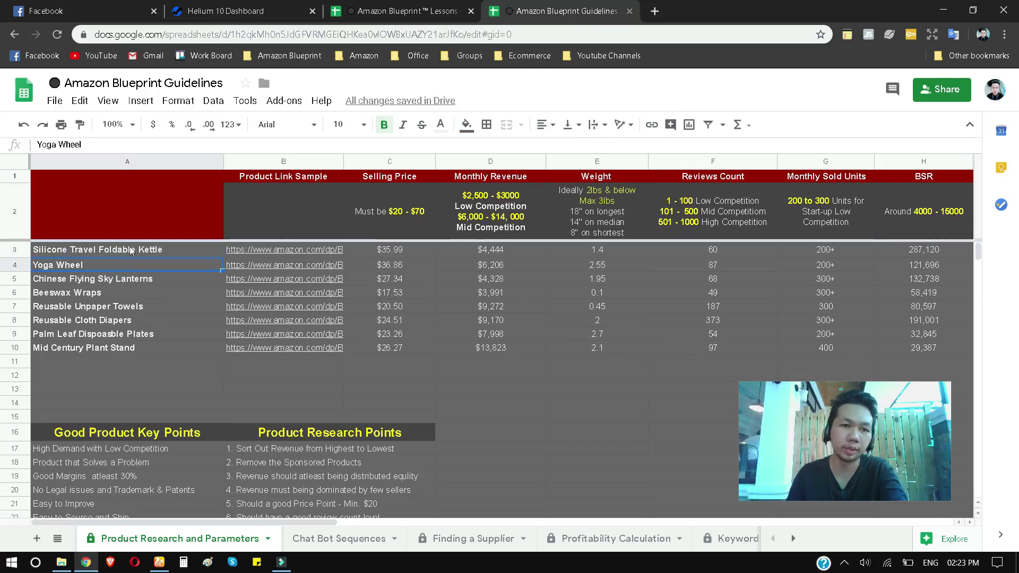
- Go through the sample product names in column A, from Silicone Travel Foldable Kettle down to Mid Century Plant Stand
{"action": "left_click", "coordinate": [131, 251]}
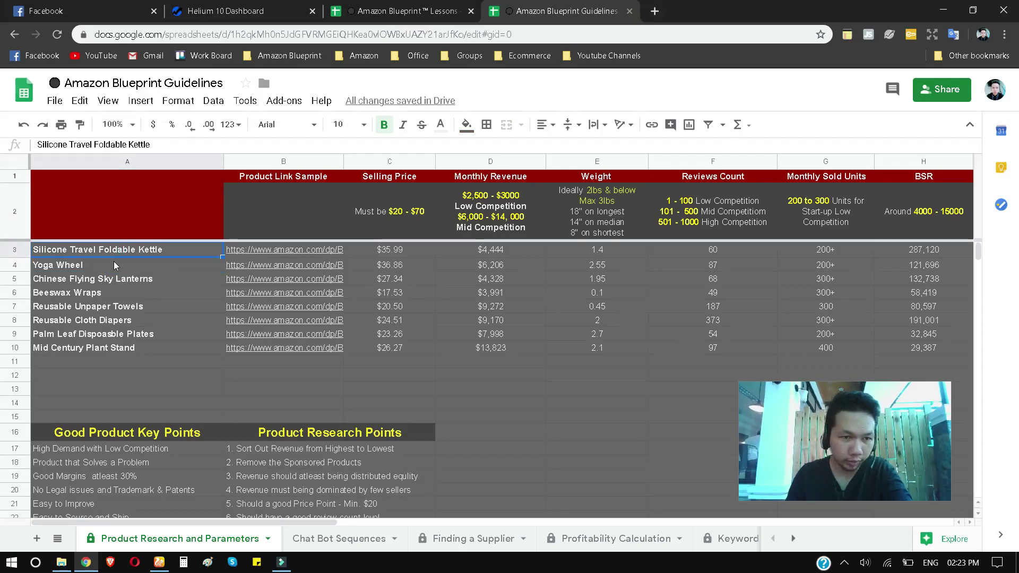
{"action": "left_click", "coordinate": [115, 266]}
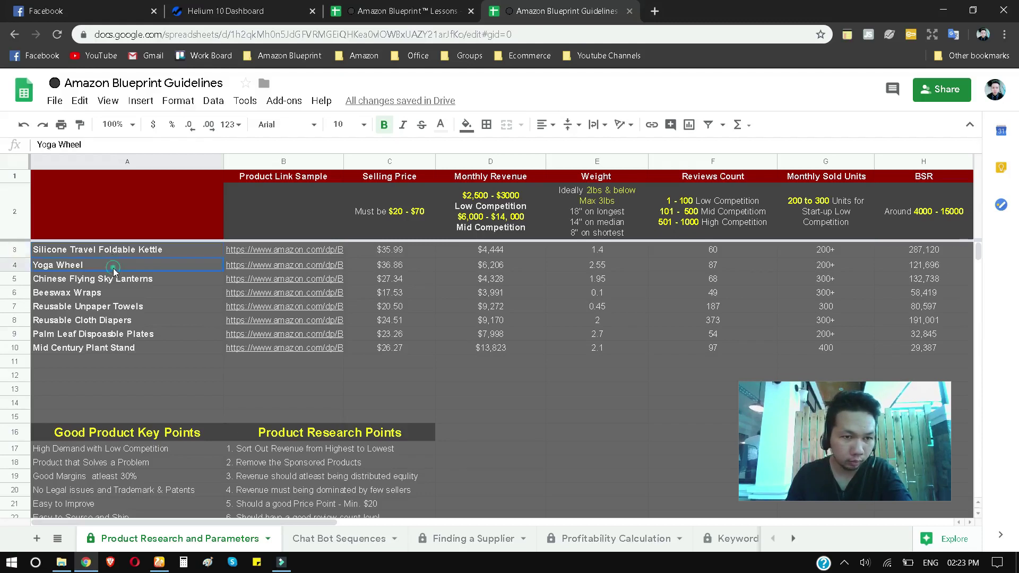
{"action": "left_click", "coordinate": [117, 279]}
{"action": "left_click", "coordinate": [120, 293]}
{"action": "left_click", "coordinate": [127, 307]}
{"action": "left_click", "coordinate": [129, 320]}
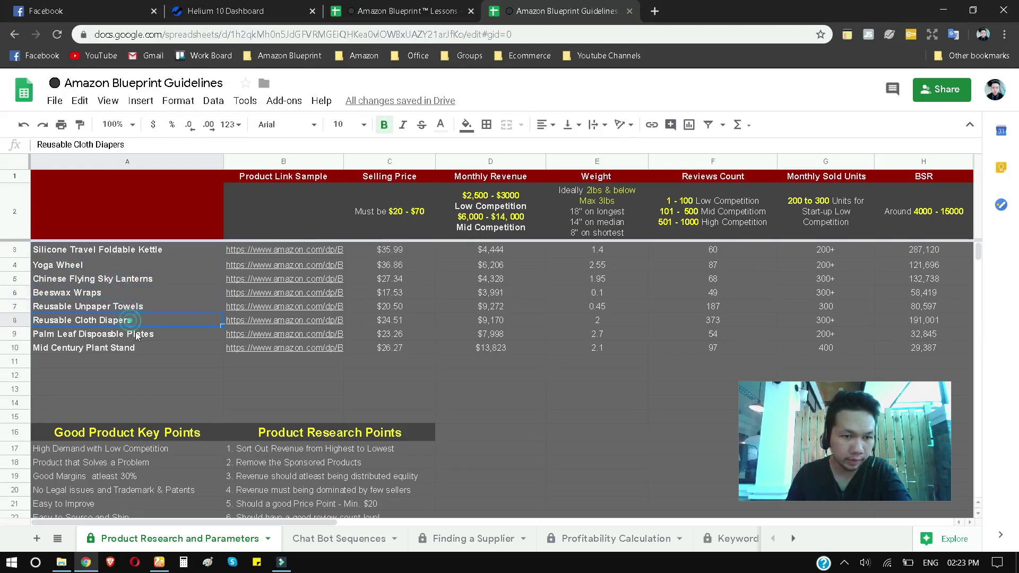
{"action": "left_click", "coordinate": [132, 334]}
{"action": "left_click", "coordinate": [136, 347]}
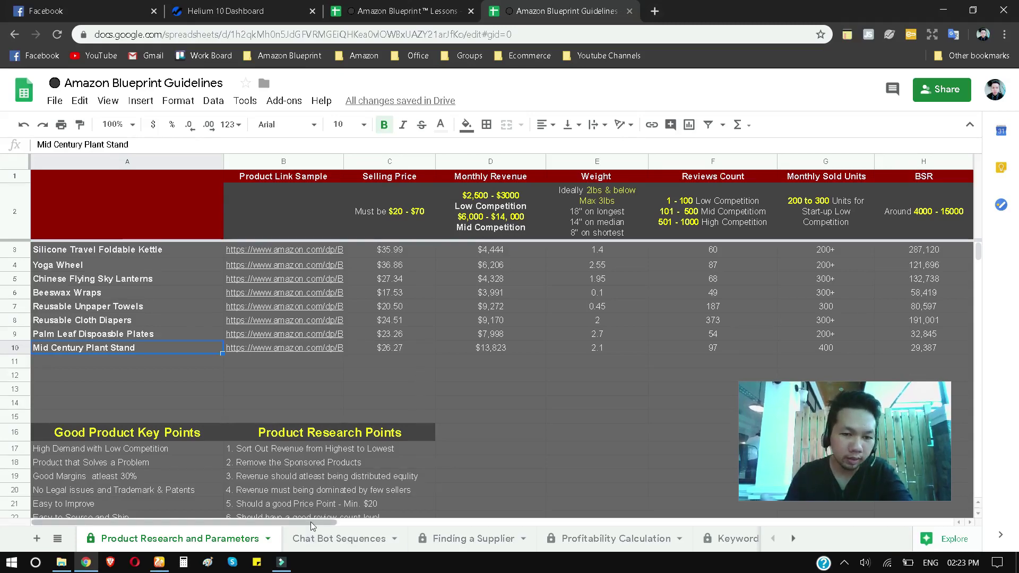
{"action": "left_click_drag", "start_coordinate": [320, 522], "coordinate": [283, 535]}
{"action": "left_click", "coordinate": [289, 388]}
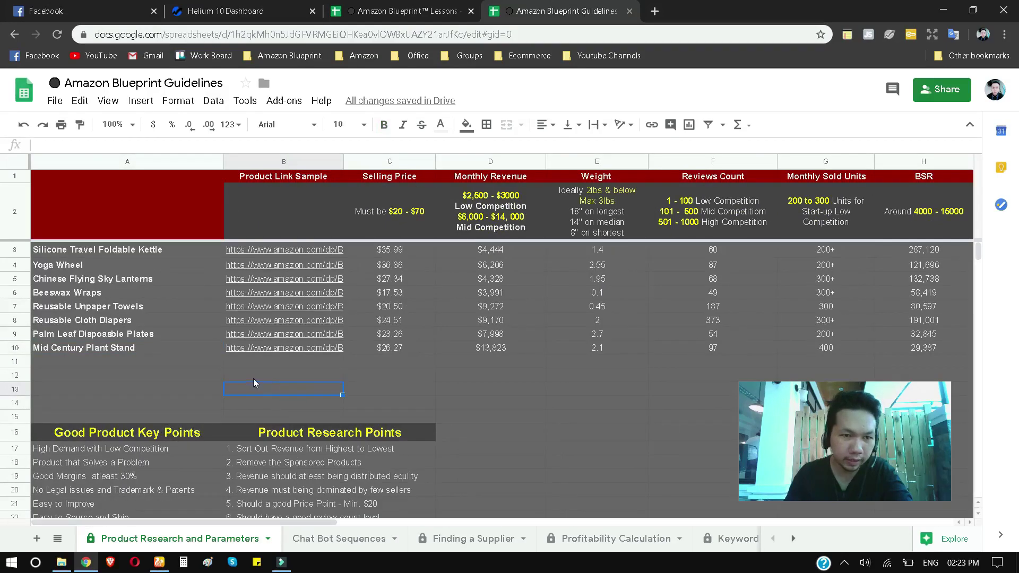
{"action": "left_click", "coordinate": [128, 313]}
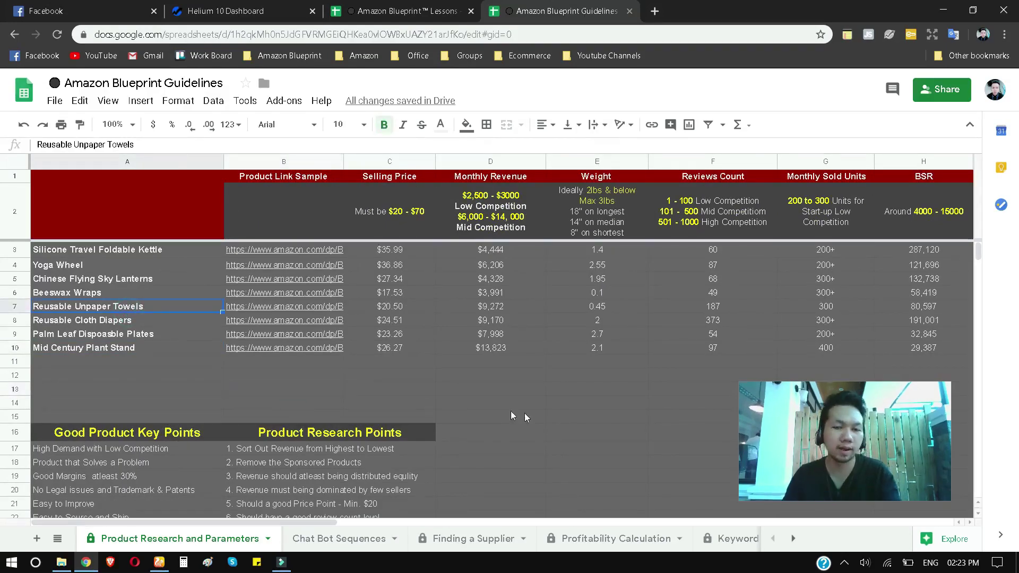
{"action": "left_click", "coordinate": [538, 412]}
{"action": "left_click", "coordinate": [119, 292]}
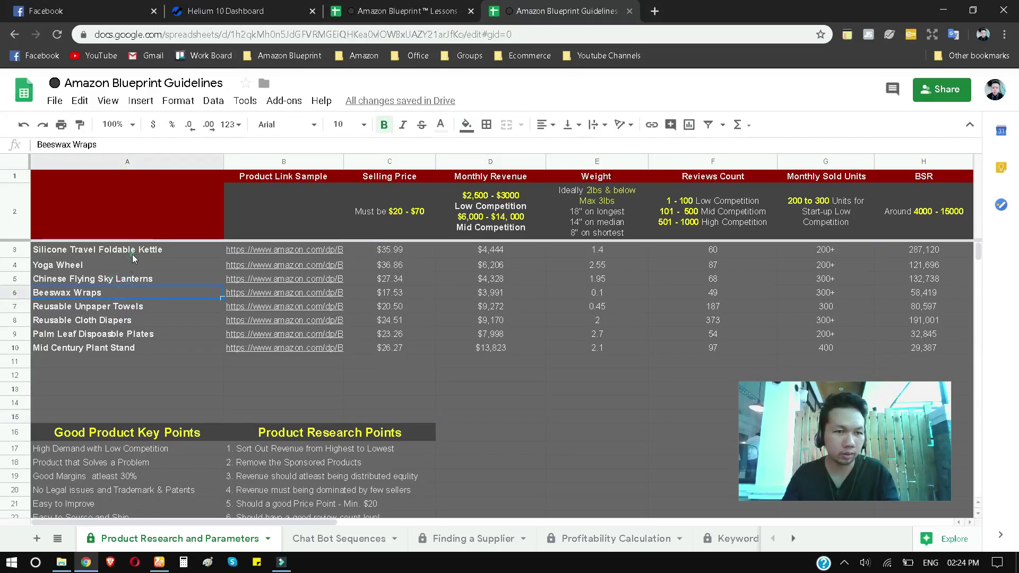
- Open the sample Amazon product link for the Silicone Travel Foldable Kettle
{"action": "left_click", "coordinate": [134, 254]}
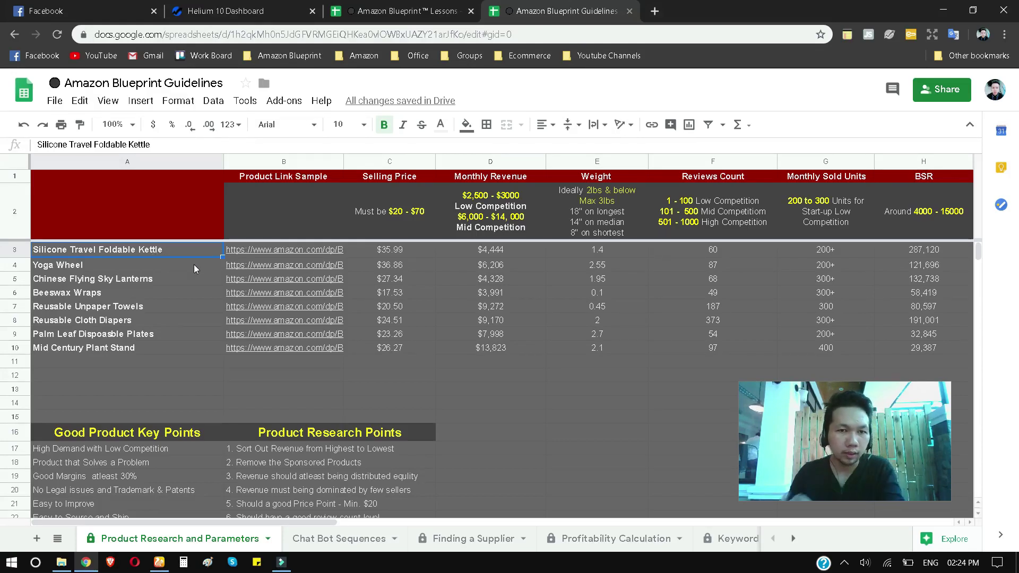
{"action": "left_click", "coordinate": [321, 251]}
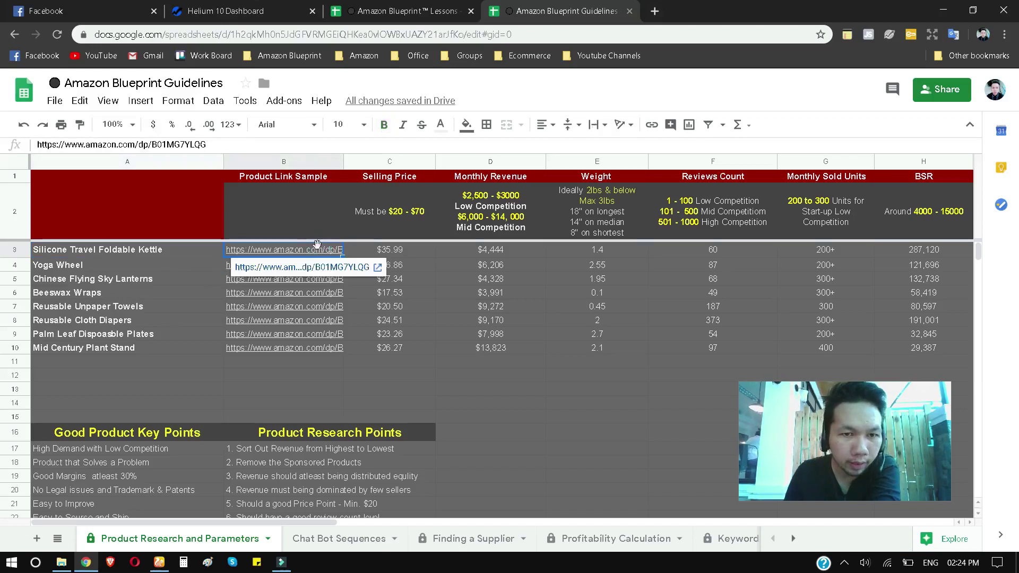
{"action": "left_click", "coordinate": [320, 273]}
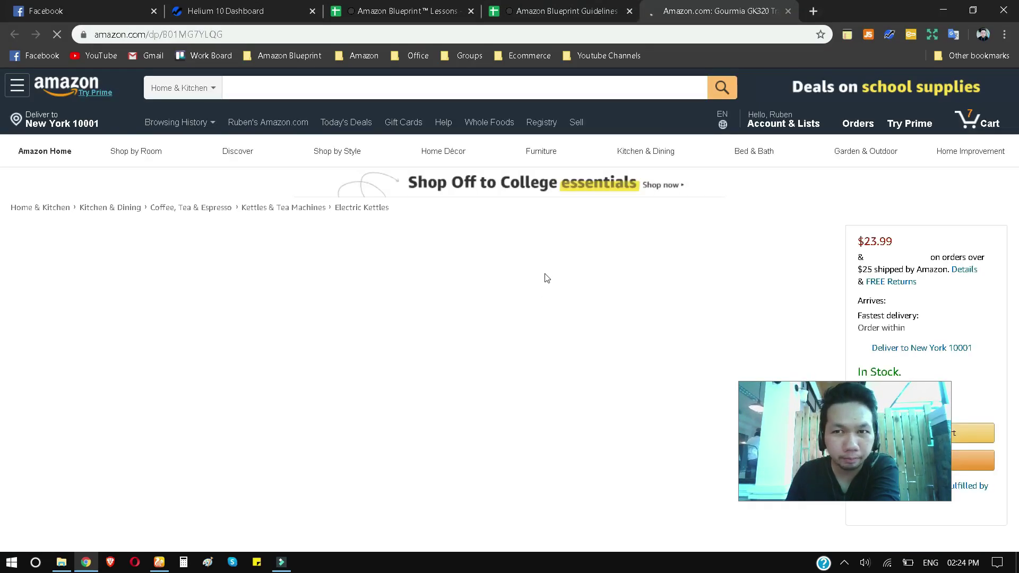
- Examine the Gourmia kettle's listing details and its product images, including the collapsed view and the dimensions picture
{"action": "scroll", "coordinate": [417, 288], "scroll_direction": "down", "scroll_amount": 5}
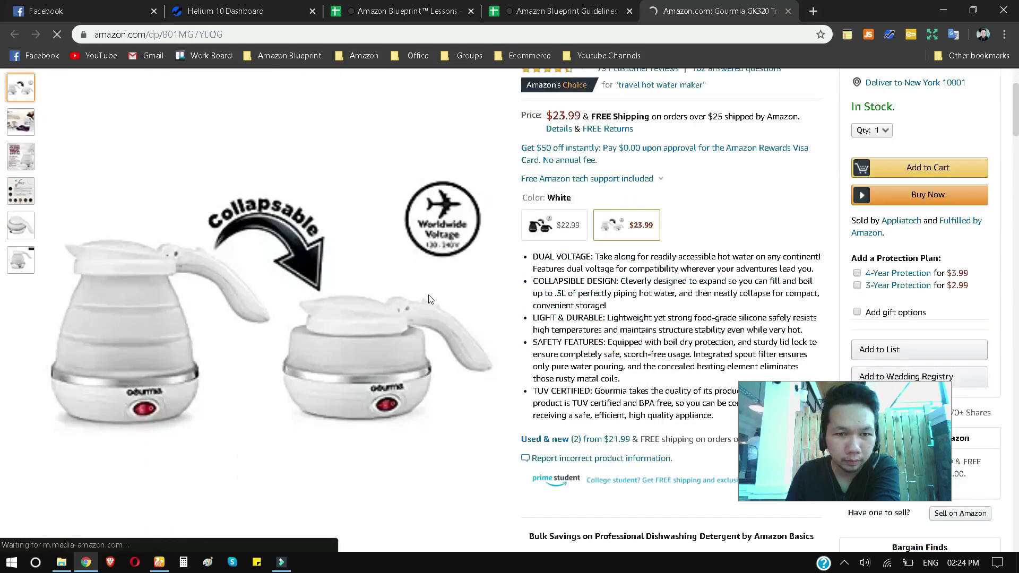
{"action": "scroll", "coordinate": [117, 306], "scroll_direction": "up", "scroll_amount": 3}
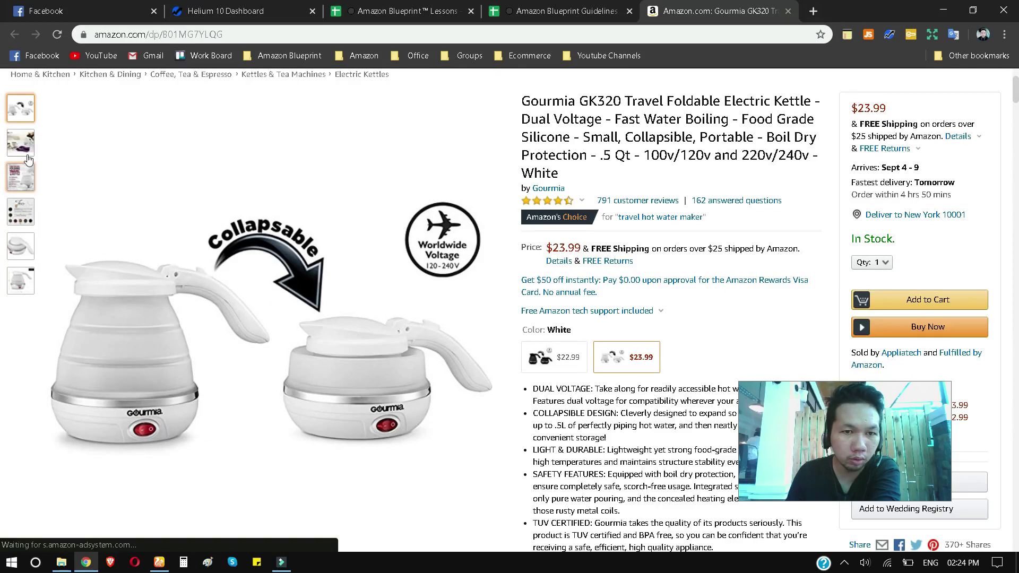
{"action": "left_click", "coordinate": [29, 142]}
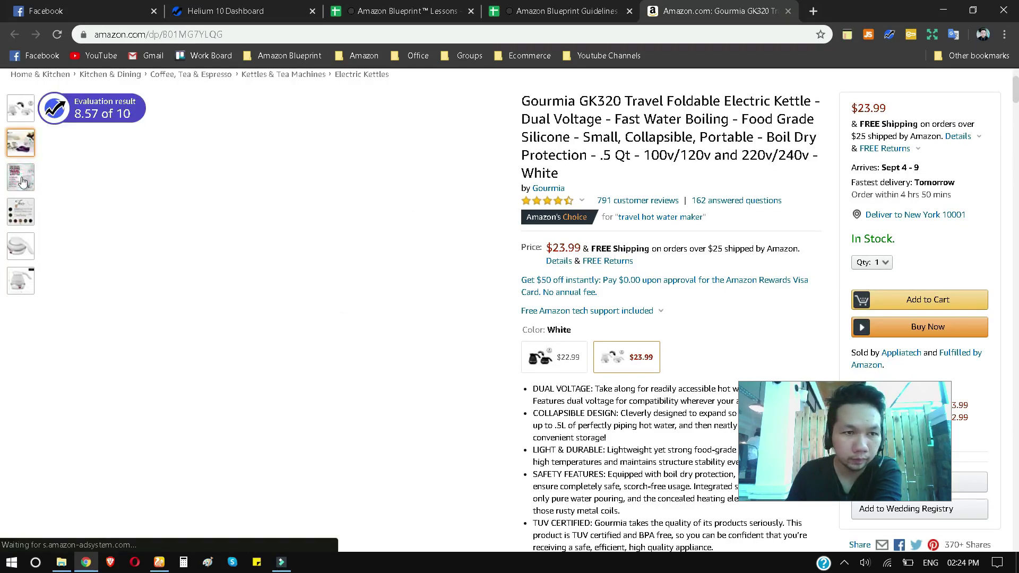
{"action": "mouse_move", "coordinate": [25, 248]}
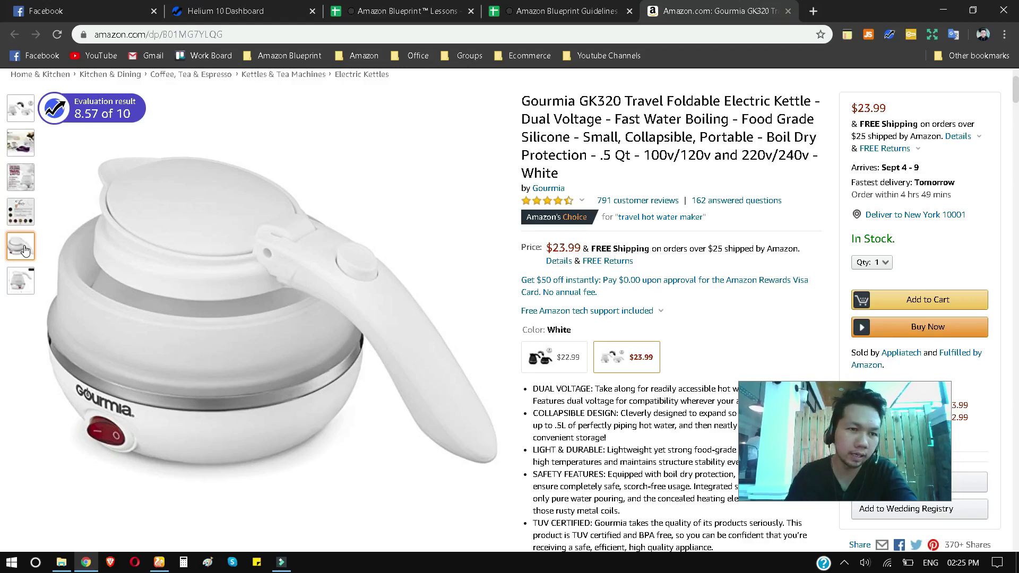
{"action": "mouse_move", "coordinate": [22, 289]}
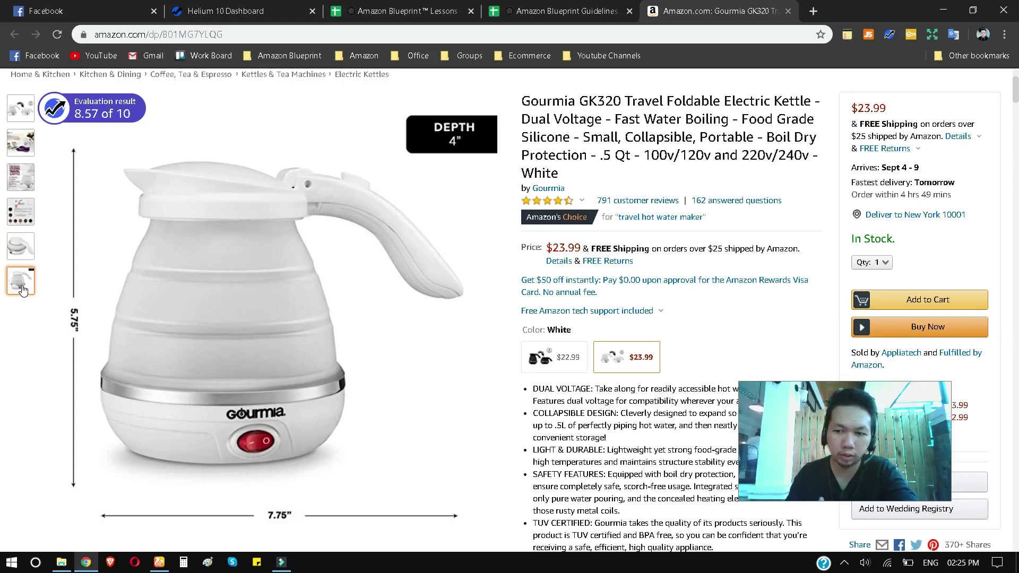
{"action": "mouse_move", "coordinate": [138, 290]}
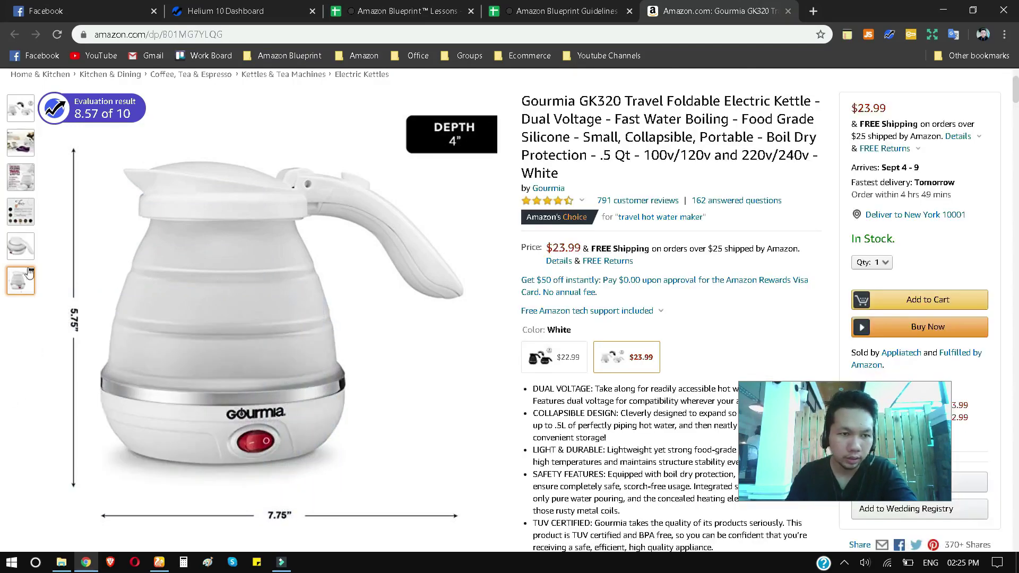
- Return to the Amazon Blueprint Guidelines sheet and review the kettle's selling price, monthly revenue, weight and reviews count
{"action": "left_click", "coordinate": [535, 10]}
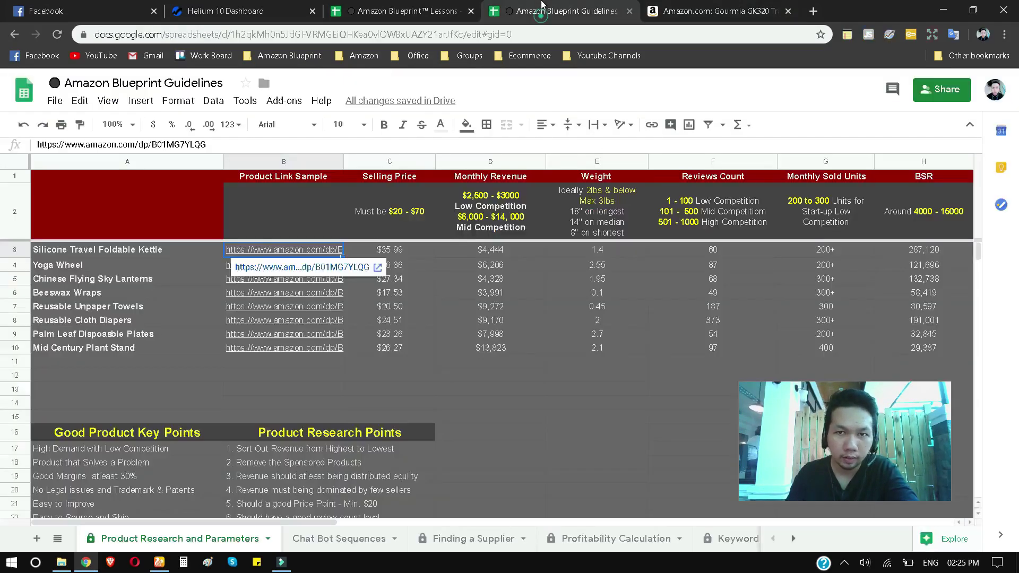
{"action": "left_click", "coordinate": [397, 254]}
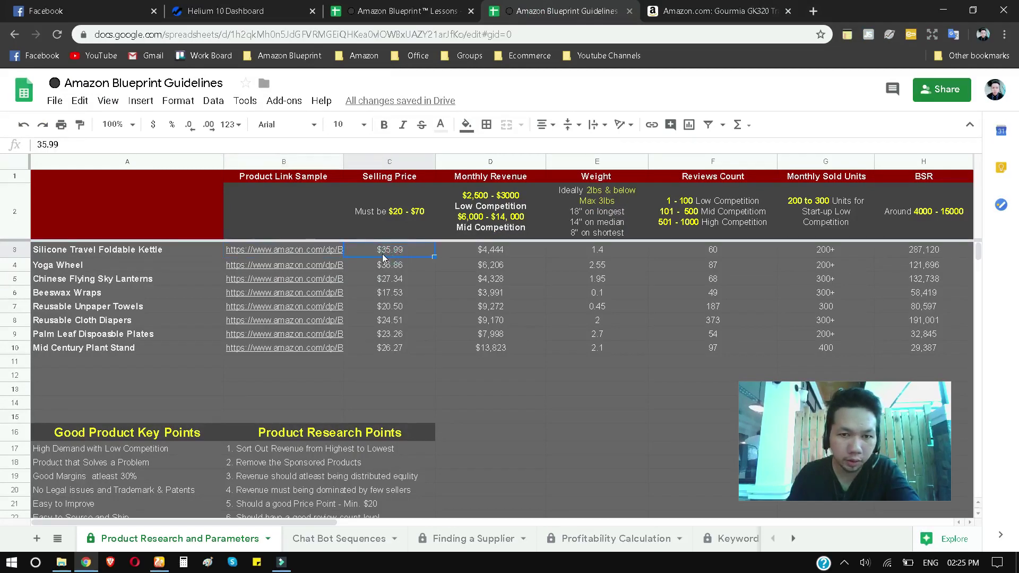
{"action": "left_click", "coordinate": [493, 256]}
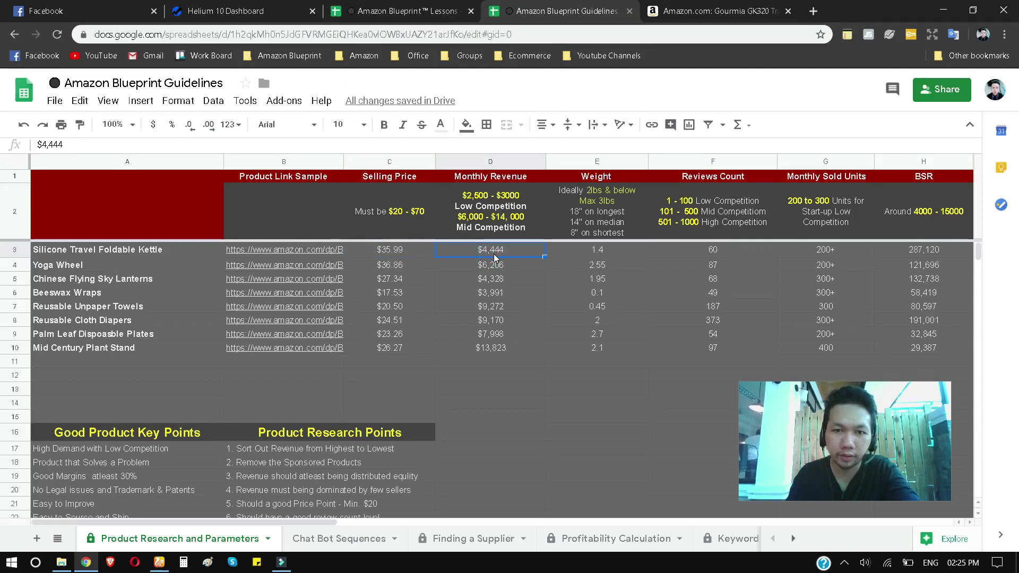
{"action": "left_click", "coordinate": [597, 252]}
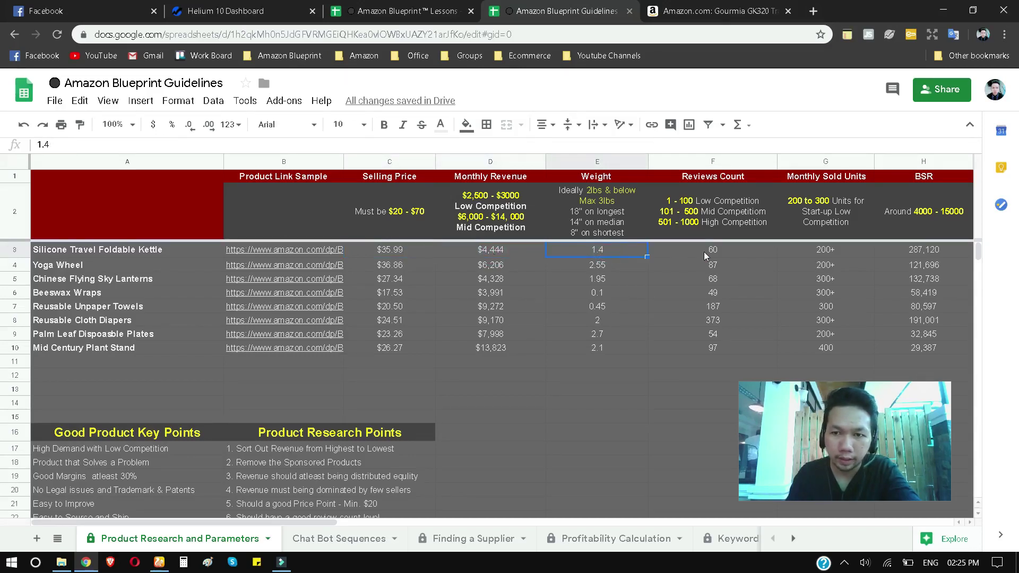
{"action": "left_click", "coordinate": [739, 16]}
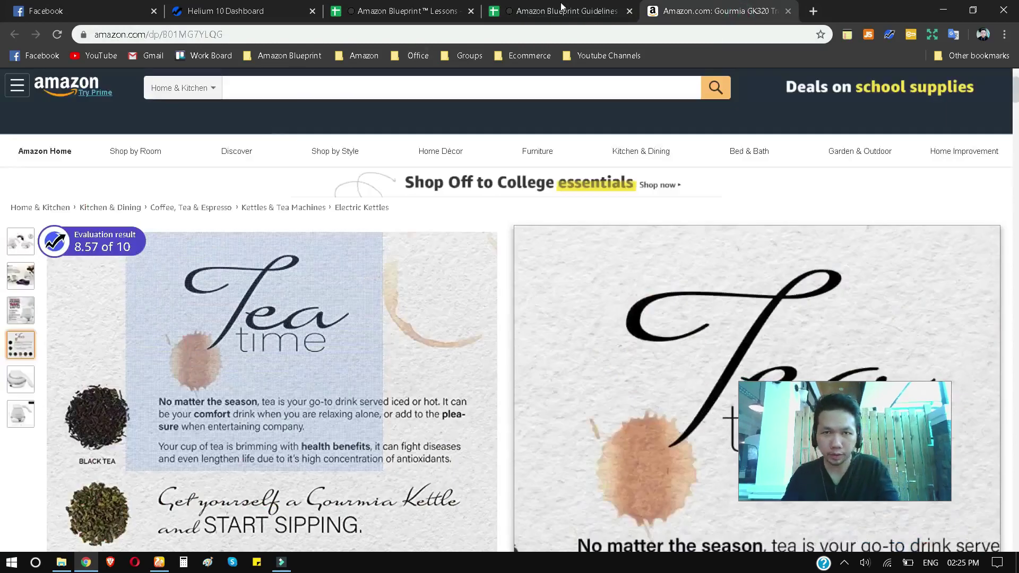
{"action": "left_click", "coordinate": [562, 11]}
{"action": "key", "text": "Right"}
- Copy the product name Silicone Travel Foldable Kettle from cell A3
{"action": "left_click", "coordinate": [148, 249]}
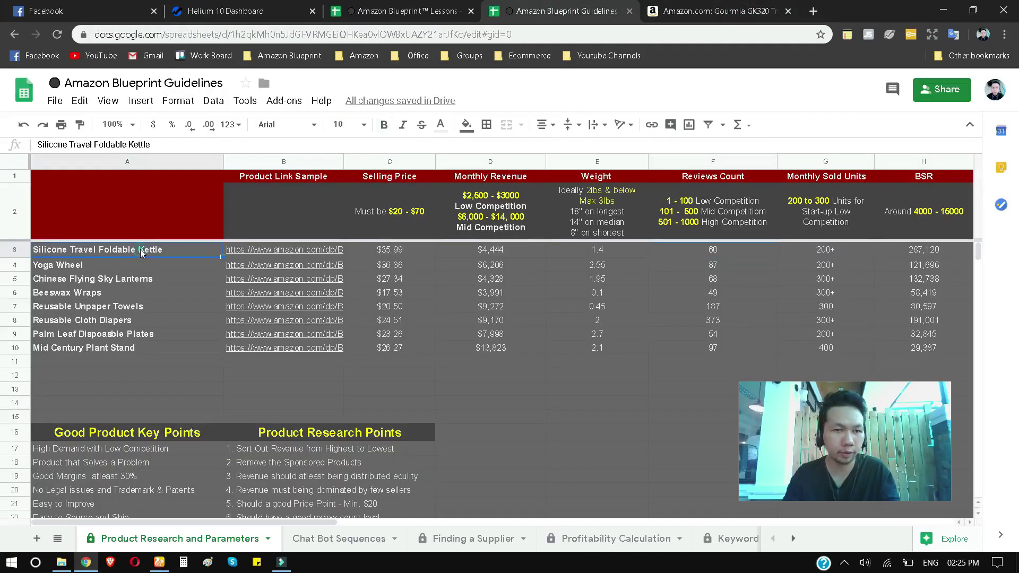
{"action": "double_click", "coordinate": [148, 249]}
{"action": "key", "text": "ctrl+c"}
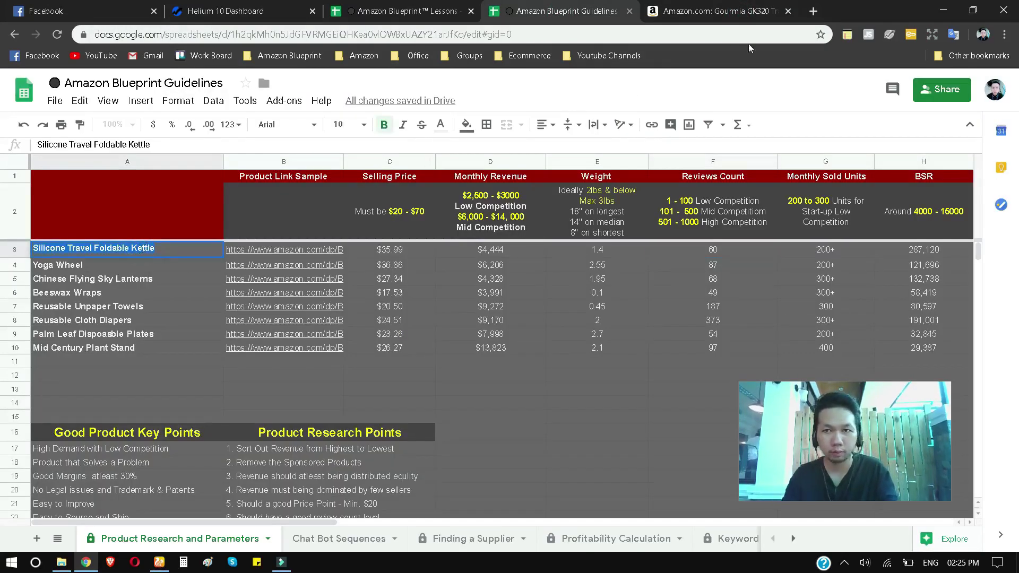
- Open amazon.com in a new browser tab and search for the copied name "Silicone Travel Foldable Kettle"
{"action": "left_click", "coordinate": [812, 11]}
{"action": "type", "text": "amazo"}
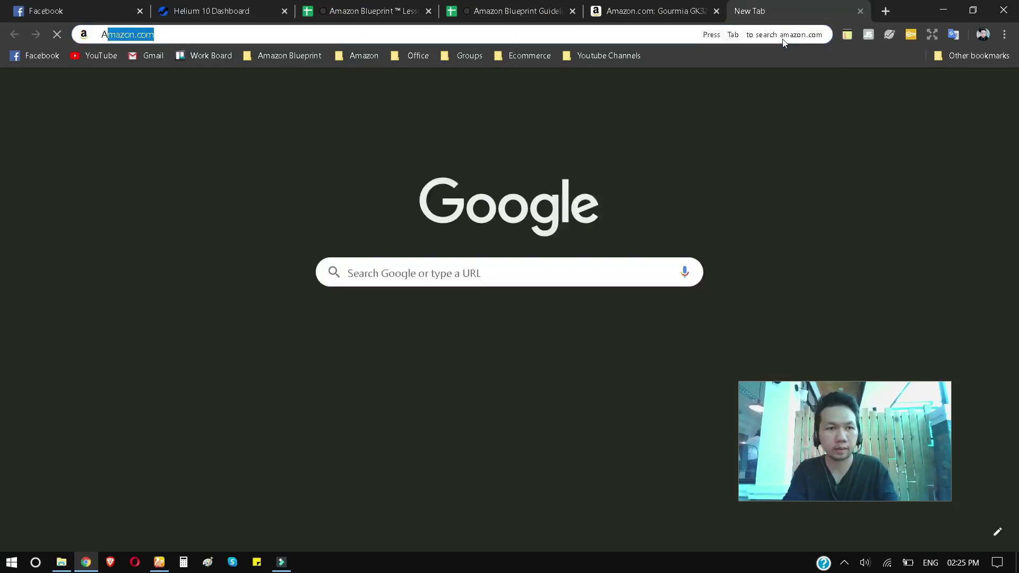
{"action": "key", "text": "Return"}
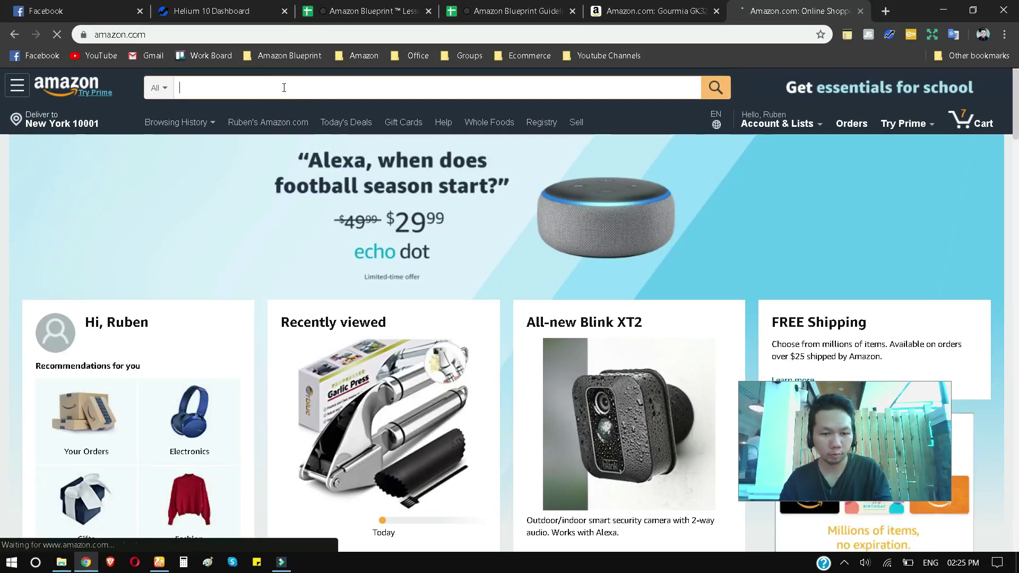
{"action": "key", "text": "ctrl+v"}
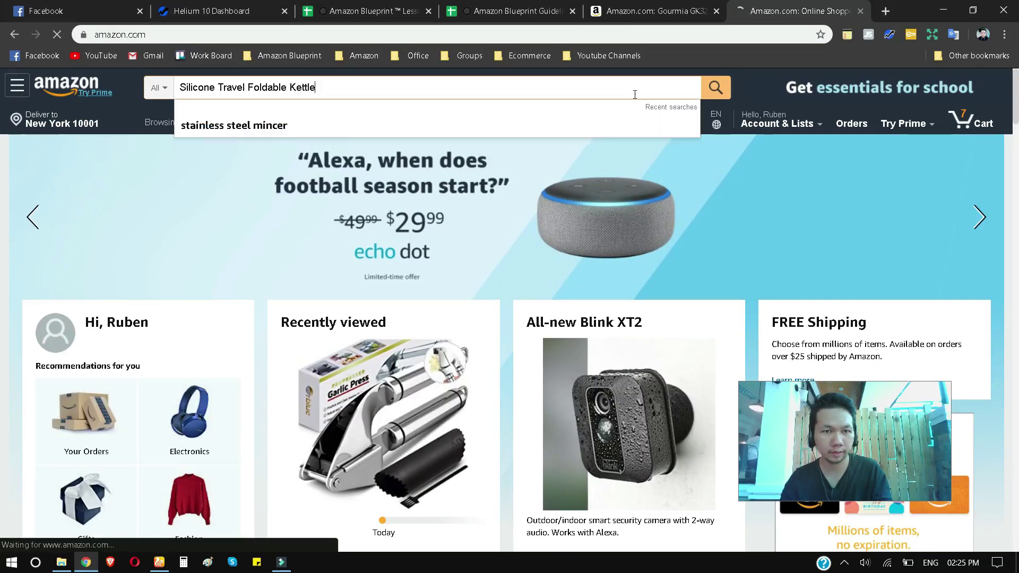
{"action": "left_click", "coordinate": [716, 90]}
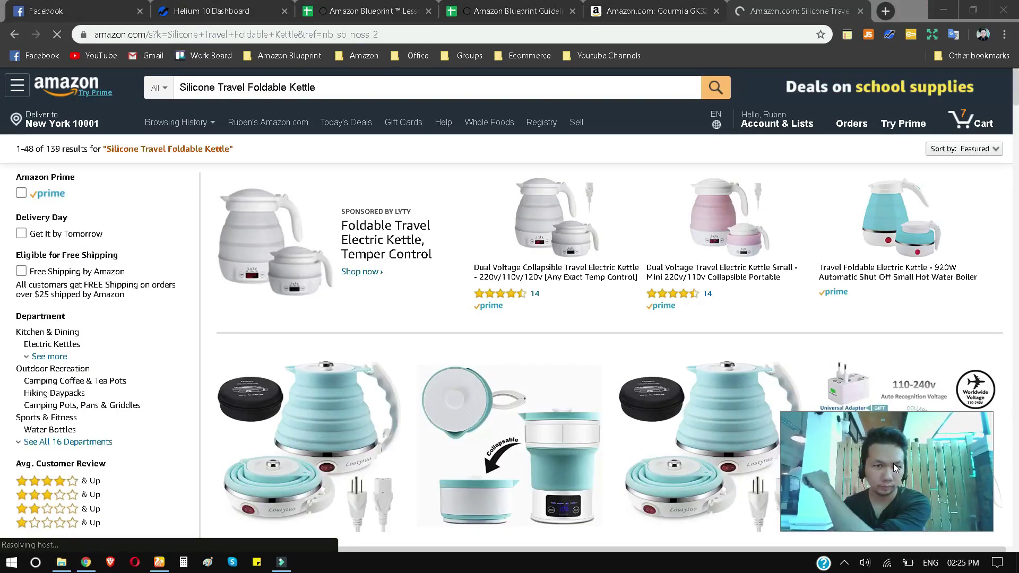
- Examine the kettle search results, comparing the listings' prices, review counts, best-seller ranks and sponsored labels
{"action": "scroll", "coordinate": [549, 466], "scroll_direction": "down", "scroll_amount": 2}
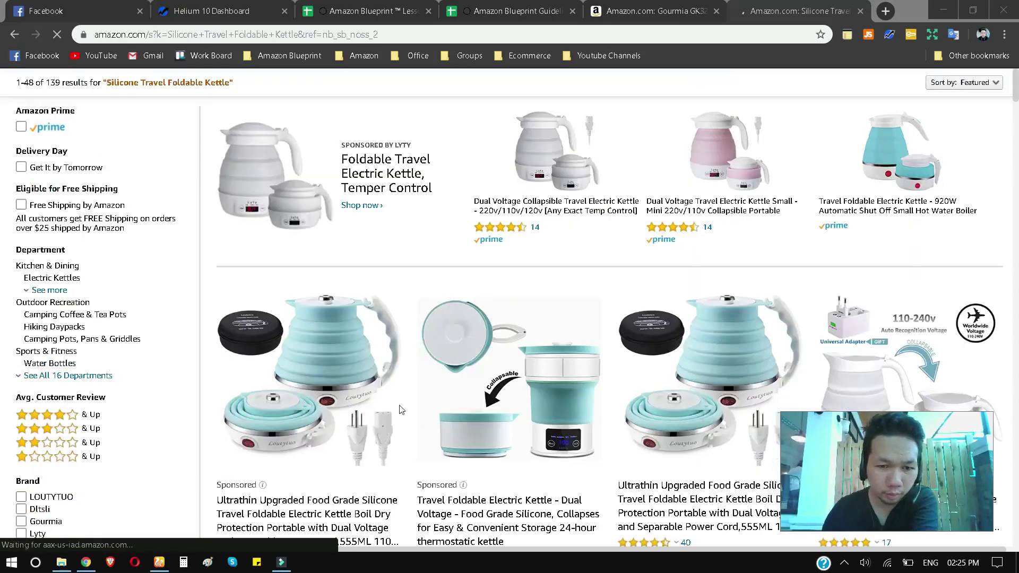
{"action": "scroll", "coordinate": [414, 410], "scroll_direction": "down", "scroll_amount": 2}
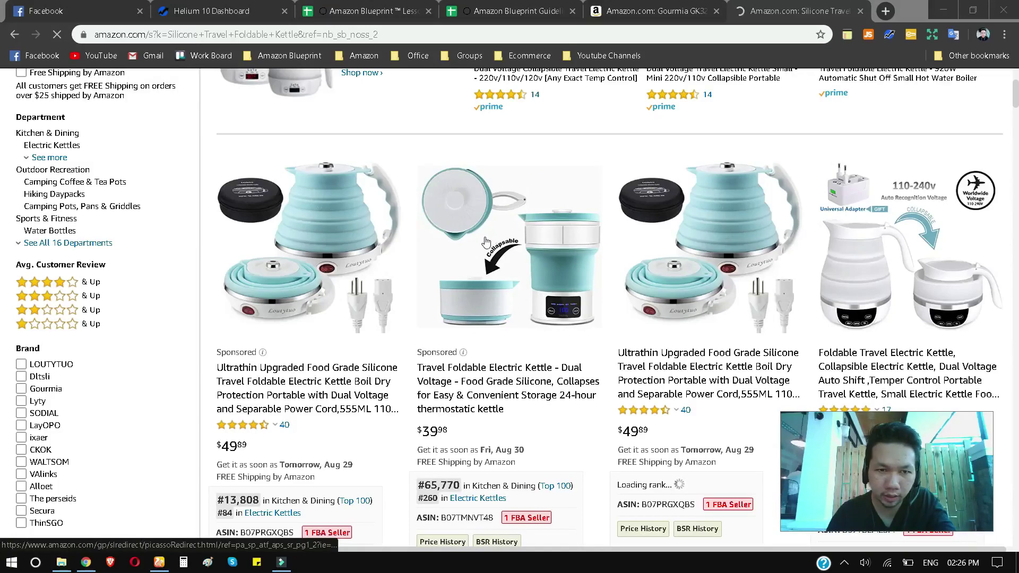
{"action": "scroll", "coordinate": [508, 299], "scroll_direction": "down", "scroll_amount": 1}
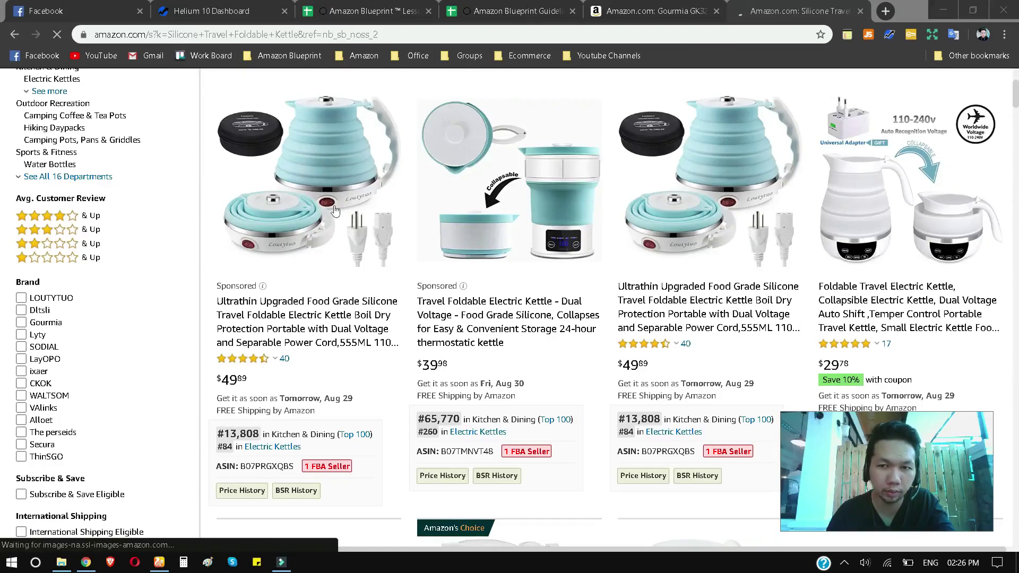
{"action": "scroll", "coordinate": [286, 254], "scroll_direction": "down", "scroll_amount": 1}
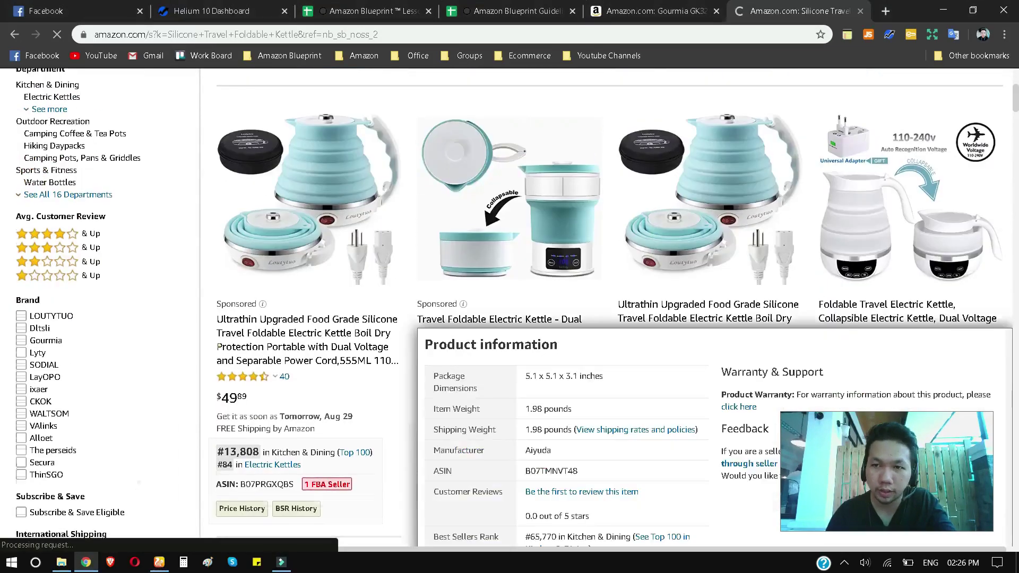
{"action": "scroll", "coordinate": [382, 308], "scroll_direction": "down", "scroll_amount": 1}
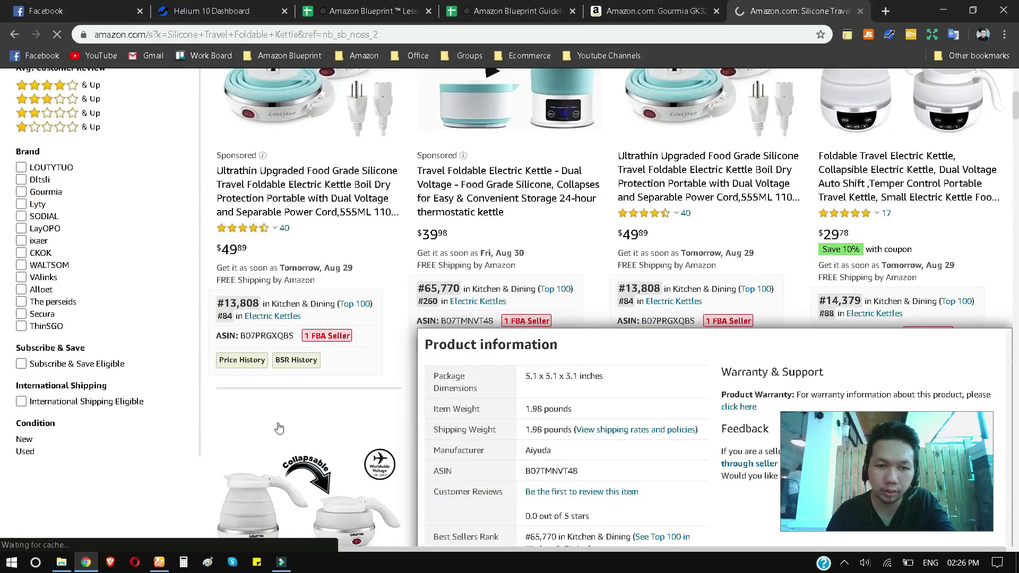
{"action": "scroll", "coordinate": [212, 392], "scroll_direction": "down", "scroll_amount": 3}
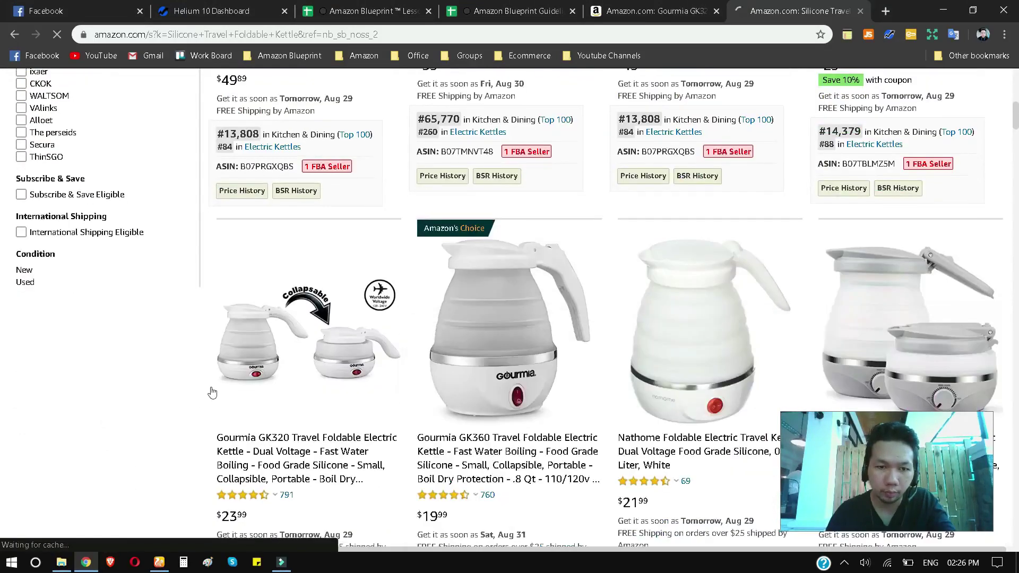
{"action": "scroll", "coordinate": [510, 308], "scroll_direction": "up", "scroll_amount": 5}
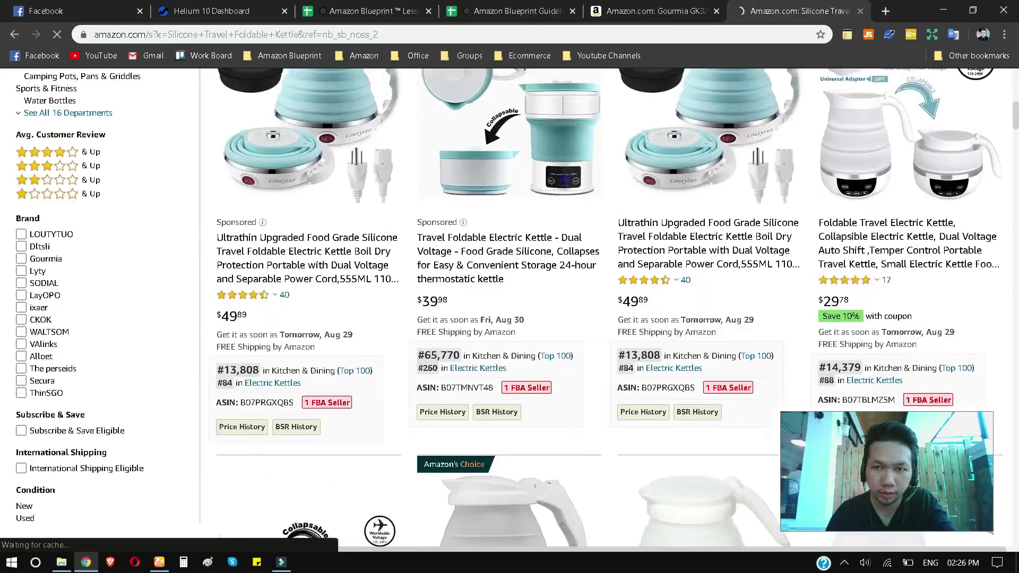
{"action": "scroll", "coordinate": [509, 308], "scroll_direction": "down", "scroll_amount": 4}
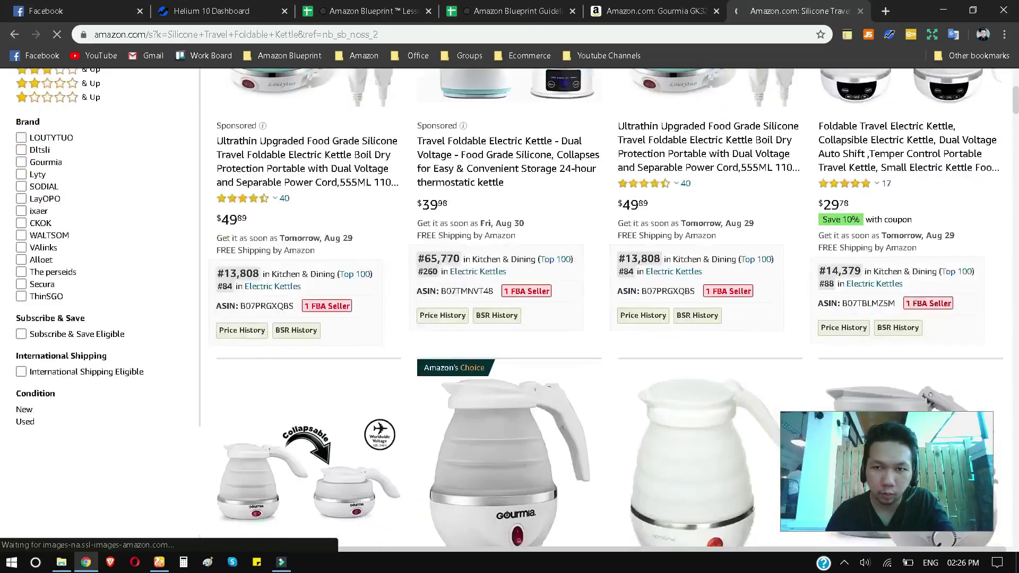
- Examine the remaining foldable kettle listings down the results page, comparing price, review count, sales rank and FBA seller data
{"action": "scroll", "coordinate": [509, 308], "scroll_direction": "up", "scroll_amount": 4}
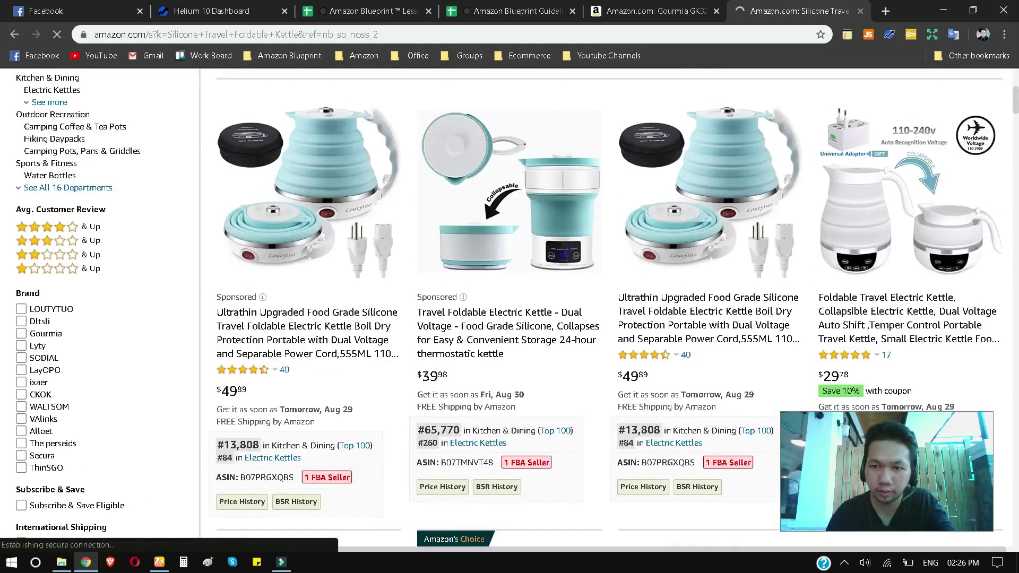
{"action": "scroll", "coordinate": [509, 307], "scroll_direction": "down", "scroll_amount": 2}
{"action": "scroll", "coordinate": [510, 308], "scroll_direction": "down", "scroll_amount": 5}
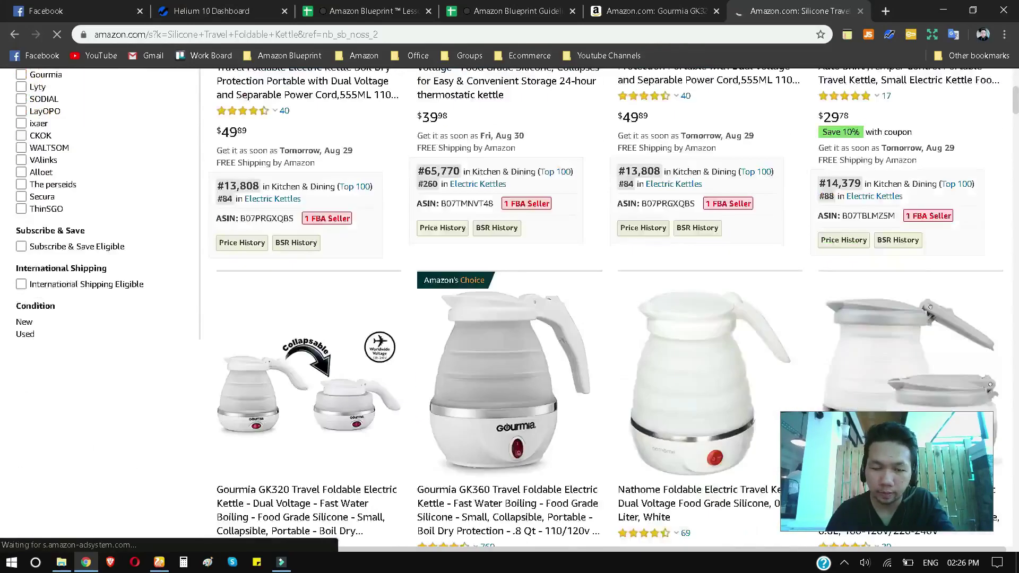
{"action": "scroll", "coordinate": [509, 307], "scroll_direction": "down", "scroll_amount": 9}
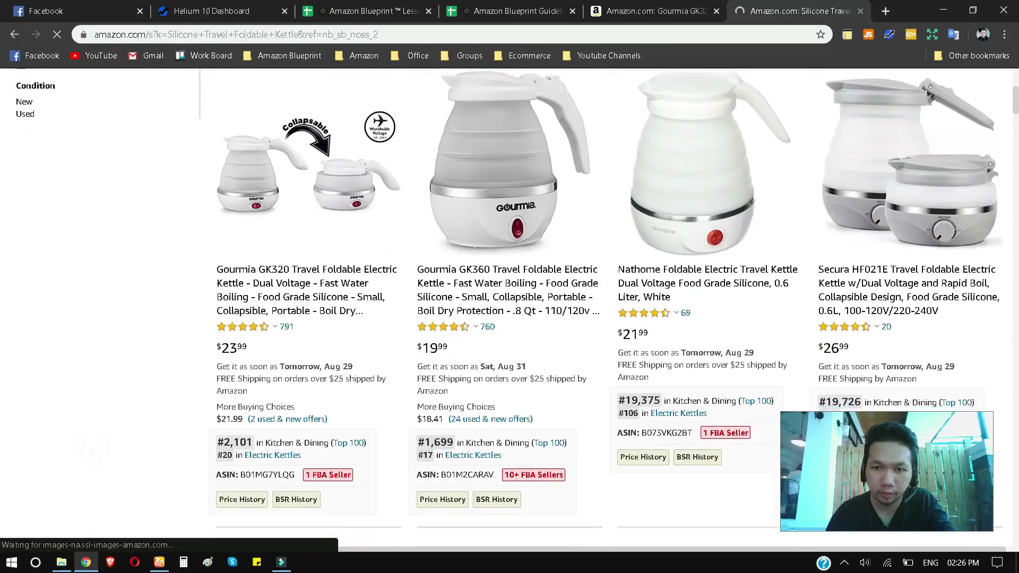
{"action": "scroll", "coordinate": [510, 308], "scroll_direction": "down", "scroll_amount": 9}
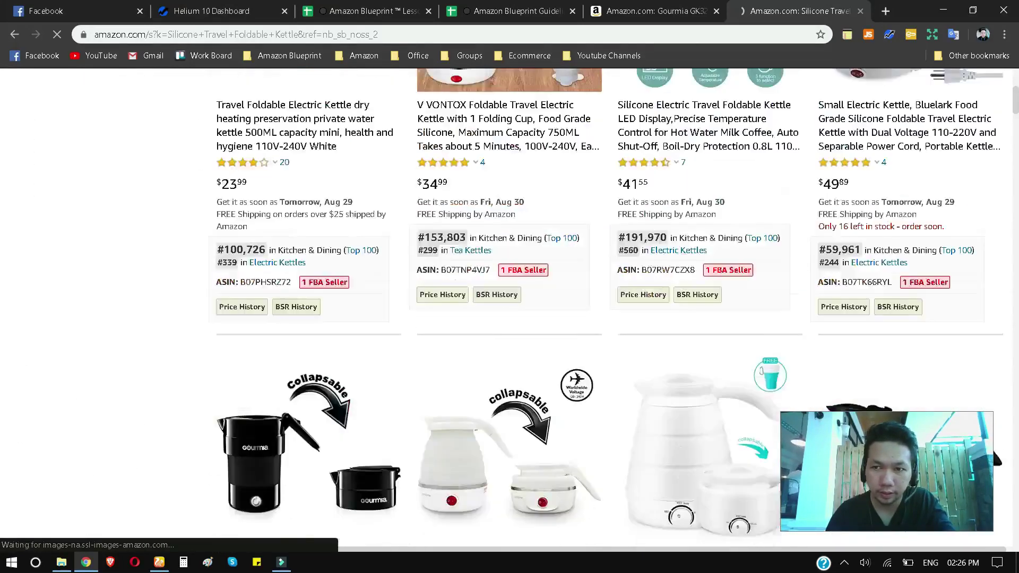
{"action": "scroll", "coordinate": [509, 308], "scroll_direction": "down", "scroll_amount": 6}
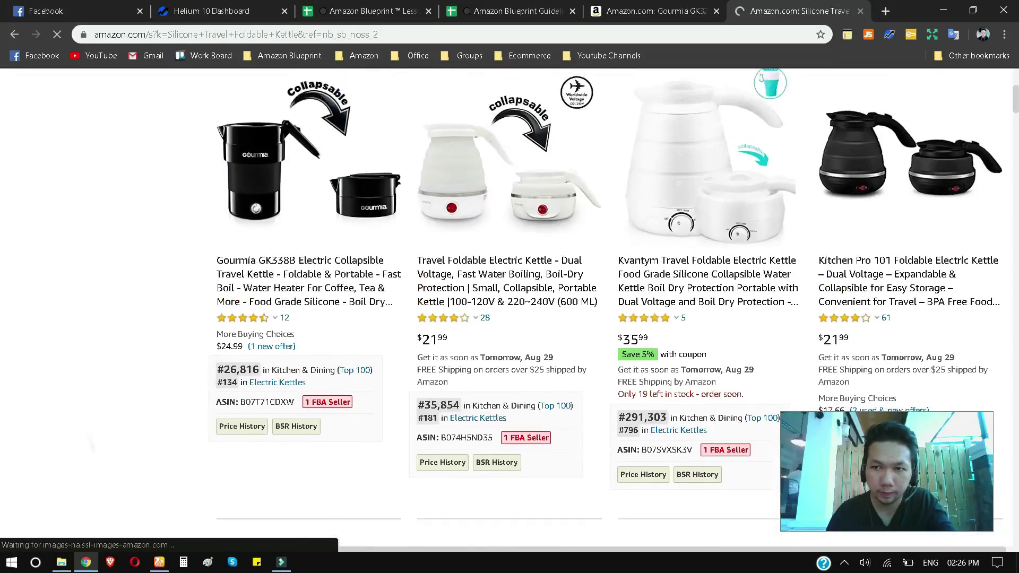
{"action": "scroll", "coordinate": [510, 308], "scroll_direction": "down", "scroll_amount": 9}
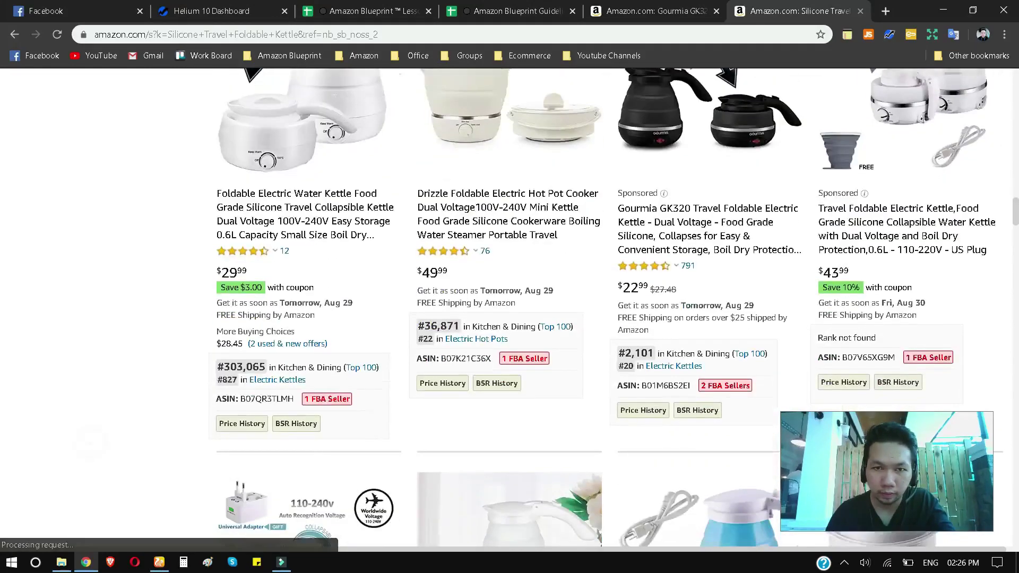
{"action": "scroll", "coordinate": [509, 308], "scroll_direction": "up", "scroll_amount": 6}
{"action": "scroll", "coordinate": [509, 307], "scroll_direction": "down", "scroll_amount": 10}
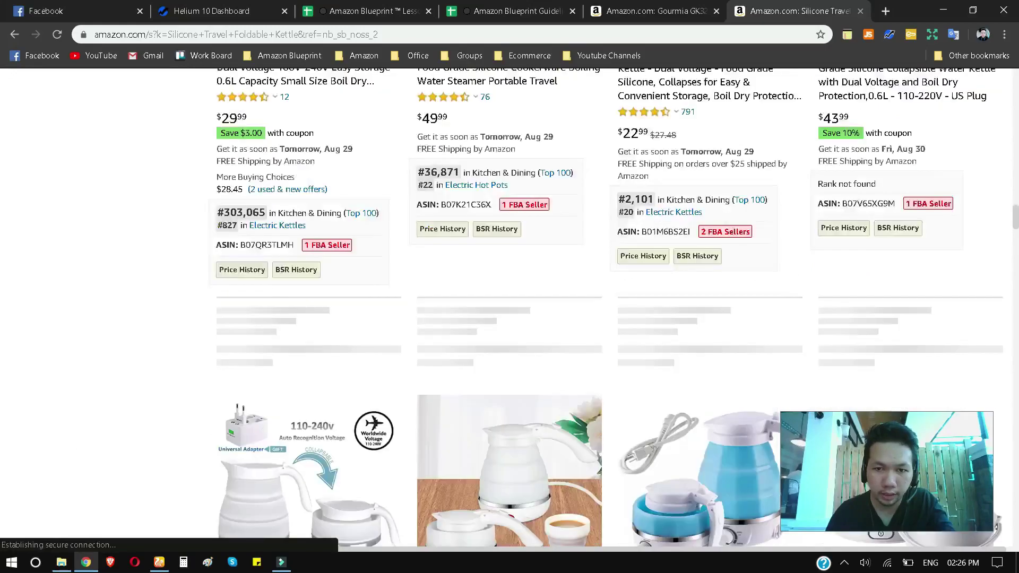
{"action": "scroll", "coordinate": [510, 308], "scroll_direction": "down", "scroll_amount": 8}
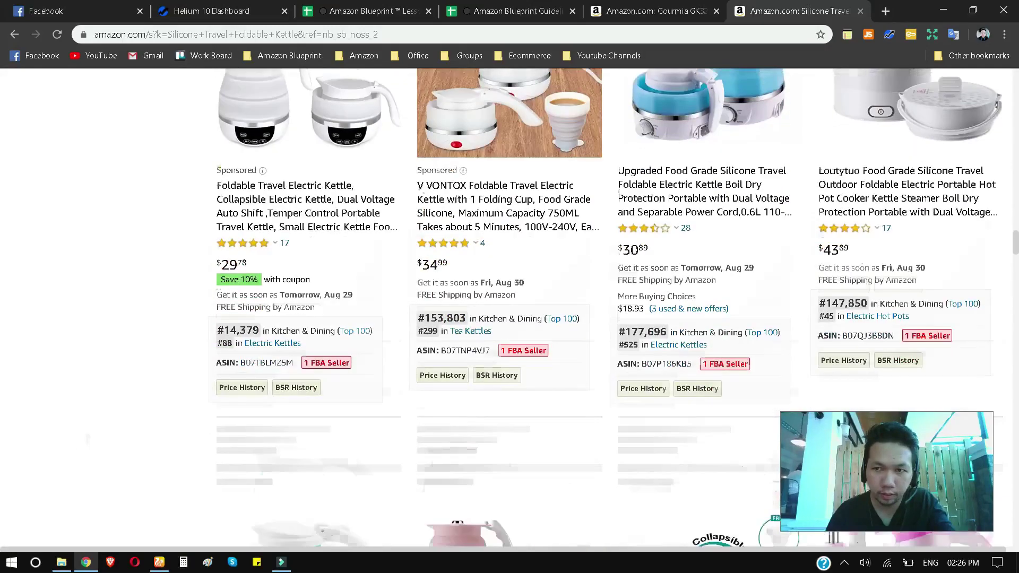
{"action": "scroll", "coordinate": [510, 308], "scroll_direction": "down", "scroll_amount": 10}
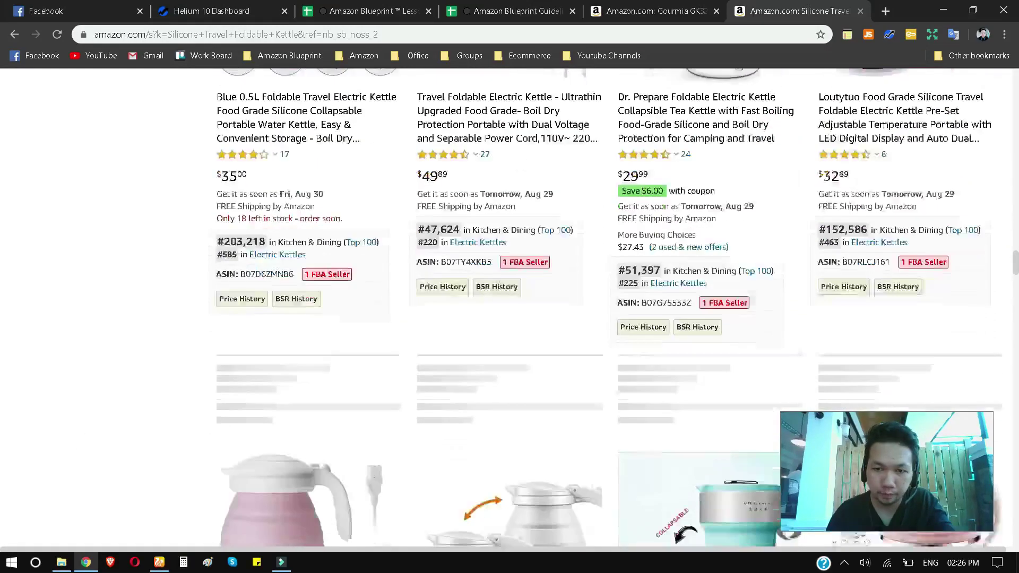
{"action": "scroll", "coordinate": [62, 412], "scroll_direction": "down", "scroll_amount": 20}
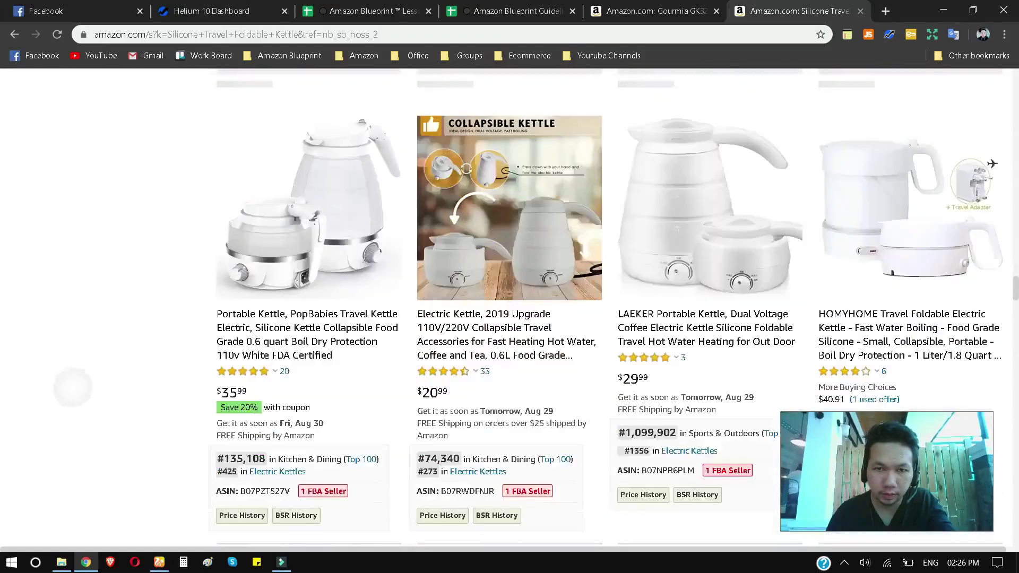
{"action": "scroll", "coordinate": [851, 275], "scroll_direction": "down", "scroll_amount": 3}
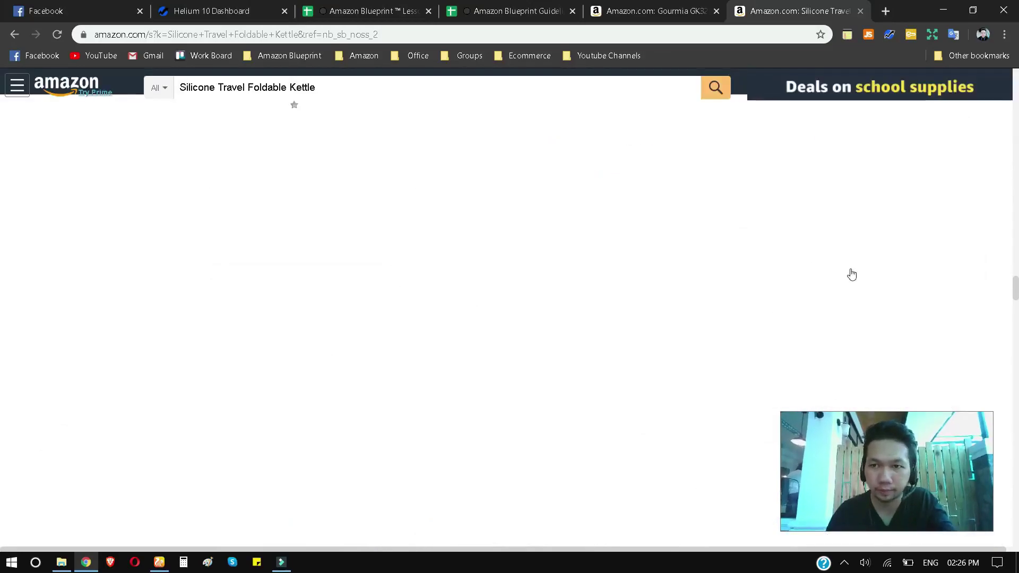
- Run Helium 10's Xray - Amazon Product Research on the Silicone Travel Foldable Kettle search results
{"action": "scroll", "coordinate": [583, 219], "scroll_direction": "up", "scroll_amount": 10}
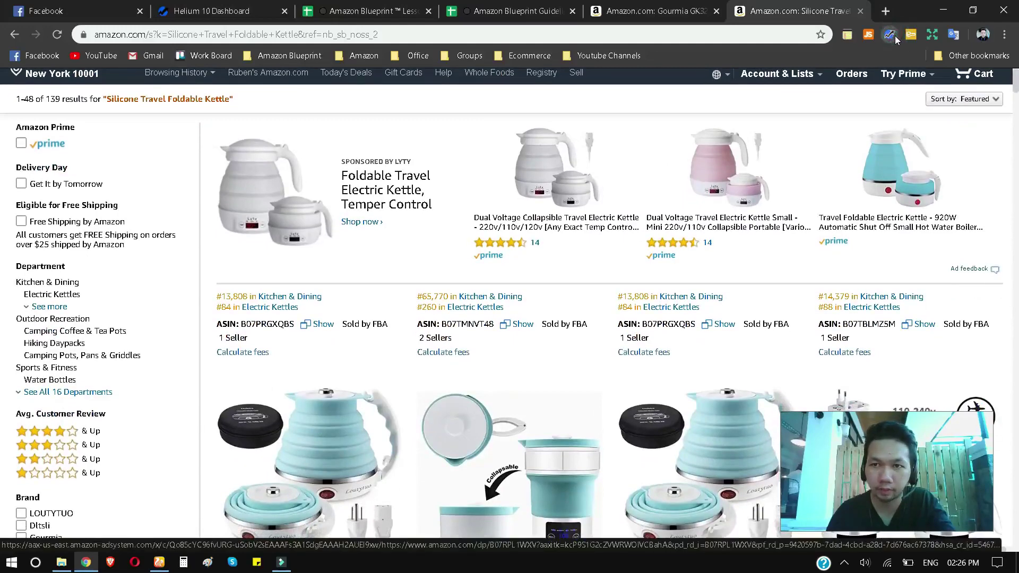
{"action": "left_click", "coordinate": [893, 38]}
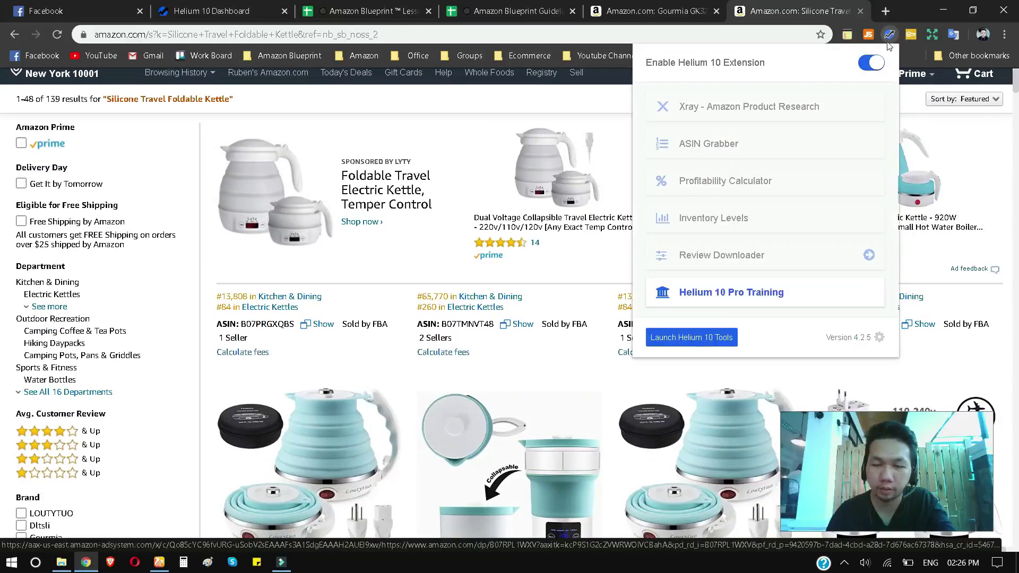
{"action": "left_click", "coordinate": [756, 121]}
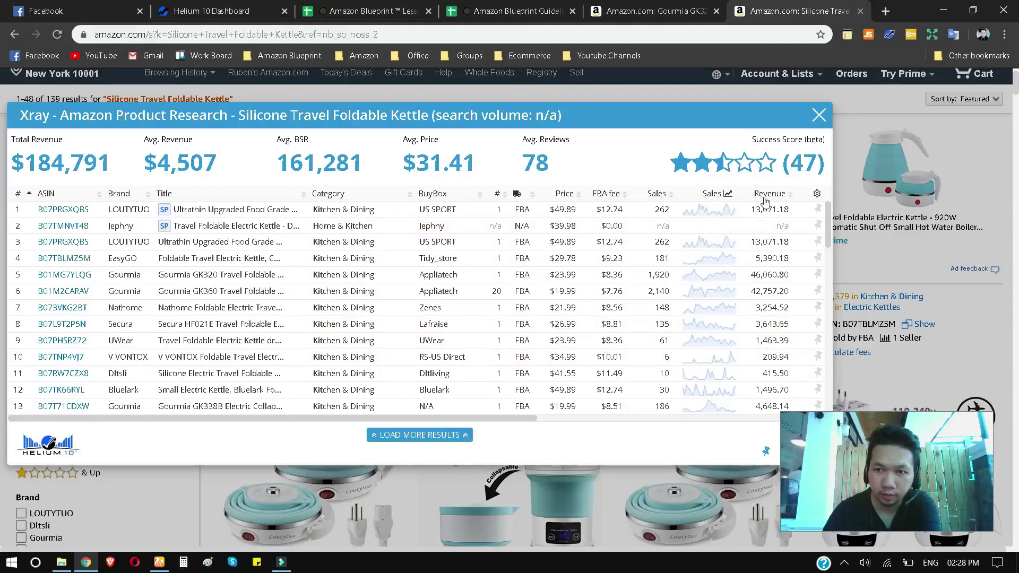
- Sort the Xray results by revenue from highest to lowest and remove the duplicate sponsored listings of the top-selling kettles
{"action": "mouse_move", "coordinate": [768, 200]}
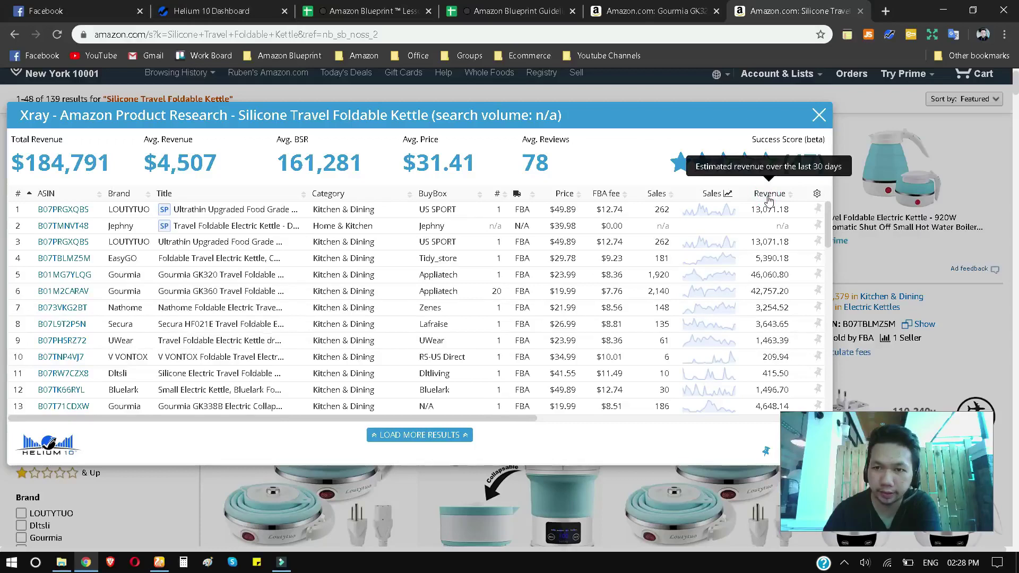
{"action": "left_click", "coordinate": [768, 194]}
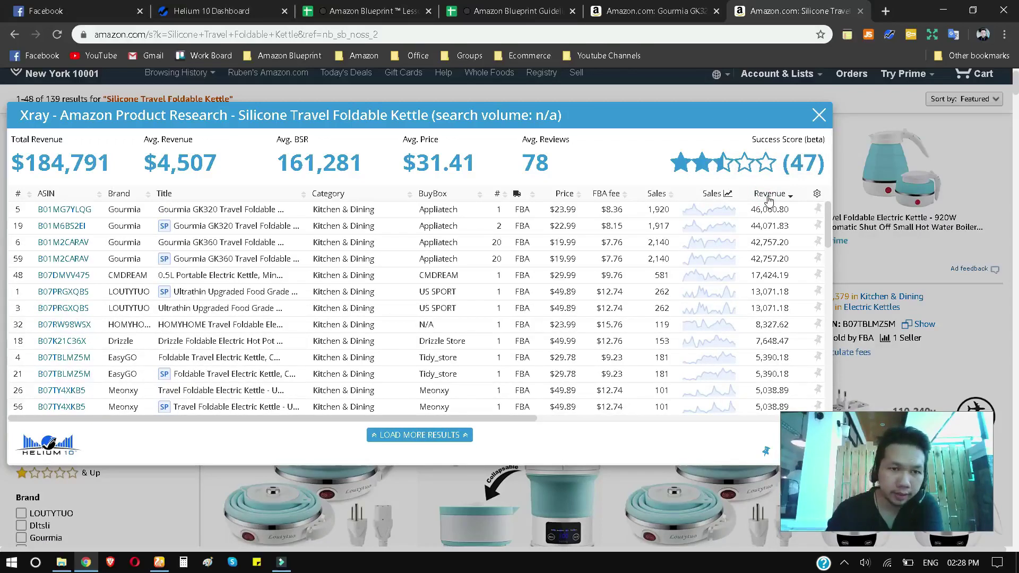
{"action": "mouse_move", "coordinate": [152, 236]}
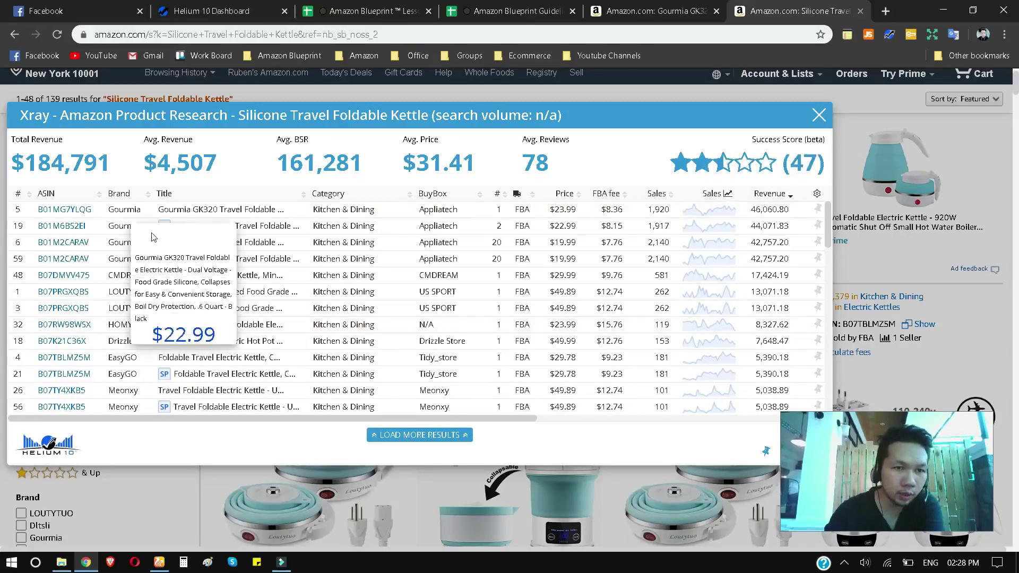
{"action": "left_click", "coordinate": [18, 227]}
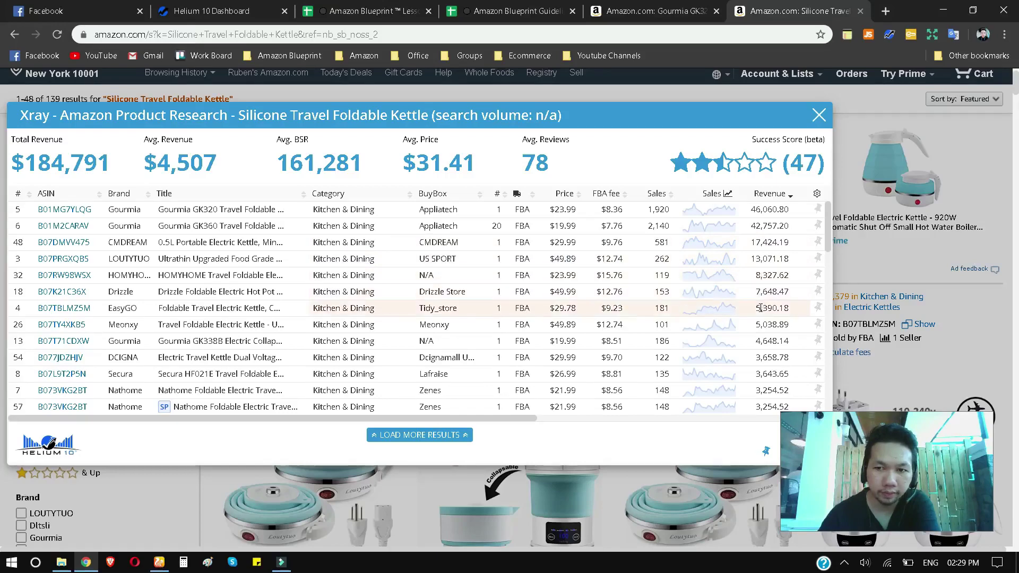
- Review the kettles' monthly revenue in the Xray results, preview the top two products, and check the review count and dimensions columns
{"action": "scroll", "coordinate": [778, 371], "scroll_direction": "down", "scroll_amount": 3}
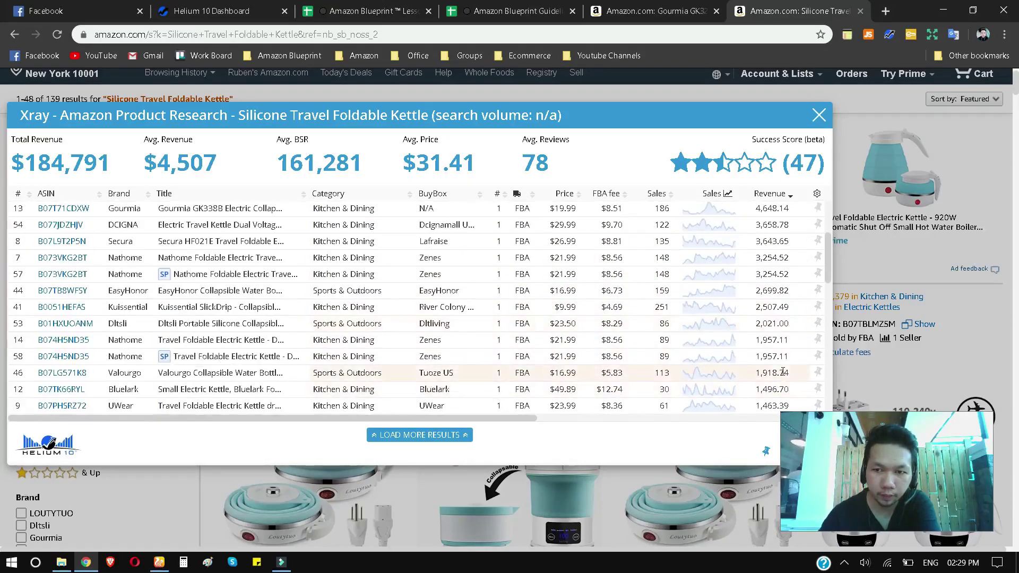
{"action": "scroll", "coordinate": [783, 368], "scroll_direction": "down", "scroll_amount": 6}
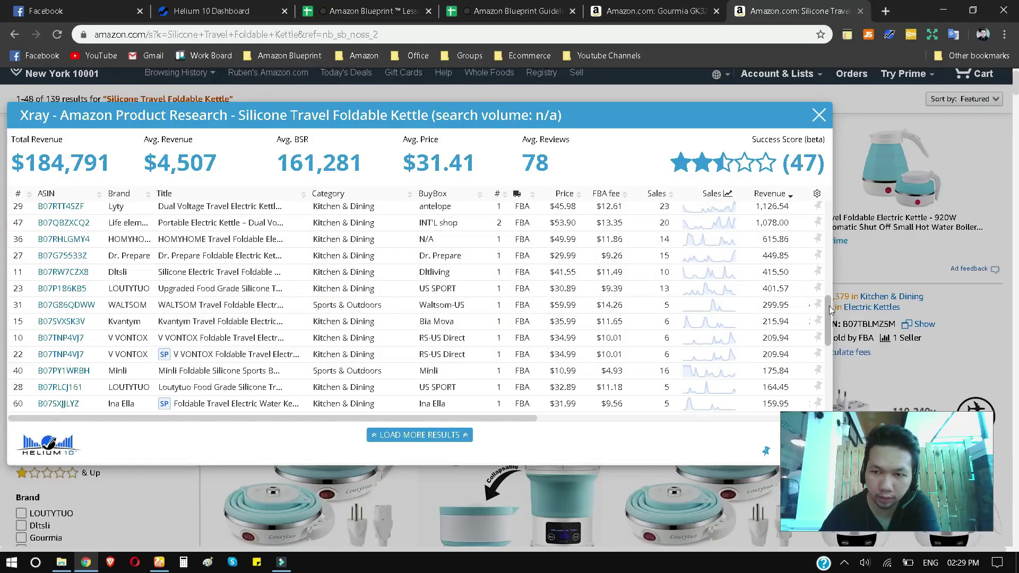
{"action": "scroll", "coordinate": [830, 310], "scroll_direction": "down", "scroll_amount": 2}
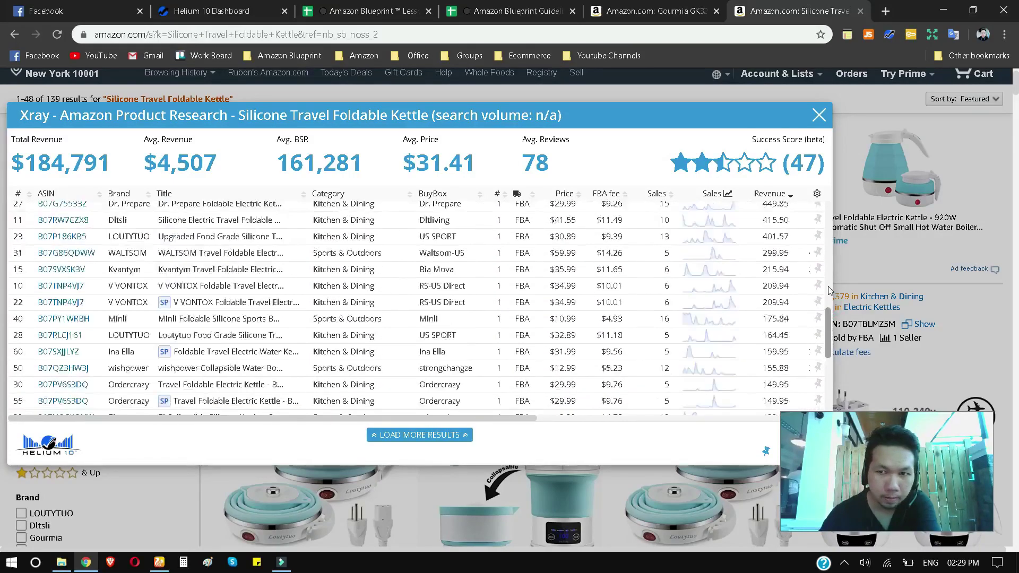
{"action": "left_click_drag", "start_coordinate": [830, 313], "coordinate": [830, 207]}
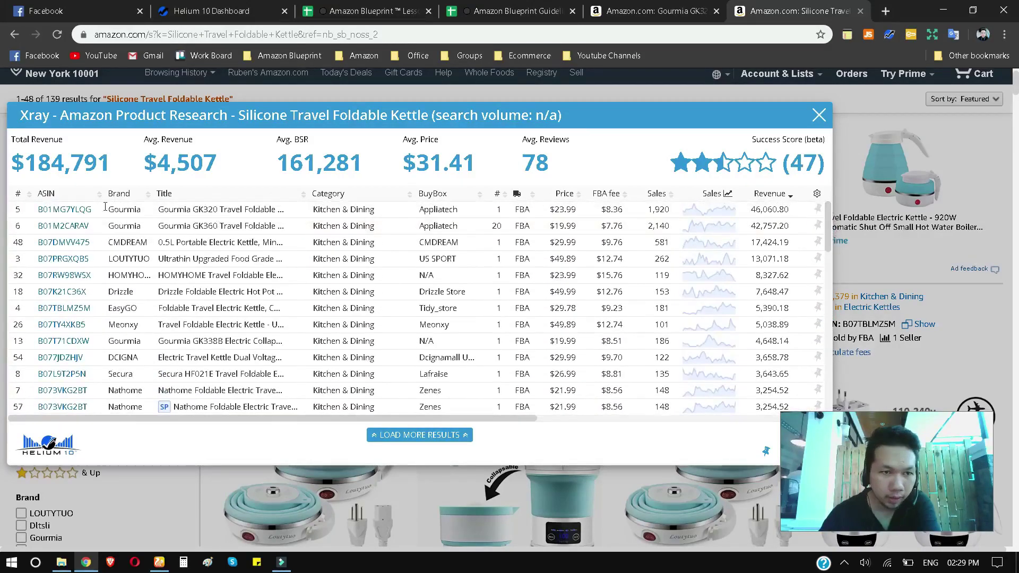
{"action": "mouse_move", "coordinate": [51, 212]}
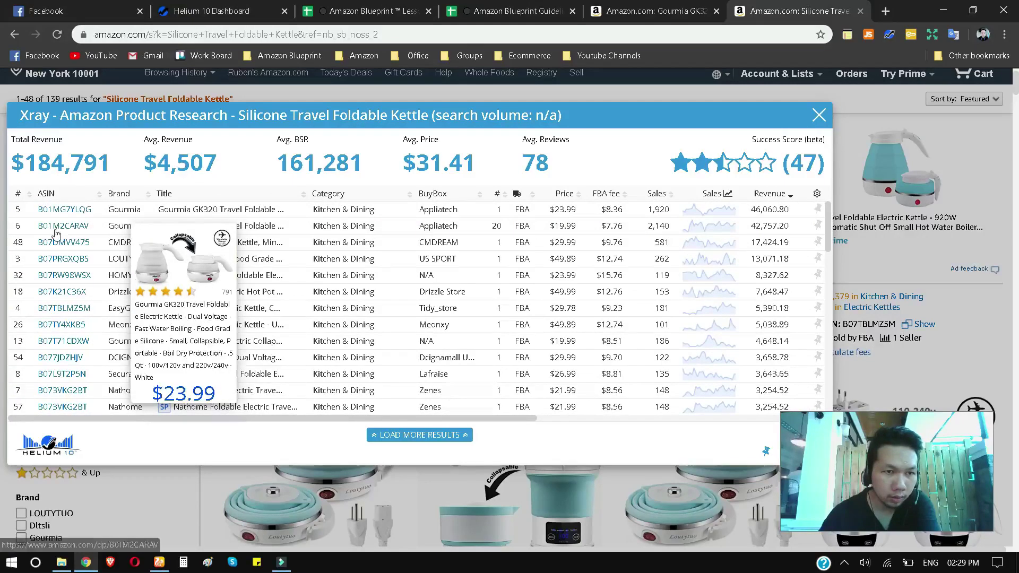
{"action": "mouse_move", "coordinate": [56, 234]}
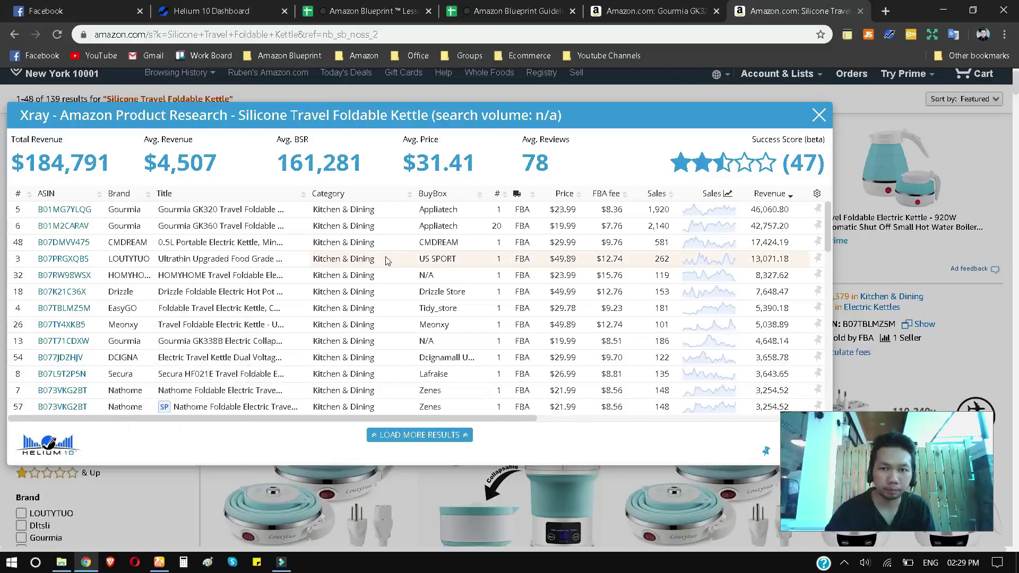
{"action": "left_click_drag", "start_coordinate": [341, 421], "coordinate": [535, 419]}
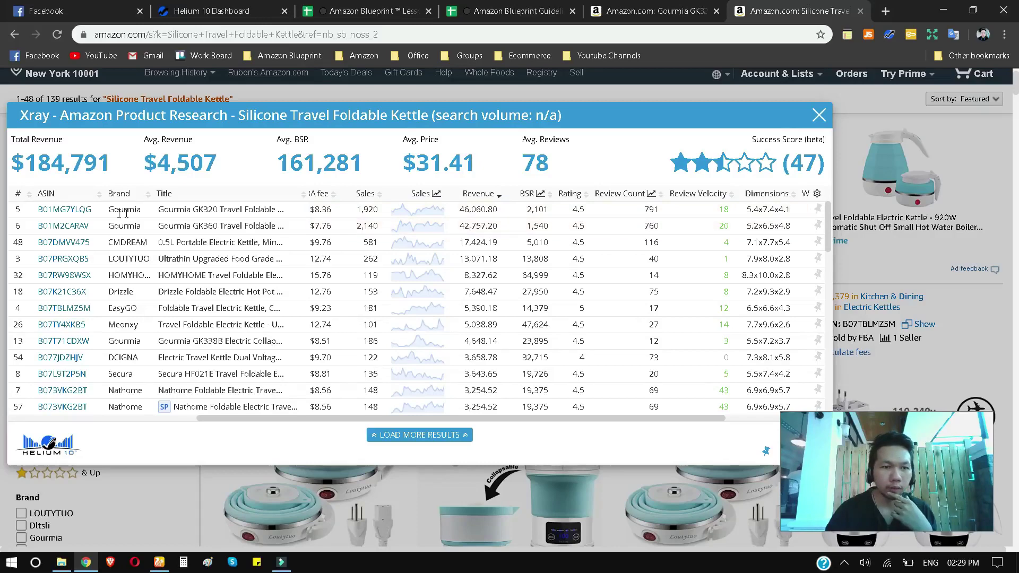
- Open the product page of the highest-revenue kettle, Gourmia GK320 (ASIN B01MG7YLQG), in a new tab and switch to it
{"action": "right_click", "coordinate": [69, 215]}
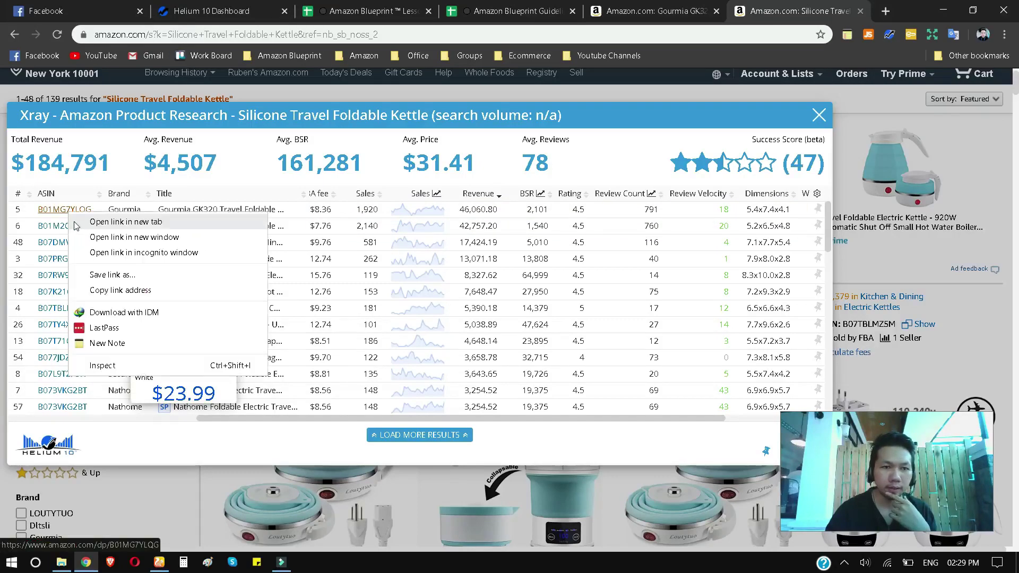
{"action": "left_click", "coordinate": [106, 222]}
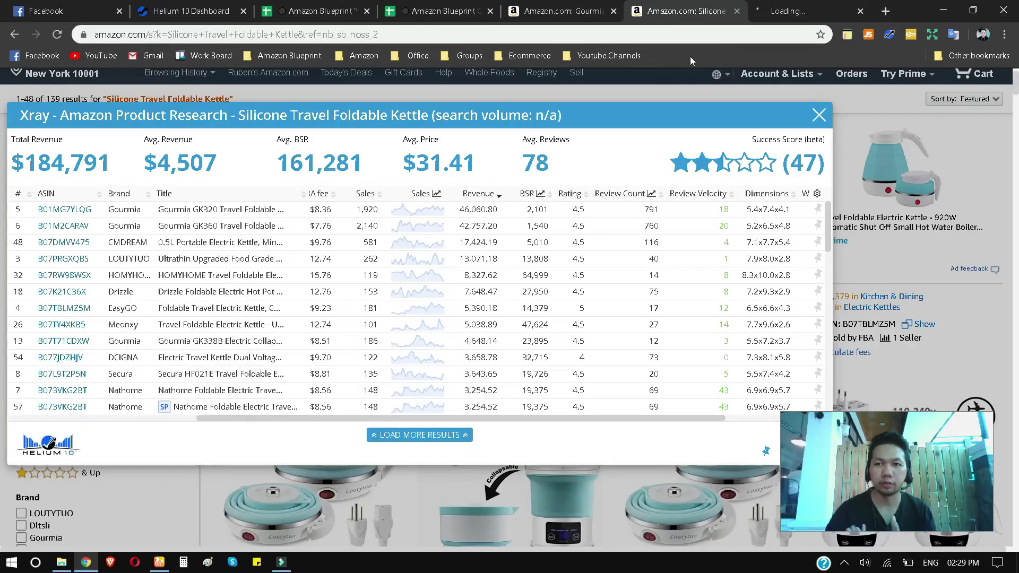
{"action": "left_click", "coordinate": [792, 12]}
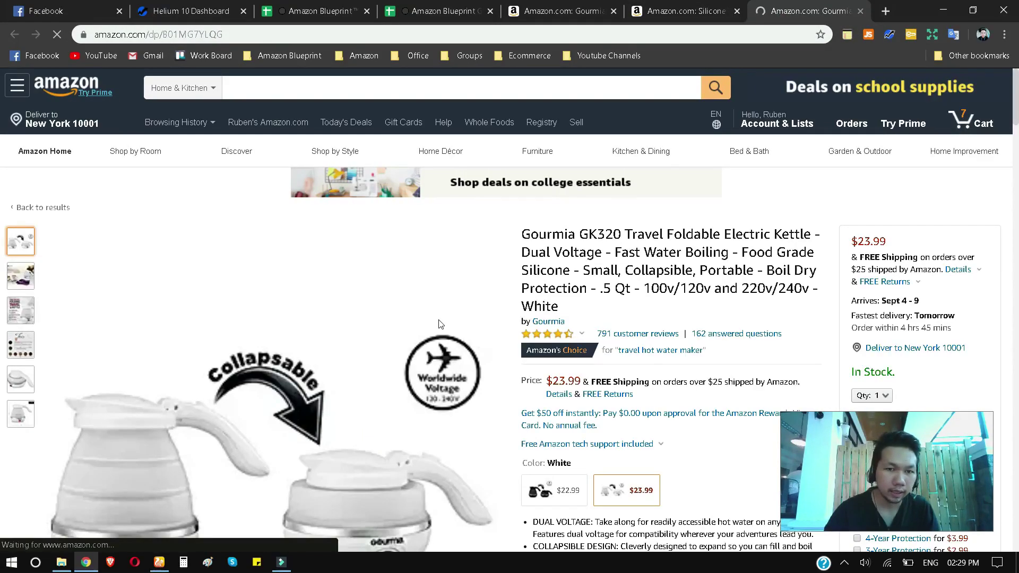
- Examine the Gourmia GK320 product page, including its feature bullets, Helium 10 chart, price history, manufacturer content and comparison table
{"action": "scroll", "coordinate": [197, 394], "scroll_direction": "down", "scroll_amount": 2}
{"action": "scroll", "coordinate": [196, 394], "scroll_direction": "down", "scroll_amount": 1}
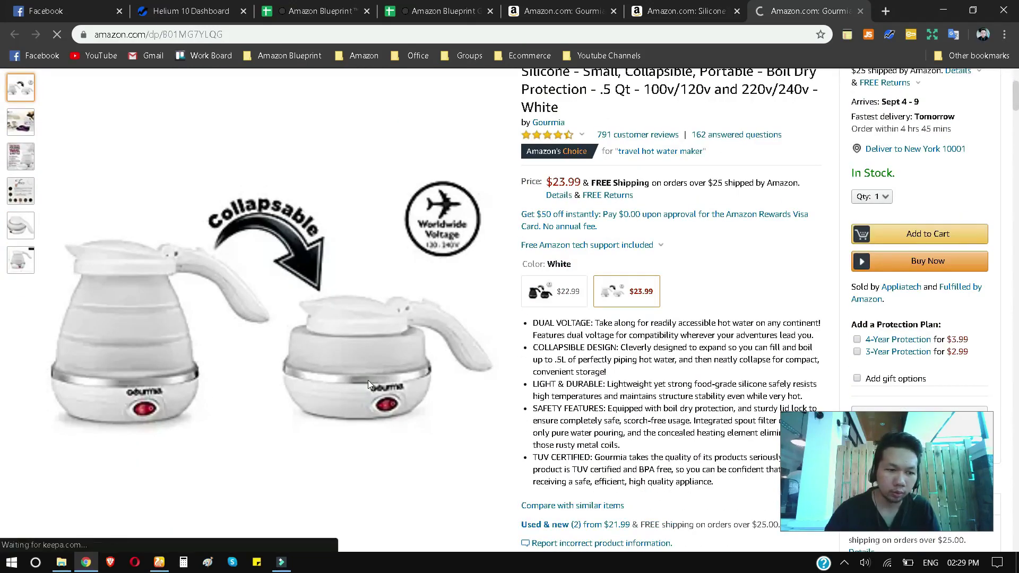
{"action": "scroll", "coordinate": [367, 380], "scroll_direction": "down", "scroll_amount": 2}
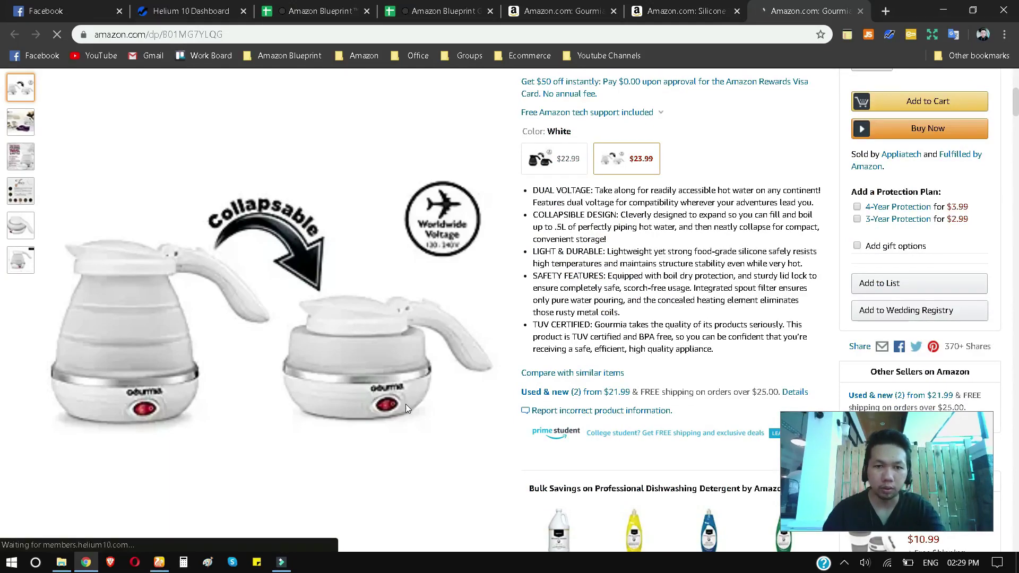
{"action": "scroll", "coordinate": [405, 404], "scroll_direction": "down", "scroll_amount": 3}
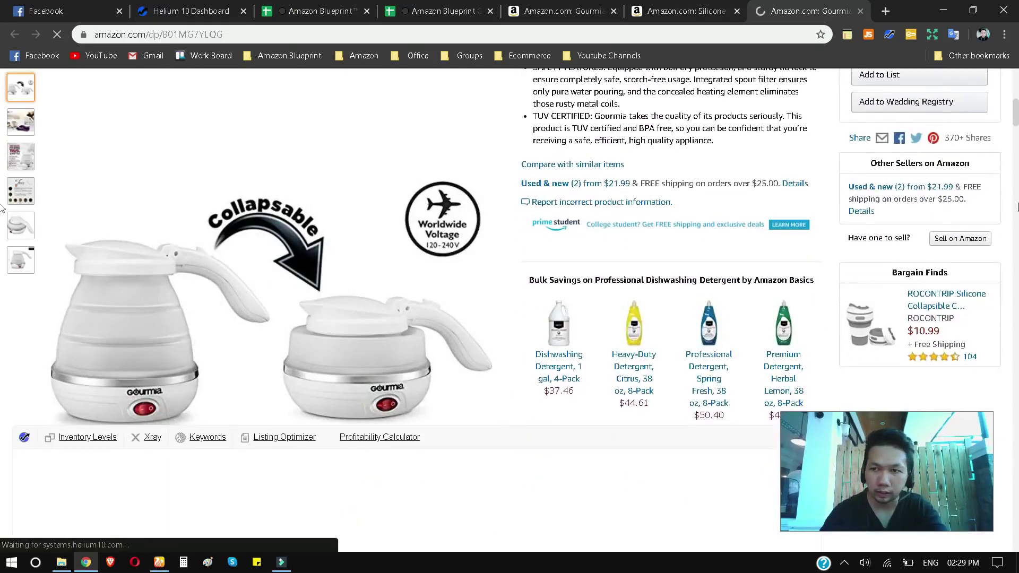
{"action": "scroll", "coordinate": [3, 208], "scroll_direction": "down", "scroll_amount": 2}
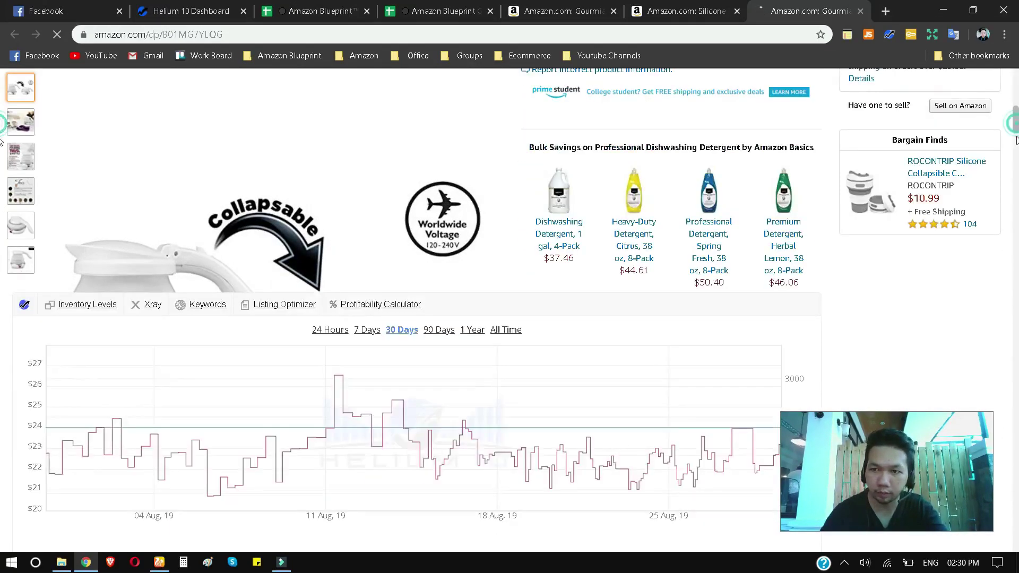
{"action": "scroll", "coordinate": [1016, 139], "scroll_direction": "down", "scroll_amount": 10}
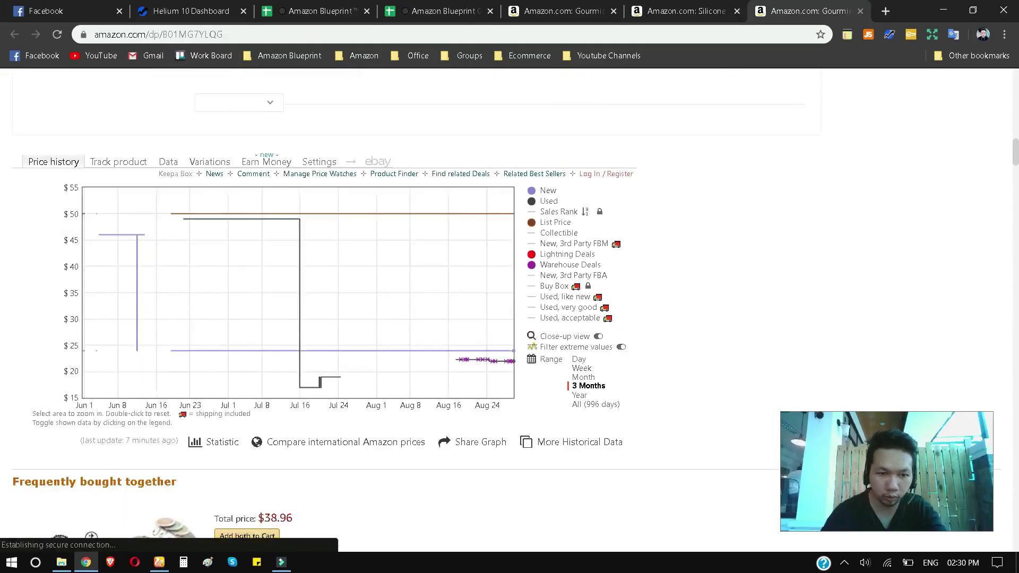
{"action": "scroll", "coordinate": [510, 311], "scroll_direction": "down", "scroll_amount": 15}
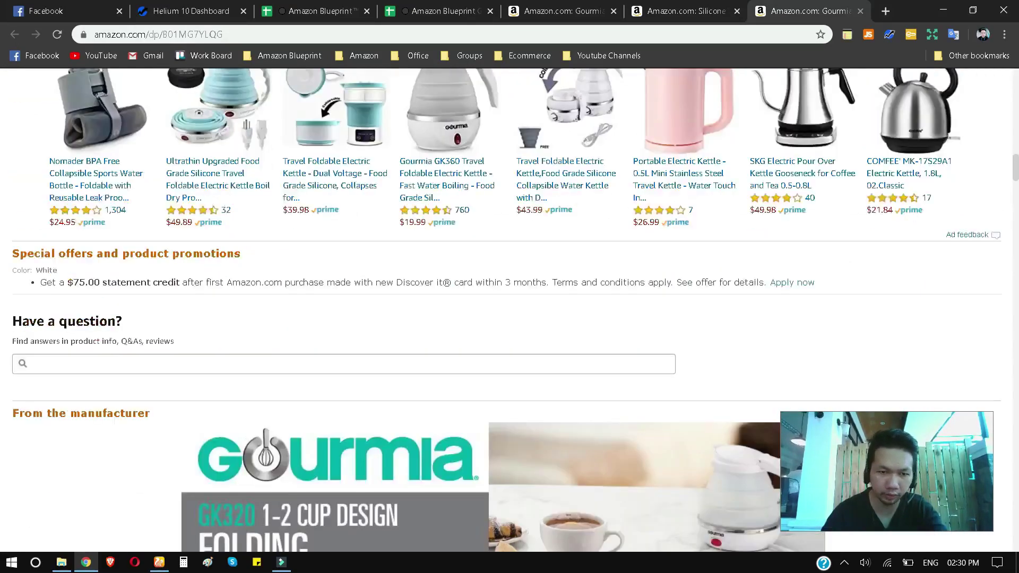
{"action": "scroll", "coordinate": [510, 310], "scroll_direction": "down", "scroll_amount": 20}
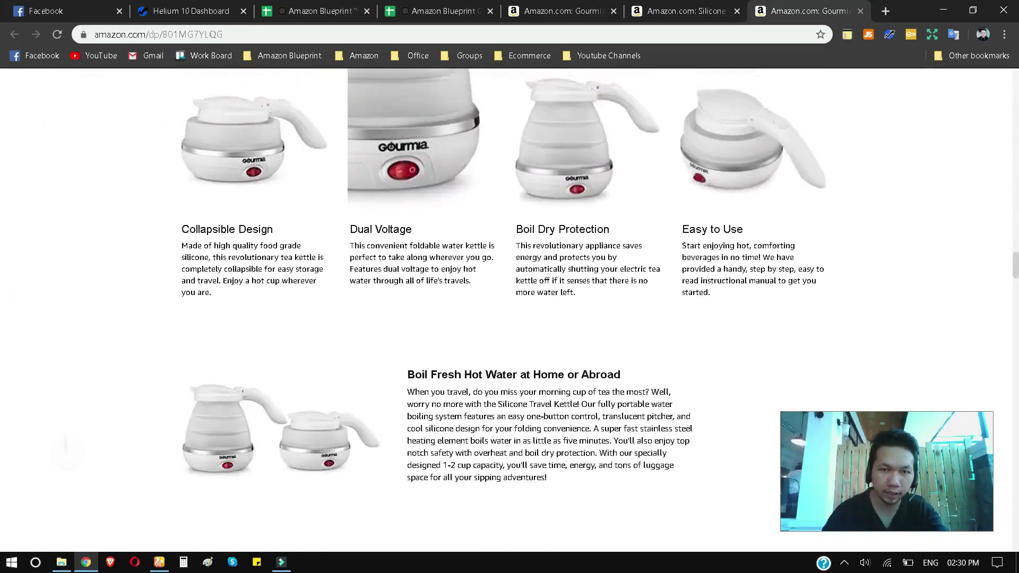
{"action": "scroll", "coordinate": [509, 310], "scroll_direction": "down", "scroll_amount": 15}
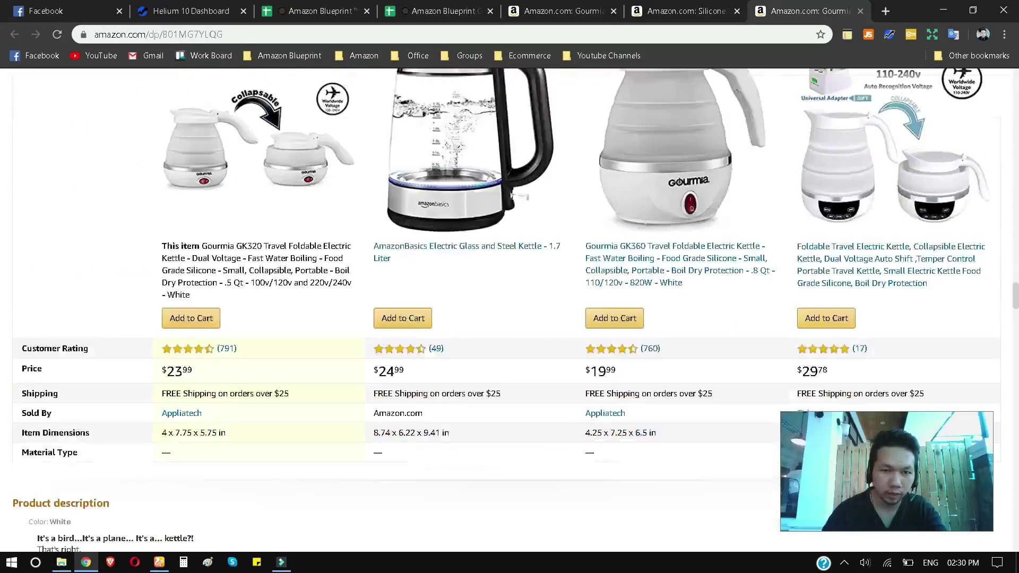
{"action": "scroll", "coordinate": [509, 311], "scroll_direction": "down", "scroll_amount": 20}
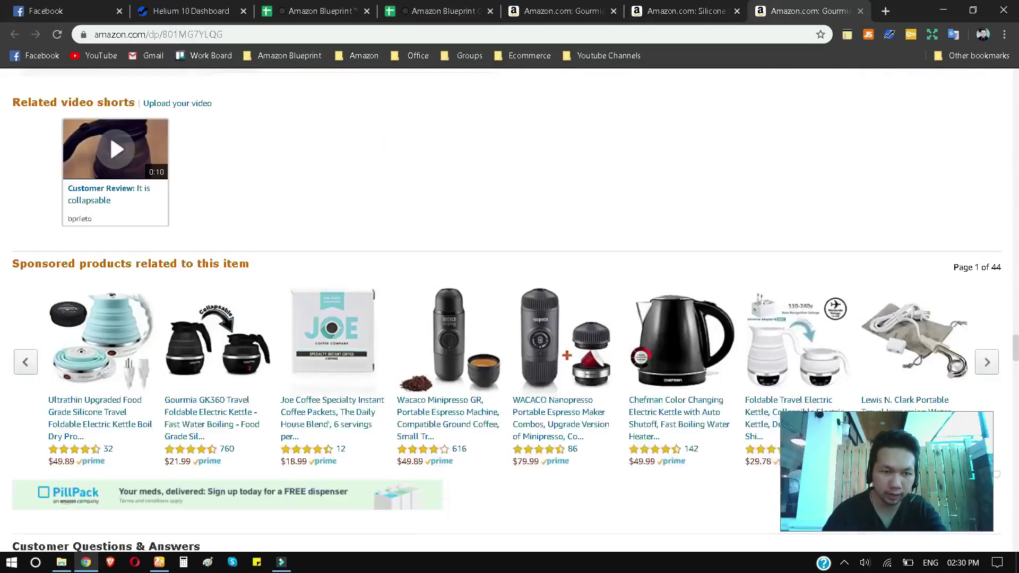
- Review the Gourmia GK320's customer questions and its customer reviews, including the star rating breakdown and ratings by feature
{"action": "scroll", "coordinate": [109, 135], "scroll_direction": "down", "scroll_amount": 12}
{"action": "scroll", "coordinate": [109, 135], "scroll_direction": "up", "scroll_amount": 9}
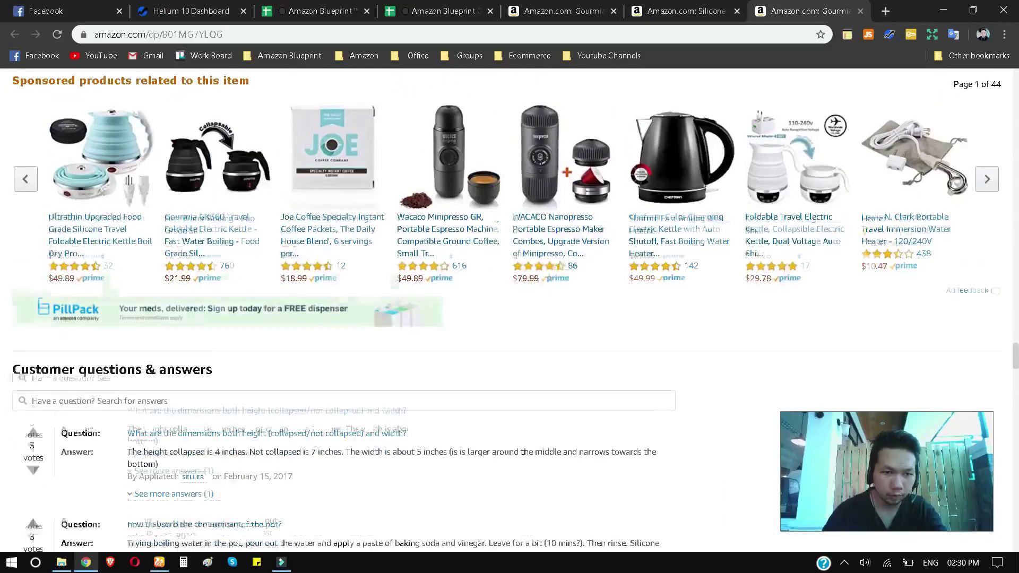
{"action": "scroll", "coordinate": [308, 327], "scroll_direction": "down", "scroll_amount": 10}
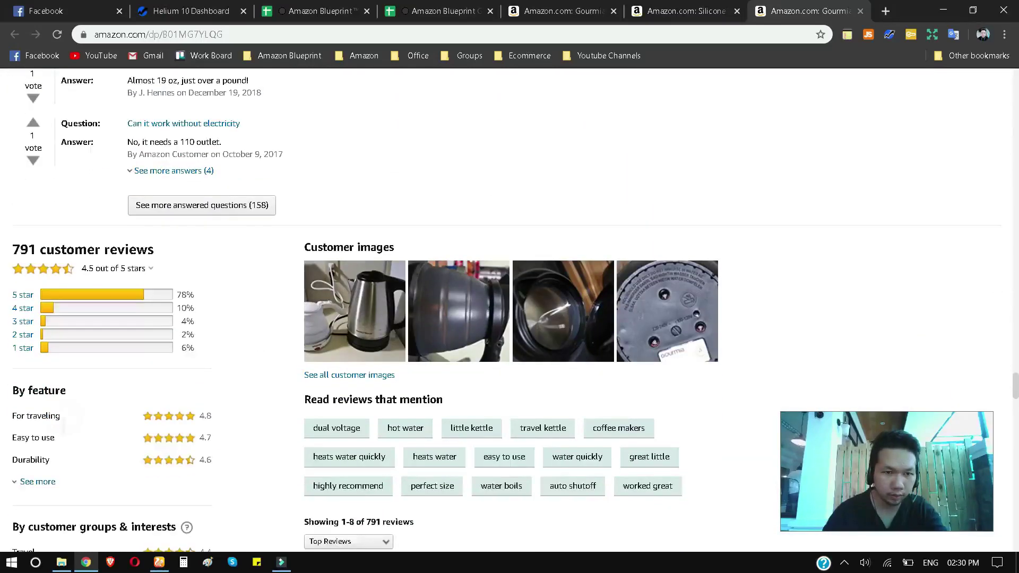
{"action": "scroll", "coordinate": [191, 245], "scroll_direction": "down", "scroll_amount": 1}
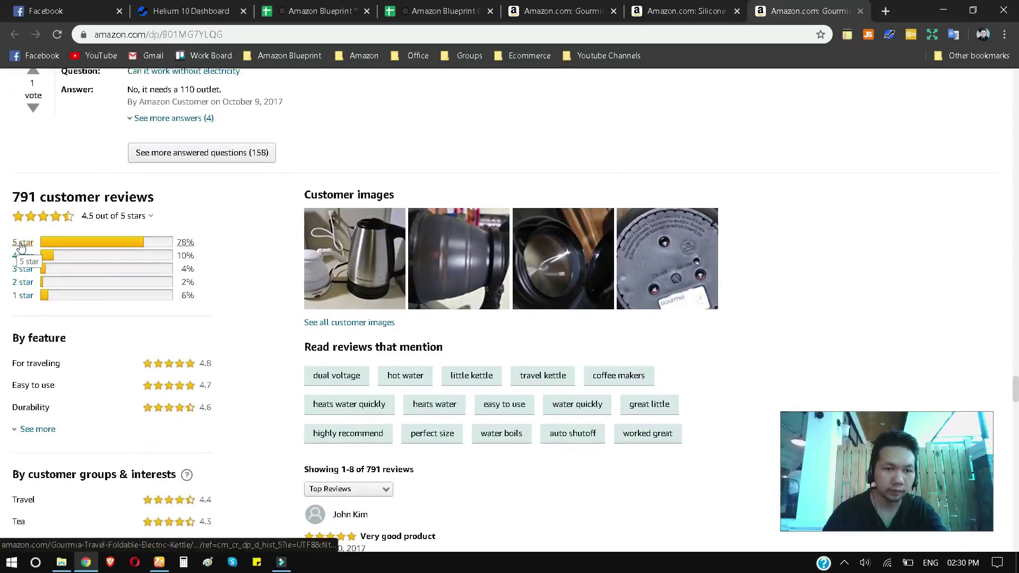
{"action": "scroll", "coordinate": [247, 338], "scroll_direction": "down", "scroll_amount": 3}
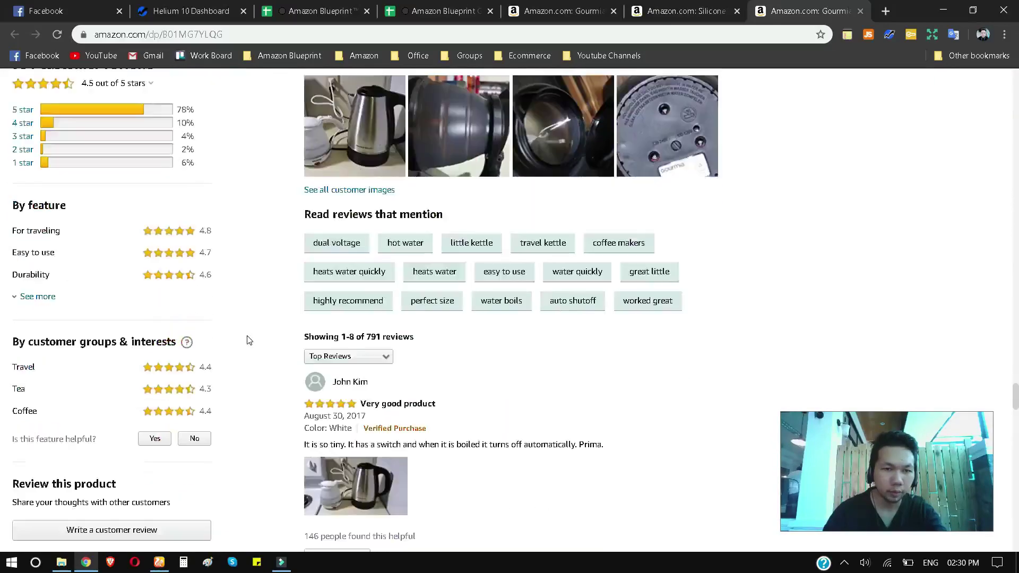
- Return to the kettle Xray results and compare the listings' review counts, dimensions, weights, prices and revenue
{"action": "left_click", "coordinate": [669, 6]}
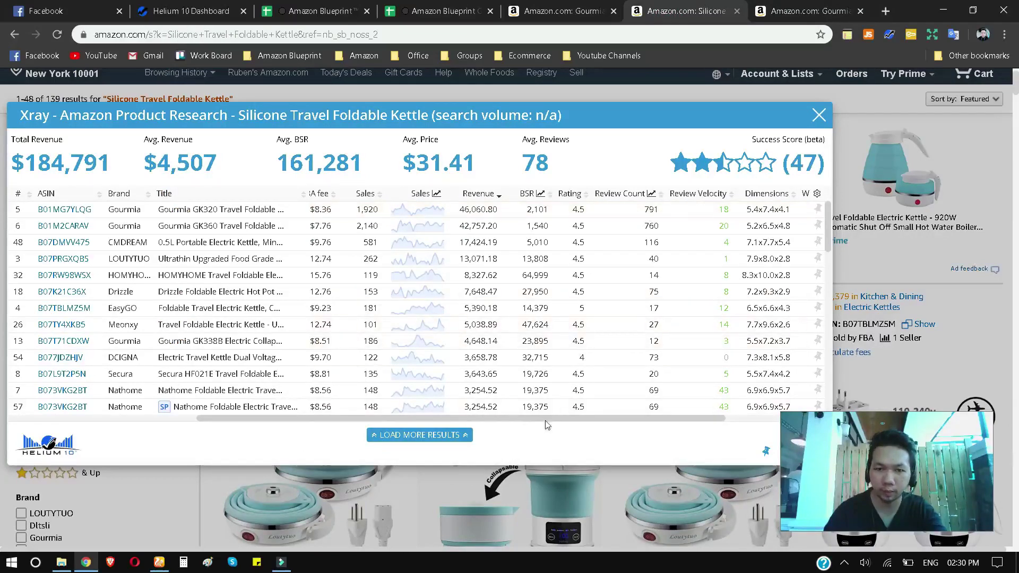
{"action": "left_click_drag", "start_coordinate": [545, 419], "coordinate": [604, 417]}
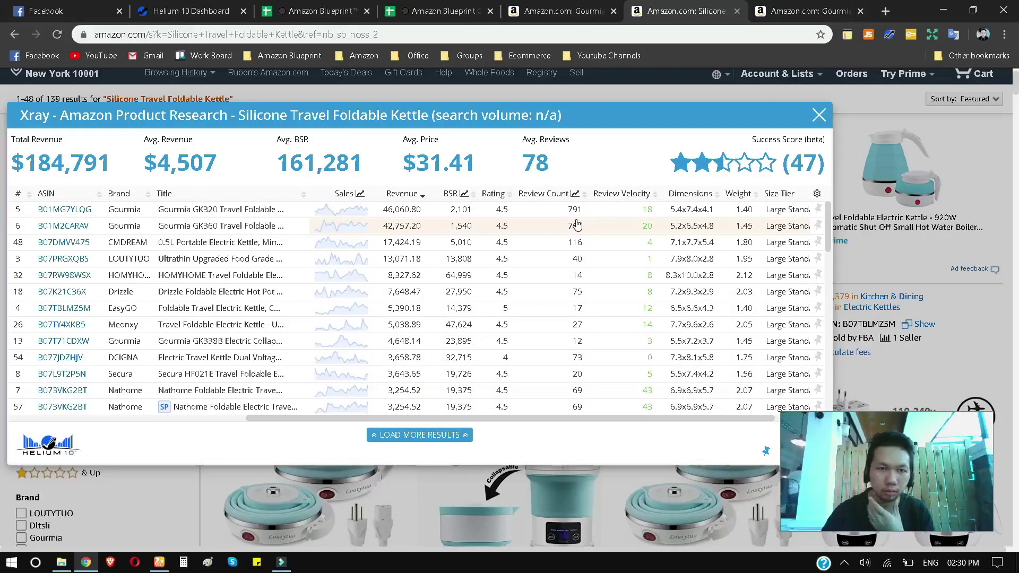
{"action": "left_click_drag", "start_coordinate": [618, 423], "coordinate": [388, 417]}
{"action": "left_click", "coordinate": [625, 416]}
{"action": "scroll", "coordinate": [772, 231], "scroll_direction": "up", "scroll_amount": 1}
{"action": "scroll", "coordinate": [773, 231], "scroll_direction": "up", "scroll_amount": 1}
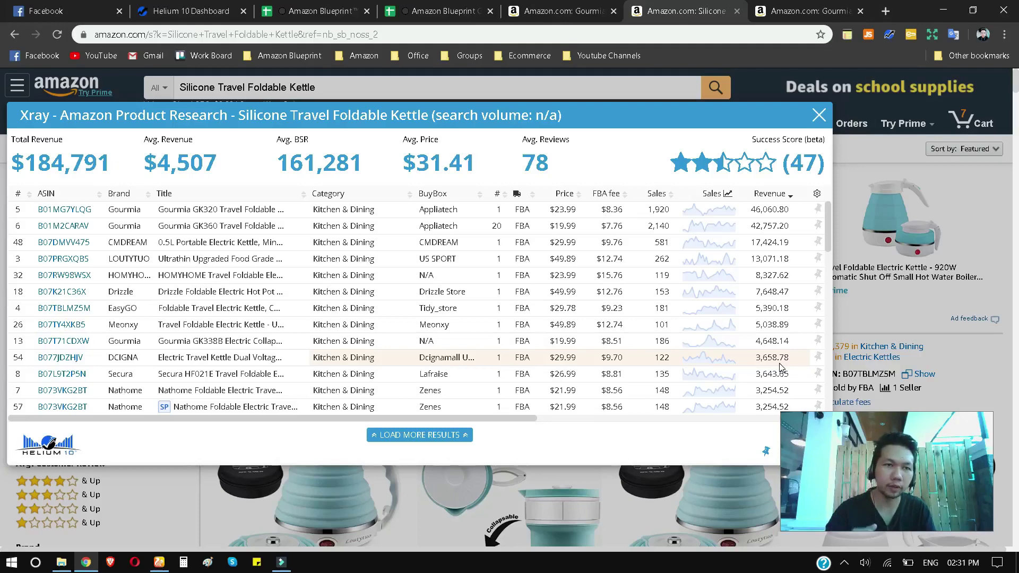
- Hide the Silicone Travel Foldable Kettle row in the Amazon Blueprint Guidelines sheet and select the Yoga Wheel cell
{"action": "left_click", "coordinate": [416, 7]}
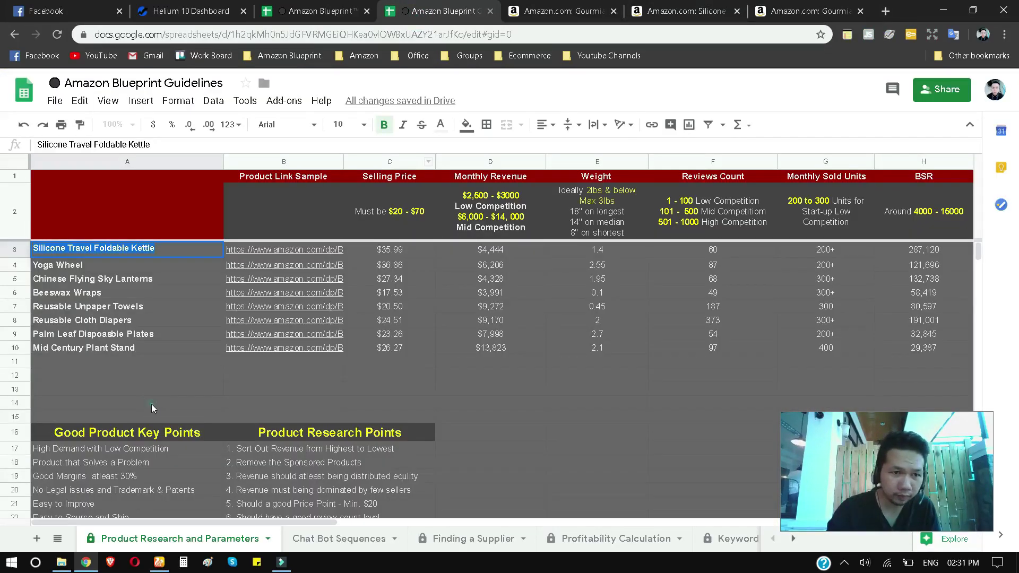
{"action": "left_click", "coordinate": [11, 250]}
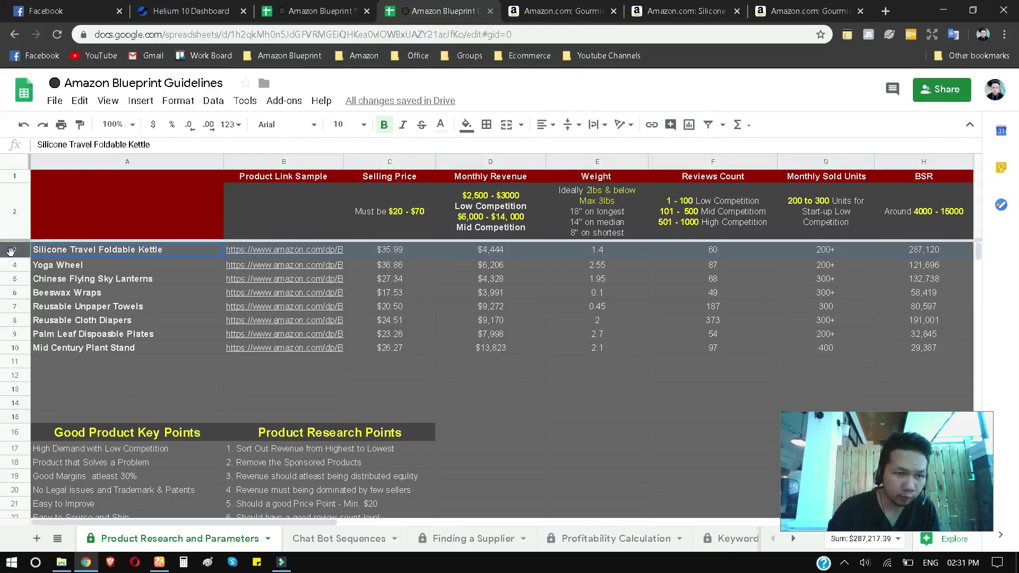
{"action": "right_click", "coordinate": [11, 250]}
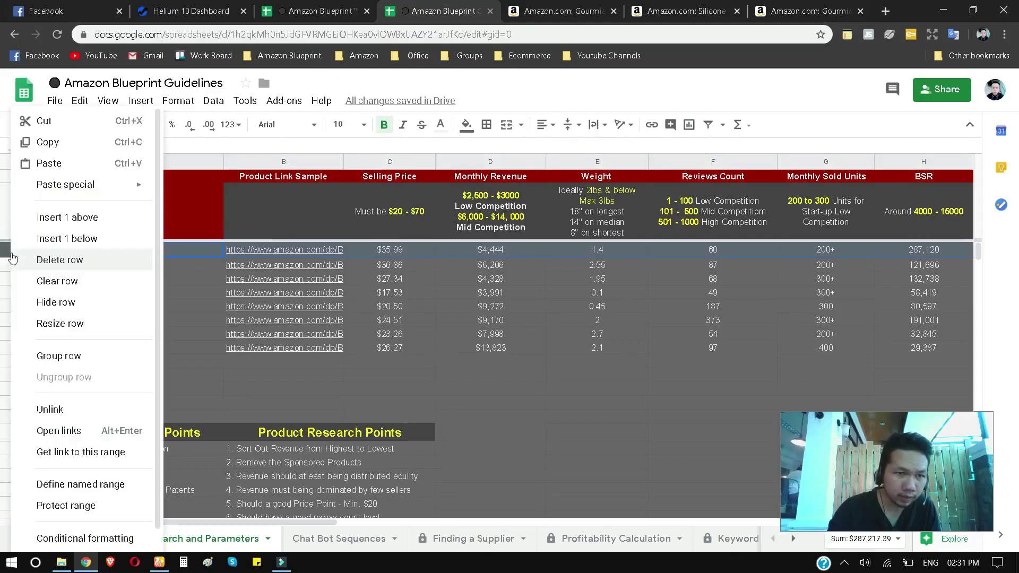
{"action": "left_click", "coordinate": [394, 378]}
{"action": "right_click", "coordinate": [22, 253]}
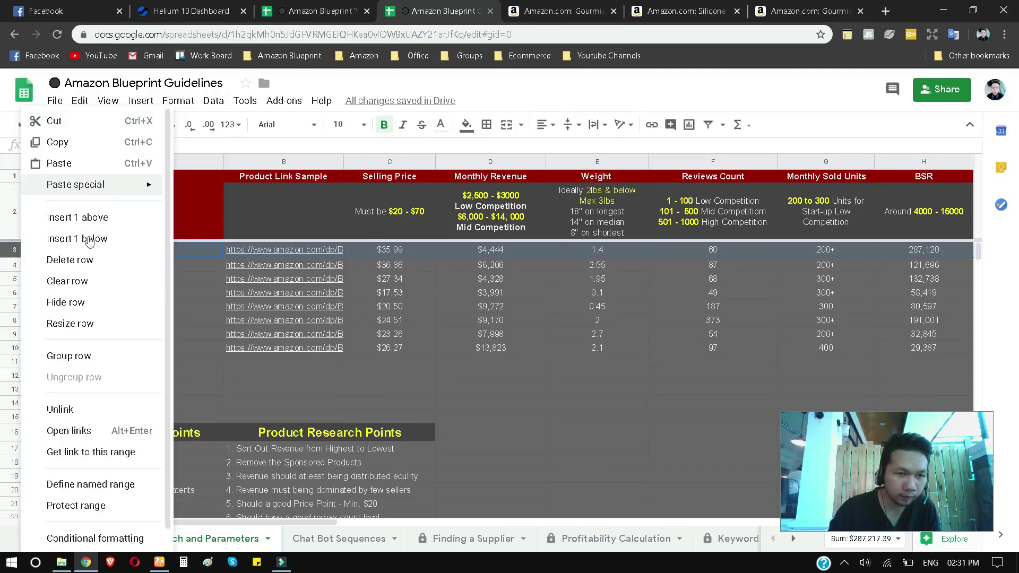
{"action": "left_click", "coordinate": [89, 312]}
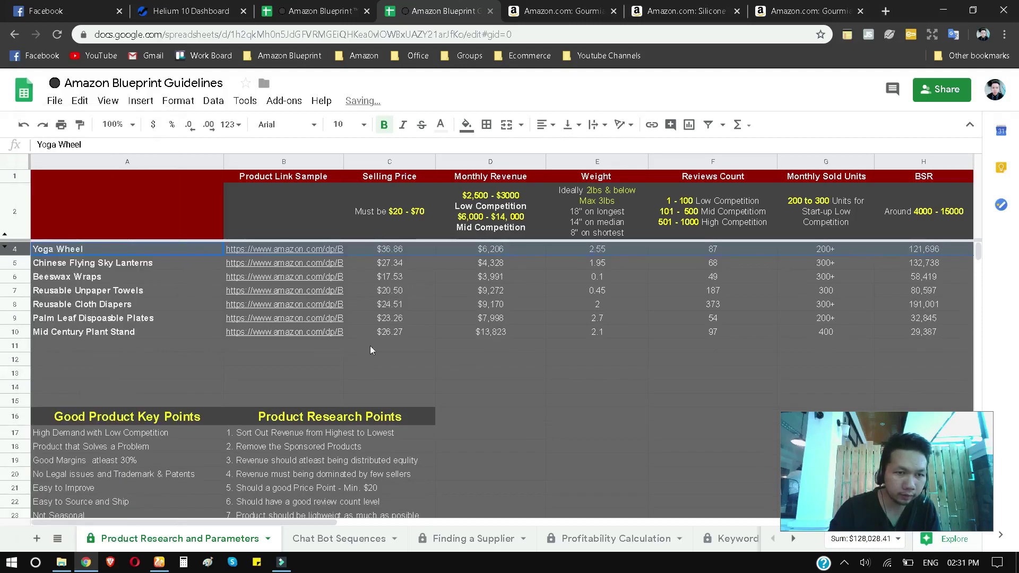
{"action": "left_click", "coordinate": [467, 358]}
{"action": "left_click", "coordinate": [90, 253]}
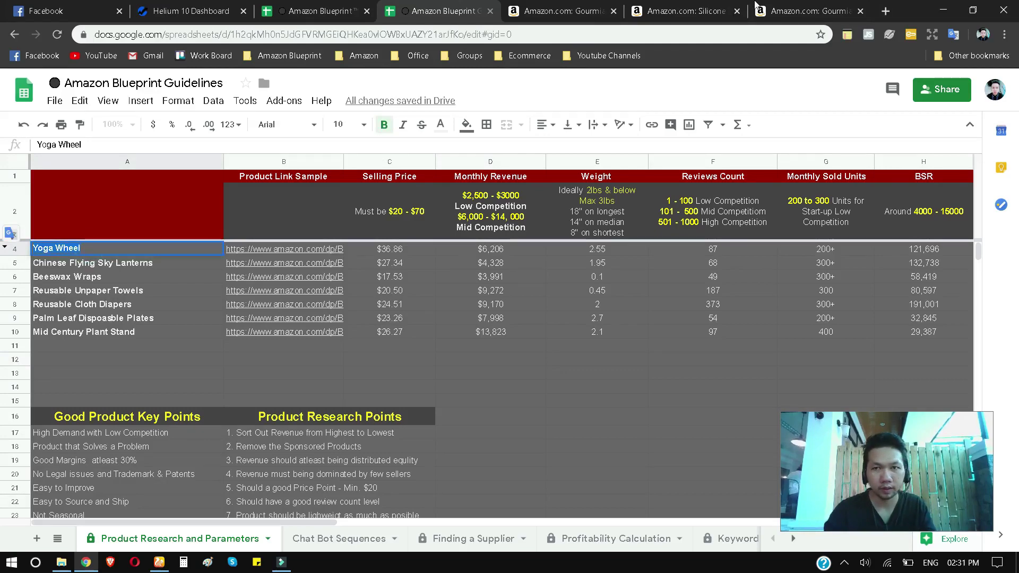
- Close the kettle search results and the extra Gourmia product page, and load the Amazon homepage in the remaining Amazon tab
{"action": "left_click", "coordinate": [741, 13]}
{"action": "left_click", "coordinate": [738, 11]}
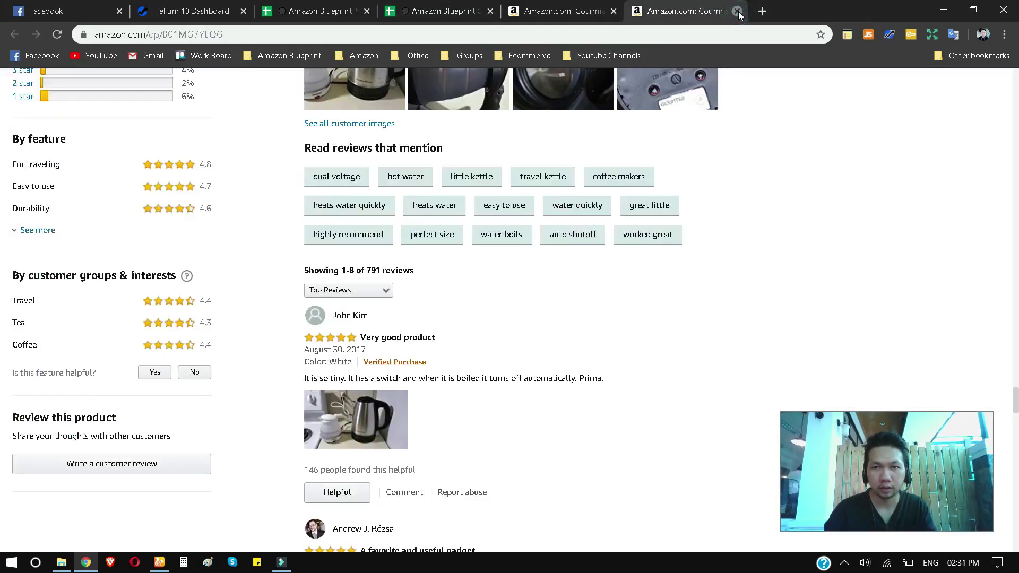
{"action": "left_click", "coordinate": [738, 11]}
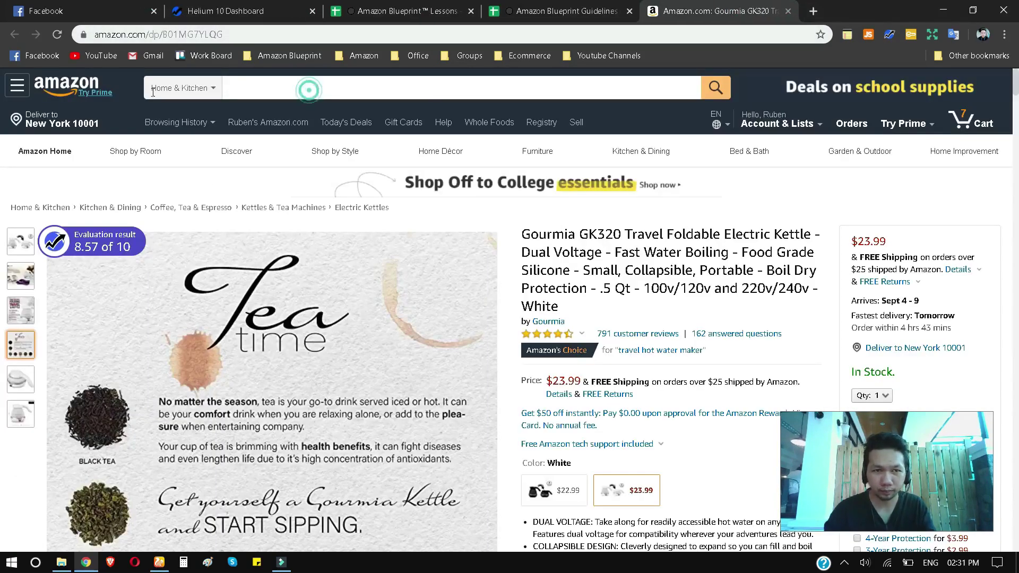
{"action": "left_click", "coordinate": [74, 88]}
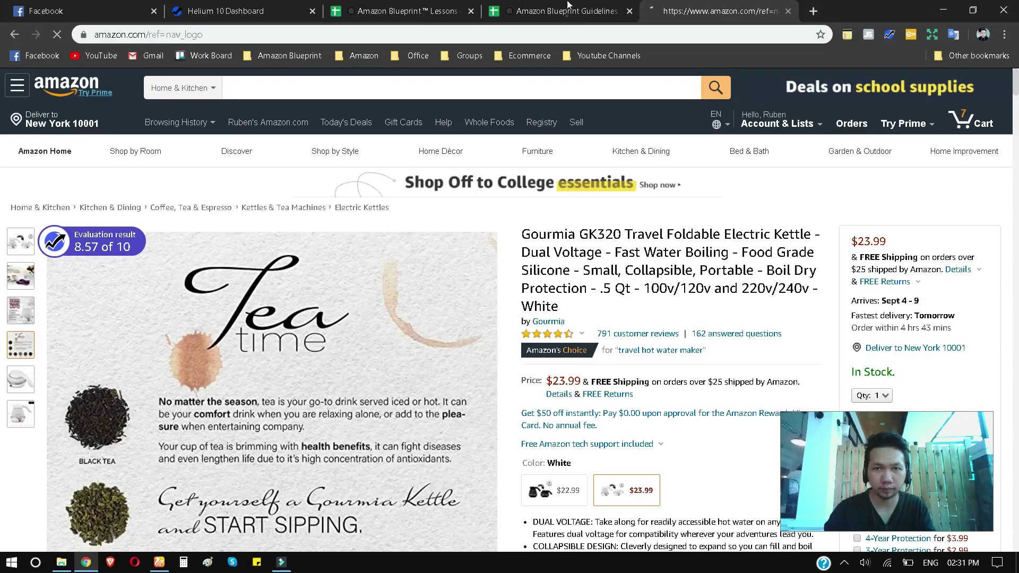
- Open the Yoga Wheel's sample product link from the Amazon Blueprint Guidelines sheet in a new tab and return to the sheet
{"action": "left_click", "coordinate": [567, 5]}
{"action": "left_click", "coordinate": [528, 358]}
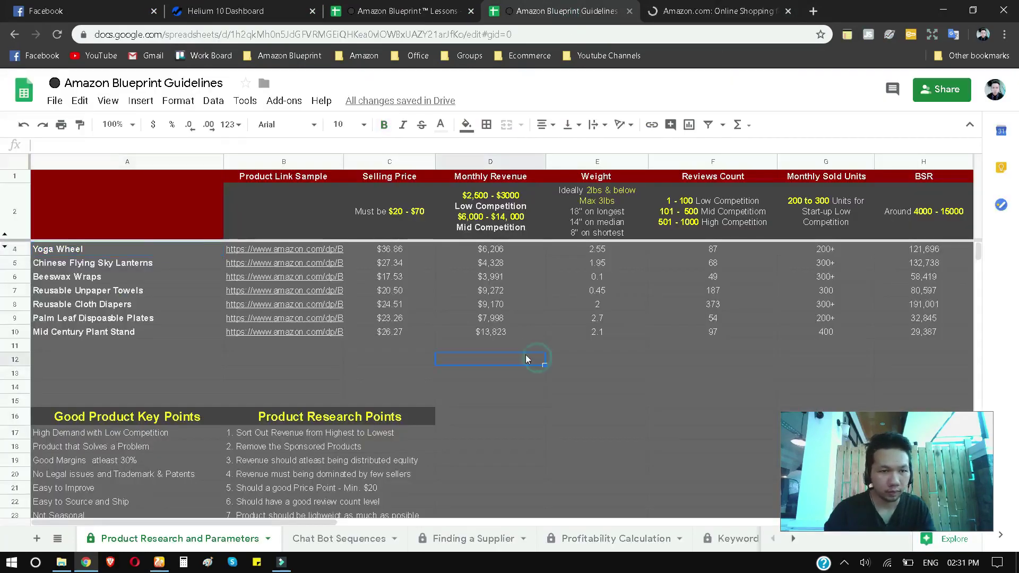
{"action": "left_click", "coordinate": [304, 252]}
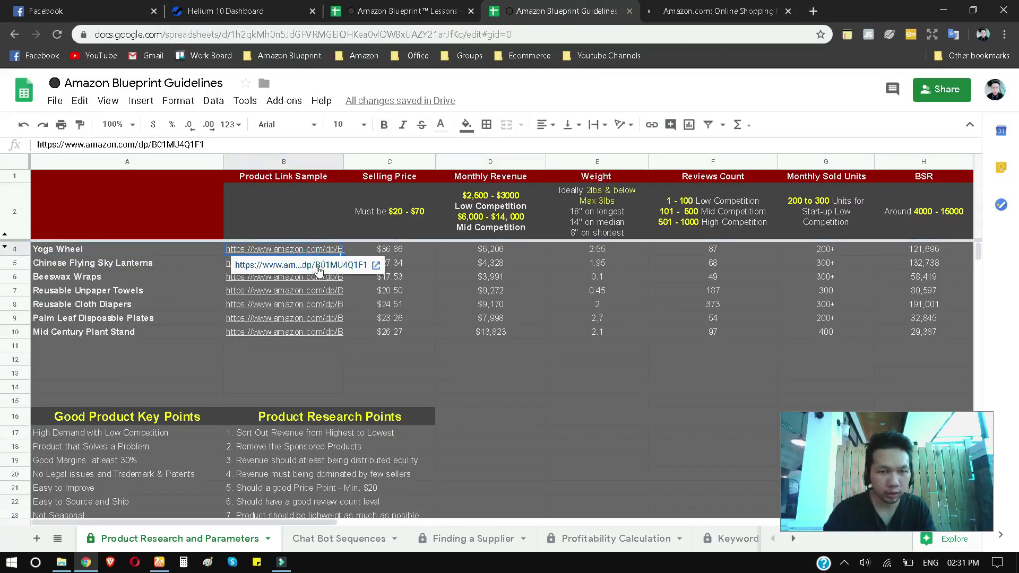
{"action": "left_click", "coordinate": [315, 264]}
{"action": "left_click", "coordinate": [528, 5]}
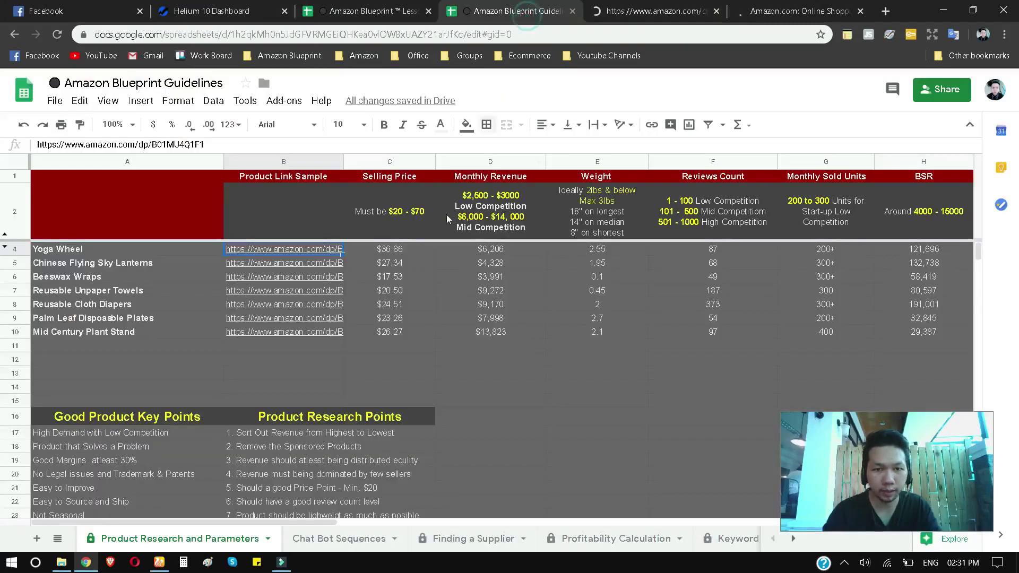
- Check the Yoga Wheel's selling price, monthly revenue and weight against the sheet's criteria, and bring the Dimension and rating columns into view
{"action": "left_click", "coordinate": [400, 252]}
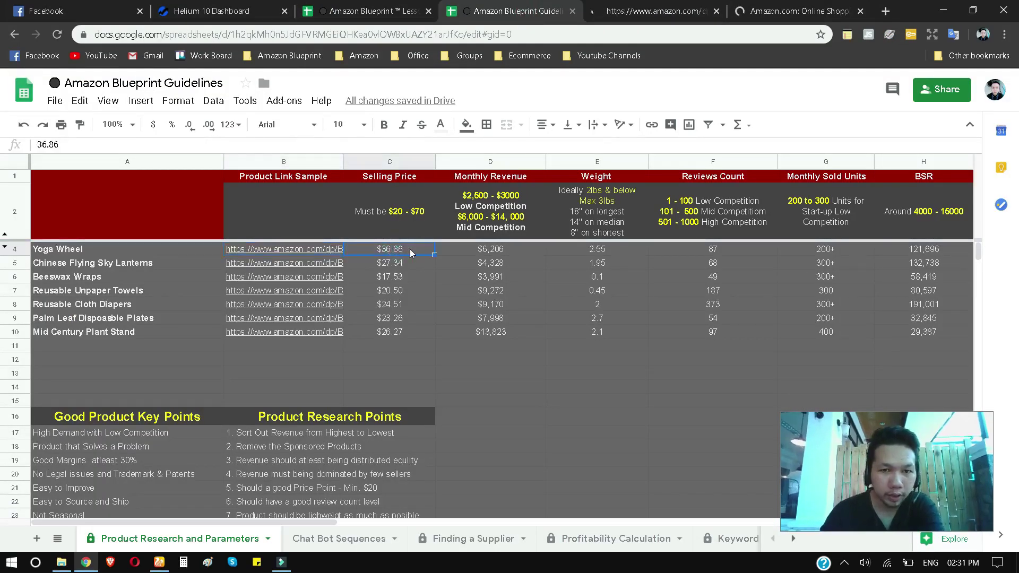
{"action": "left_click", "coordinate": [494, 255]}
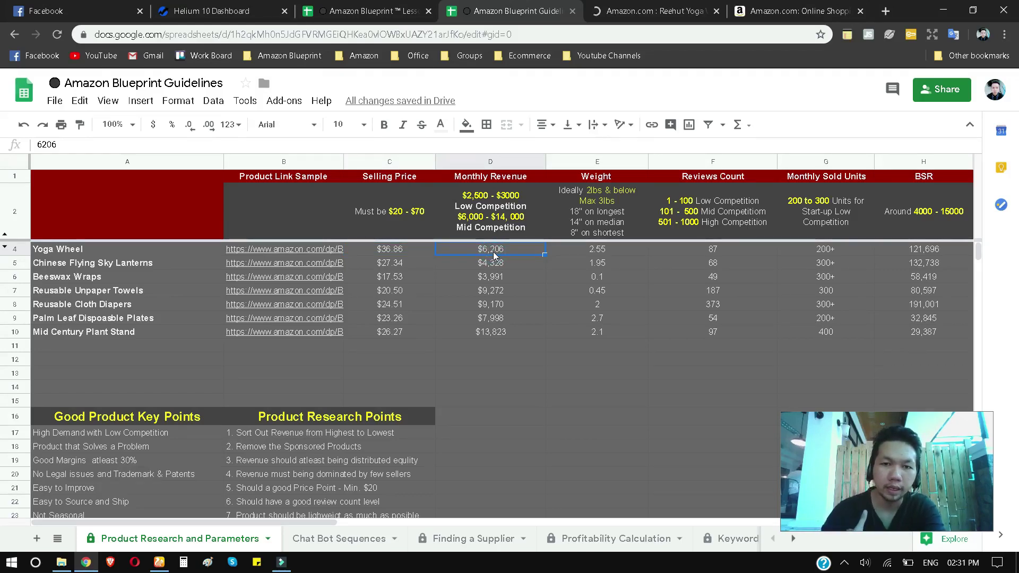
{"action": "left_click", "coordinate": [514, 211]}
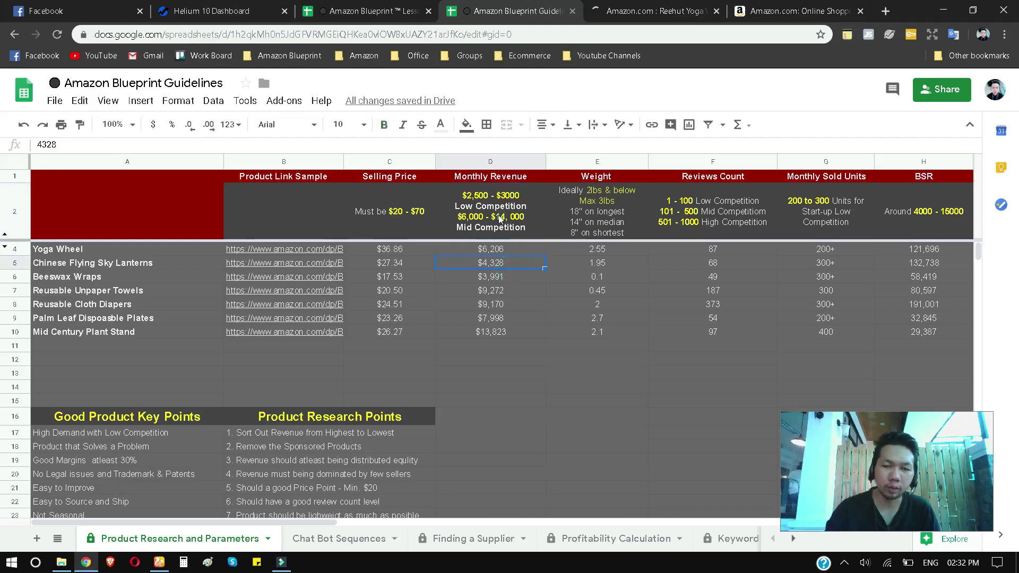
{"action": "left_click", "coordinate": [507, 266]}
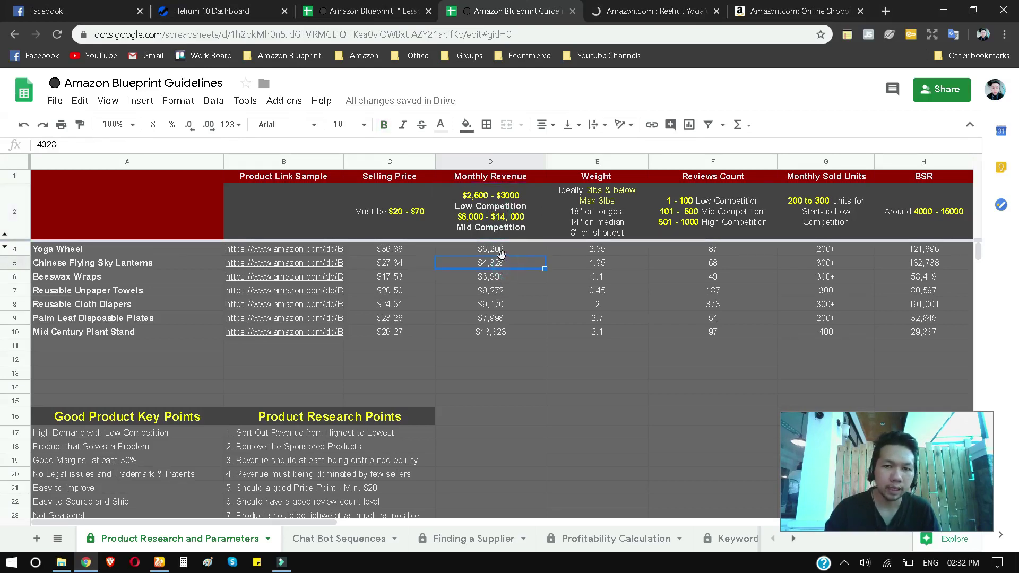
{"action": "left_click", "coordinate": [501, 253]}
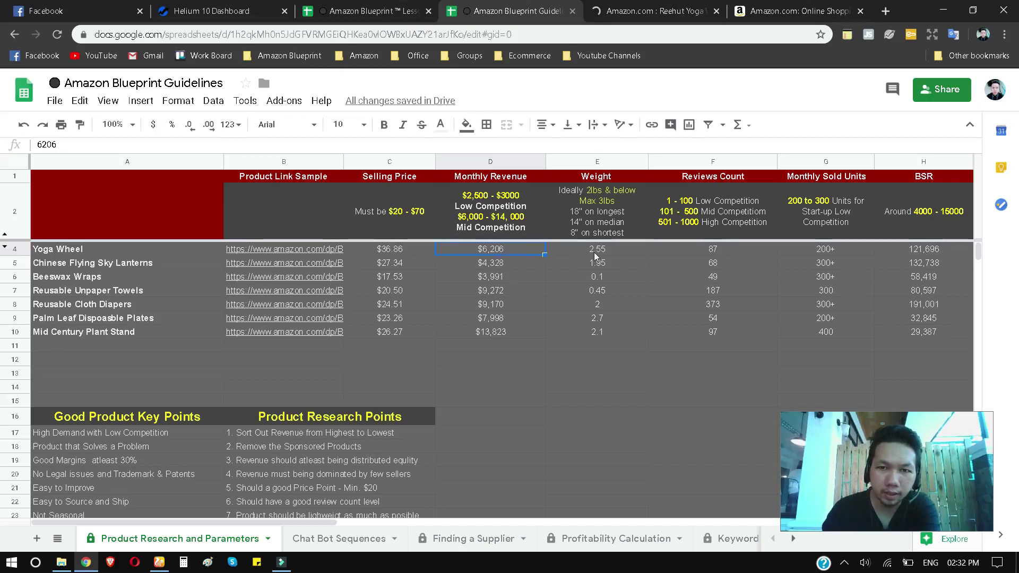
{"action": "left_click", "coordinate": [609, 254]}
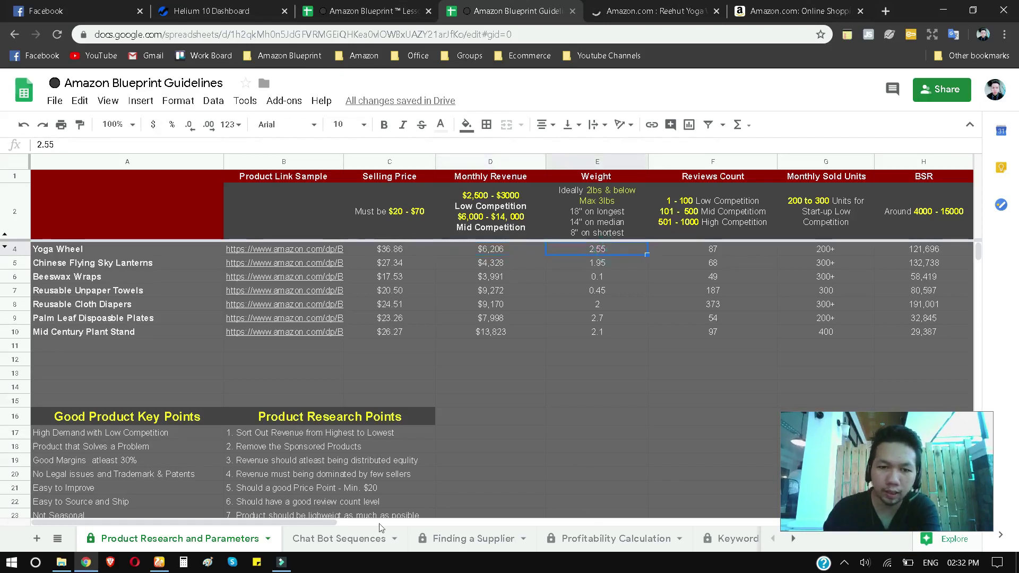
{"action": "left_click_drag", "start_coordinate": [323, 522], "coordinate": [467, 531]}
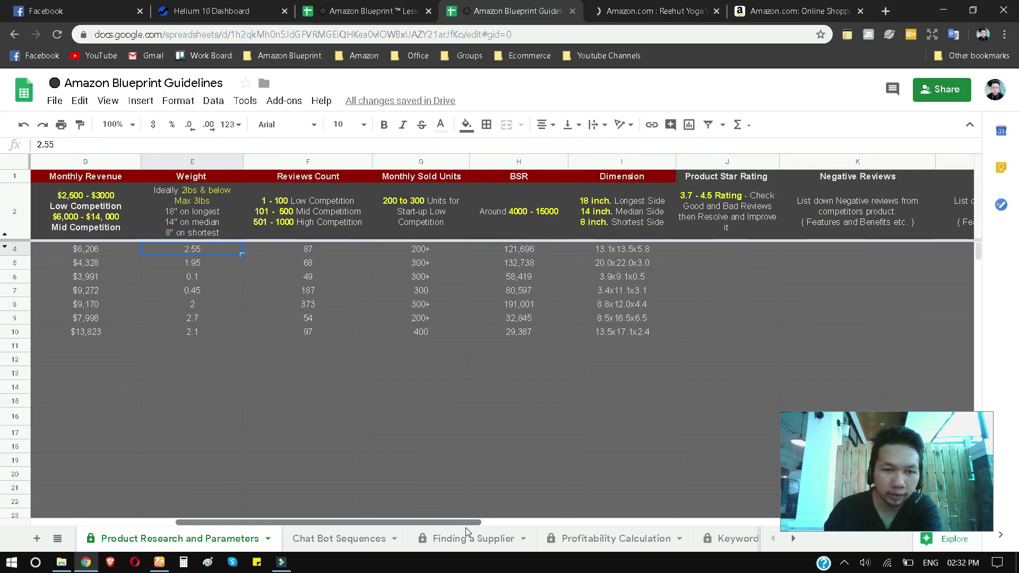
- Review the star rating and customer review criteria columns in the sheet, and look through the Reehut Yoga Wheel product page
{"action": "left_click_drag", "start_coordinate": [467, 530], "coordinate": [496, 531]}
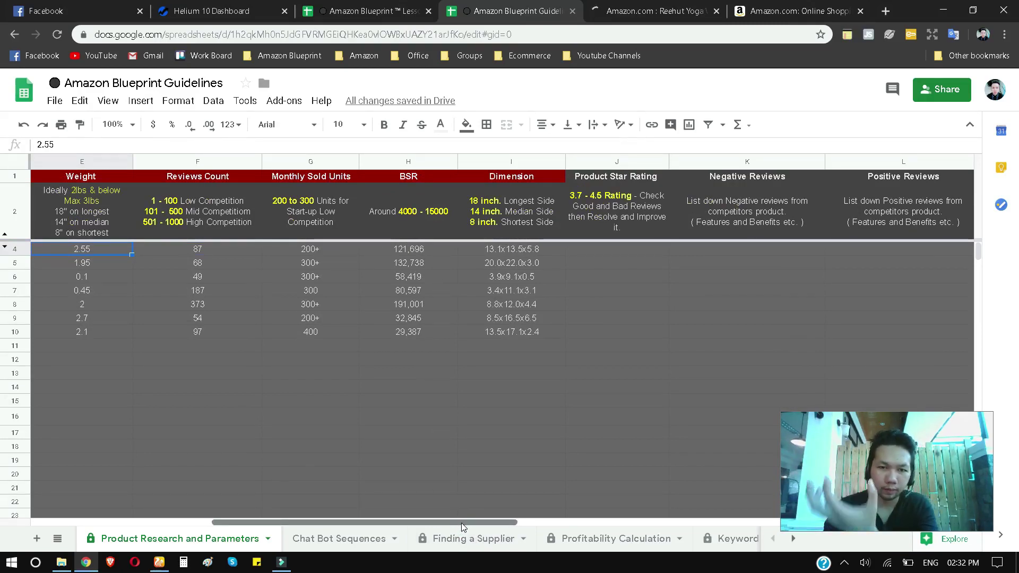
{"action": "left_click_drag", "start_coordinate": [461, 523], "coordinate": [668, 5]}
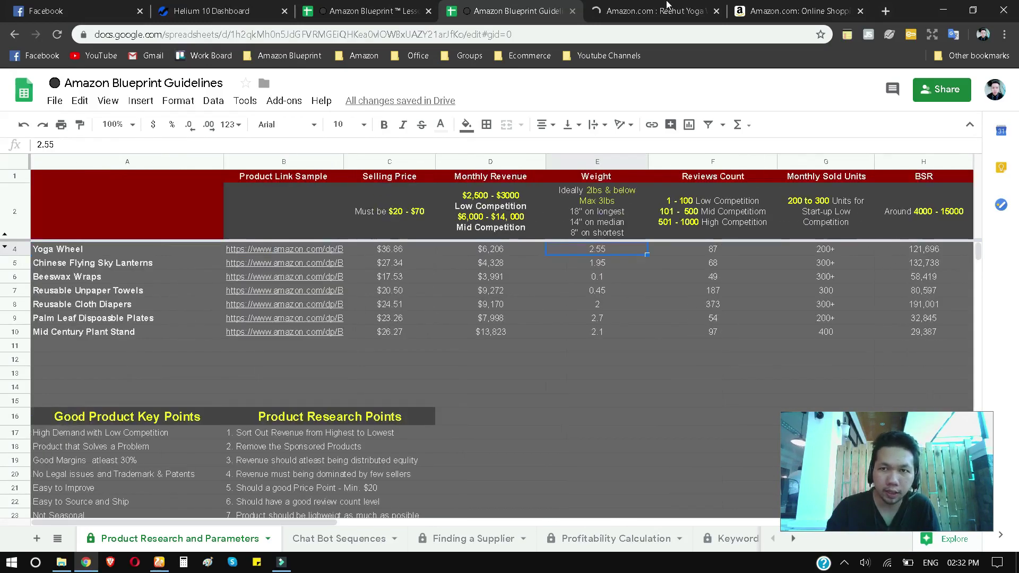
{"action": "left_click", "coordinate": [667, 6]}
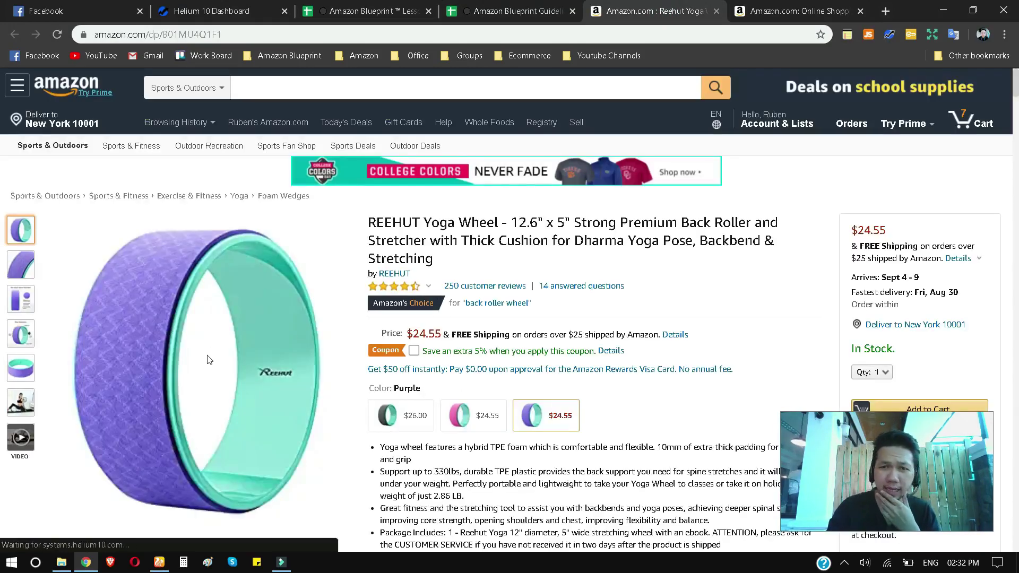
{"action": "scroll", "coordinate": [208, 358], "scroll_direction": "down", "scroll_amount": 3}
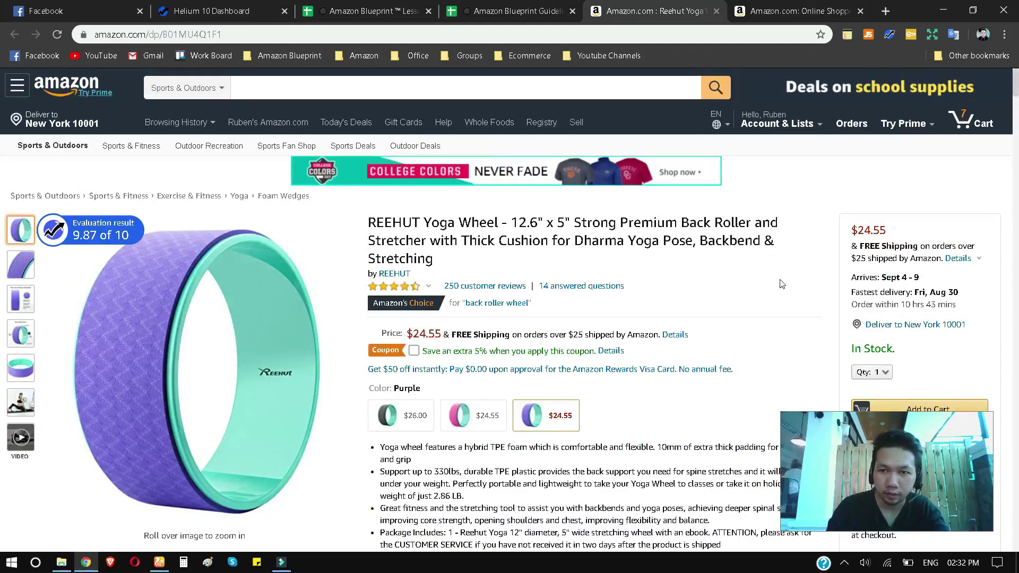
{"action": "scroll", "coordinate": [642, 306], "scroll_direction": "down", "scroll_amount": 10}
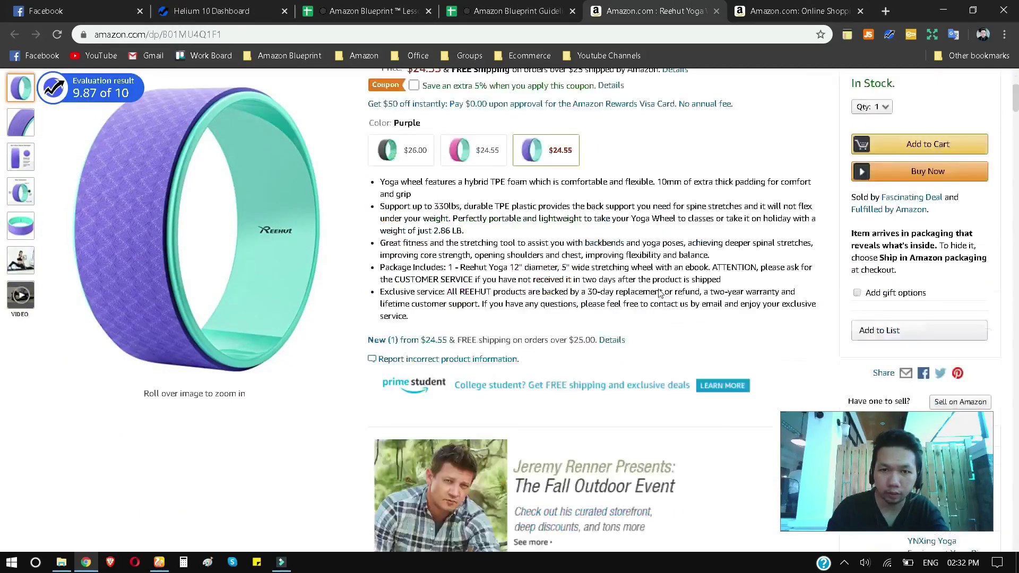
{"action": "scroll", "coordinate": [642, 306], "scroll_direction": "down", "scroll_amount": 15}
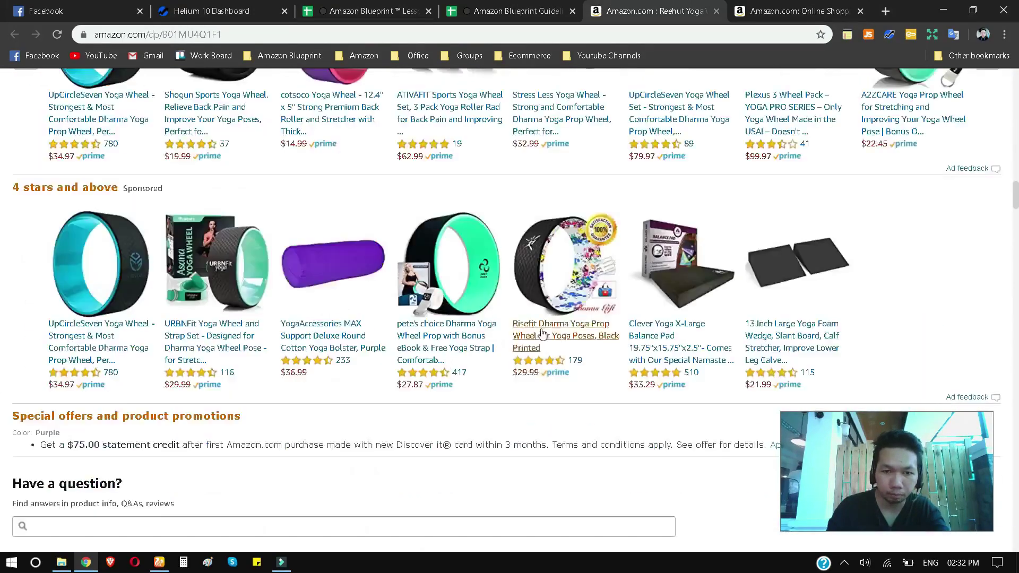
{"action": "scroll", "coordinate": [603, 300], "scroll_direction": "up", "scroll_amount": 3}
{"action": "scroll", "coordinate": [603, 300], "scroll_direction": "up", "scroll_amount": 10}
- Copy the Yoga Wheel product name from the Amazon Blueprint Guidelines sheet and search for it on Amazon
{"action": "left_click", "coordinate": [804, 10]}
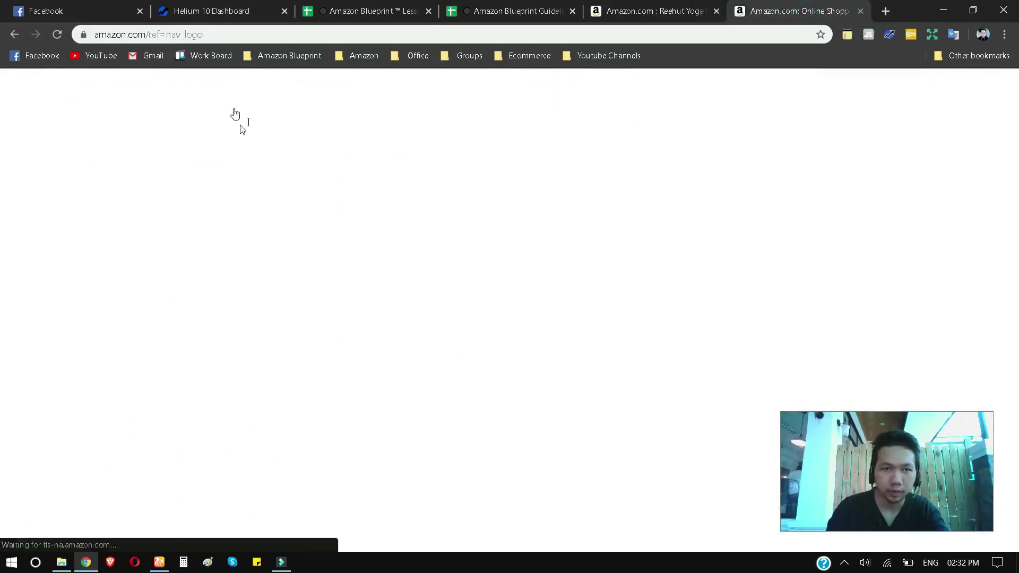
{"action": "left_click", "coordinate": [411, 11]}
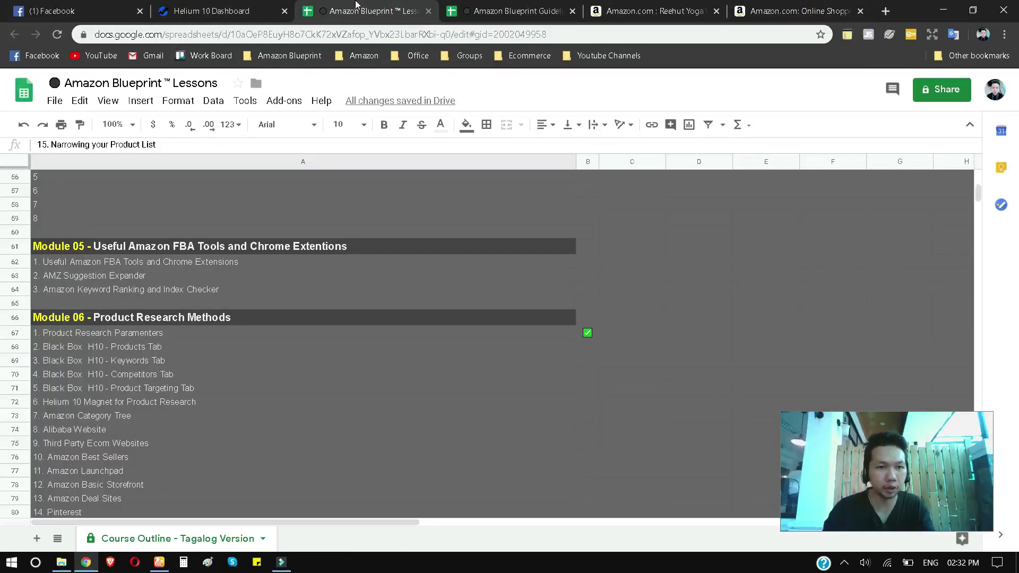
{"action": "left_click", "coordinate": [522, 6]}
{"action": "double_click", "coordinate": [99, 252]}
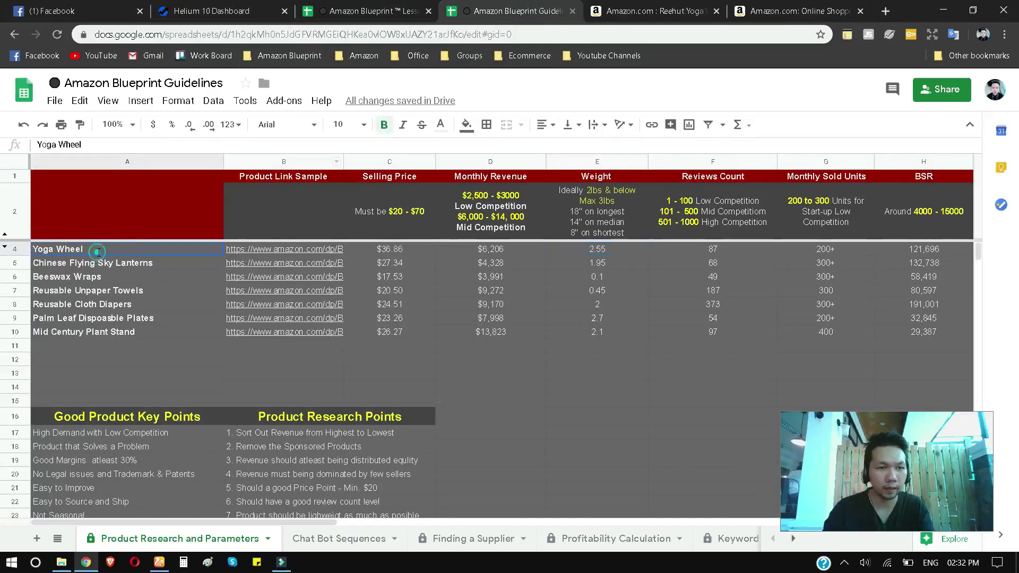
{"action": "key", "text": "ctrl+c"}
{"action": "key", "text": "ctrl+9"}
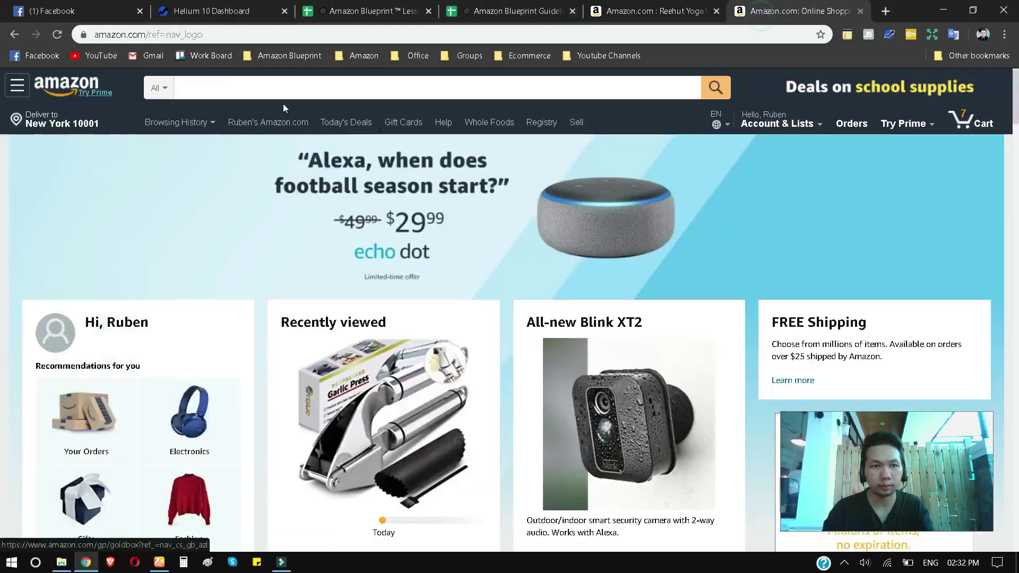
{"action": "key", "text": "ctrl+v"}
{"action": "left_click", "coordinate": [715, 88]}
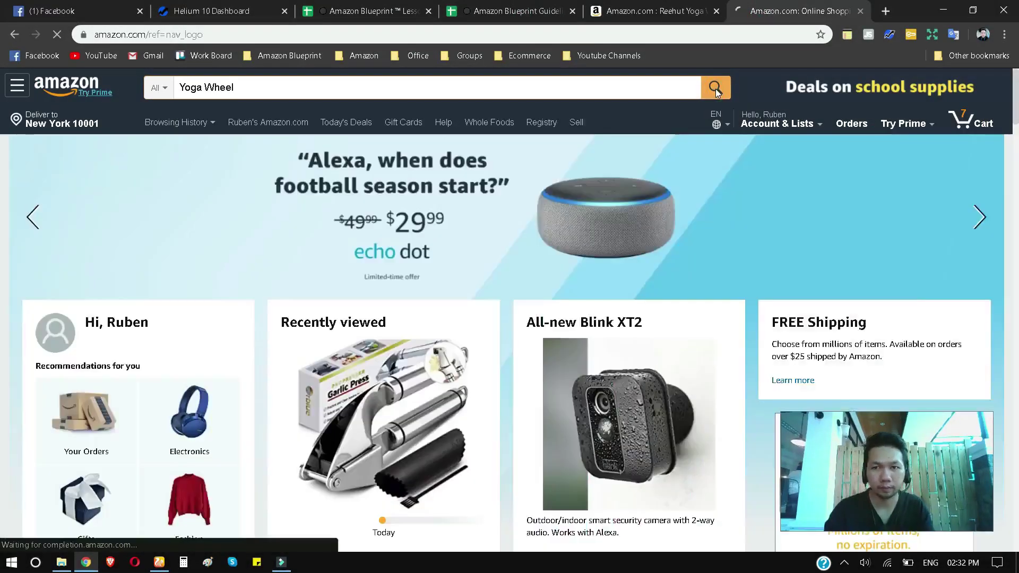
- Browse the Yoga Wheel search results, examining the competing listings' prices, review counts and sales ranks
{"action": "scroll", "coordinate": [598, 417], "scroll_direction": "down", "scroll_amount": 15}
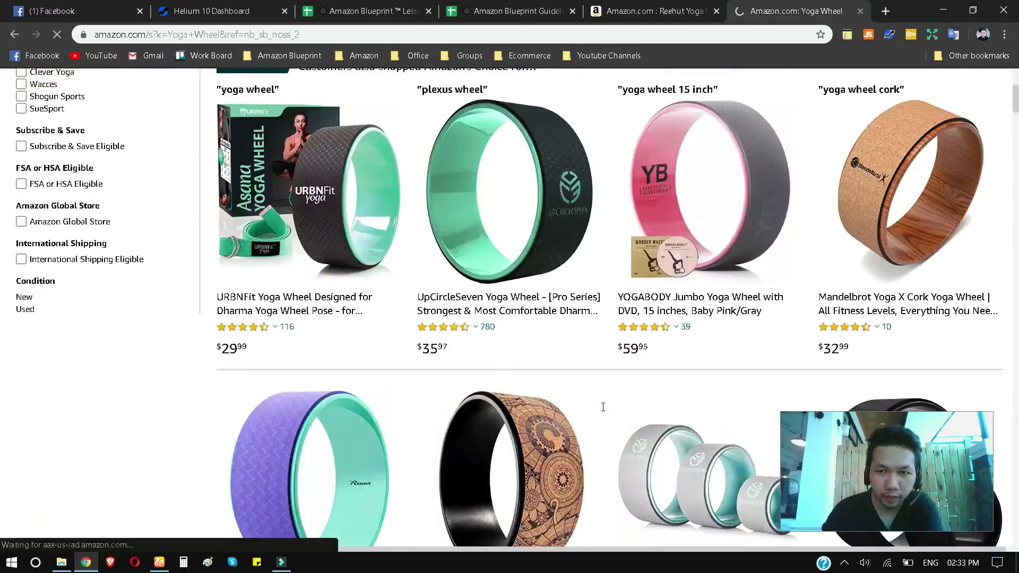
{"action": "scroll", "coordinate": [599, 418], "scroll_direction": "up", "scroll_amount": 3}
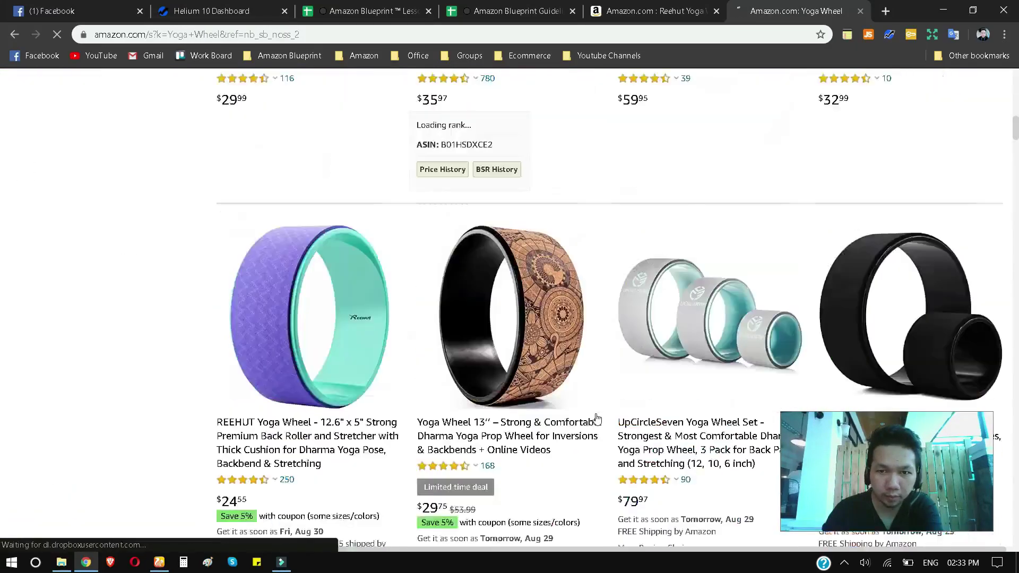
{"action": "scroll", "coordinate": [598, 417], "scroll_direction": "down", "scroll_amount": 6}
{"action": "scroll", "coordinate": [598, 418], "scroll_direction": "up", "scroll_amount": 5}
{"action": "scroll", "coordinate": [598, 417], "scroll_direction": "down", "scroll_amount": 7}
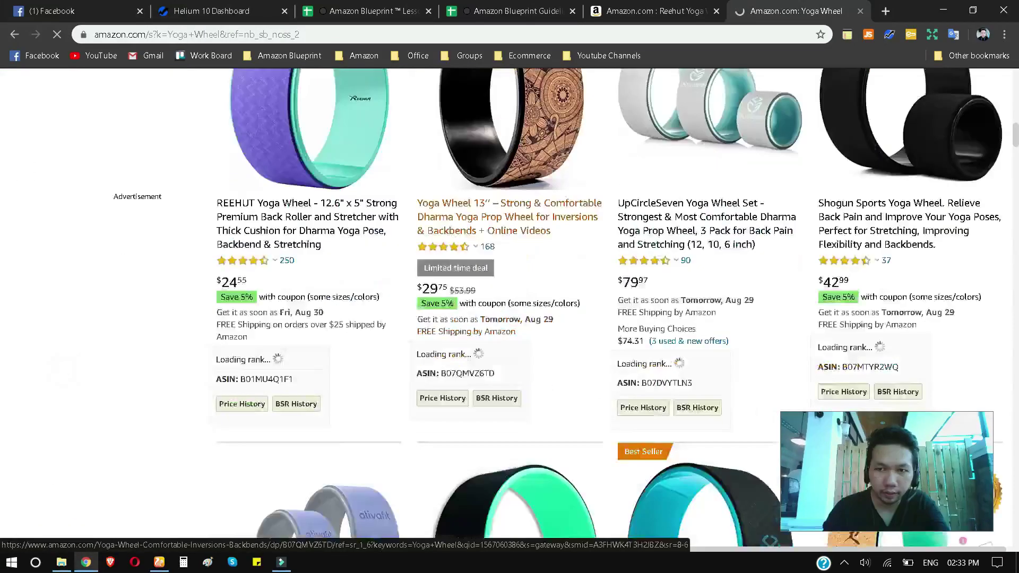
{"action": "scroll", "coordinate": [670, 130], "scroll_direction": "up", "scroll_amount": 5}
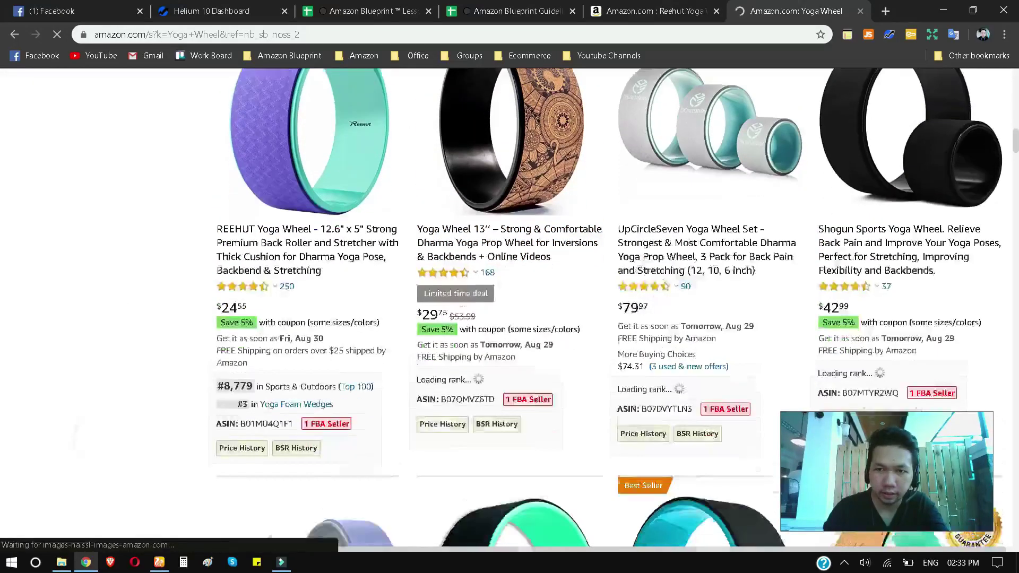
{"action": "scroll", "coordinate": [724, 194], "scroll_direction": "down", "scroll_amount": 6}
{"action": "scroll", "coordinate": [555, 363], "scroll_direction": "down", "scroll_amount": 20}
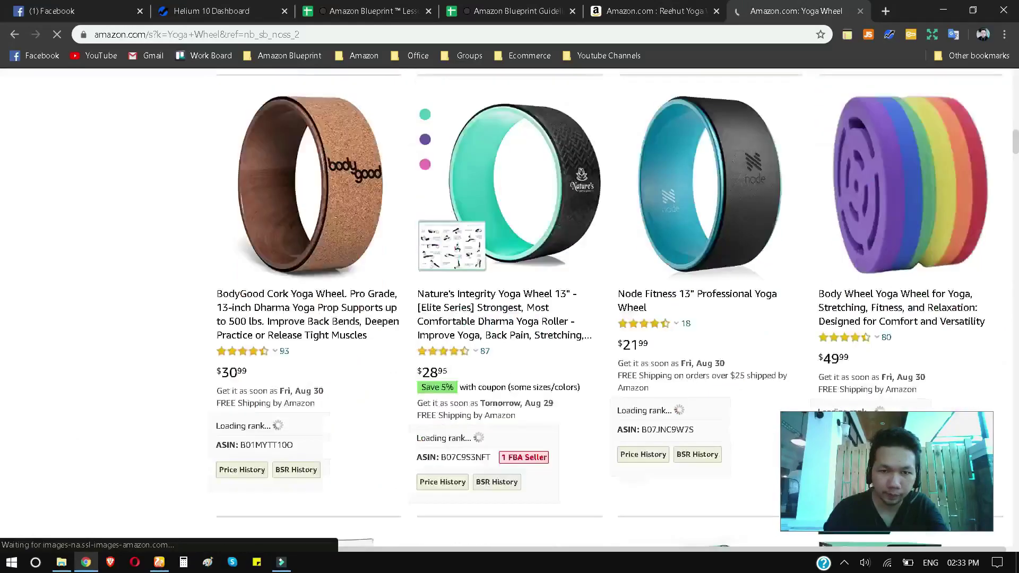
{"action": "scroll", "coordinate": [555, 363], "scroll_direction": "down", "scroll_amount": 15}
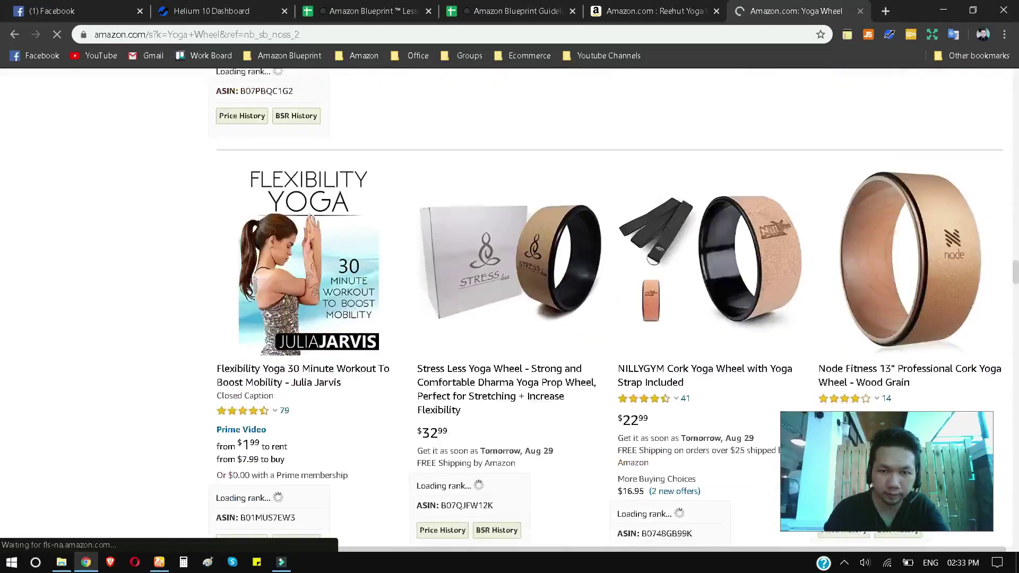
{"action": "scroll", "coordinate": [554, 362], "scroll_direction": "down", "scroll_amount": 20}
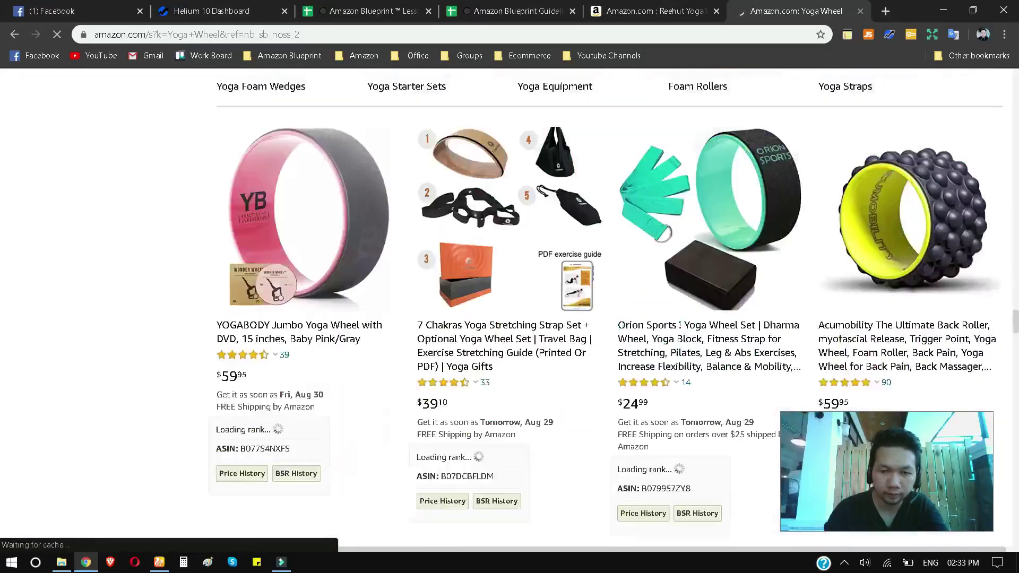
{"action": "scroll", "coordinate": [772, 248], "scroll_direction": "down", "scroll_amount": 10}
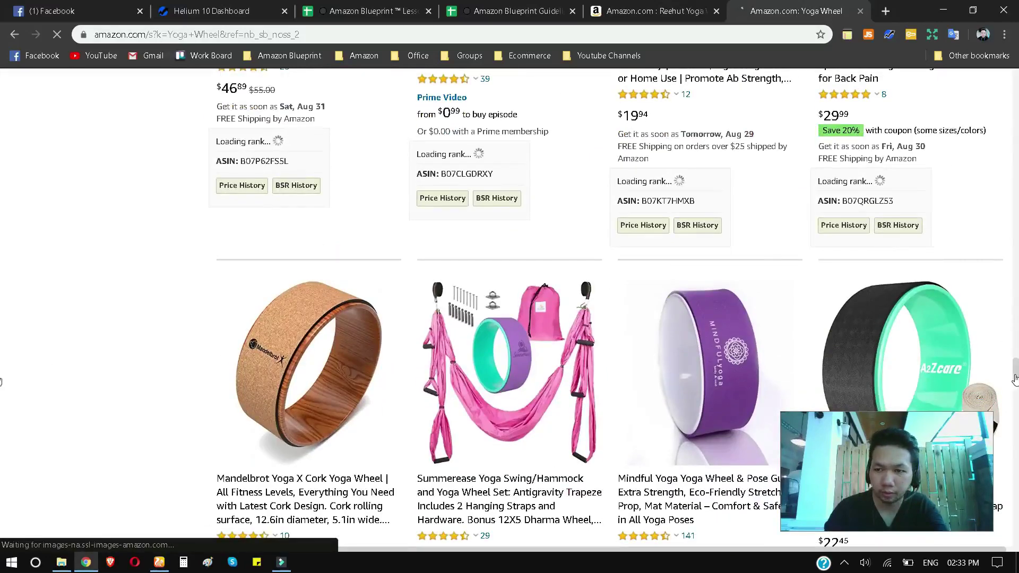
{"action": "scroll", "coordinate": [1014, 379], "scroll_direction": "down", "scroll_amount": 3}
{"action": "scroll", "coordinate": [1, 371], "scroll_direction": "down", "scroll_amount": 10}
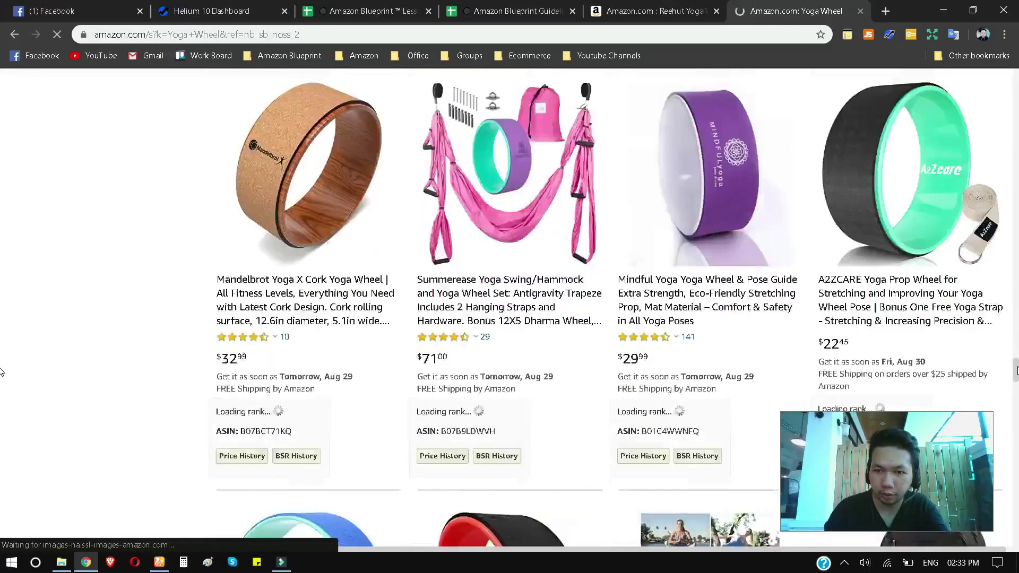
{"action": "scroll", "coordinate": [1, 264], "scroll_direction": "down", "scroll_amount": 15}
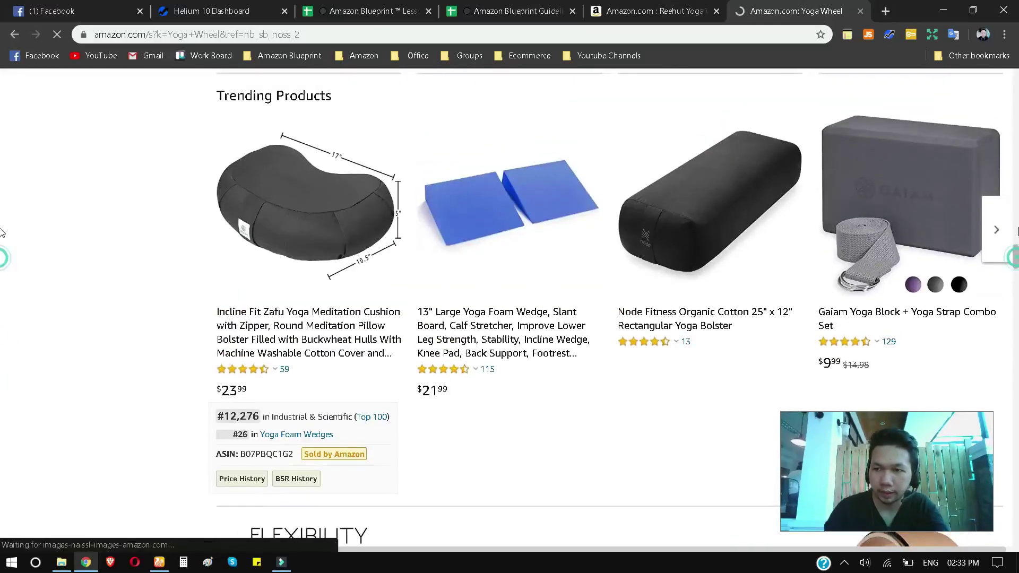
{"action": "scroll", "coordinate": [1, 264], "scroll_direction": "up", "scroll_amount": 8}
{"action": "scroll", "coordinate": [1, 264], "scroll_direction": "up", "scroll_amount": 20}
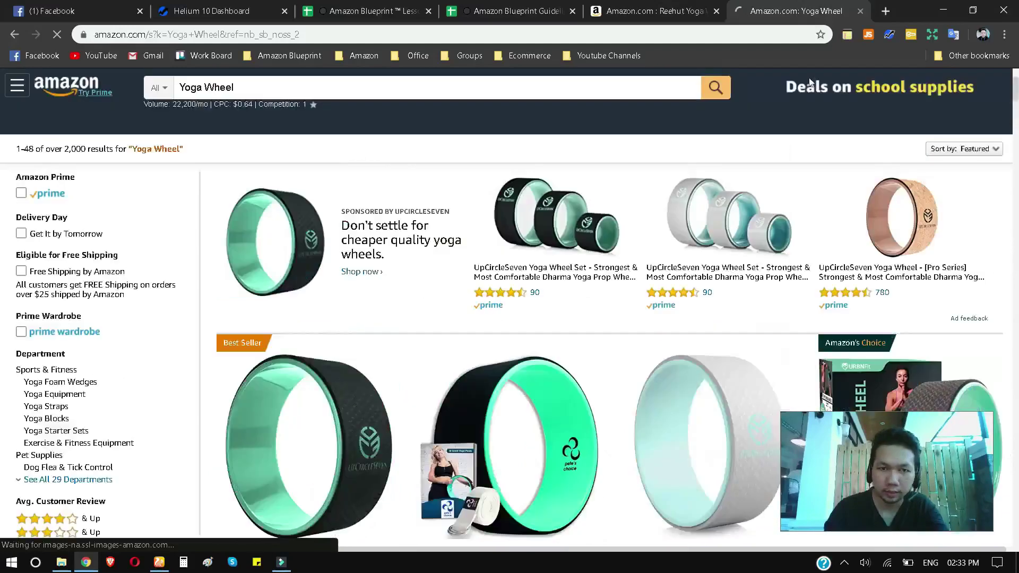
- Run Helium 10 Xray on the Yoga Wheel search results and sort the products by revenue from highest to lowest
{"action": "left_click", "coordinate": [890, 35]}
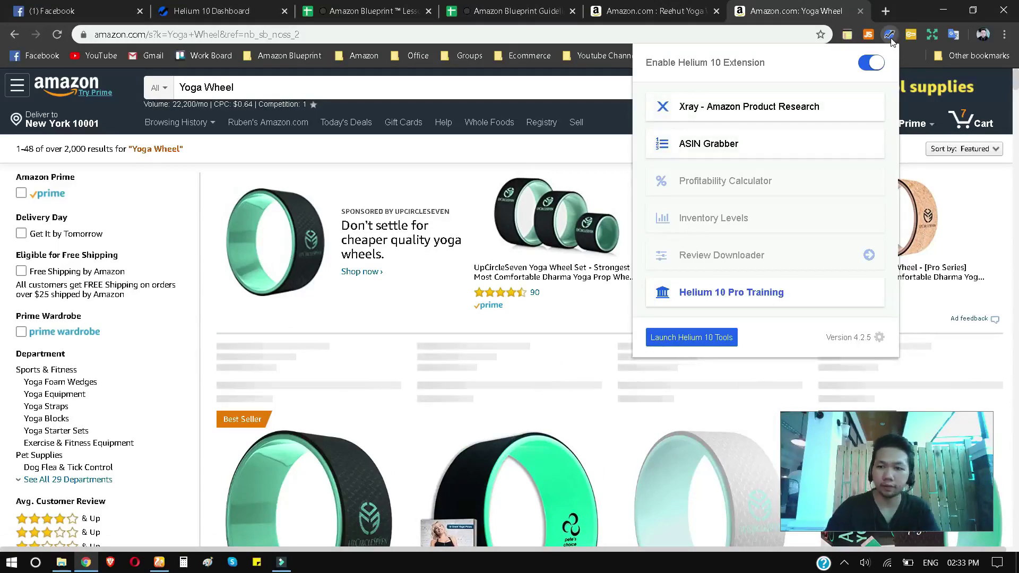
{"action": "left_click", "coordinate": [776, 109]}
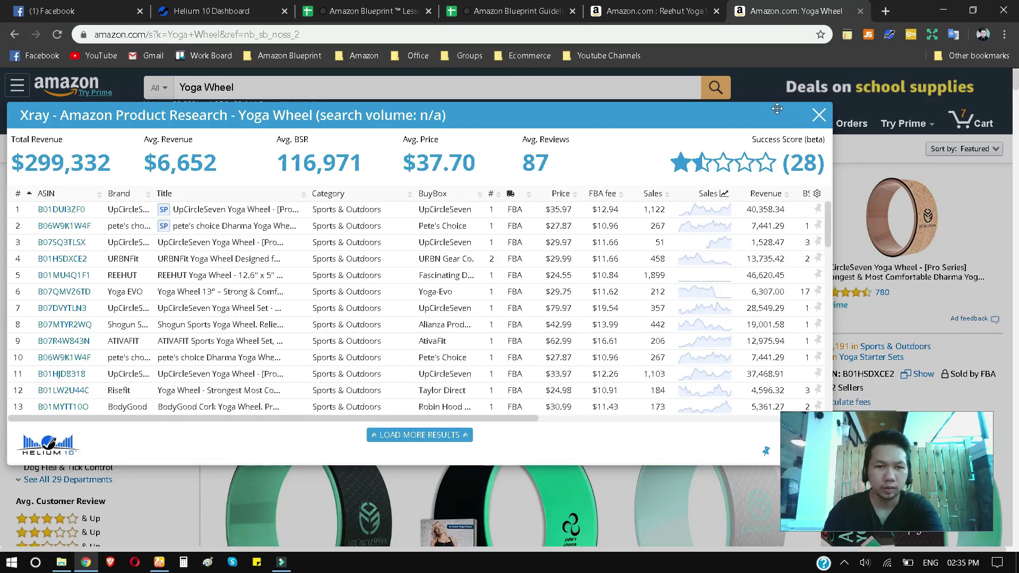
{"action": "left_click", "coordinate": [764, 197]}
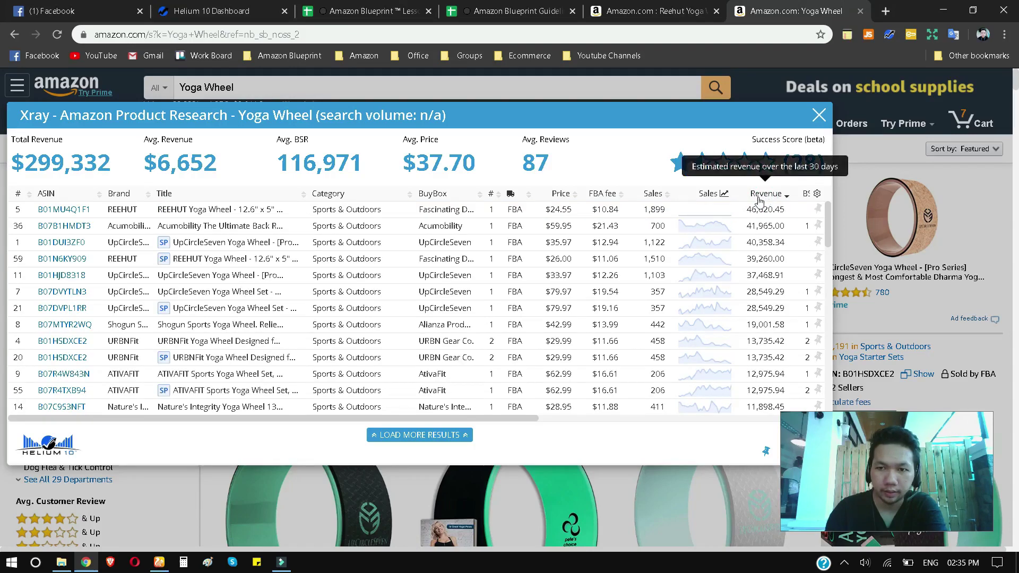
- Remove the sponsored listings numbered 1, 59, 21, 20, 55, 56 and 2 from the Xray product list
{"action": "left_click", "coordinate": [19, 244]}
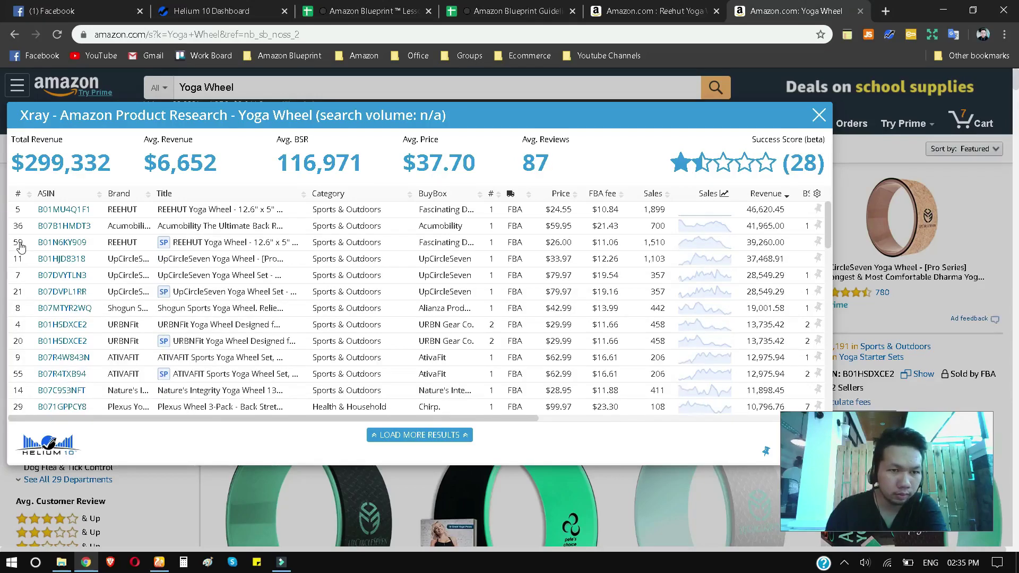
{"action": "mouse_move", "coordinate": [24, 250]}
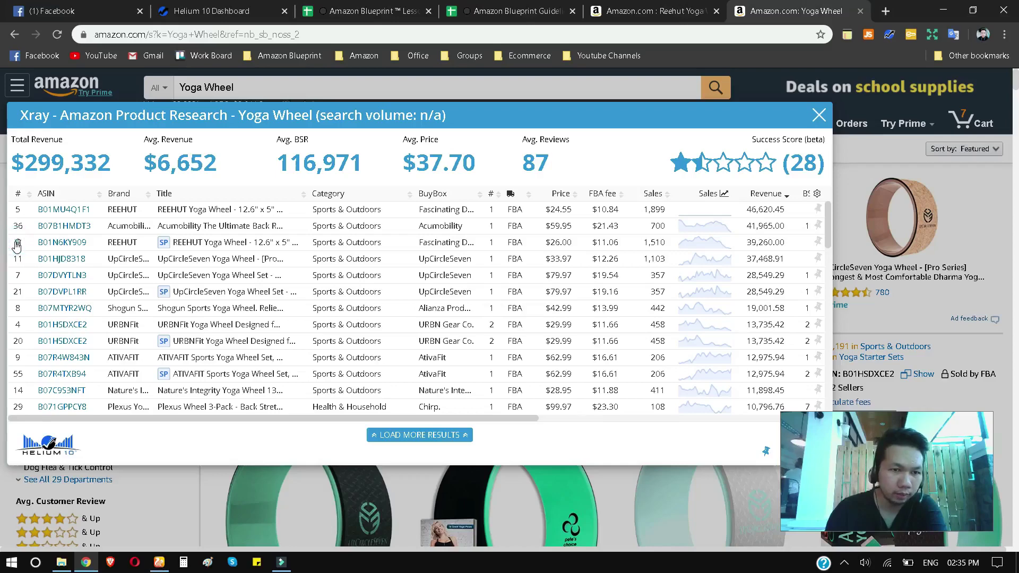
{"action": "left_click", "coordinate": [17, 242]}
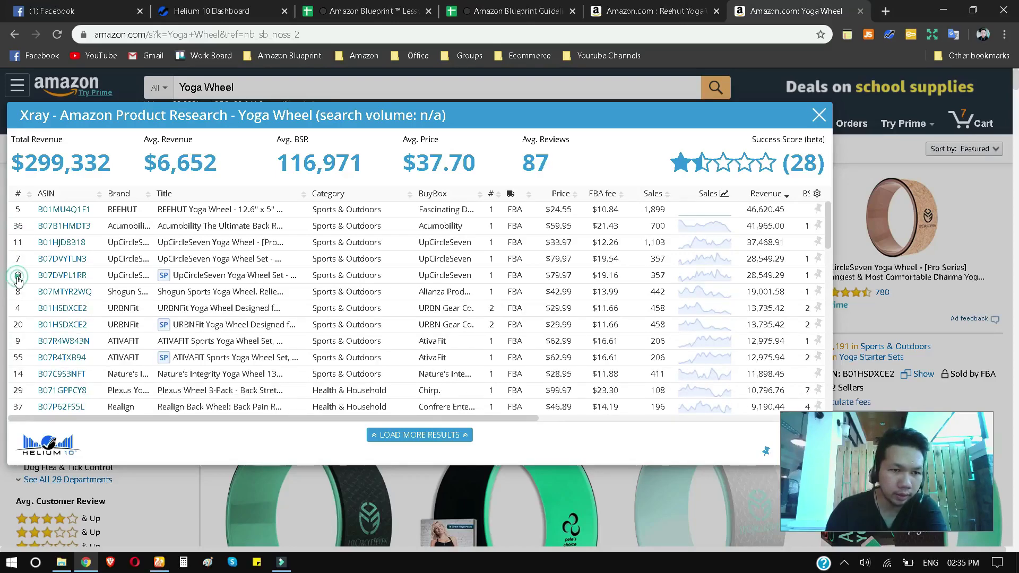
{"action": "left_click", "coordinate": [17, 276]}
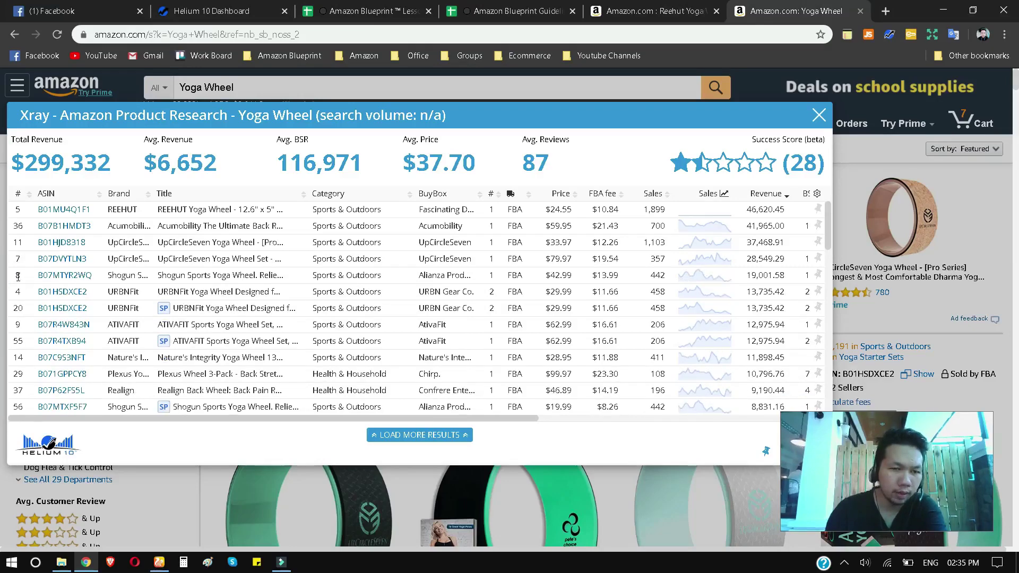
{"action": "mouse_move", "coordinate": [18, 306]}
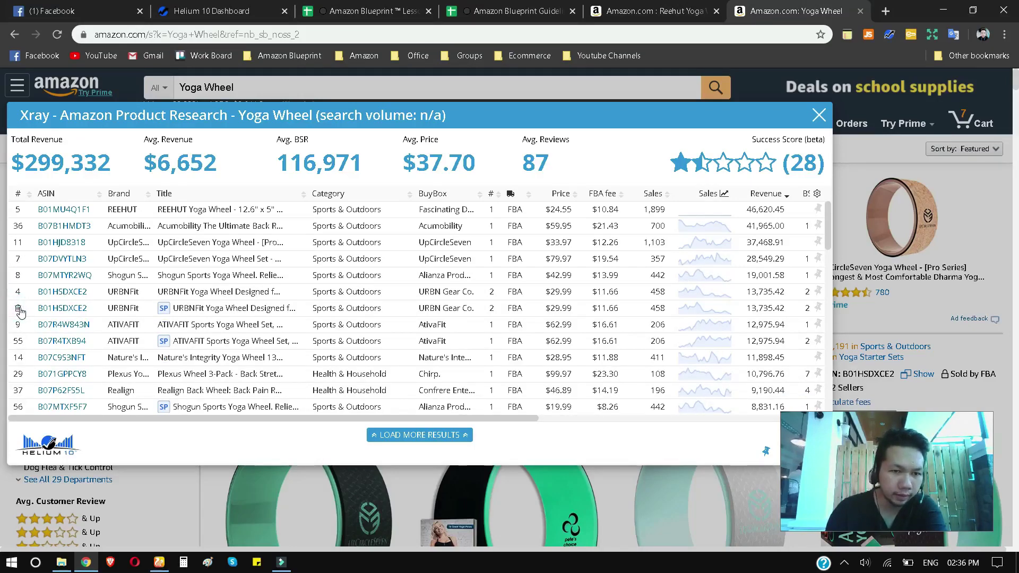
{"action": "left_click", "coordinate": [18, 309]}
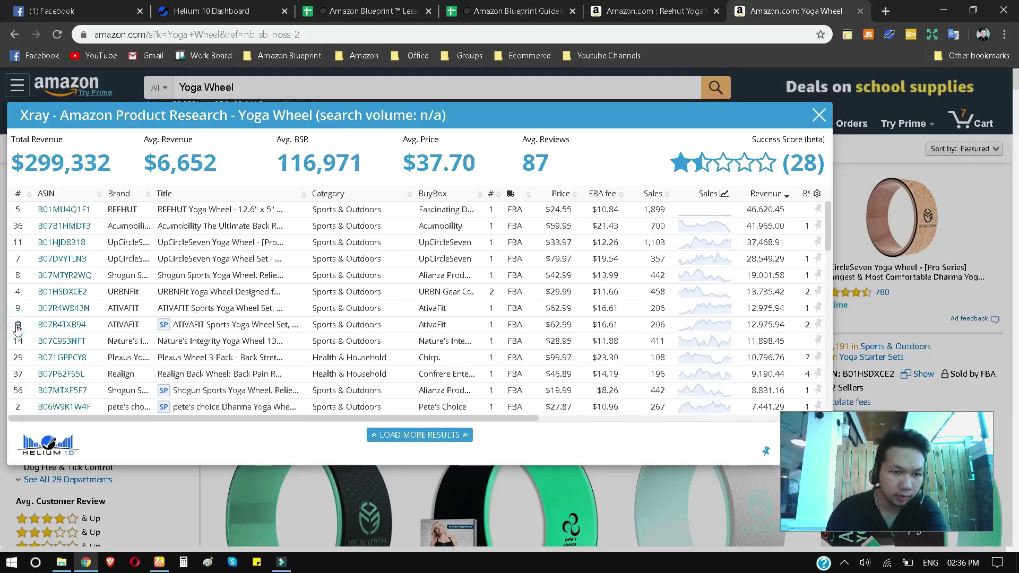
{"action": "left_click", "coordinate": [18, 325]}
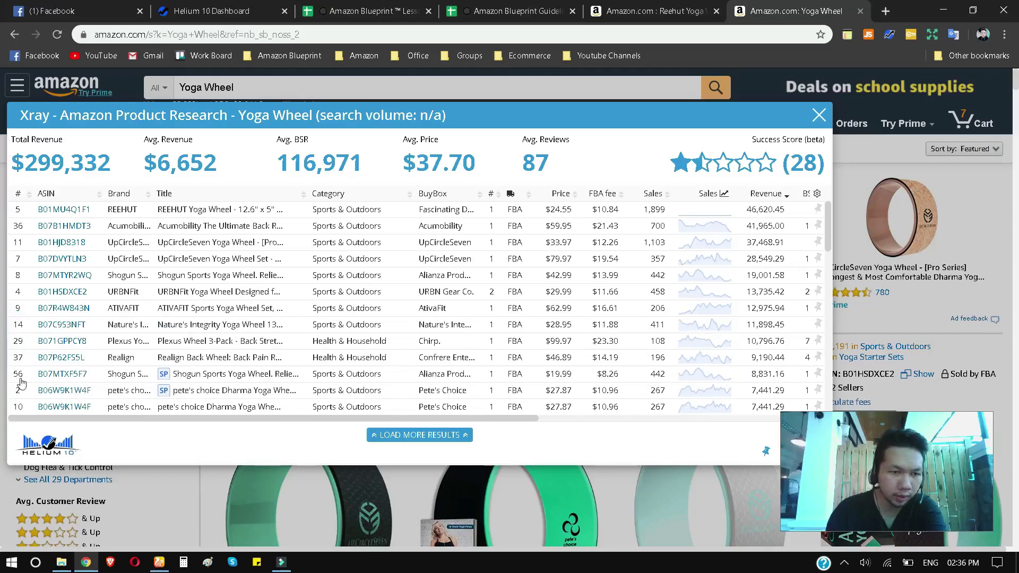
{"action": "mouse_move", "coordinate": [20, 375]}
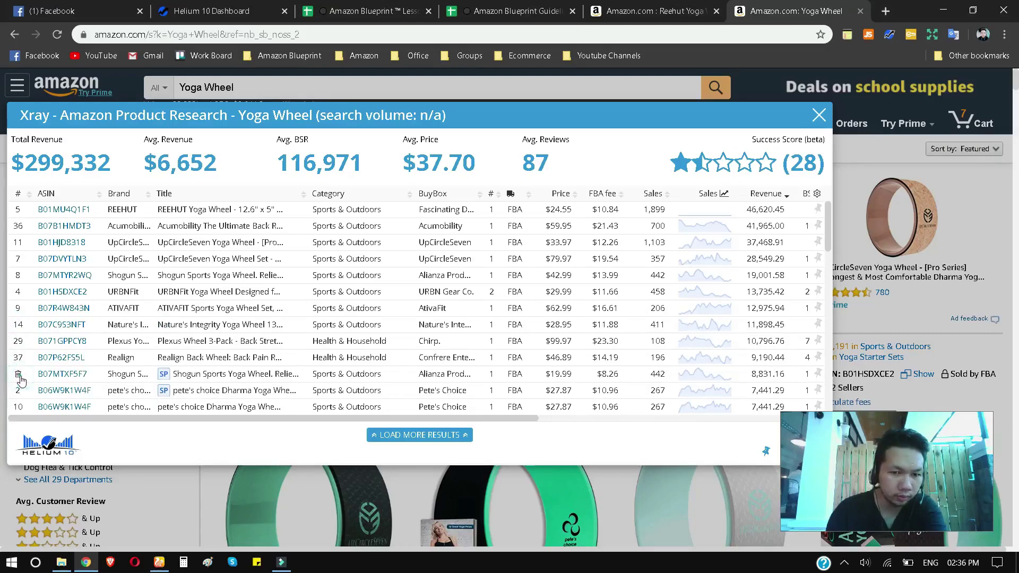
{"action": "left_click", "coordinate": [18, 375]}
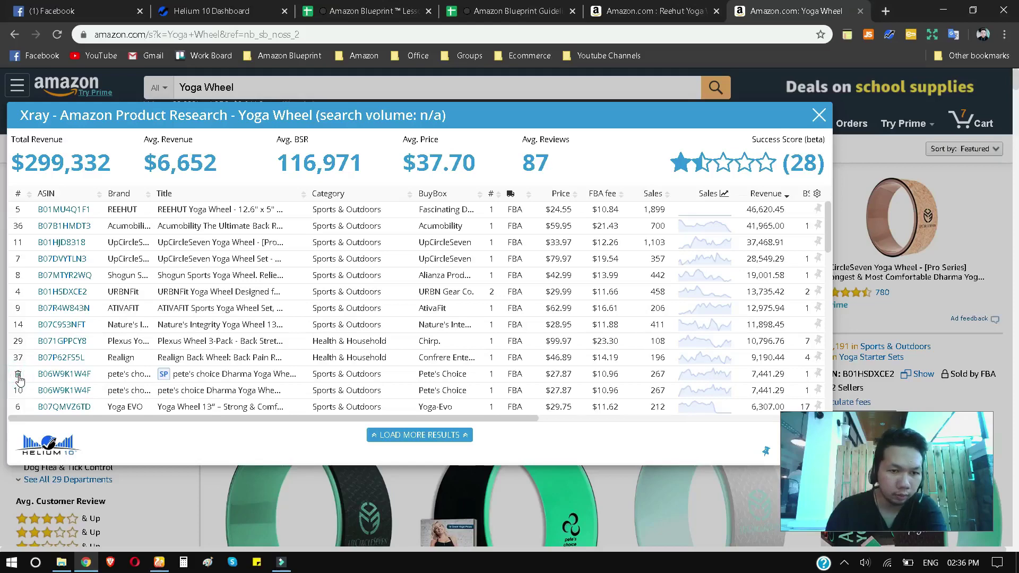
{"action": "left_click", "coordinate": [18, 374]}
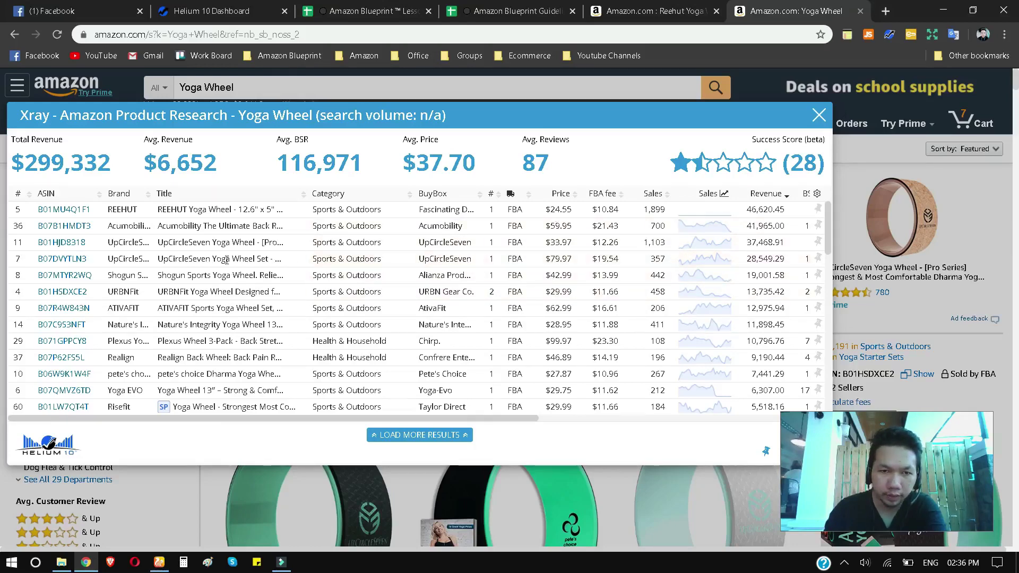
- Preview the top-revenue Yoga Wheel listings in the Xray list and compare their ratings, review counts, review velocity, dimensions and weights
{"action": "mouse_move", "coordinate": [56, 260]}
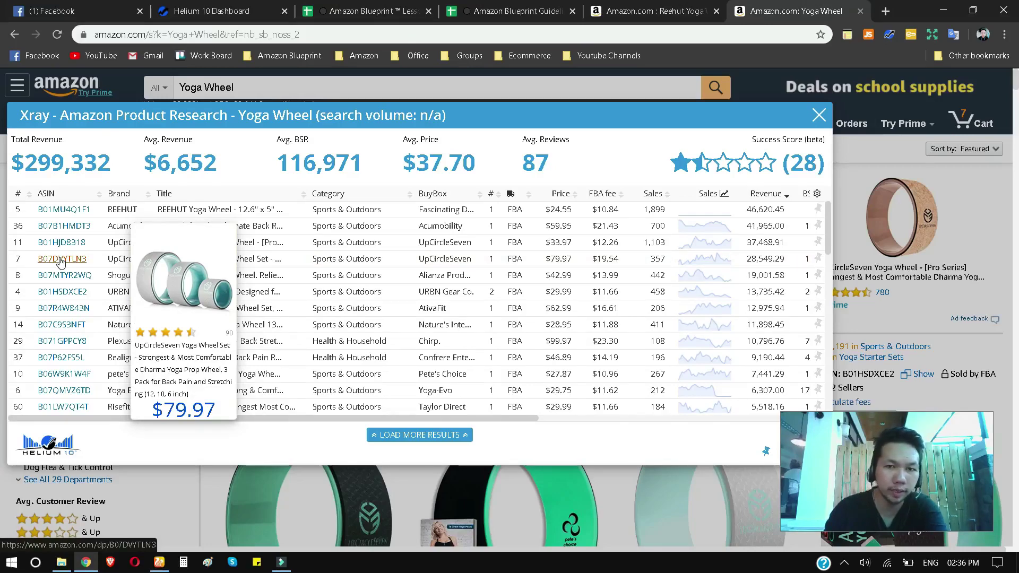
{"action": "mouse_move", "coordinate": [64, 231]}
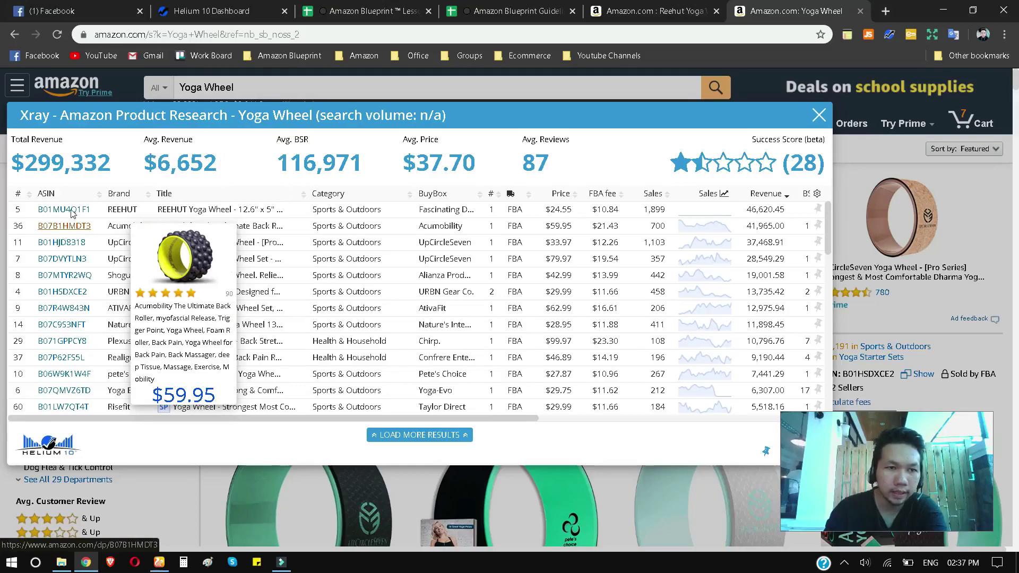
{"action": "mouse_move", "coordinate": [74, 213]}
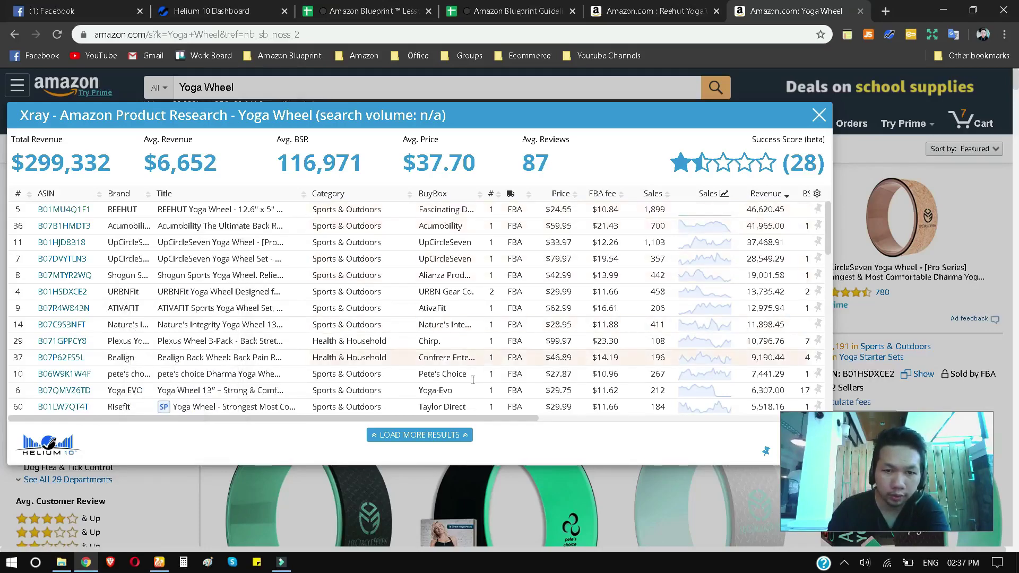
{"action": "left_click_drag", "start_coordinate": [457, 418], "coordinate": [760, 416]}
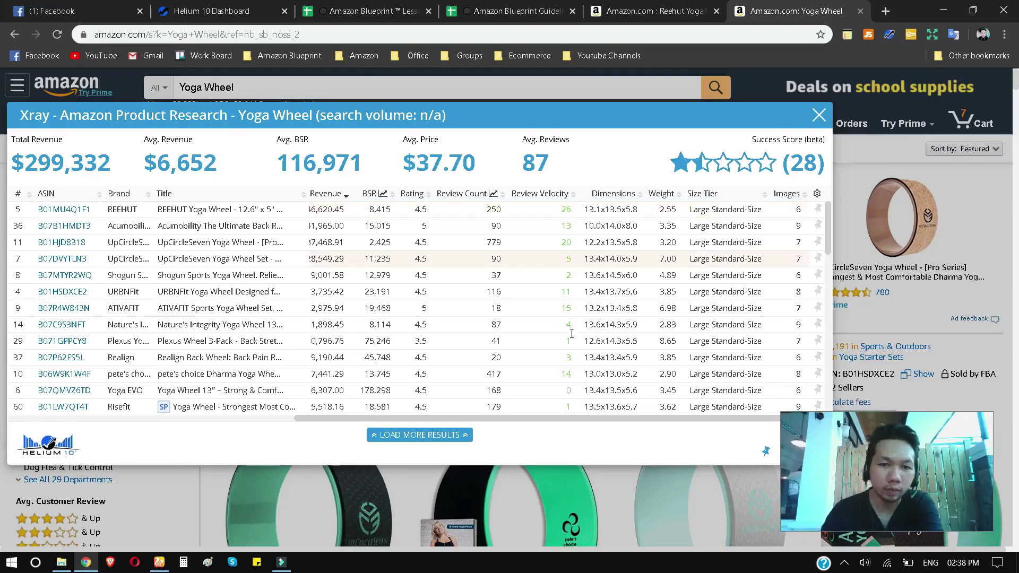
{"action": "left_click_drag", "start_coordinate": [553, 419], "coordinate": [164, 426]}
{"action": "left_click_drag", "start_coordinate": [268, 412], "coordinate": [574, 395]}
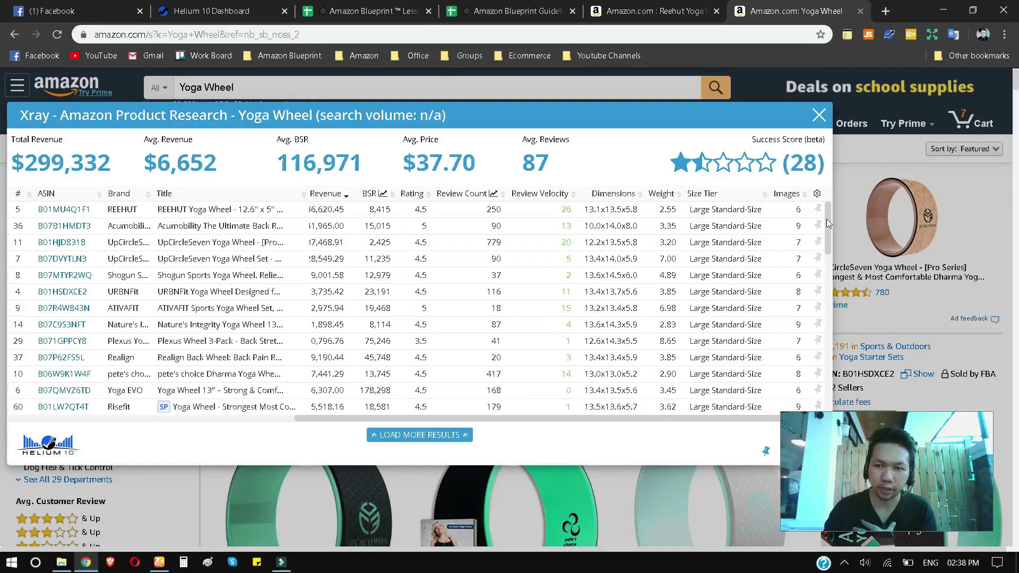
- Examine how sales and revenue are distributed across the lower-ranked Yoga Wheel sellers compared with the top ones
{"action": "left_click_drag", "start_coordinate": [830, 223], "coordinate": [825, 283]}
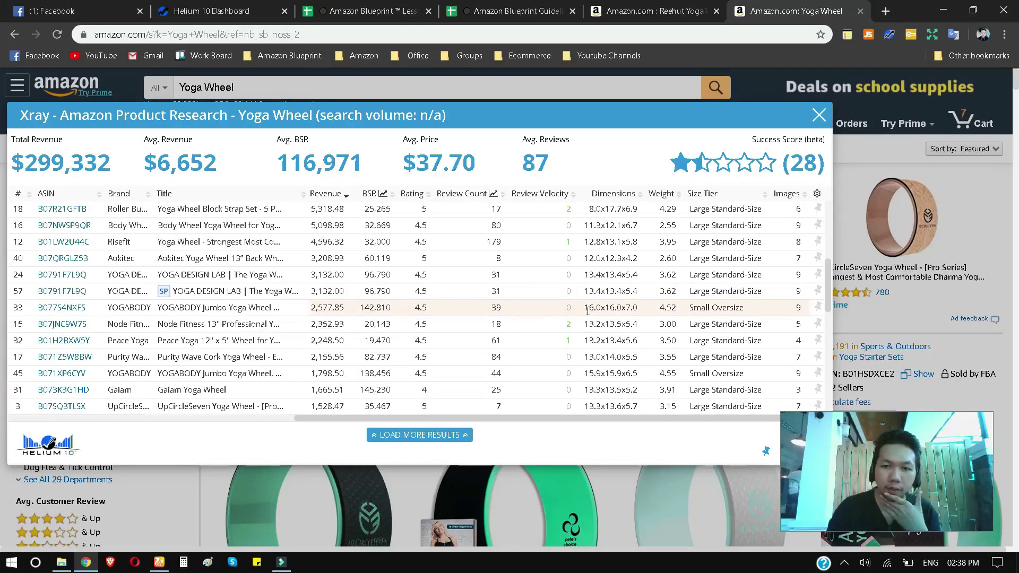
{"action": "left_click", "coordinate": [454, 419]}
{"action": "left_click_drag", "start_coordinate": [454, 420], "coordinate": [382, 418]}
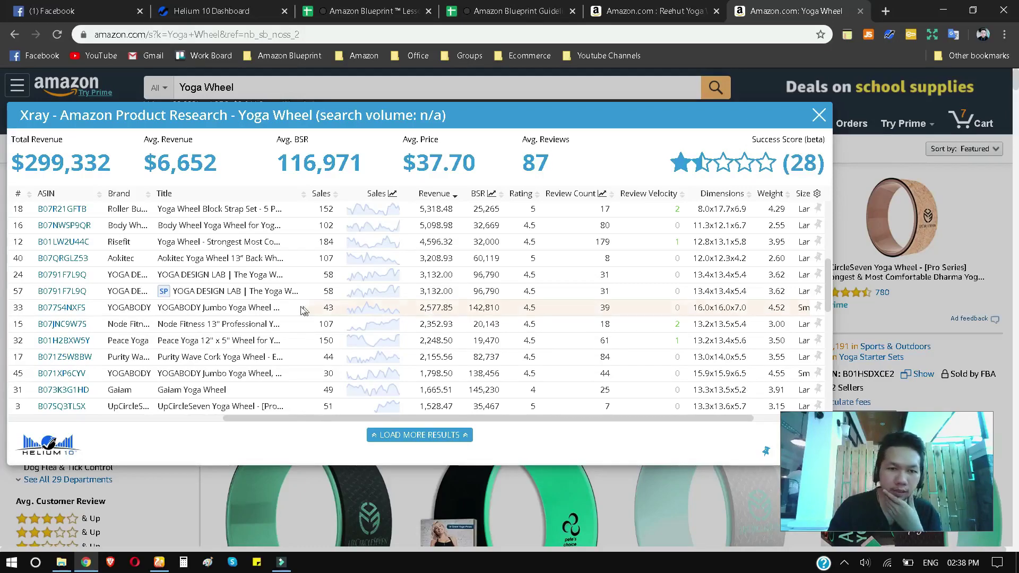
{"action": "left_click_drag", "start_coordinate": [451, 418], "coordinate": [249, 418]}
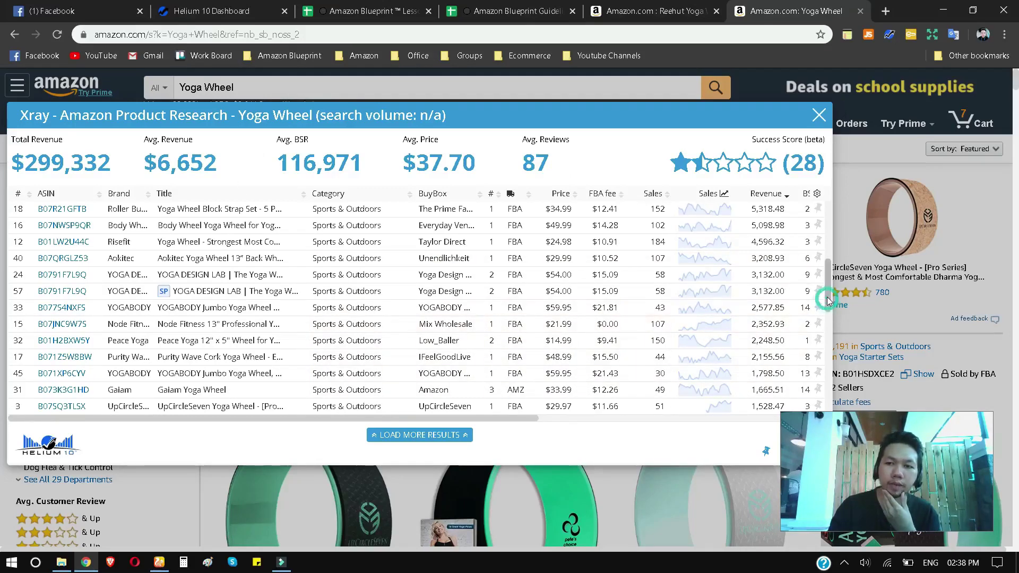
{"action": "left_click_drag", "start_coordinate": [827, 305], "coordinate": [826, 222]}
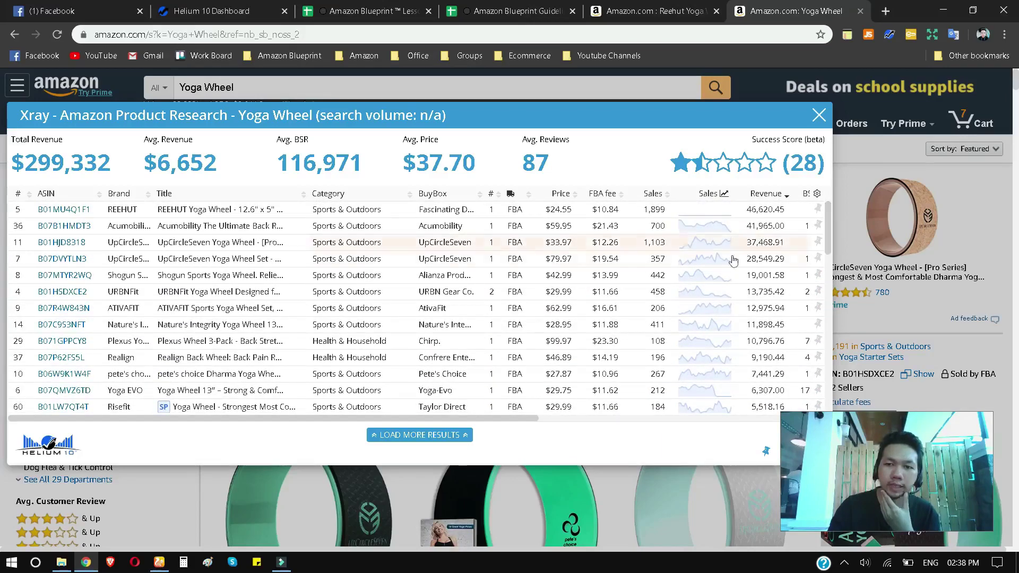
{"action": "scroll", "coordinate": [673, 342], "scroll_direction": "down", "scroll_amount": 8}
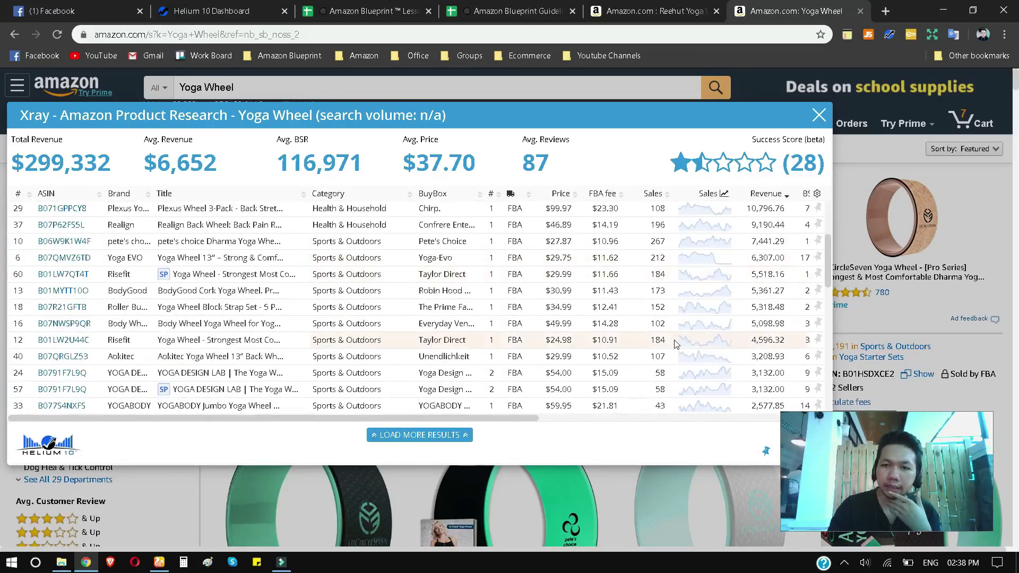
{"action": "scroll", "coordinate": [675, 347], "scroll_direction": "down", "scroll_amount": 10}
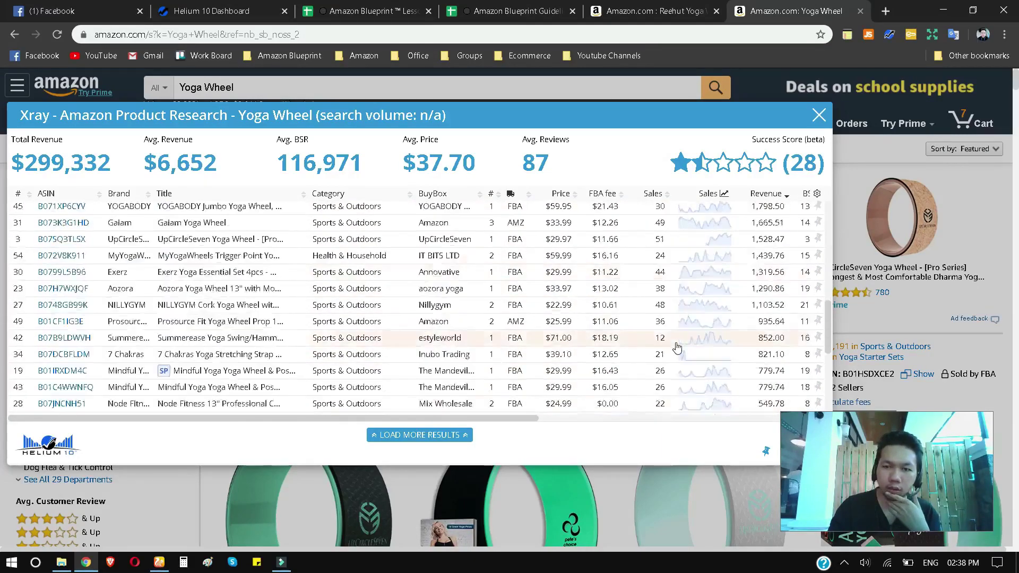
{"action": "scroll", "coordinate": [678, 345], "scroll_direction": "up", "scroll_amount": 18}
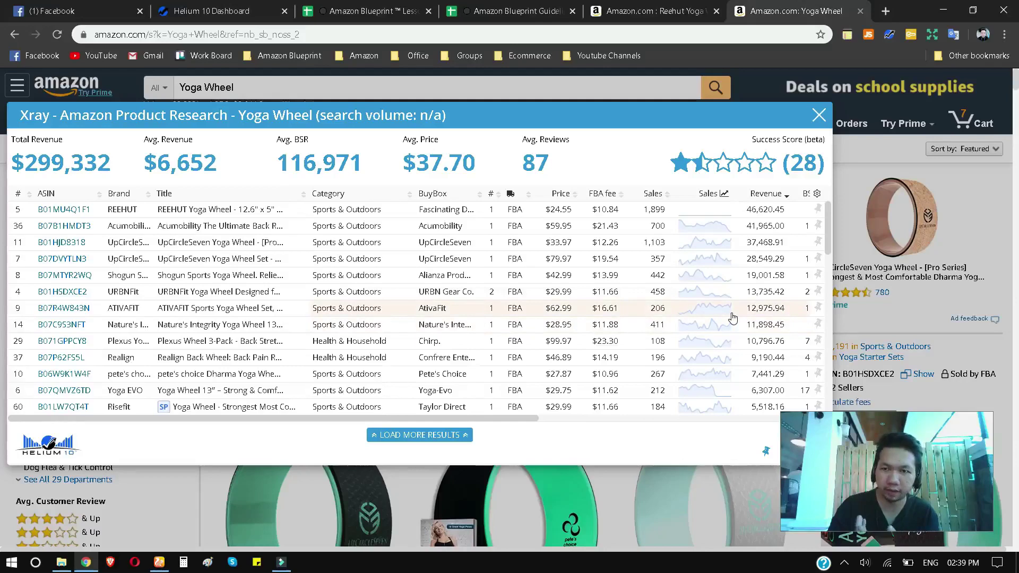
- Examine the sales chart of the Acumobility back roller over 30 days and 1 year, and return to the product list
{"action": "left_click", "coordinate": [708, 234]}
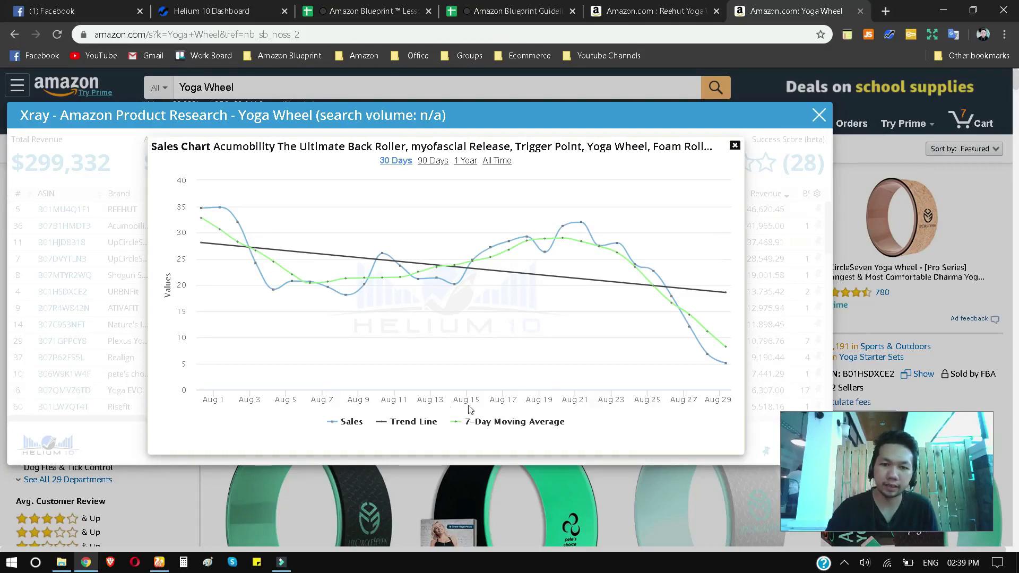
{"action": "left_click", "coordinate": [441, 160]}
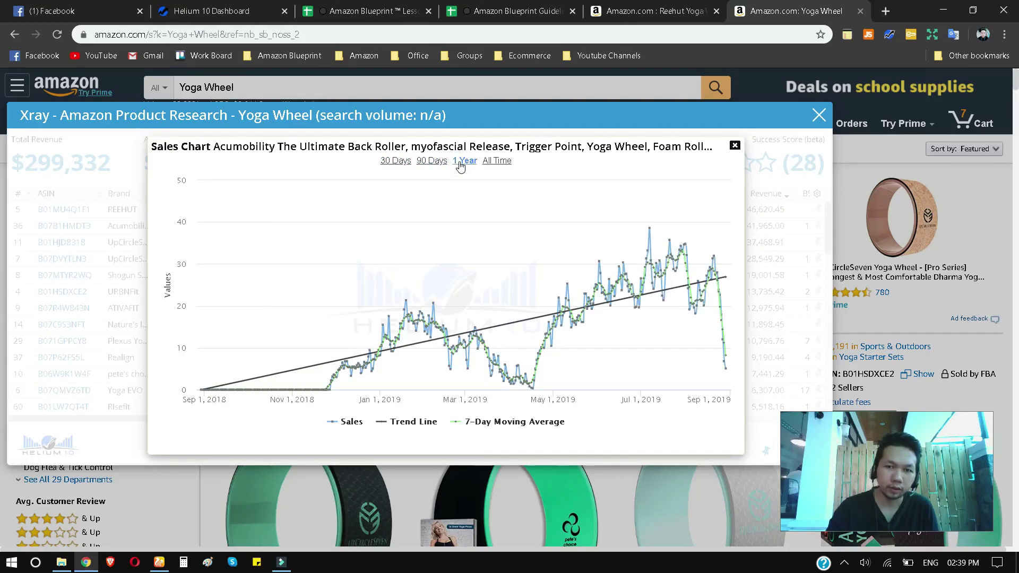
{"action": "left_click", "coordinate": [498, 161]}
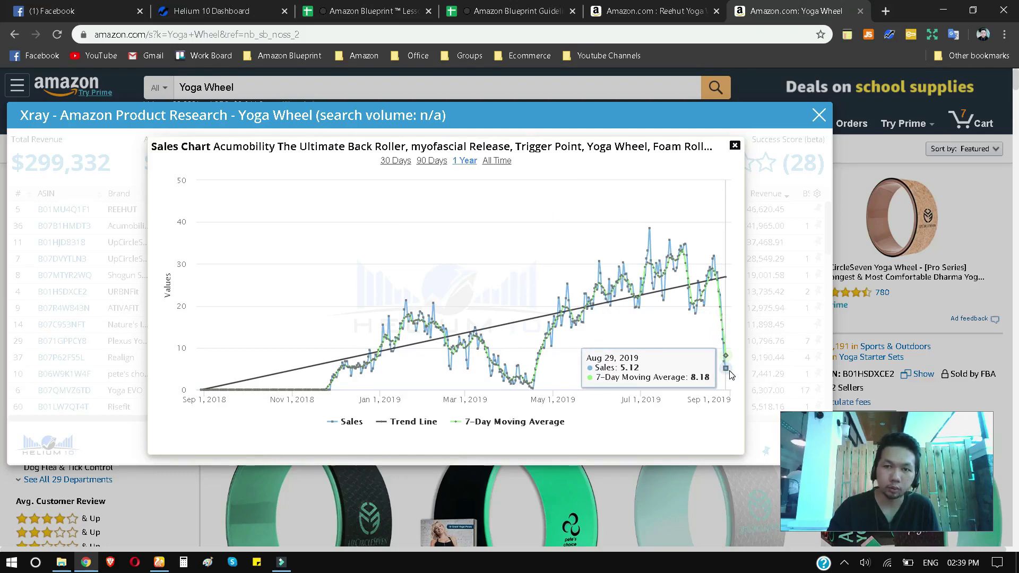
{"action": "left_click", "coordinate": [734, 146]}
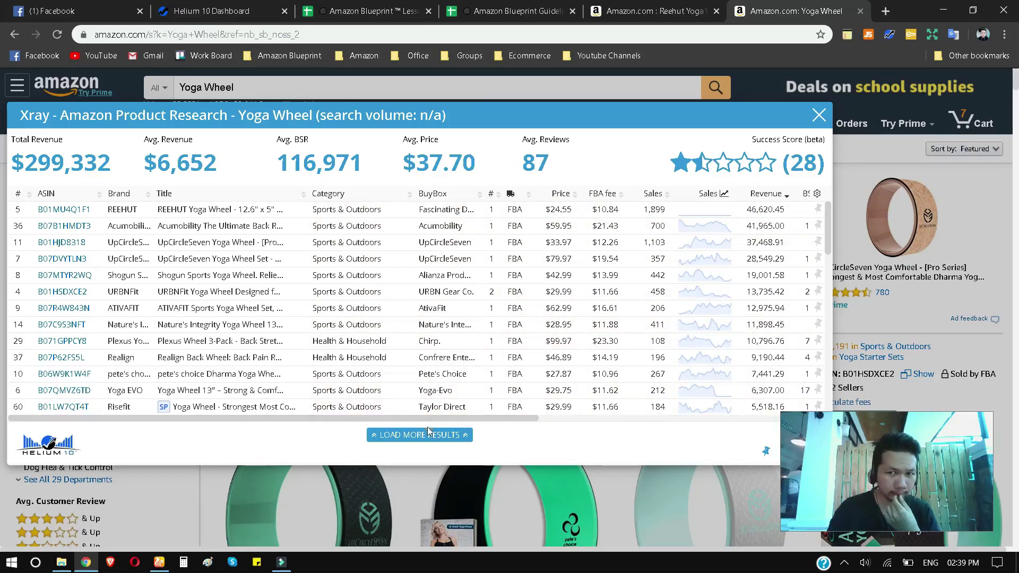
{"action": "mouse_move", "coordinate": [415, 418]}
{"action": "left_mouse_down"}
{"action": "mouse_move", "coordinate": [496, 428]}
{"action": "mouse_move", "coordinate": [413, 420]}
{"action": "left_mouse_up"}
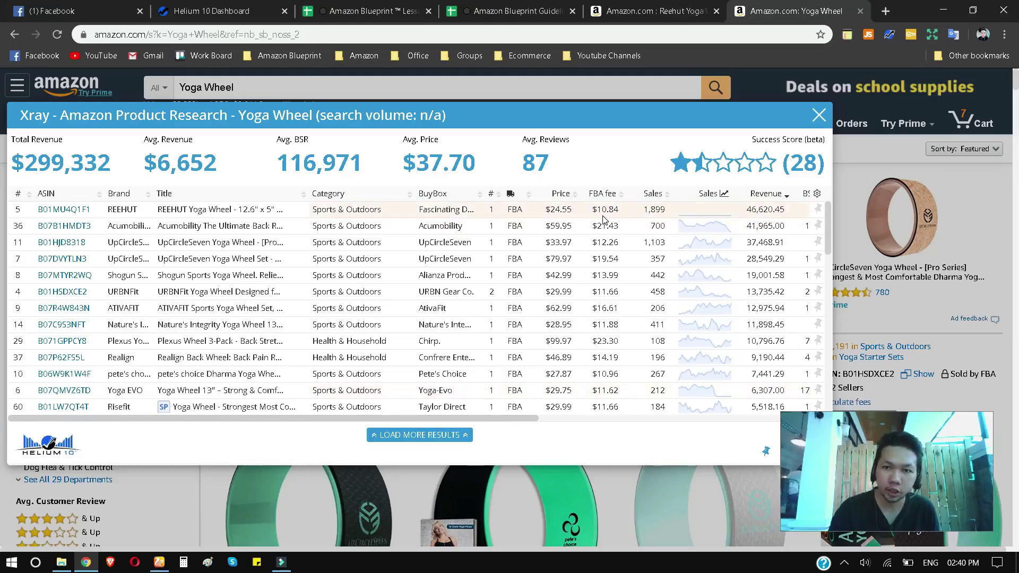
{"action": "mouse_move", "coordinate": [63, 215]}
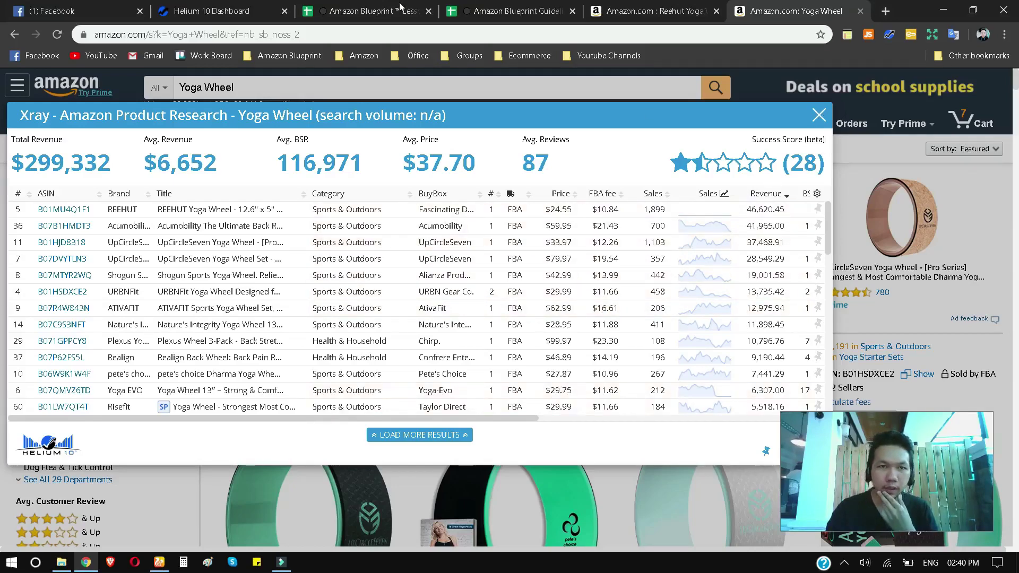
- Switch to the Amazon Blueprint Guidelines sheet and look over the candidate products, glancing back at the Reehut Yoga Wheel listing
{"action": "left_click", "coordinate": [498, 5]}
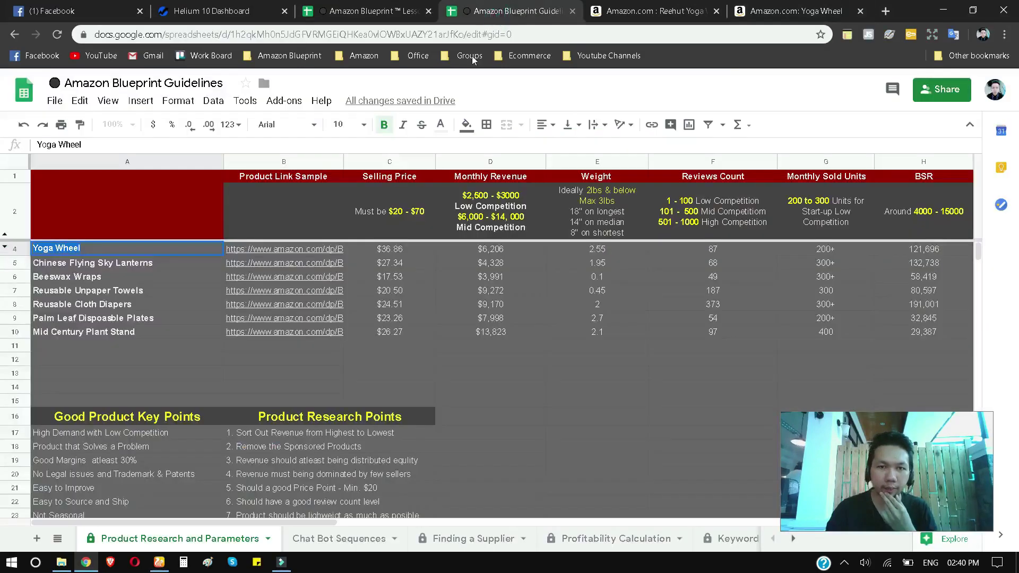
{"action": "left_click", "coordinate": [159, 317]}
{"action": "left_click", "coordinate": [150, 276]}
{"action": "left_click", "coordinate": [160, 248]}
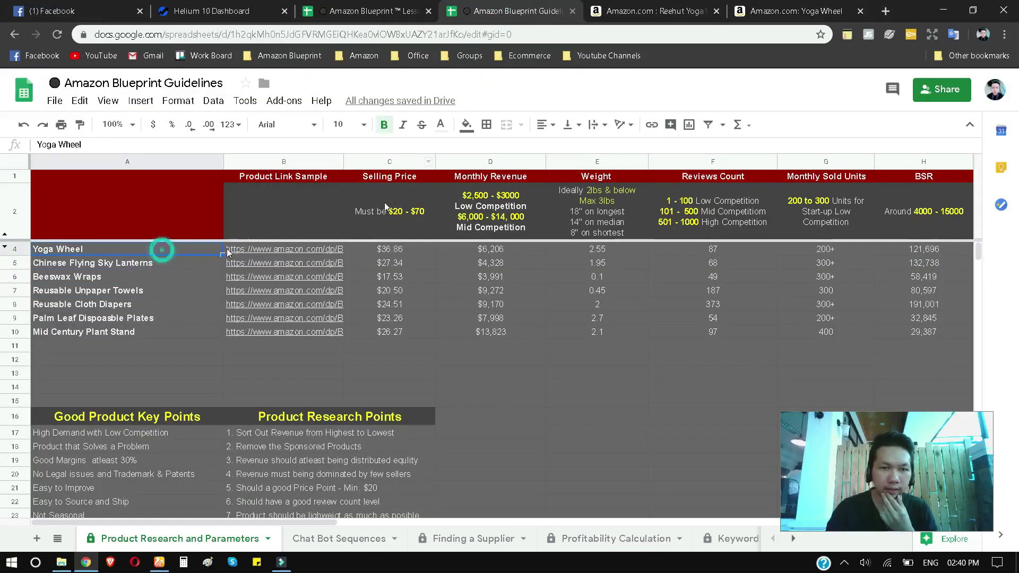
{"action": "left_click", "coordinate": [770, 7]}
{"action": "left_click", "coordinate": [642, 5]}
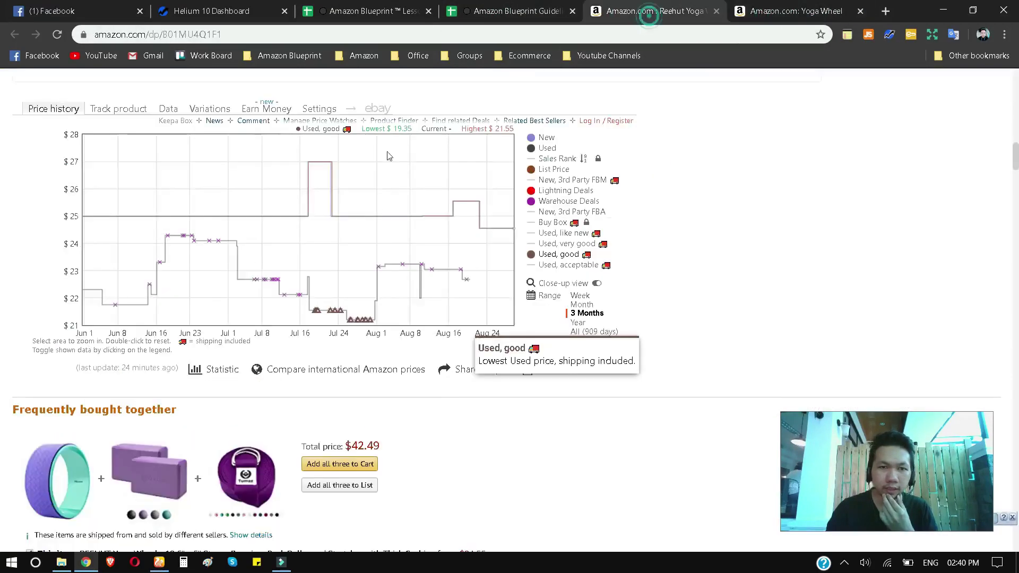
{"action": "left_click", "coordinate": [509, 6]}
{"action": "left_click", "coordinate": [152, 288]}
{"action": "left_click", "coordinate": [121, 318]}
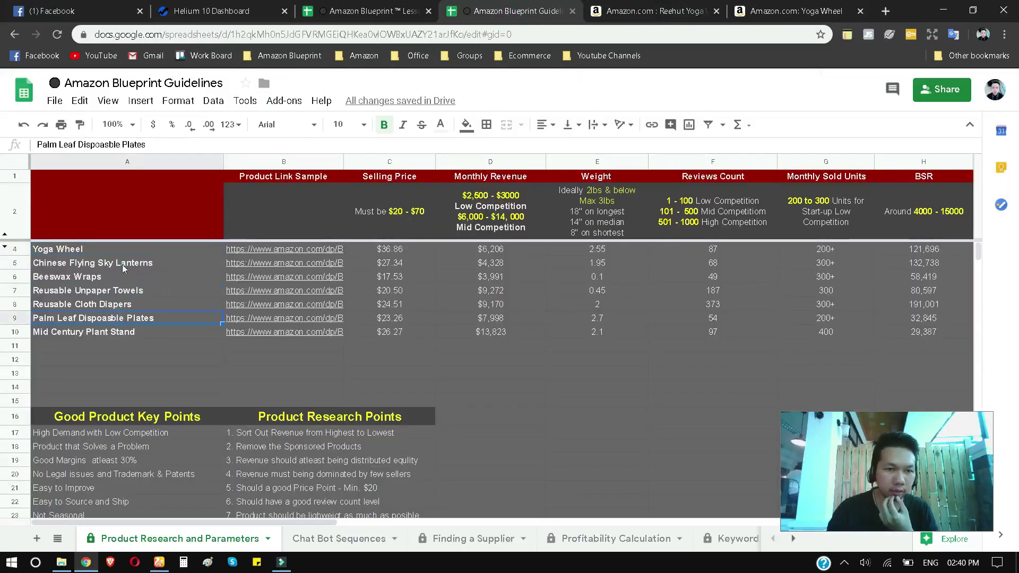
{"action": "left_click", "coordinate": [122, 263]}
{"action": "left_click", "coordinate": [16, 248]}
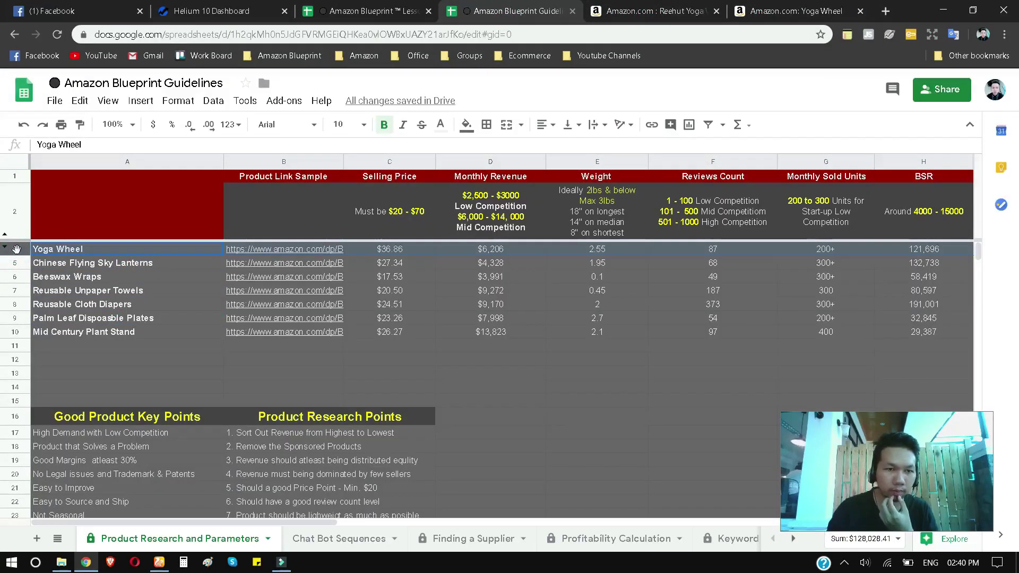
{"action": "right_click", "coordinate": [16, 249]}
{"action": "left_click", "coordinate": [234, 326]}
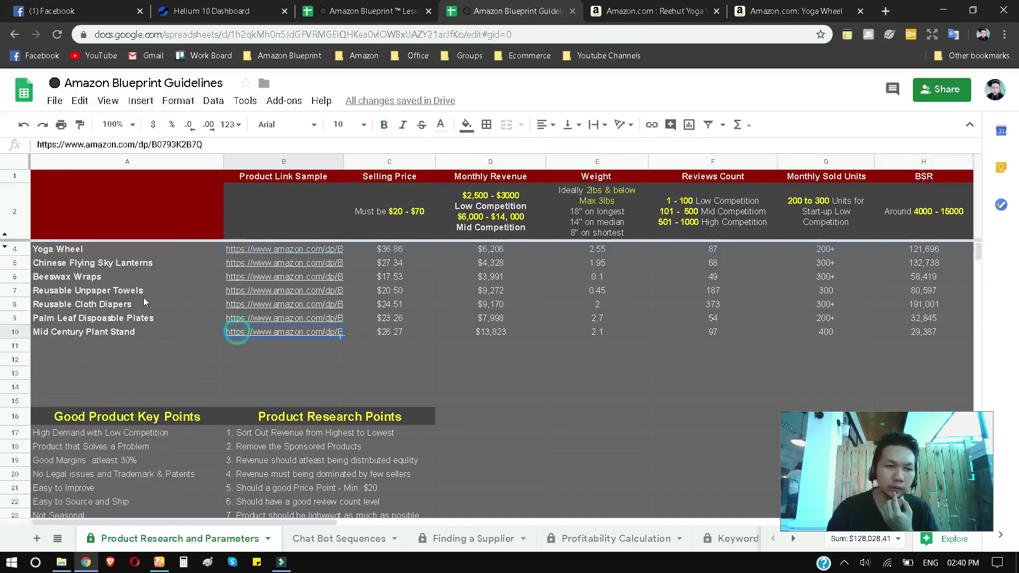
{"action": "left_click", "coordinate": [133, 277]}
- Hide the Yoga Wheel row in the product research sheet
{"action": "left_click", "coordinate": [24, 253]}
{"action": "right_click", "coordinate": [24, 253]}
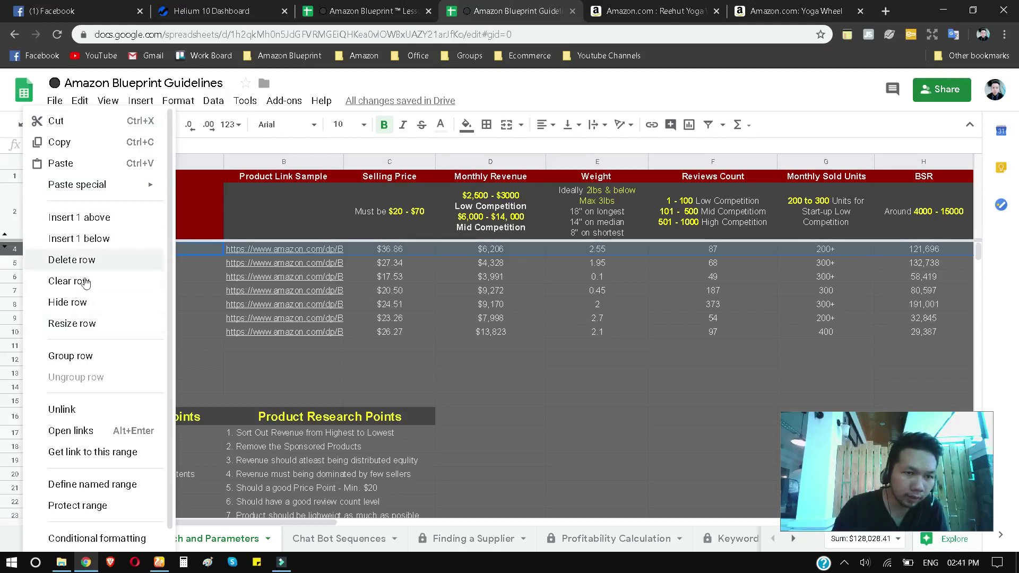
{"action": "left_click", "coordinate": [67, 301]}
{"action": "left_click", "coordinate": [155, 300]}
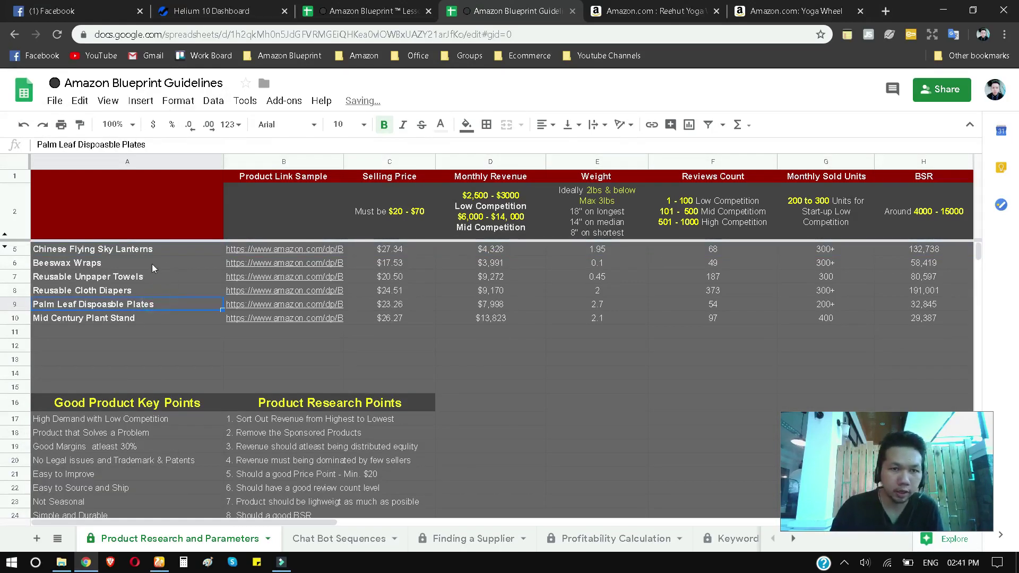
- Copy the product name "Chinese Flying Sky Lanterns" from the sheet
{"action": "double_click", "coordinate": [133, 252]}
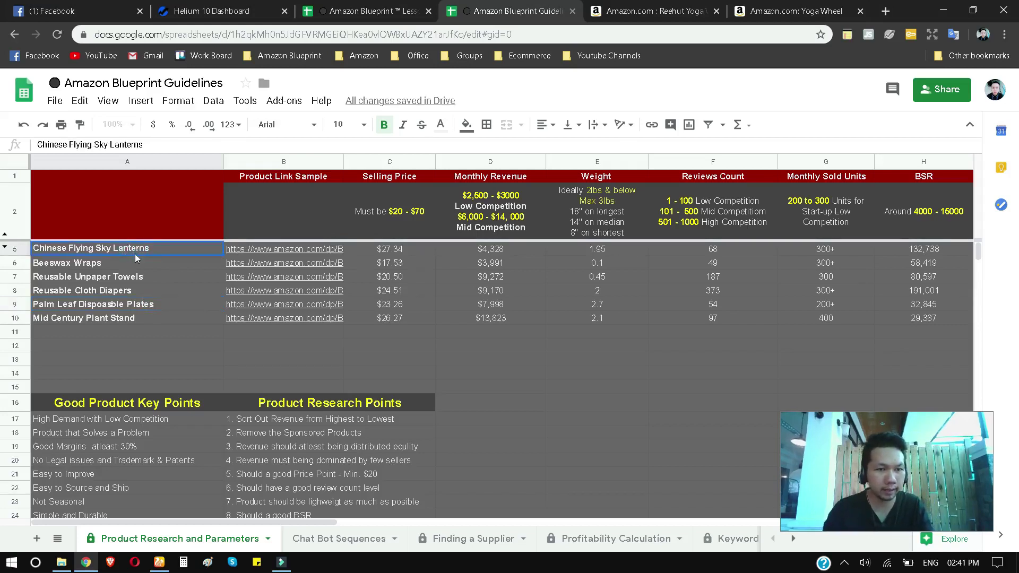
{"action": "left_click", "coordinate": [142, 296]}
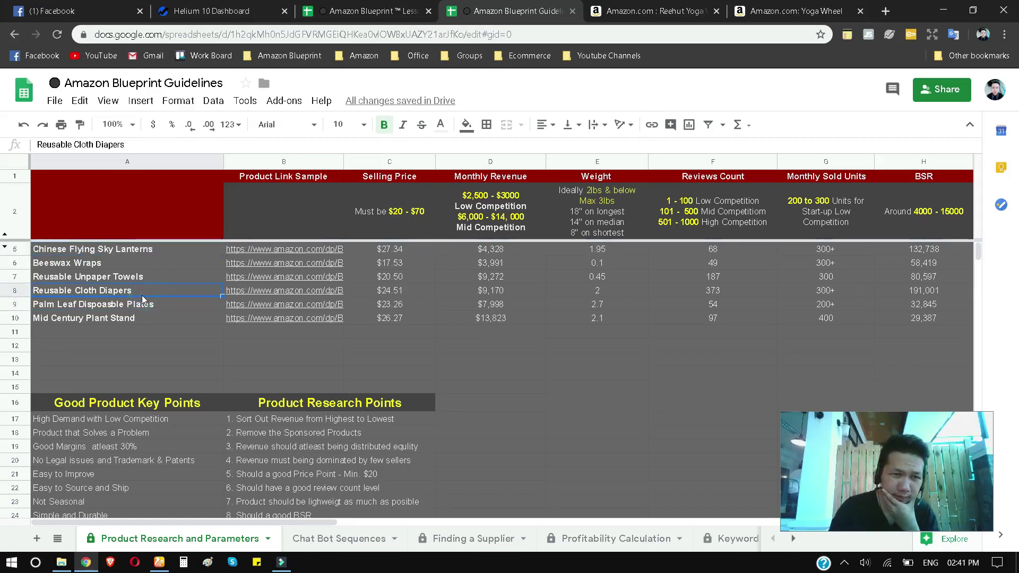
{"action": "left_click", "coordinate": [126, 251]}
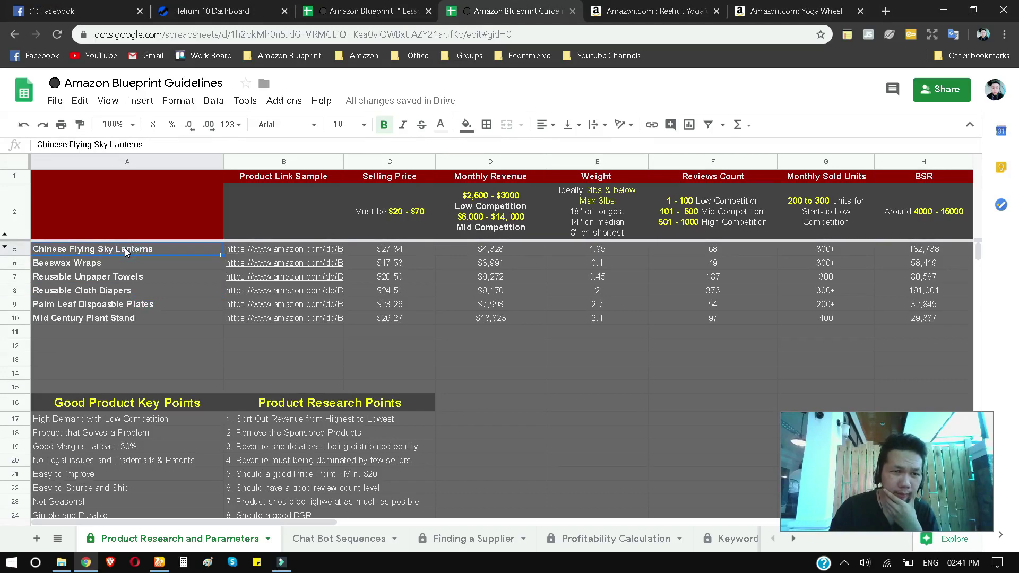
{"action": "triple_click", "coordinate": [142, 255]}
{"action": "key", "text": "ctrl+c"}
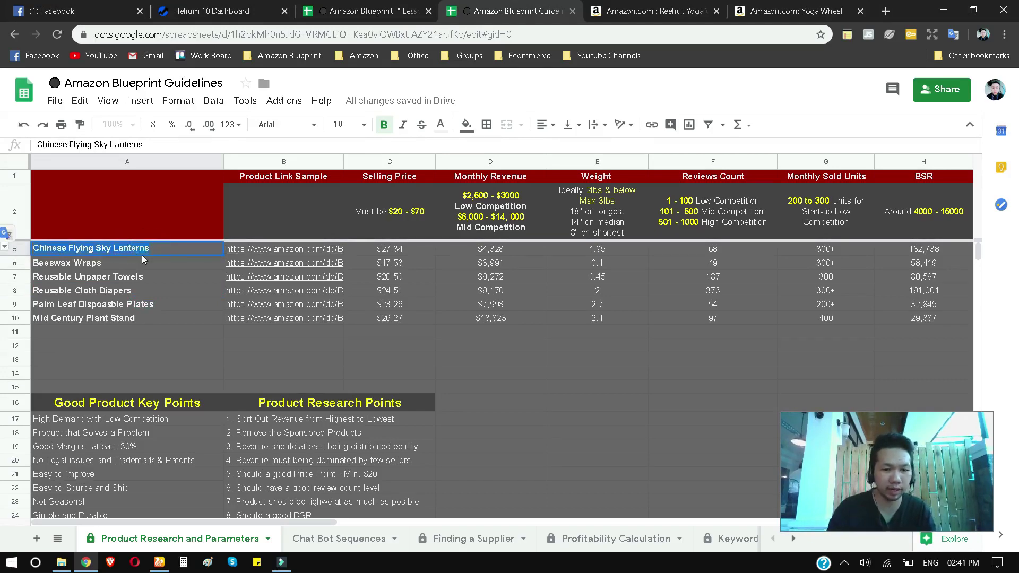
- Open the sample product link for Chinese Flying Sky Lanterns and close the two Yoga Wheel Amazon pages
{"action": "left_click", "coordinate": [637, 11]}
{"action": "left_click", "coordinate": [502, 12]}
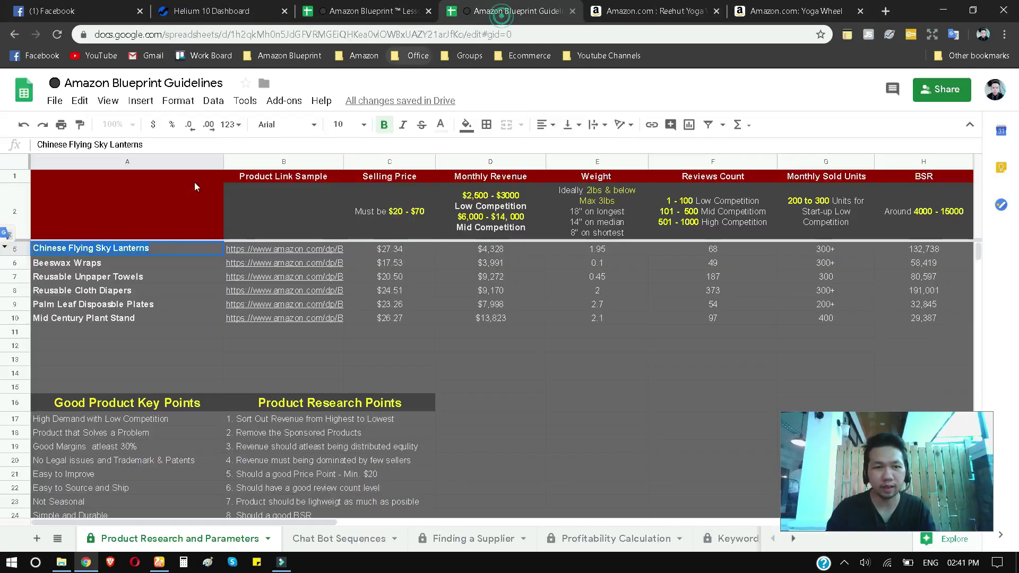
{"action": "left_click", "coordinate": [318, 250]}
{"action": "left_click", "coordinate": [314, 265]}
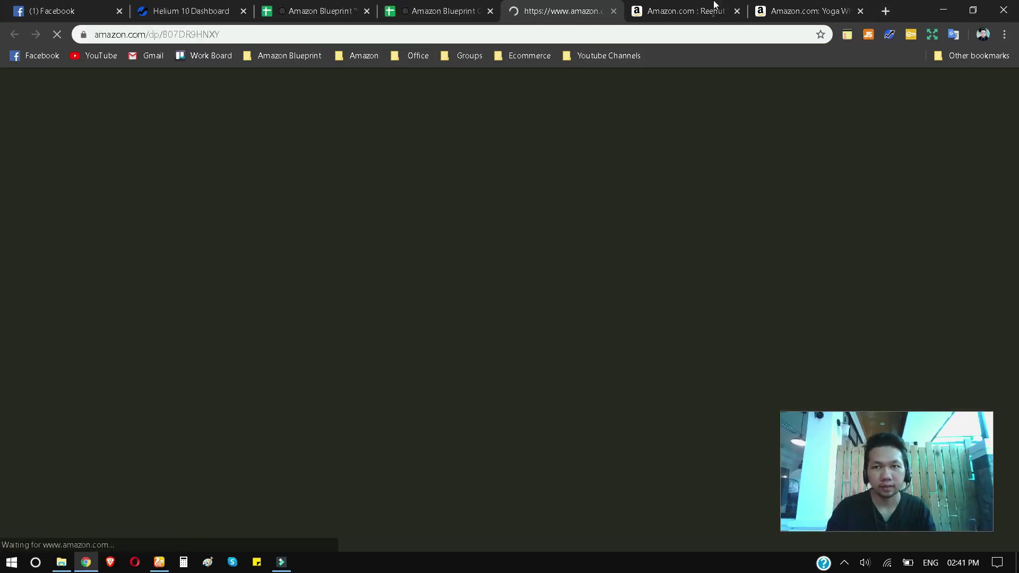
{"action": "left_click", "coordinate": [713, 5]}
{"action": "left_click", "coordinate": [737, 10]}
{"action": "left_click", "coordinate": [737, 11]}
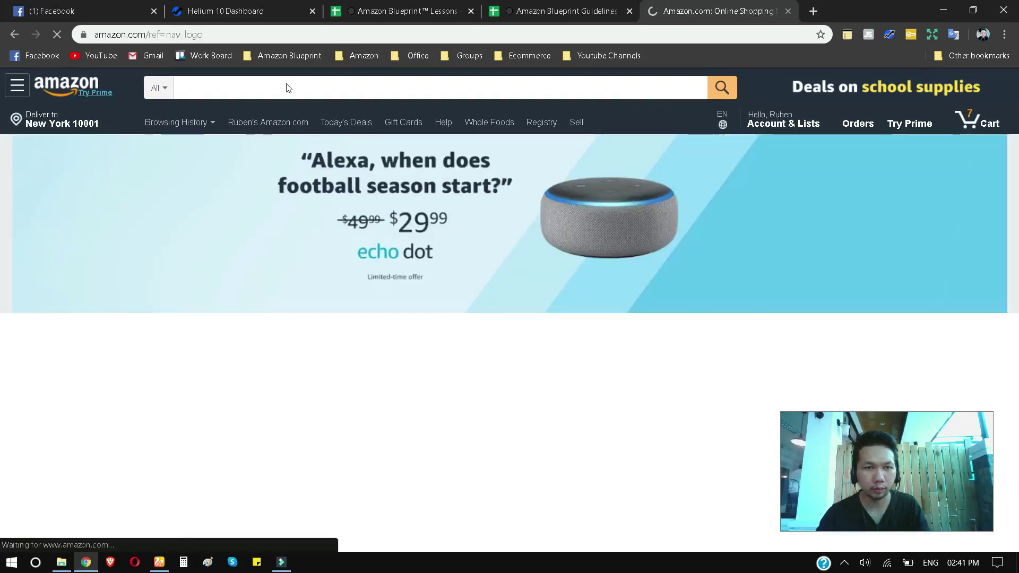
- Search Amazon for "Chinese Flying Sky Lanterns" using the copied product name
{"action": "left_click", "coordinate": [281, 83]}
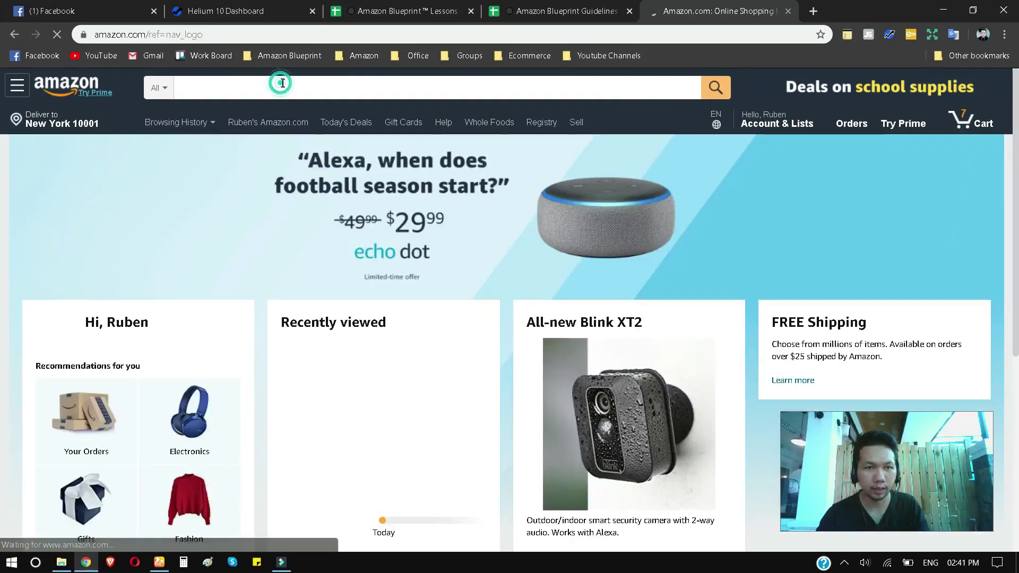
{"action": "key", "text": "ctrl+v"}
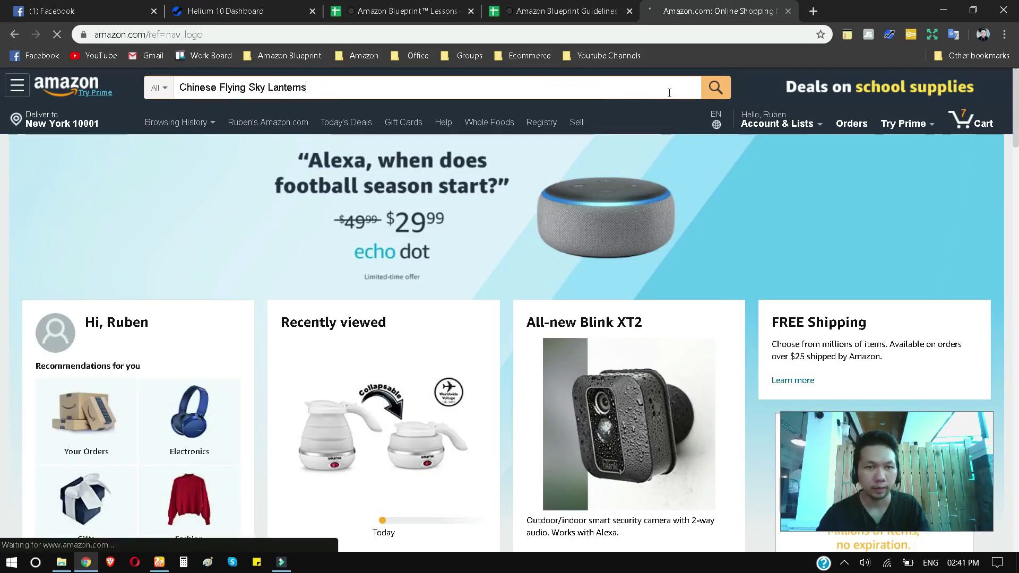
{"action": "left_click", "coordinate": [714, 90]}
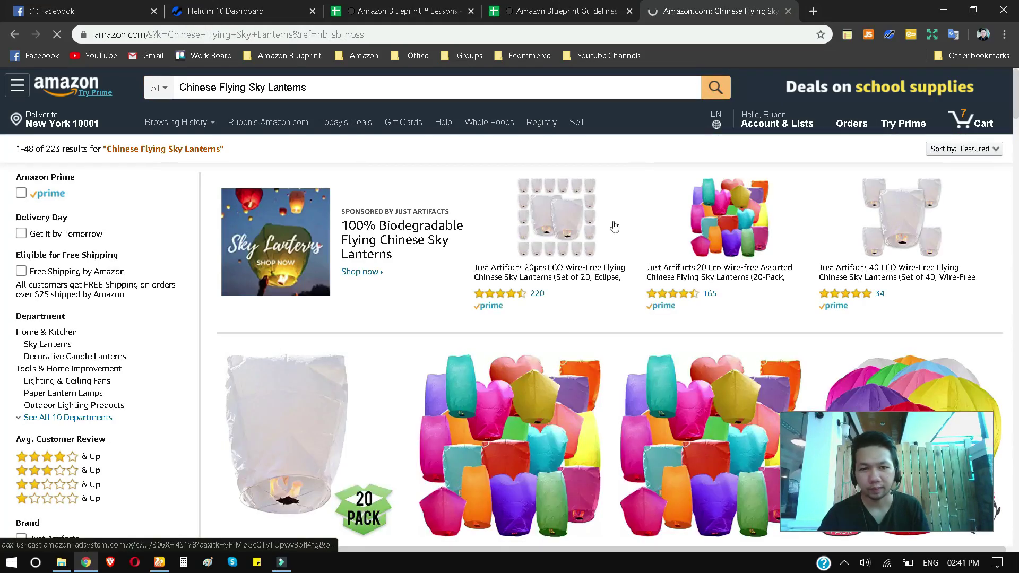
- Look through the sky lantern search results, examining the listings' prices, review counts and best-seller ranks
{"action": "scroll", "coordinate": [614, 227], "scroll_direction": "down", "scroll_amount": 5}
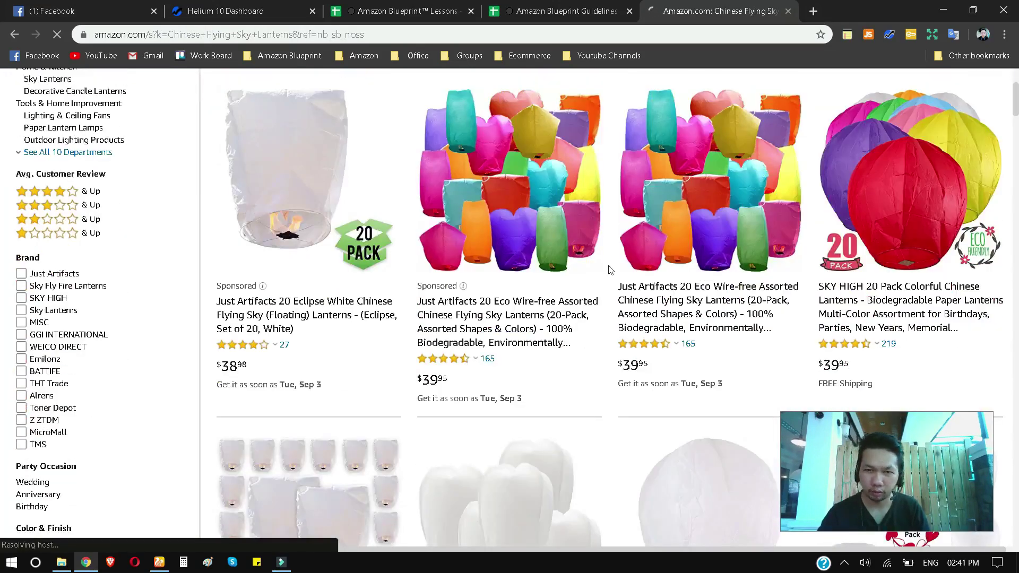
{"action": "scroll", "coordinate": [610, 270], "scroll_direction": "down", "scroll_amount": 5}
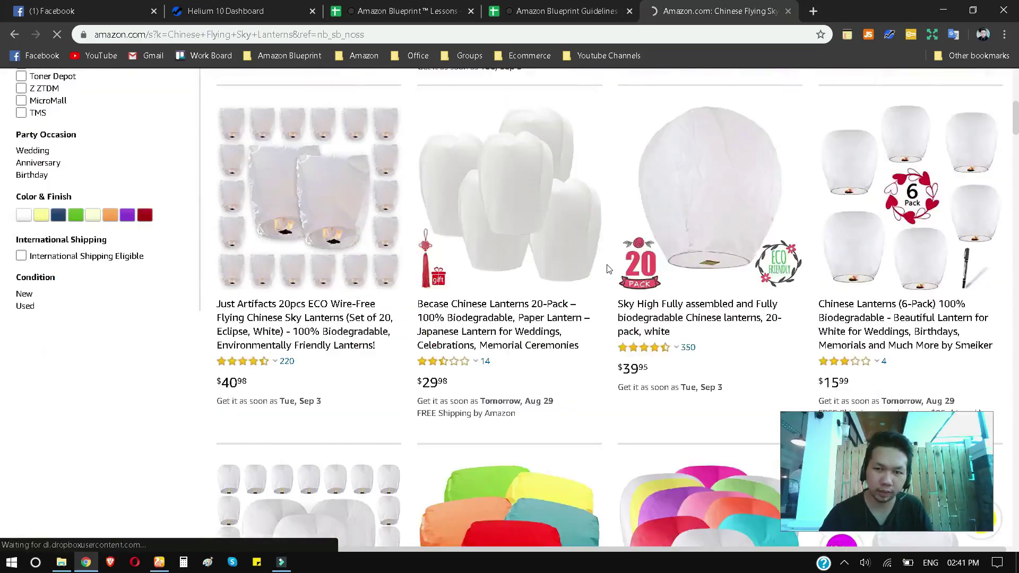
{"action": "scroll", "coordinate": [608, 269], "scroll_direction": "down", "scroll_amount": 2}
{"action": "scroll", "coordinate": [608, 269], "scroll_direction": "down", "scroll_amount": 5}
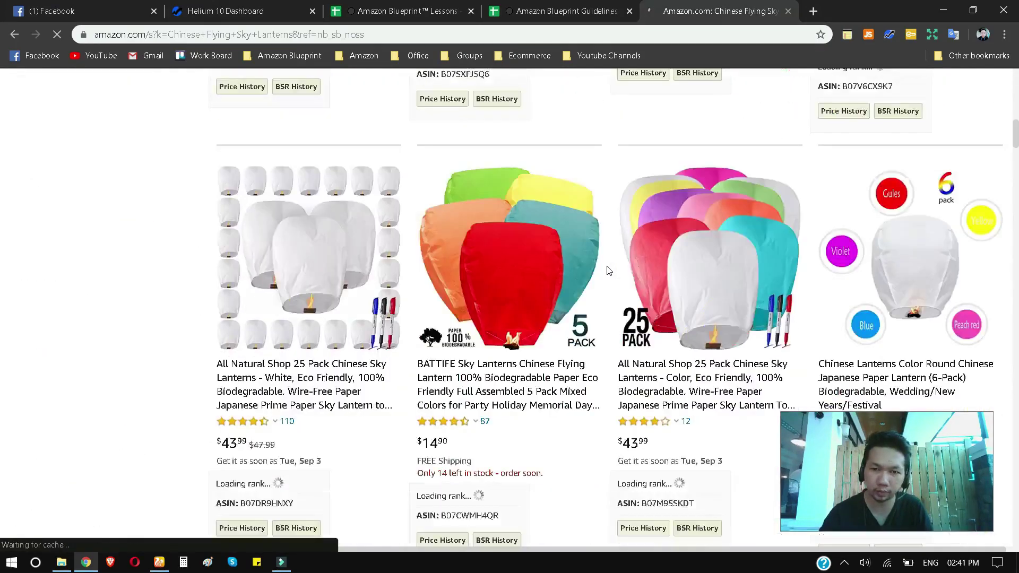
{"action": "scroll", "coordinate": [608, 270], "scroll_direction": "down", "scroll_amount": 1}
{"action": "scroll", "coordinate": [608, 270], "scroll_direction": "down", "scroll_amount": 2}
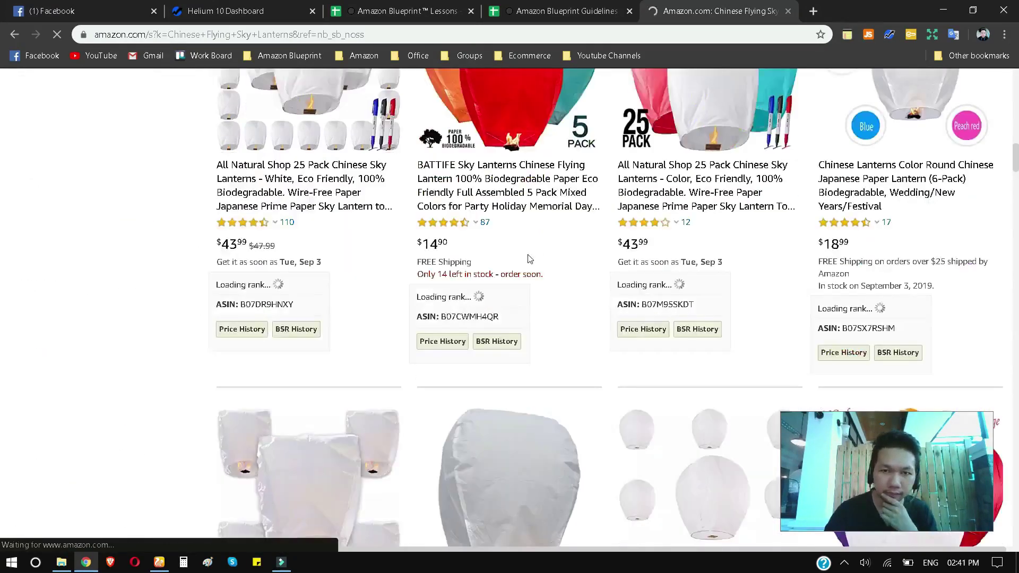
{"action": "scroll", "coordinate": [528, 265], "scroll_direction": "down", "scroll_amount": 1}
{"action": "scroll", "coordinate": [528, 265], "scroll_direction": "down", "scroll_amount": 4}
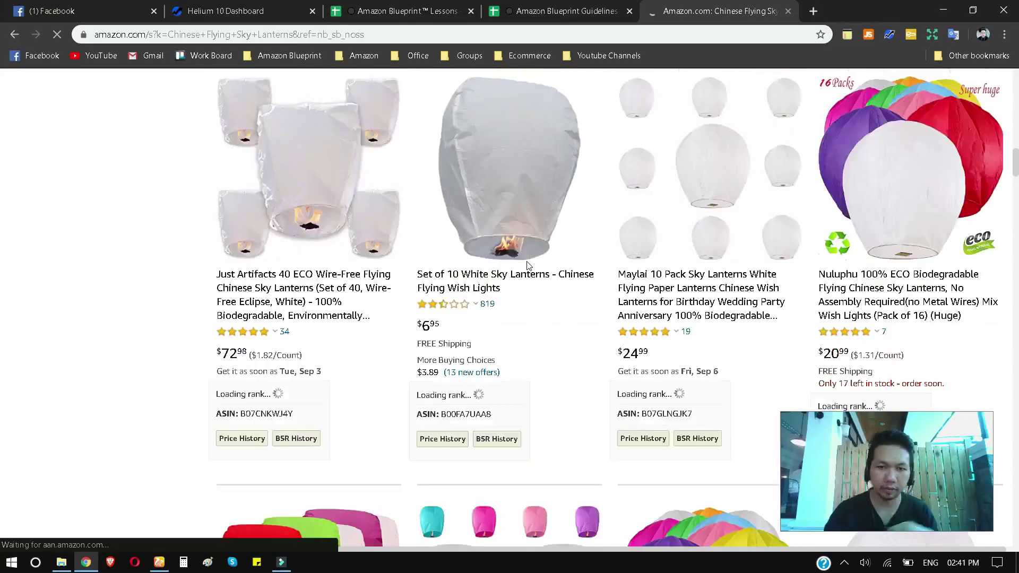
{"action": "scroll", "coordinate": [530, 246], "scroll_direction": "down", "scroll_amount": 3}
{"action": "scroll", "coordinate": [531, 244], "scroll_direction": "down", "scroll_amount": 4}
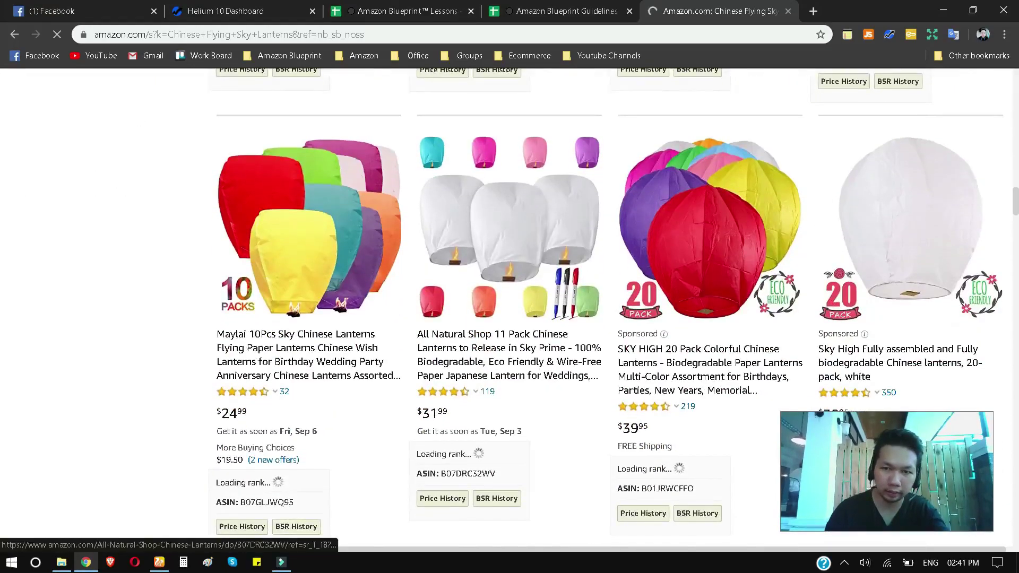
{"action": "scroll", "coordinate": [532, 244], "scroll_direction": "down", "scroll_amount": 2}
{"action": "scroll", "coordinate": [523, 307], "scroll_direction": "down", "scroll_amount": 4}
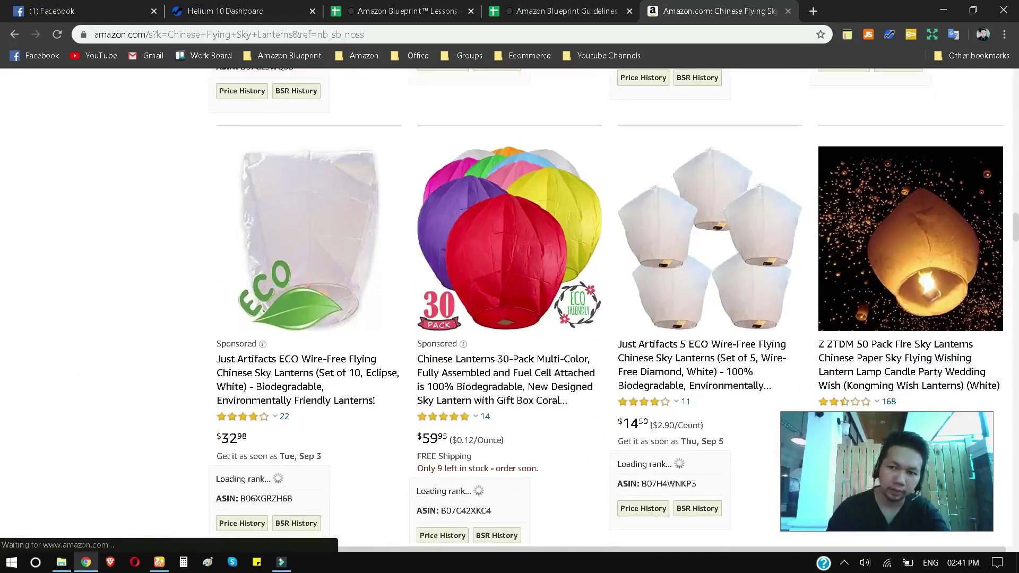
{"action": "scroll", "coordinate": [522, 307], "scroll_direction": "down", "scroll_amount": 4}
{"action": "scroll", "coordinate": [522, 308], "scroll_direction": "up", "scroll_amount": 8}
{"action": "scroll", "coordinate": [522, 307], "scroll_direction": "down", "scroll_amount": 7}
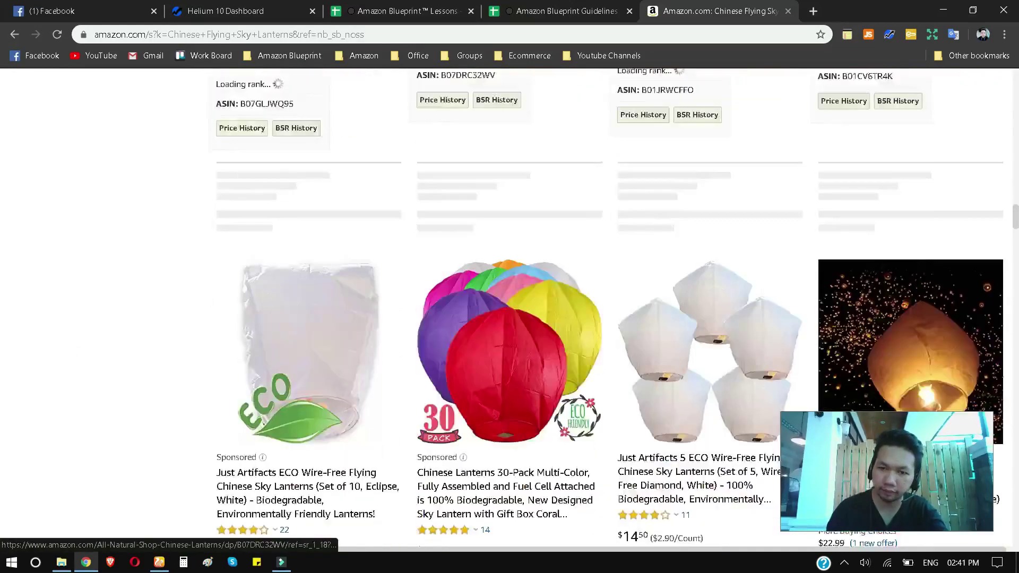
{"action": "scroll", "coordinate": [522, 307], "scroll_direction": "up", "scroll_amount": 8}
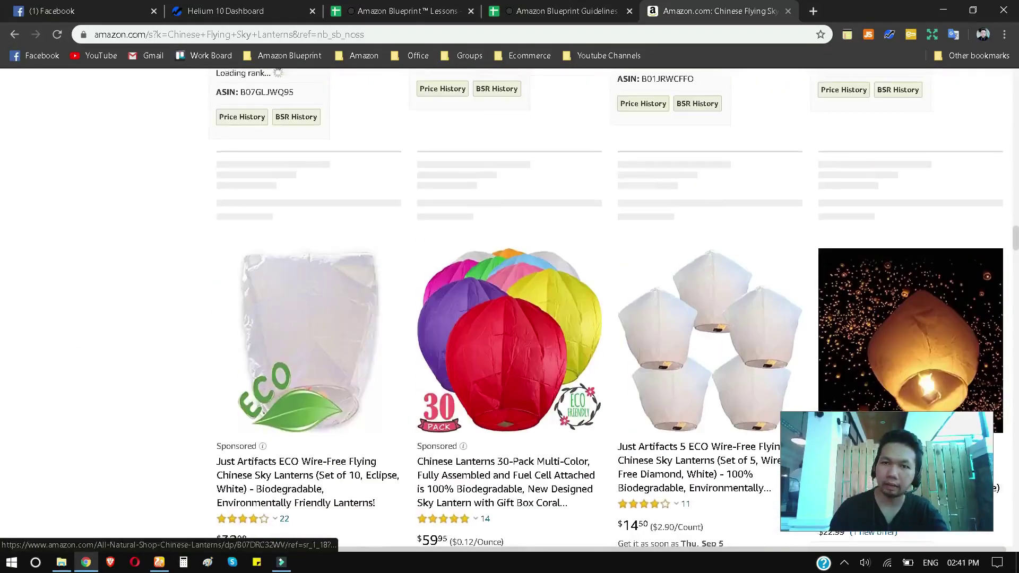
{"action": "scroll", "coordinate": [523, 307], "scroll_direction": "up", "scroll_amount": 1}
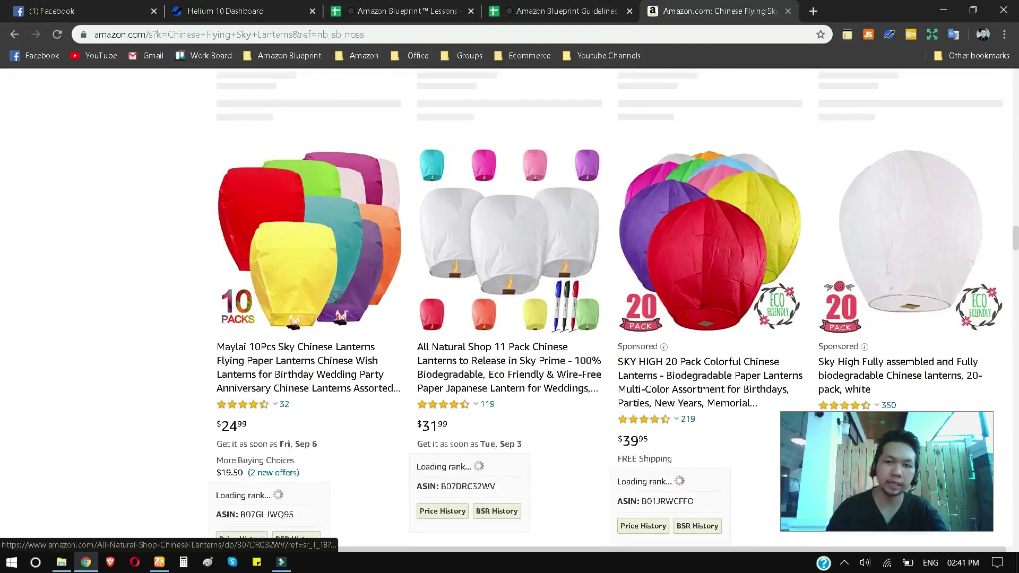
{"action": "scroll", "coordinate": [522, 308], "scroll_direction": "up", "scroll_amount": 10}
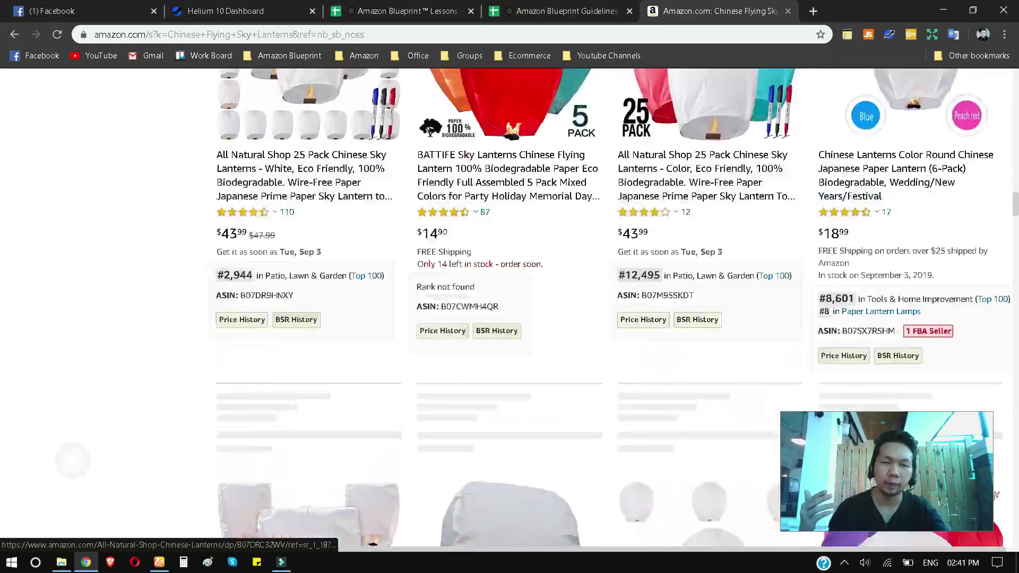
{"action": "scroll", "coordinate": [522, 308], "scroll_direction": "up", "scroll_amount": 3}
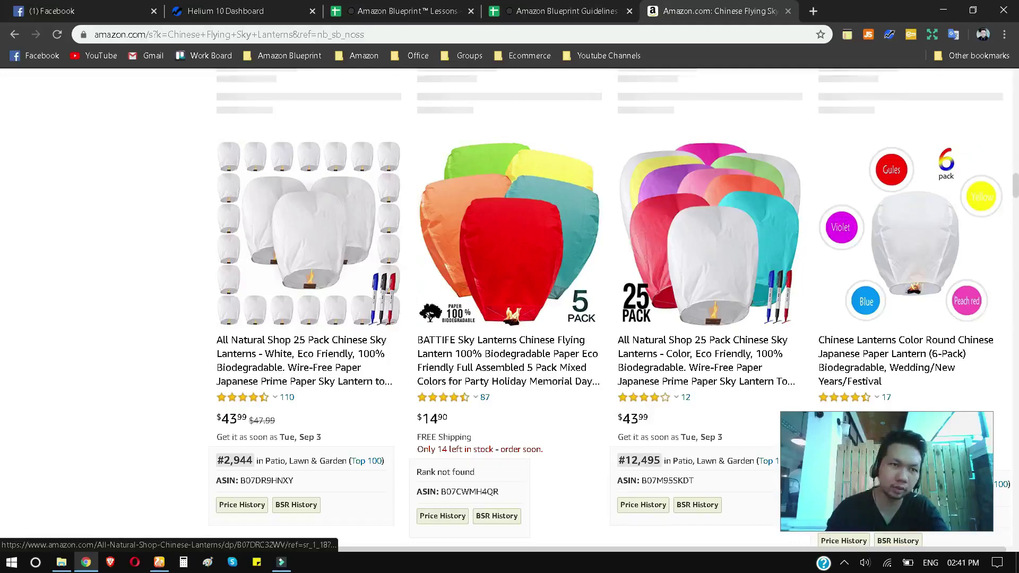
{"action": "scroll", "coordinate": [522, 308], "scroll_direction": "up", "scroll_amount": 6}
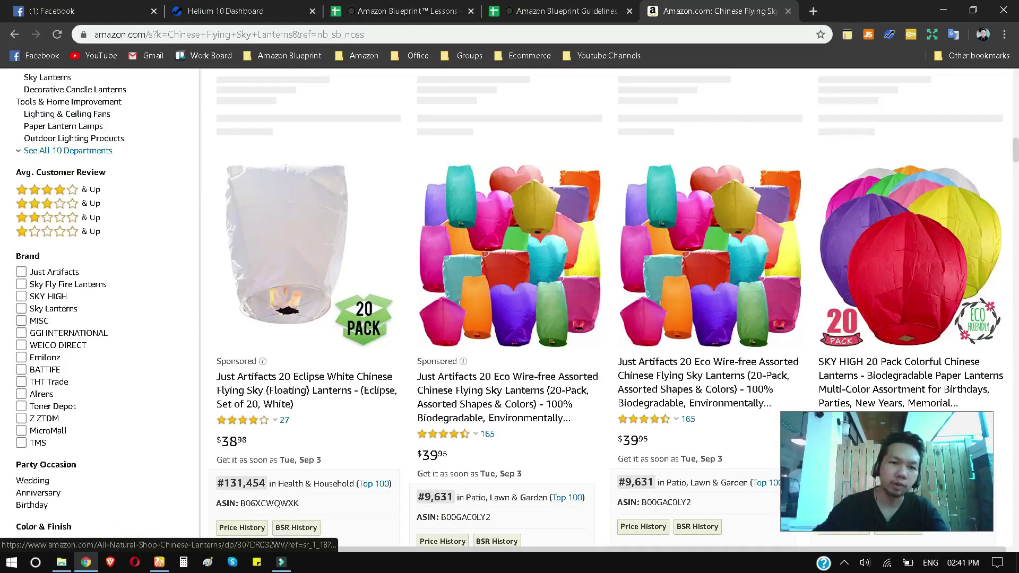
{"action": "scroll", "coordinate": [523, 308], "scroll_direction": "up", "scroll_amount": 5}
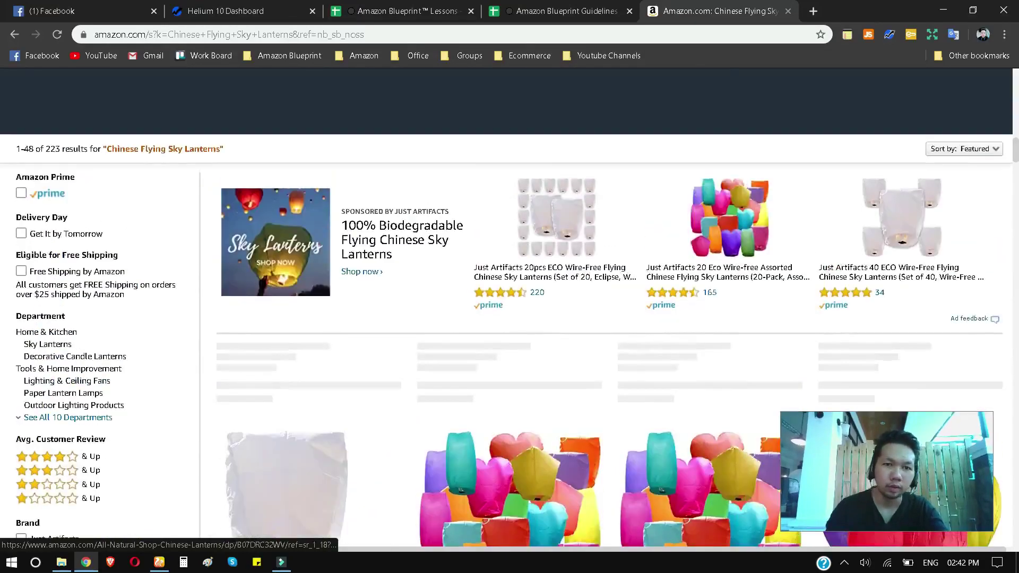
{"action": "scroll", "coordinate": [522, 308], "scroll_direction": "down", "scroll_amount": 10}
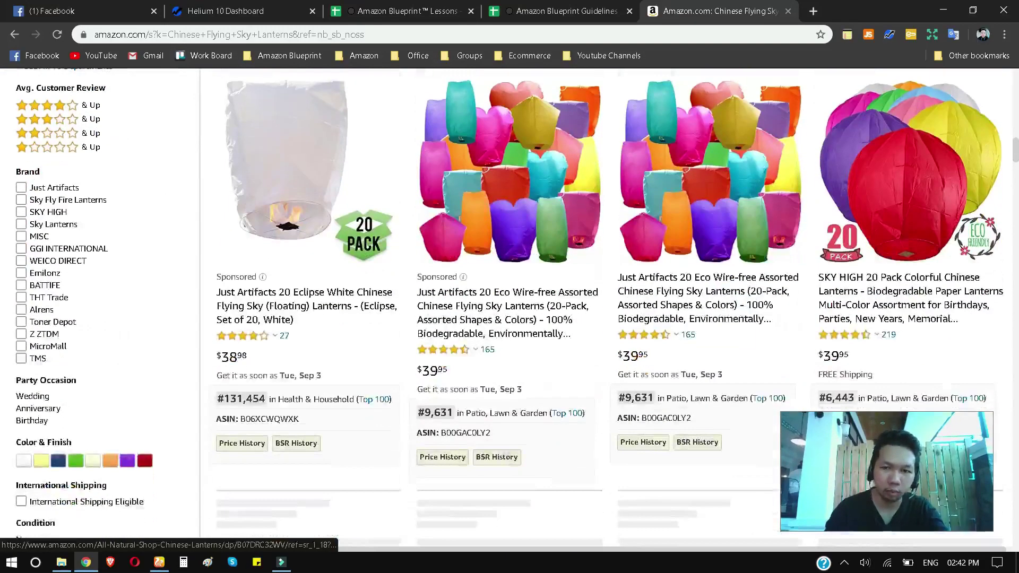
{"action": "scroll", "coordinate": [90, 109], "scroll_direction": "down", "scroll_amount": 4}
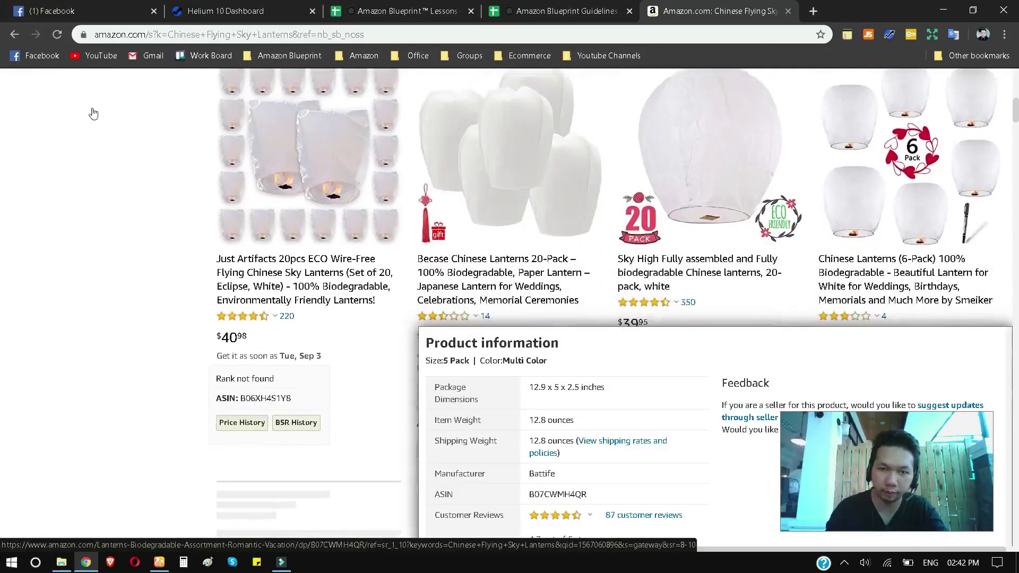
{"action": "scroll", "coordinate": [132, 295], "scroll_direction": "down", "scroll_amount": 6}
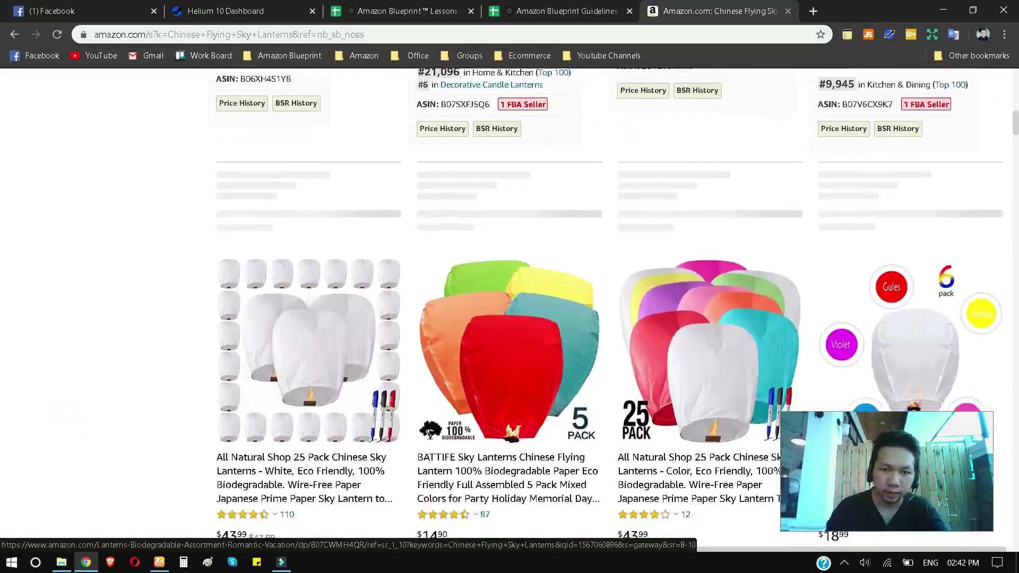
{"action": "scroll", "coordinate": [132, 295], "scroll_direction": "up", "scroll_amount": 13}
{"action": "scroll", "coordinate": [338, 267], "scroll_direction": "down", "scroll_amount": 7}
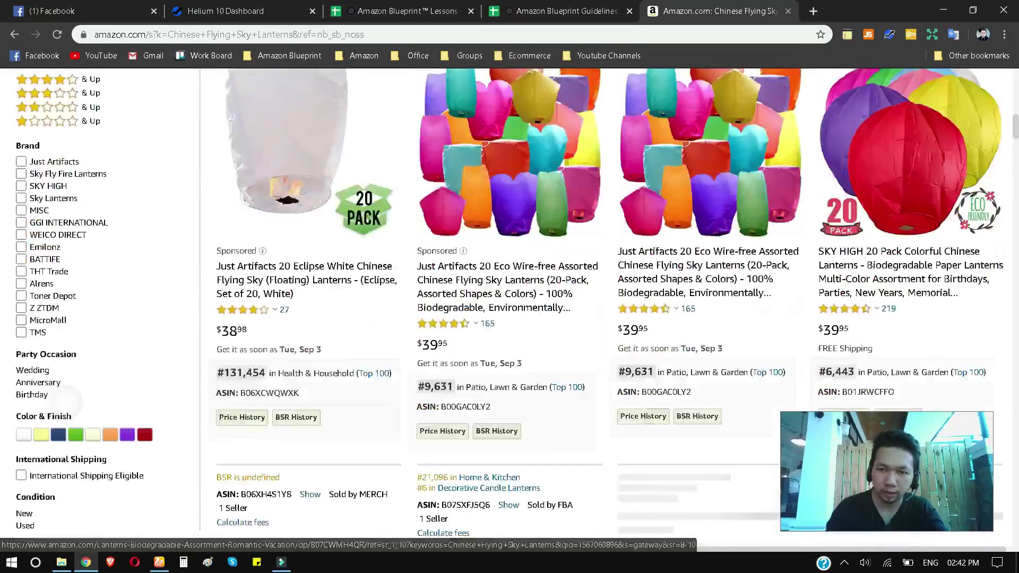
{"action": "scroll", "coordinate": [338, 266], "scroll_direction": "up", "scroll_amount": 15}
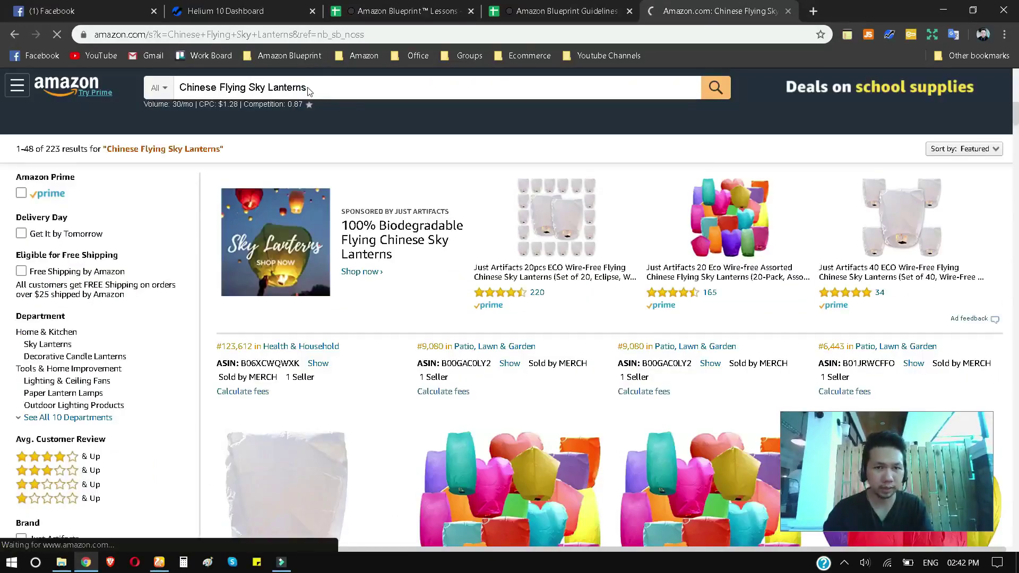
{"action": "key", "text": "Return"}
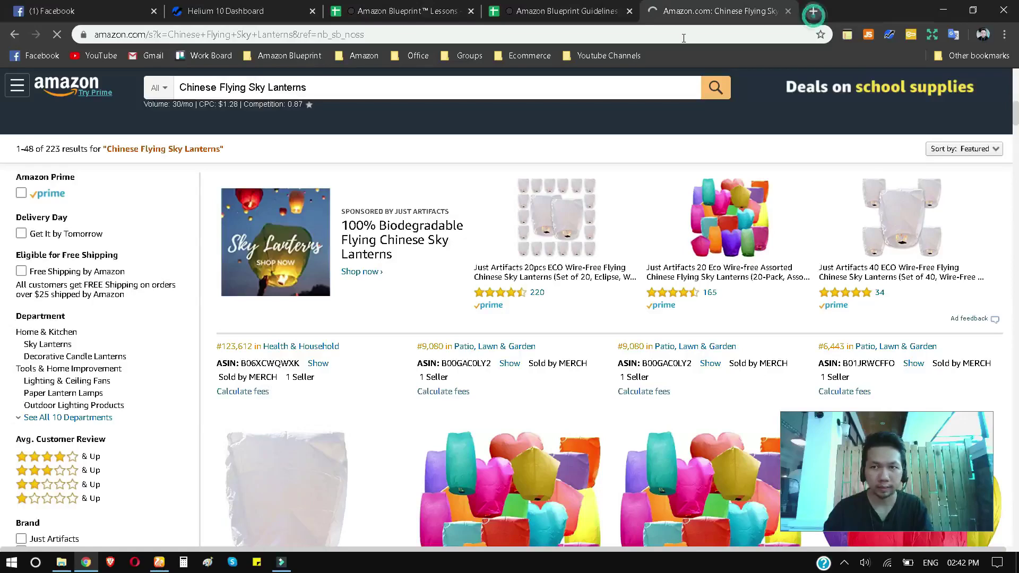
- Try to open Google Trends in a new browser tab
{"action": "left_click", "coordinate": [813, 10]}
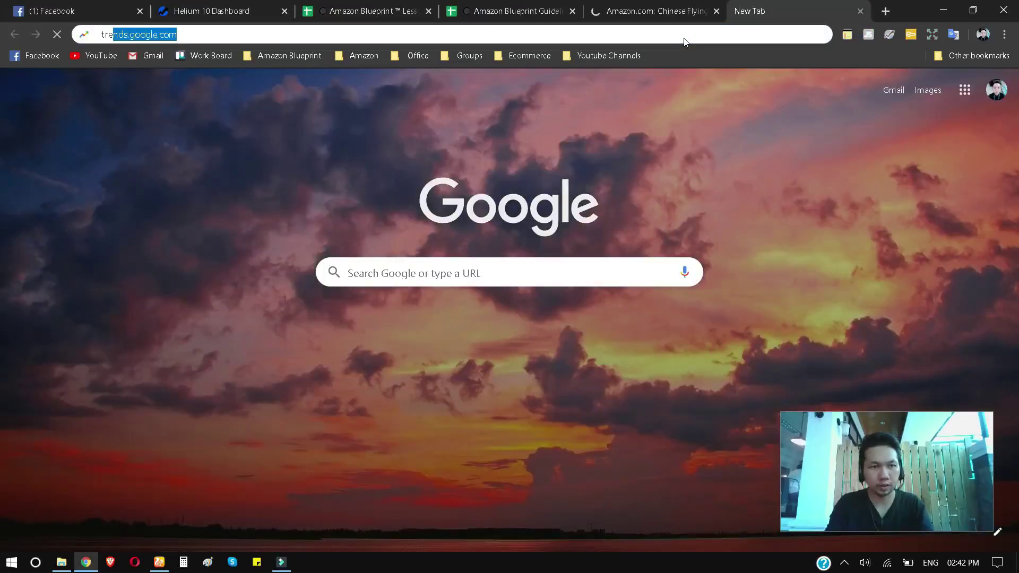
{"action": "type", "text": "trens"}
{"action": "key", "text": "Return"}
- Return to the Amazon Blueprint Guidelines sheet and copy the product name "Chinese Flying Sky Lanterns"
{"action": "left_click", "coordinate": [655, 10]}
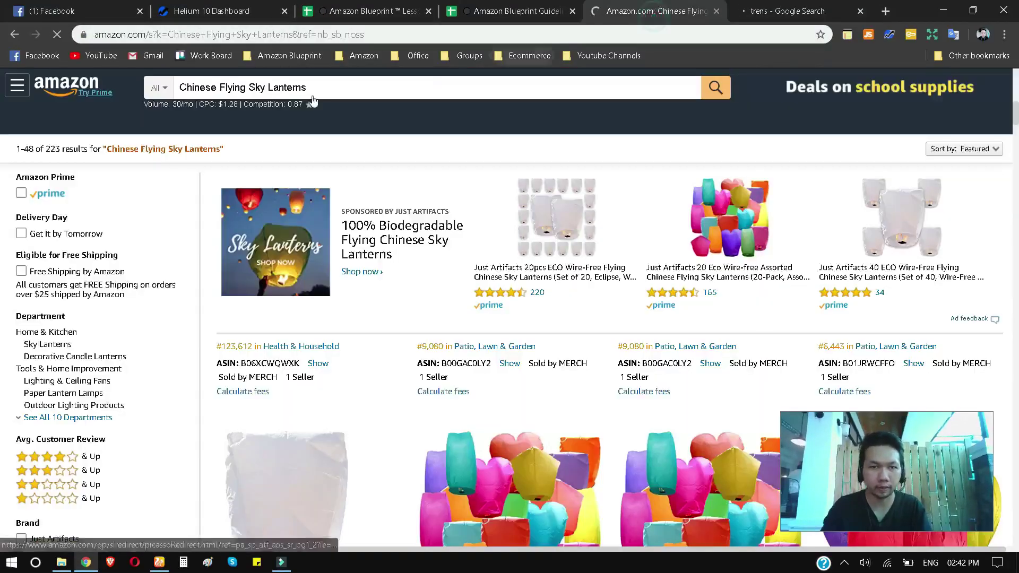
{"action": "left_click", "coordinate": [372, 5]}
{"action": "key", "text": "ctrl+Tab"}
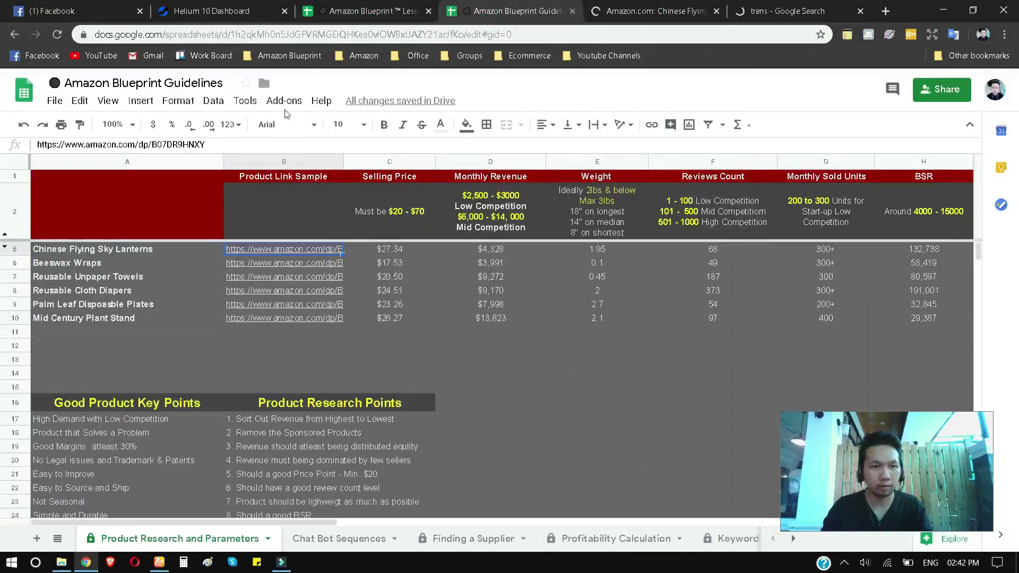
{"action": "triple_click", "coordinate": [131, 249]}
{"action": "key", "text": "ctrl+c"}
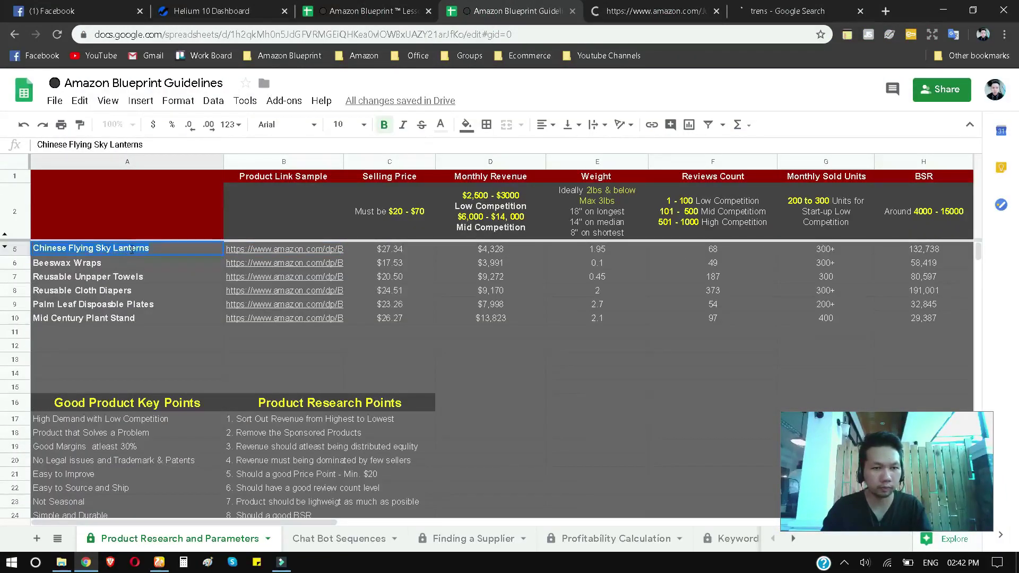
- Switch back to the mistaken "trens" search page and load trends.google.com there instead
{"action": "left_click", "coordinate": [724, 7]}
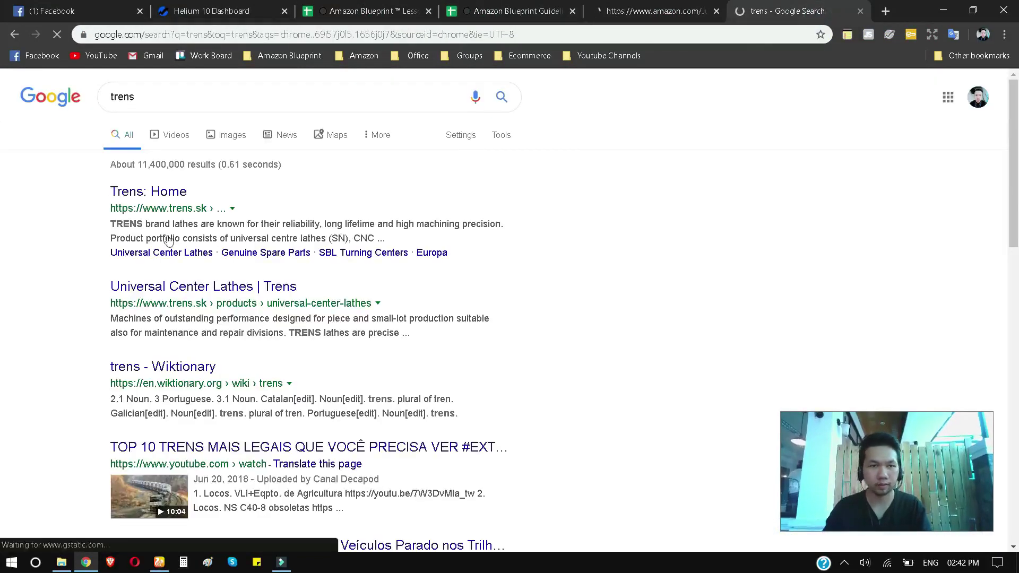
{"action": "left_click", "coordinate": [168, 40]}
{"action": "type", "text": "trends.google.com"}
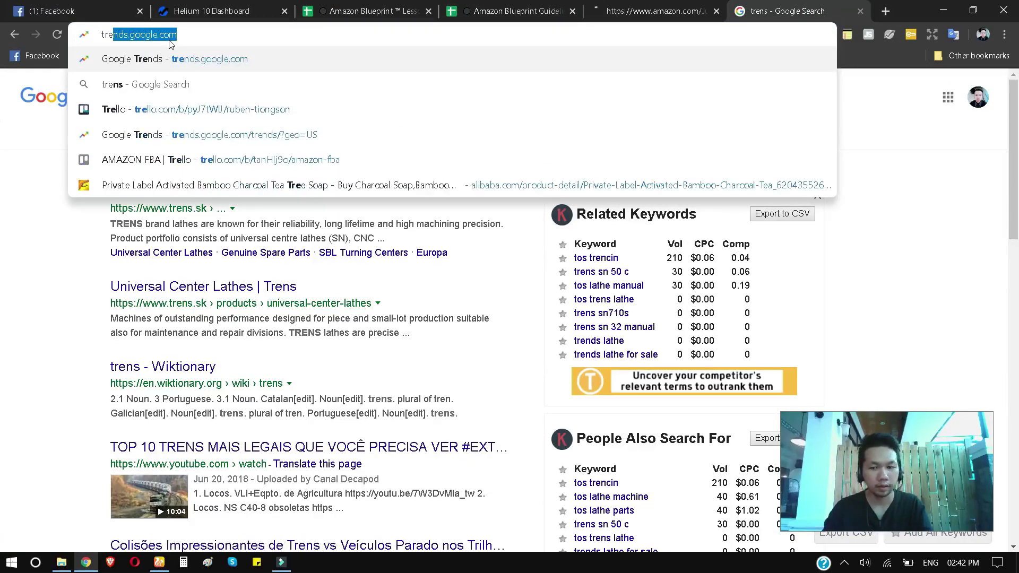
{"action": "key", "text": "Return"}
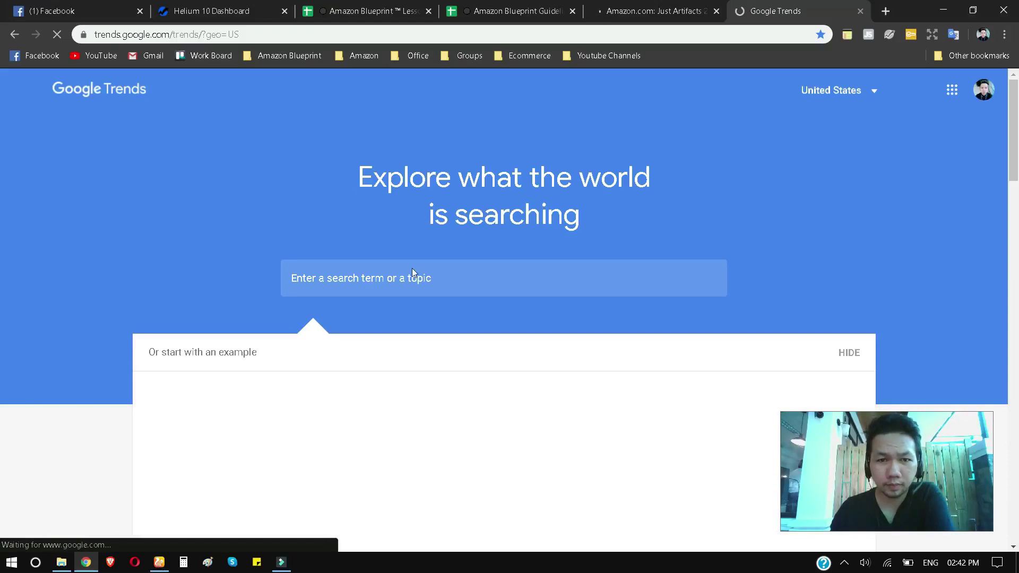
- Search Google Trends for "Chinese Flying Sky Lanterns" and check its interest over time
{"action": "left_click", "coordinate": [414, 276]}
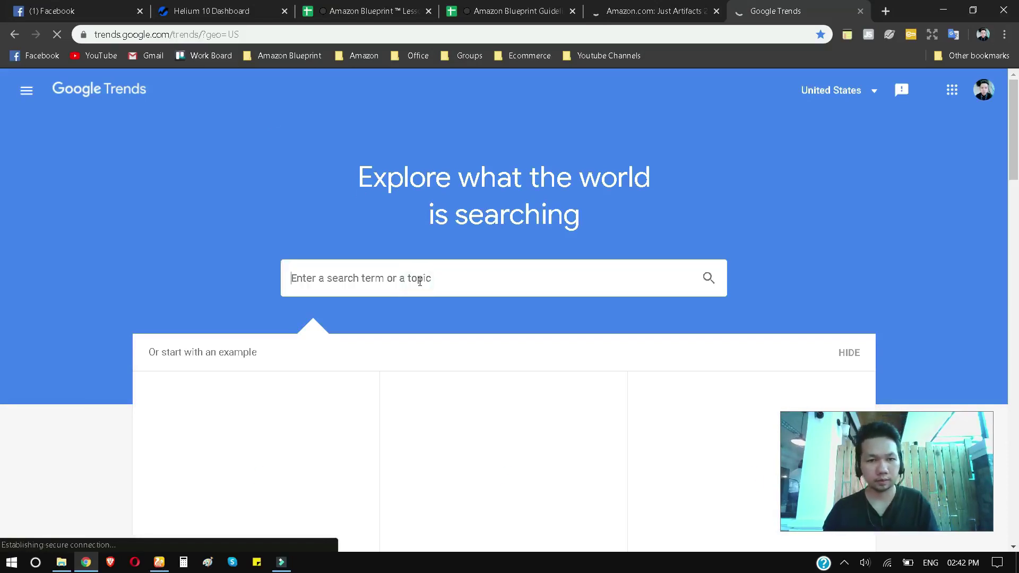
{"action": "key", "text": "ctrl+v"}
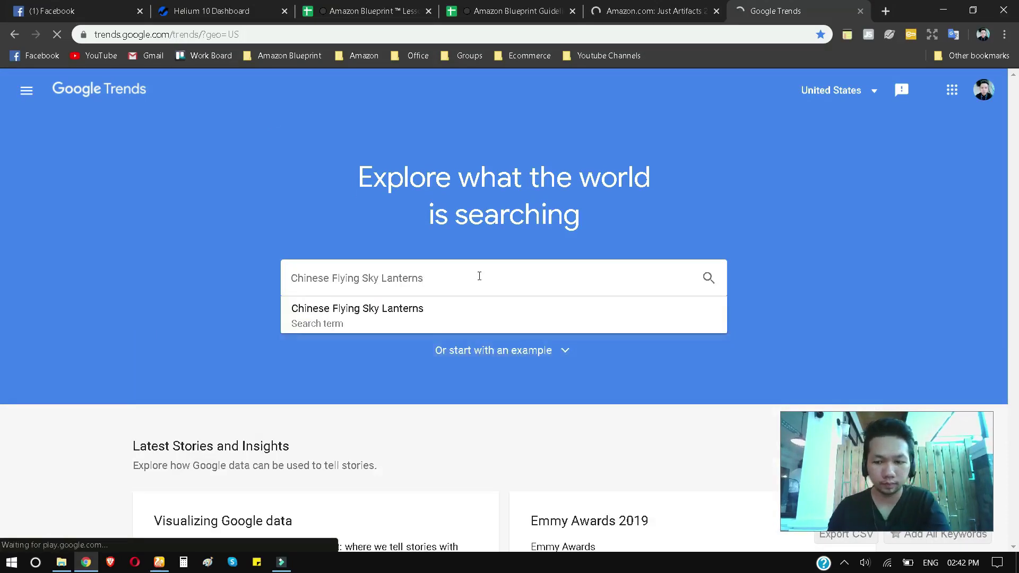
{"action": "key", "text": "Return"}
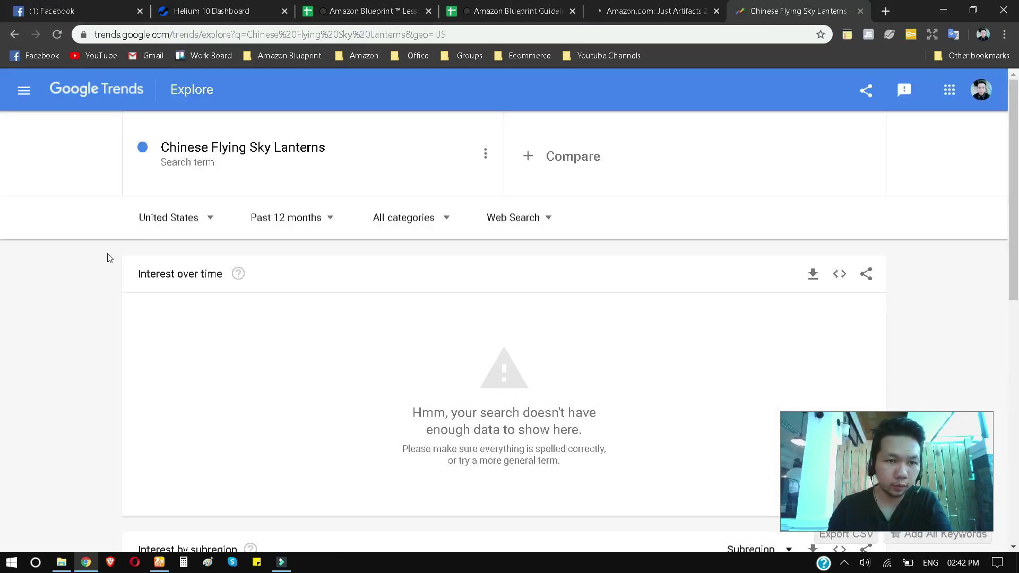
{"action": "scroll", "coordinate": [97, 275], "scroll_direction": "down", "scroll_amount": 1}
{"action": "scroll", "coordinate": [100, 276], "scroll_direction": "up", "scroll_amount": 1}
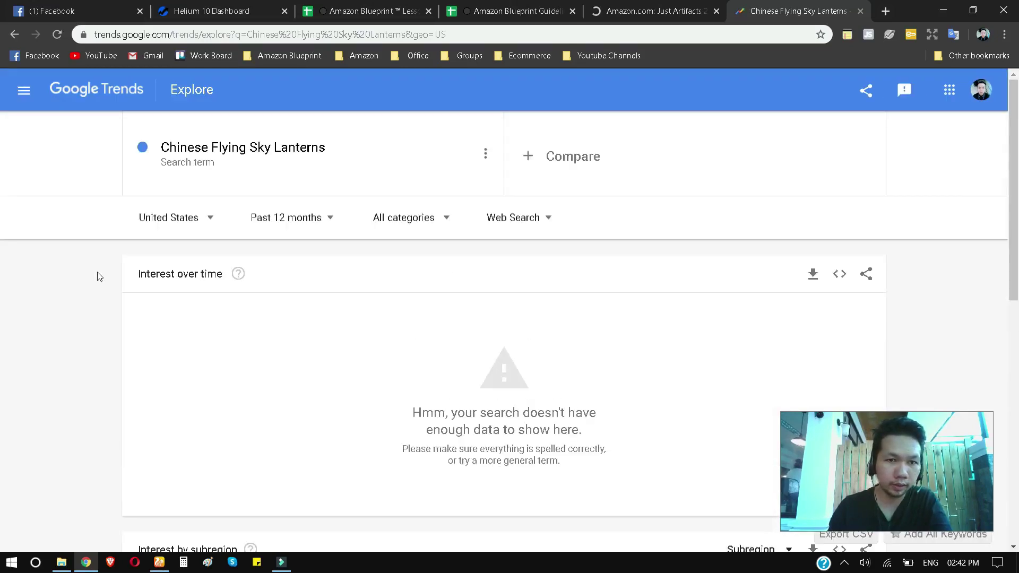
- Set the lantern trend's time range to 2004 - present and its search type to Google Shopping
{"action": "left_click", "coordinate": [323, 225]}
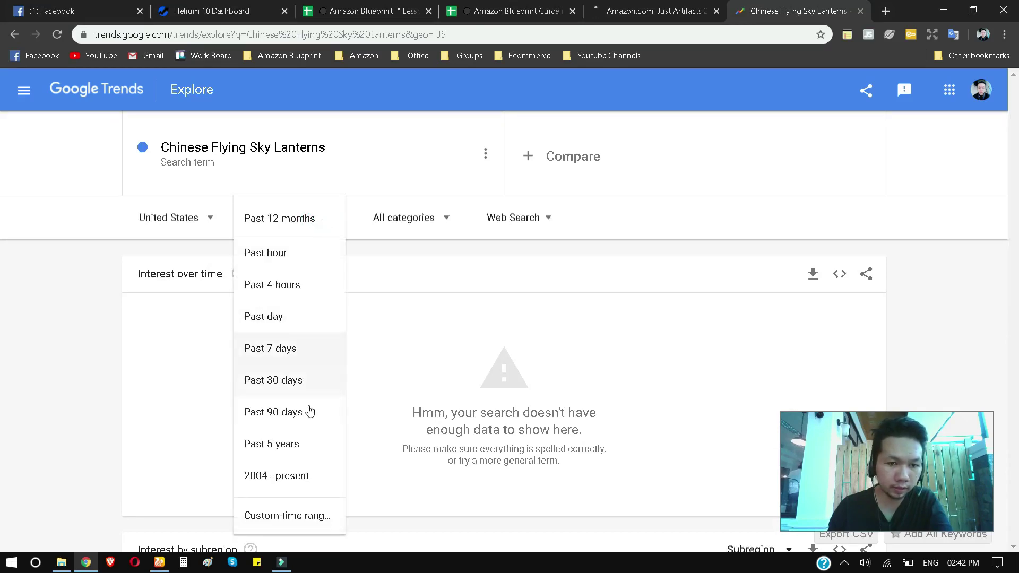
{"action": "left_click", "coordinate": [297, 477]}
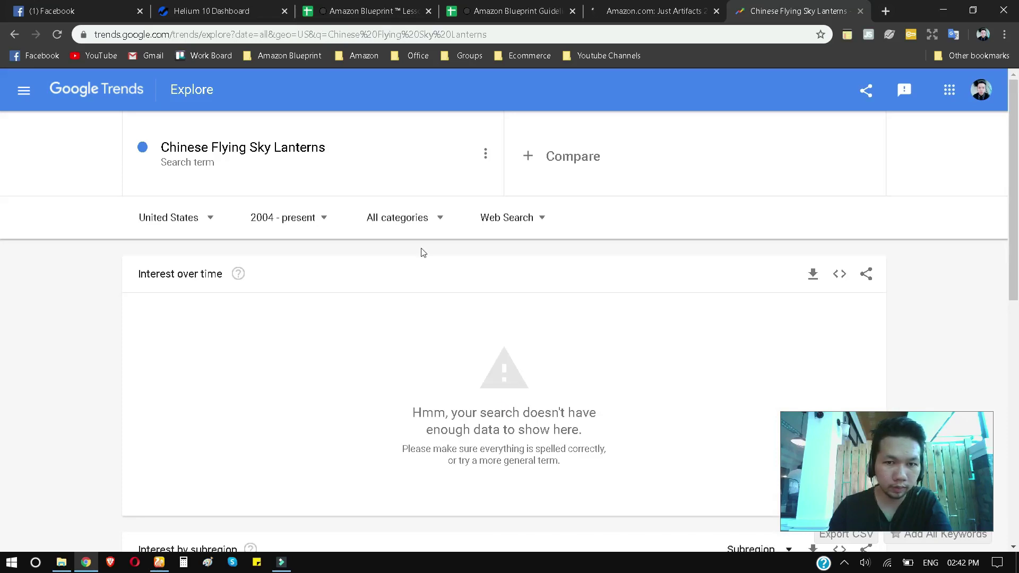
{"action": "left_click", "coordinate": [435, 223]}
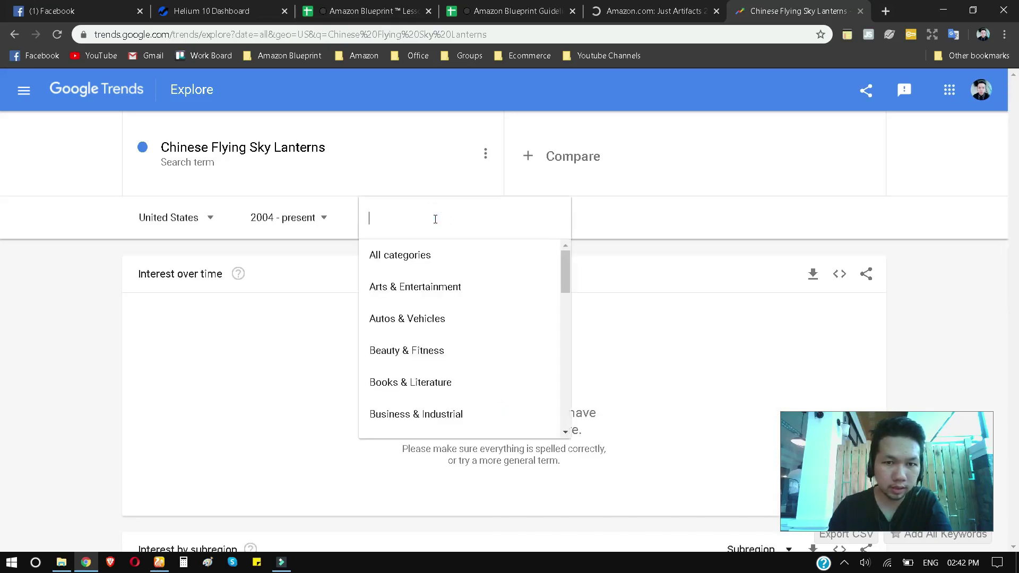
{"action": "left_click", "coordinate": [681, 223]}
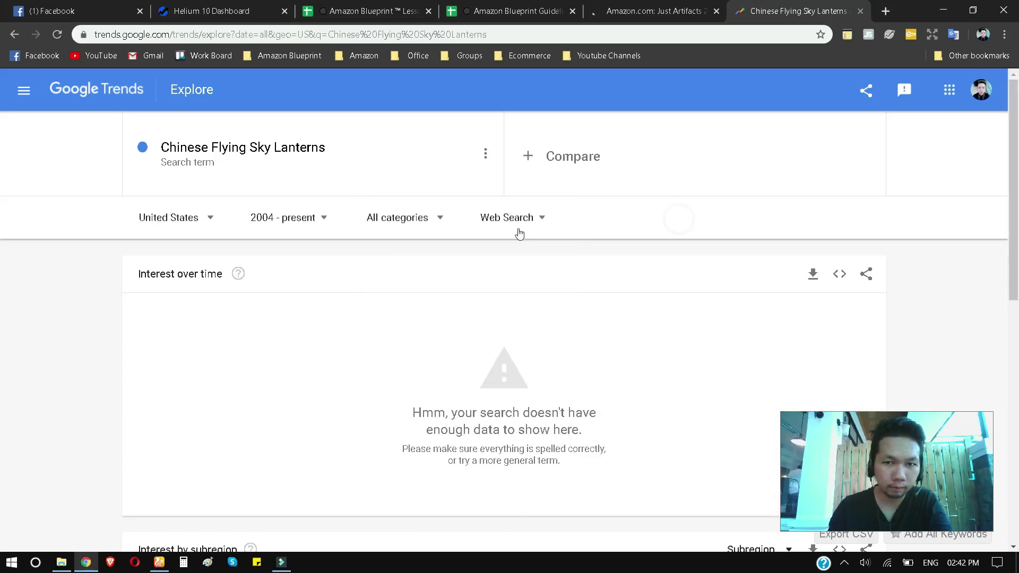
{"action": "left_click", "coordinate": [528, 220]}
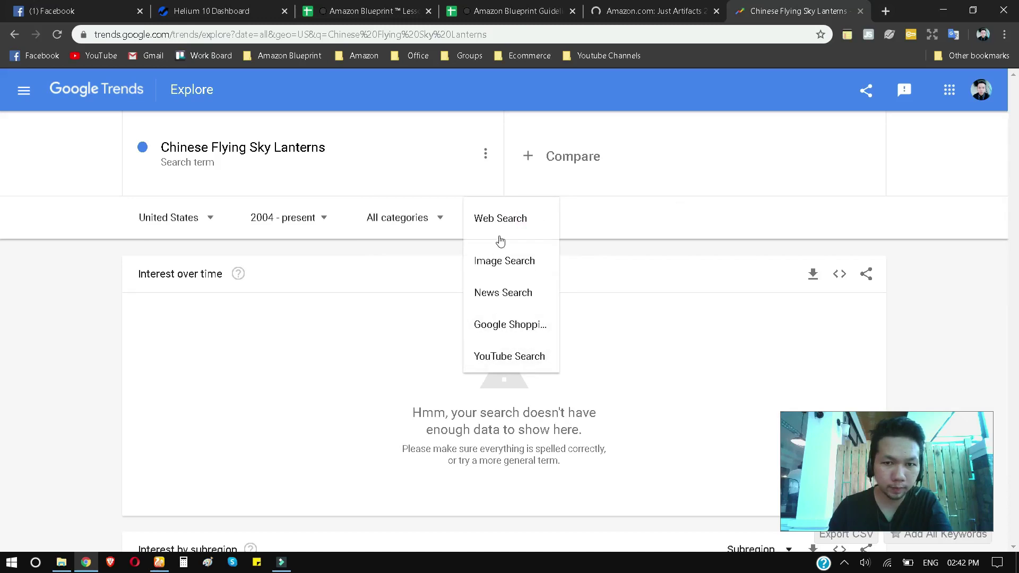
{"action": "left_click", "coordinate": [524, 333]}
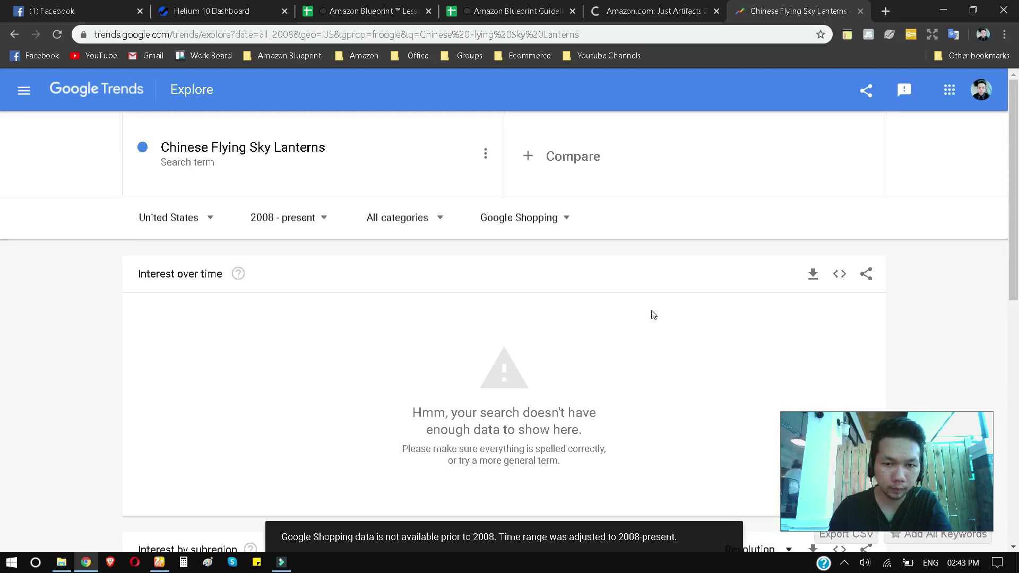
{"action": "scroll", "coordinate": [645, 322], "scroll_direction": "down", "scroll_amount": 2}
{"action": "scroll", "coordinate": [468, 310], "scroll_direction": "up", "scroll_amount": 3}
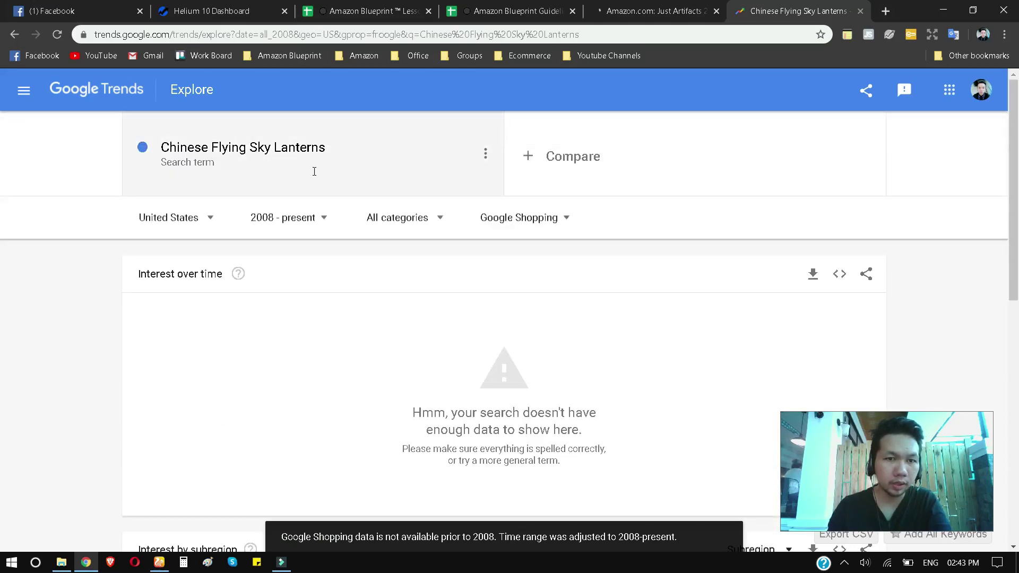
- Remove "Sky" from the Google Trends search term and look up "Chinese Flying Lanterns"
{"action": "left_click", "coordinate": [224, 155]}
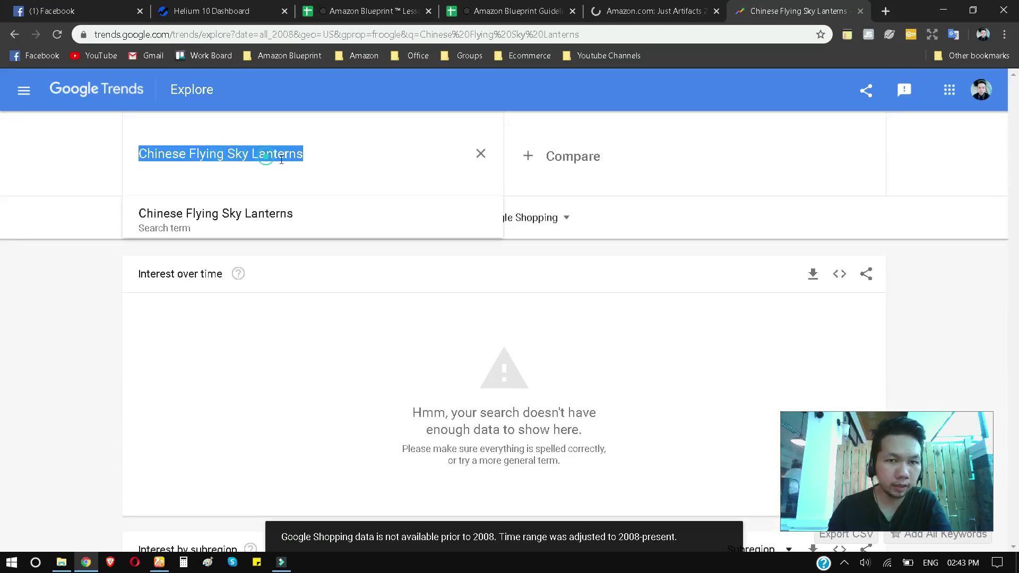
{"action": "left_click", "coordinate": [255, 164]}
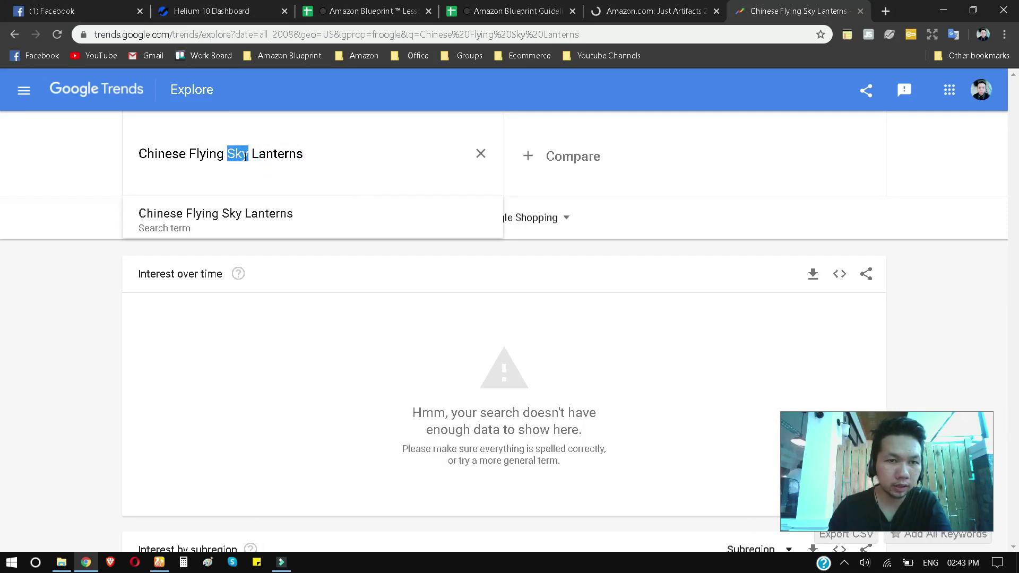
{"action": "key", "text": "BackSpace"}
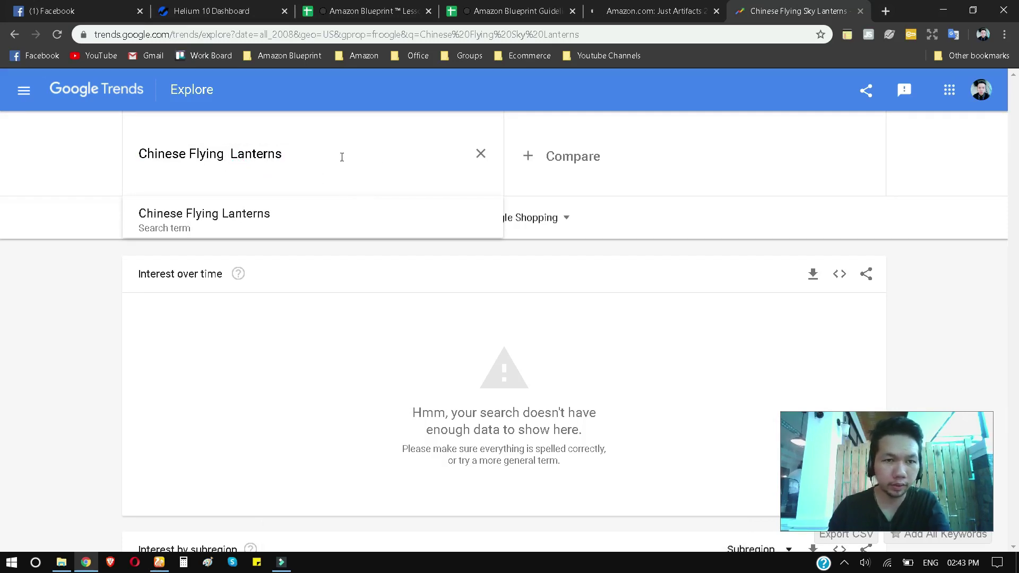
{"action": "left_click", "coordinate": [281, 214]}
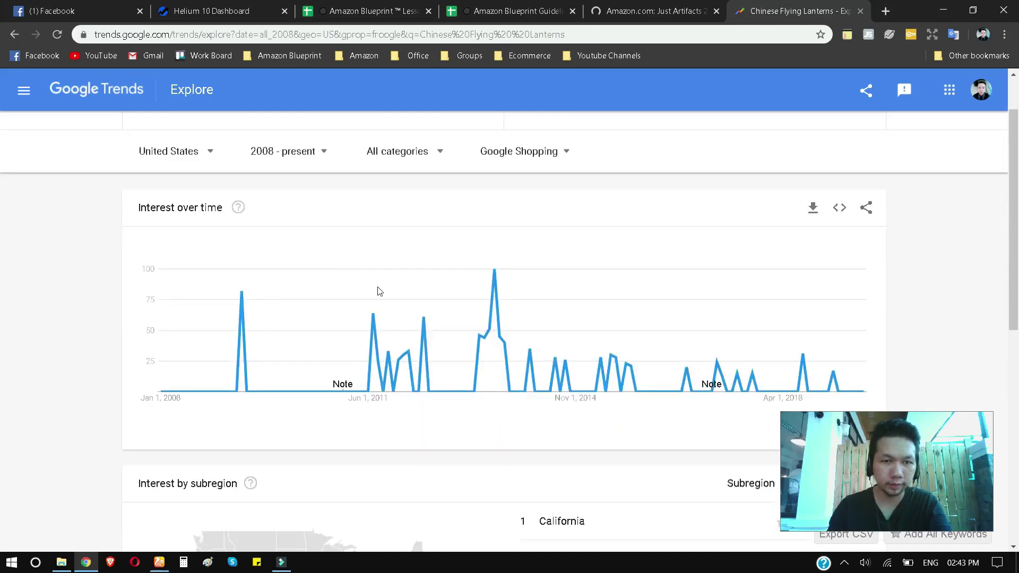
- Set the trend's time range to Past 5 years and switch its search type back to Web Search
{"action": "left_click", "coordinate": [318, 219]}
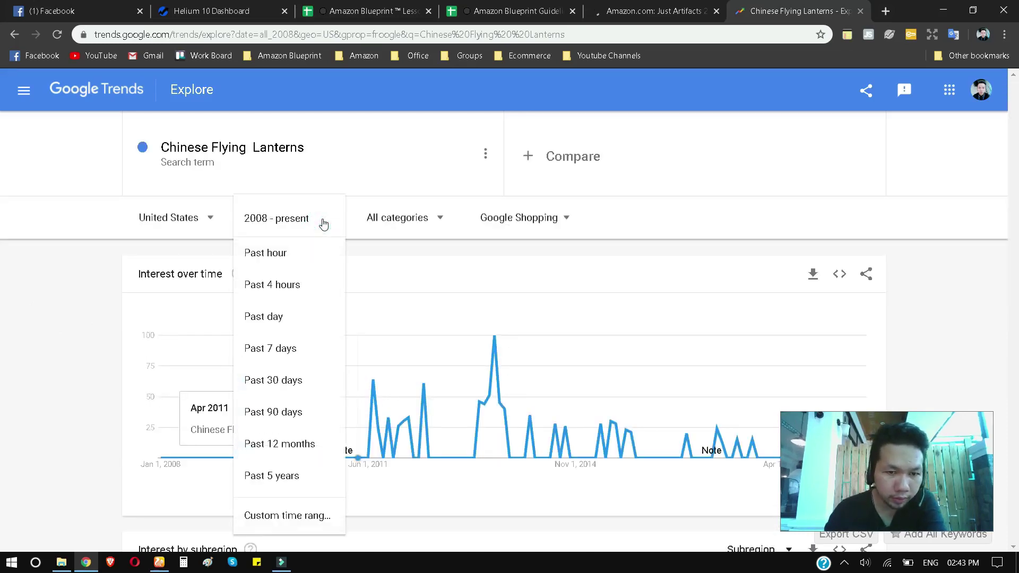
{"action": "left_click", "coordinate": [293, 480]}
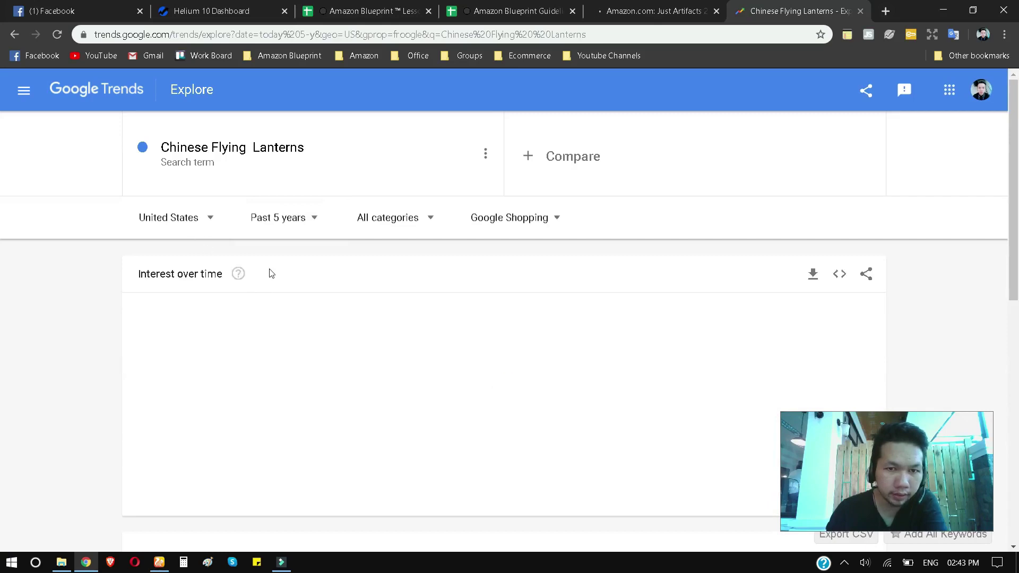
{"action": "left_click", "coordinate": [556, 218]}
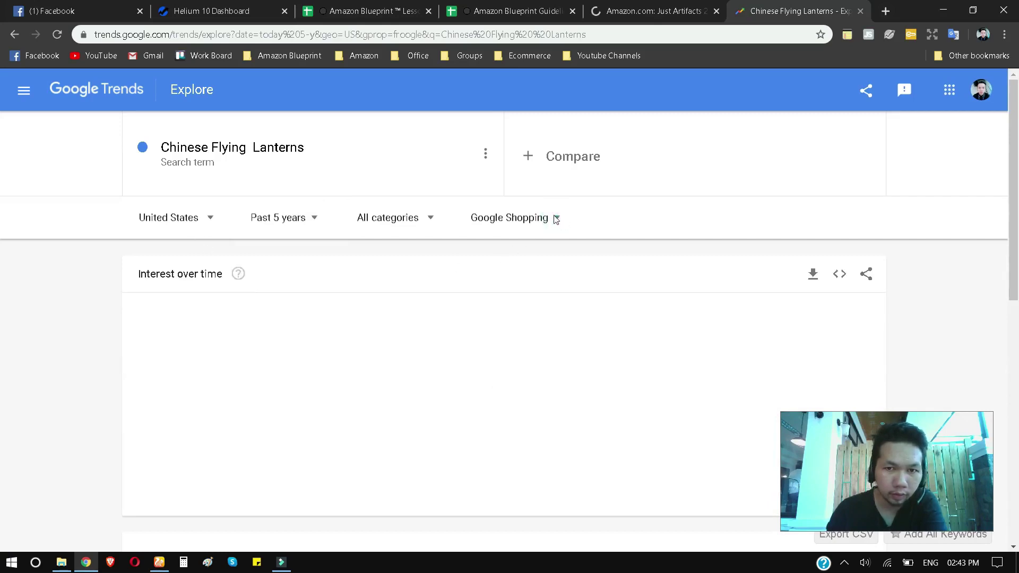
{"action": "left_click", "coordinate": [511, 263]}
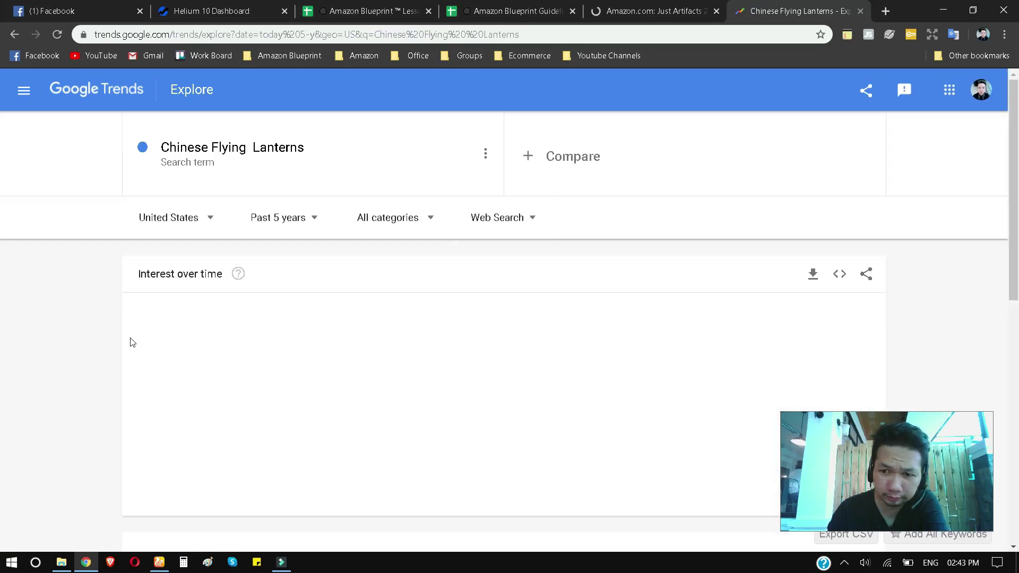
- Set the time range of the Chinese Flying Lanterns trend to Past 12 months
{"action": "scroll", "coordinate": [340, 382], "scroll_direction": "down", "scroll_amount": 1}
{"action": "left_click", "coordinate": [315, 154]}
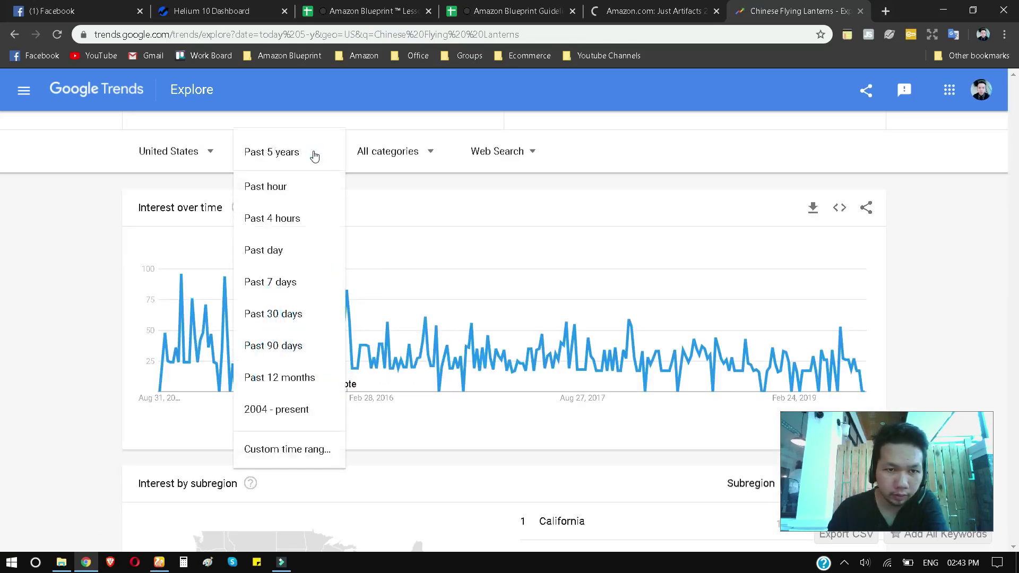
{"action": "left_click", "coordinate": [301, 377]}
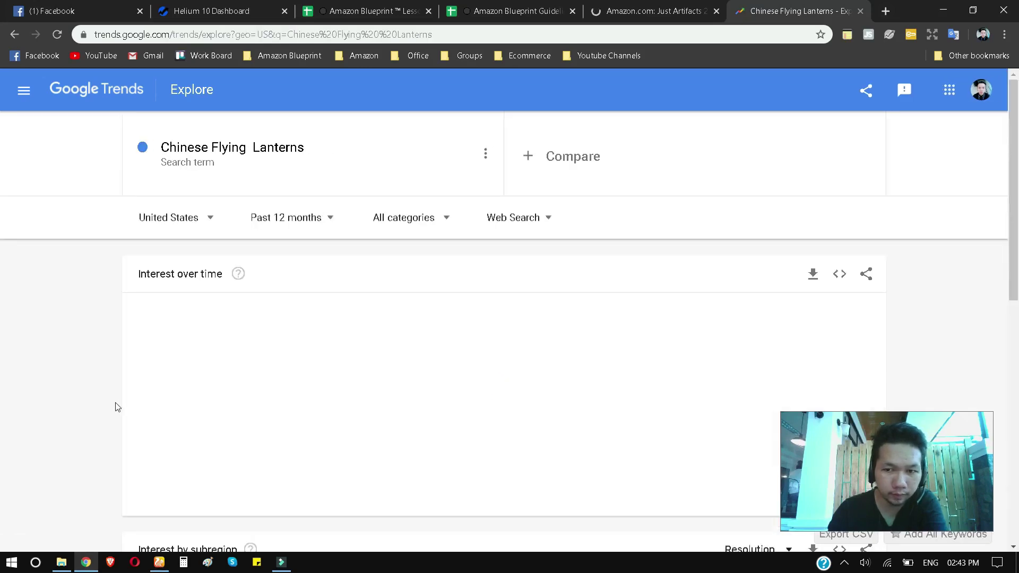
- Examine the interest over time, interest by subregion and related topics for Chinese Flying Lanterns
{"action": "scroll", "coordinate": [127, 409], "scroll_direction": "down", "scroll_amount": 2}
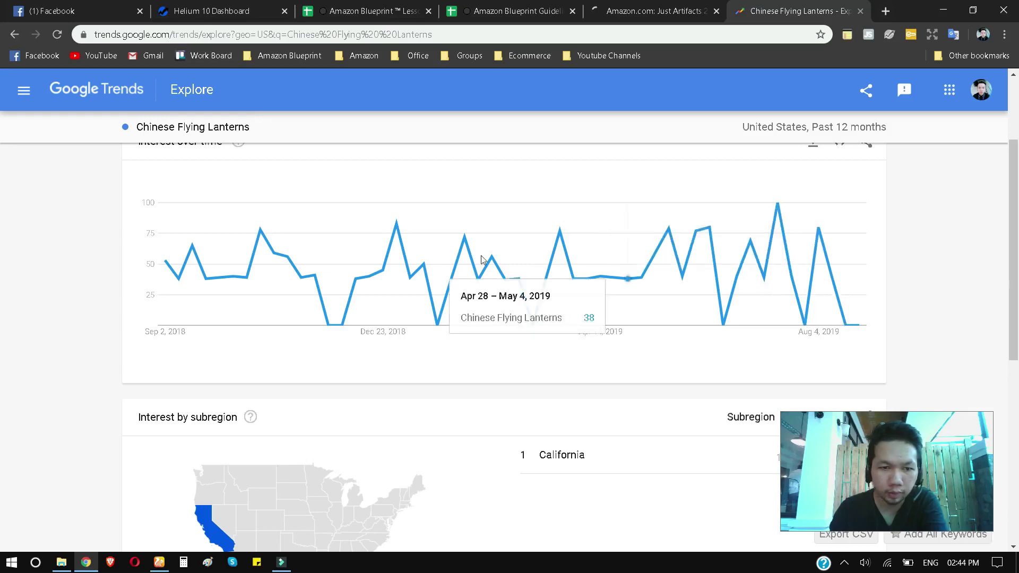
{"action": "scroll", "coordinate": [413, 316], "scroll_direction": "down", "scroll_amount": 3}
{"action": "scroll", "coordinate": [212, 385], "scroll_direction": "up", "scroll_amount": 4}
{"action": "scroll", "coordinate": [257, 395], "scroll_direction": "down", "scroll_amount": 7}
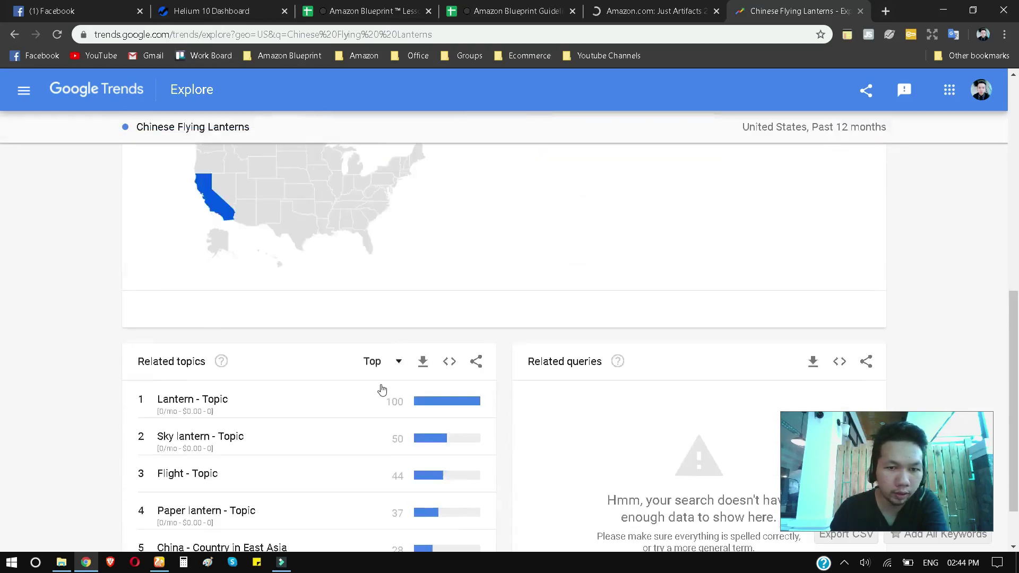
{"action": "scroll", "coordinate": [382, 386], "scroll_direction": "up", "scroll_amount": 2}
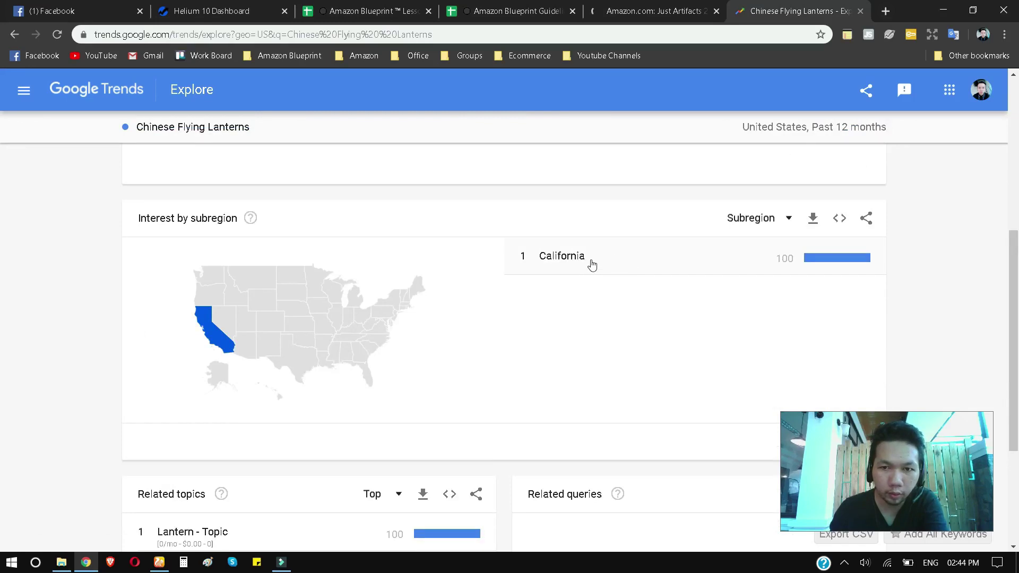
{"action": "scroll", "coordinate": [539, 391], "scroll_direction": "up", "scroll_amount": 4}
{"action": "scroll", "coordinate": [520, 412], "scroll_direction": "down", "scroll_amount": 7}
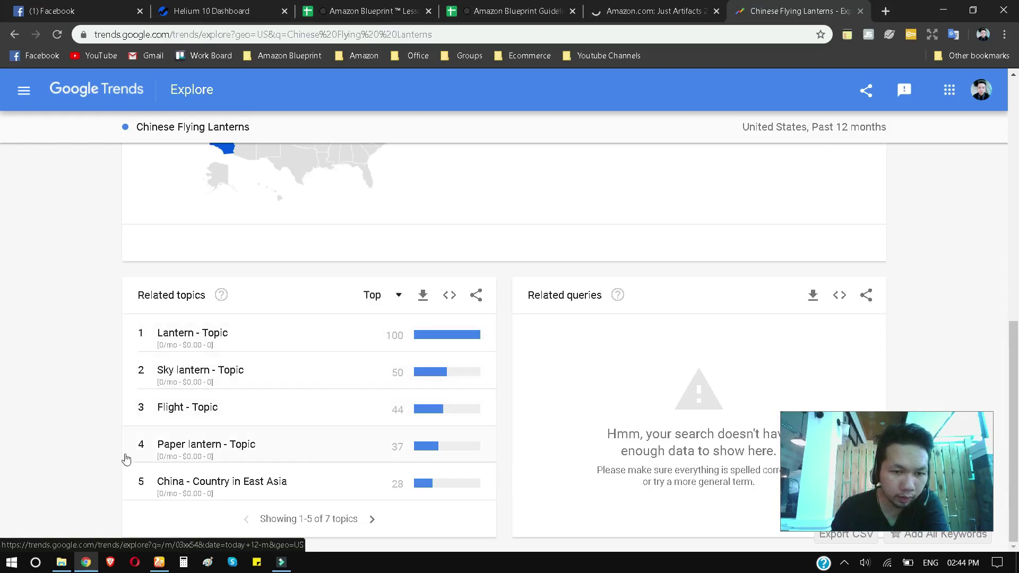
{"action": "scroll", "coordinate": [254, 357], "scroll_direction": "up", "scroll_amount": 8}
{"action": "scroll", "coordinate": [254, 357], "scroll_direction": "up", "scroll_amount": 2}
- Return to the Amazon Blueprint Guidelines sheet and review the Chinese Flying Sky Lanterns row
{"action": "left_click", "coordinate": [533, 5]}
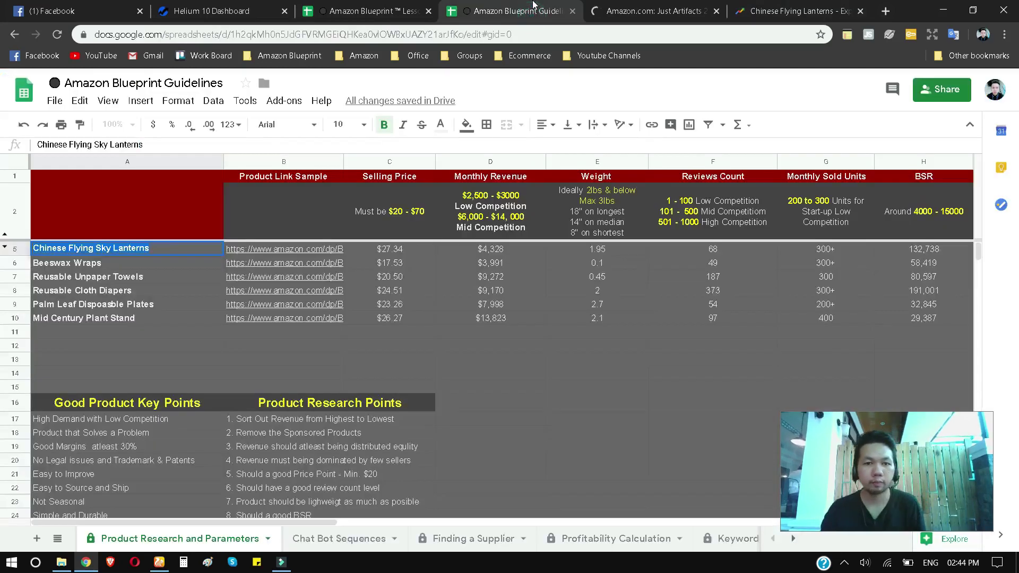
{"action": "left_click", "coordinate": [512, 373]}
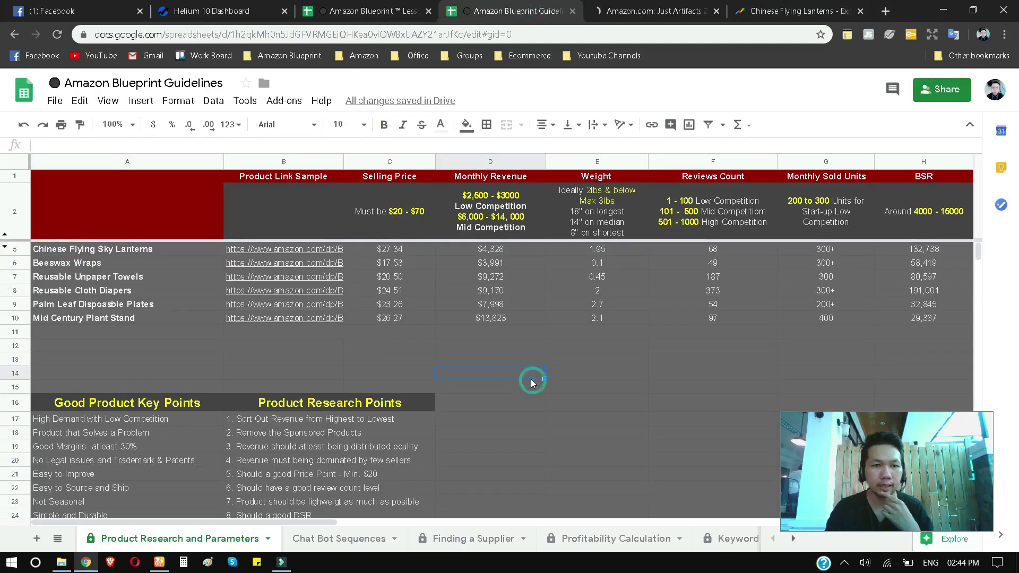
{"action": "left_click", "coordinate": [20, 248]}
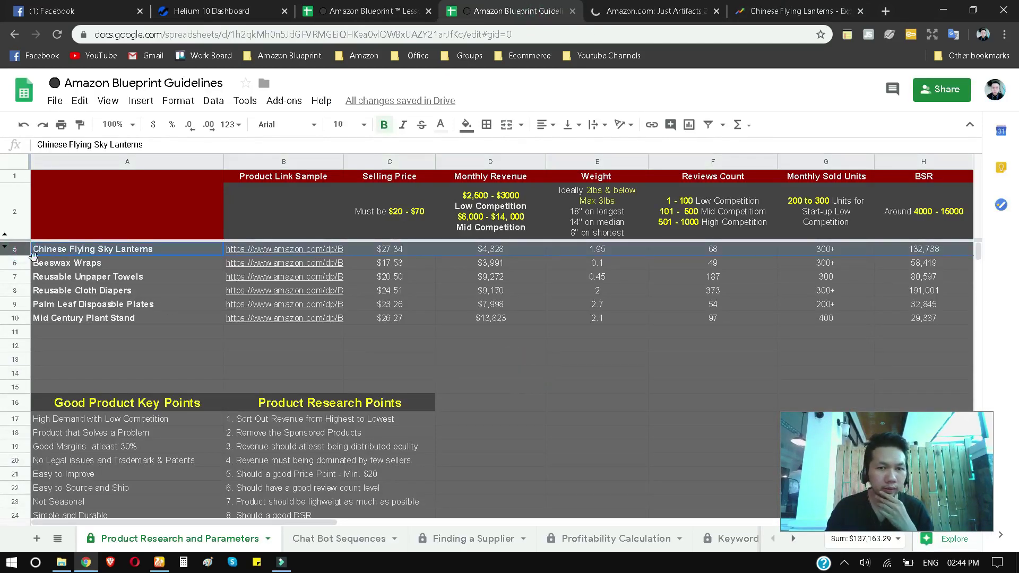
{"action": "left_click", "coordinate": [533, 366]}
- Close the Google Trends page and open the Helium 10 extension on the Just Artifacts lantern listing
{"action": "left_click", "coordinate": [796, 12]}
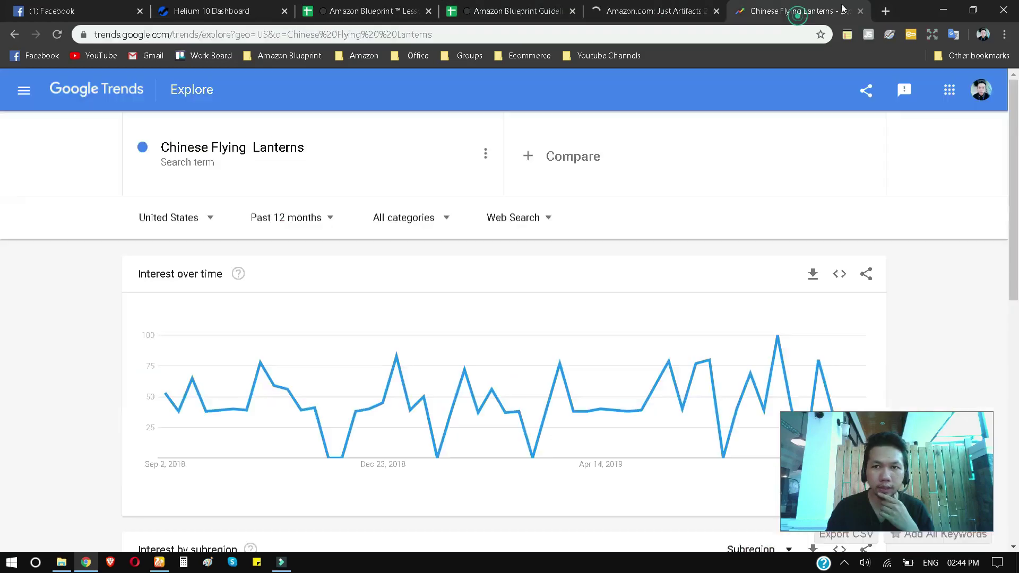
{"action": "left_click", "coordinate": [860, 12]}
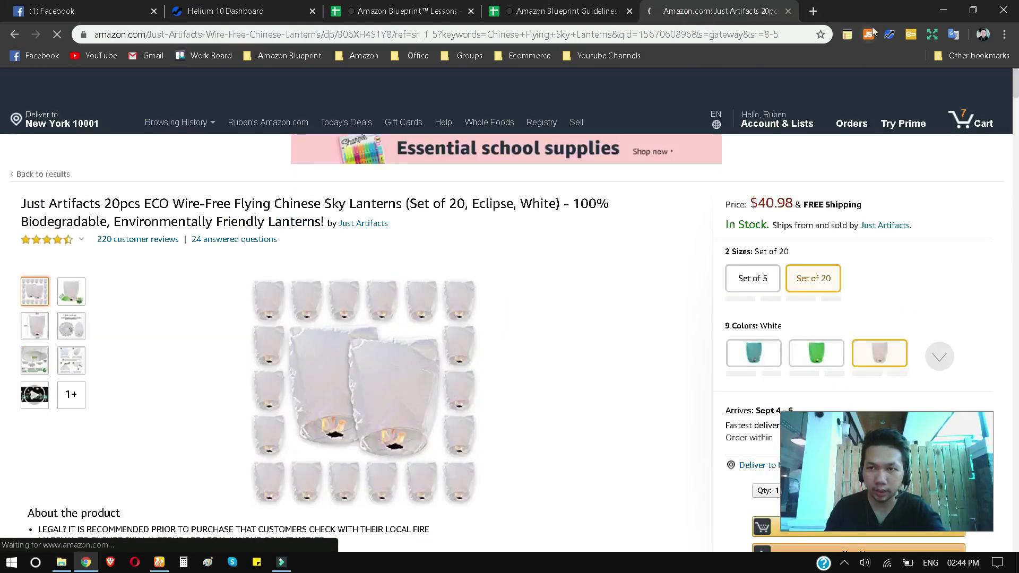
{"action": "left_click", "coordinate": [889, 35]}
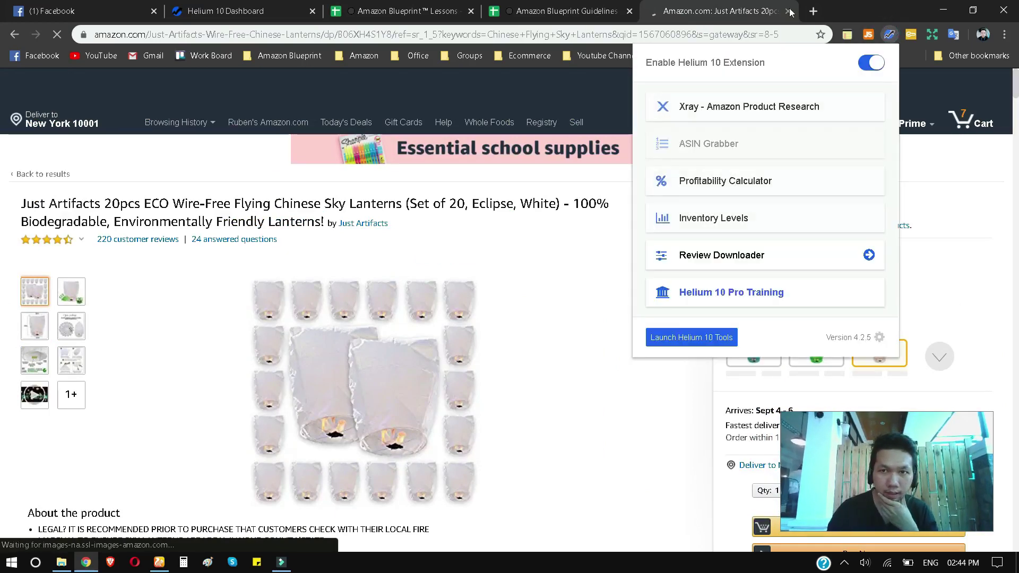
- Open amazon.com in a new browser tab
{"action": "left_click", "coordinate": [813, 11]}
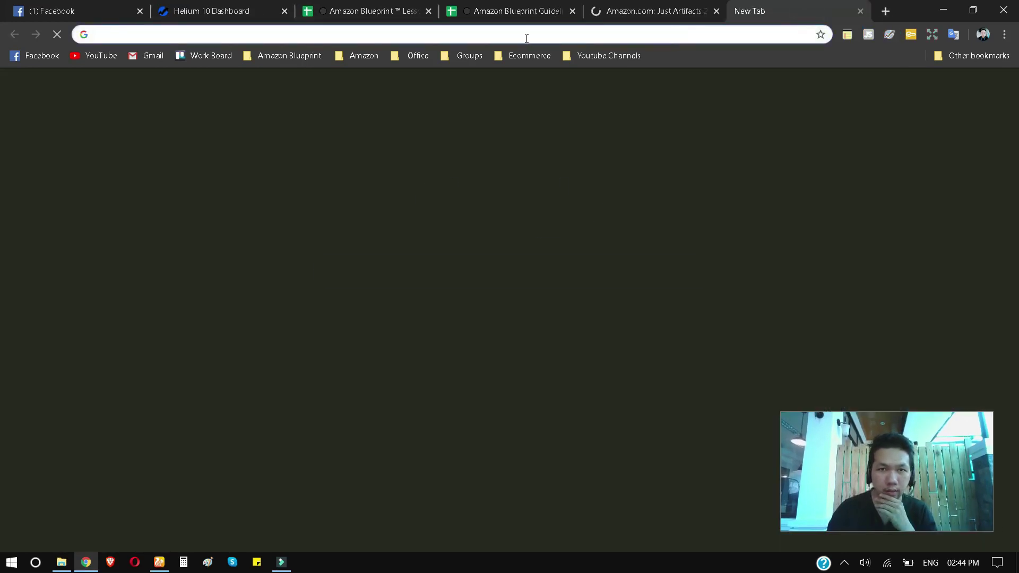
{"action": "type", "text": "sama"}
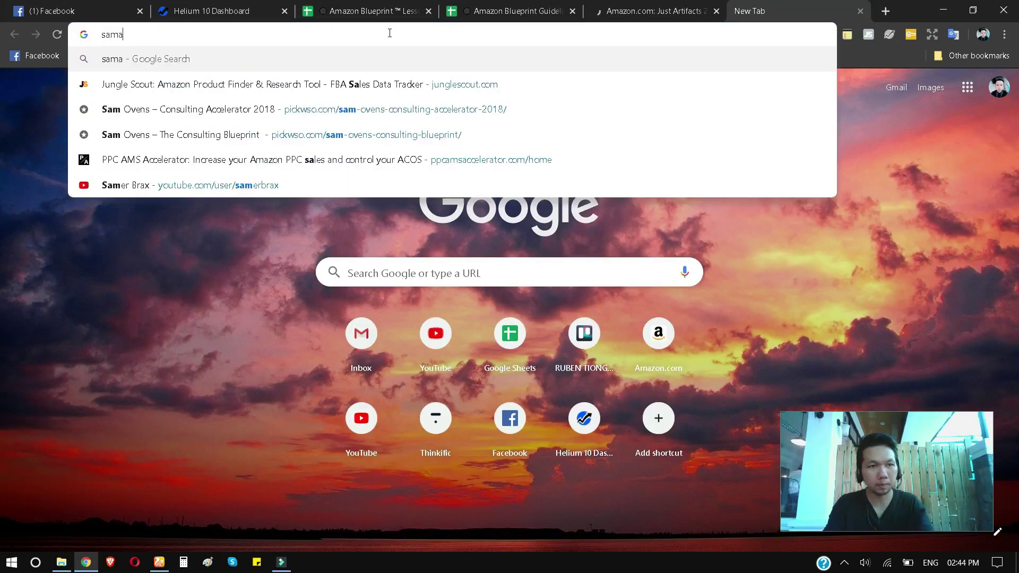
{"action": "key", "text": "Return"}
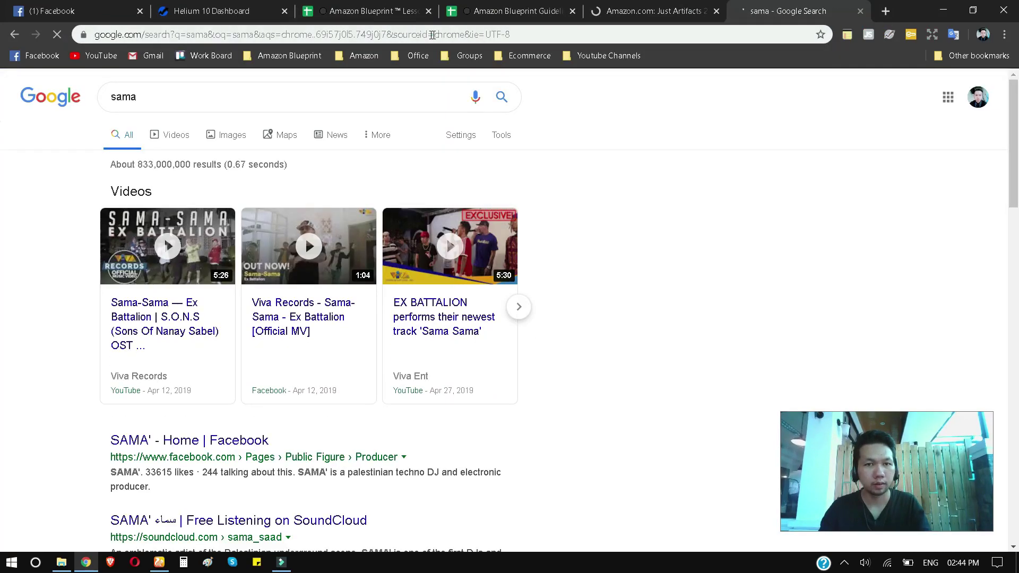
{"action": "left_click", "coordinate": [433, 35]}
{"action": "type", "text": "amazon.com"}
{"action": "key", "text": "Return"}
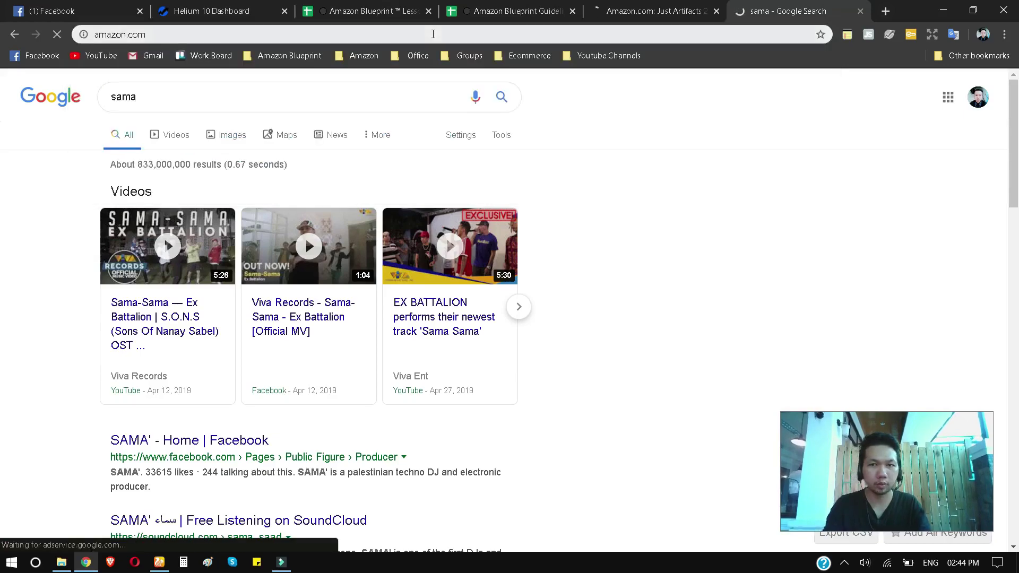
{"action": "left_click", "coordinate": [649, 8]}
{"action": "left_click", "coordinate": [805, 6]}
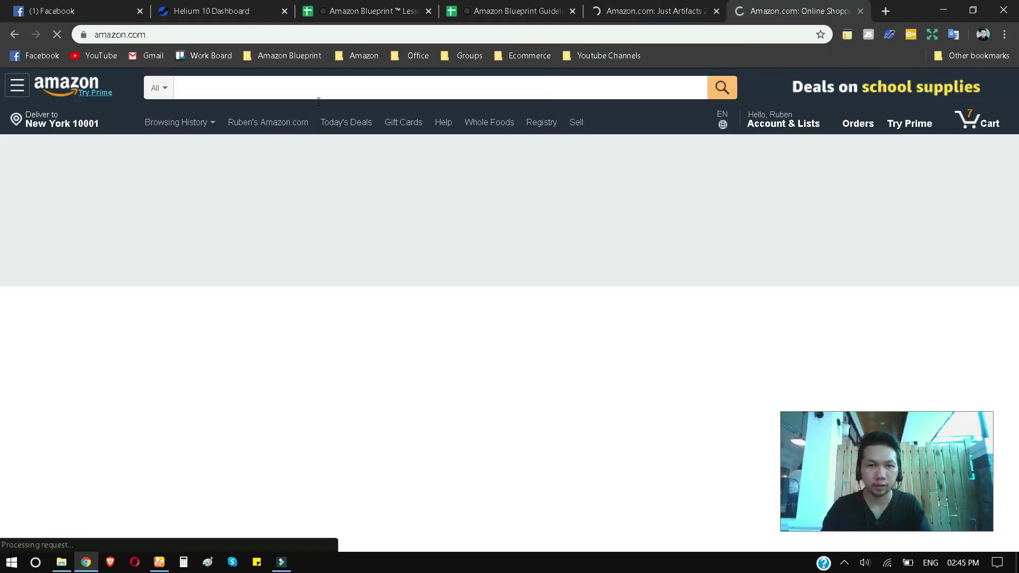
- Search Amazon for "chinese sky lanterns" using the matching search suggestion
{"action": "left_click", "coordinate": [329, 94]}
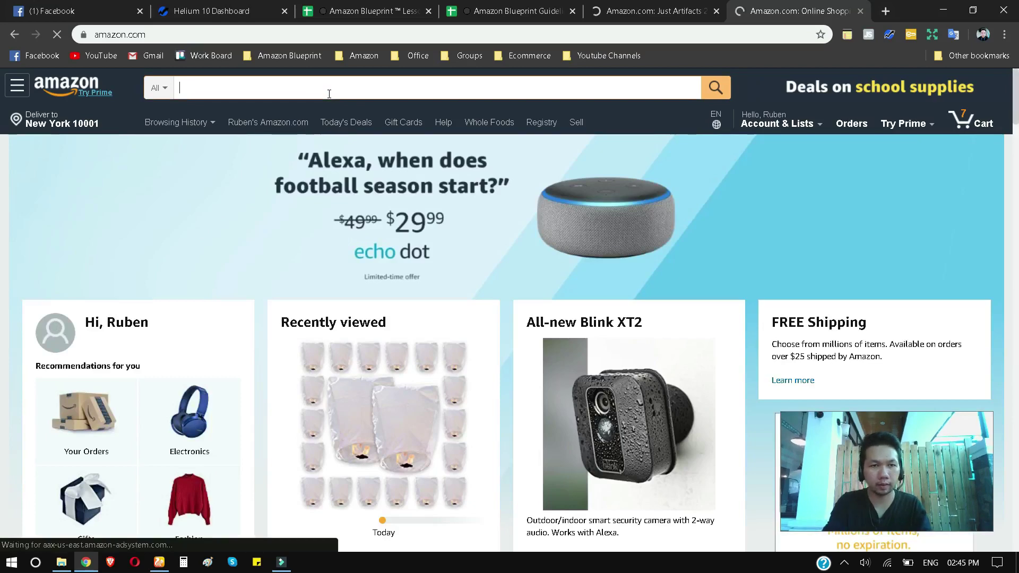
{"action": "type", "text": "Chinese"}
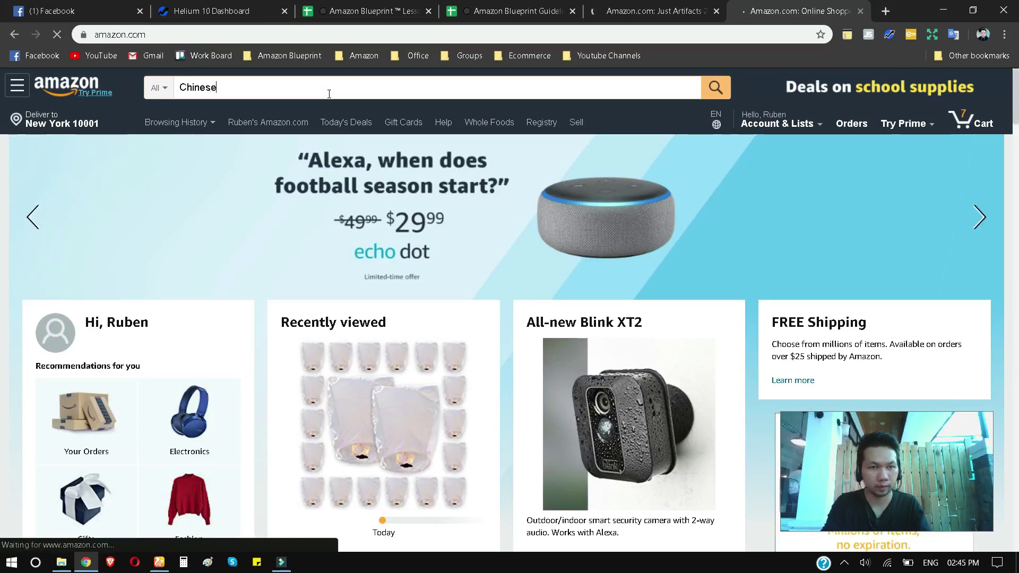
{"action": "type", "text": " Sky Lan"}
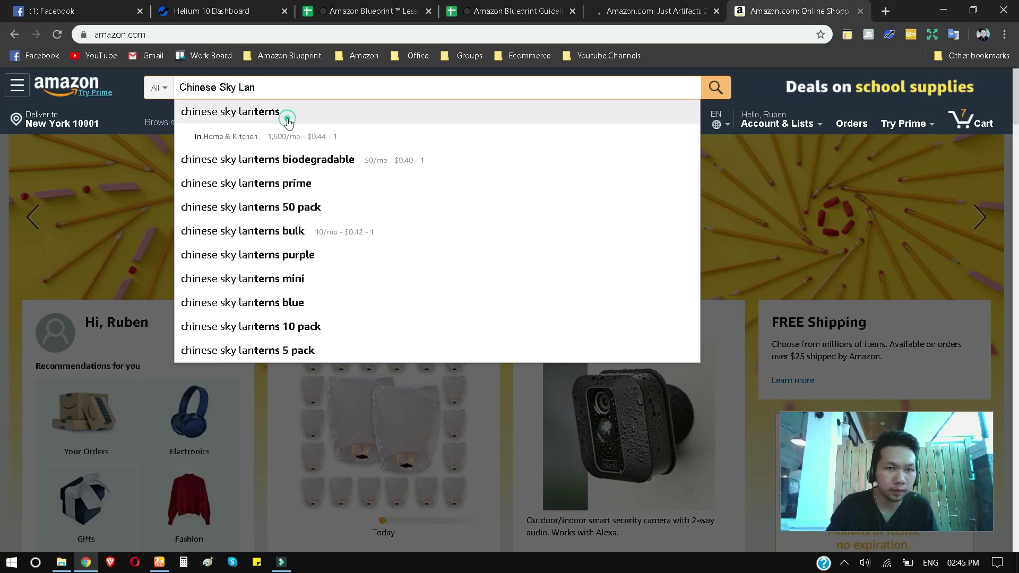
{"action": "left_click", "coordinate": [288, 122]}
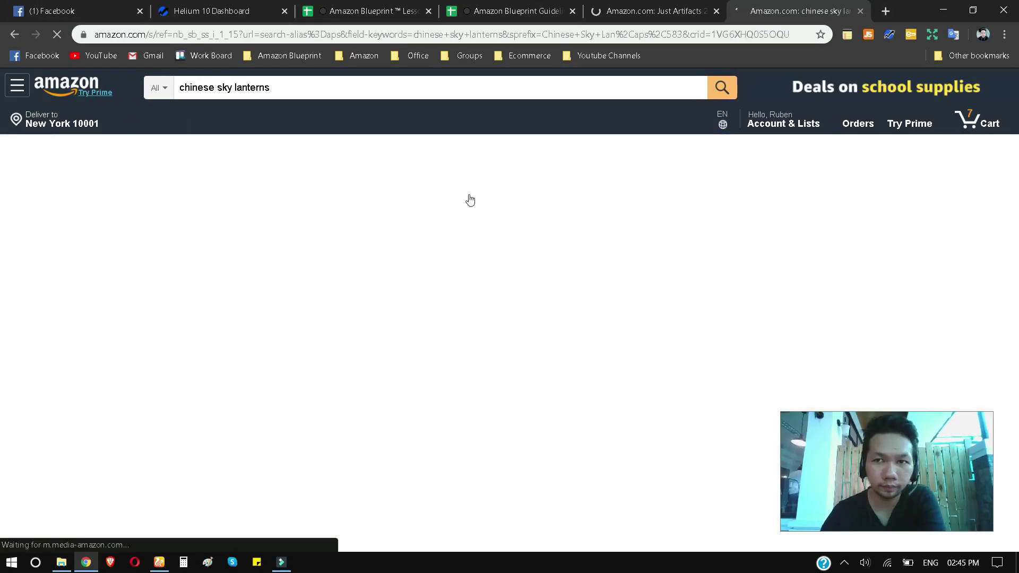
- Browse the Chinese sky lantern search results, looking at the listings' prices, ratings and review counts
{"action": "scroll", "coordinate": [444, 299], "scroll_direction": "down", "scroll_amount": 6}
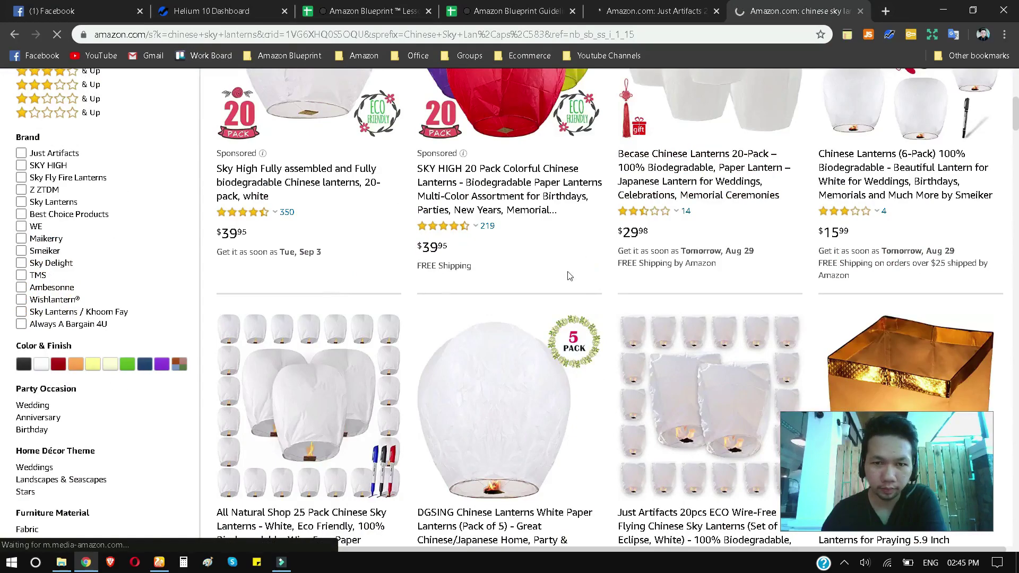
{"action": "scroll", "coordinate": [569, 275], "scroll_direction": "down", "scroll_amount": 2}
{"action": "scroll", "coordinate": [586, 291], "scroll_direction": "up", "scroll_amount": 5}
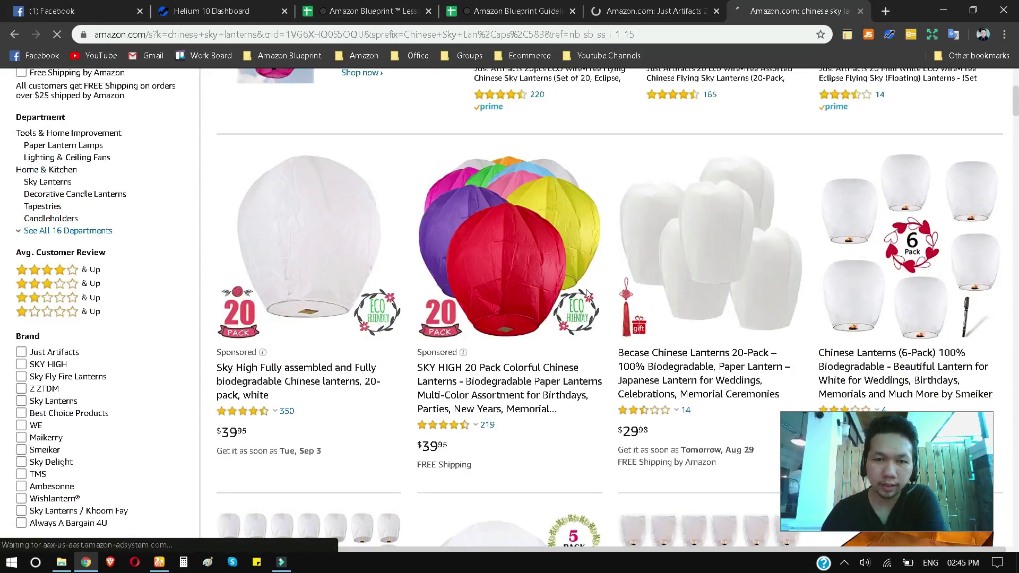
{"action": "scroll", "coordinate": [586, 292], "scroll_direction": "down", "scroll_amount": 6}
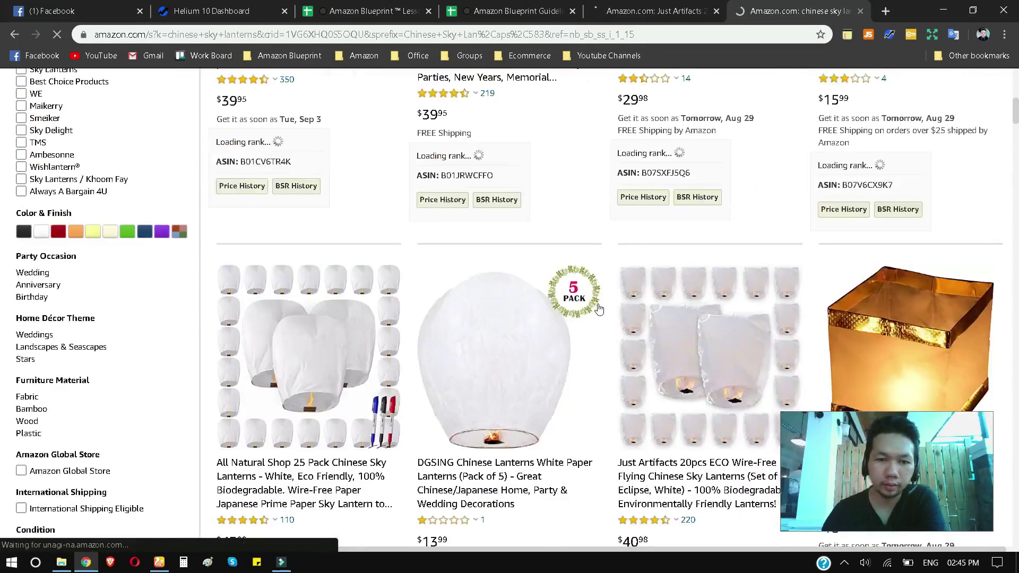
{"action": "scroll", "coordinate": [651, 291], "scroll_direction": "down", "scroll_amount": 4}
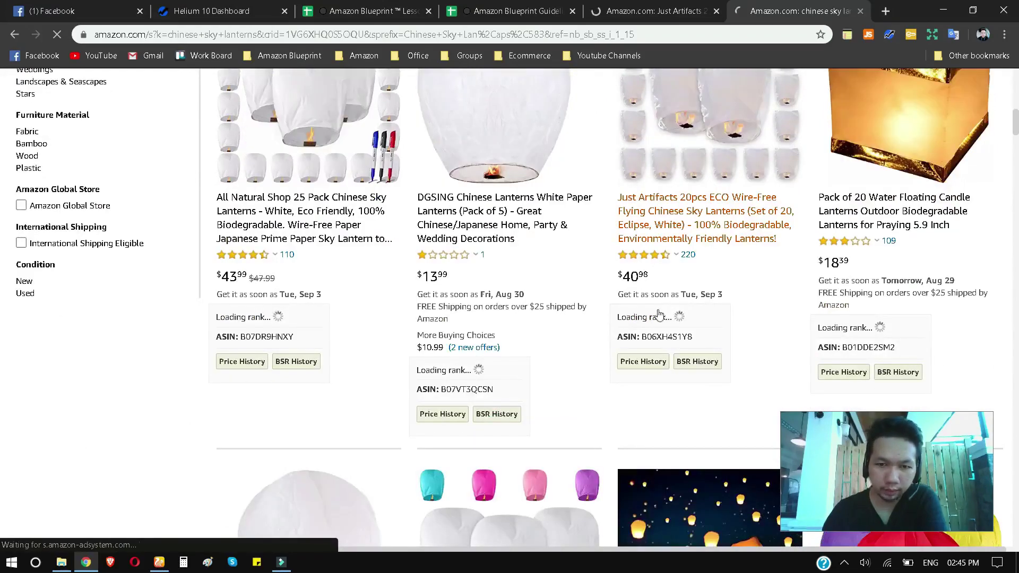
{"action": "scroll", "coordinate": [663, 311], "scroll_direction": "down", "scroll_amount": 3}
{"action": "scroll", "coordinate": [663, 311], "scroll_direction": "down", "scroll_amount": 3}
{"action": "scroll", "coordinate": [663, 311], "scroll_direction": "up", "scroll_amount": 15}
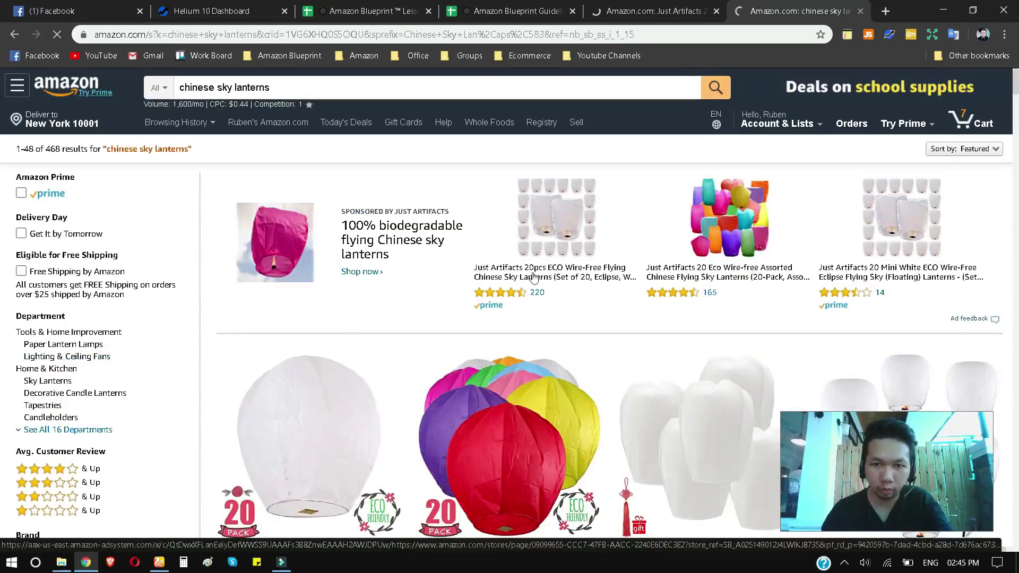
- Run Helium 10 Xray on the lantern search results and sort the products by revenue from highest to lowest
{"action": "left_click", "coordinate": [889, 35]}
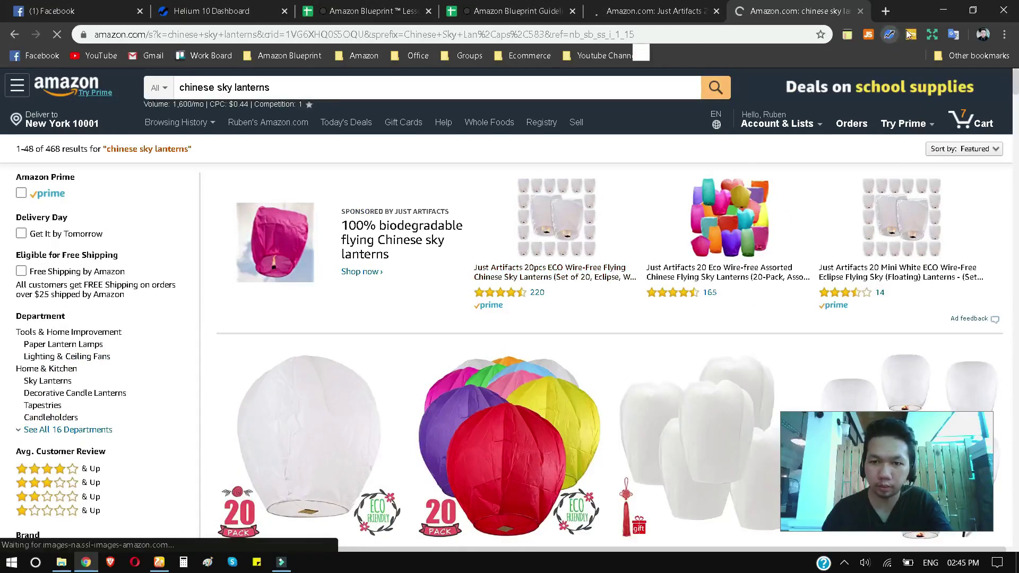
{"action": "left_click", "coordinate": [771, 106]}
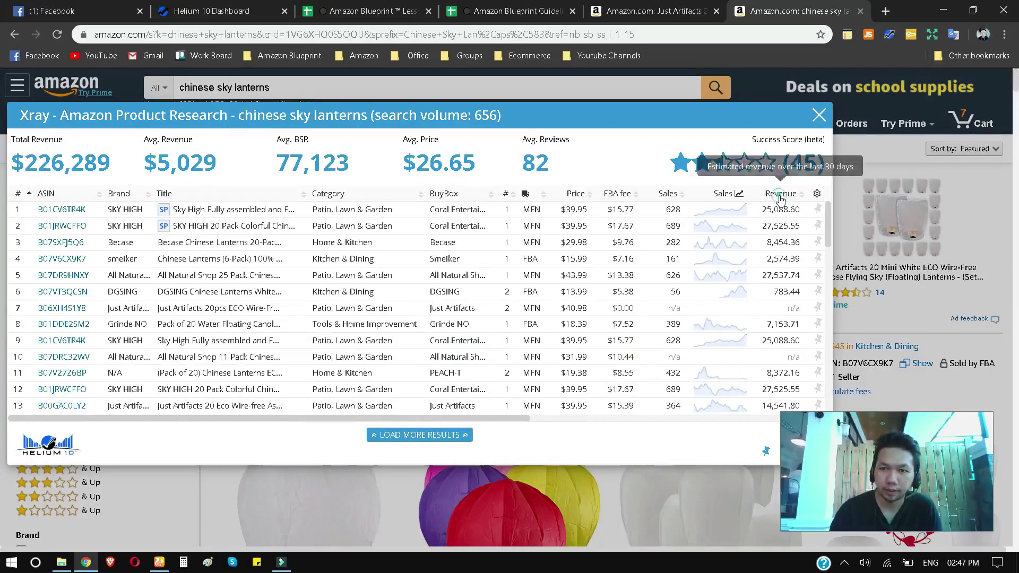
{"action": "left_click", "coordinate": [779, 194]}
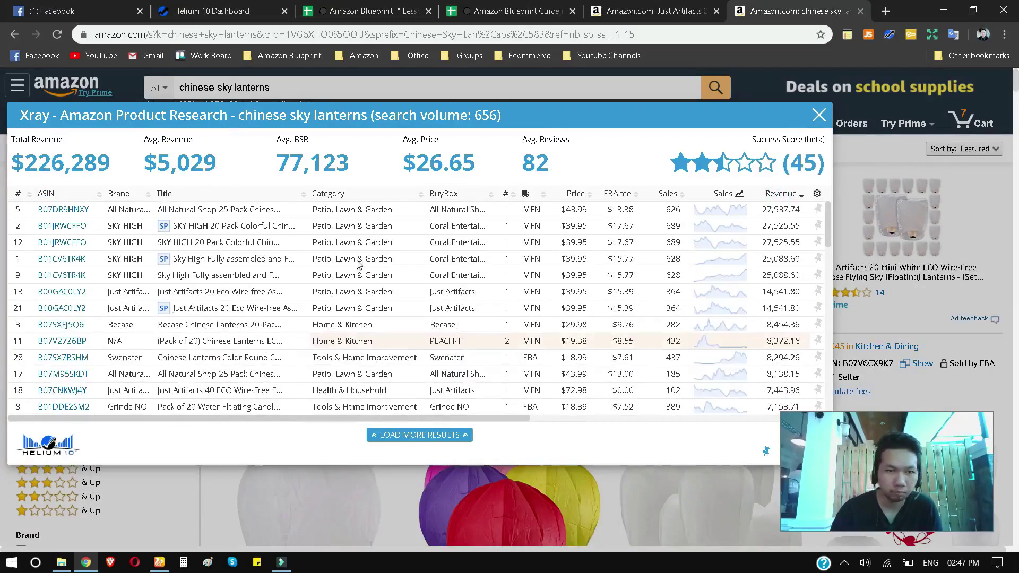
- Remove the sponsored products near the top of the Xray results, starting with the SKY HIGH 20 Pack listing
{"action": "left_click", "coordinate": [19, 227]}
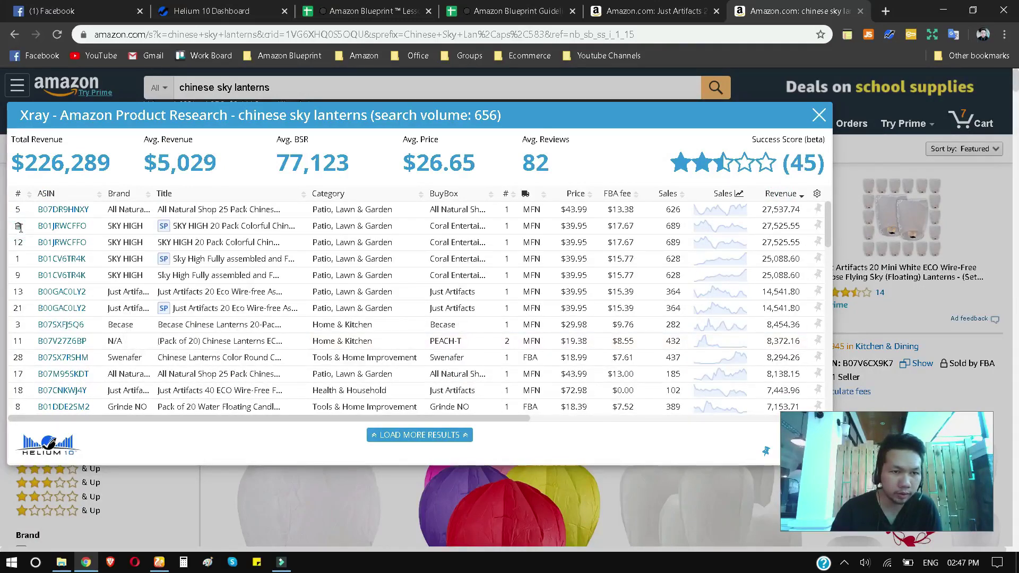
{"action": "left_click", "coordinate": [18, 227]}
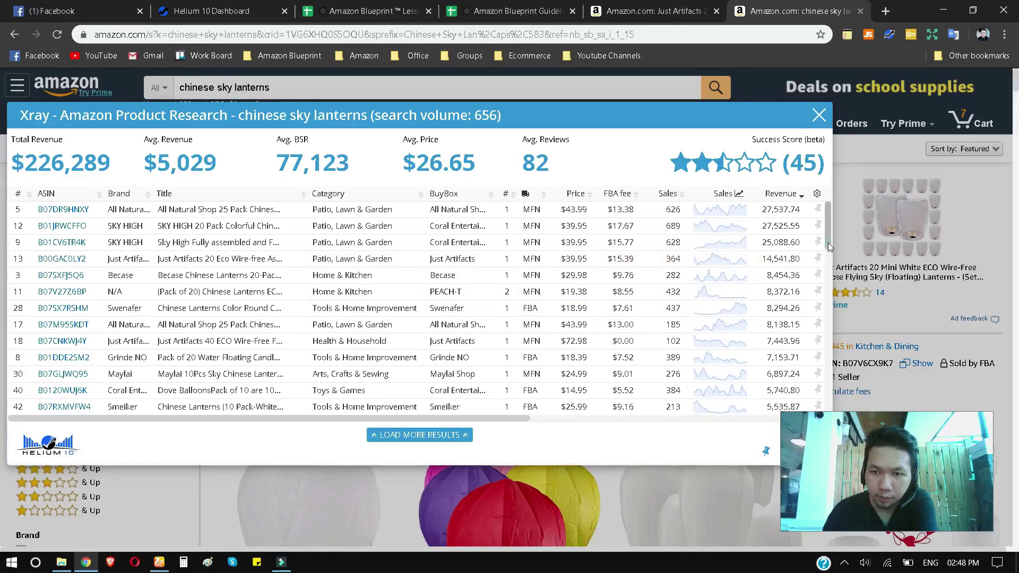
- Examine how revenue, sales and prices are distributed among the lantern sellers in the Xray results and preview the top listings
{"action": "left_click_drag", "start_coordinate": [826, 244], "coordinate": [826, 214]}
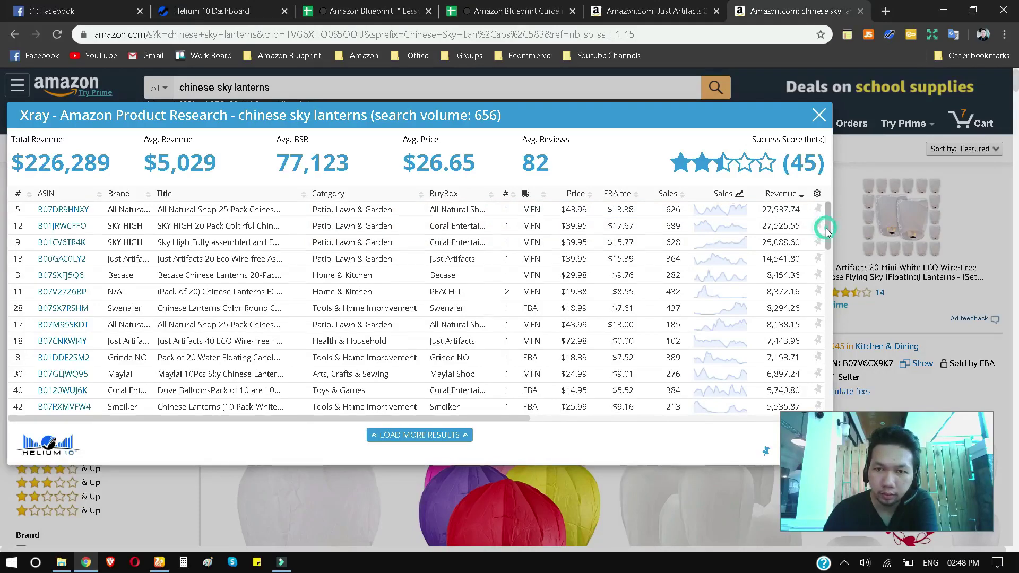
{"action": "scroll", "coordinate": [826, 228], "scroll_direction": "down", "scroll_amount": 2}
{"action": "scroll", "coordinate": [832, 218], "scroll_direction": "up", "scroll_amount": 1}
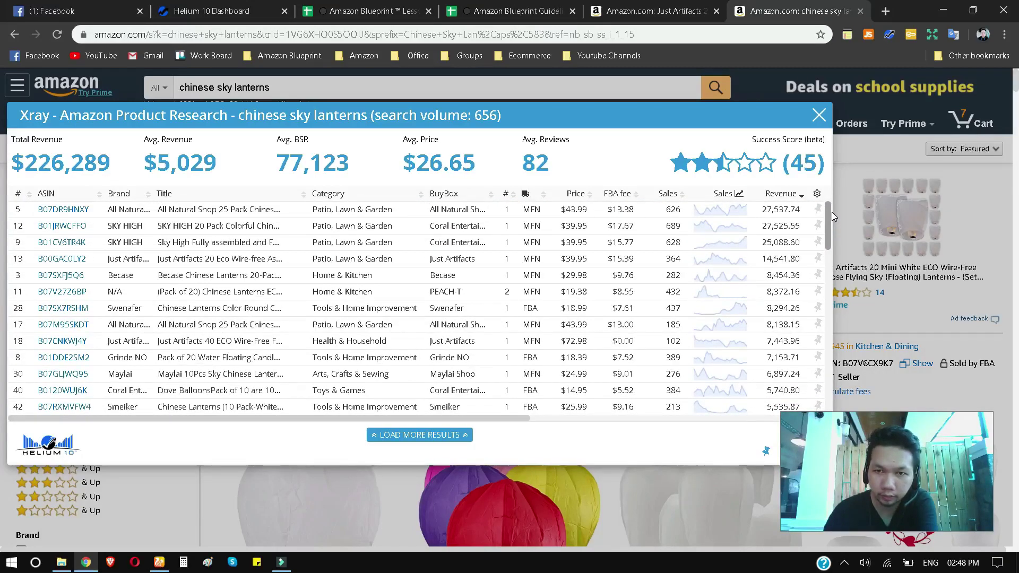
{"action": "scroll", "coordinate": [833, 219], "scroll_direction": "down", "scroll_amount": 3}
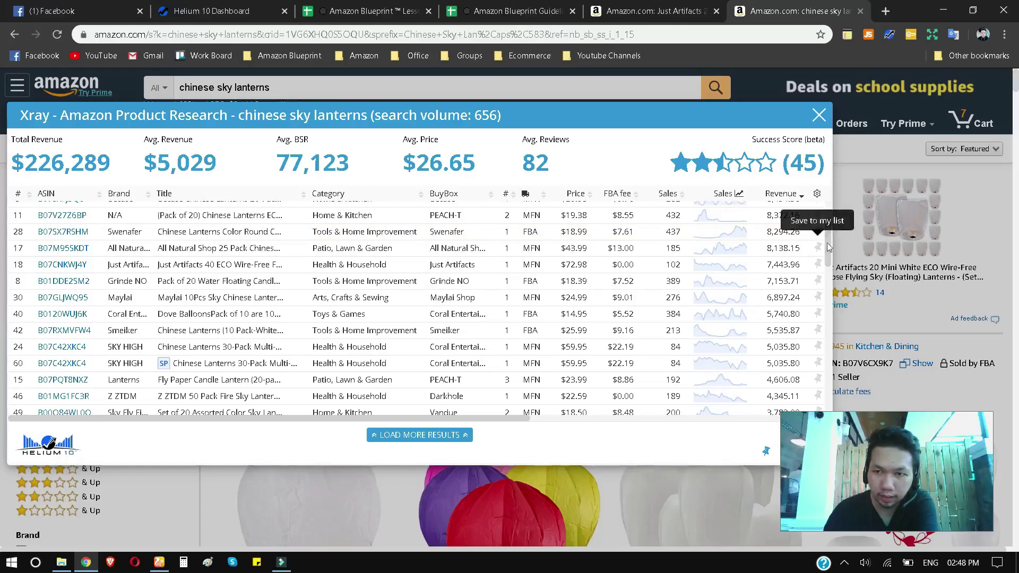
{"action": "left_click_drag", "start_coordinate": [829, 241], "coordinate": [828, 201]}
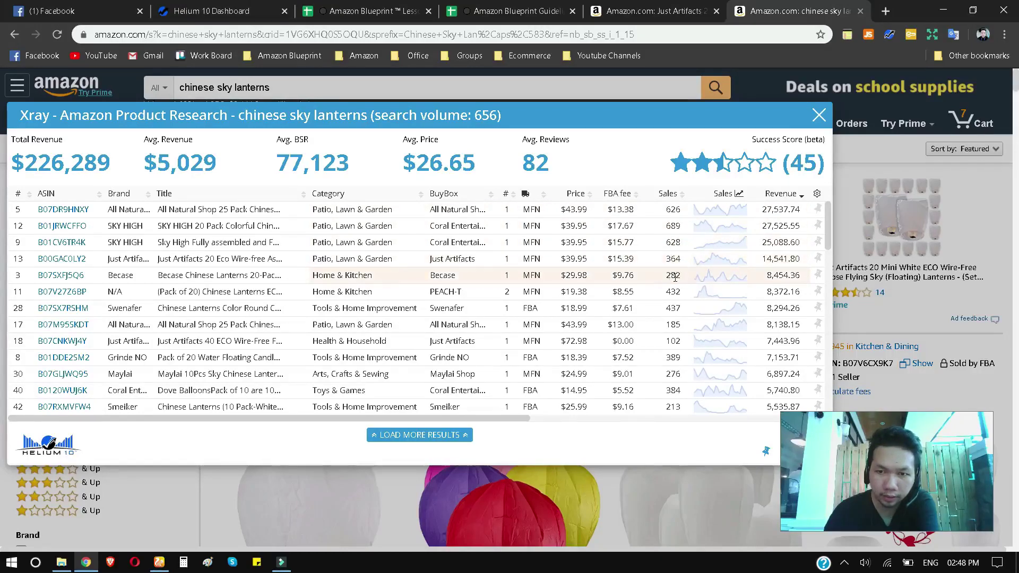
{"action": "left_click_drag", "start_coordinate": [829, 251], "coordinate": [830, 284]}
{"action": "scroll", "coordinate": [823, 308], "scroll_direction": "down", "scroll_amount": 1}
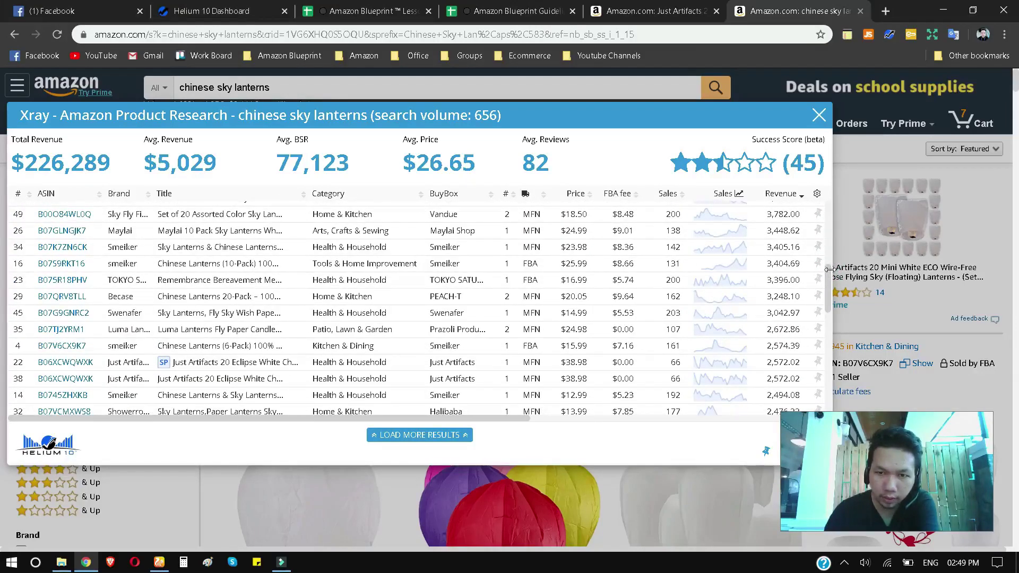
{"action": "mouse_move", "coordinate": [828, 273]}
{"action": "left_mouse_down"}
{"action": "mouse_move", "coordinate": [830, 296]}
{"action": "mouse_move", "coordinate": [823, 274]}
{"action": "left_mouse_up"}
{"action": "scroll", "coordinate": [825, 300], "scroll_direction": "down", "scroll_amount": 3}
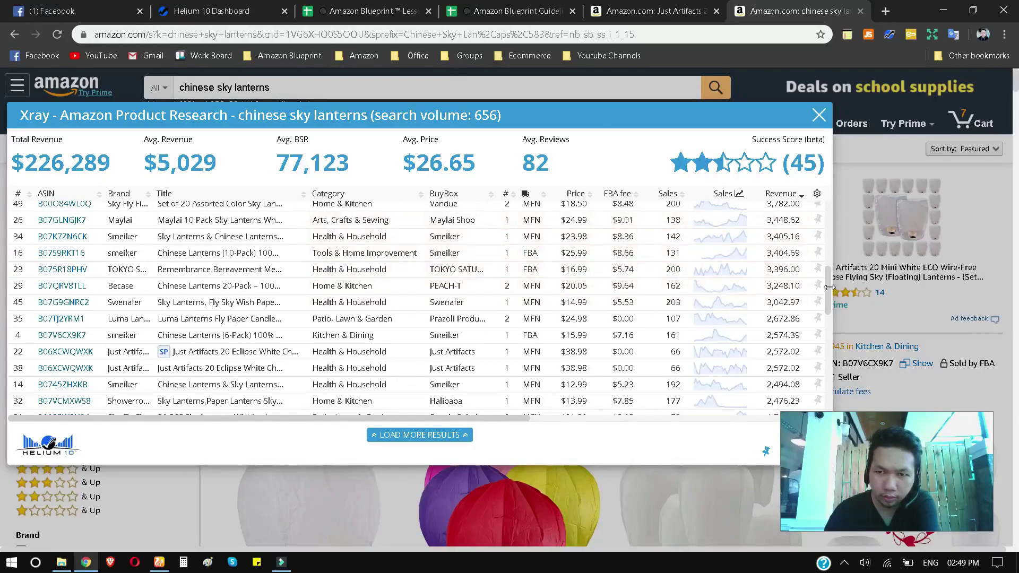
{"action": "left_click_drag", "start_coordinate": [827, 296], "coordinate": [815, 222]}
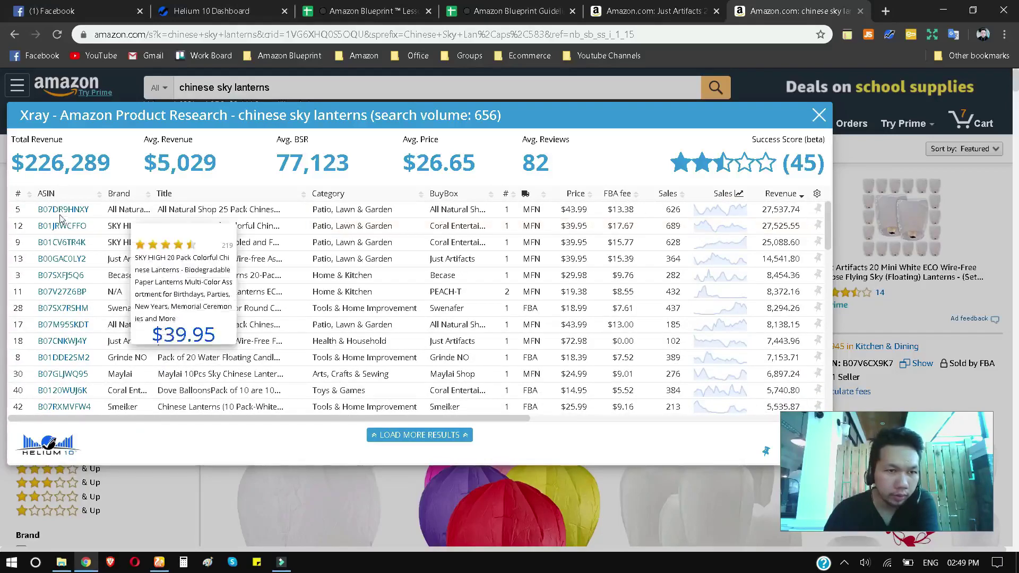
{"action": "mouse_move", "coordinate": [64, 212]}
{"action": "mouse_move", "coordinate": [71, 232]}
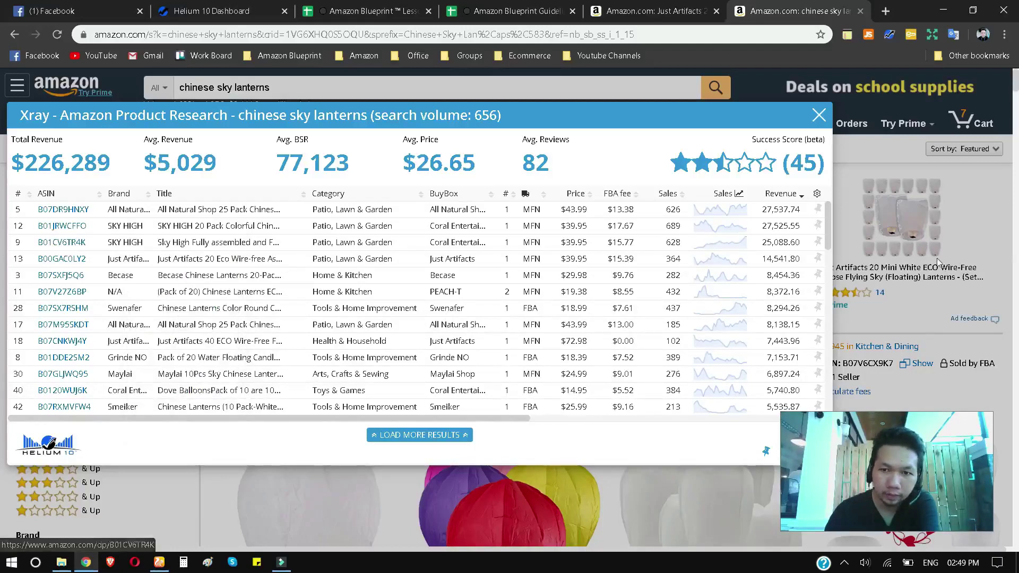
{"action": "left_click_drag", "start_coordinate": [829, 218], "coordinate": [833, 198]}
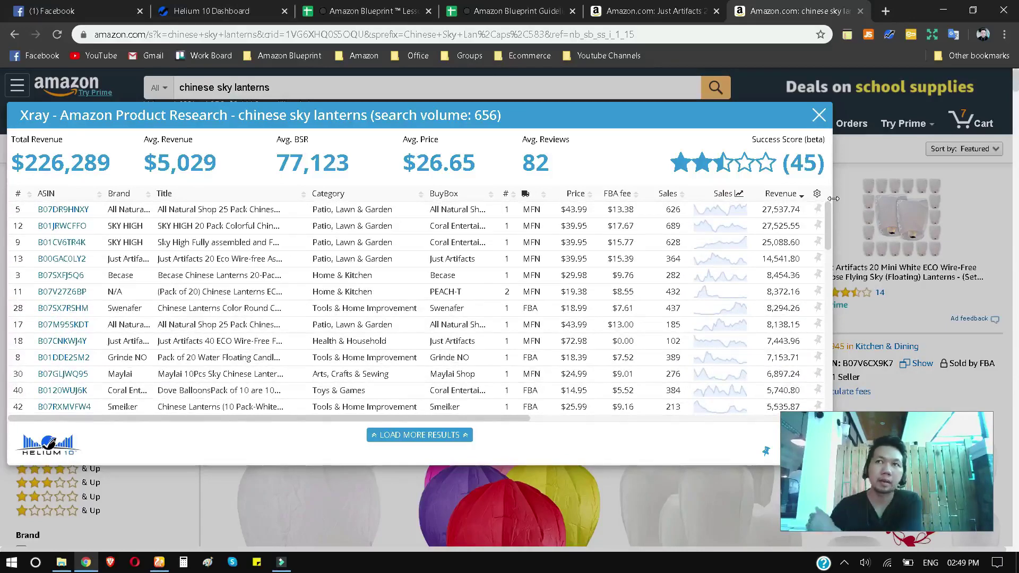
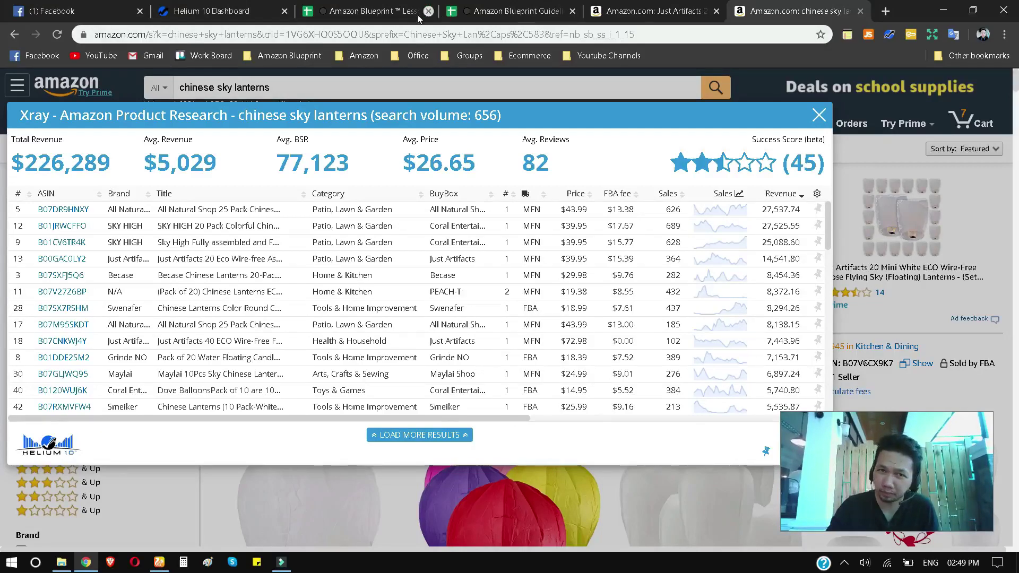
- Switch to the Amazon Blueprint Guidelines sheet and hide the Chinese Flying Sky Lanterns row
{"action": "left_click", "coordinate": [511, 16]}
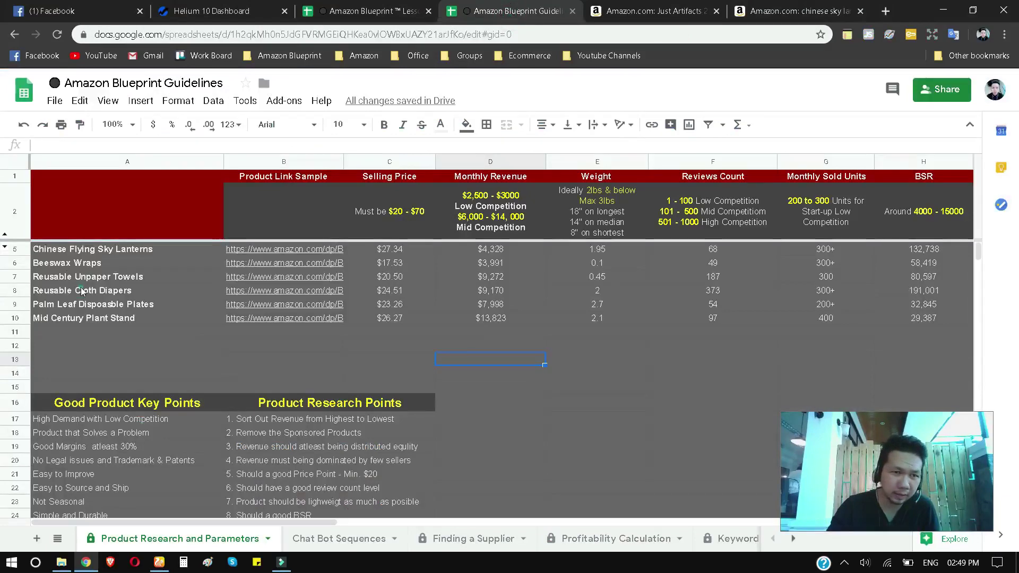
{"action": "left_click", "coordinate": [13, 247]}
{"action": "right_click", "coordinate": [13, 247]}
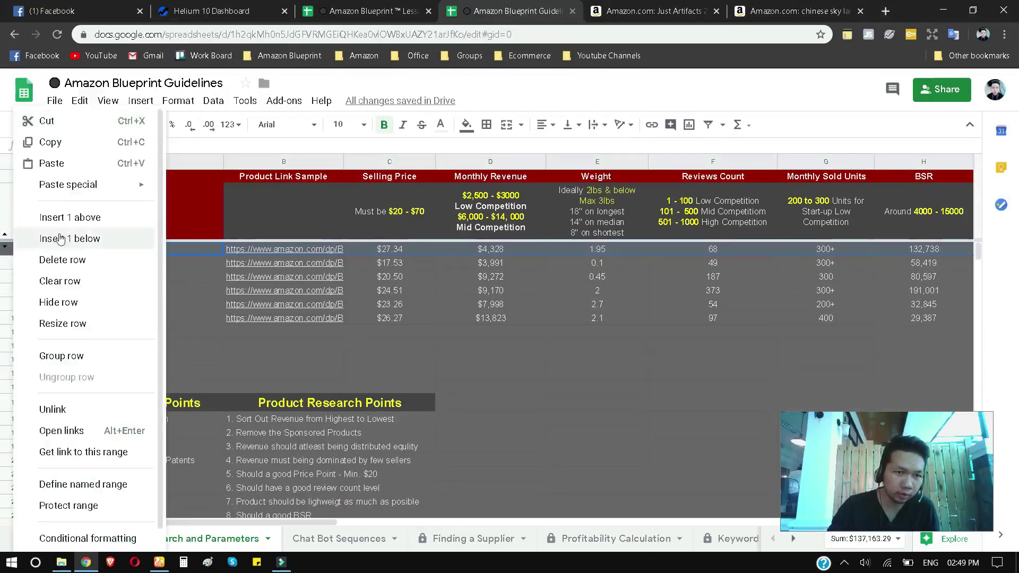
{"action": "left_click", "coordinate": [71, 301]}
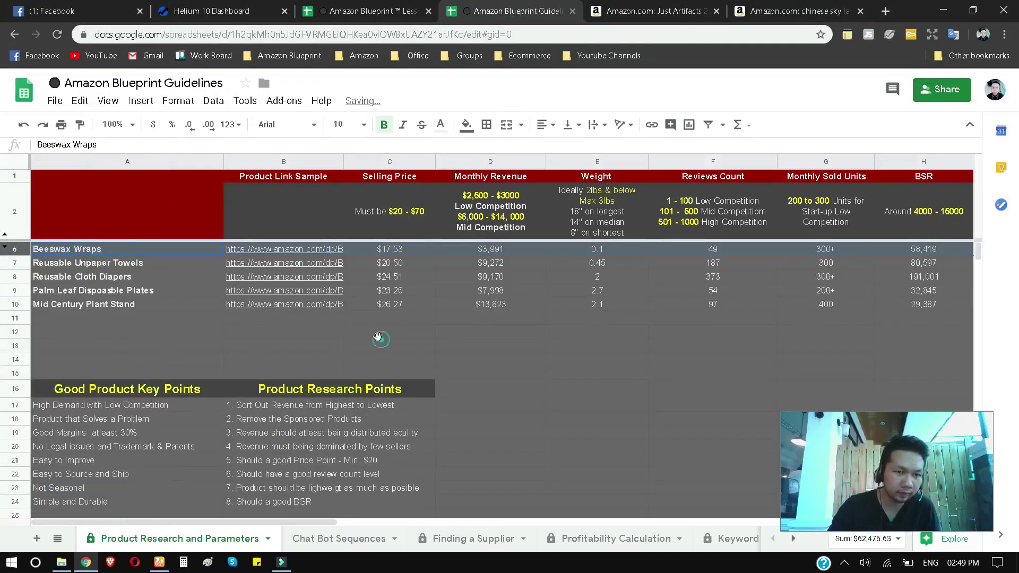
- Close the Just Artifacts listing and open the Beeswax Wraps product link from the guidelines sheet
{"action": "left_click", "coordinate": [99, 254]}
{"action": "double_click", "coordinate": [99, 253]}
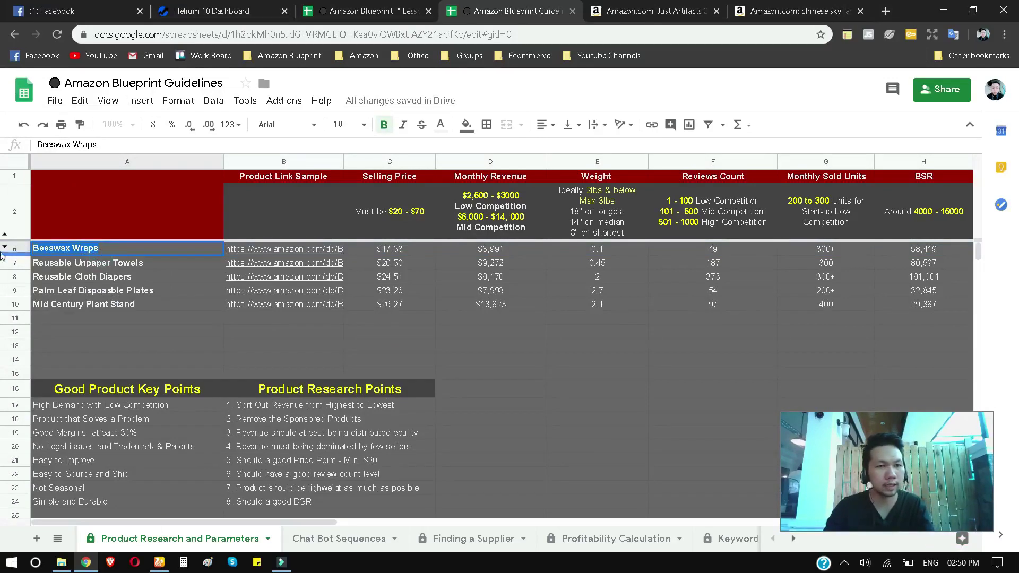
{"action": "left_click", "coordinate": [310, 253]}
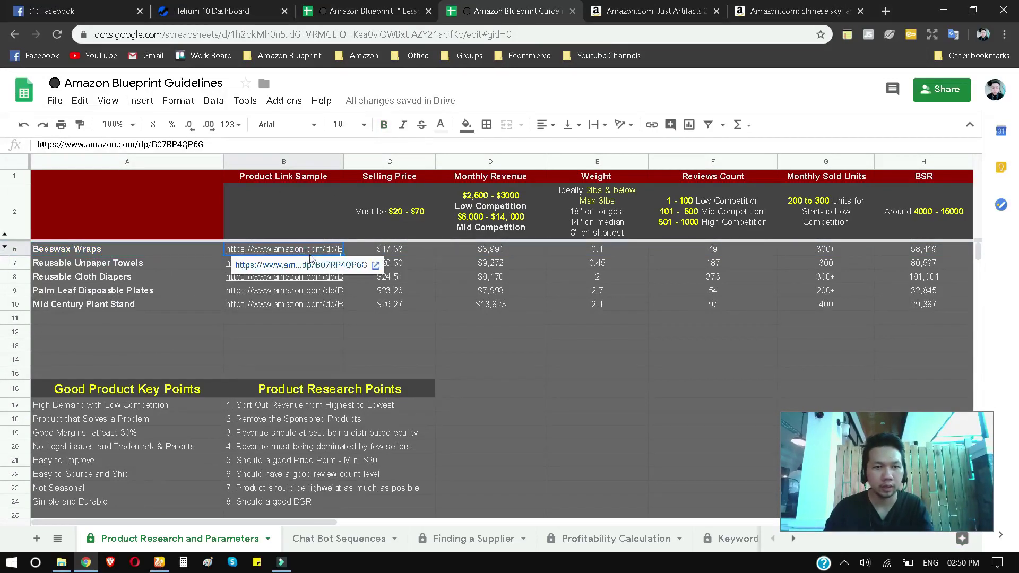
{"action": "left_click", "coordinate": [716, 11]}
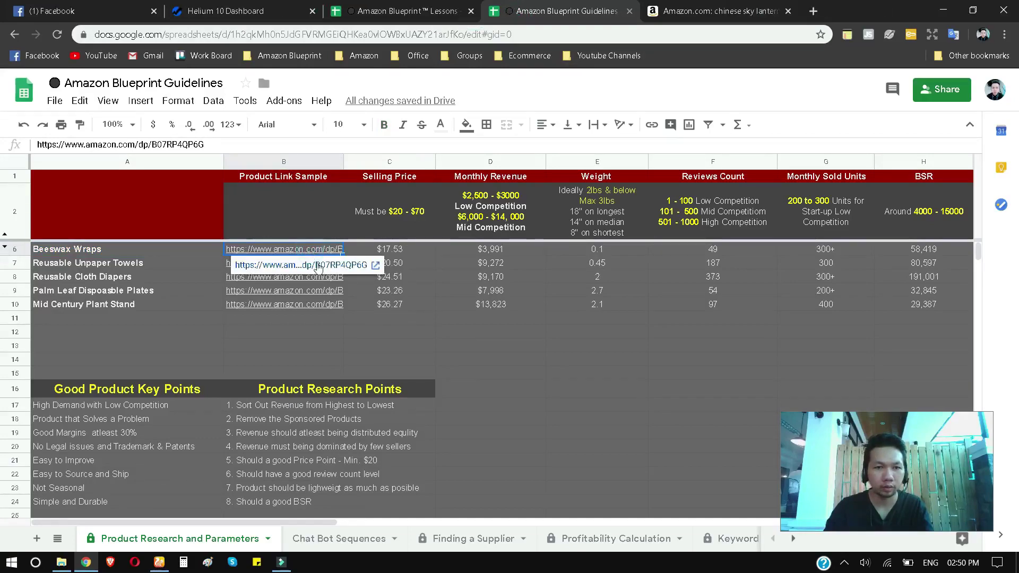
{"action": "left_click", "coordinate": [303, 262]}
- Close the Xray results on the Chinese sky lanterns page and return to the Amazon Blueprint Guidelines sheet
{"action": "key", "text": "ctrl+Tab"}
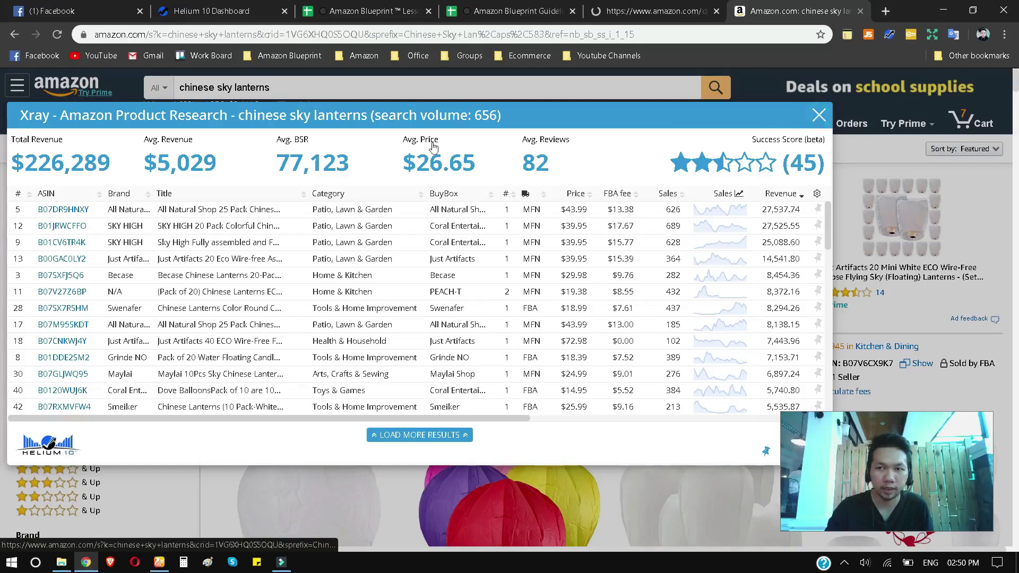
{"action": "left_click", "coordinate": [819, 117]}
{"action": "left_click", "coordinate": [496, 9]}
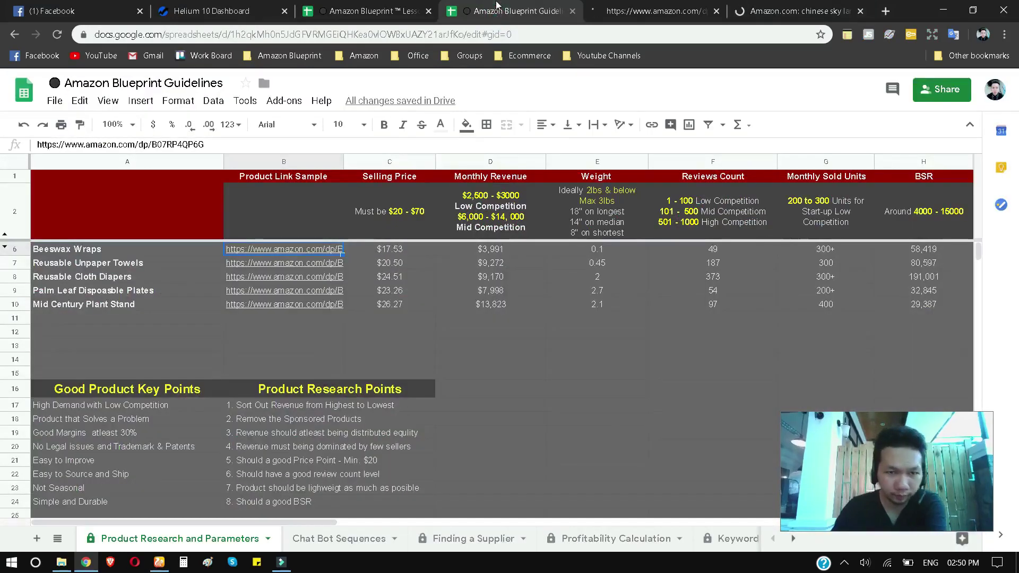
- Review the Beeswax Wraps row against the guideline criteria for price, revenue, weight, reviews, monthly sold units, BSR and dimension
{"action": "left_click", "coordinate": [609, 377]}
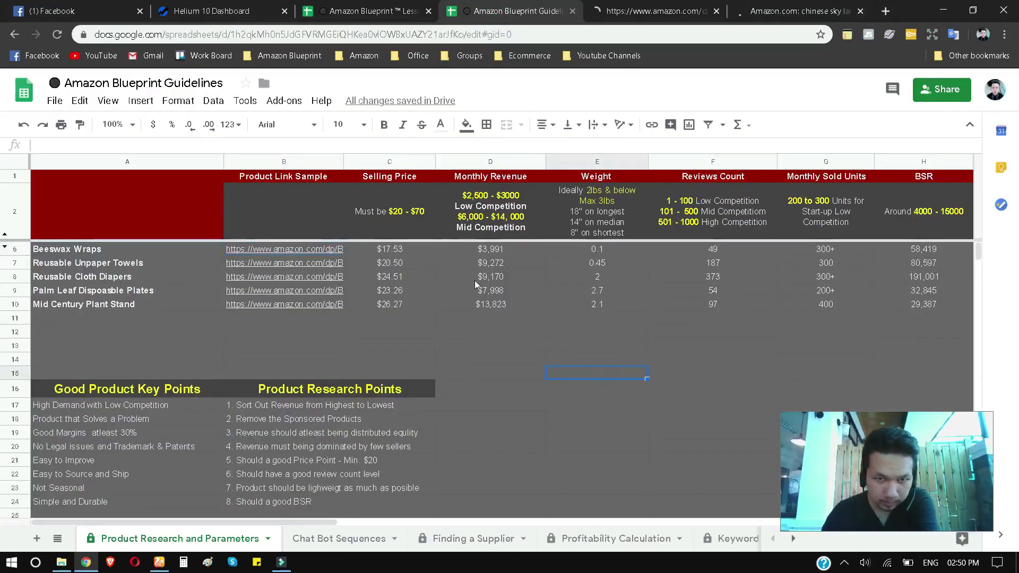
{"action": "left_click", "coordinate": [399, 252]}
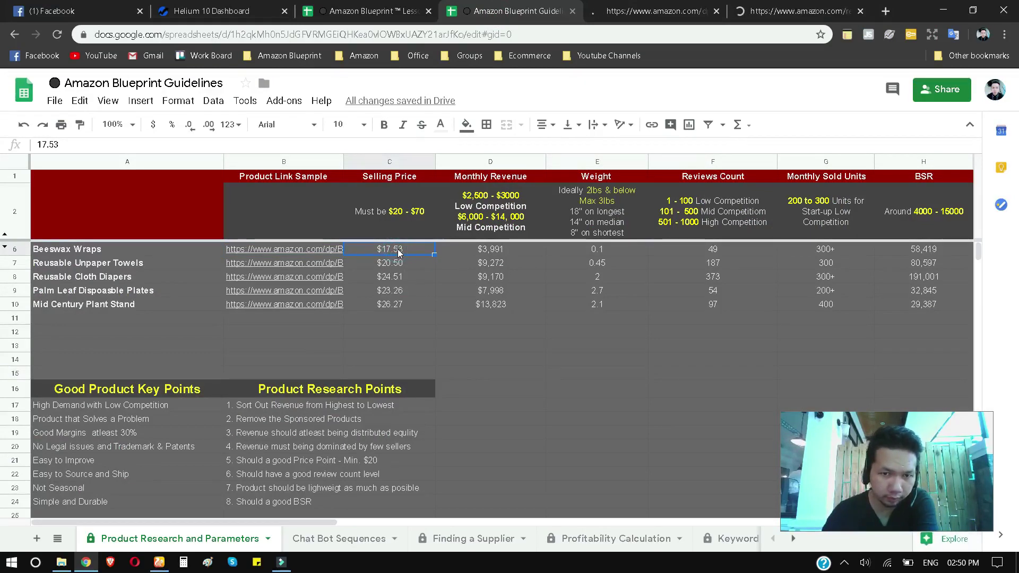
{"action": "left_click", "coordinate": [497, 254]}
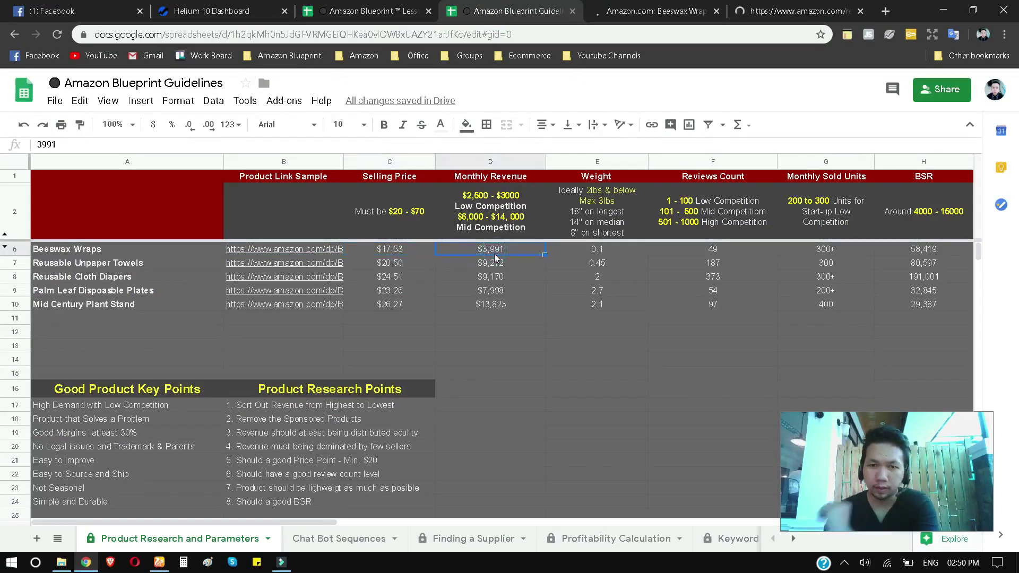
{"action": "left_click", "coordinate": [599, 255]}
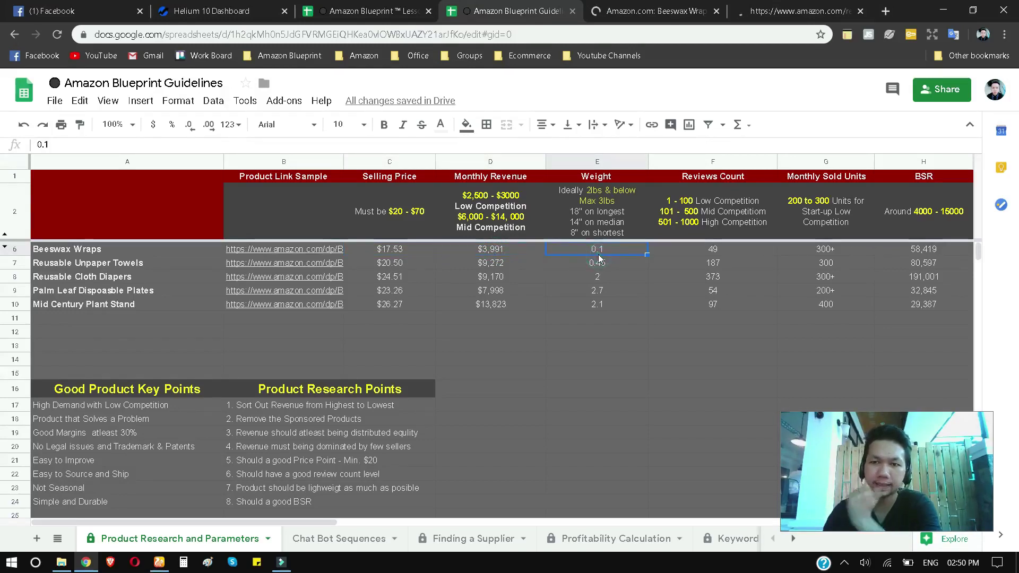
{"action": "left_click", "coordinate": [717, 254]}
{"action": "left_click_drag", "start_coordinate": [314, 523], "coordinate": [418, 517]}
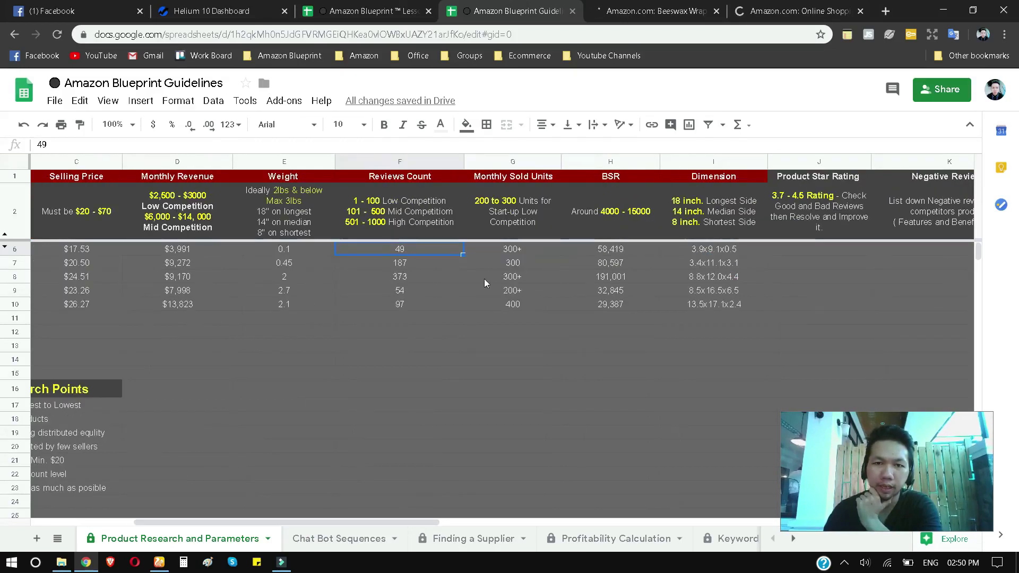
{"action": "left_click", "coordinate": [511, 254]}
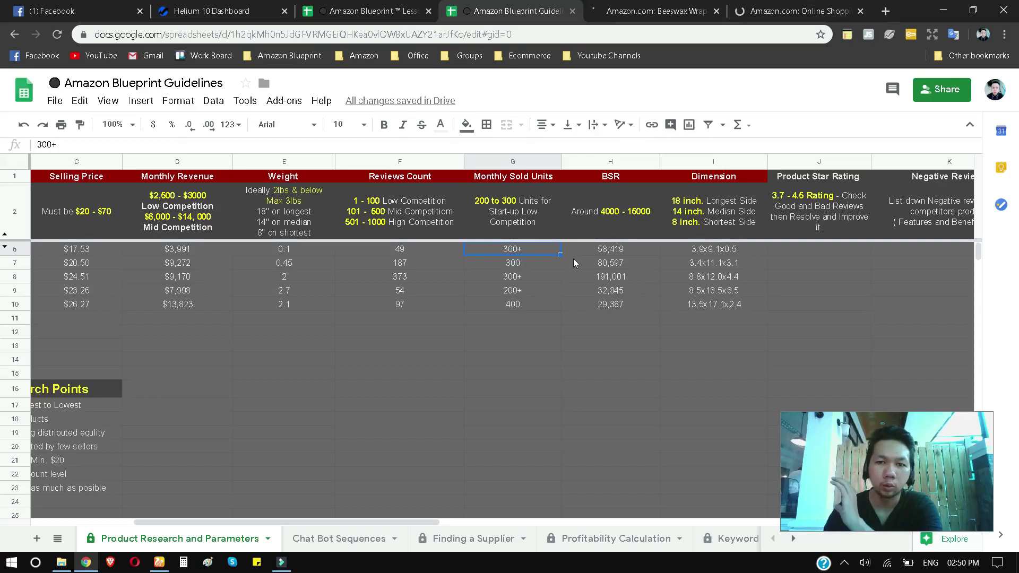
{"action": "left_click", "coordinate": [622, 255]}
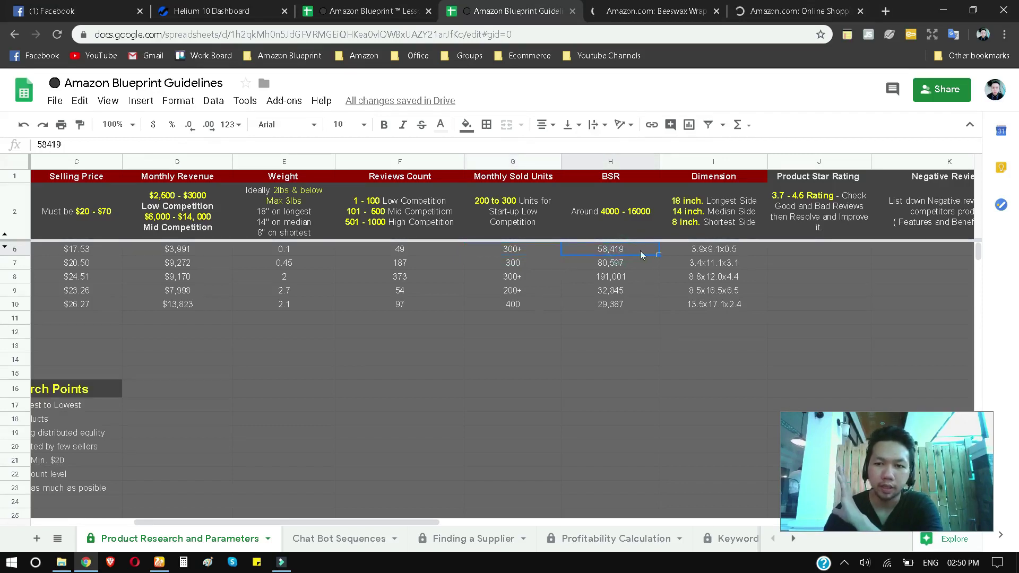
{"action": "left_click", "coordinate": [711, 250]}
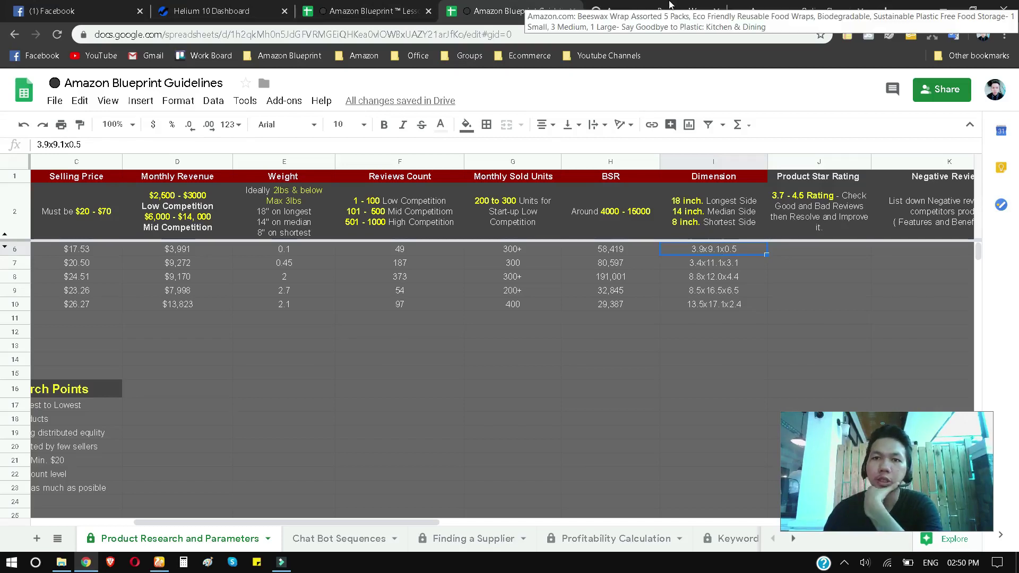
- Switch to the Beeswax Wrap Assorted 5 Packs listing on Amazon and examine its description and product images
{"action": "left_click", "coordinate": [669, 8]}
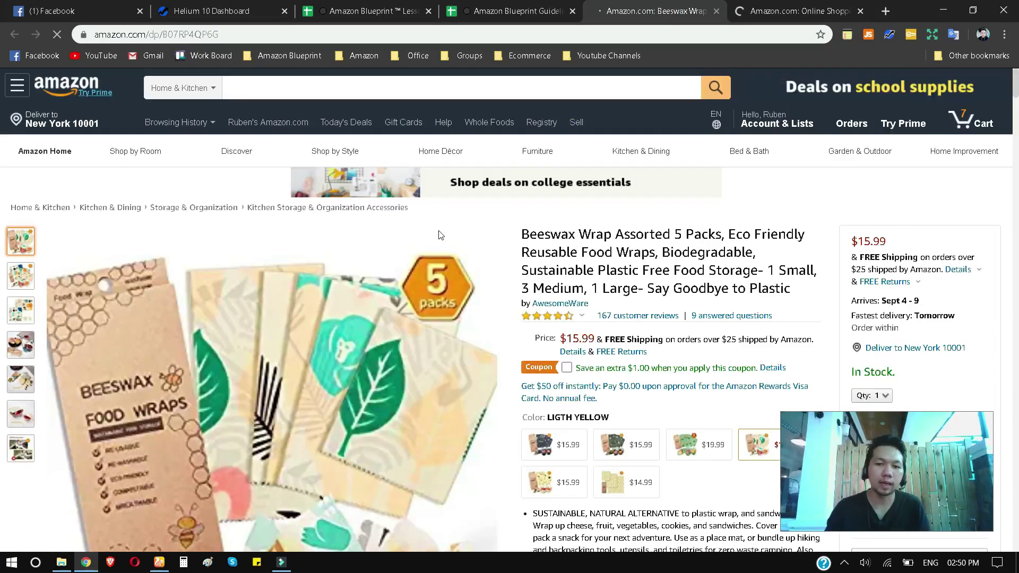
{"action": "scroll", "coordinate": [285, 326], "scroll_direction": "down", "scroll_amount": 4}
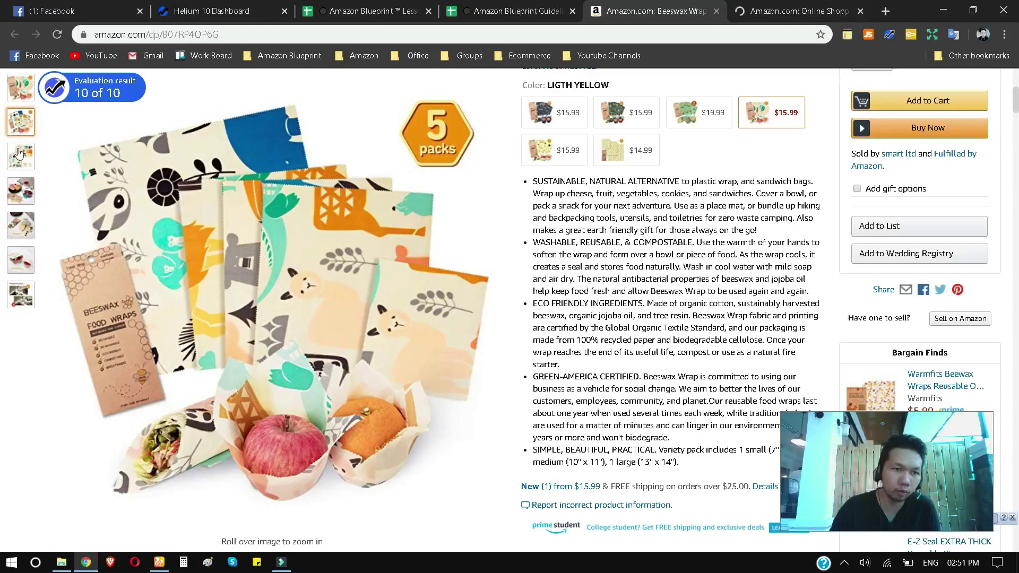
{"action": "mouse_move", "coordinate": [20, 156]}
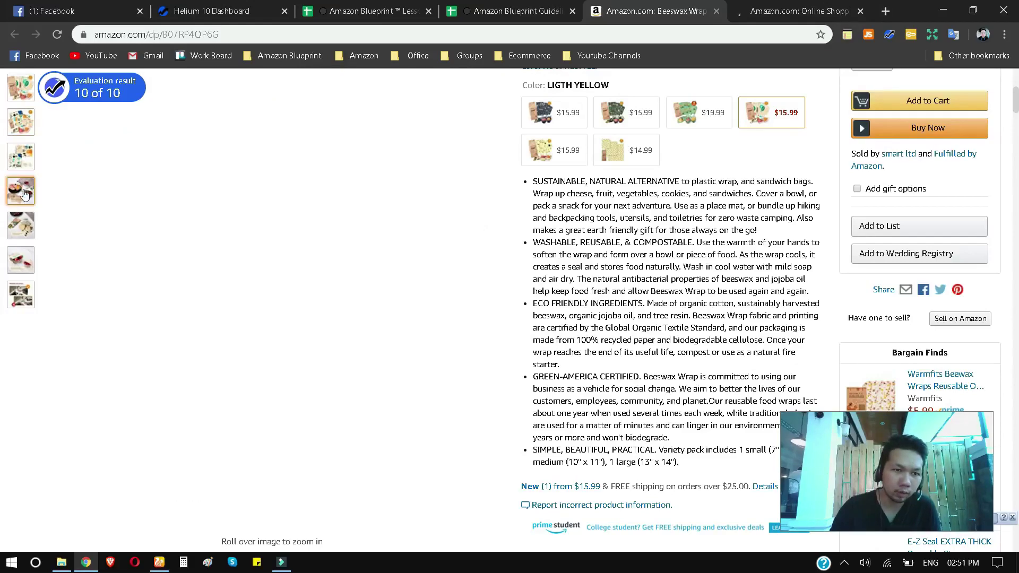
{"action": "mouse_move", "coordinate": [24, 193]}
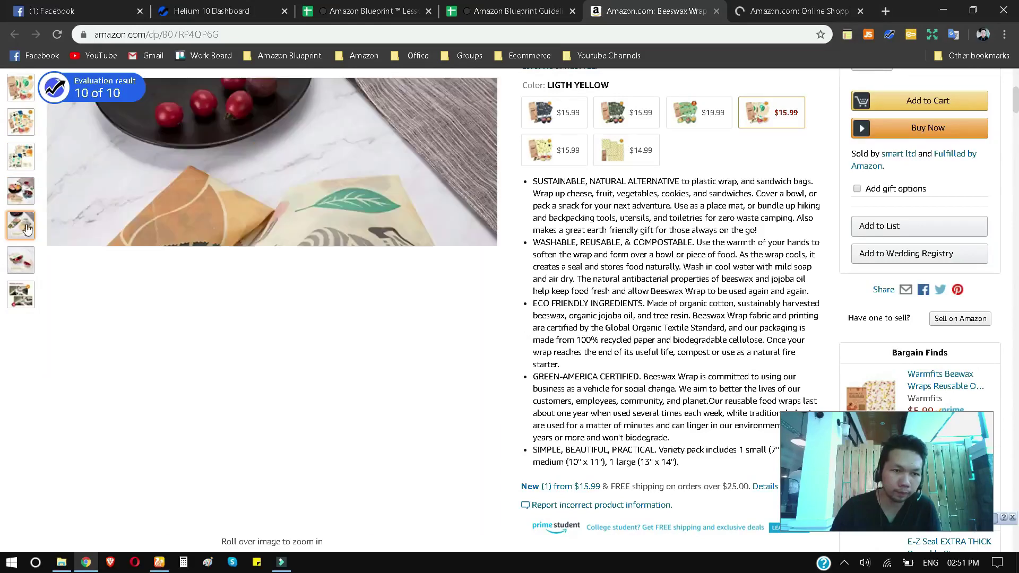
{"action": "mouse_move", "coordinate": [26, 264]}
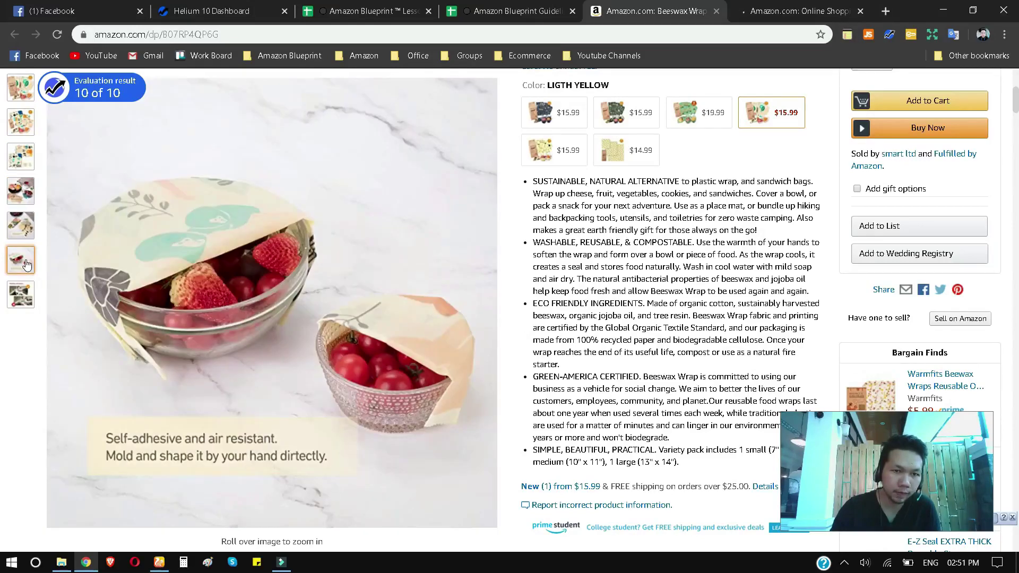
{"action": "mouse_move", "coordinate": [157, 244]}
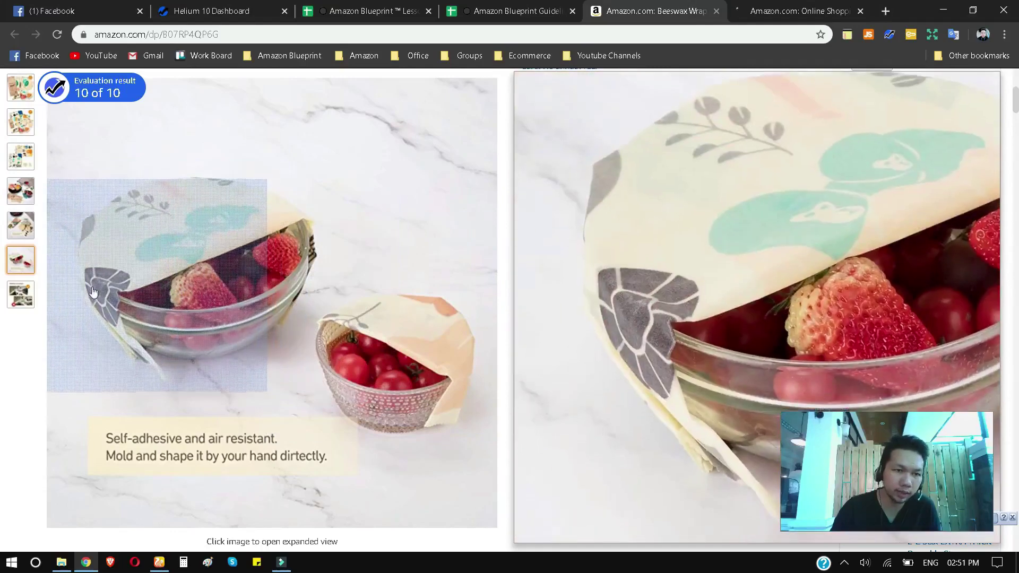
{"action": "mouse_move", "coordinate": [30, 302]}
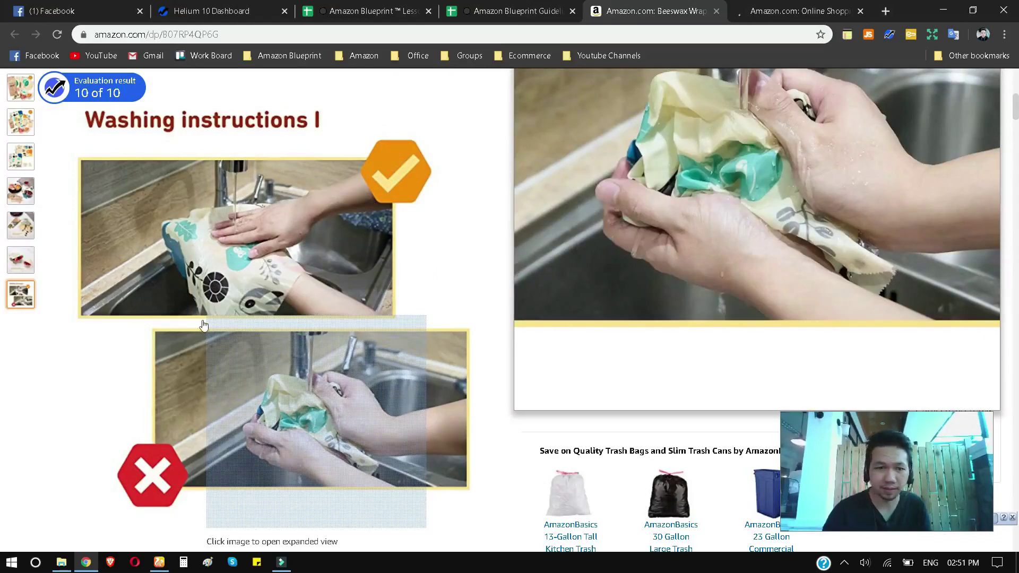
{"action": "mouse_move", "coordinate": [29, 228]}
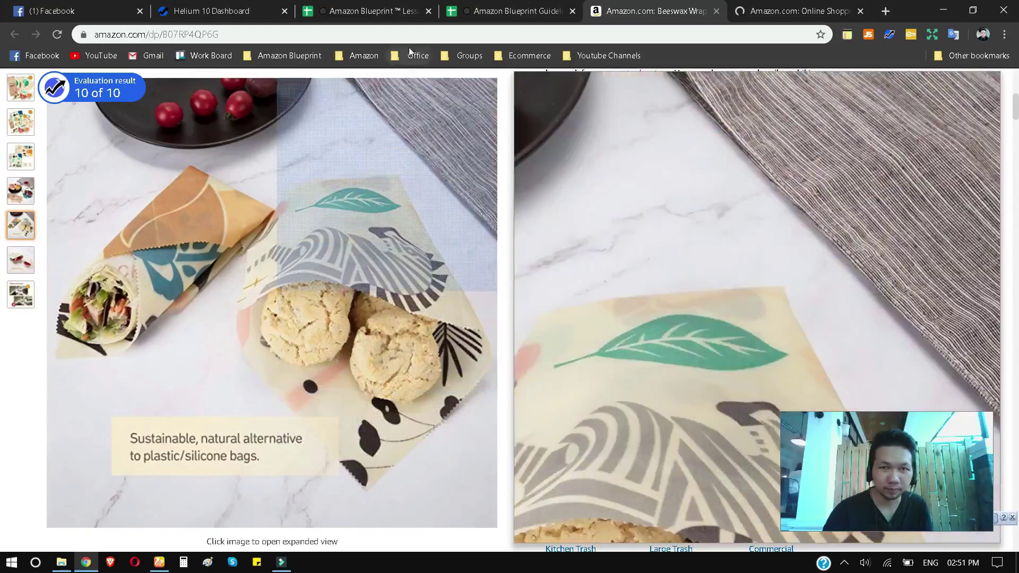
- Search Amazon for "Beeswax Wraps" from the other open Amazon page and look through the resulting listings
{"action": "key", "text": "ctrl+Tab"}
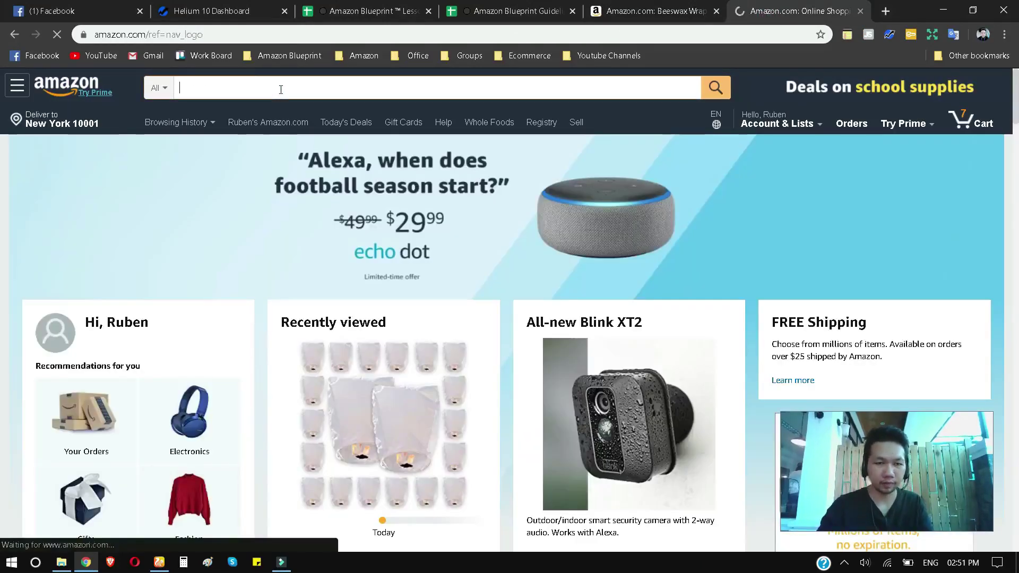
{"action": "left_click", "coordinate": [346, 82]}
{"action": "type", "text": "Beeswax Wraps"}
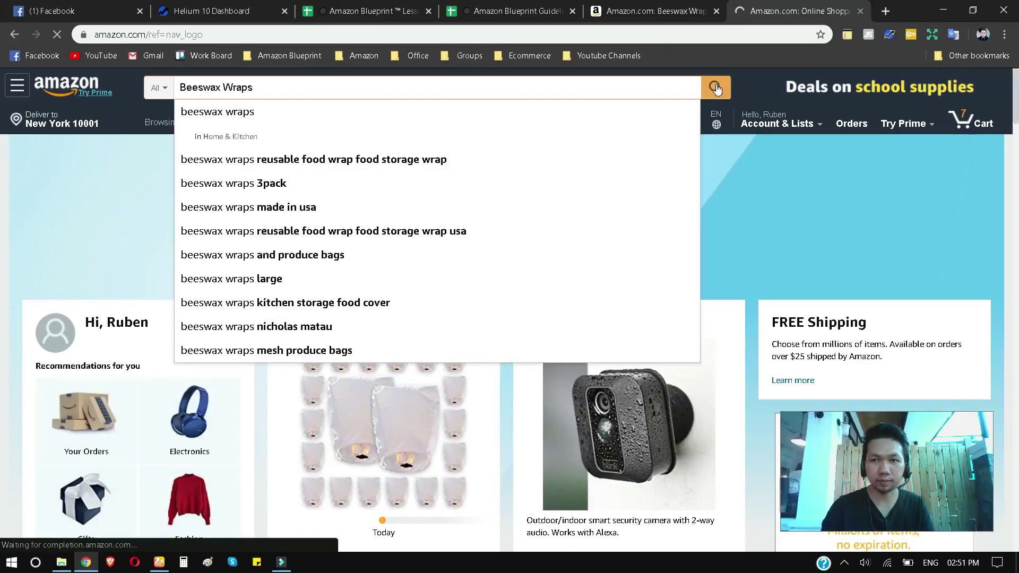
{"action": "left_click", "coordinate": [715, 88]}
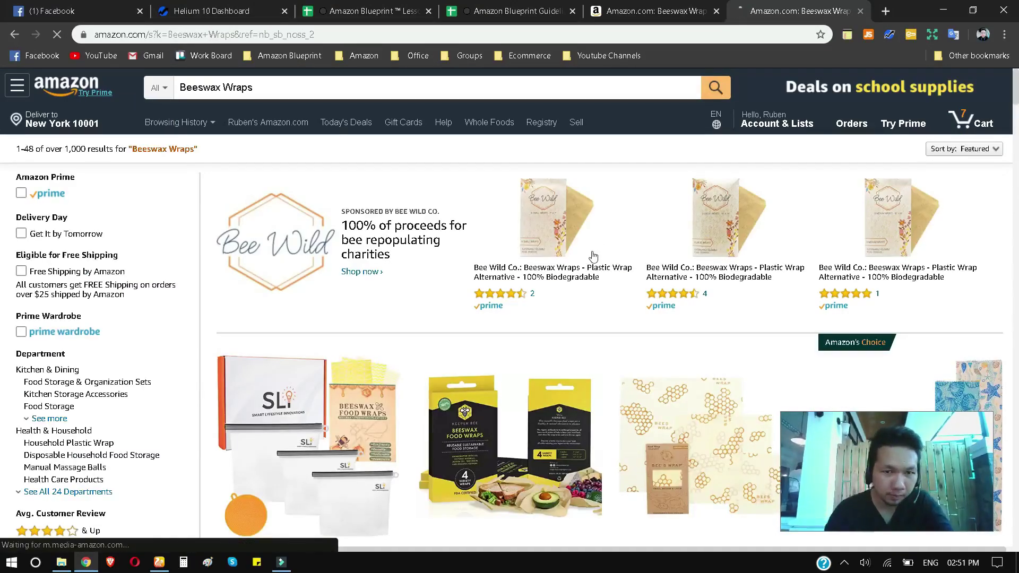
{"action": "scroll", "coordinate": [576, 311], "scroll_direction": "down", "scroll_amount": 1}
{"action": "scroll", "coordinate": [575, 311], "scroll_direction": "down", "scroll_amount": 3}
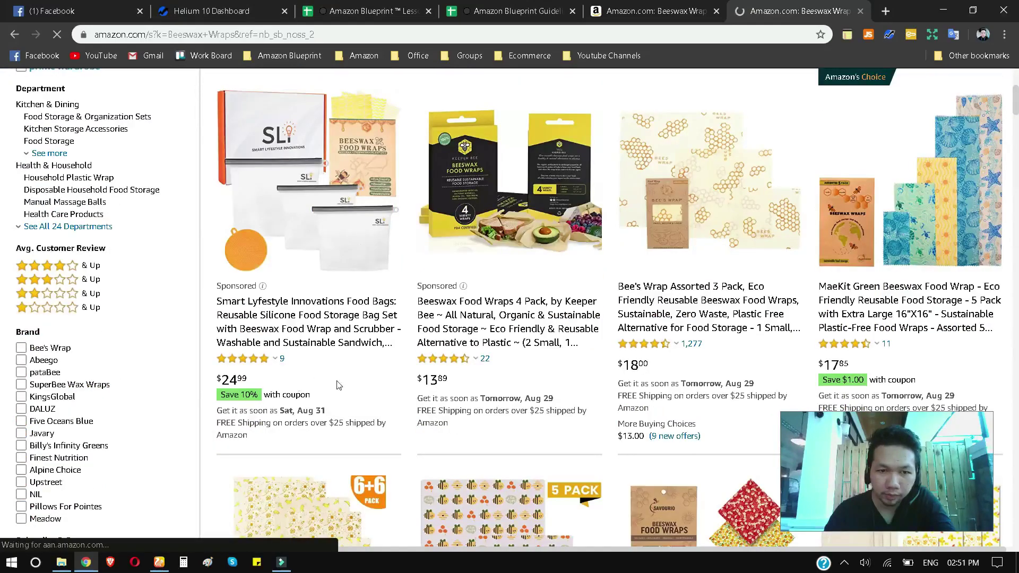
{"action": "scroll", "coordinate": [339, 385], "scroll_direction": "down", "scroll_amount": 1}
{"action": "scroll", "coordinate": [748, 314], "scroll_direction": "down", "scroll_amount": 4}
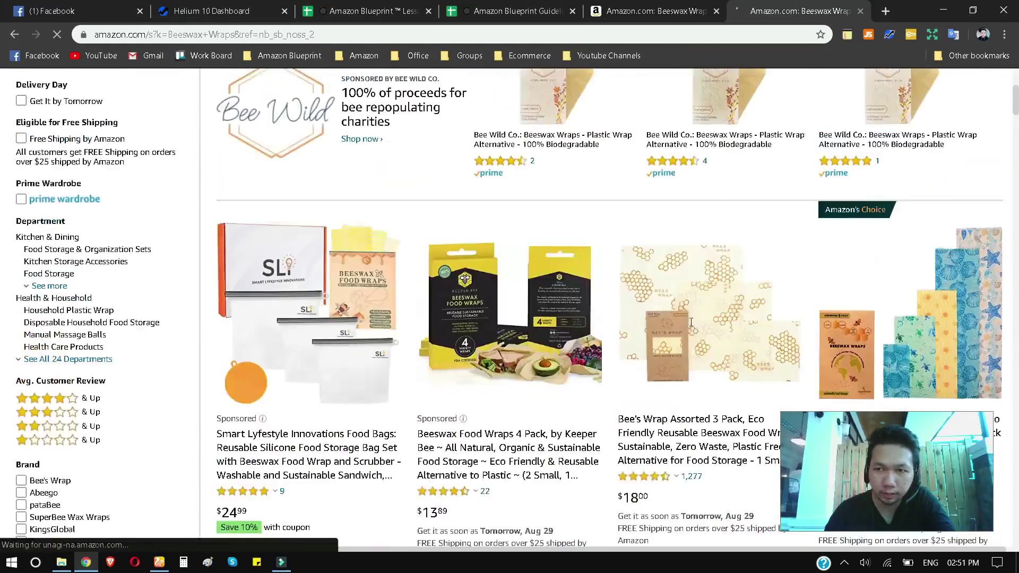
{"action": "scroll", "coordinate": [685, 324], "scroll_direction": "down", "scroll_amount": 2}
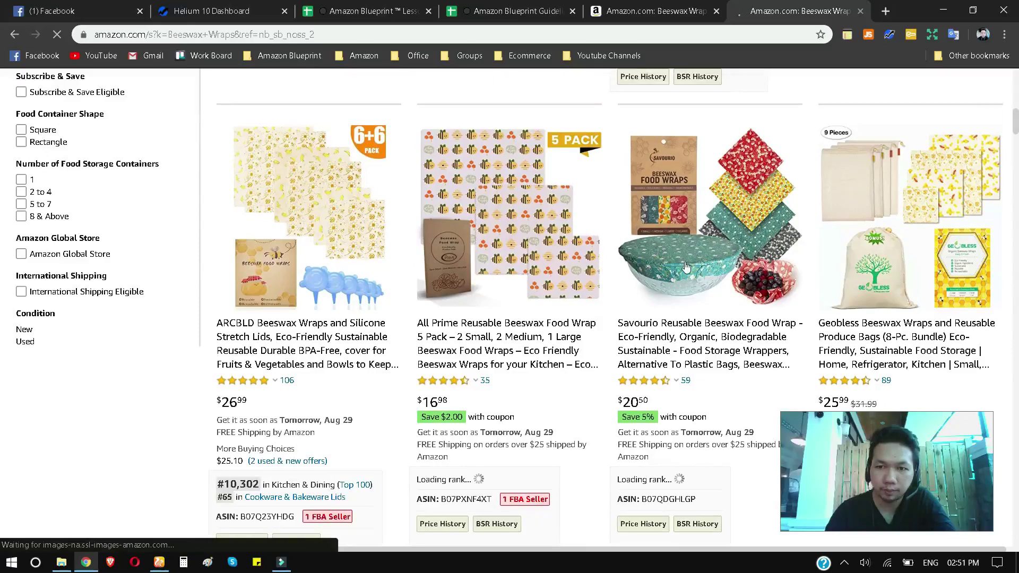
{"action": "scroll", "coordinate": [686, 267], "scroll_direction": "down", "scroll_amount": 1}
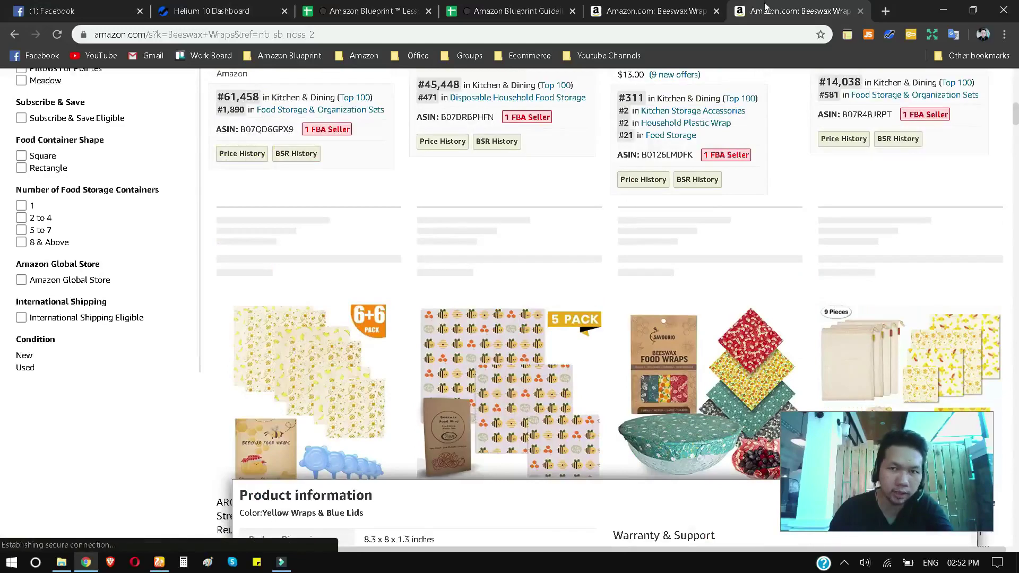
- Open amazon.com in a new tab, search for "Silicone Lids" and look through the listings
{"action": "left_click", "coordinate": [882, 11]}
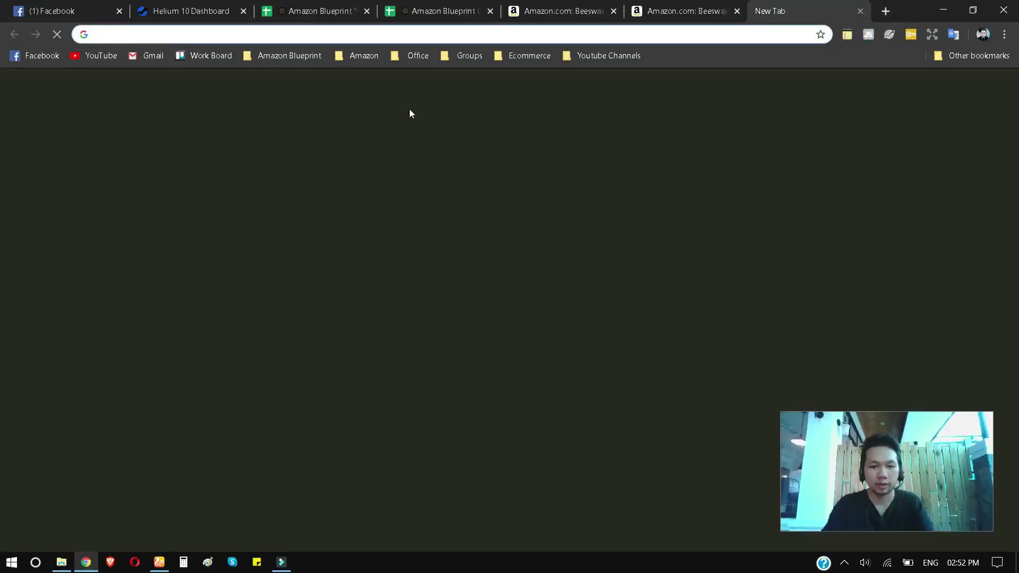
{"action": "type", "text": "amazo"}
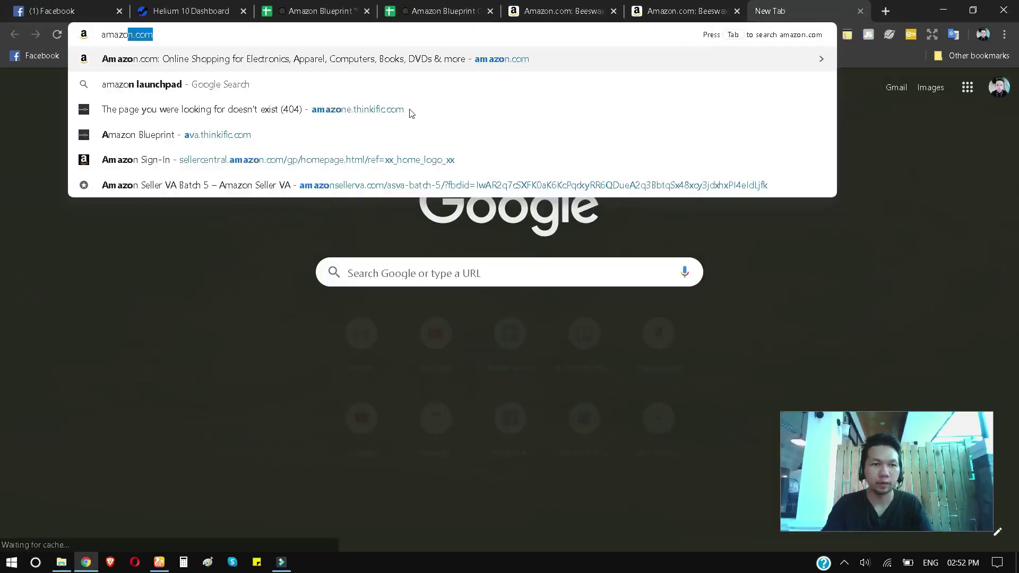
{"action": "key", "text": "Return"}
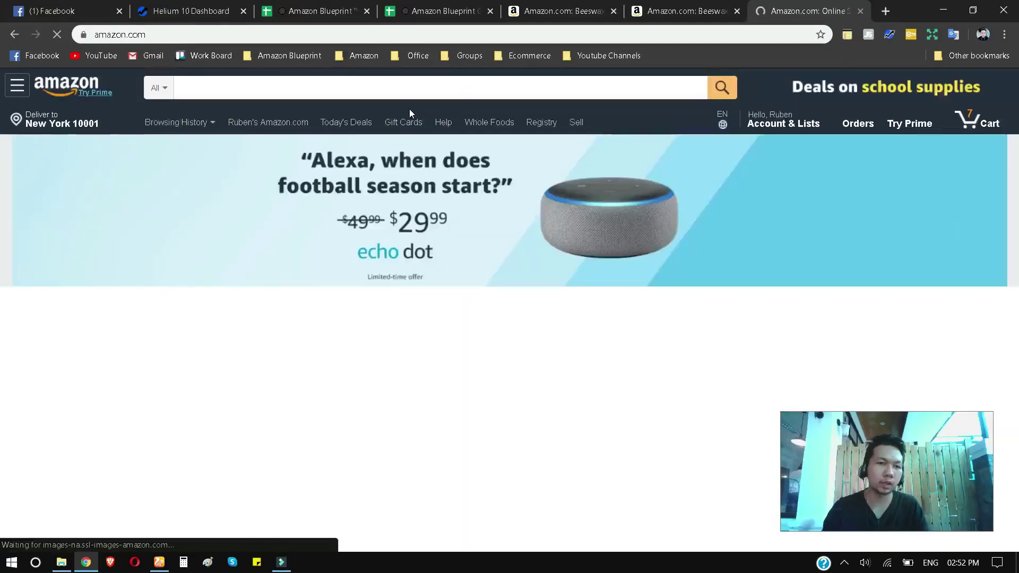
{"action": "left_click", "coordinate": [369, 88]}
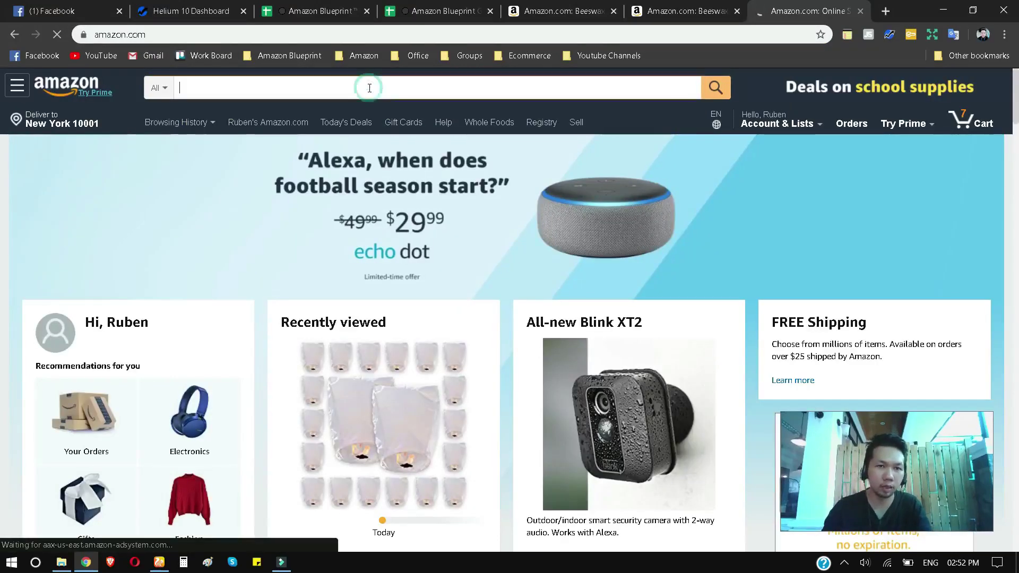
{"action": "type", "text": "Silicone Lid"}
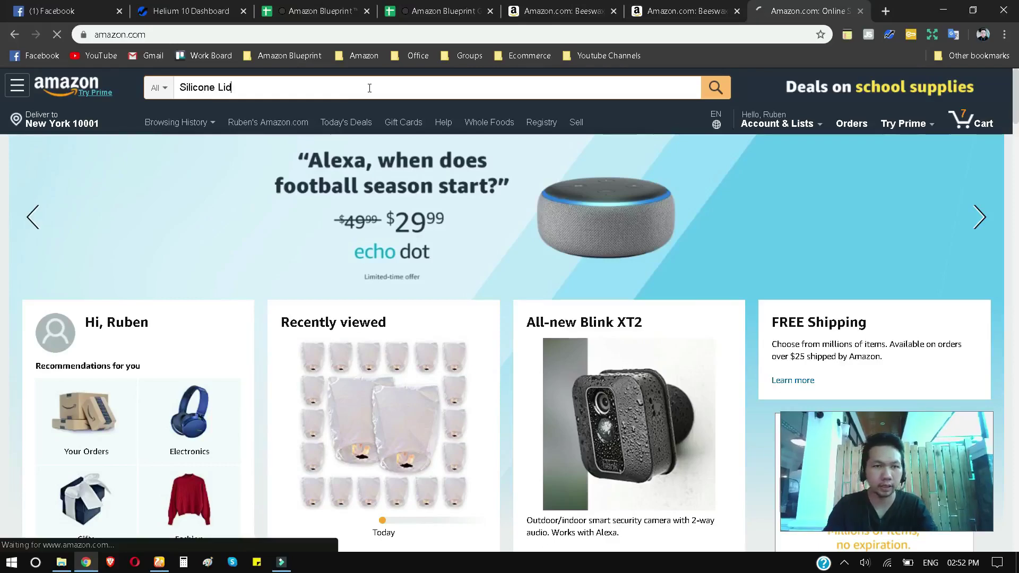
{"action": "type", "text": "s"}
{"action": "key", "text": "Return"}
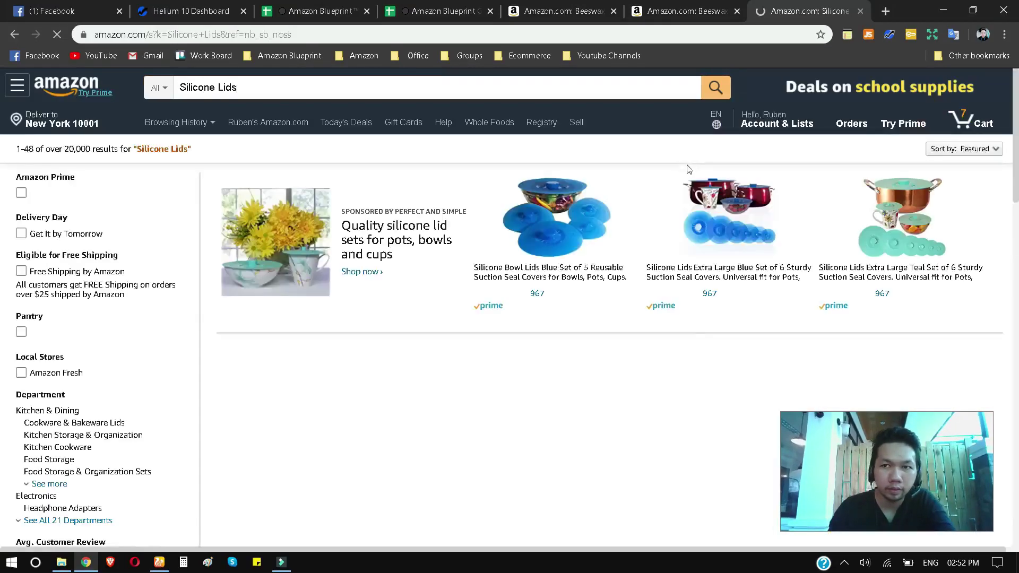
{"action": "scroll", "coordinate": [797, 307], "scroll_direction": "down", "scroll_amount": 3}
{"action": "scroll", "coordinate": [797, 307], "scroll_direction": "down", "scroll_amount": 4}
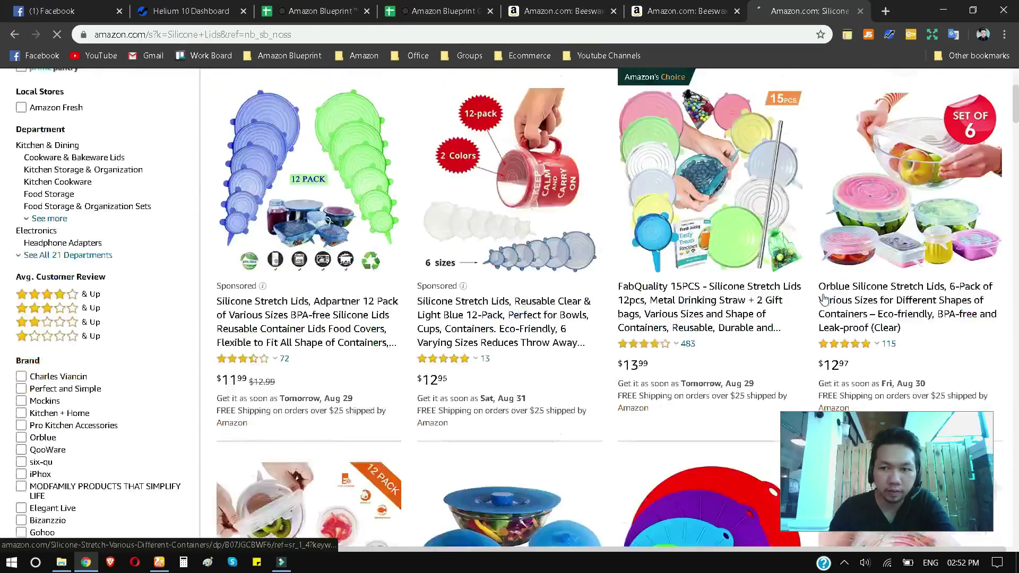
{"action": "scroll", "coordinate": [909, 182], "scroll_direction": "up", "scroll_amount": 2}
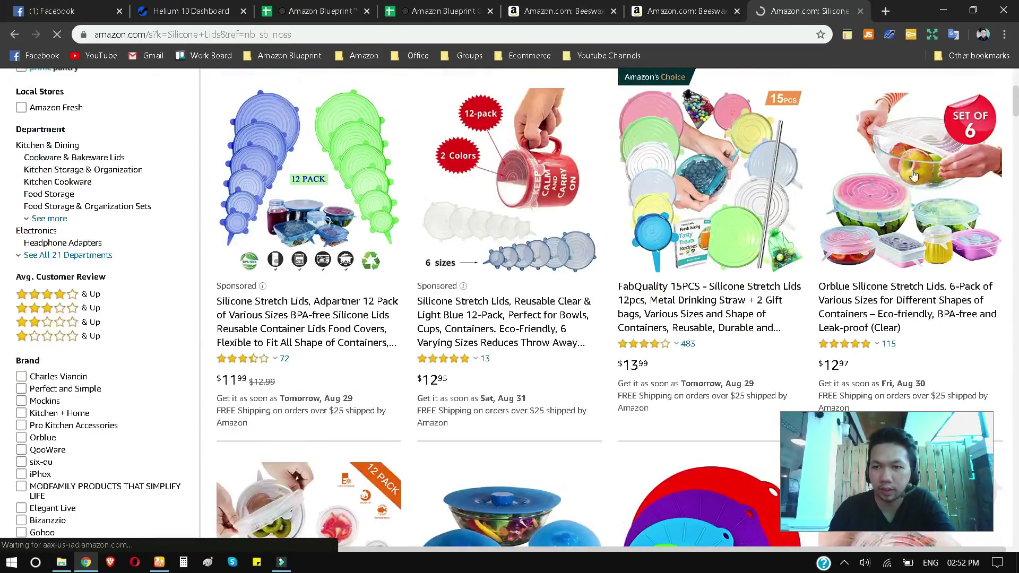
{"action": "scroll", "coordinate": [536, 310], "scroll_direction": "down", "scroll_amount": 6}
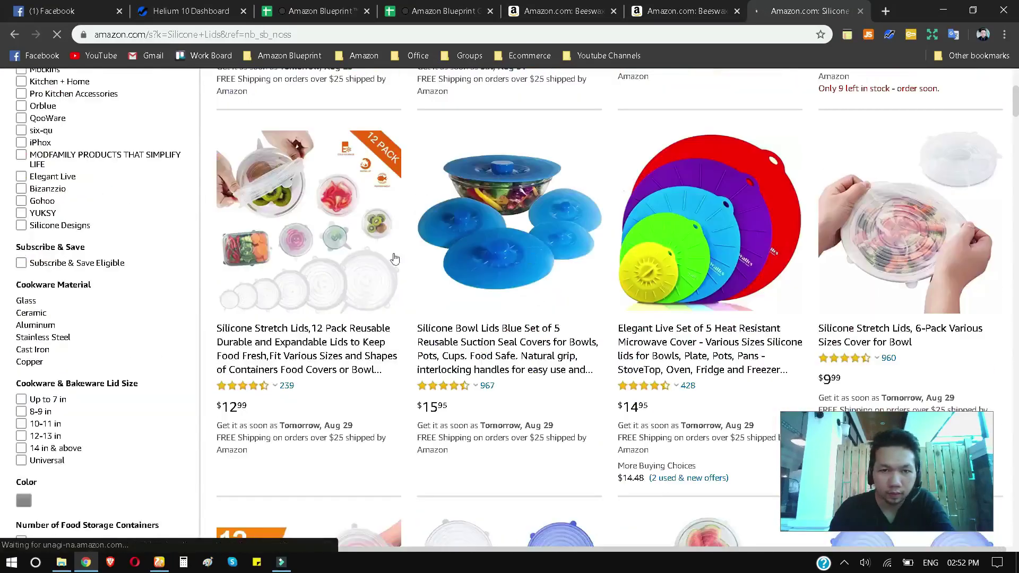
{"action": "scroll", "coordinate": [404, 260], "scroll_direction": "down", "scroll_amount": 7}
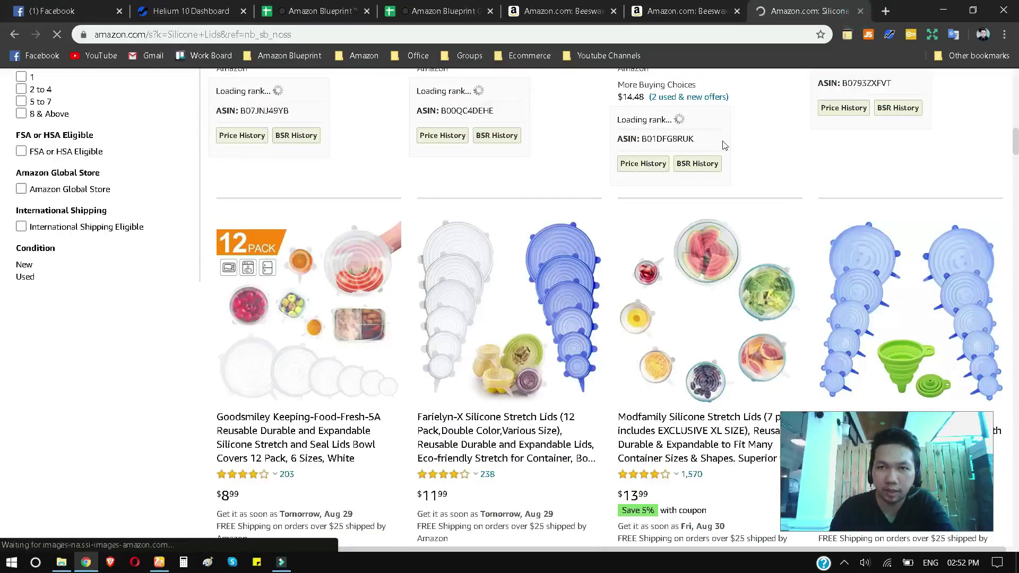
- Close the Silicone Lids results and examine the ratings, prices and ranks of the Beeswax Wraps listings
{"action": "left_click", "coordinate": [860, 12]}
{"action": "scroll", "coordinate": [397, 346], "scroll_direction": "down", "scroll_amount": 6}
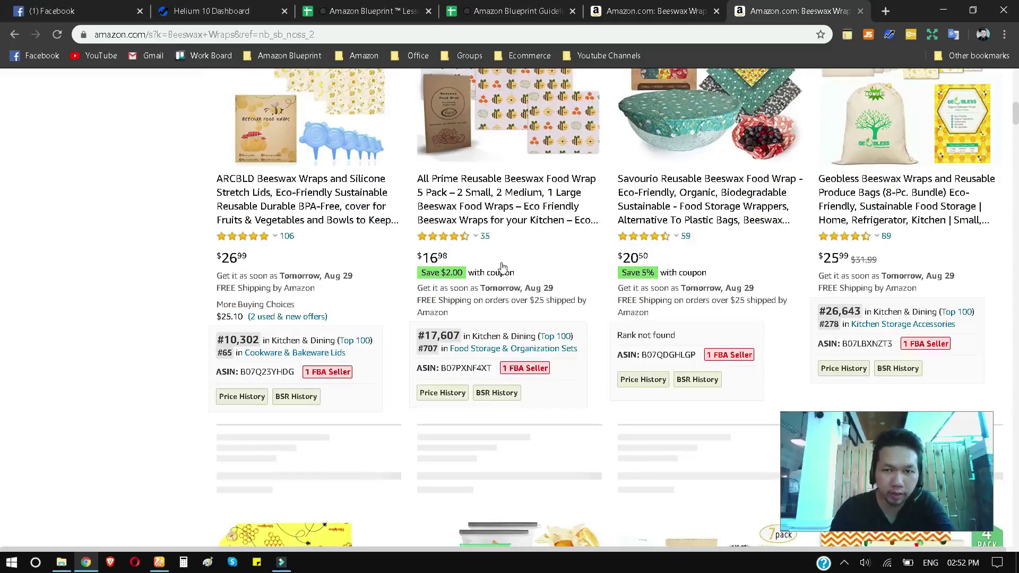
{"action": "scroll", "coordinate": [339, 160], "scroll_direction": "up", "scroll_amount": 2}
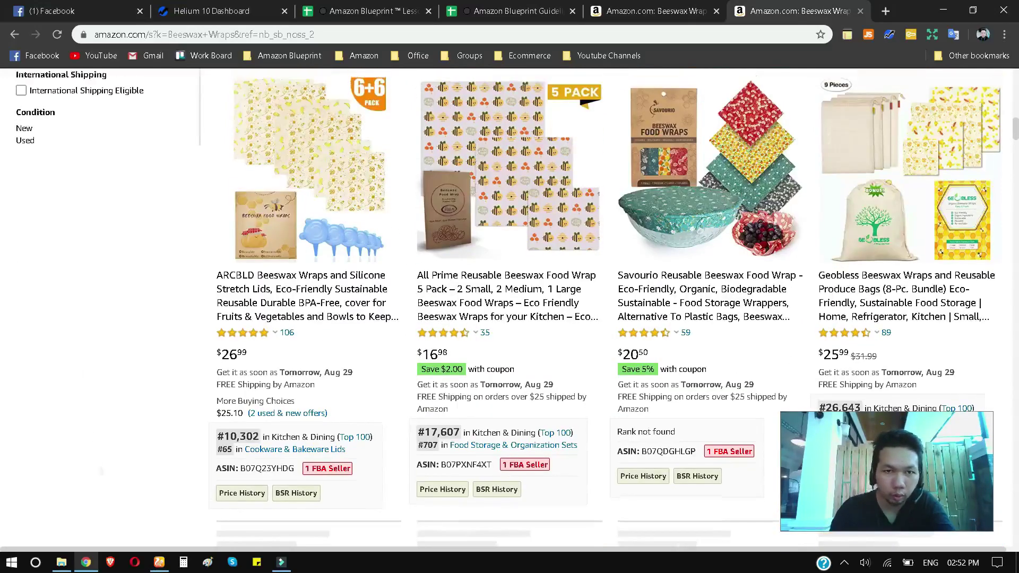
- Look through more Beeswax Wraps search results, checking their product information, ratings, prices and best-seller ranks
{"action": "mouse_move", "coordinate": [335, 151]}
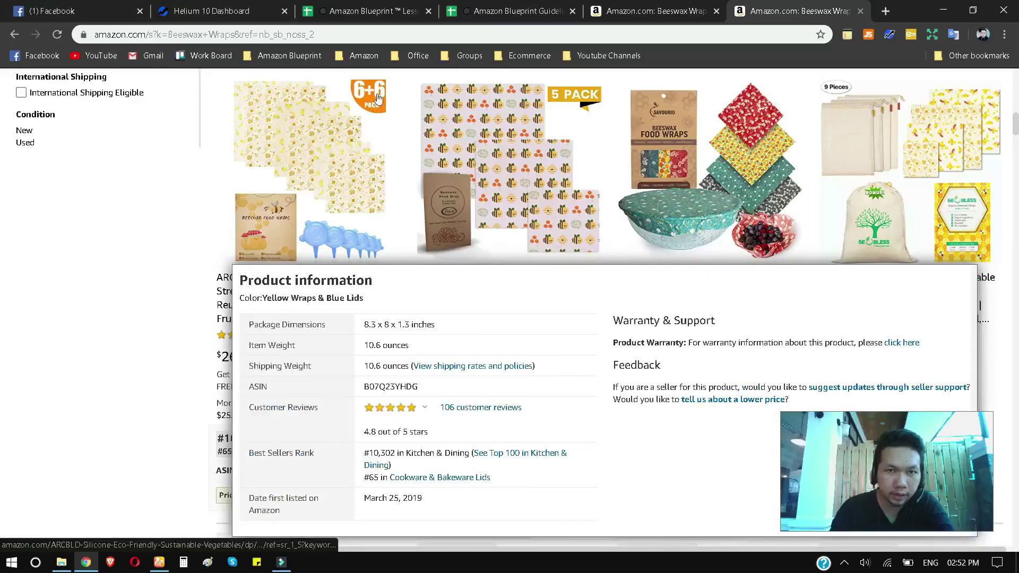
{"action": "scroll", "coordinate": [509, 307], "scroll_direction": "down", "scroll_amount": 10}
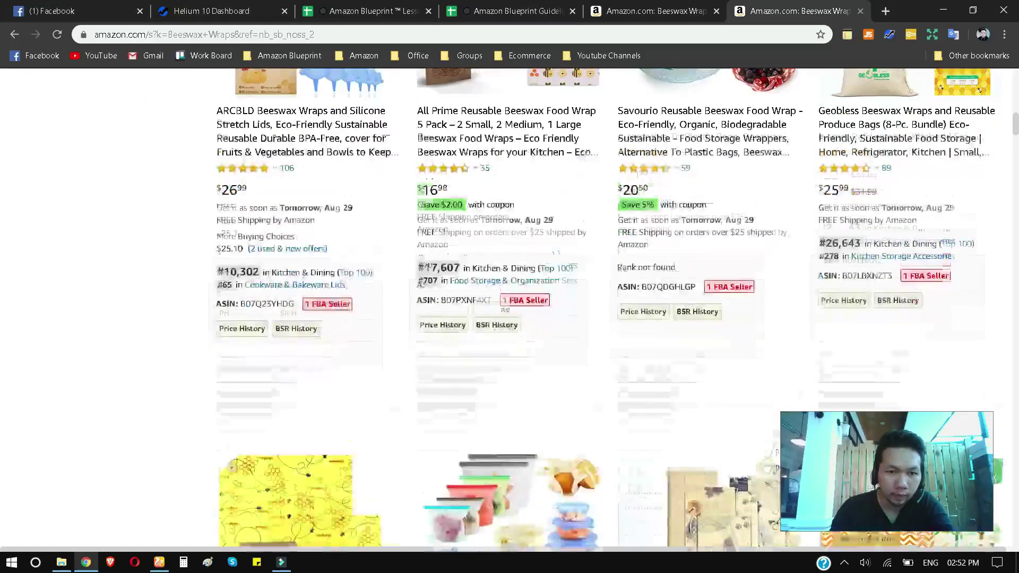
{"action": "scroll", "coordinate": [510, 308], "scroll_direction": "down", "scroll_amount": 1}
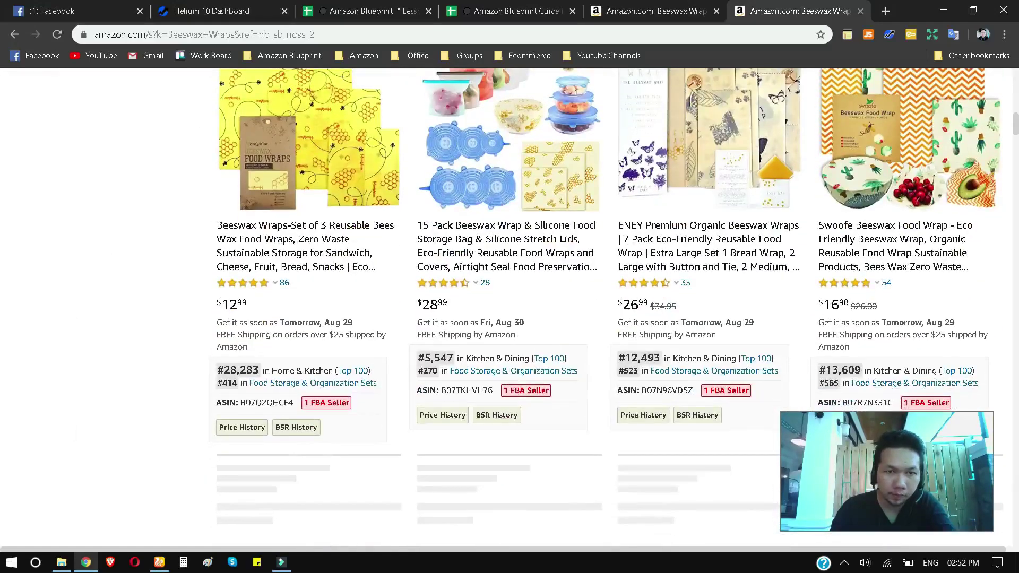
{"action": "scroll", "coordinate": [509, 308], "scroll_direction": "down", "scroll_amount": 2}
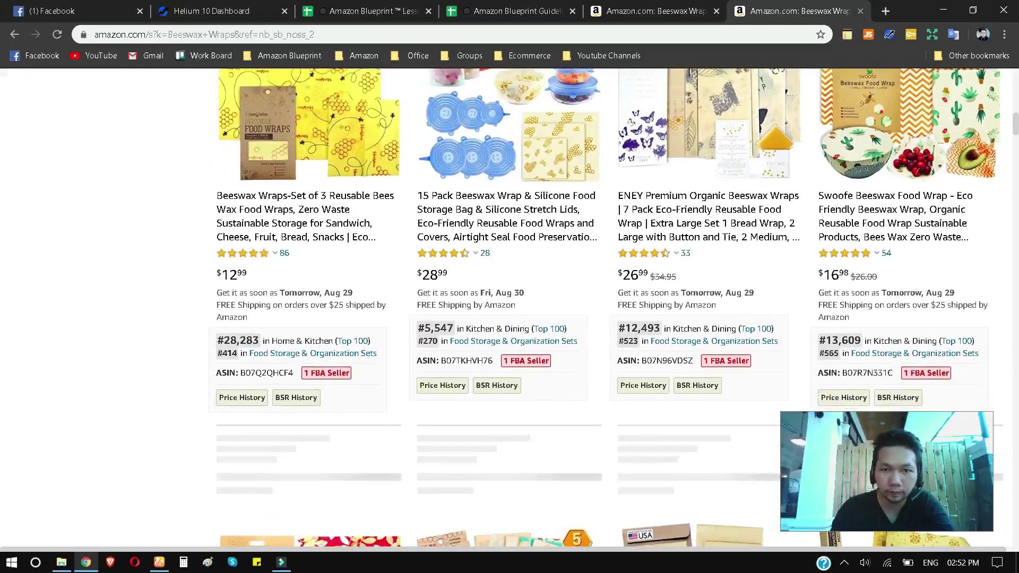
{"action": "scroll", "coordinate": [900, 184], "scroll_direction": "up", "scroll_amount": 15}
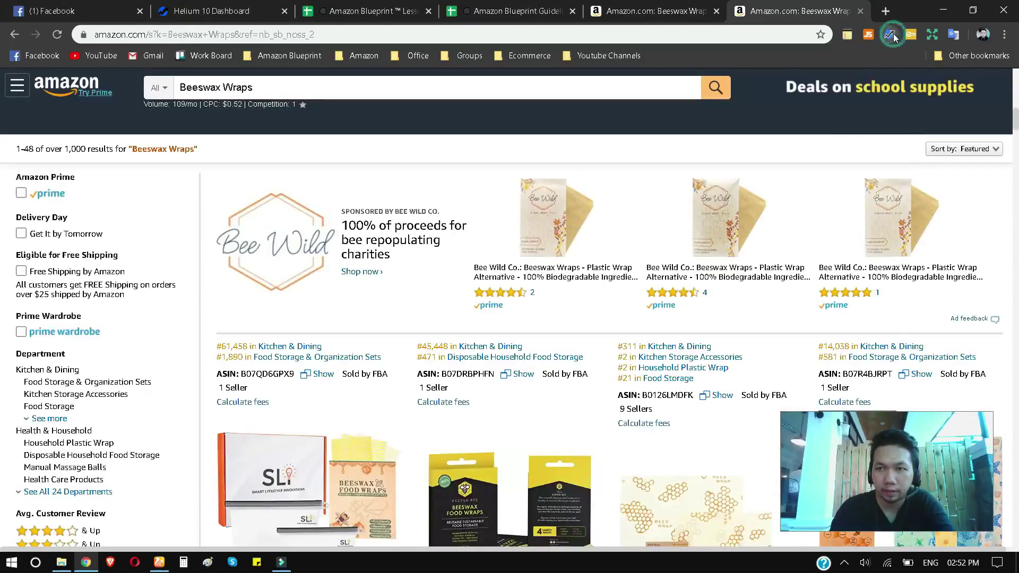
- Run Helium 10 Xray on the Beeswax Wraps search results and sort the products by revenue from highest to lowest
{"action": "left_click", "coordinate": [890, 35]}
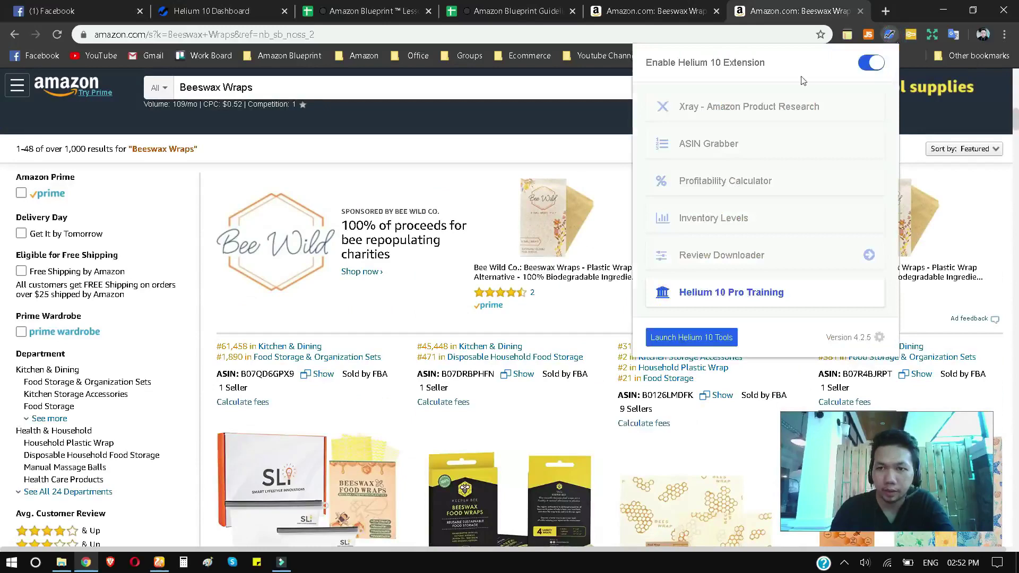
{"action": "left_click", "coordinate": [766, 112]}
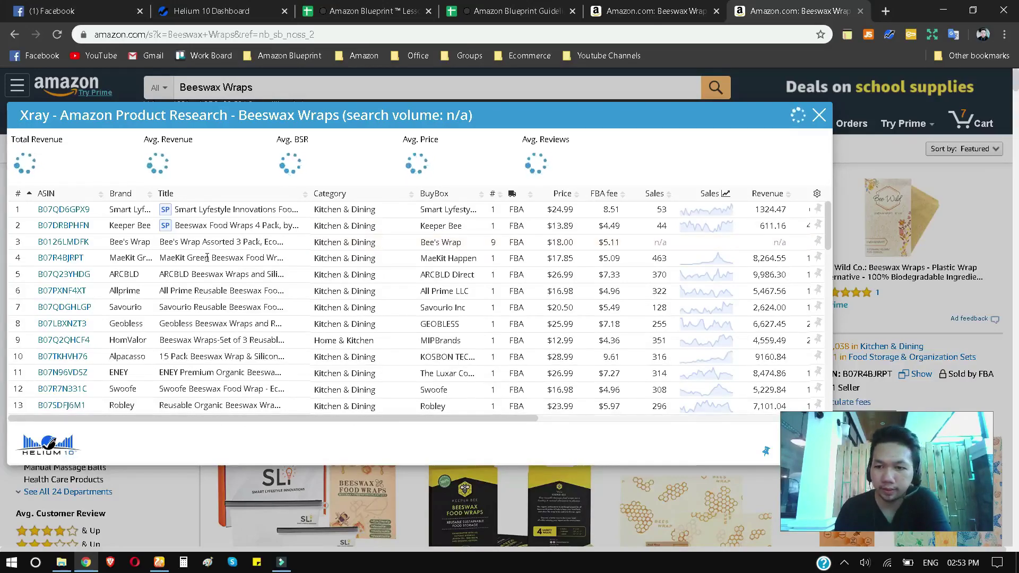
{"action": "left_click", "coordinate": [766, 194]}
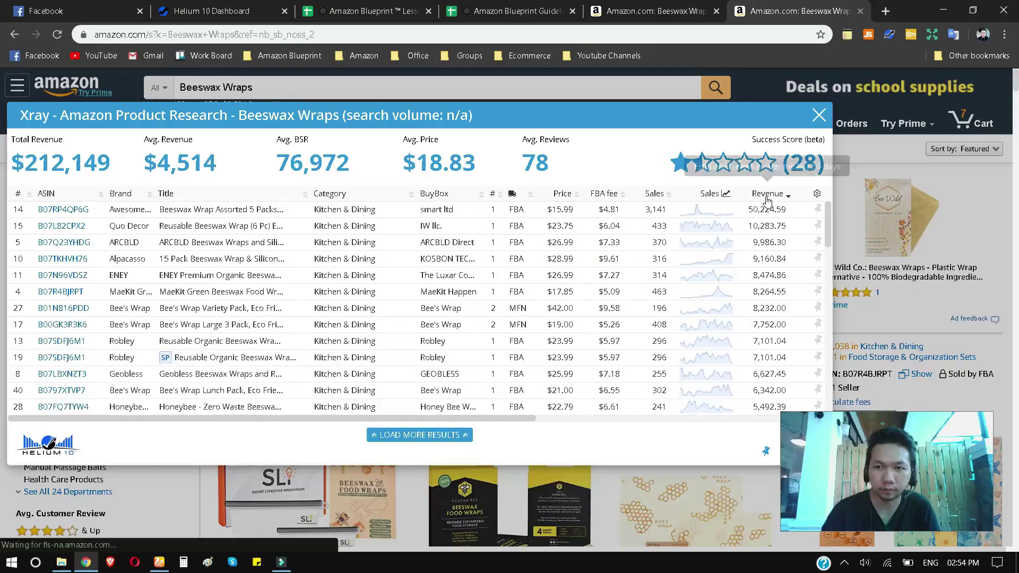
- Remove the sponsored Robley listing from the Xray results and review how revenue, sales and prices are distributed among sellers
{"action": "left_click", "coordinate": [18, 358]}
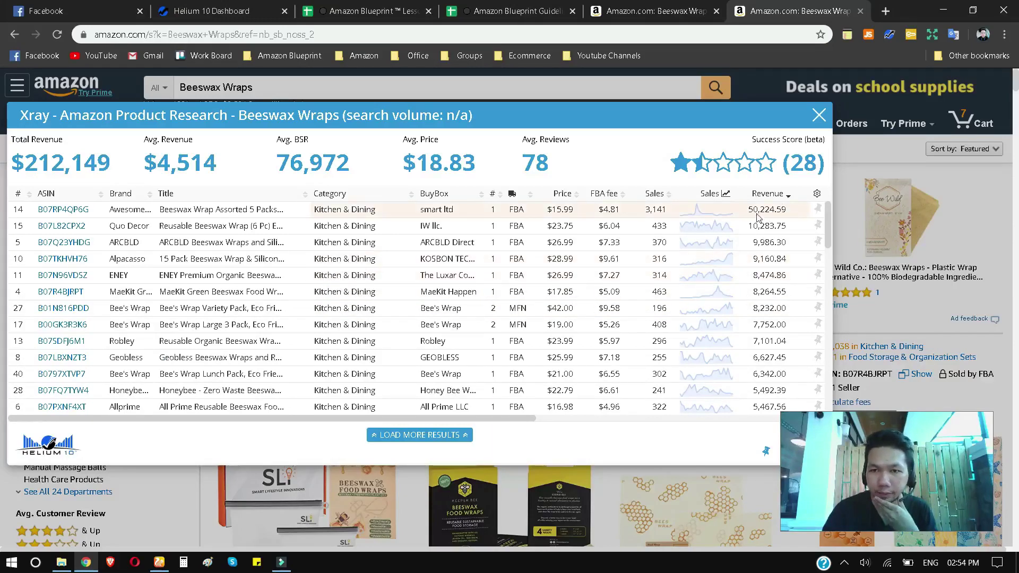
{"action": "mouse_move", "coordinate": [71, 215]}
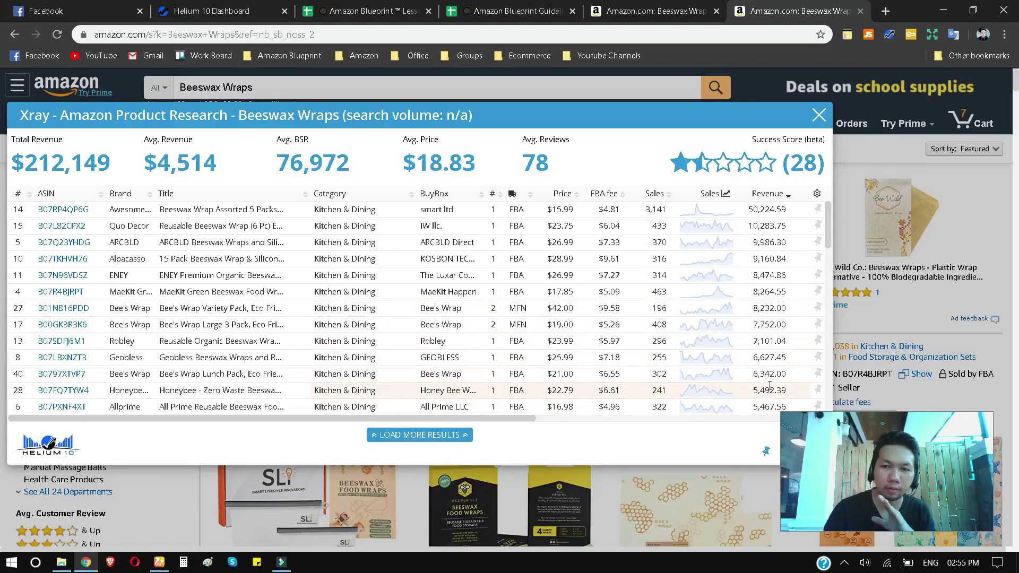
{"action": "mouse_move", "coordinate": [83, 258]}
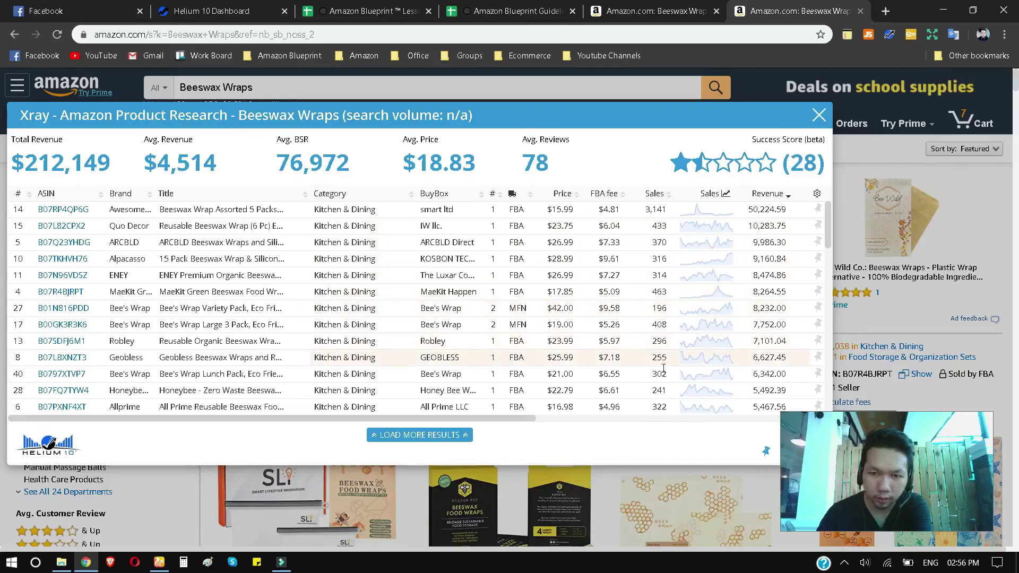
{"action": "mouse_move", "coordinate": [827, 235]}
{"action": "left_mouse_down"}
{"action": "mouse_move", "coordinate": [825, 281]}
{"action": "mouse_move", "coordinate": [824, 224]}
{"action": "left_mouse_up"}
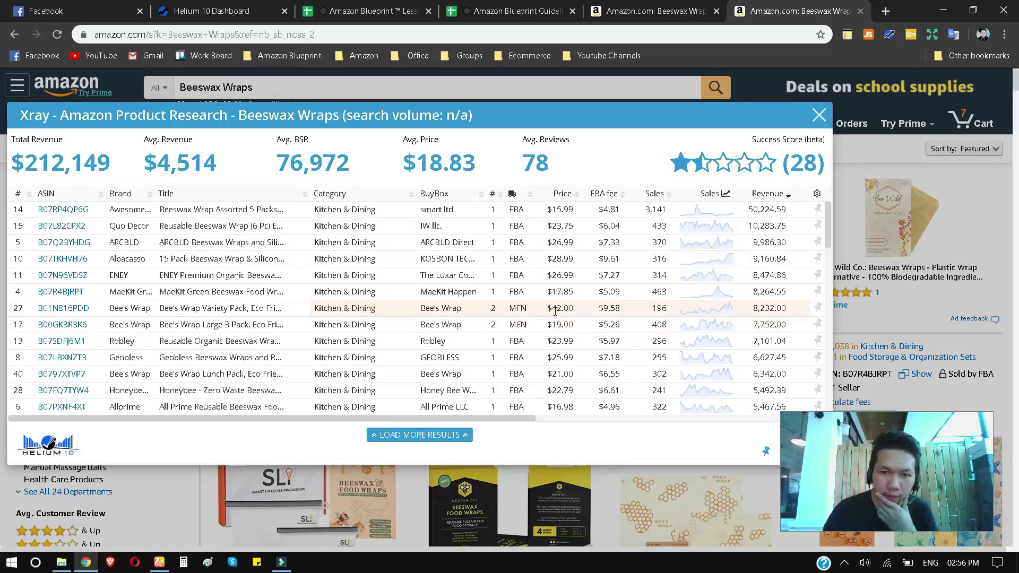
{"action": "mouse_move", "coordinate": [53, 313]}
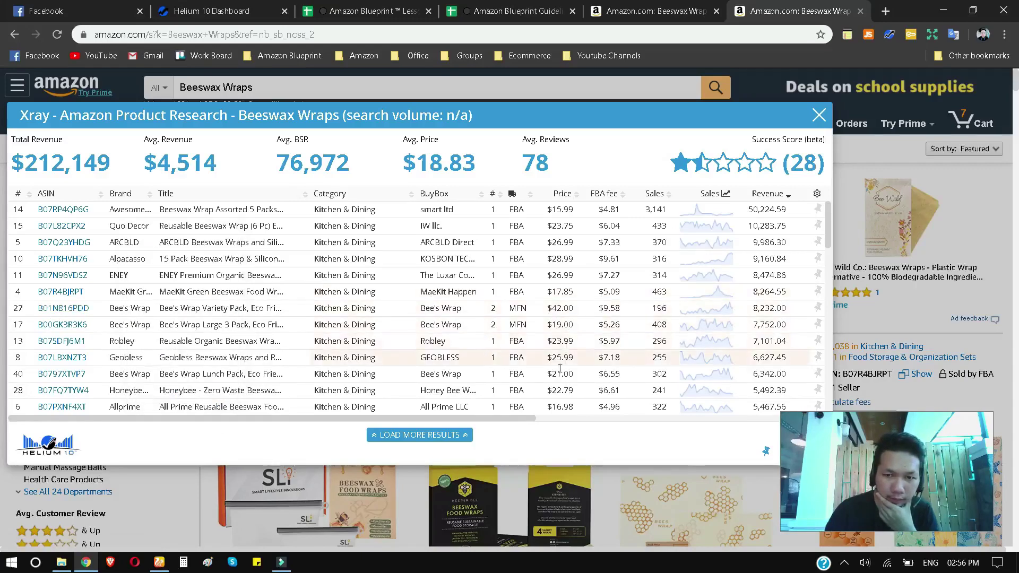
- Examine the BSR, ratings, review counts, review velocity, dimensions, weight and size tiers of the Beeswax Wraps products in Xray
{"action": "scroll", "coordinate": [554, 379], "scroll_direction": "down", "scroll_amount": 1}
{"action": "scroll", "coordinate": [530, 398], "scroll_direction": "up", "scroll_amount": 1}
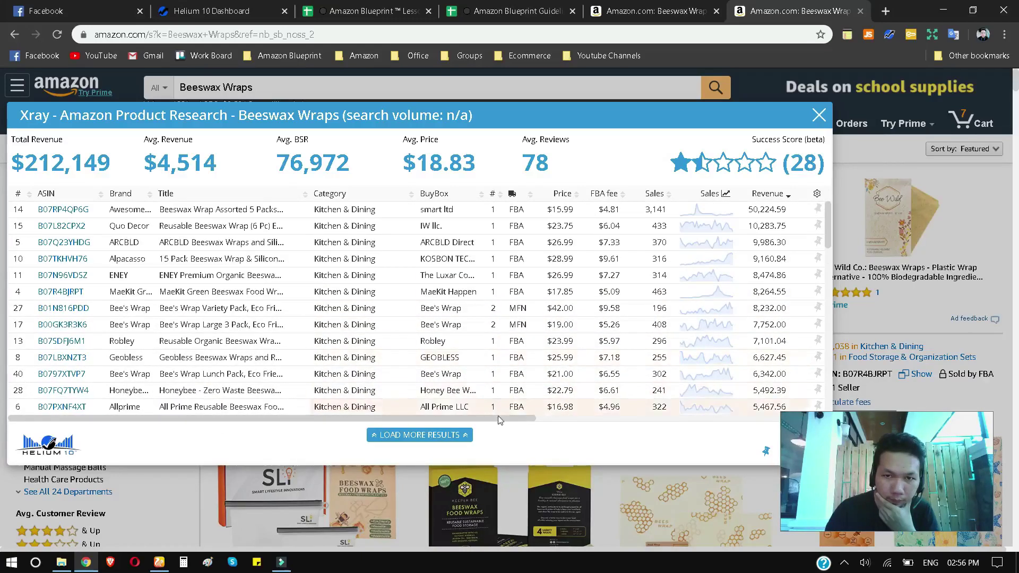
{"action": "left_click_drag", "start_coordinate": [499, 420], "coordinate": [746, 426]}
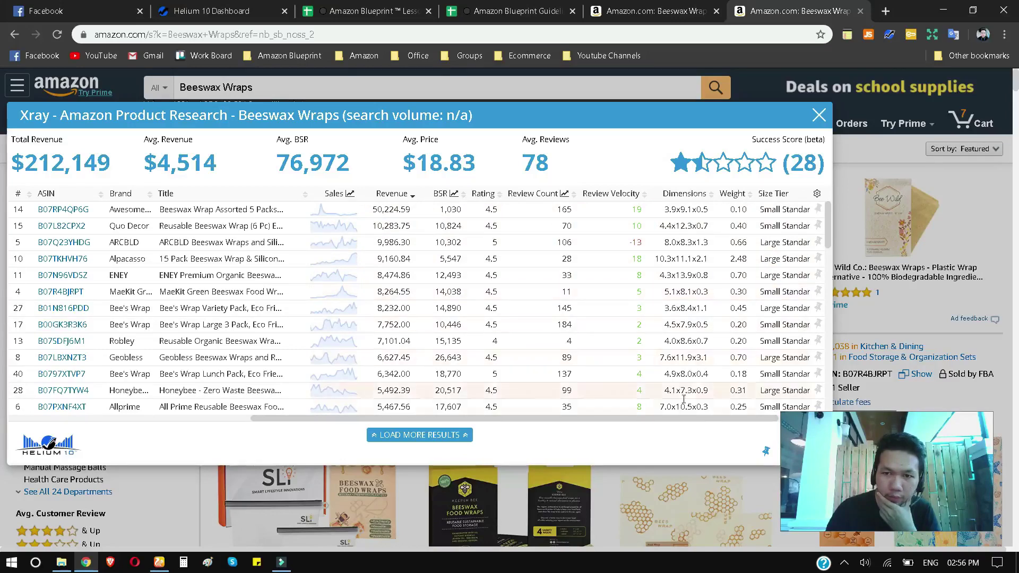
{"action": "scroll", "coordinate": [705, 419], "scroll_direction": "right", "scroll_amount": 3}
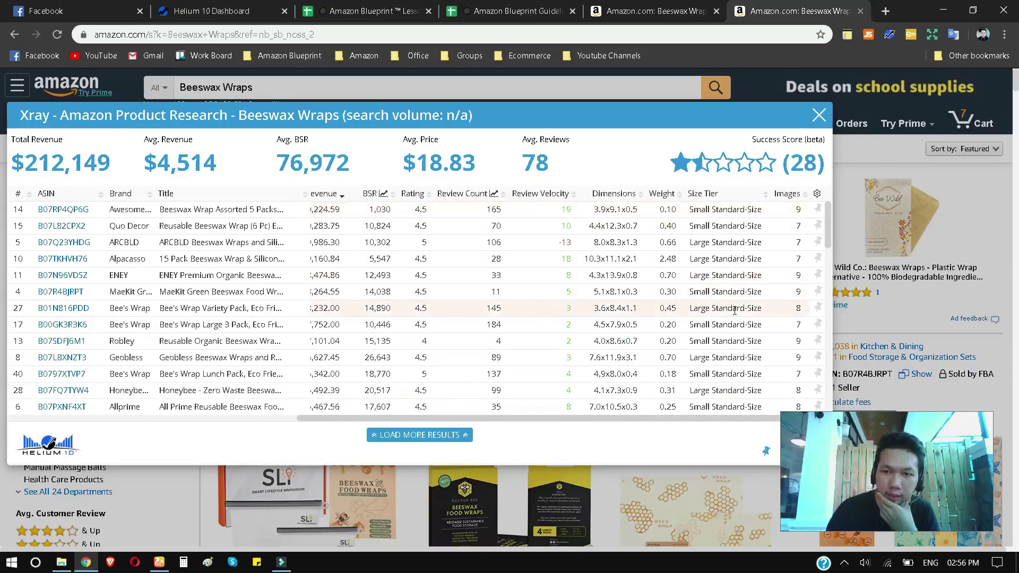
{"action": "left_click_drag", "start_coordinate": [736, 419], "coordinate": [642, 423]}
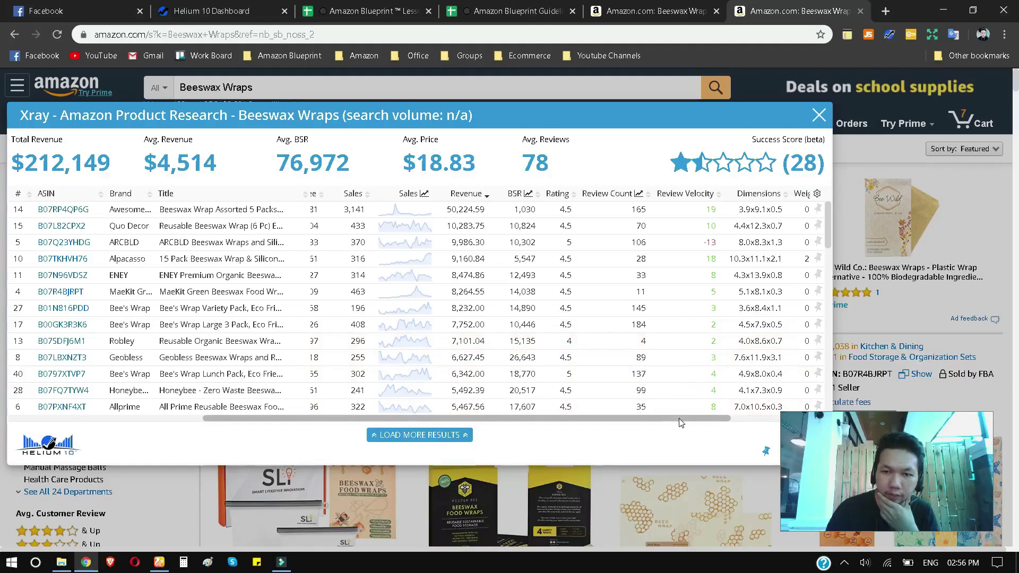
{"action": "left_click_drag", "start_coordinate": [680, 423], "coordinate": [490, 422]}
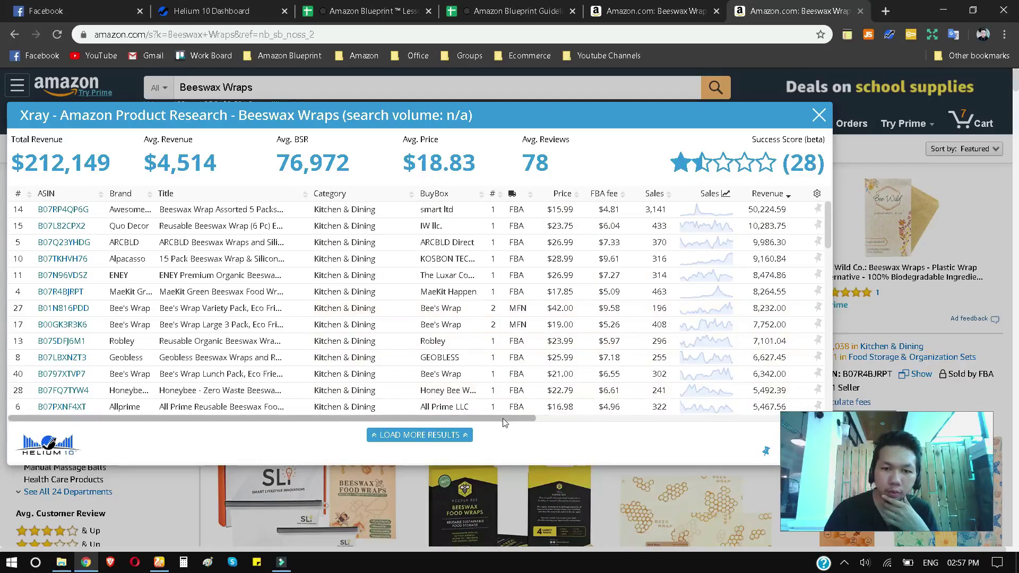
- Compare the Beeswax Wraps products' prices, FBA fees, sales, revenue and BSR in the Xray table
{"action": "left_click_drag", "start_coordinate": [533, 419], "coordinate": [583, 419]}
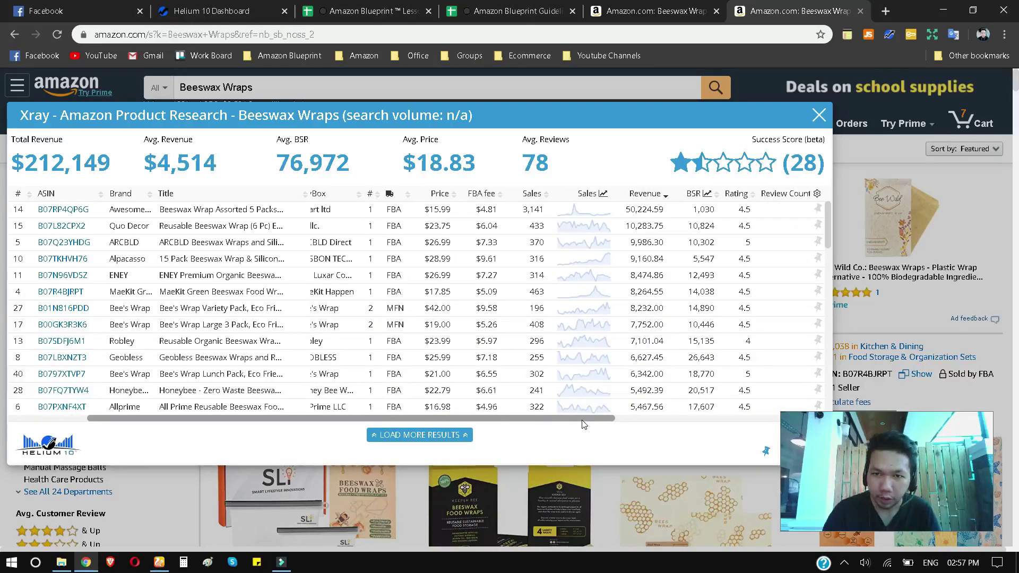
{"action": "mouse_move", "coordinate": [584, 425]}
{"action": "left_mouse_down"}
{"action": "mouse_move", "coordinate": [593, 427]}
{"action": "mouse_move", "coordinate": [582, 425]}
{"action": "left_mouse_up"}
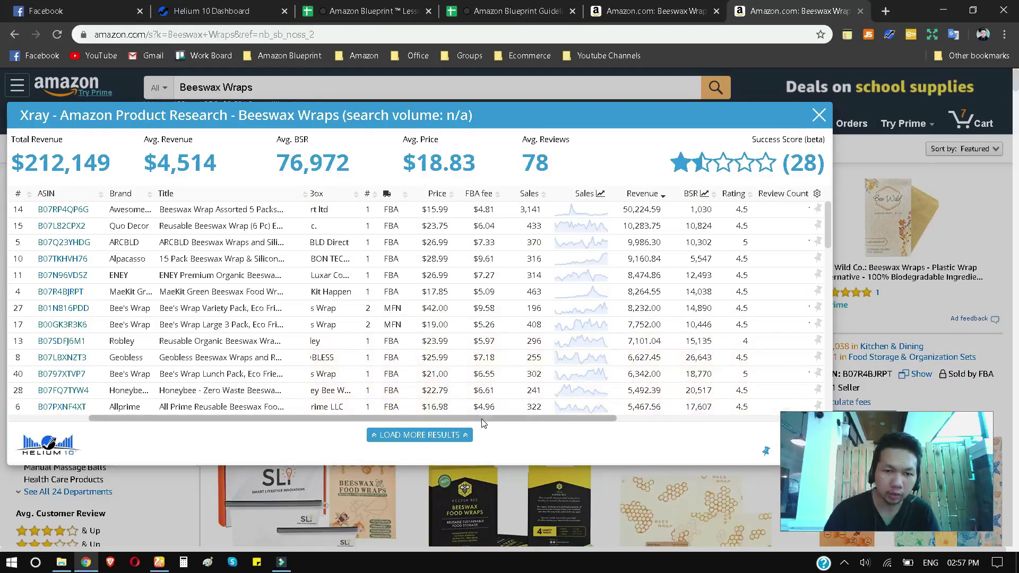
{"action": "left_click_drag", "start_coordinate": [484, 422], "coordinate": [372, 418]}
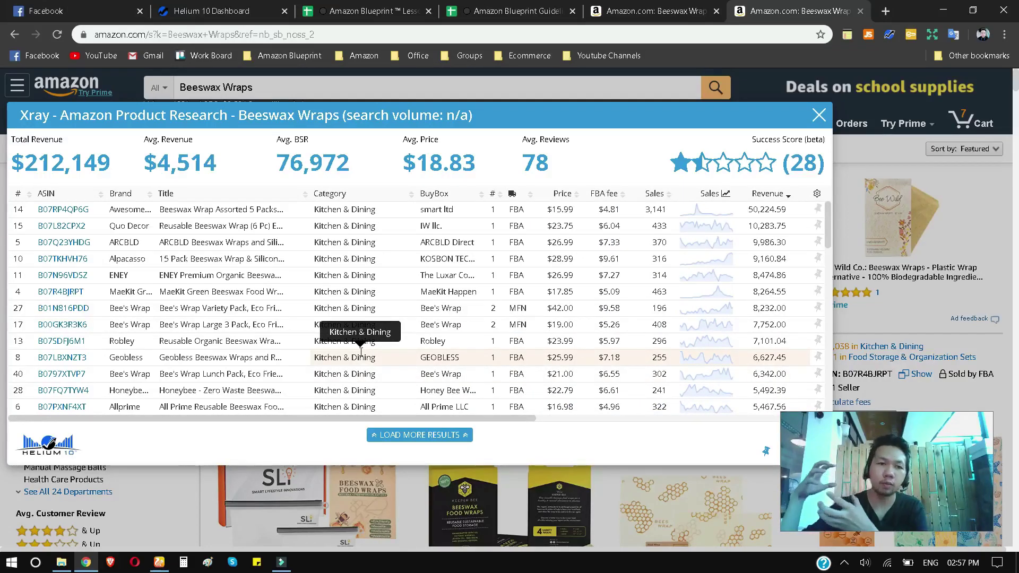
{"action": "left_click", "coordinate": [429, 419]}
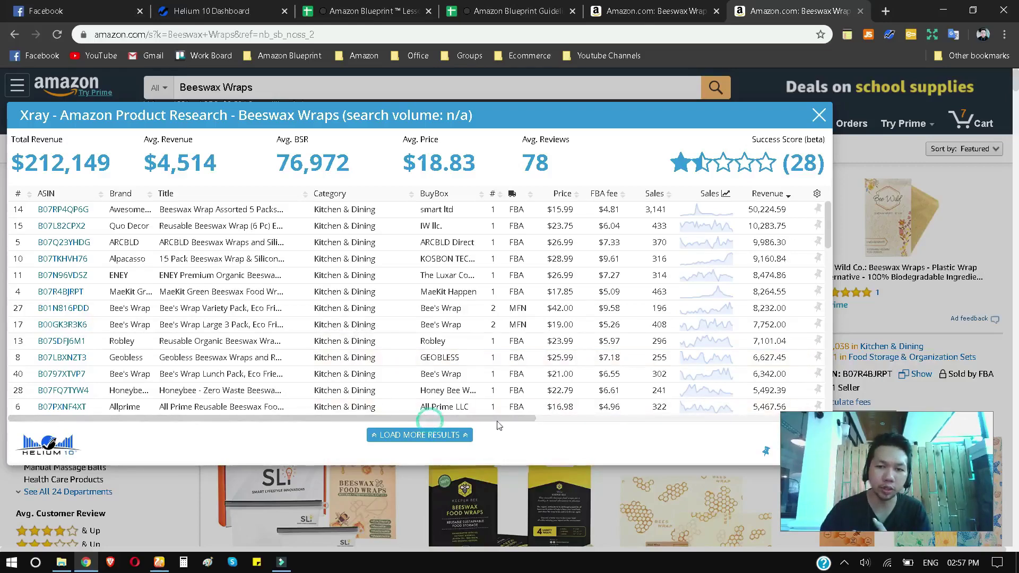
{"action": "left_click_drag", "start_coordinate": [497, 419], "coordinate": [568, 419]}
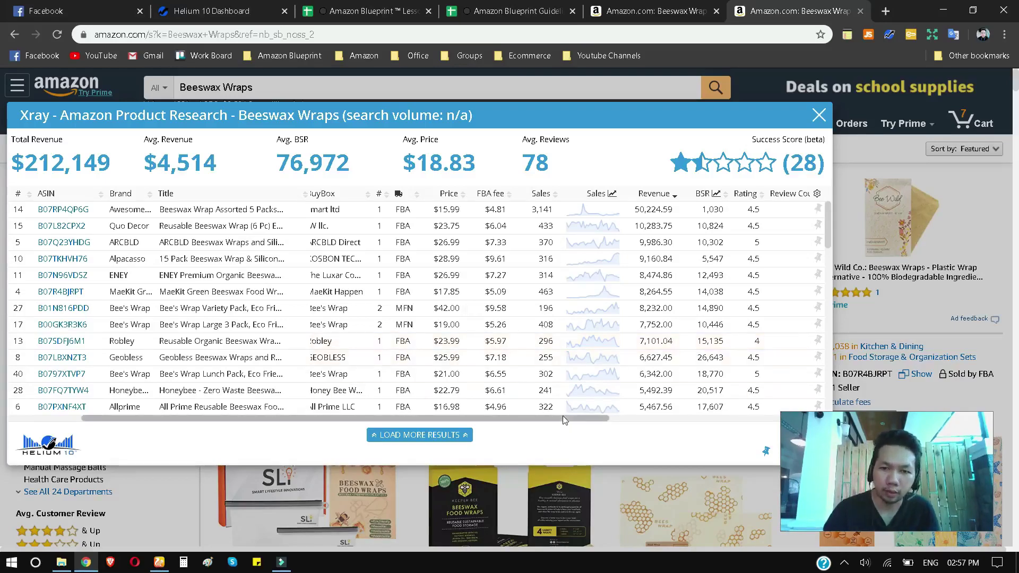
{"action": "left_click_drag", "start_coordinate": [522, 418], "coordinate": [436, 415]}
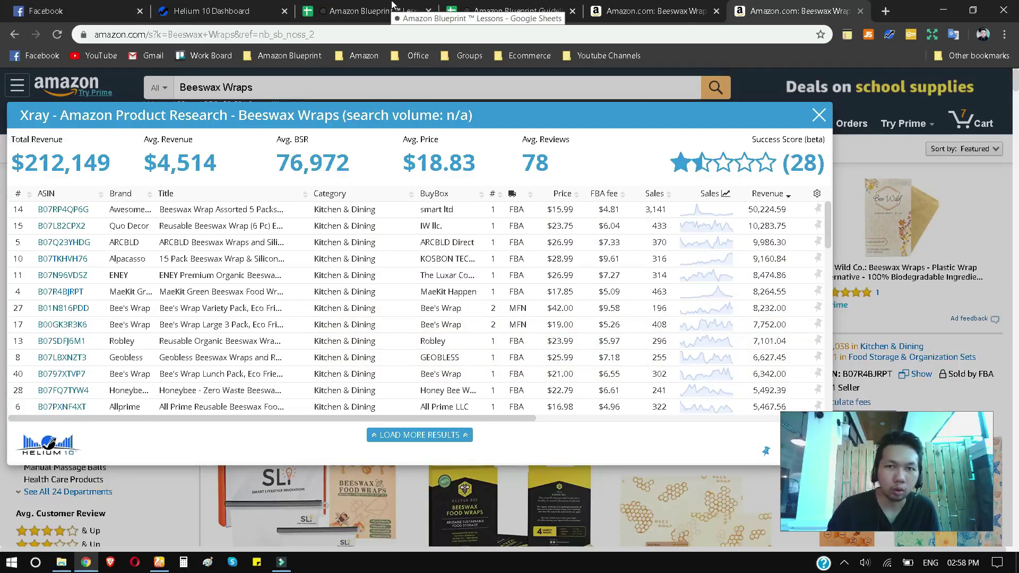
- Switch to the Amazon Blueprint Guidelines spreadsheet and change the text colour of the whole Beeswax Wraps row to yellow
{"action": "left_click", "coordinate": [486, 7]}
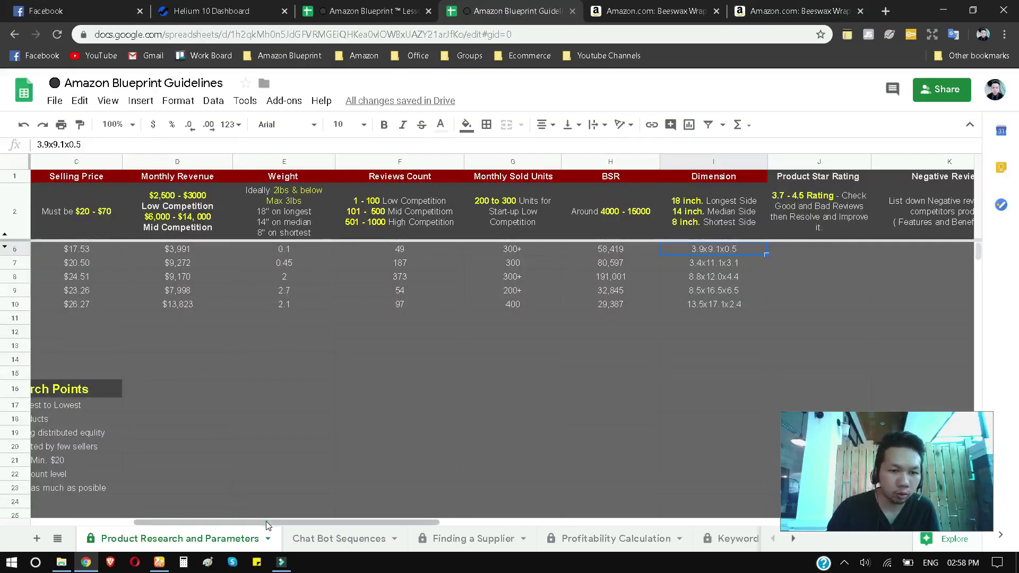
{"action": "left_click_drag", "start_coordinate": [260, 520], "coordinate": [156, 521]}
{"action": "left_click", "coordinate": [106, 248]}
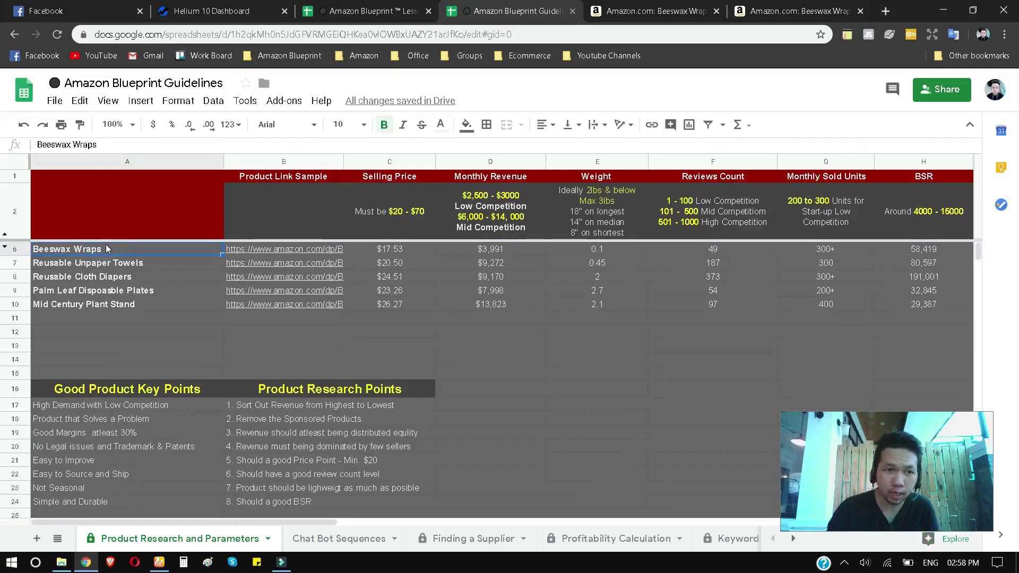
{"action": "left_click", "coordinate": [158, 290]}
{"action": "left_click", "coordinate": [119, 251]}
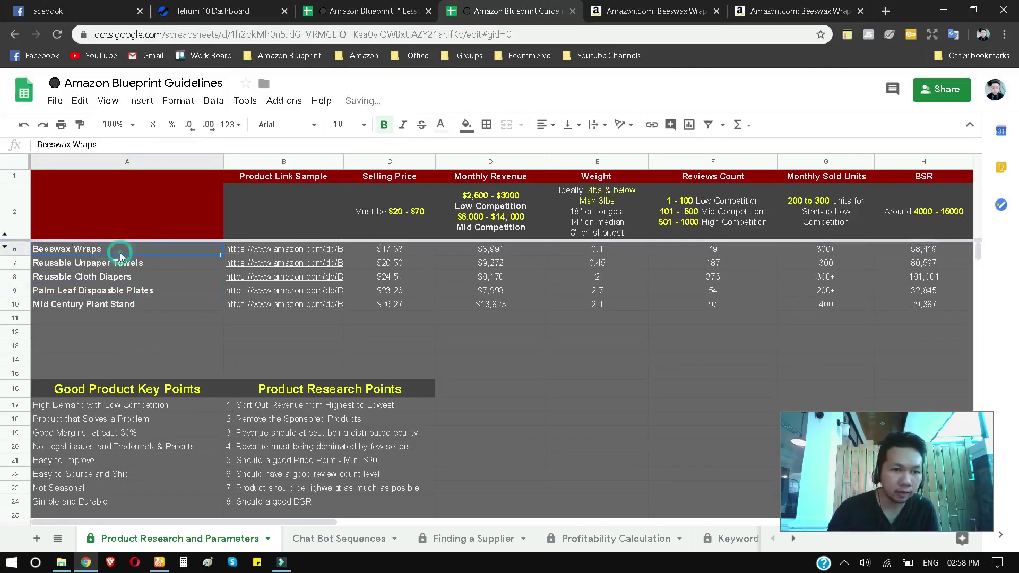
{"action": "left_click", "coordinate": [15, 248]}
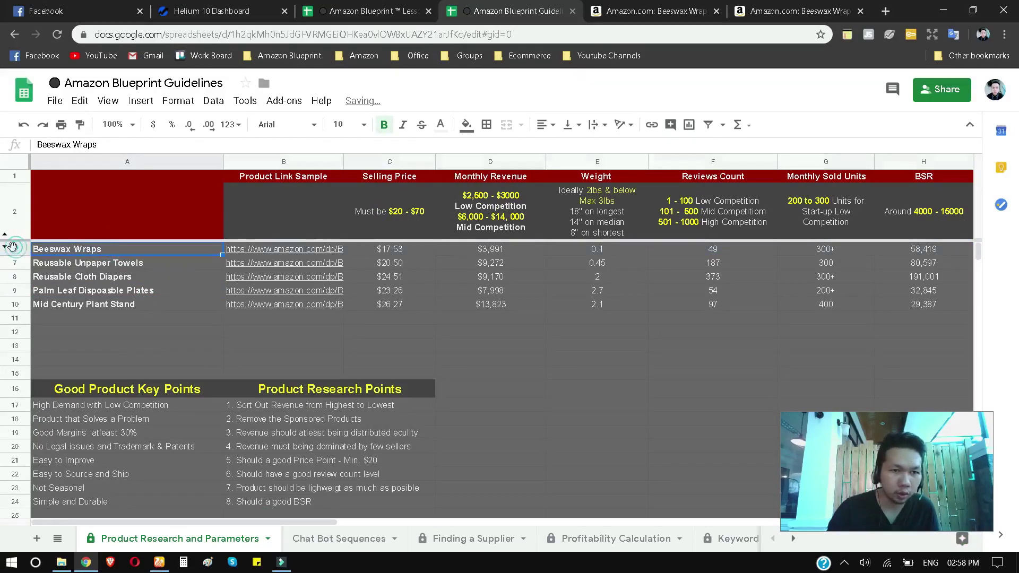
{"action": "left_click", "coordinate": [466, 124]}
{"action": "left_click", "coordinate": [441, 125]}
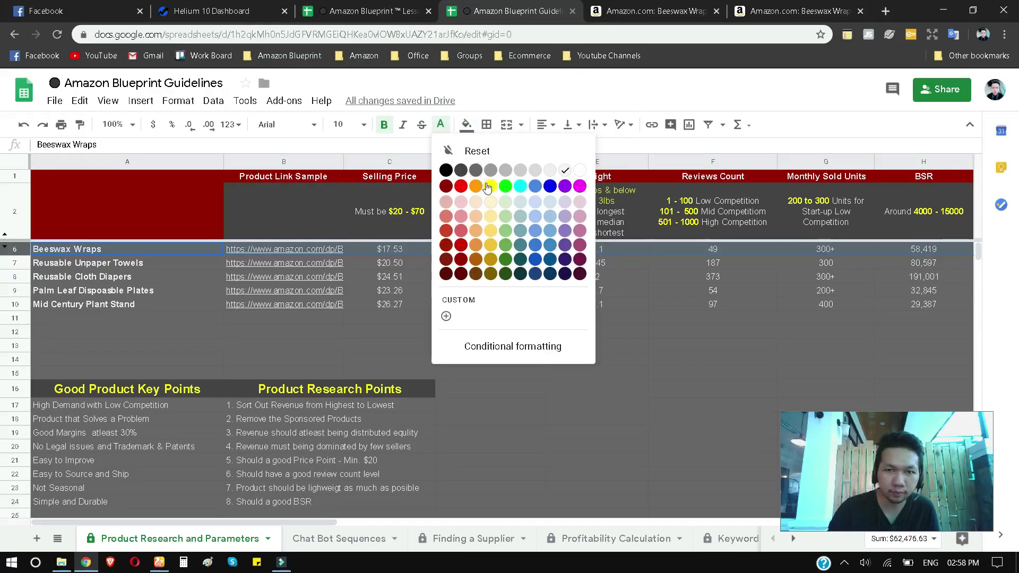
{"action": "left_click", "coordinate": [494, 219]}
{"action": "left_click", "coordinate": [561, 431]}
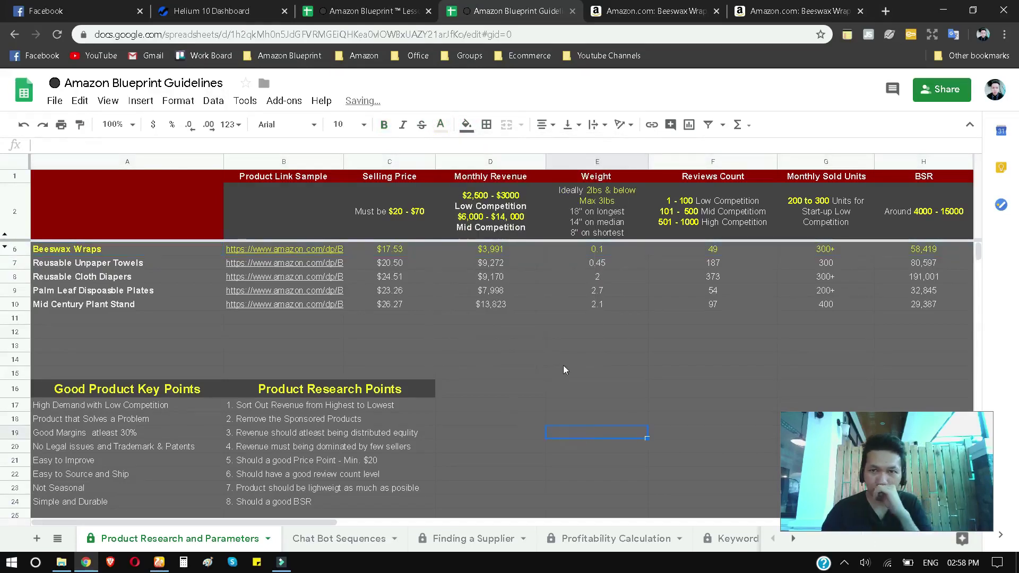
- Select the Reusable Unpaper Towels name in the spreadsheet and open that product's sample Amazon link
{"action": "double_click", "coordinate": [148, 263]}
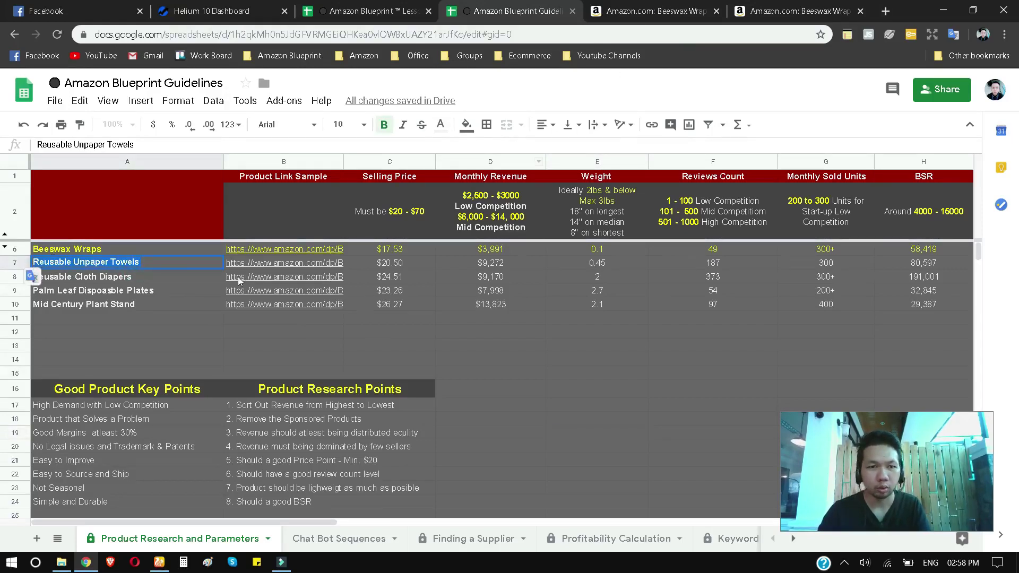
{"action": "left_click", "coordinate": [274, 265]}
{"action": "left_click", "coordinate": [297, 278]}
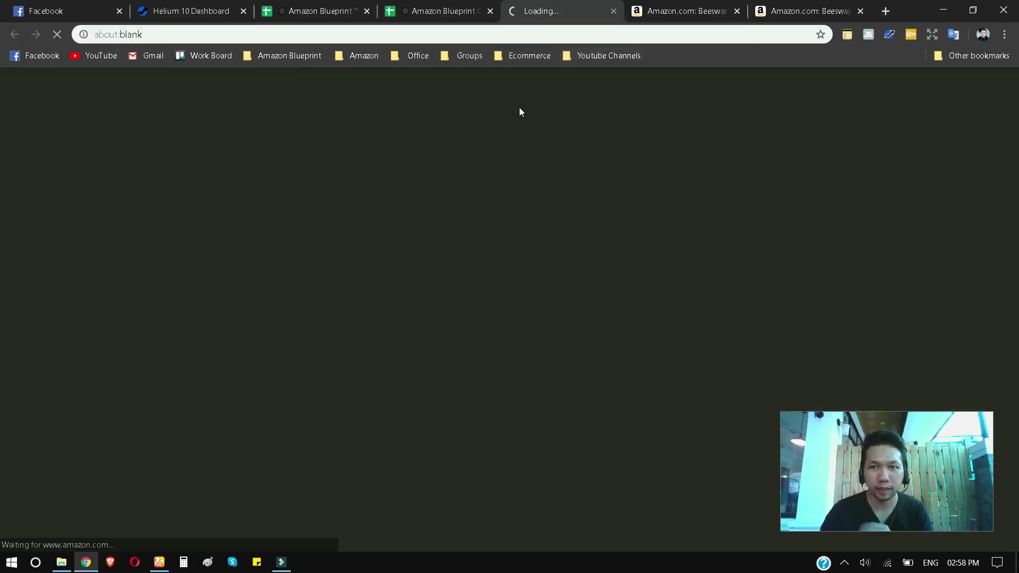
- Close both Beeswax Wraps pages and open amazon.com in a new tab
{"action": "left_click", "coordinate": [727, 15]}
{"action": "left_click", "coordinate": [735, 13]}
{"action": "left_click", "coordinate": [735, 13]}
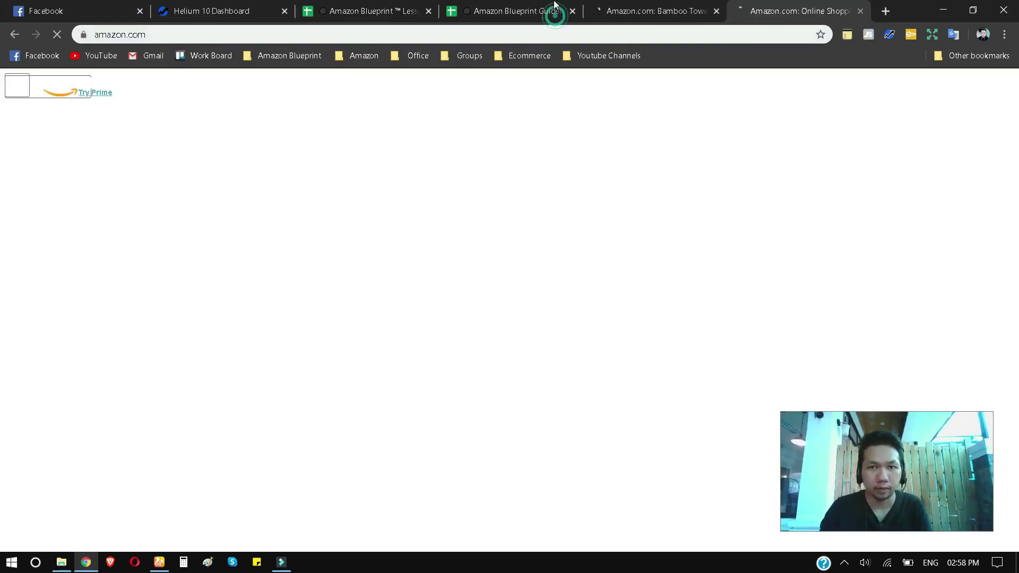
- Review the Reusable Unpaper Towels row in the Amazon Blueprint Guidelines spreadsheet, checking revenue, weight, review count, monthly sold units, BSR and dimension
{"action": "left_click", "coordinate": [556, 6]}
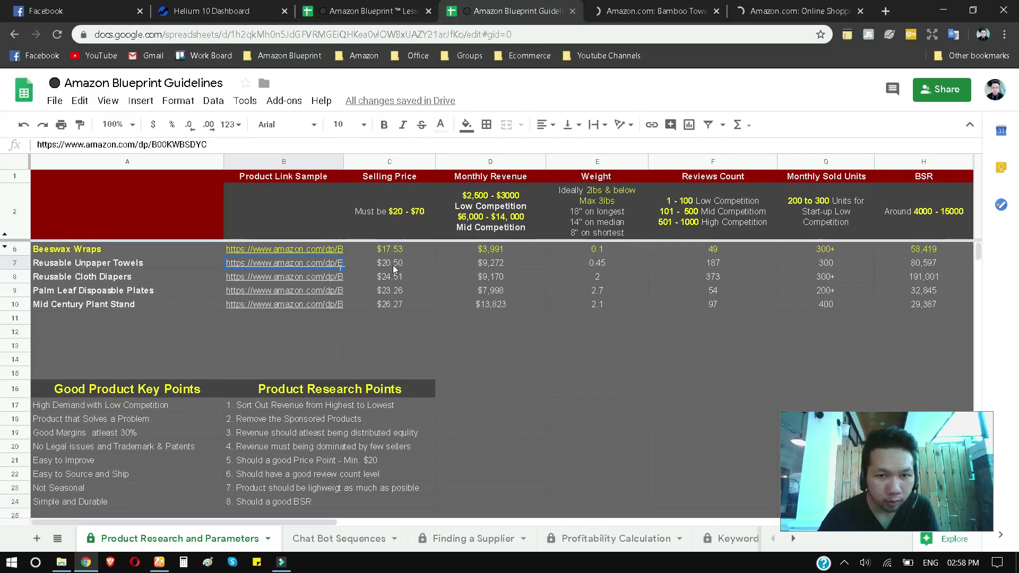
{"action": "left_click", "coordinate": [502, 265]}
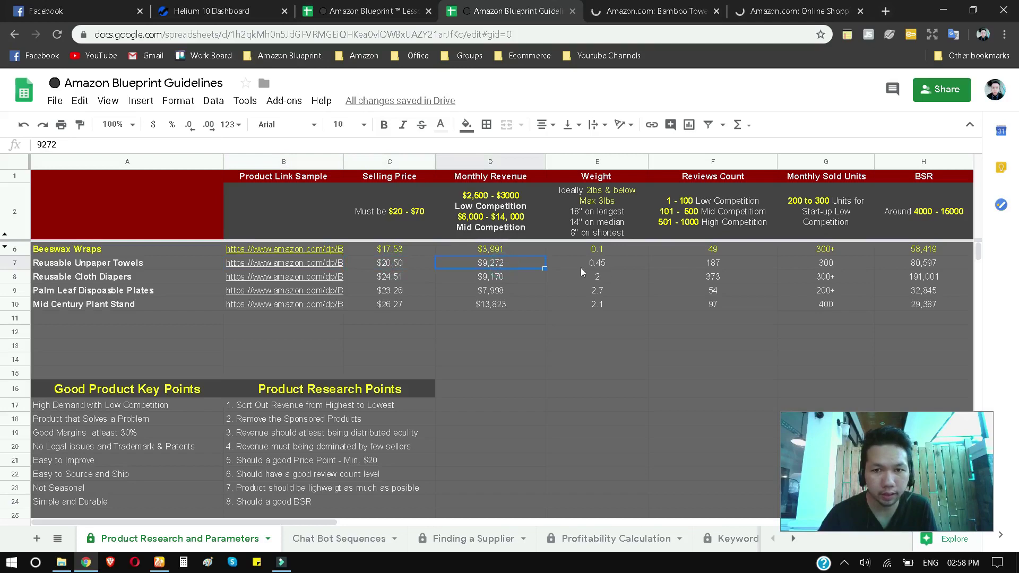
{"action": "left_click", "coordinate": [605, 269]}
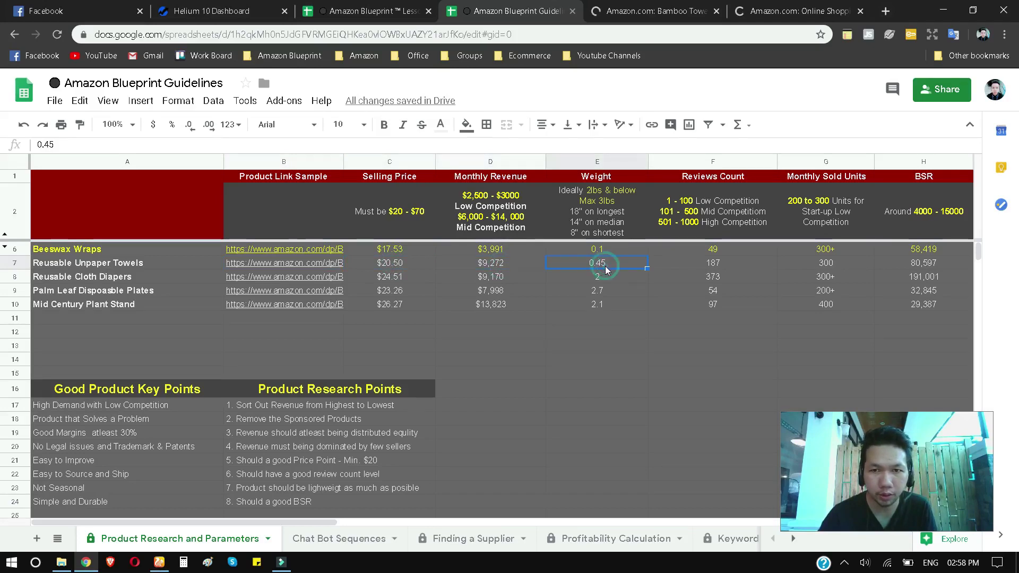
{"action": "left_click", "coordinate": [724, 264]}
{"action": "left_click", "coordinate": [313, 521]}
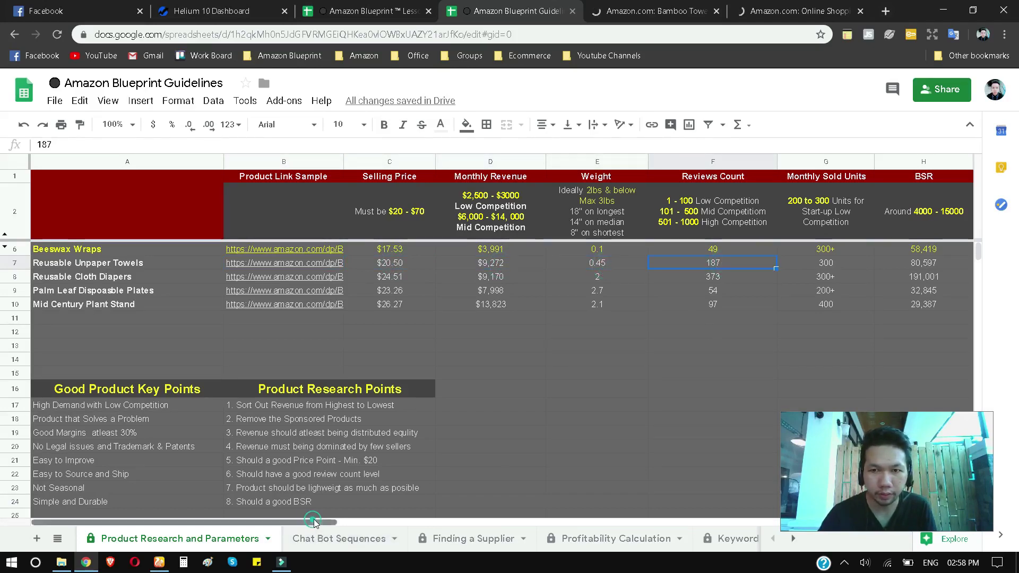
{"action": "left_click_drag", "start_coordinate": [313, 521], "coordinate": [428, 521]}
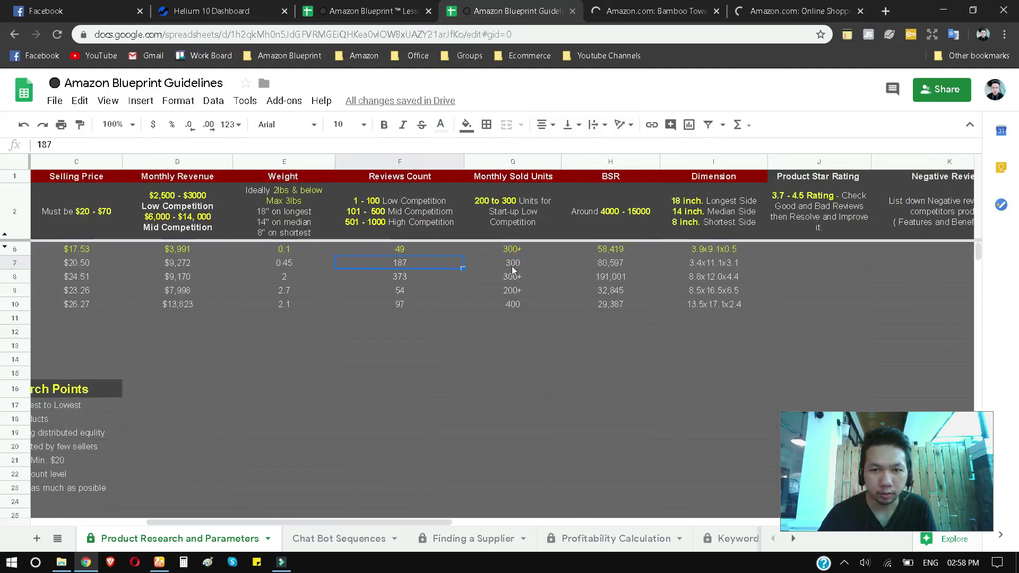
{"action": "left_click", "coordinate": [514, 269]}
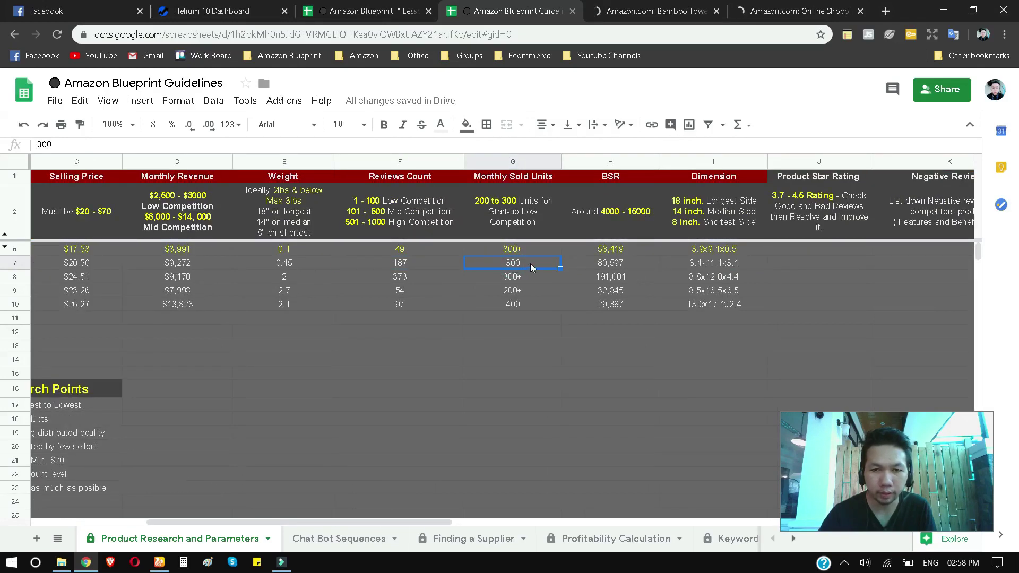
{"action": "left_click", "coordinate": [616, 267]}
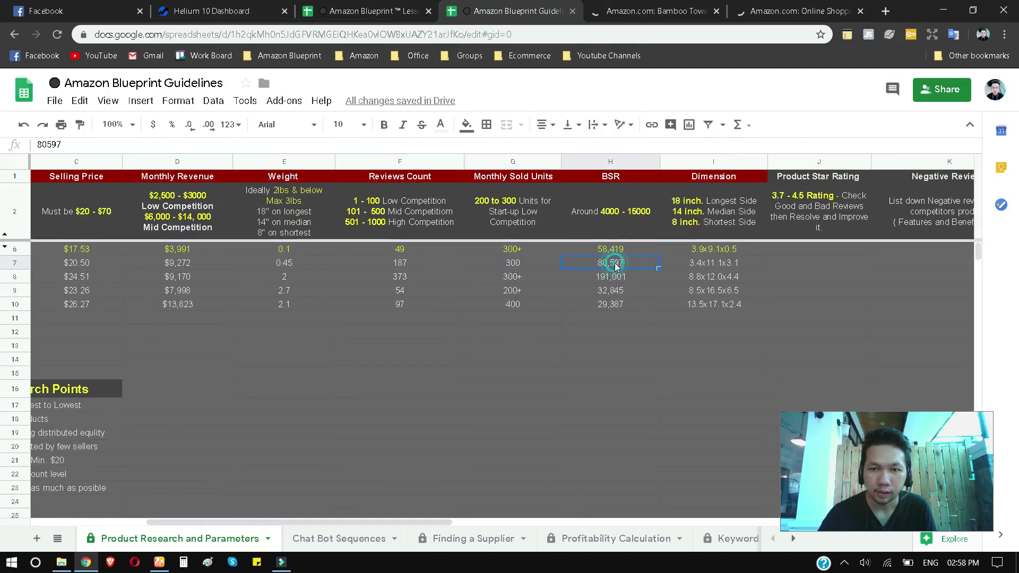
{"action": "left_click", "coordinate": [728, 269]}
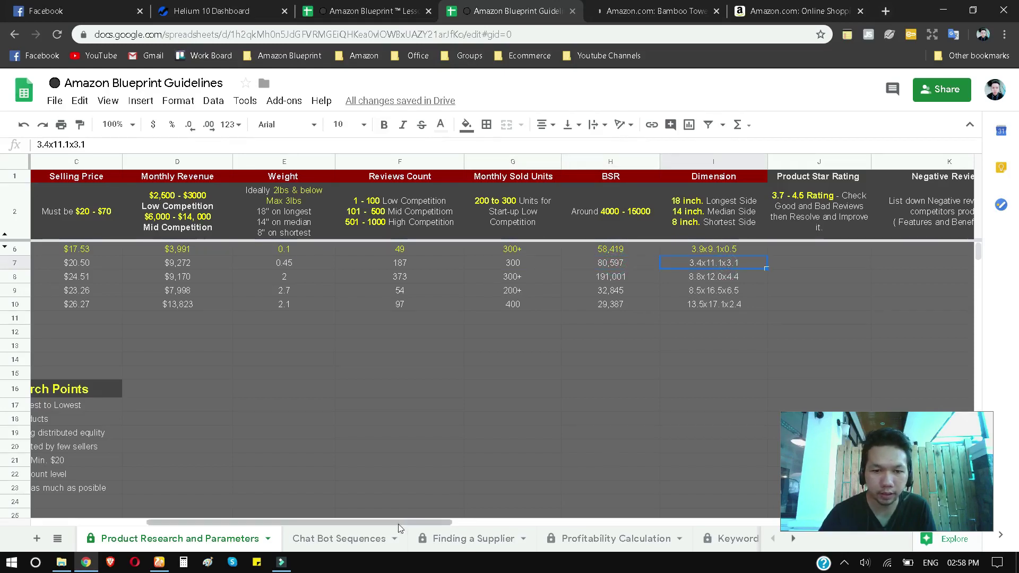
{"action": "scroll", "coordinate": [291, 472], "scroll_direction": "left", "scroll_amount": 3}
- Switch to the Bamboo Towels product page on Amazon and examine its images, price, reviews and description
{"action": "left_click", "coordinate": [650, 7]}
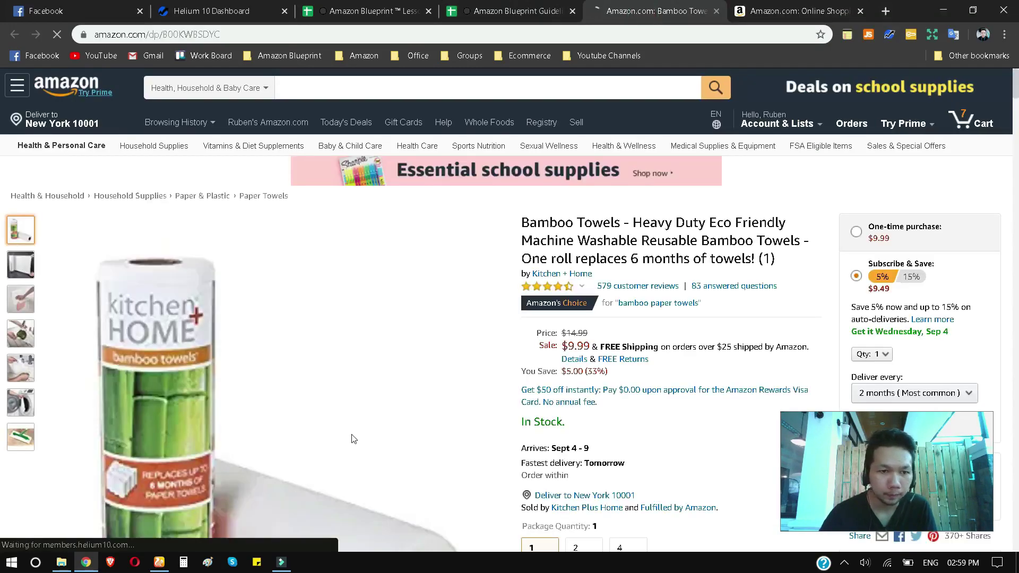
{"action": "scroll", "coordinate": [326, 424], "scroll_direction": "down", "scroll_amount": 3}
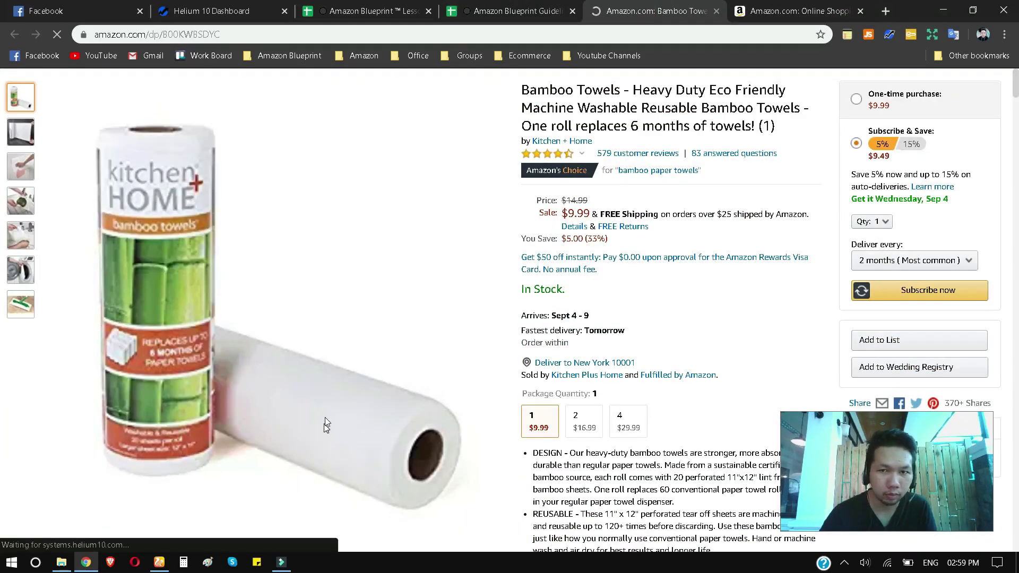
{"action": "scroll", "coordinate": [482, 361], "scroll_direction": "down", "scroll_amount": 3}
{"action": "scroll", "coordinate": [486, 364], "scroll_direction": "up", "scroll_amount": 4}
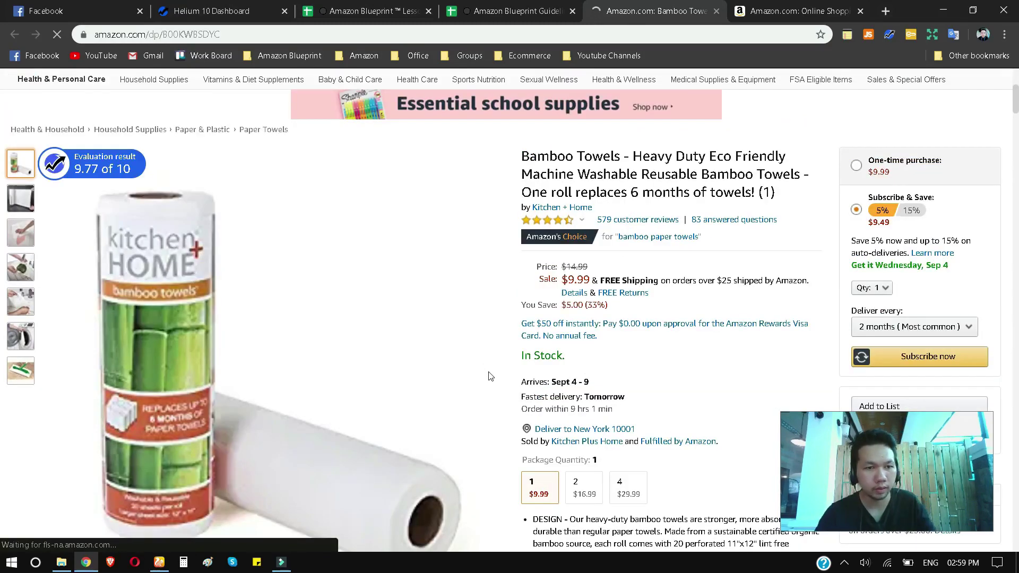
{"action": "scroll", "coordinate": [489, 379], "scroll_direction": "up", "scroll_amount": 2}
{"action": "scroll", "coordinate": [489, 379], "scroll_direction": "down", "scroll_amount": 1}
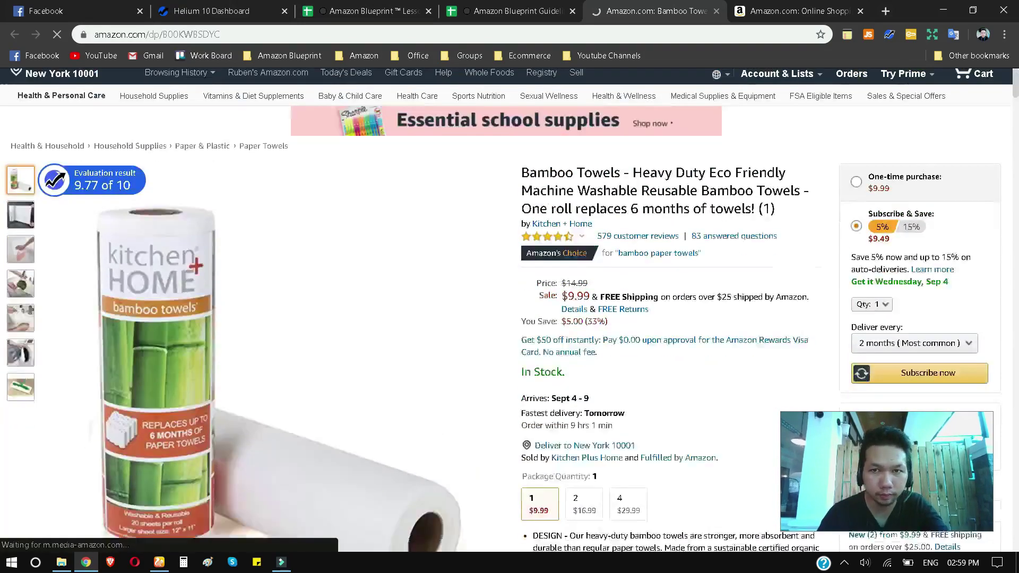
- Copy the product name Reusable Unpaper Towels from the guidelines spreadsheet and enter it as the search term on the Amazon home page
{"action": "left_click", "coordinate": [517, 6]}
{"action": "left_click", "coordinate": [122, 262]}
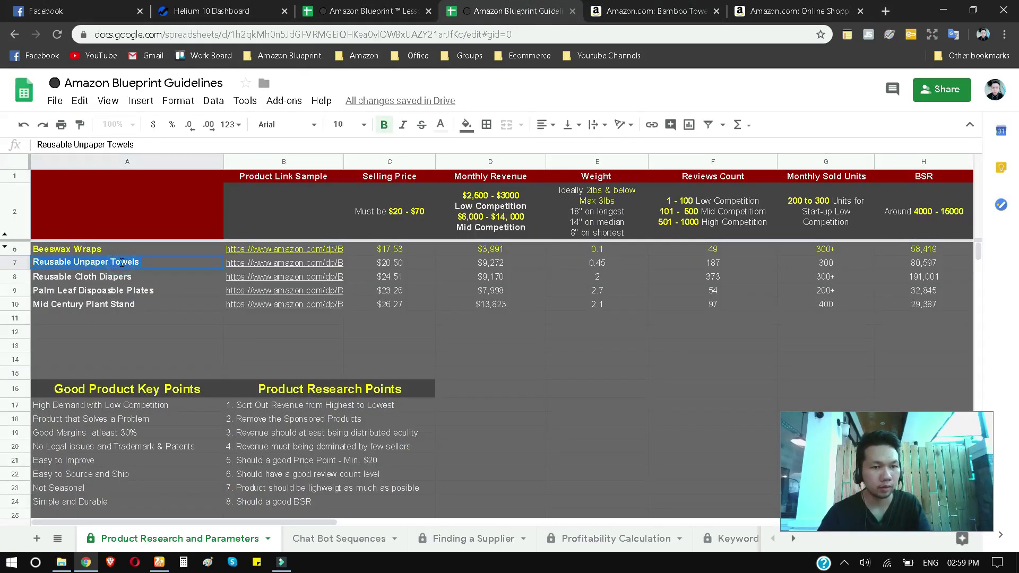
{"action": "left_click", "coordinate": [793, 11]}
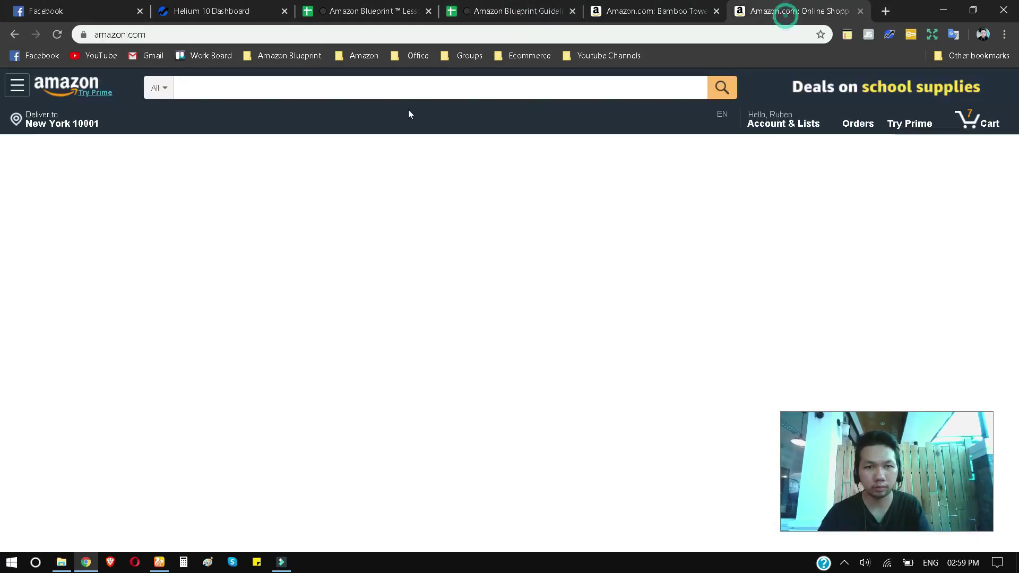
{"action": "left_click", "coordinate": [339, 87]}
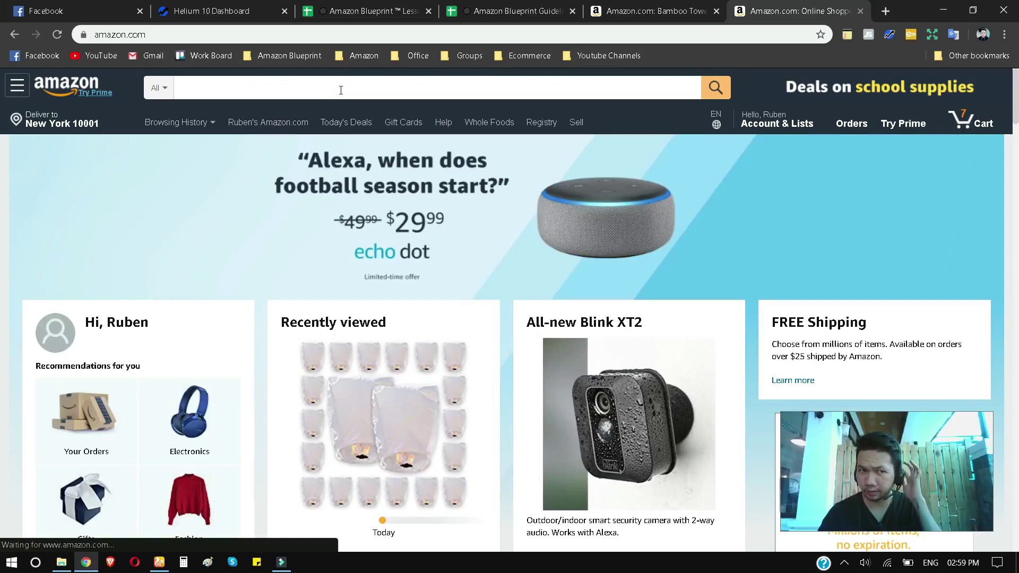
{"action": "type", "text": "Reusable Unpaper Towels"}
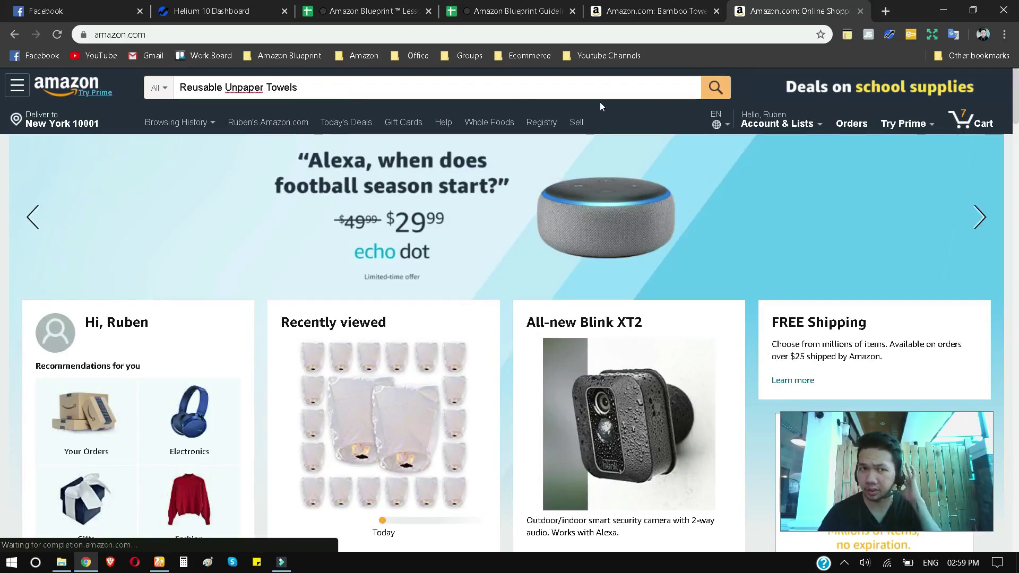
- Search Amazon for "Reusable Unpaper Towels" and look through the listings' prices, reviews and sales ranks
{"action": "left_click", "coordinate": [712, 95]}
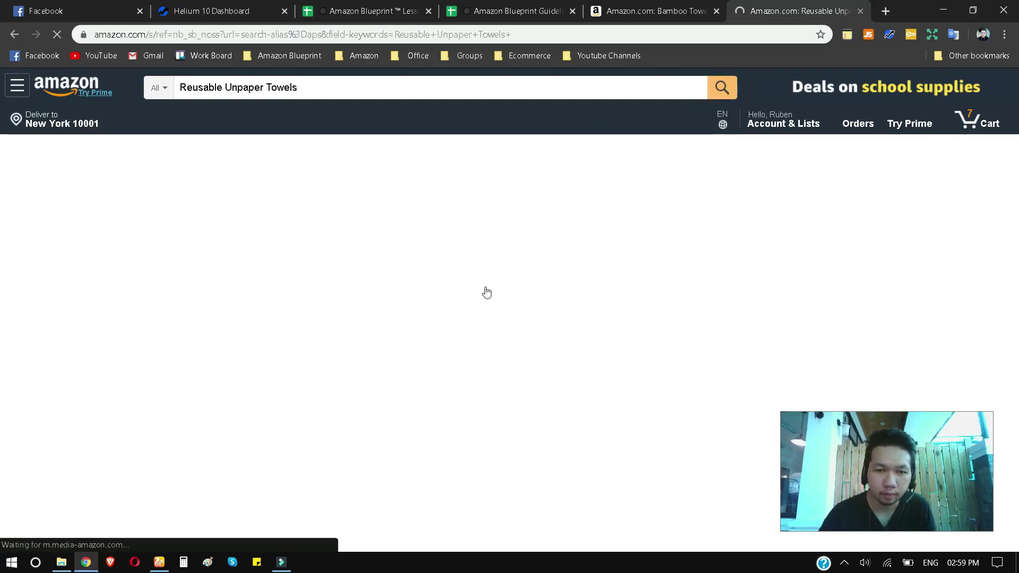
{"action": "scroll", "coordinate": [476, 272], "scroll_direction": "down", "scroll_amount": 4}
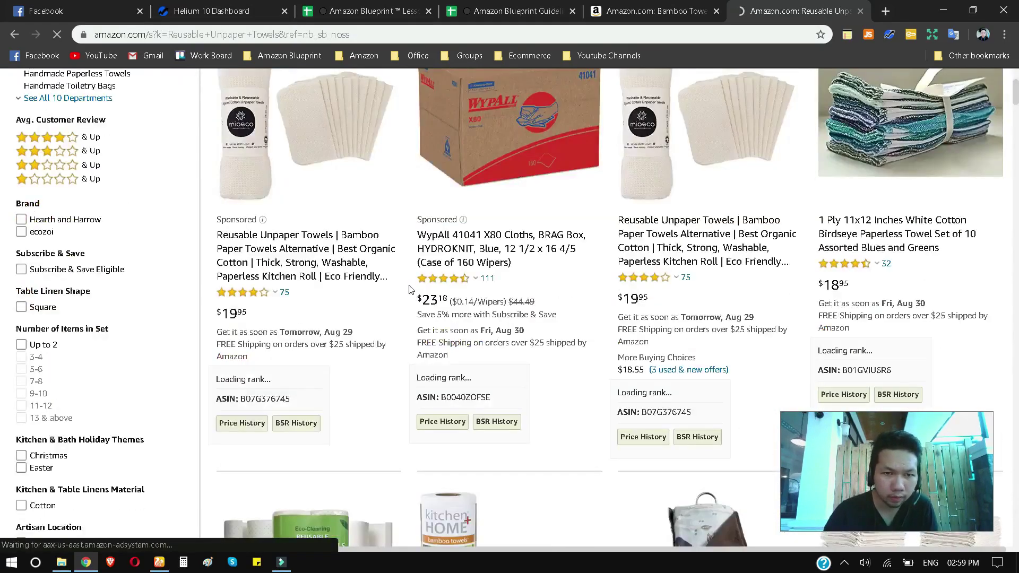
{"action": "scroll", "coordinate": [409, 289], "scroll_direction": "down", "scroll_amount": 1}
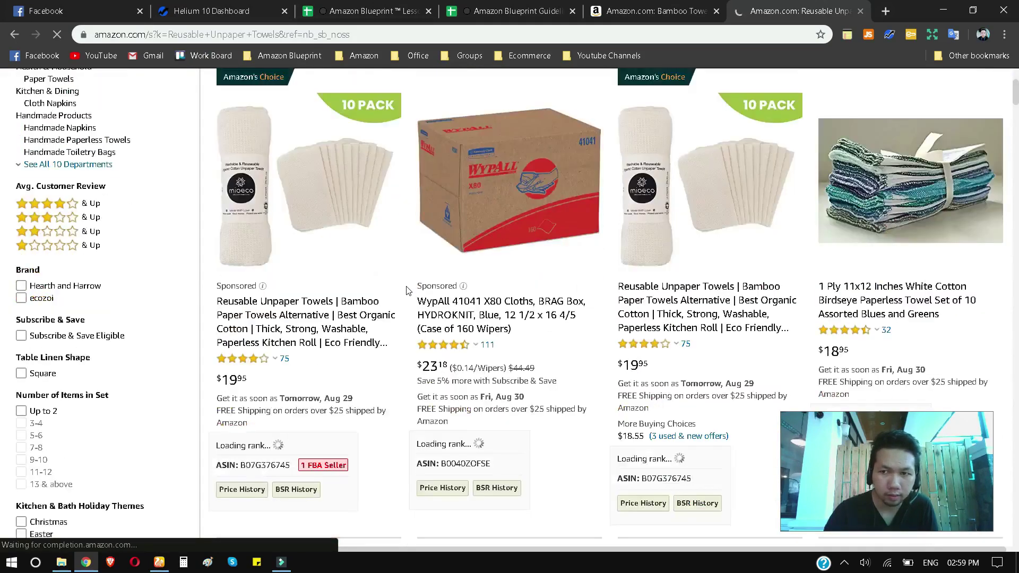
{"action": "scroll", "coordinate": [397, 300], "scroll_direction": "down", "scroll_amount": 7}
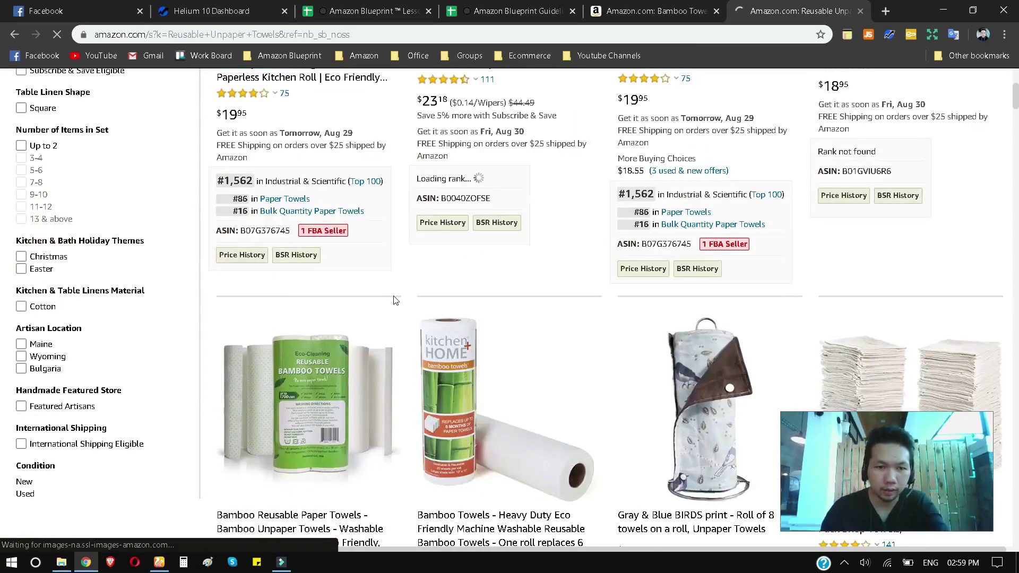
{"action": "scroll", "coordinate": [509, 308], "scroll_direction": "down", "scroll_amount": 5}
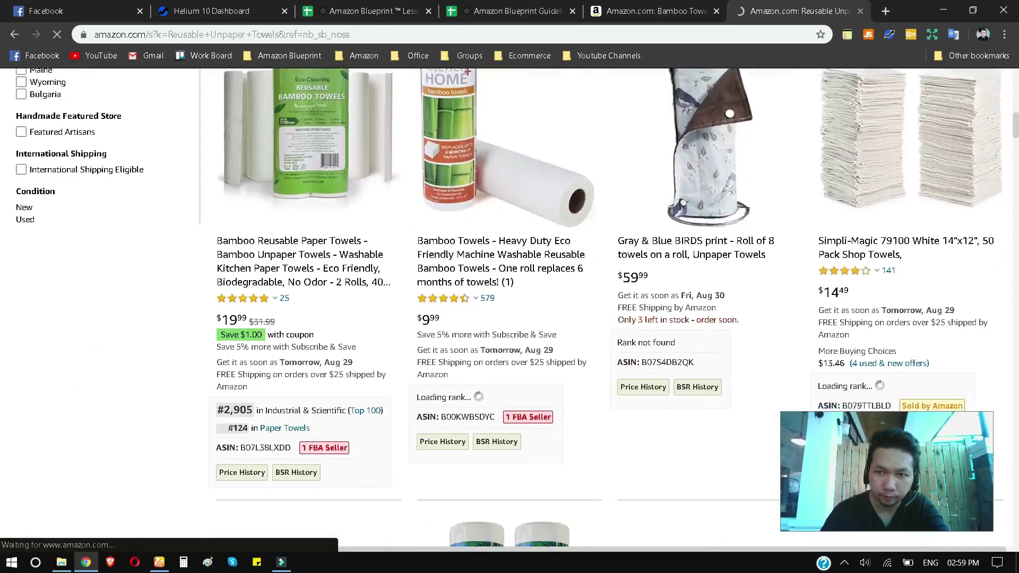
{"action": "scroll", "coordinate": [224, 127], "scroll_direction": "down", "scroll_amount": 4}
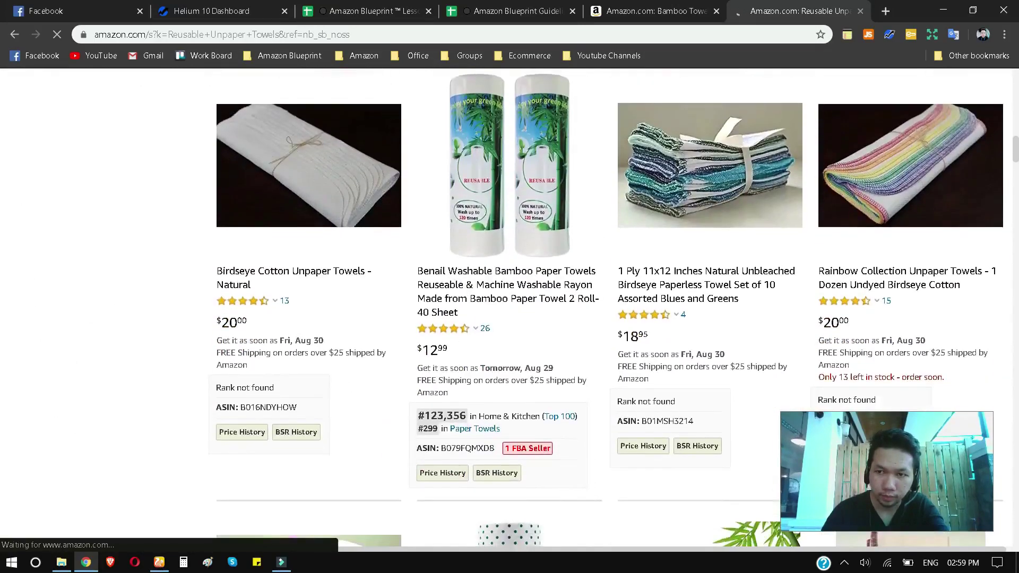
{"action": "scroll", "coordinate": [224, 127], "scroll_direction": "down", "scroll_amount": 6}
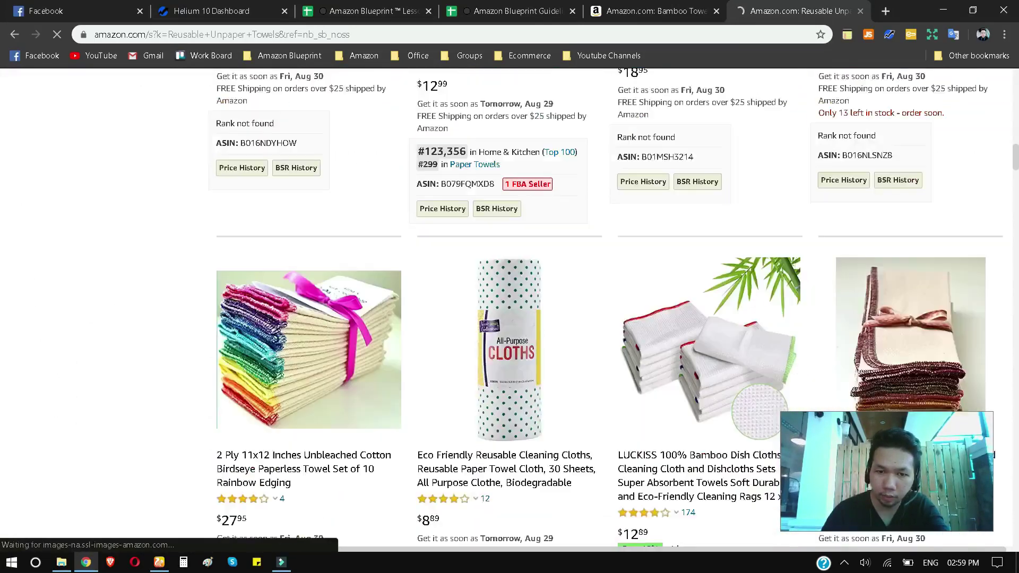
{"action": "scroll", "coordinate": [509, 308], "scroll_direction": "down", "scroll_amount": 1}
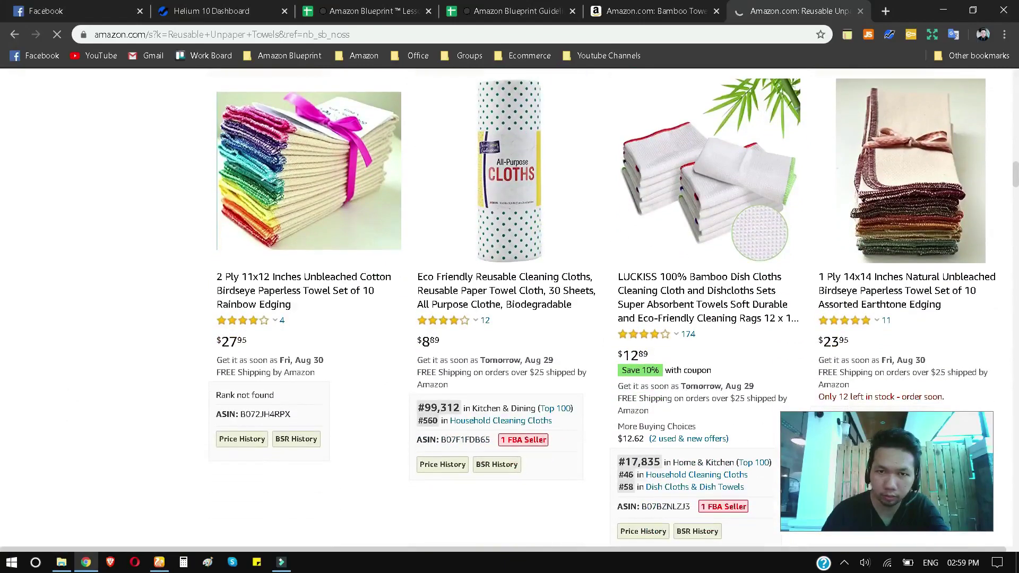
{"action": "scroll", "coordinate": [509, 308], "scroll_direction": "down", "scroll_amount": 7}
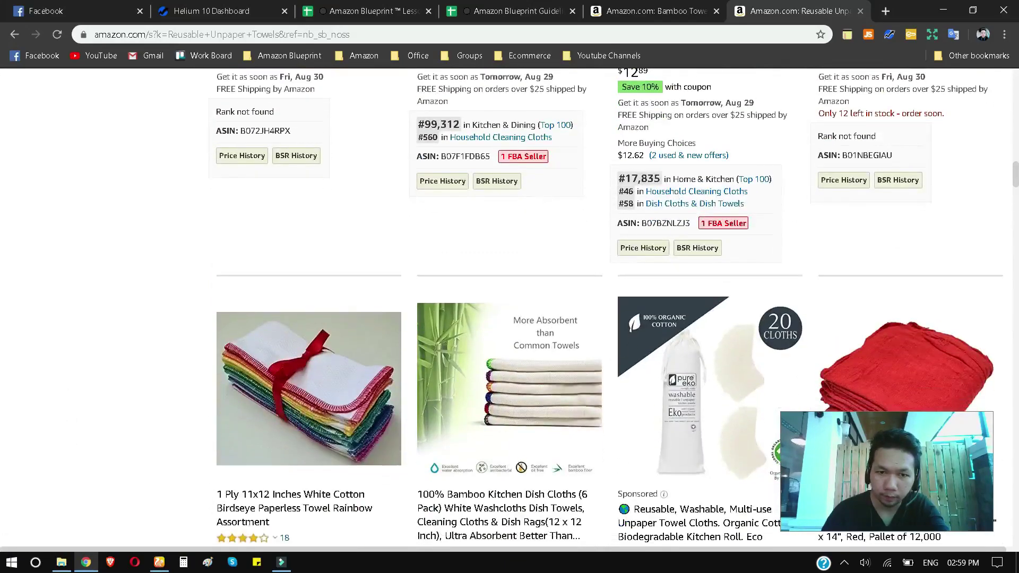
{"action": "scroll", "coordinate": [509, 307], "scroll_direction": "down", "scroll_amount": 8}
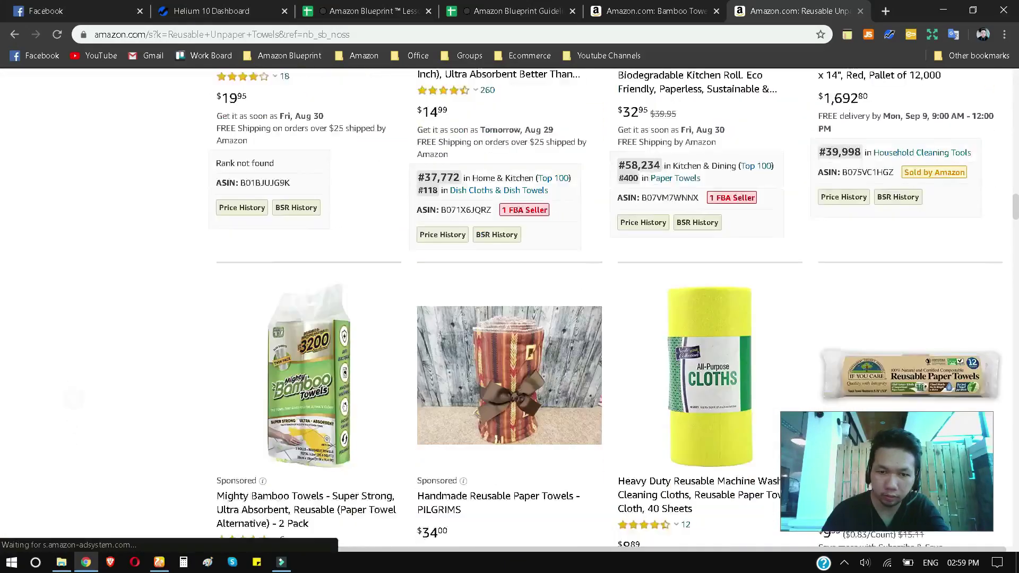
{"action": "scroll", "coordinate": [509, 307], "scroll_direction": "down", "scroll_amount": 6}
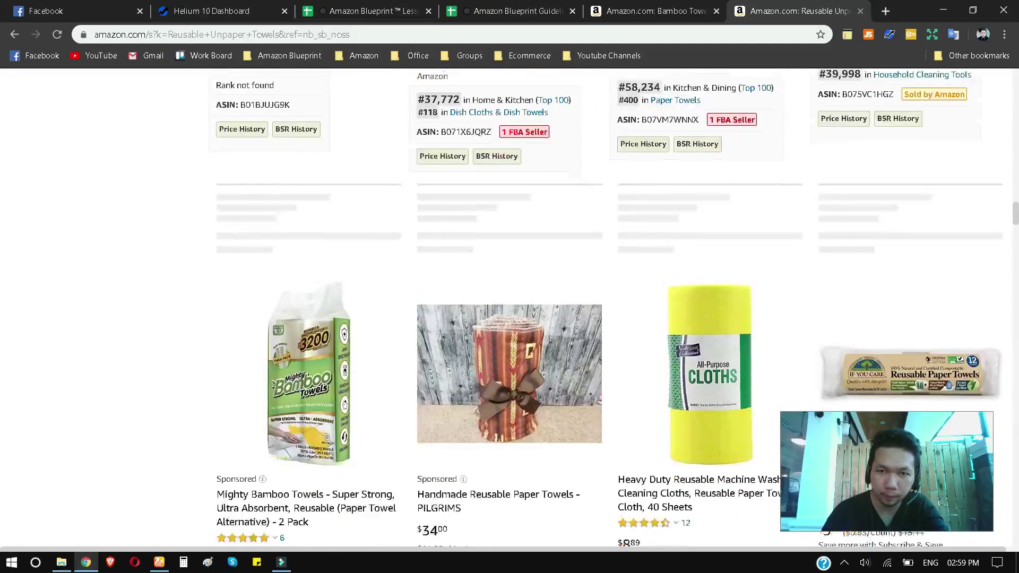
{"action": "scroll", "coordinate": [509, 308], "scroll_direction": "down", "scroll_amount": 3}
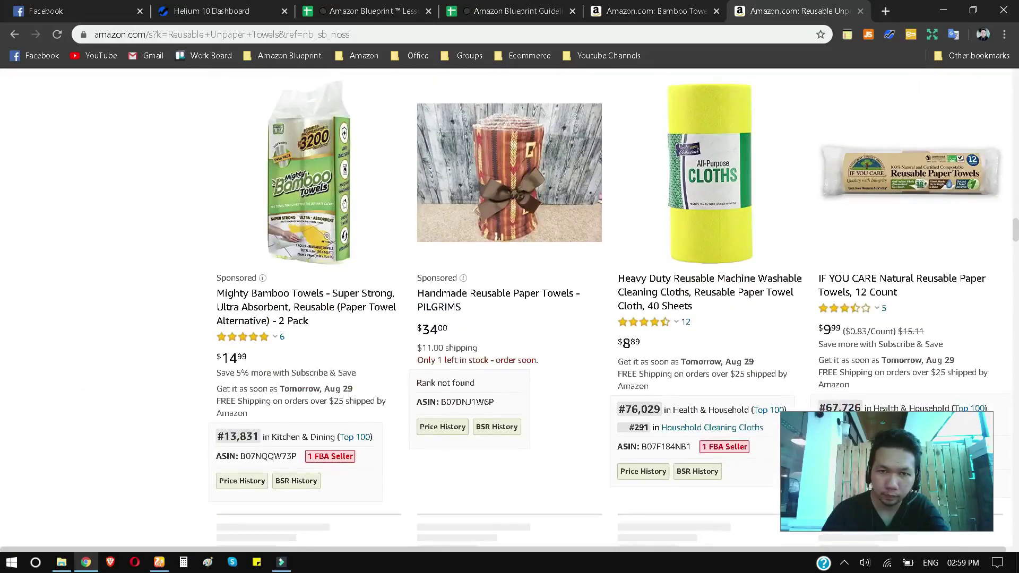
{"action": "scroll", "coordinate": [510, 307], "scroll_direction": "down", "scroll_amount": 4}
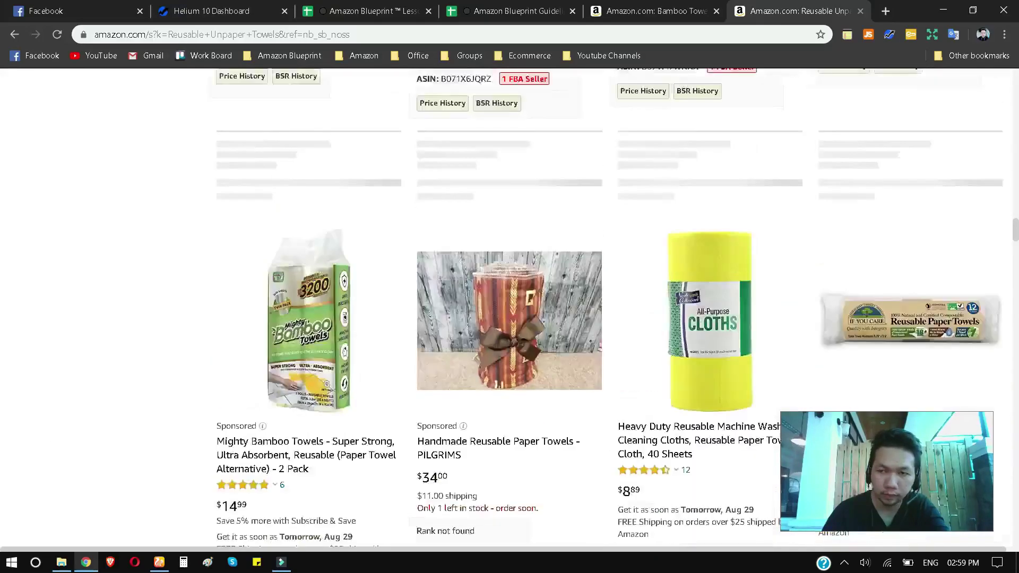
{"action": "scroll", "coordinate": [509, 307], "scroll_direction": "down", "scroll_amount": 4}
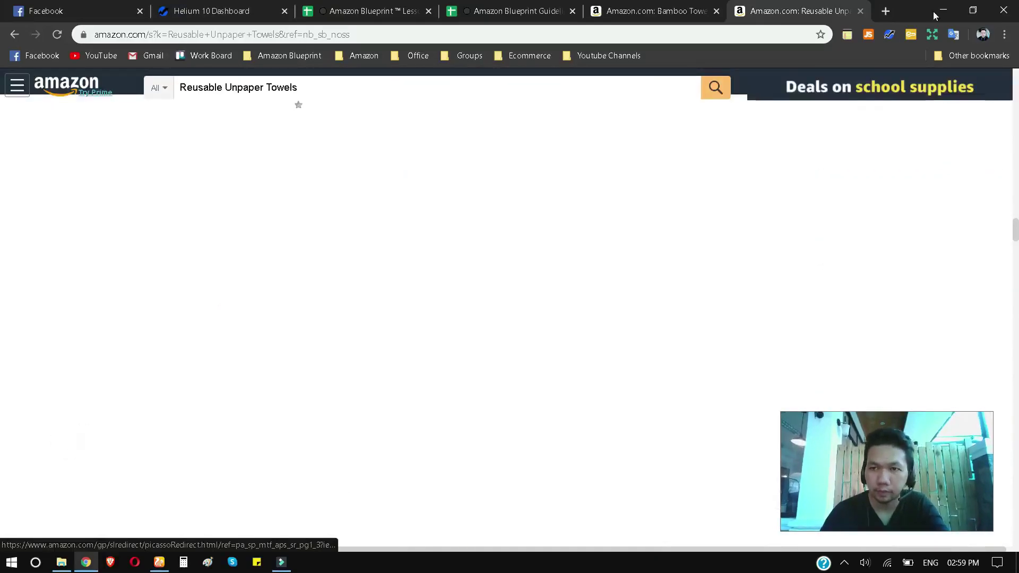
- Run Helium 10 Xray with revenue sorted highest to lowest and remove the sponsored Wypall, Mioeco and bamboo paper towel entries
{"action": "left_click", "coordinate": [889, 34]}
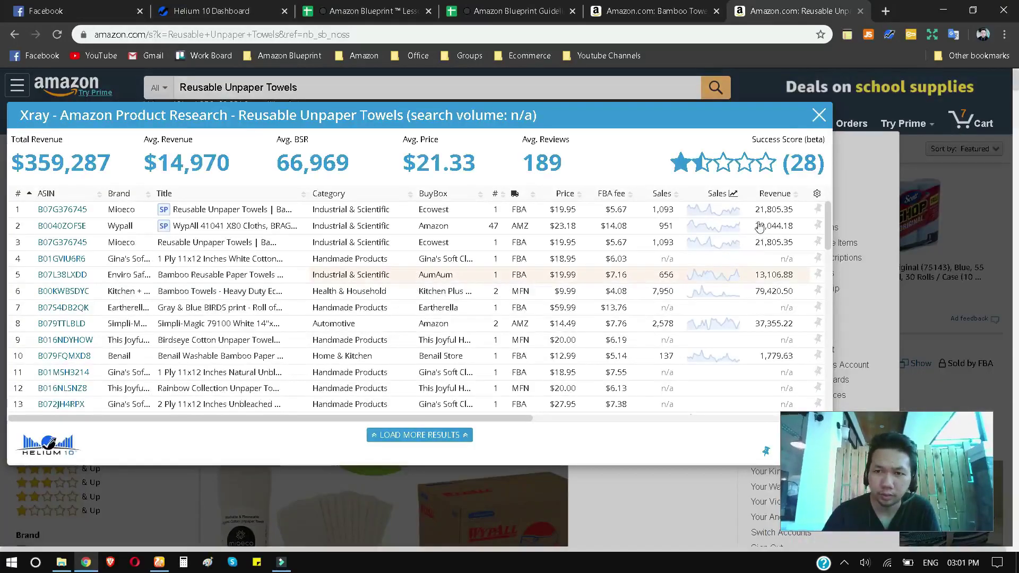
{"action": "left_click", "coordinate": [774, 194]}
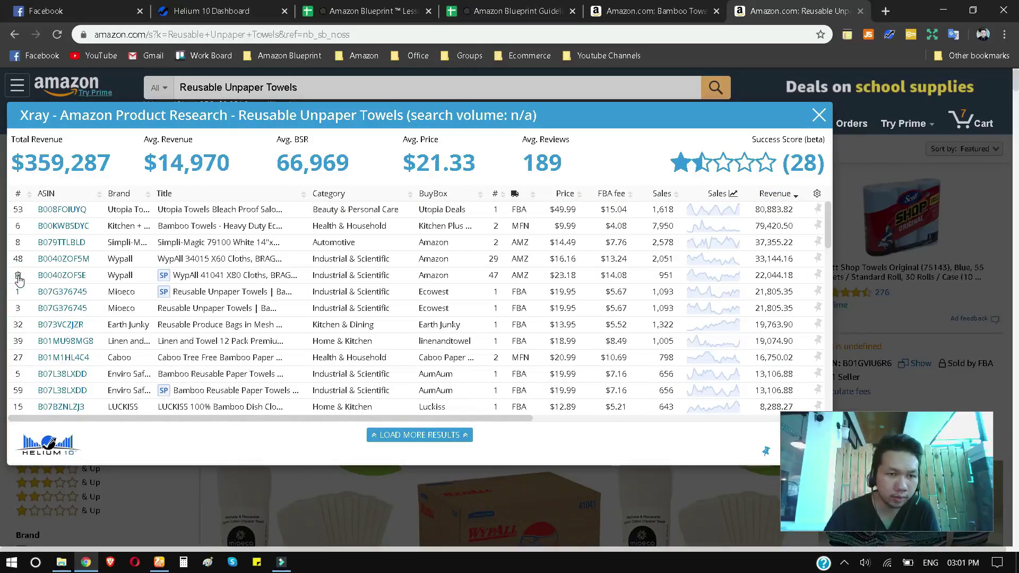
{"action": "left_click", "coordinate": [18, 275]}
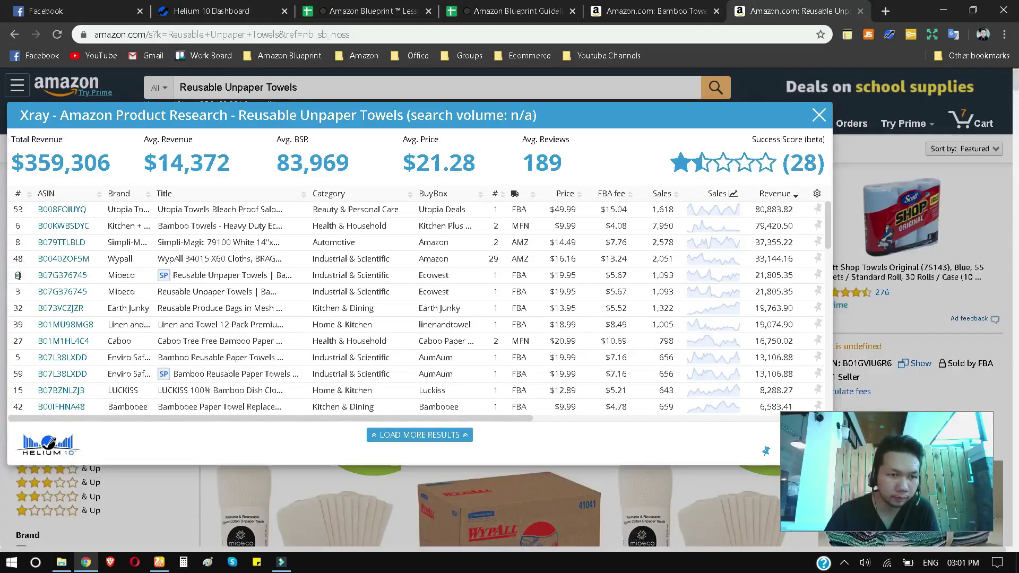
{"action": "left_click", "coordinate": [18, 275]}
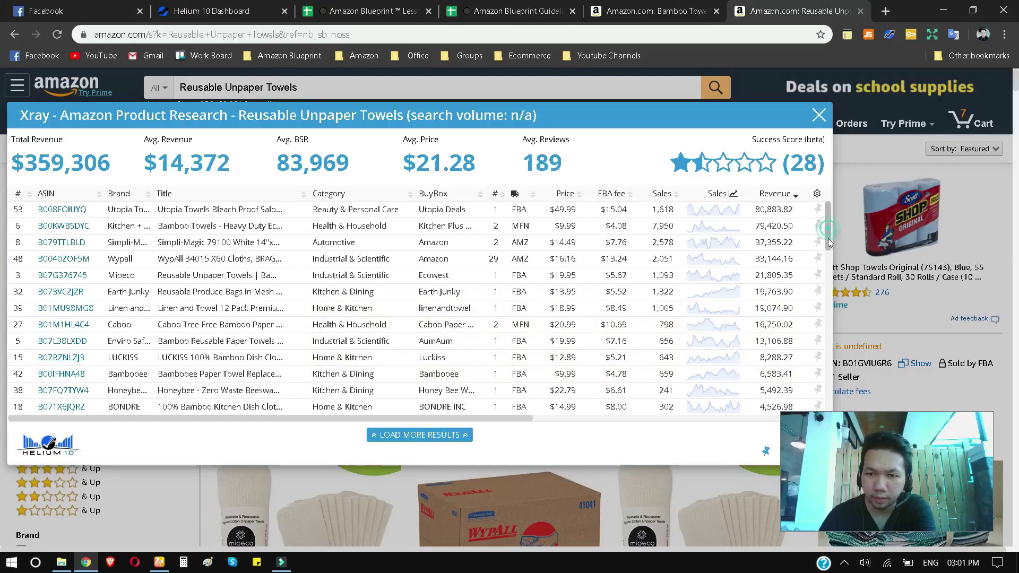
- Examine how revenue is distributed across the Xray product list and which top sellers are fulfilled by Amazon
{"action": "left_click_drag", "start_coordinate": [827, 228], "coordinate": [830, 265]}
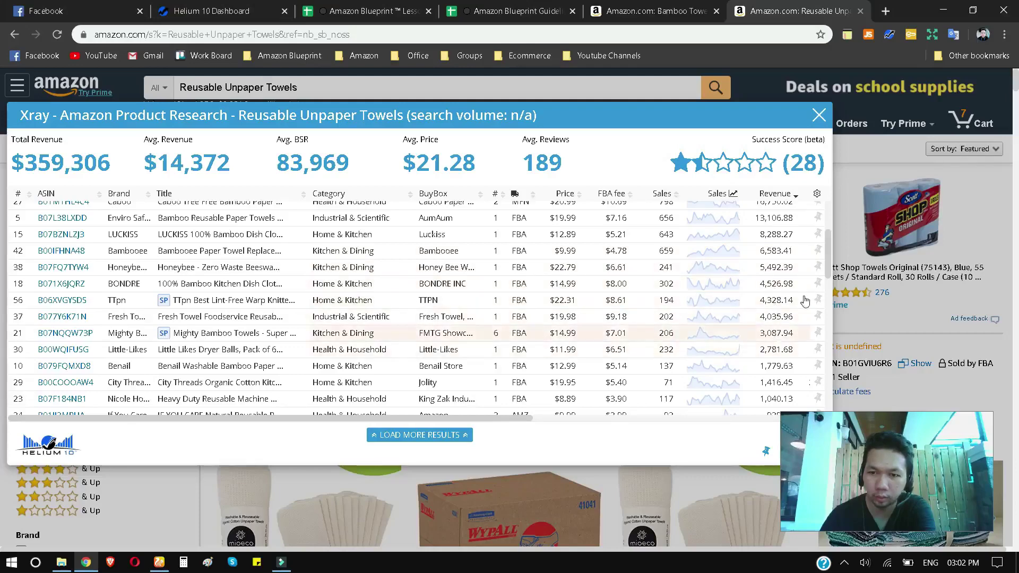
{"action": "left_click_drag", "start_coordinate": [829, 260], "coordinate": [836, 330]}
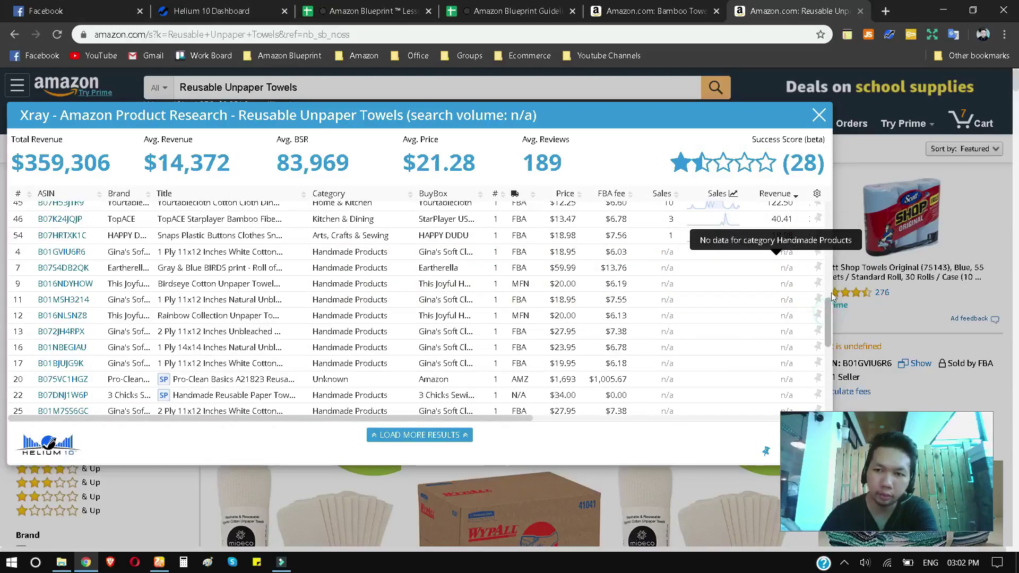
{"action": "left_click_drag", "start_coordinate": [830, 316], "coordinate": [831, 289]}
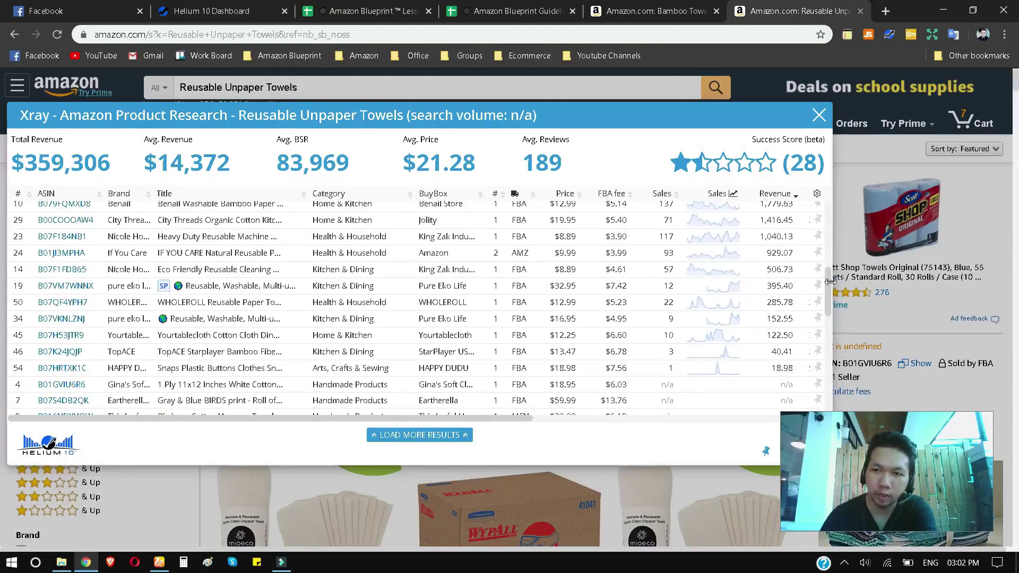
{"action": "left_click_drag", "start_coordinate": [831, 290], "coordinate": [832, 218]}
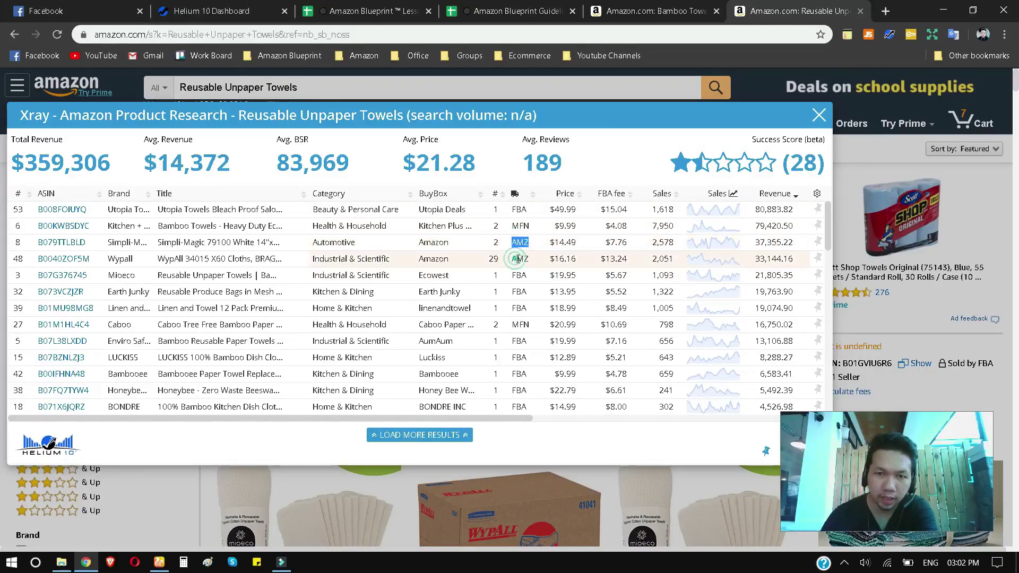
{"action": "left_click_drag", "start_coordinate": [517, 259], "coordinate": [536, 262]}
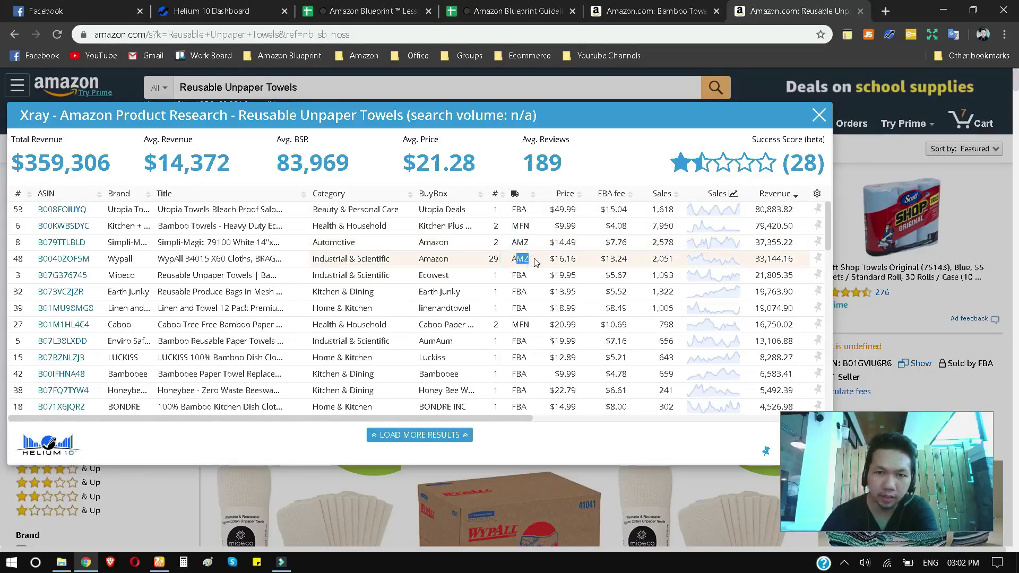
{"action": "left_click", "coordinate": [611, 163]}
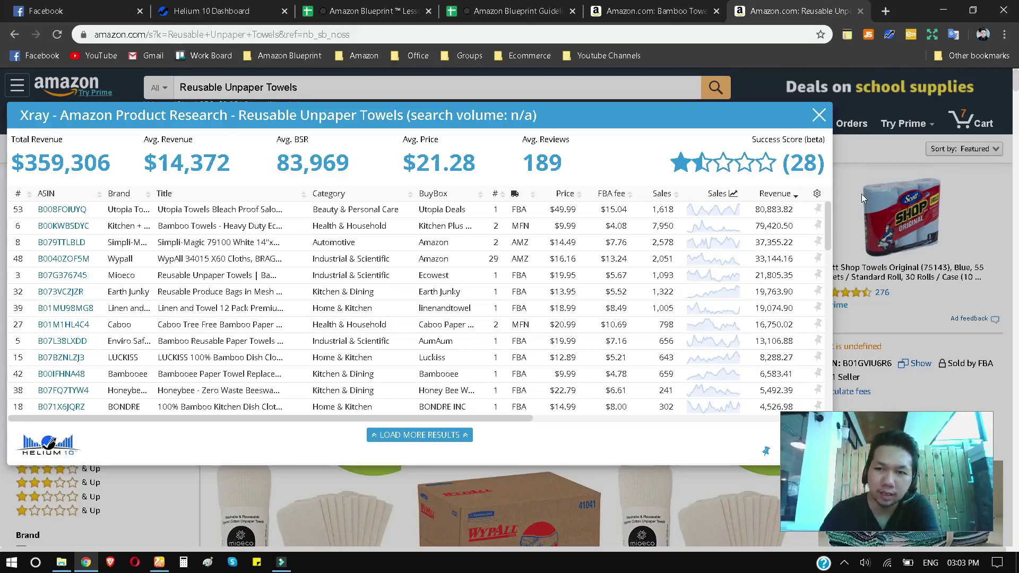
{"action": "scroll", "coordinate": [583, 308], "scroll_direction": "down", "scroll_amount": 4}
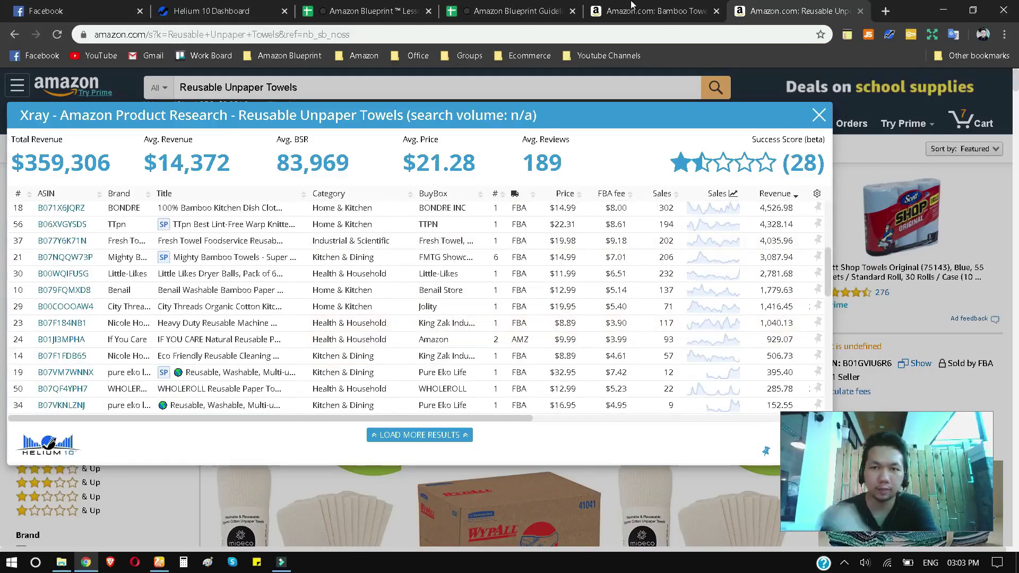
- Switch to the Amazon Blueprint Guidelines spreadsheet and hide the Reusable Unpaper Towels row
{"action": "key", "text": "ctrl+3"}
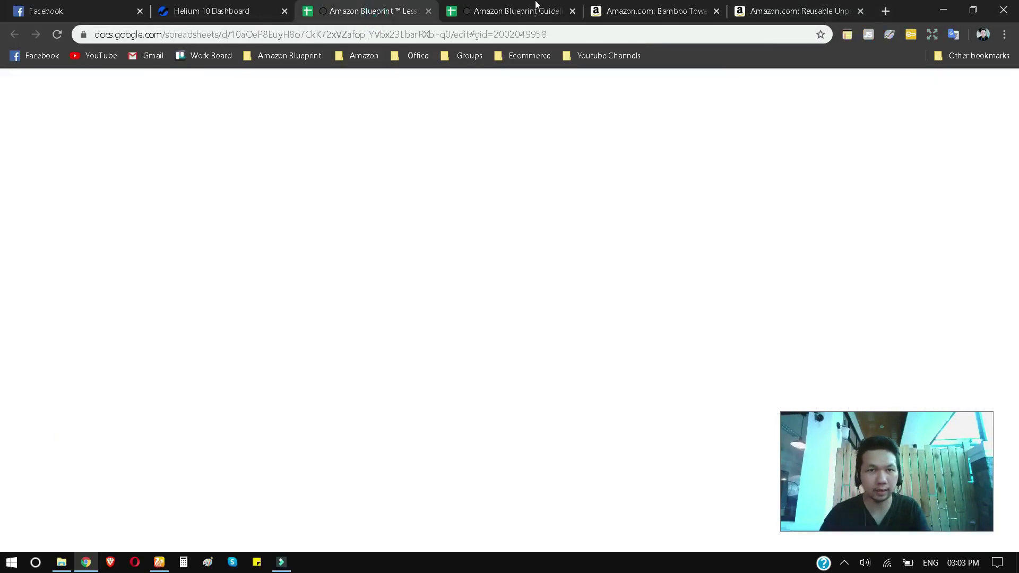
{"action": "left_click", "coordinate": [536, 6]}
{"action": "left_click_drag", "start_coordinate": [100, 337], "coordinate": [99, 346]}
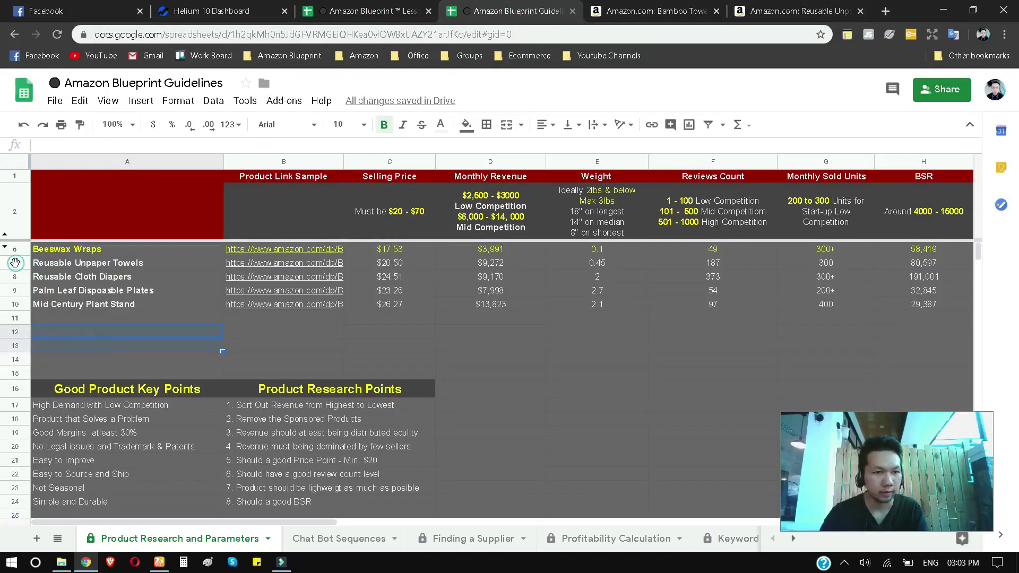
{"action": "right_click", "coordinate": [15, 263]}
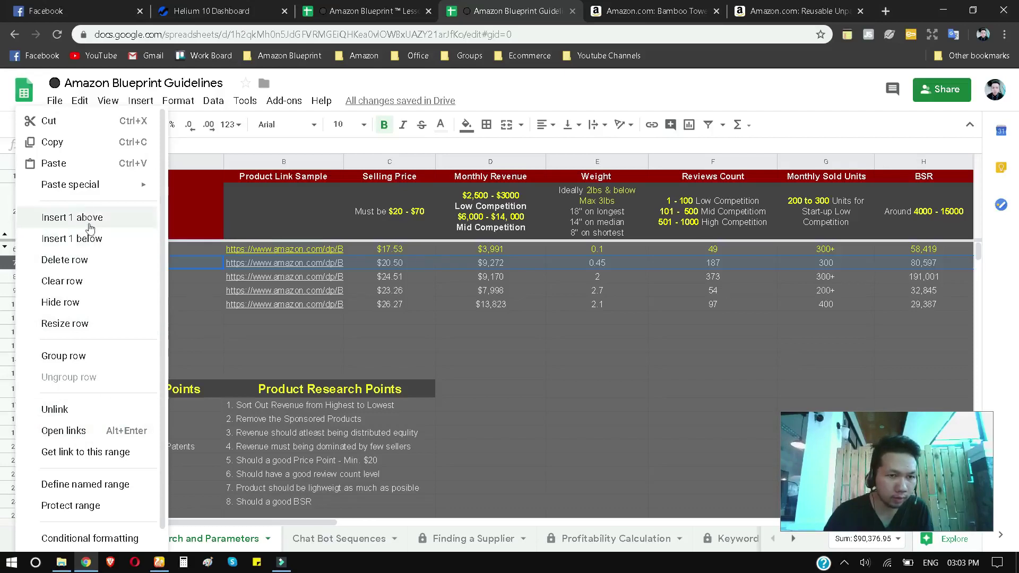
{"action": "left_click", "coordinate": [79, 302]}
{"action": "left_click", "coordinate": [549, 328]}
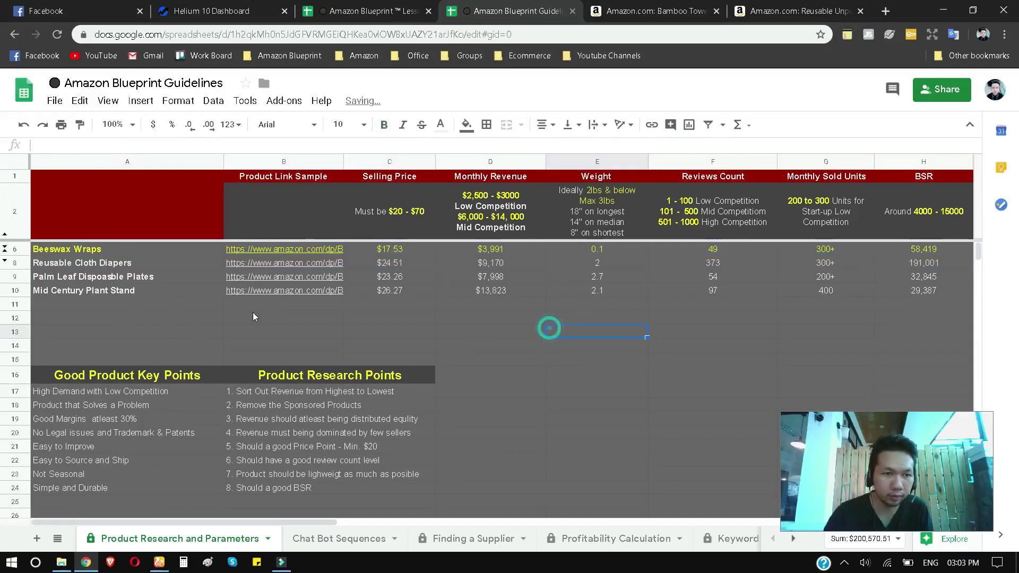
- Copy the product name "Reusable Cloth Diapers" from the spreadsheet and search Amazon for it in place of the unpaper towels
{"action": "left_click", "coordinate": [135, 264]}
{"action": "double_click", "coordinate": [130, 260]}
{"action": "key", "text": "ctrl+c"}
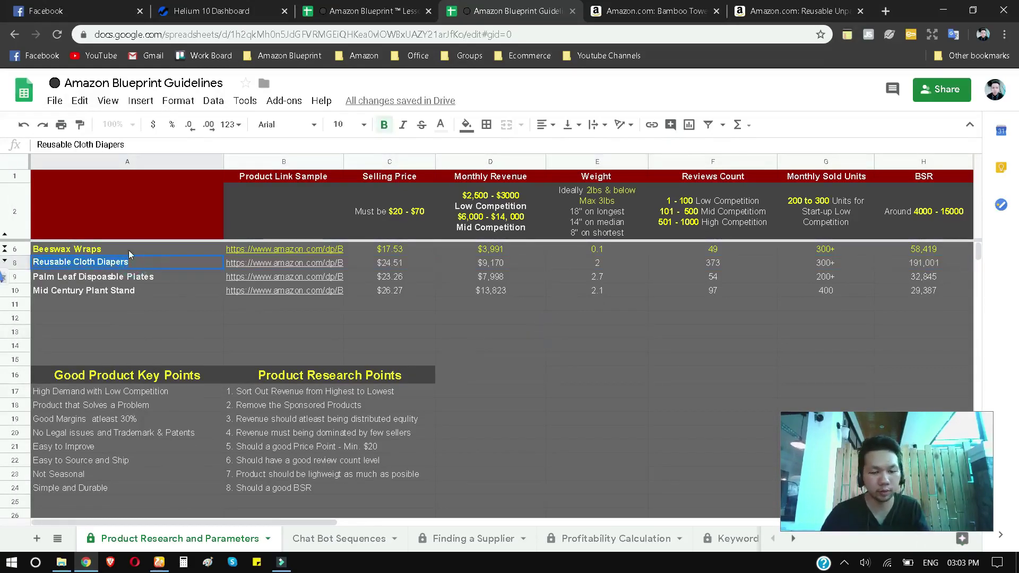
{"action": "left_click", "coordinate": [647, 5]}
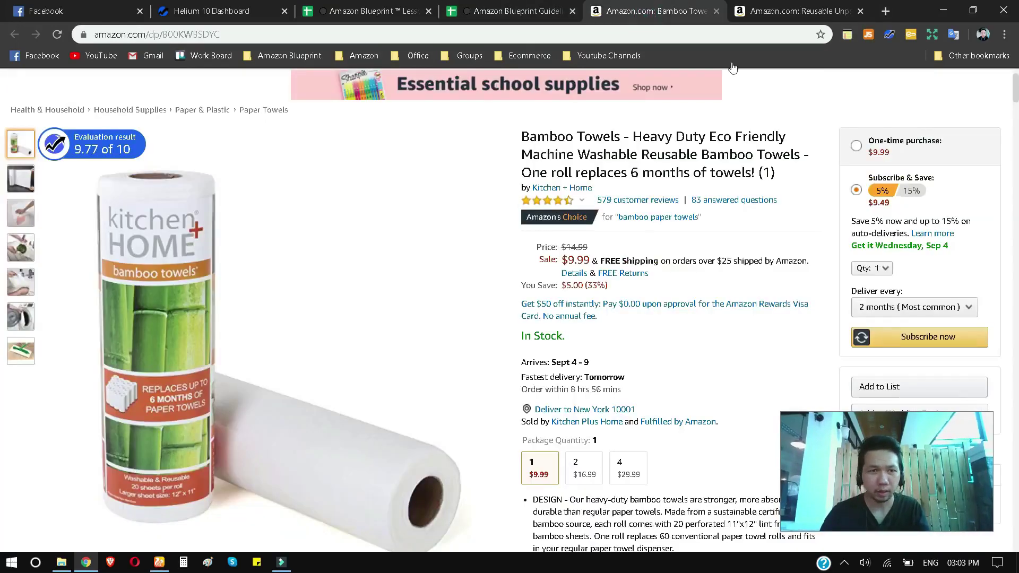
{"action": "left_click", "coordinate": [822, 6]}
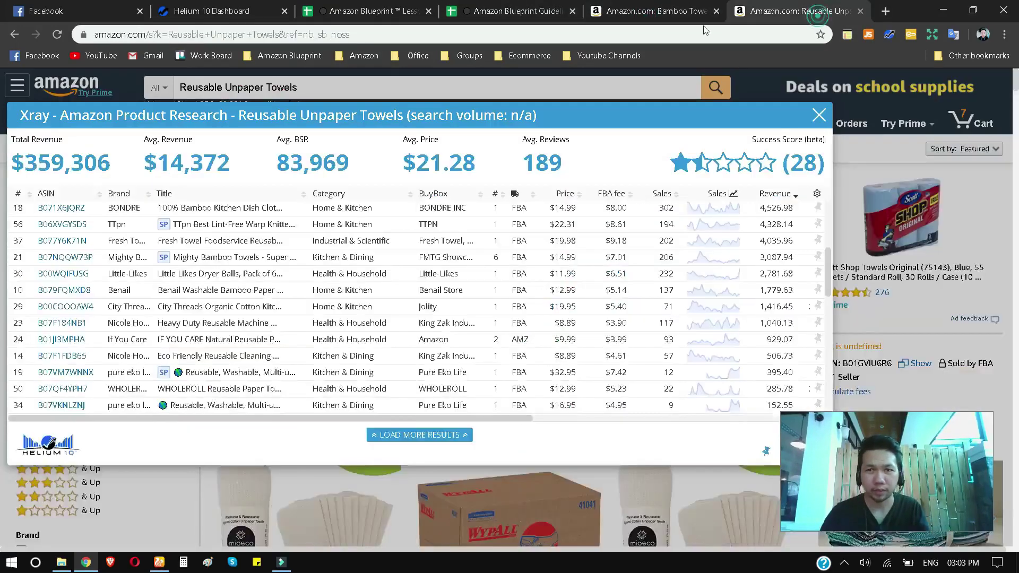
{"action": "left_click", "coordinate": [819, 115]}
{"action": "triple_click", "coordinate": [316, 90]}
{"action": "key", "text": "BackSpace"}
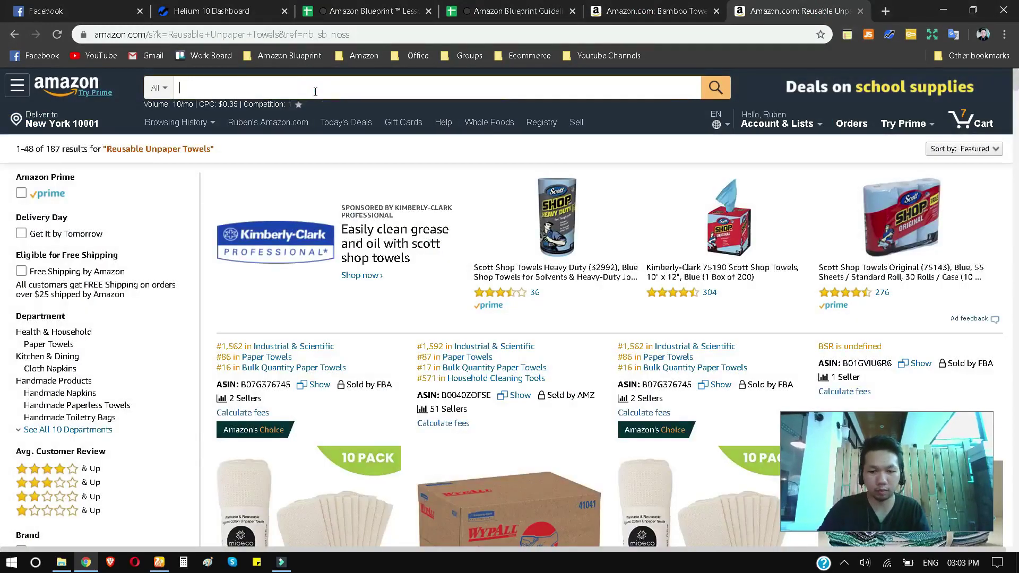
{"action": "key", "text": "ctrl+v"}
{"action": "left_click", "coordinate": [718, 92]}
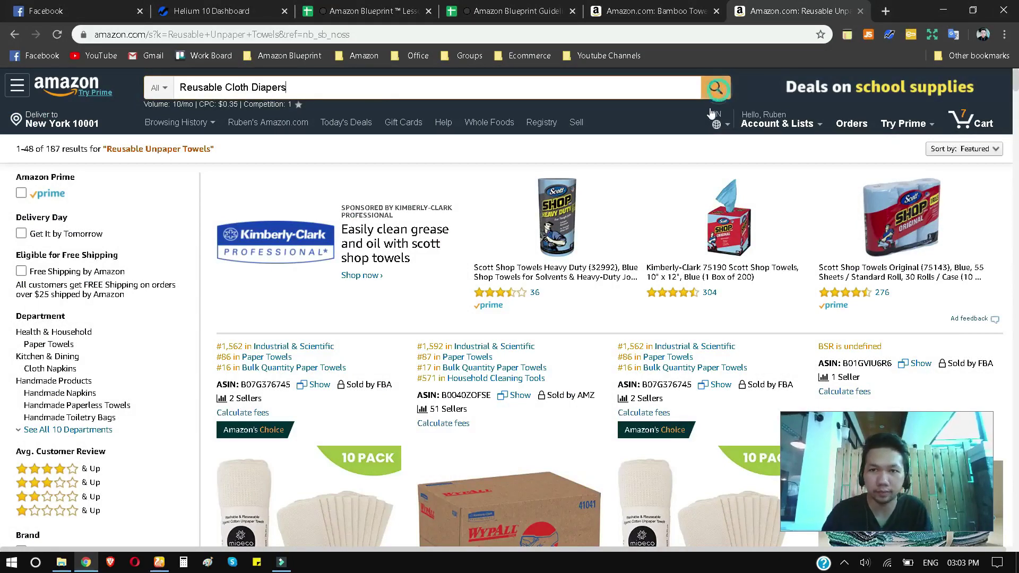
- Open the sample product link for Reusable Cloth Diapers from the Amazon Blueprint Guidelines sheet and close the Bamboo Towels results page
{"action": "left_click", "coordinate": [654, 10]}
{"action": "left_click", "coordinate": [508, 8]}
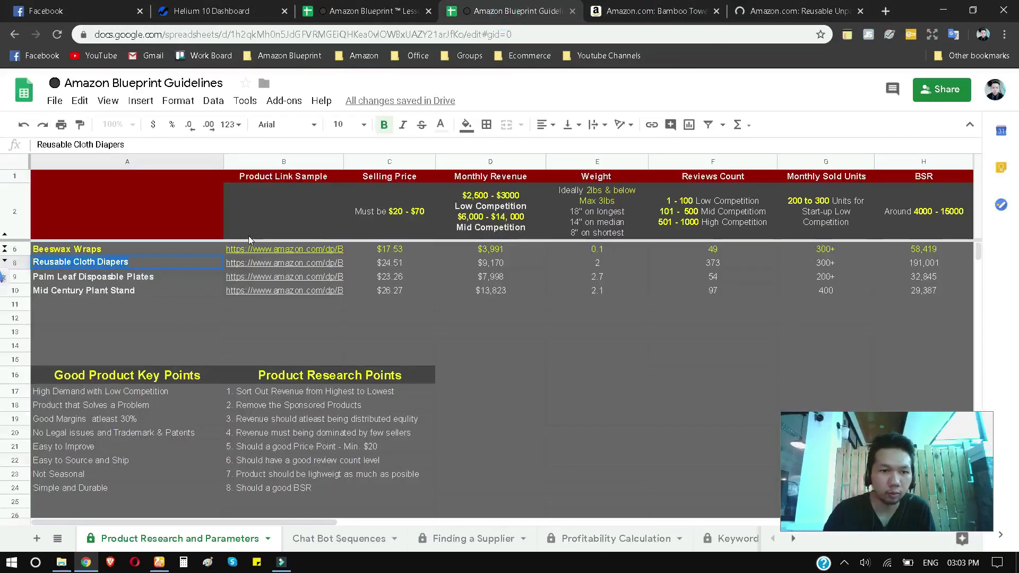
{"action": "left_click", "coordinate": [281, 268]}
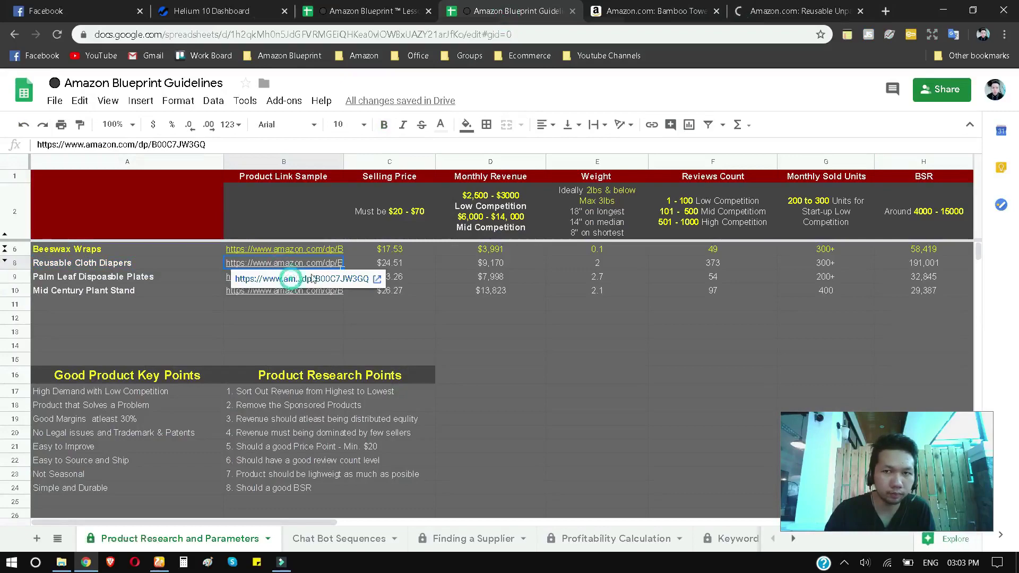
{"action": "left_click", "coordinate": [276, 259]}
{"action": "left_click", "coordinate": [733, 5]}
{"action": "key", "text": "ctrl+w"}
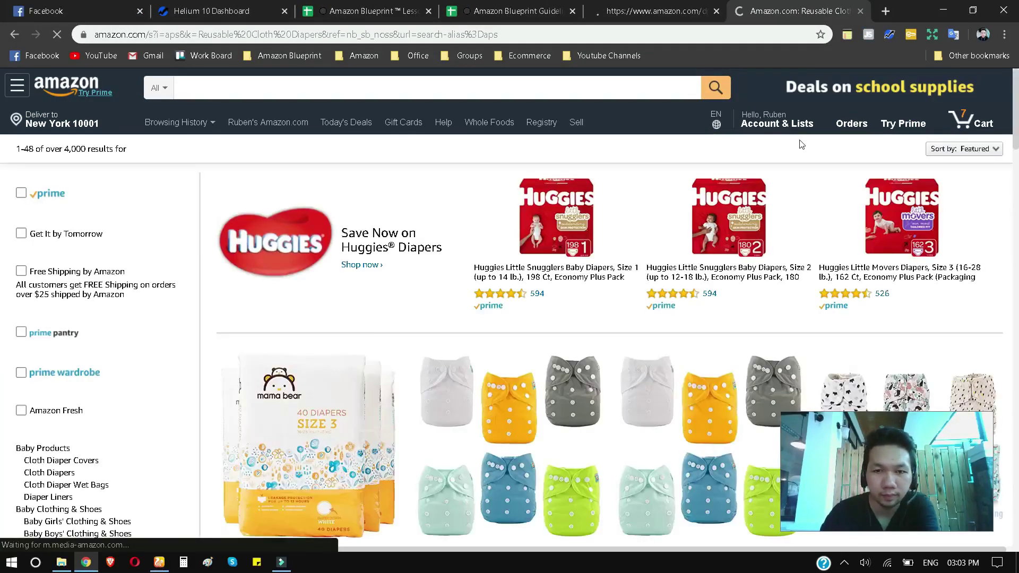
- Look through the Amazon search results for Reusable Cloth Diapers, checking product types, prices and review counts
{"action": "scroll", "coordinate": [710, 402], "scroll_direction": "down", "scroll_amount": 1}
{"action": "scroll", "coordinate": [710, 401], "scroll_direction": "down", "scroll_amount": 10}
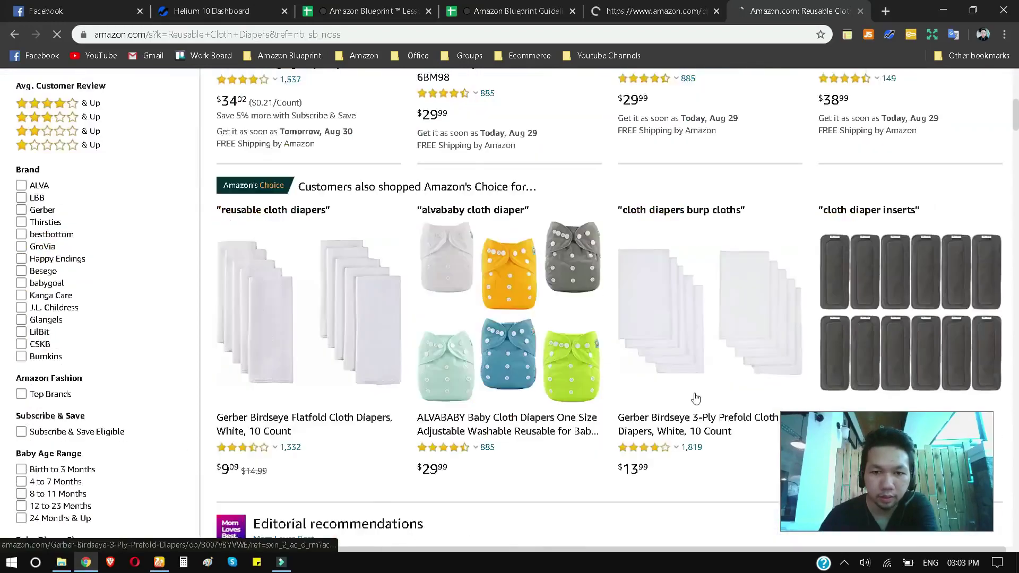
{"action": "scroll", "coordinate": [686, 396], "scroll_direction": "up", "scroll_amount": 10}
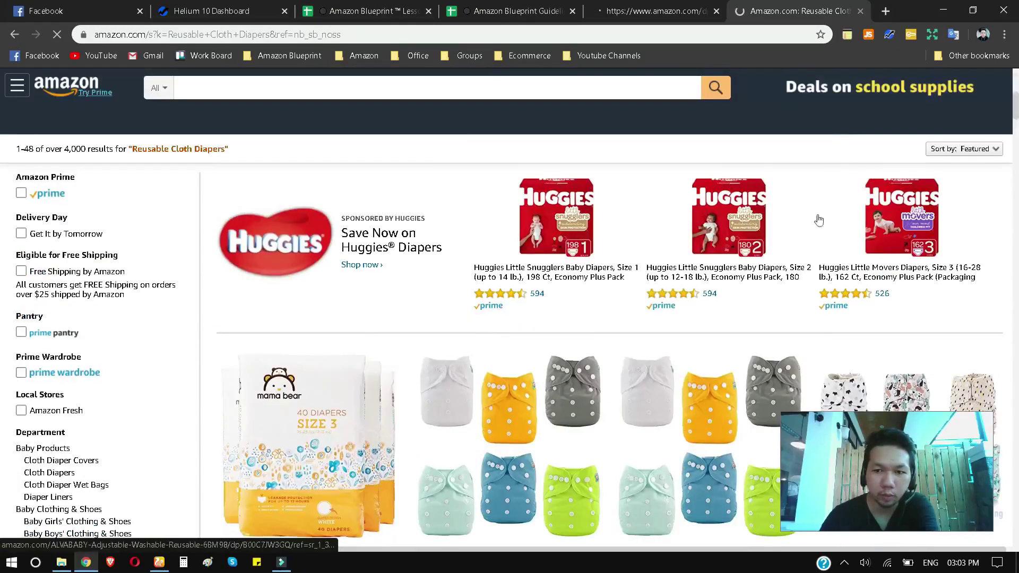
{"action": "scroll", "coordinate": [636, 373], "scroll_direction": "down", "scroll_amount": 15}
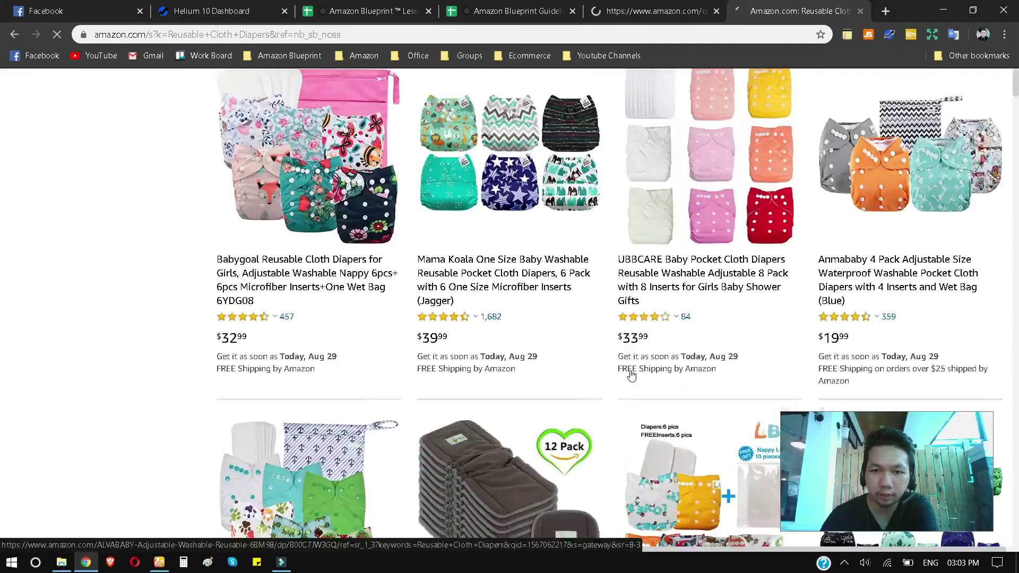
{"action": "scroll", "coordinate": [630, 374], "scroll_direction": "down", "scroll_amount": 8}
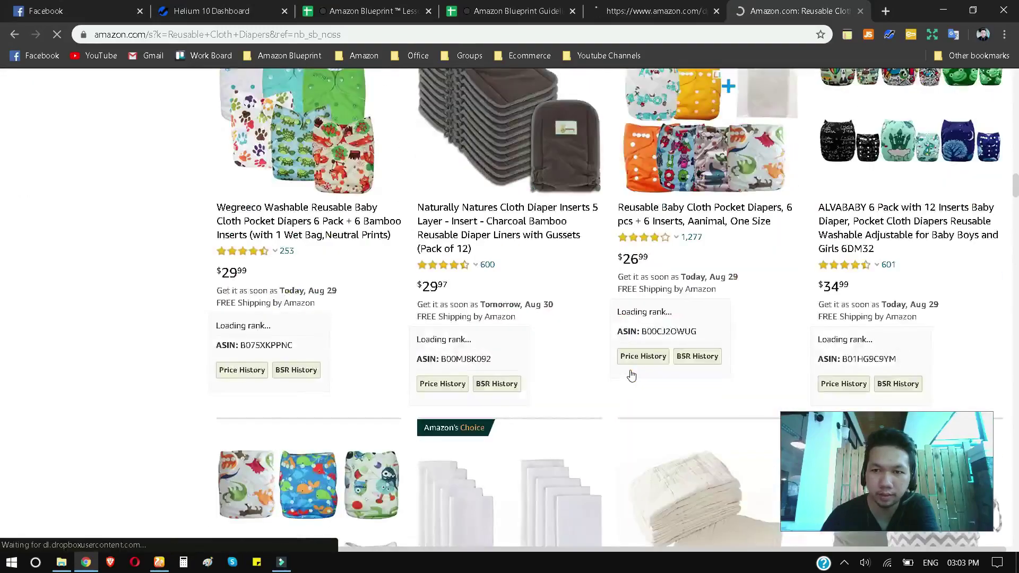
{"action": "scroll", "coordinate": [631, 375], "scroll_direction": "down", "scroll_amount": 5}
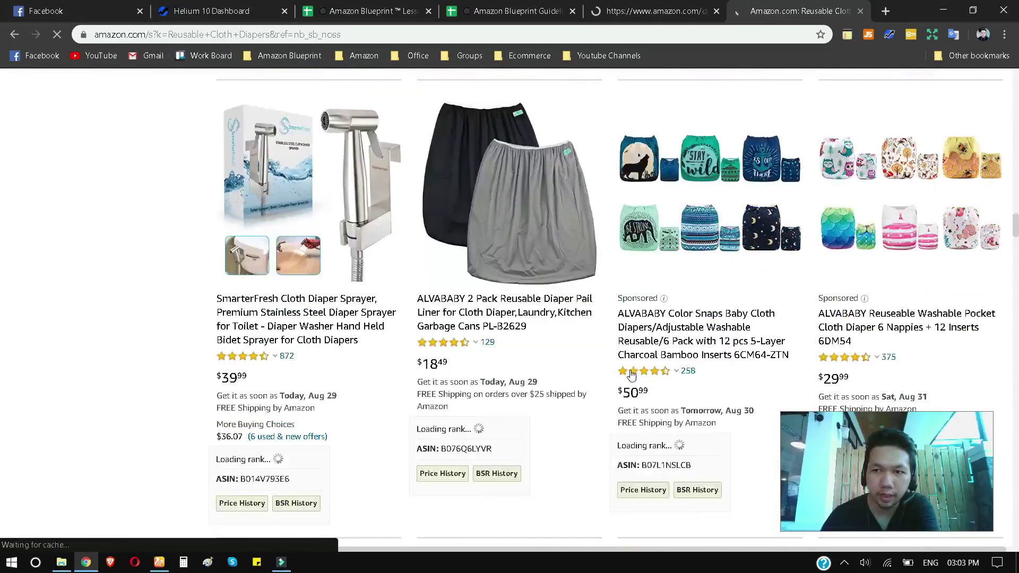
{"action": "scroll", "coordinate": [632, 375], "scroll_direction": "down", "scroll_amount": 14}
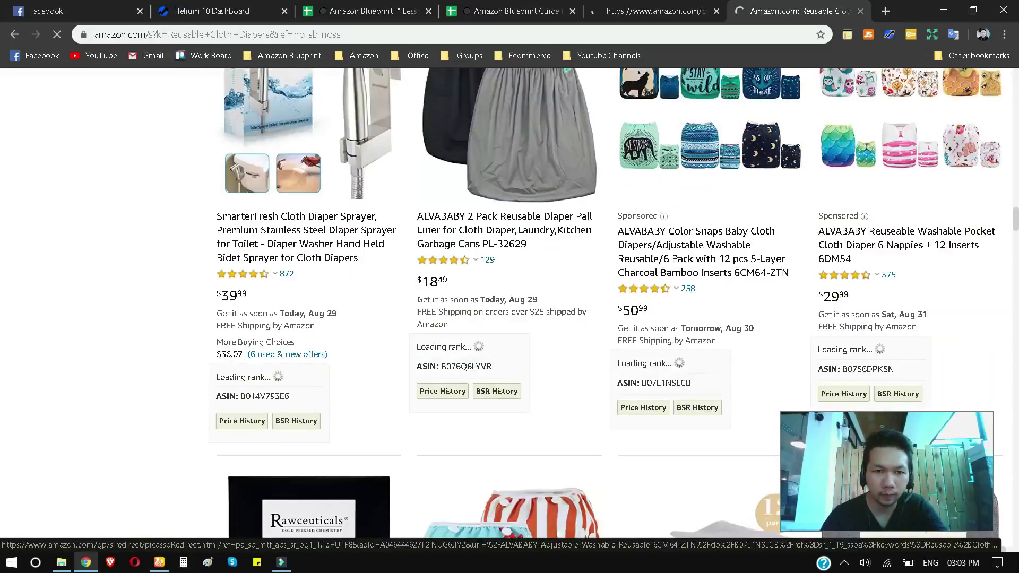
{"action": "scroll", "coordinate": [754, 369], "scroll_direction": "down", "scroll_amount": 8}
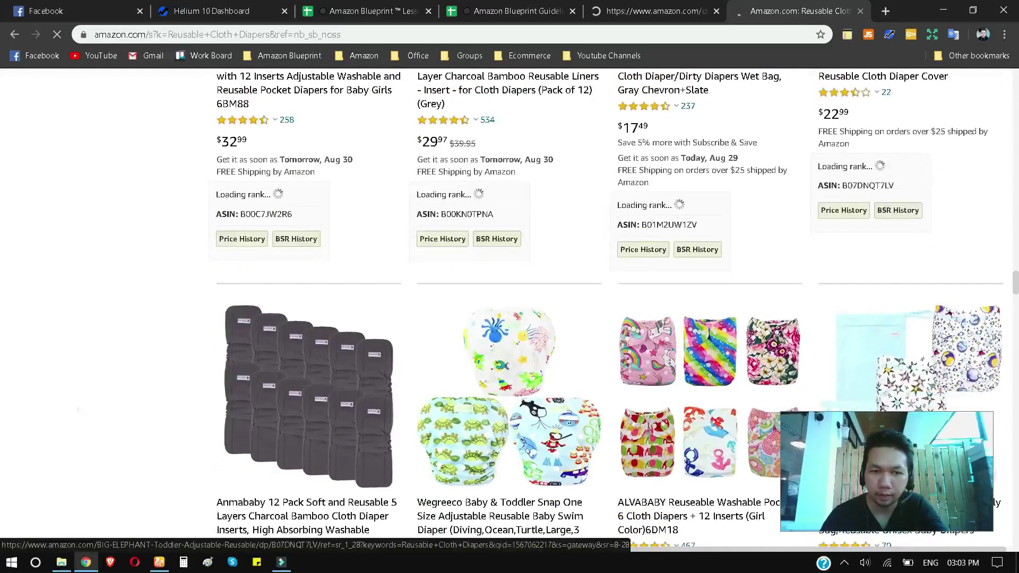
{"action": "scroll", "coordinate": [754, 369], "scroll_direction": "up", "scroll_amount": 3}
{"action": "scroll", "coordinate": [753, 369], "scroll_direction": "down", "scroll_amount": 19}
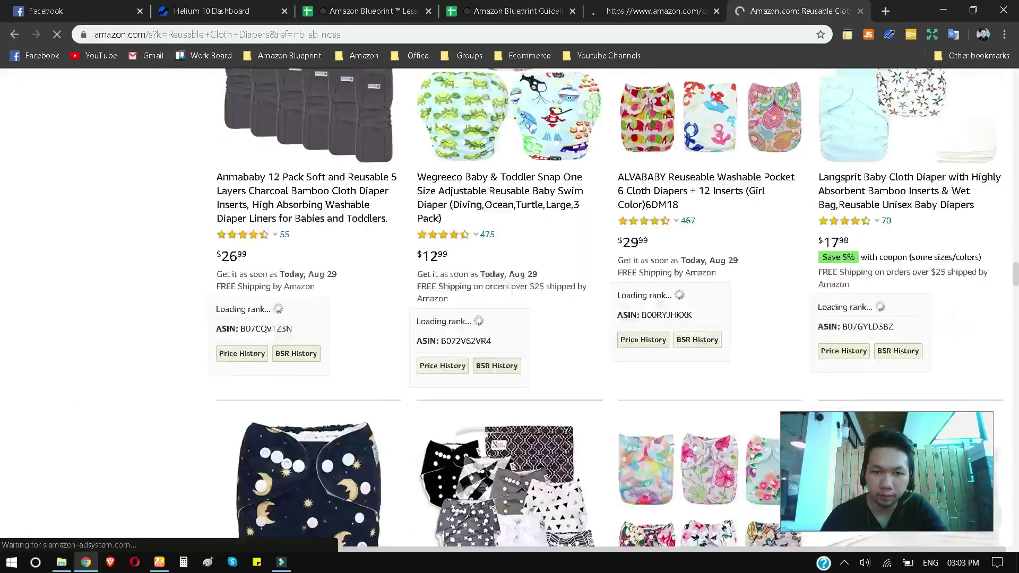
{"action": "scroll", "coordinate": [754, 369], "scroll_direction": "down", "scroll_amount": 8}
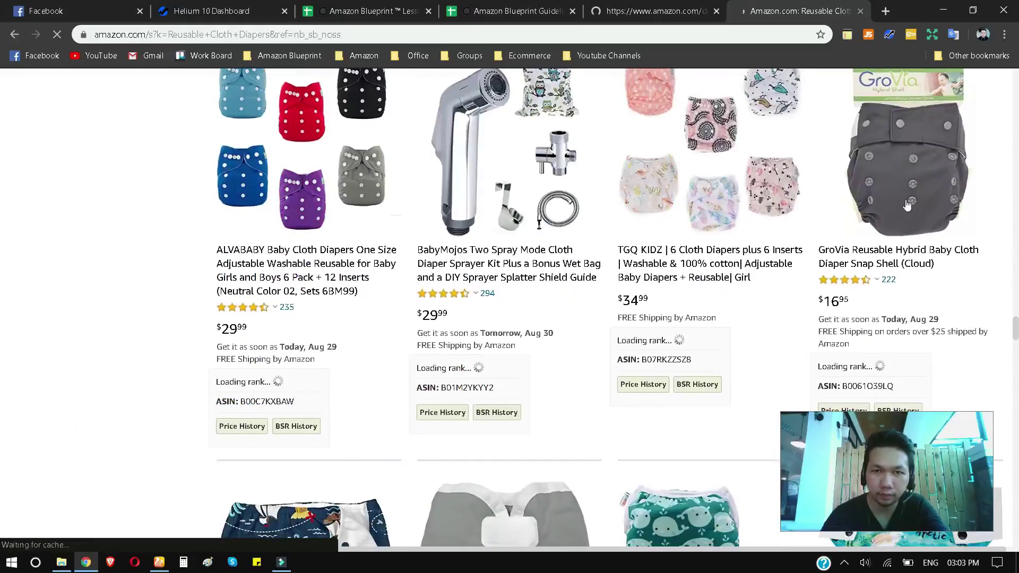
{"action": "scroll", "coordinate": [453, 207], "scroll_direction": "down", "scroll_amount": 7}
{"action": "scroll", "coordinate": [453, 207], "scroll_direction": "up", "scroll_amount": 9}
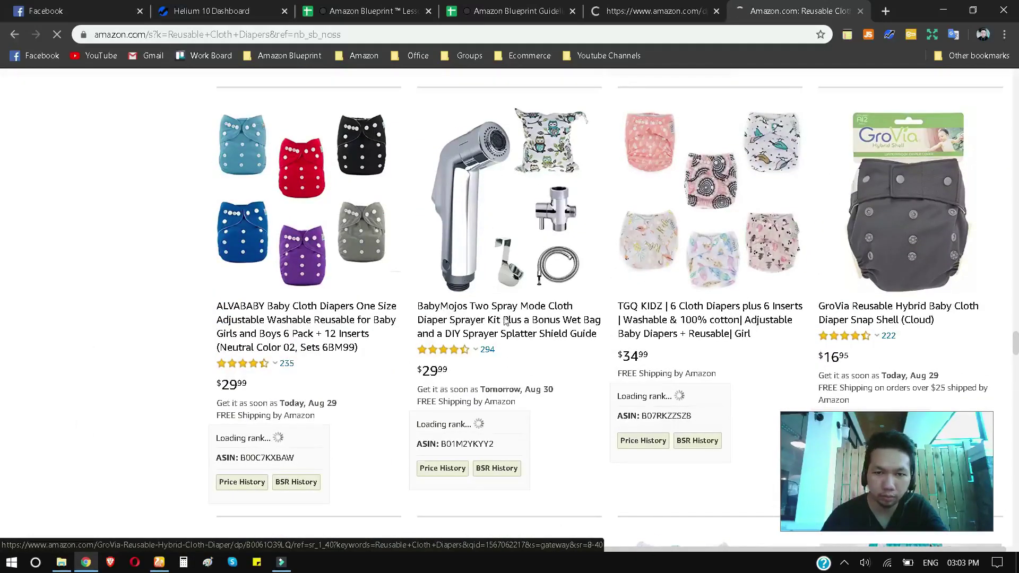
{"action": "scroll", "coordinate": [1015, 383], "scroll_direction": "up", "scroll_amount": 4}
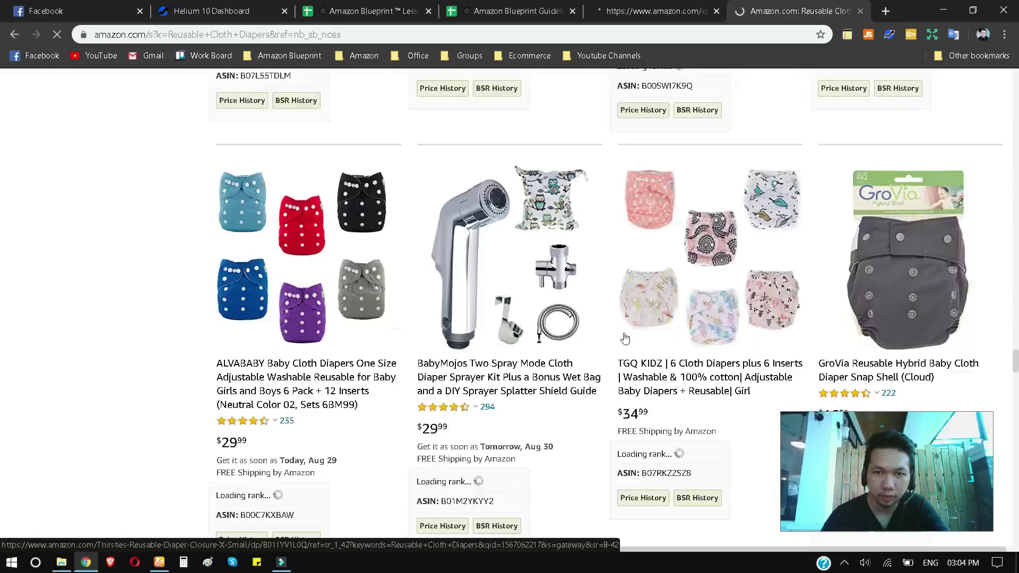
{"action": "scroll", "coordinate": [1015, 383], "scroll_direction": "up", "scroll_amount": 3}
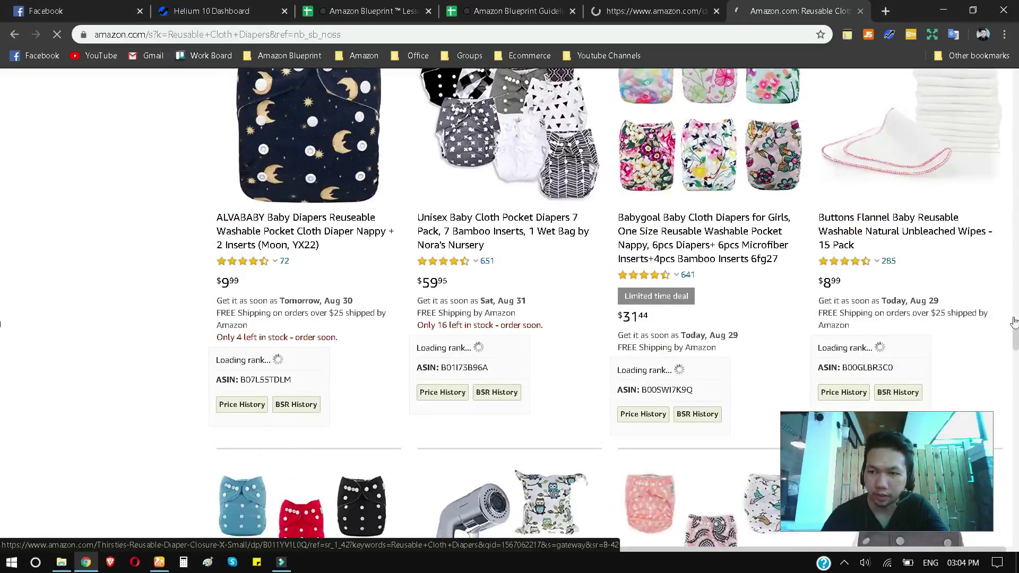
{"action": "scroll", "coordinate": [1015, 360], "scroll_direction": "down", "scroll_amount": 9}
{"action": "scroll", "coordinate": [1011, 342], "scroll_direction": "up", "scroll_amount": 10}
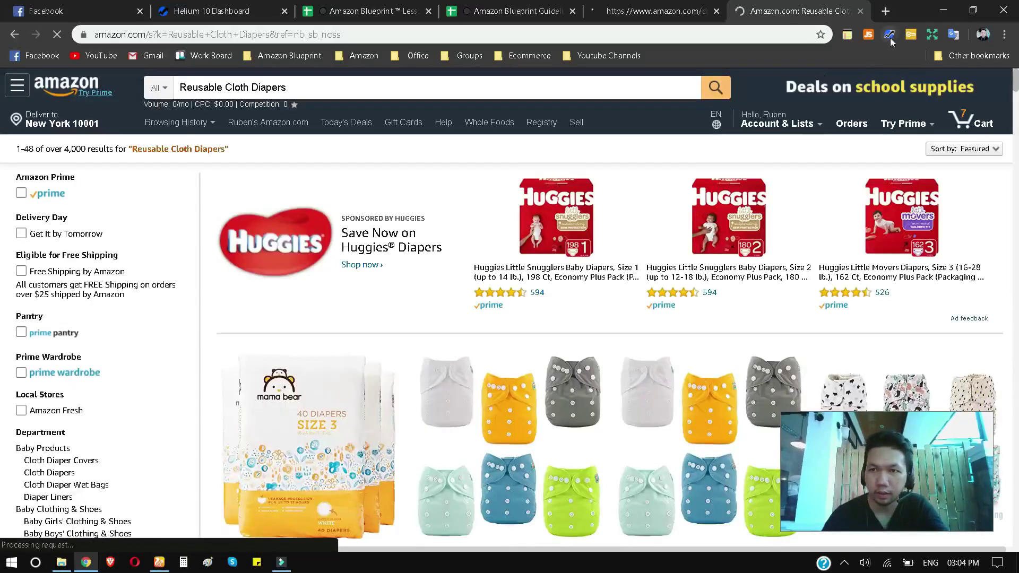
- Run Helium 10 Xray on the Reusable Cloth Diapers results and look over the loaded product list
{"action": "left_click", "coordinate": [889, 35]}
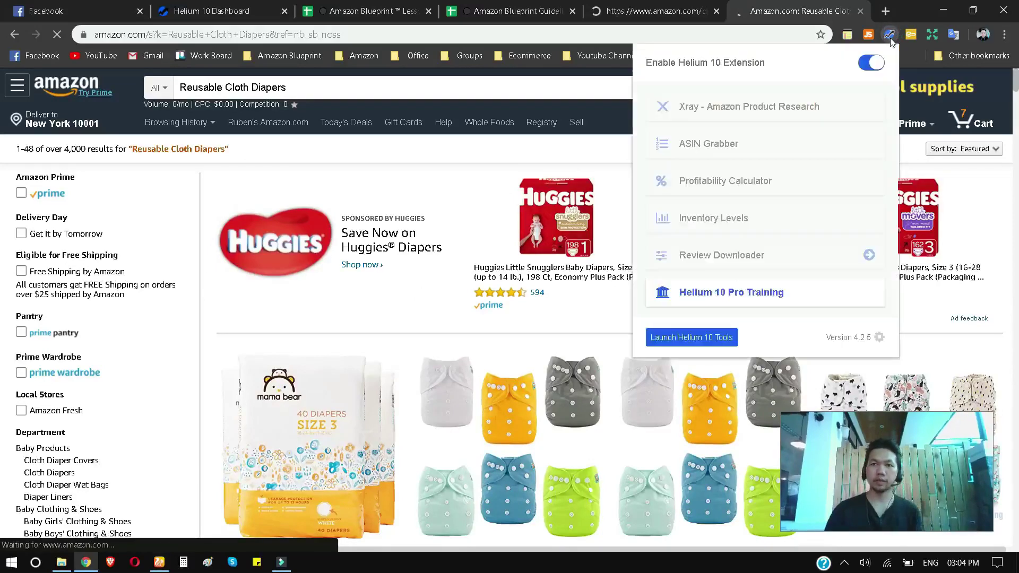
{"action": "left_click", "coordinate": [796, 111]}
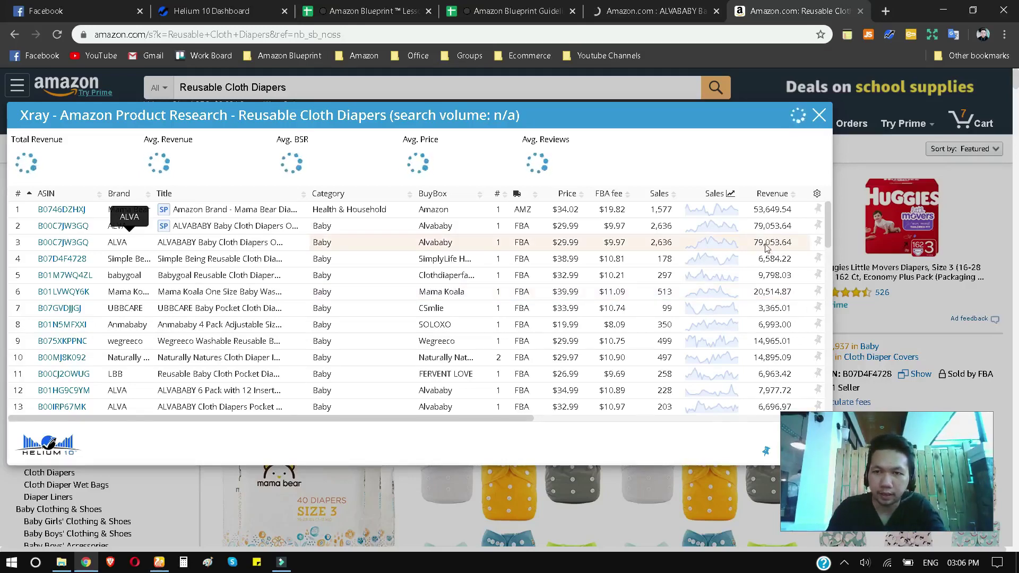
{"action": "scroll", "coordinate": [766, 212], "scroll_direction": "down", "scroll_amount": 3}
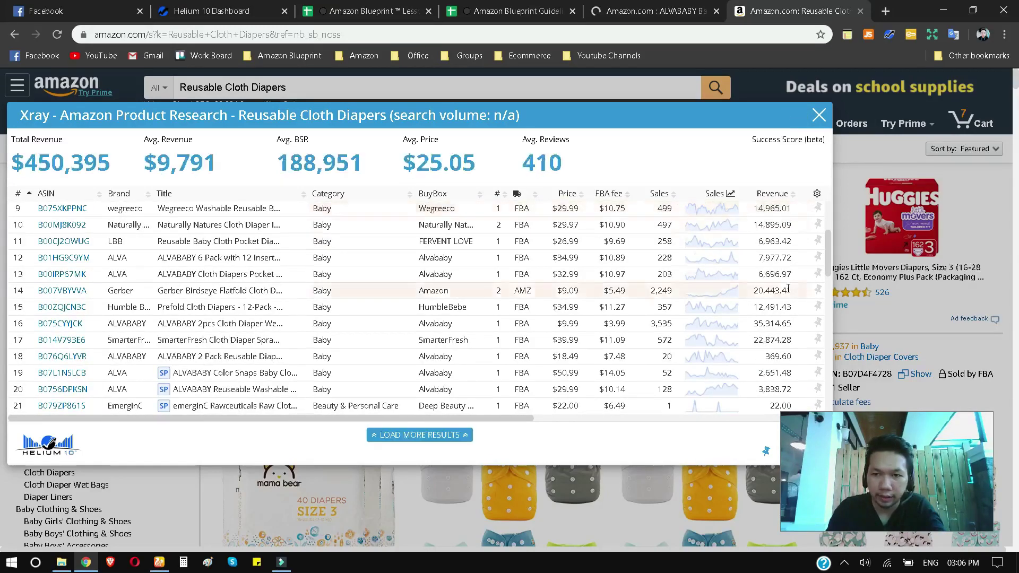
{"action": "scroll", "coordinate": [774, 287], "scroll_direction": "up", "scroll_amount": 2}
{"action": "scroll", "coordinate": [775, 287], "scroll_direction": "up", "scroll_amount": 2}
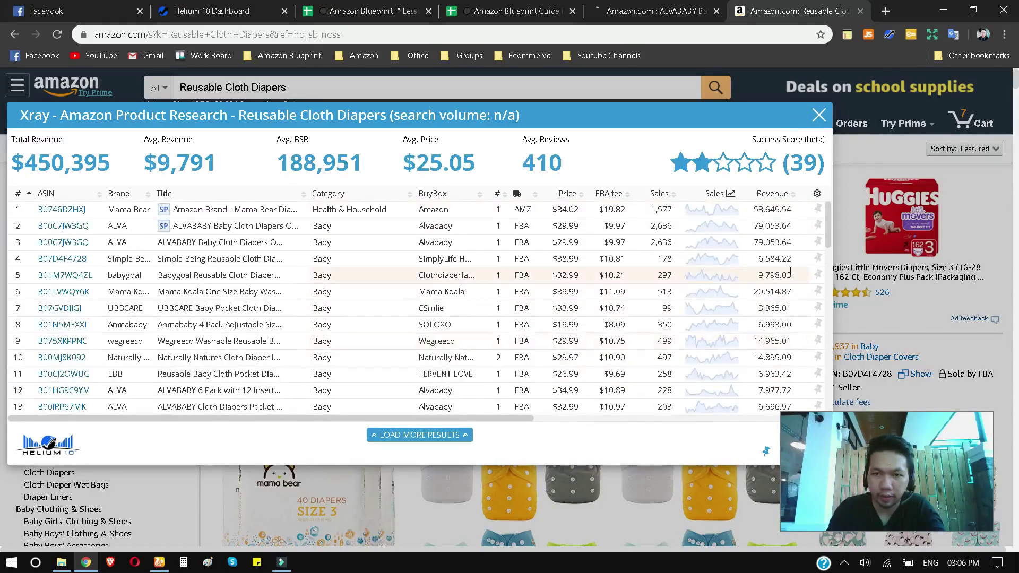
- Sort the Xray list by revenue from highest to lowest and remove the sponsored Mama Bear and ALVA entries among the top sellers
{"action": "left_click", "coordinate": [771, 195]}
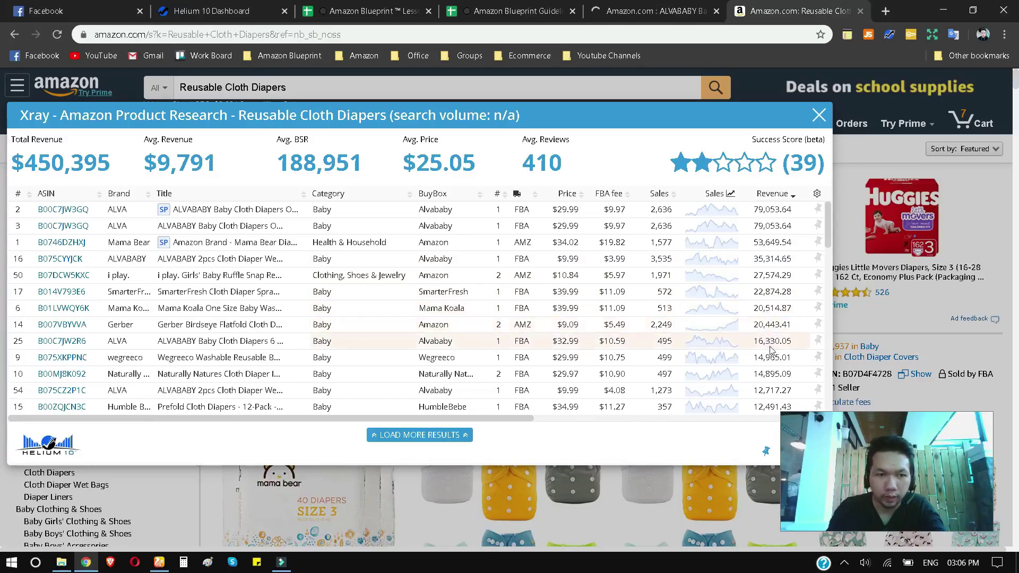
{"action": "mouse_move", "coordinate": [53, 242]}
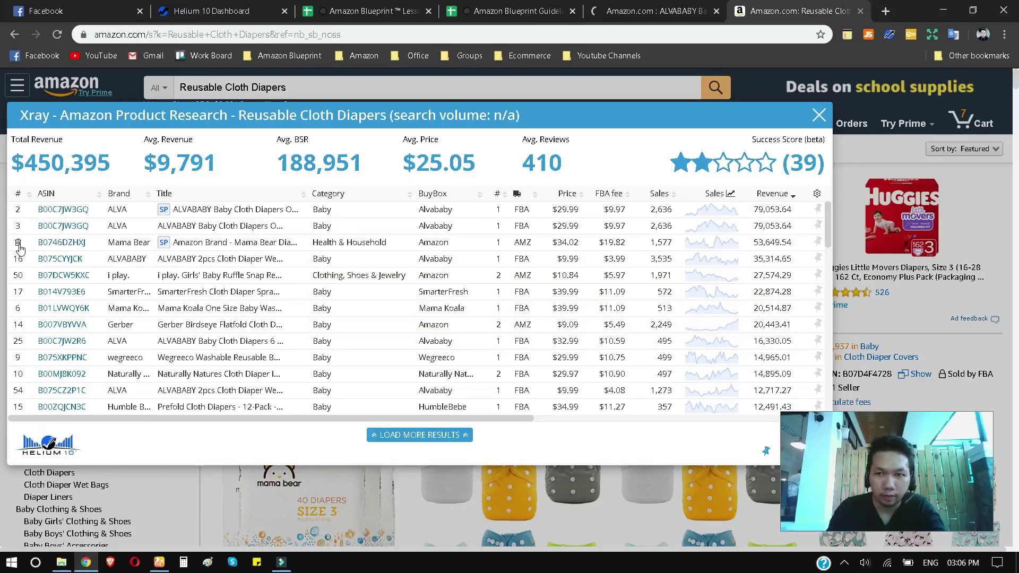
{"action": "left_click", "coordinate": [19, 244]}
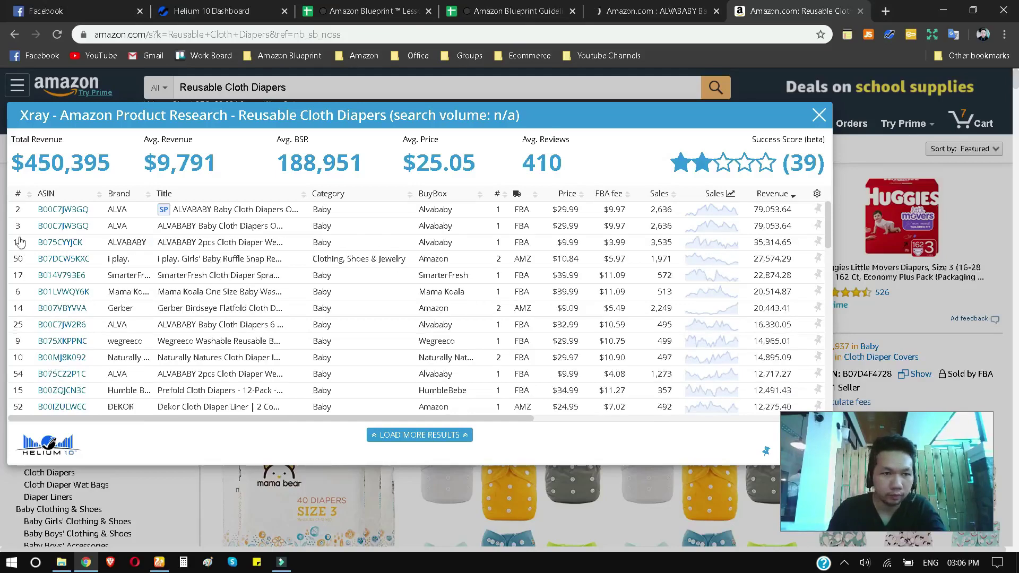
{"action": "scroll", "coordinate": [833, 239], "scroll_direction": "down", "scroll_amount": 1}
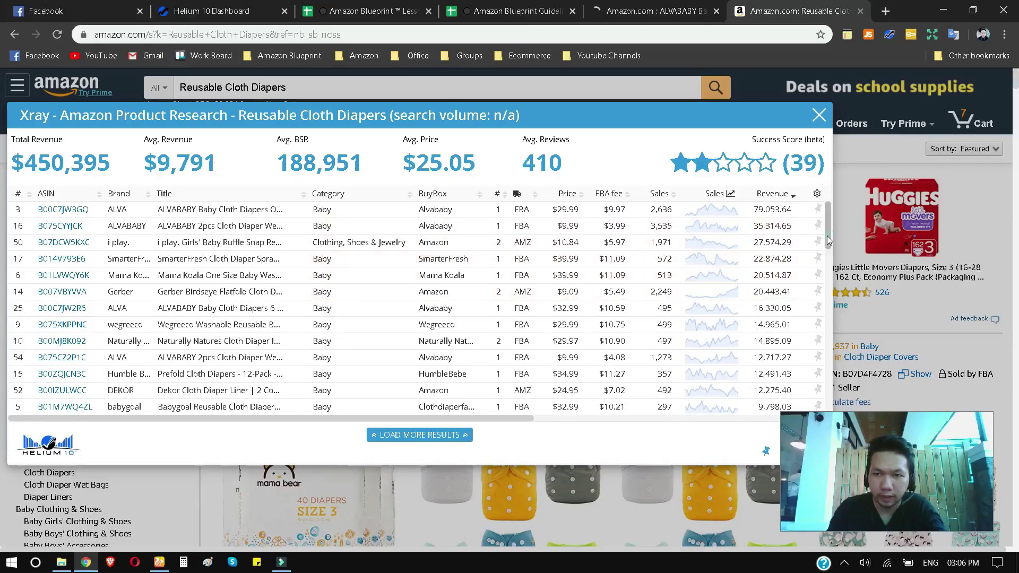
- Examine how revenue is distributed across the cloth diaper listings in Xray and how strongly the top sellers dominate
{"action": "mouse_move", "coordinate": [826, 235]}
{"action": "left_mouse_down"}
{"action": "mouse_move", "coordinate": [829, 304]}
{"action": "mouse_move", "coordinate": [828, 222]}
{"action": "left_mouse_up"}
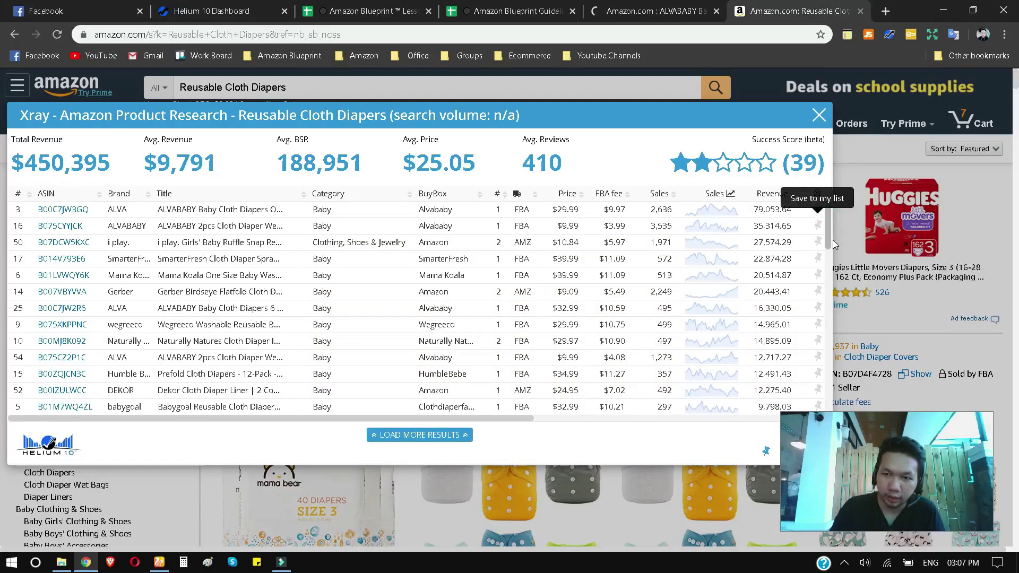
{"action": "scroll", "coordinate": [832, 240], "scroll_direction": "down", "scroll_amount": 5}
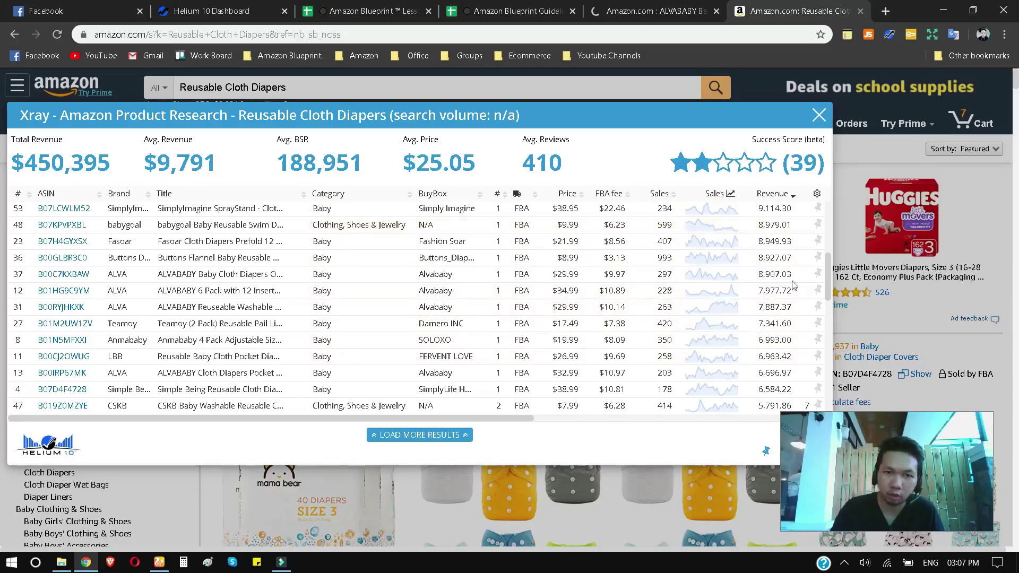
{"action": "left_click_drag", "start_coordinate": [828, 274], "coordinate": [836, 204]}
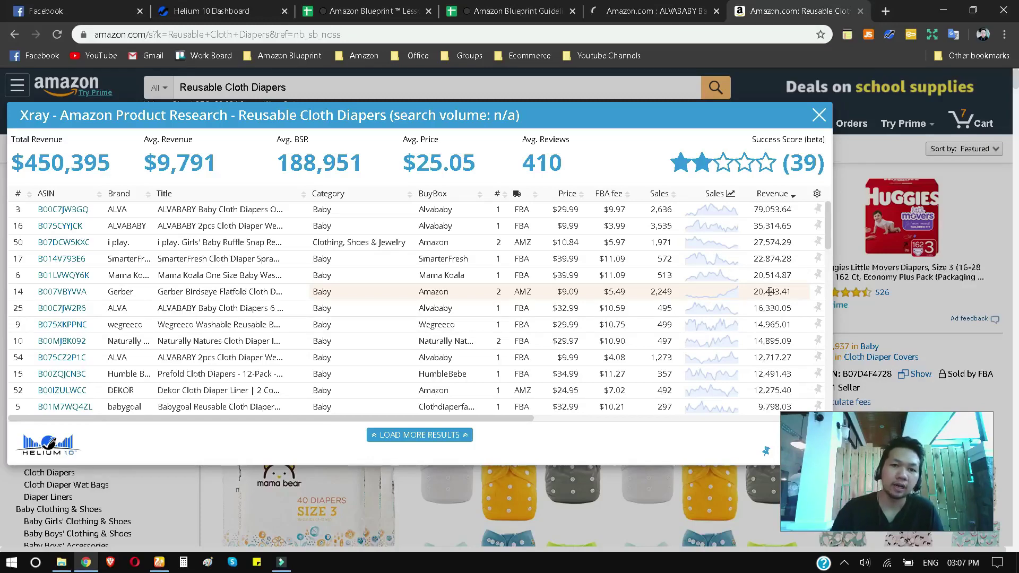
{"action": "mouse_move", "coordinate": [764, 165]}
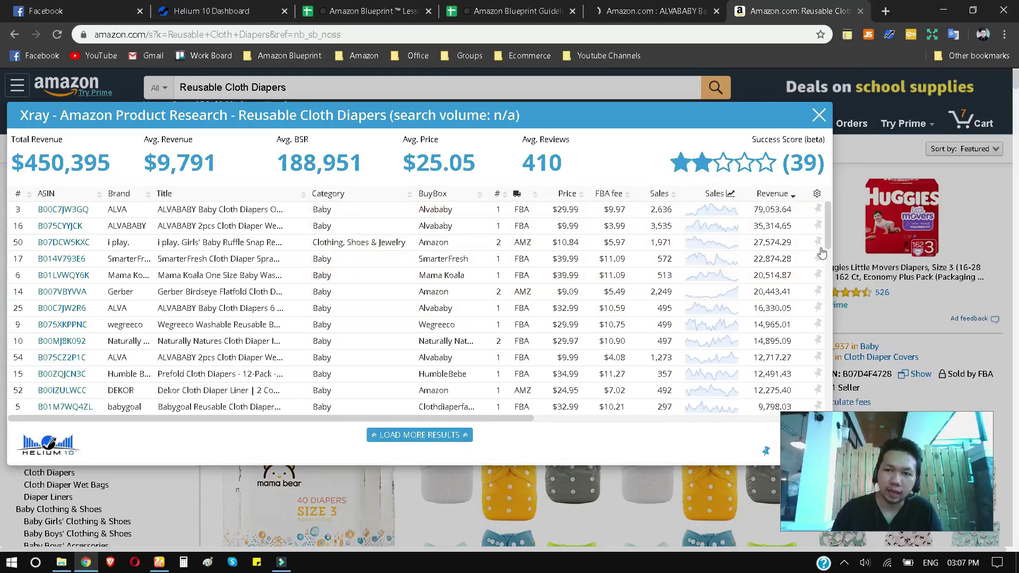
{"action": "scroll", "coordinate": [828, 249], "scroll_direction": "down", "scroll_amount": 3}
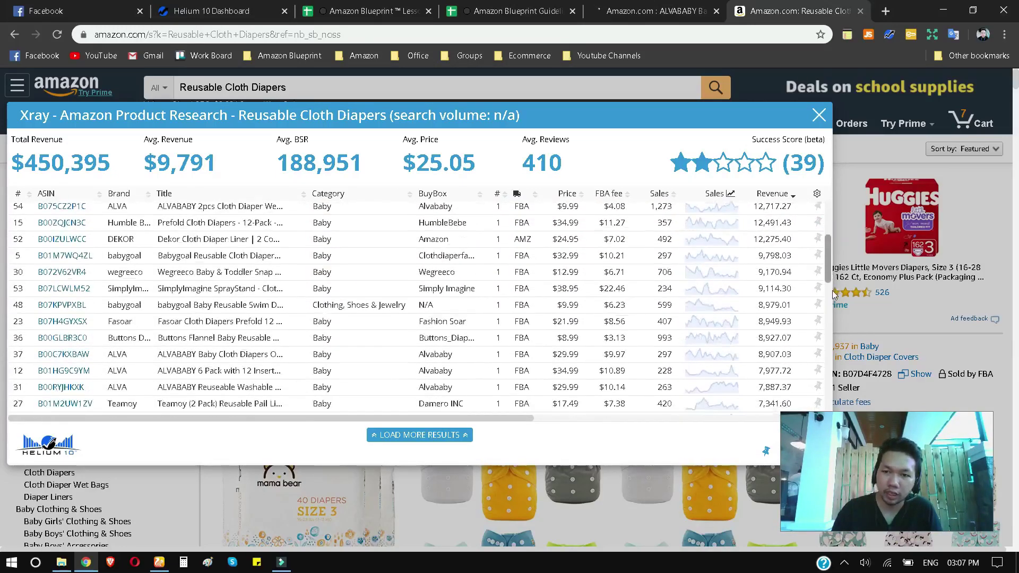
{"action": "scroll", "coordinate": [832, 303], "scroll_direction": "down", "scroll_amount": 4}
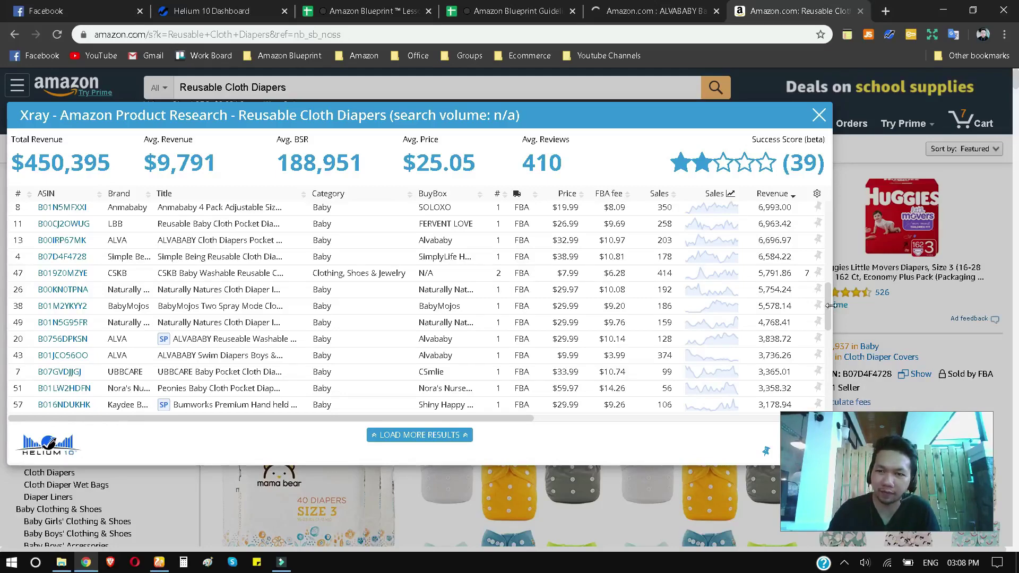
{"action": "scroll", "coordinate": [824, 242], "scroll_direction": "up", "scroll_amount": 3}
{"action": "scroll", "coordinate": [824, 242], "scroll_direction": "up", "scroll_amount": 4}
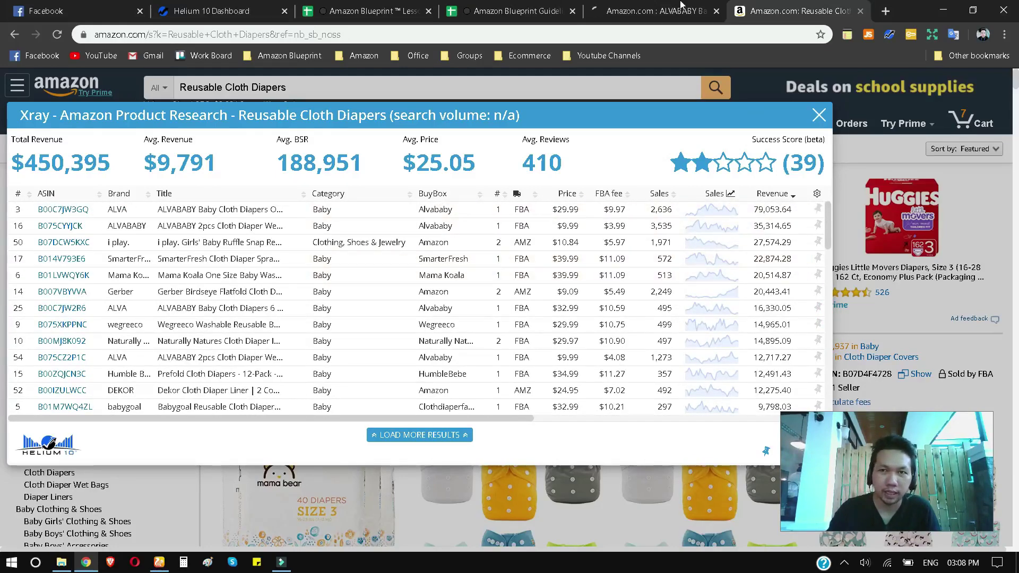
- Switch to the Amazon Blueprint Guidelines spreadsheet and hide the Reusable Cloth Diapers row
{"action": "left_click", "coordinate": [519, 12]}
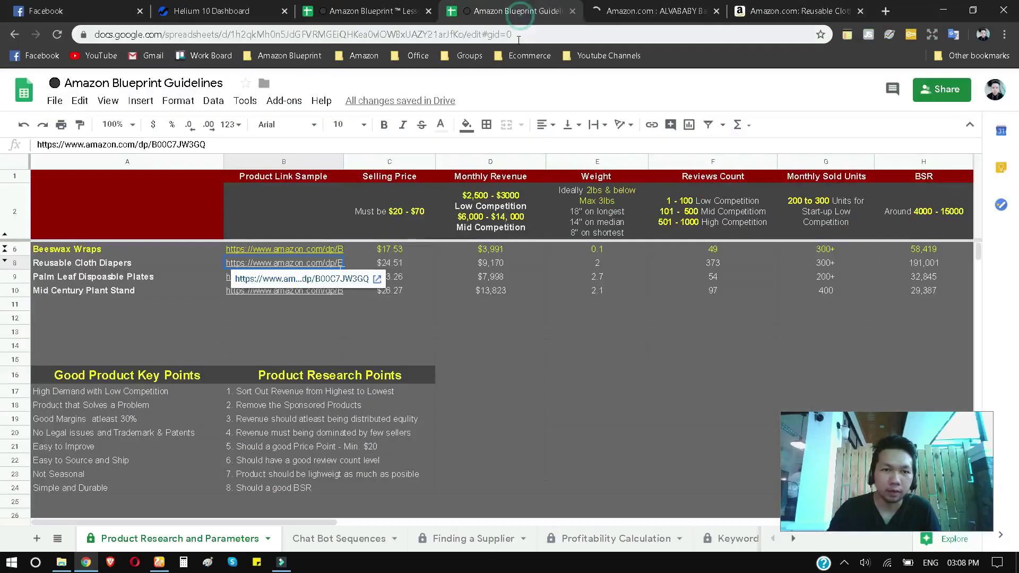
{"action": "left_click", "coordinate": [19, 263]}
{"action": "right_click", "coordinate": [19, 264]}
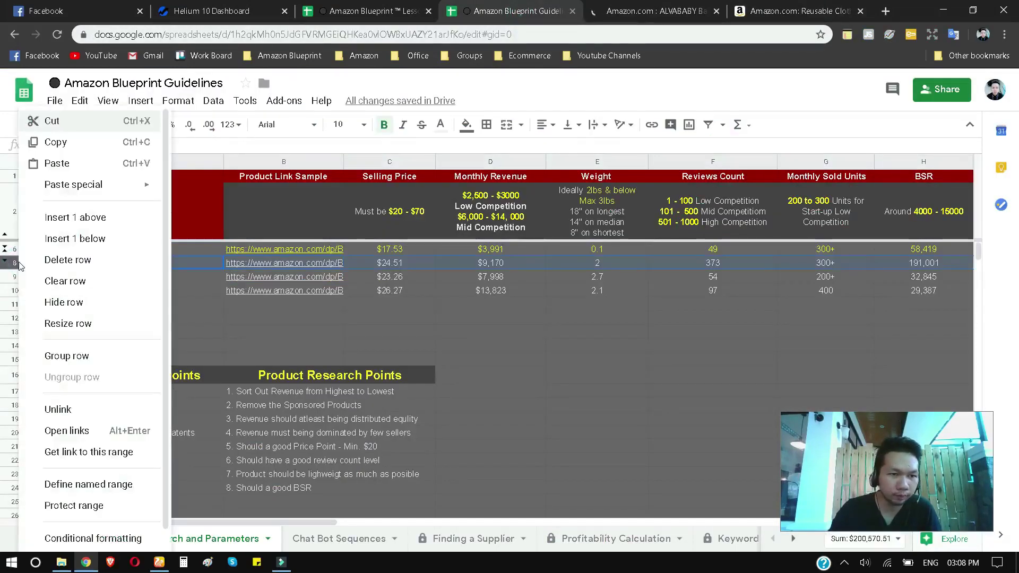
{"action": "left_click", "coordinate": [80, 311]}
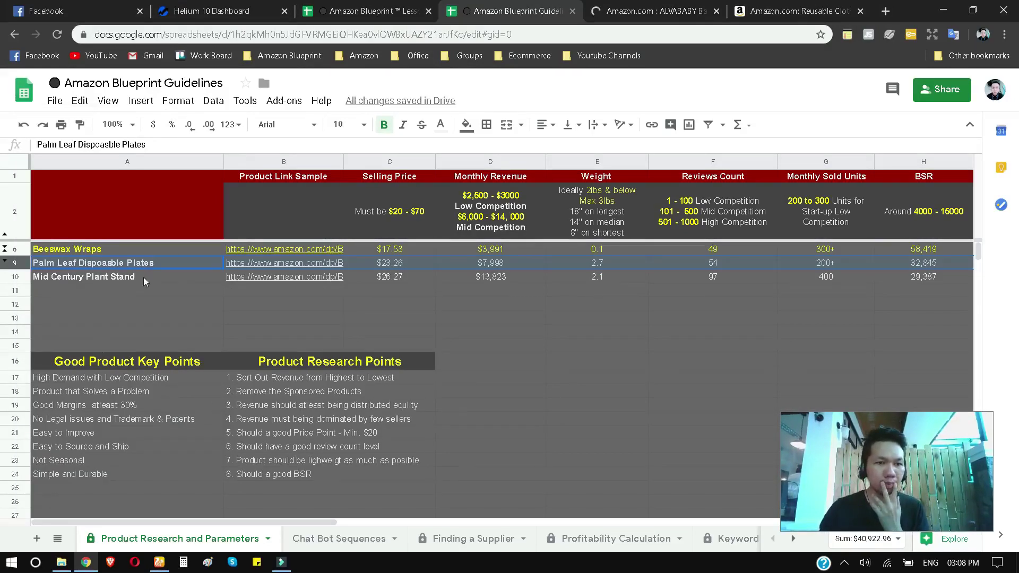
- Copy the Palm Leaf Dispoasble Plates product name from the sheet and open that row's sample product link
{"action": "double_click", "coordinate": [152, 263]}
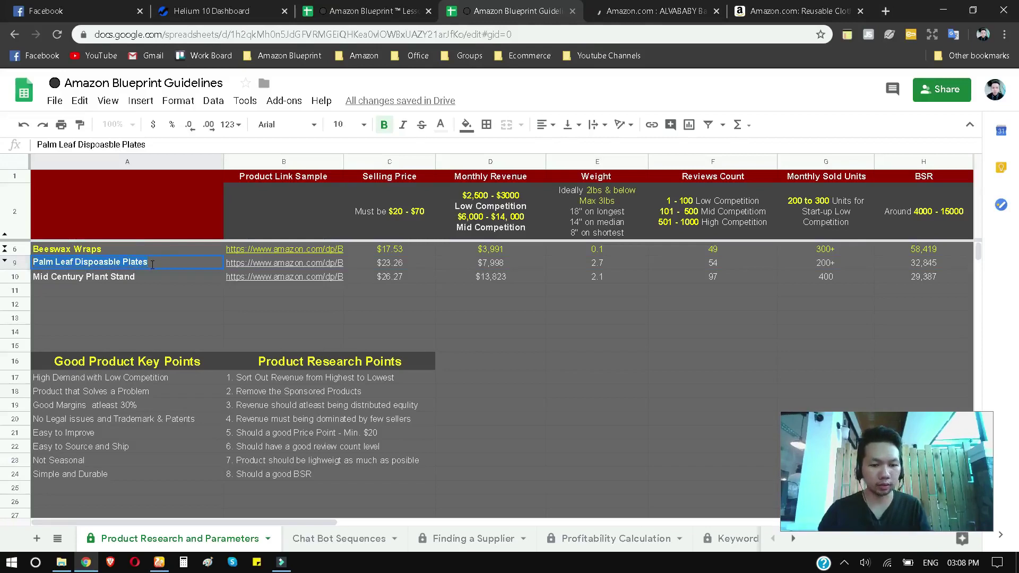
{"action": "left_click", "coordinate": [392, 304]}
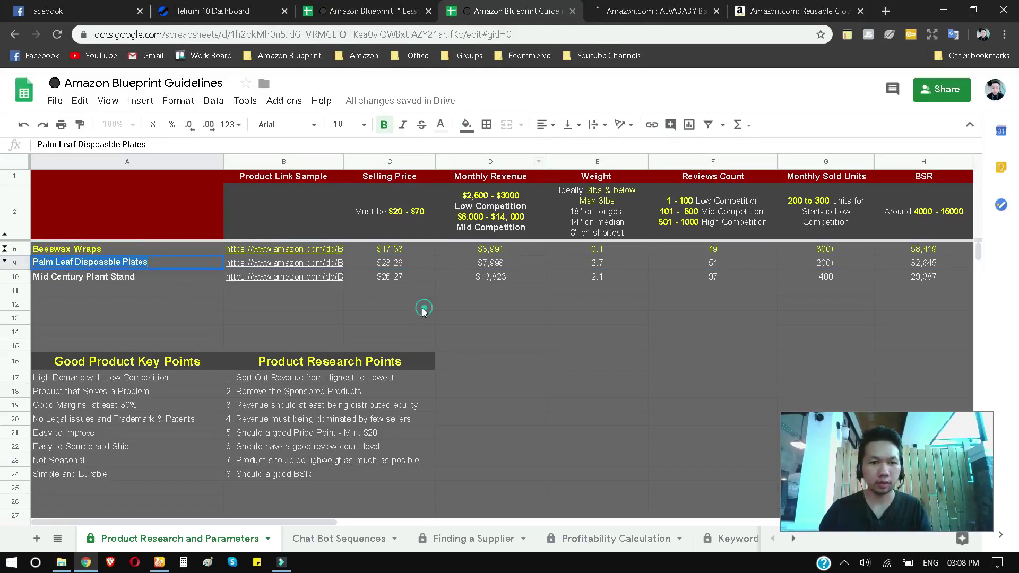
{"action": "left_click", "coordinate": [312, 265]}
{"action": "left_click", "coordinate": [311, 281]}
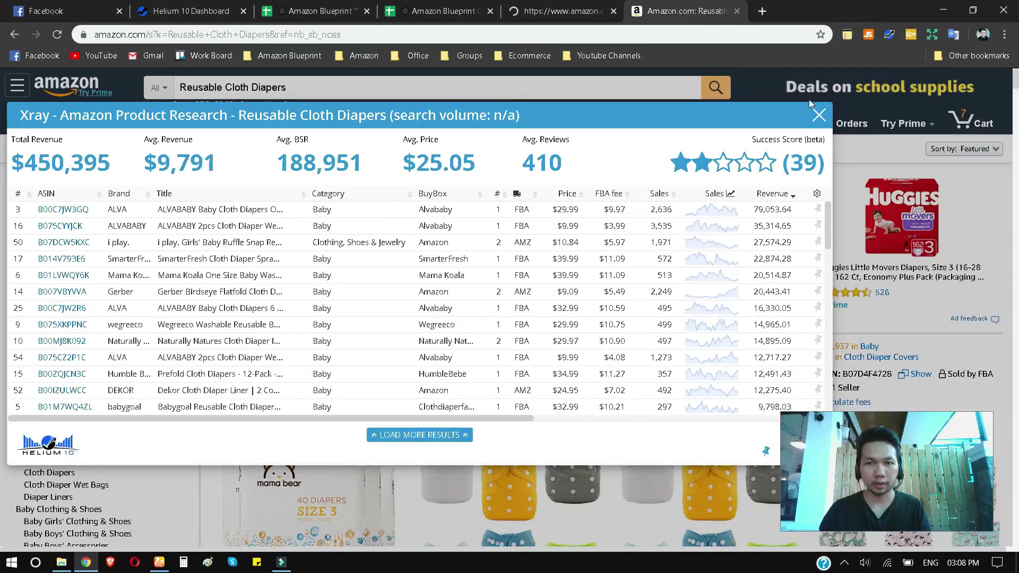
- On the Amazon results page, close the Xray window and replace the search text with "Palm Leaf Dispoasble Plates"
{"action": "left_click", "coordinate": [818, 115]}
{"action": "left_click", "coordinate": [315, 88]}
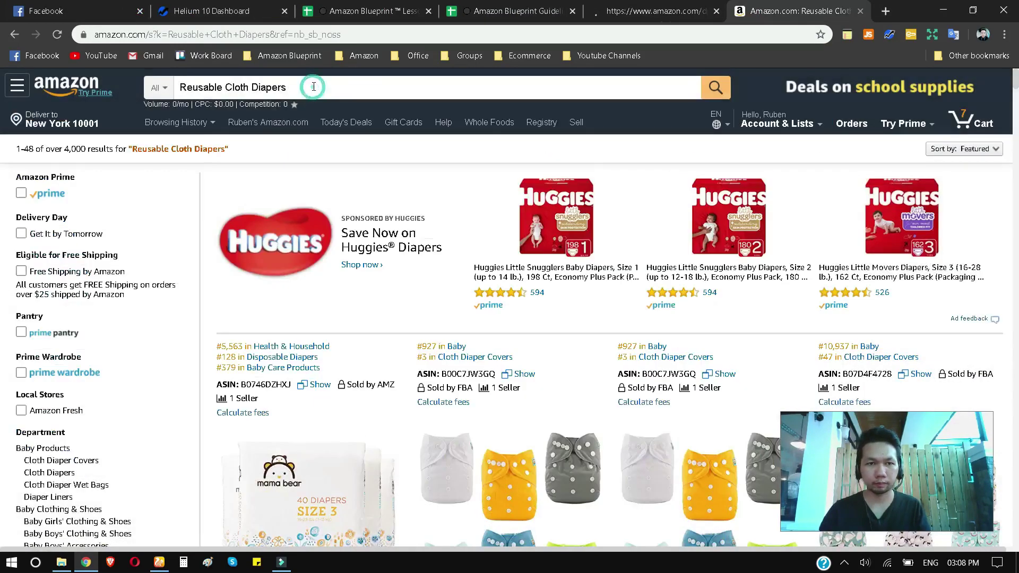
{"action": "key", "text": "ctrl+a"}
{"action": "type", "text": "Palm Leaf Dispoasble Plates"}
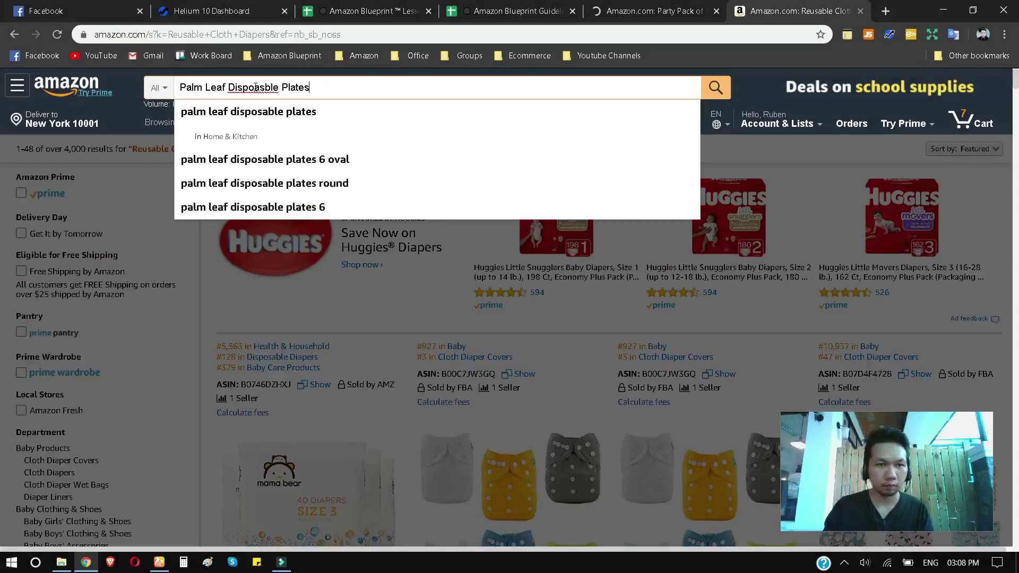
- Correct the misspelled word in the search text to "Disposable", copy the full phrase and run the Amazon search
{"action": "right_click", "coordinate": [255, 86]}
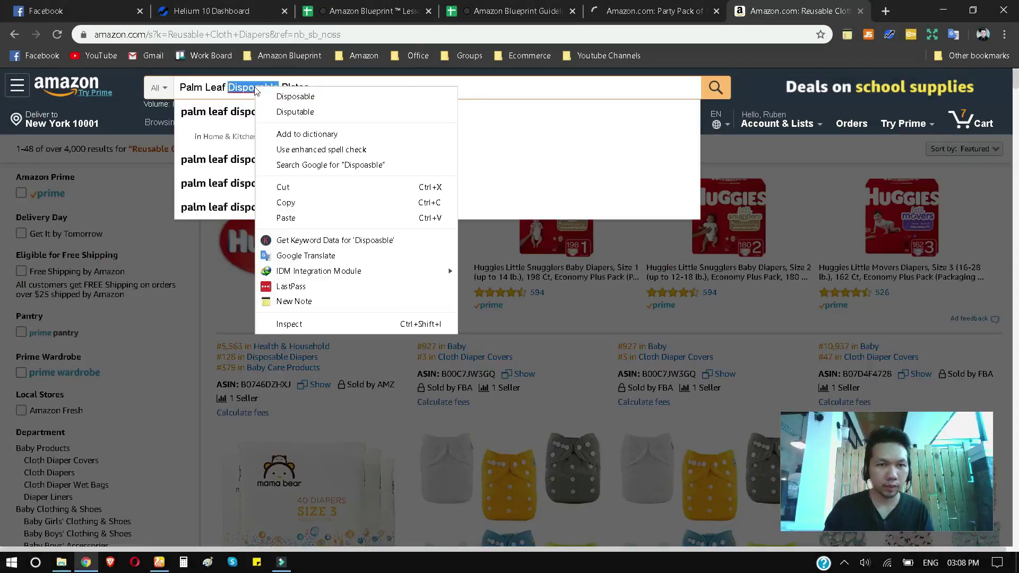
{"action": "left_click", "coordinate": [286, 95]}
{"action": "key", "text": "ctrl+a"}
{"action": "key", "text": "ctrl+c"}
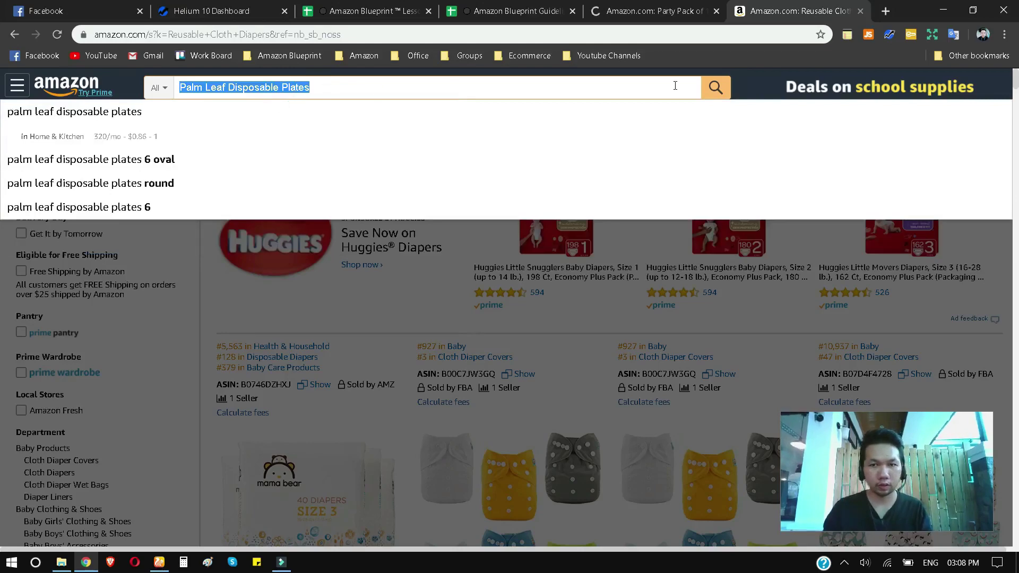
{"action": "left_click", "coordinate": [720, 97]}
- Return to the Amazon Blueprint Guidelines sheet and replace the misspelled product name in A9 with "Palm Leaf Disposable Plates"
{"action": "left_click", "coordinate": [517, 11]}
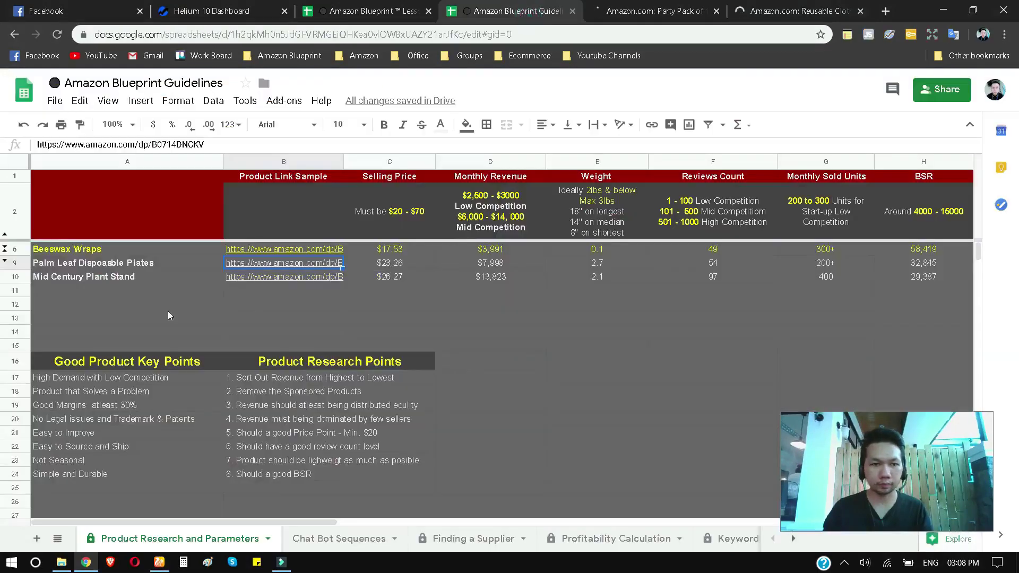
{"action": "left_click", "coordinate": [105, 262]}
{"action": "key", "text": "ctrl+v"}
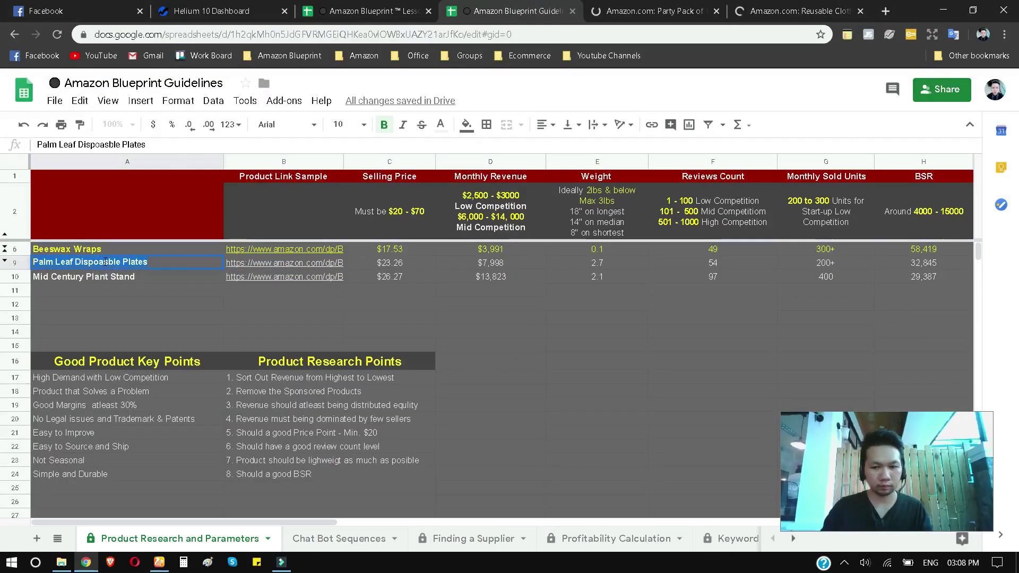
{"action": "double_click", "coordinate": [106, 261]}
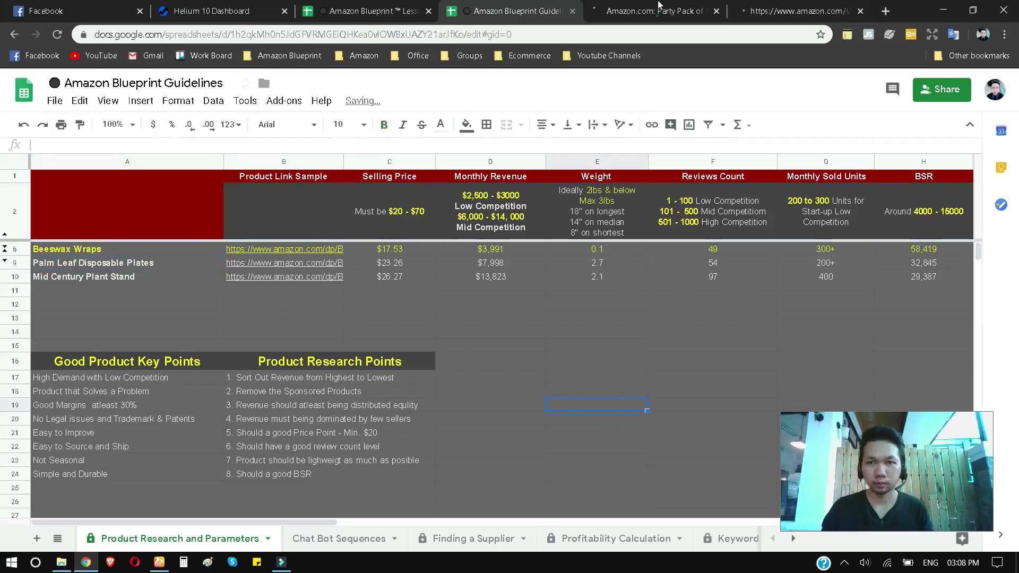
- Look over the photos, price, size options and description of the sample palm leaf dinnerware listing on Amazon
{"action": "left_click", "coordinate": [789, 8]}
{"action": "left_click", "coordinate": [663, 7]}
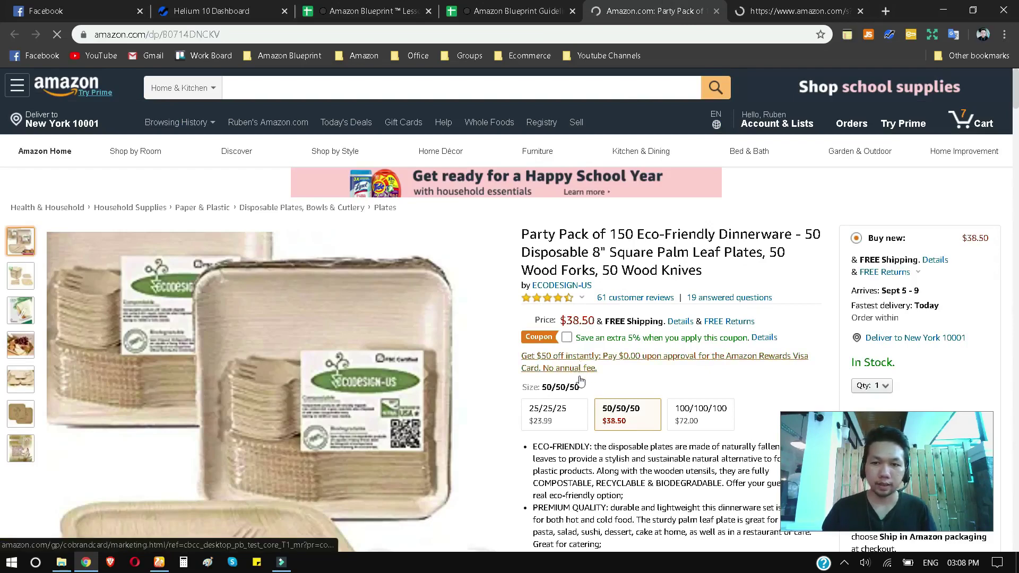
{"action": "scroll", "coordinate": [582, 385], "scroll_direction": "down", "scroll_amount": 1}
{"action": "scroll", "coordinate": [526, 415], "scroll_direction": "down", "scroll_amount": 3}
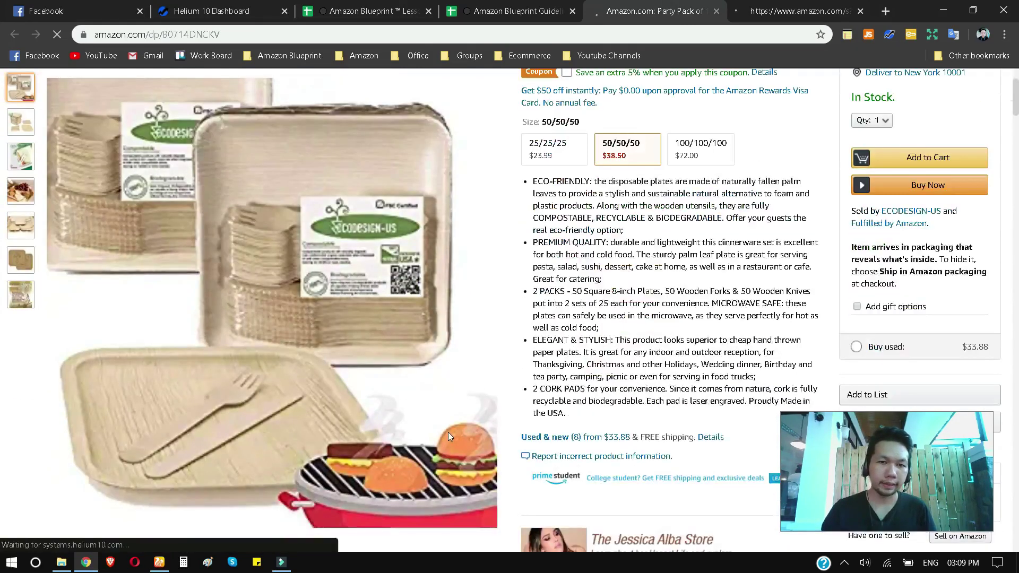
{"action": "scroll", "coordinate": [448, 432], "scroll_direction": "up", "scroll_amount": 3}
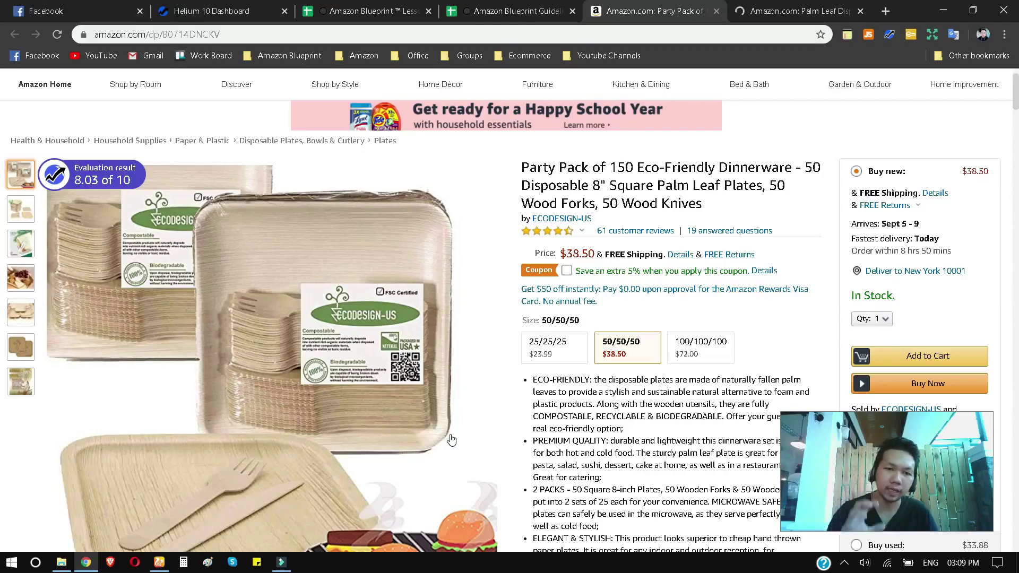
{"action": "scroll", "coordinate": [451, 440], "scroll_direction": "down", "scroll_amount": 1}
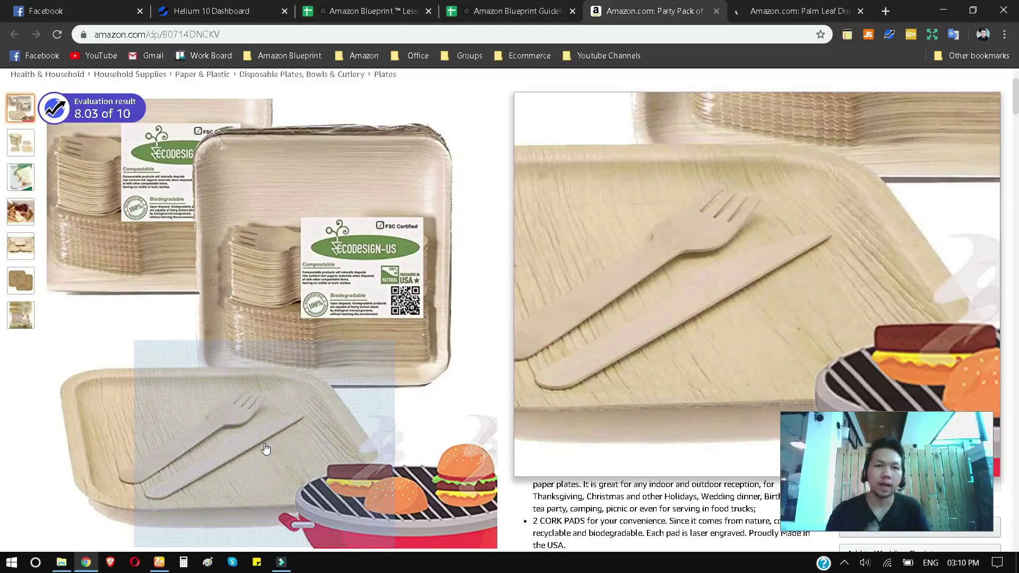
{"action": "scroll", "coordinate": [491, 268], "scroll_direction": "up", "scroll_amount": 3}
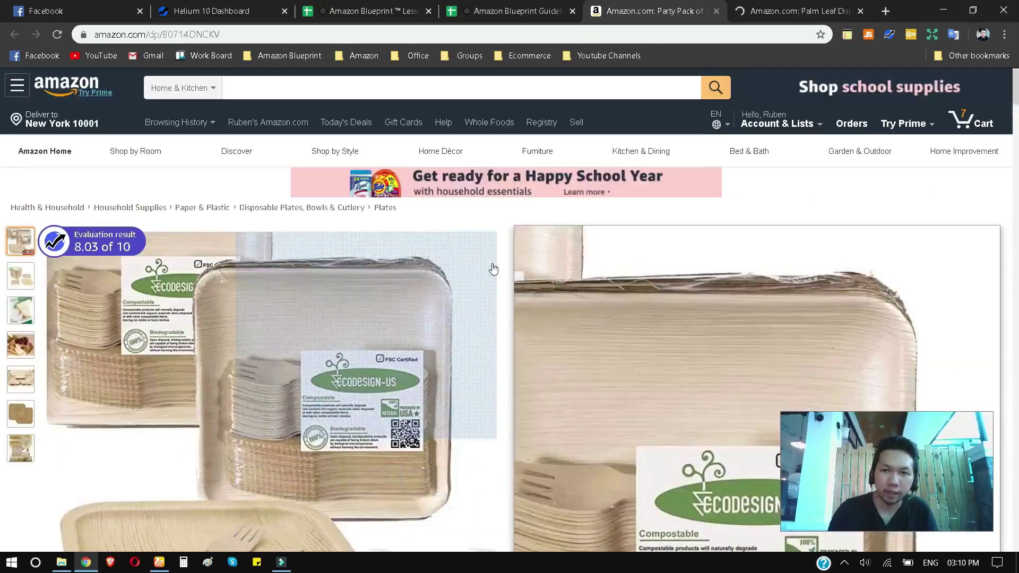
- Switch to the other Amazon page and search again for "Palm Leaf Disposable Plates"
{"action": "left_click", "coordinate": [804, 15]}
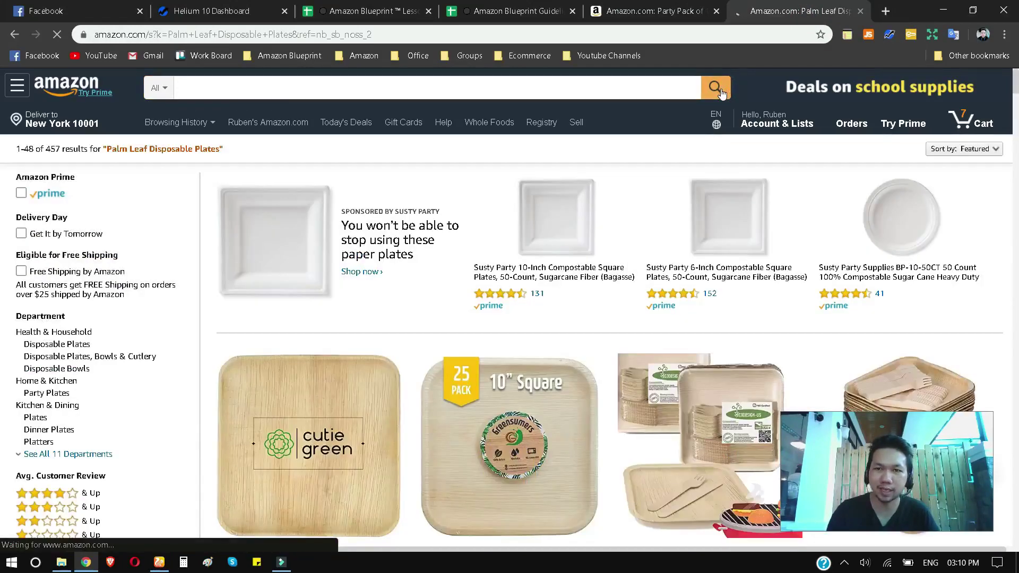
{"action": "left_click", "coordinate": [717, 89]}
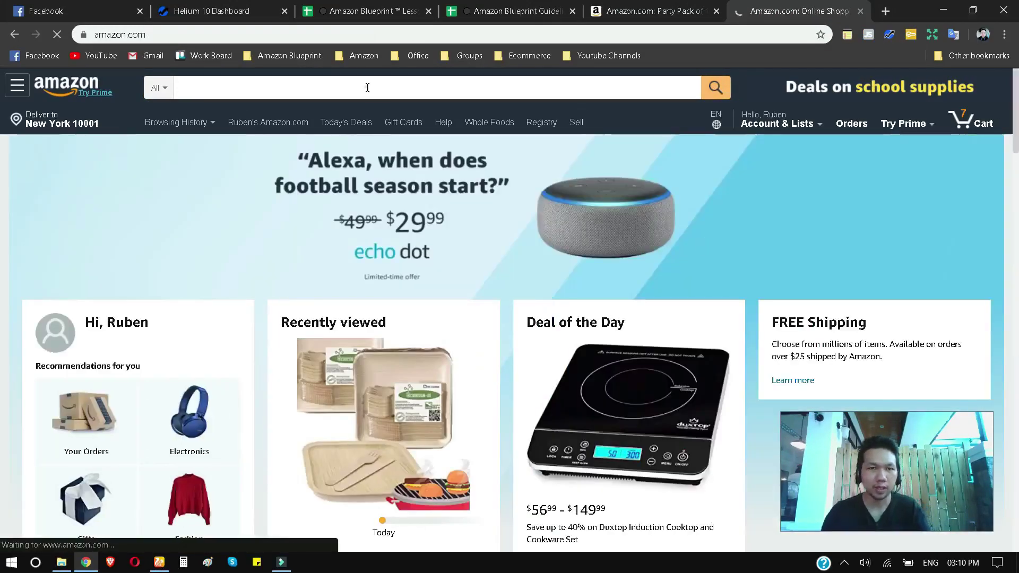
{"action": "left_click", "coordinate": [367, 88]}
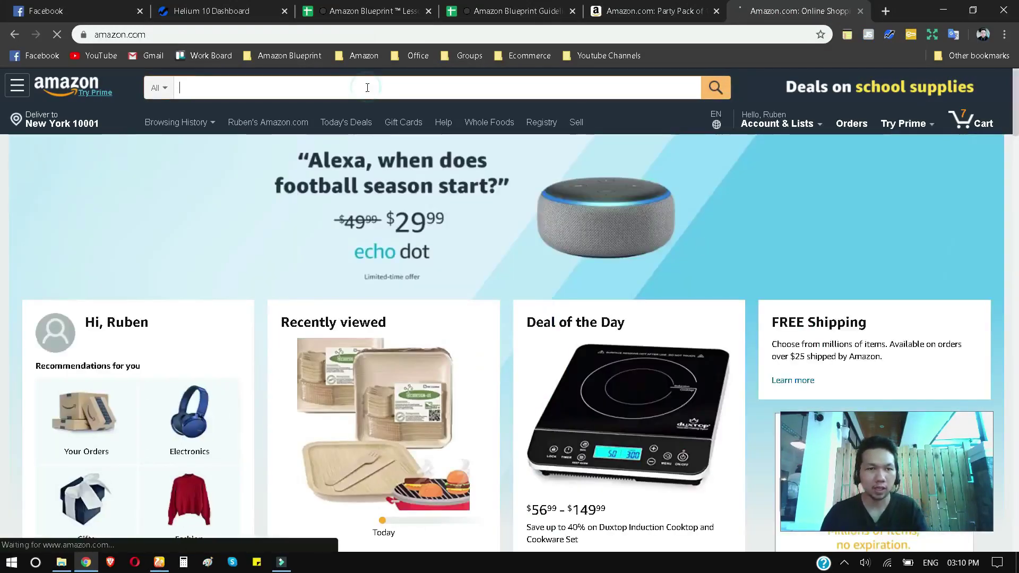
{"action": "key", "text": "ctrl+v"}
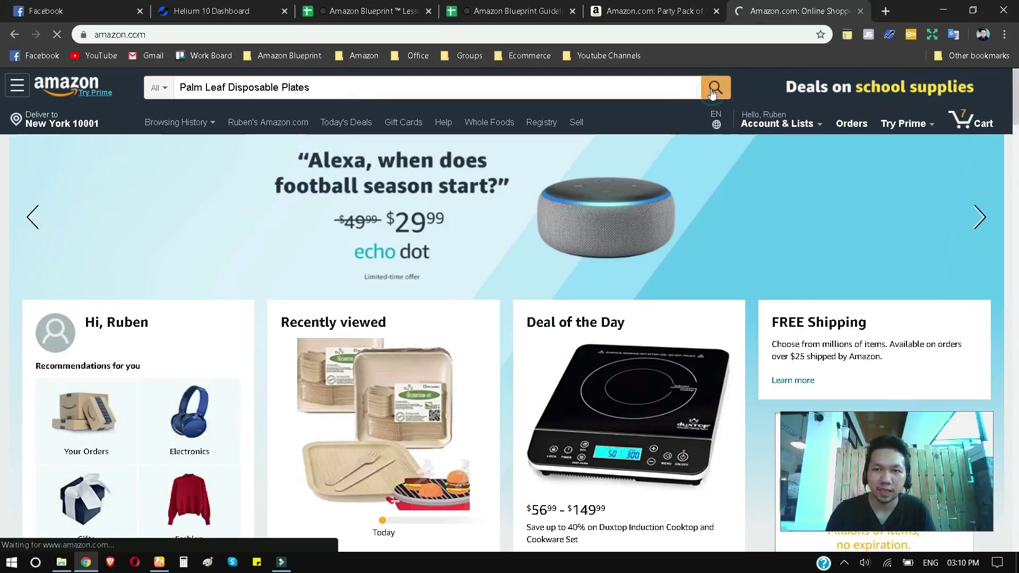
{"action": "left_click", "coordinate": [712, 92]}
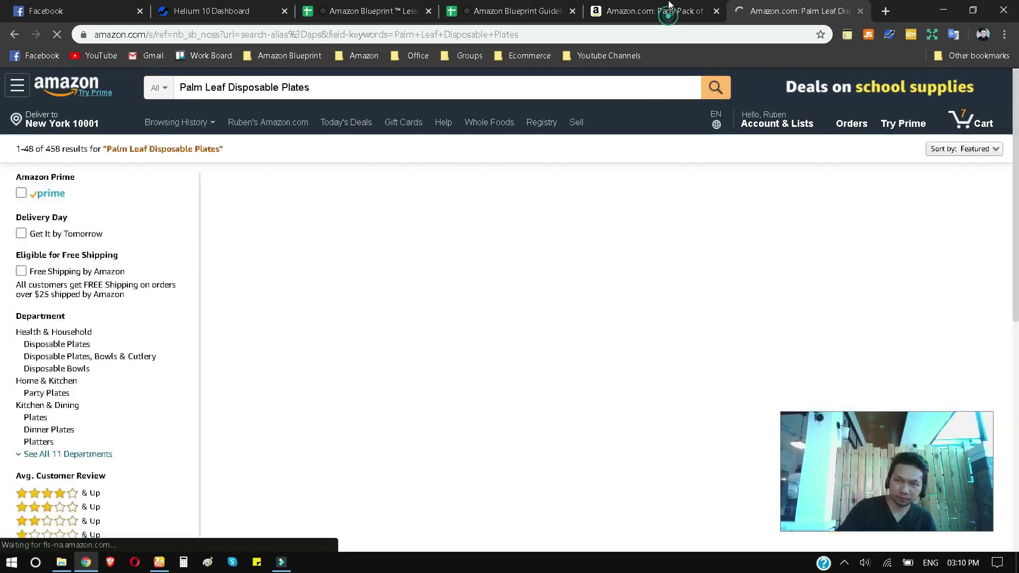
- Return to the sample dinnerware listing and check its price history, item weight and best sellers rank
{"action": "left_click", "coordinate": [666, 13]}
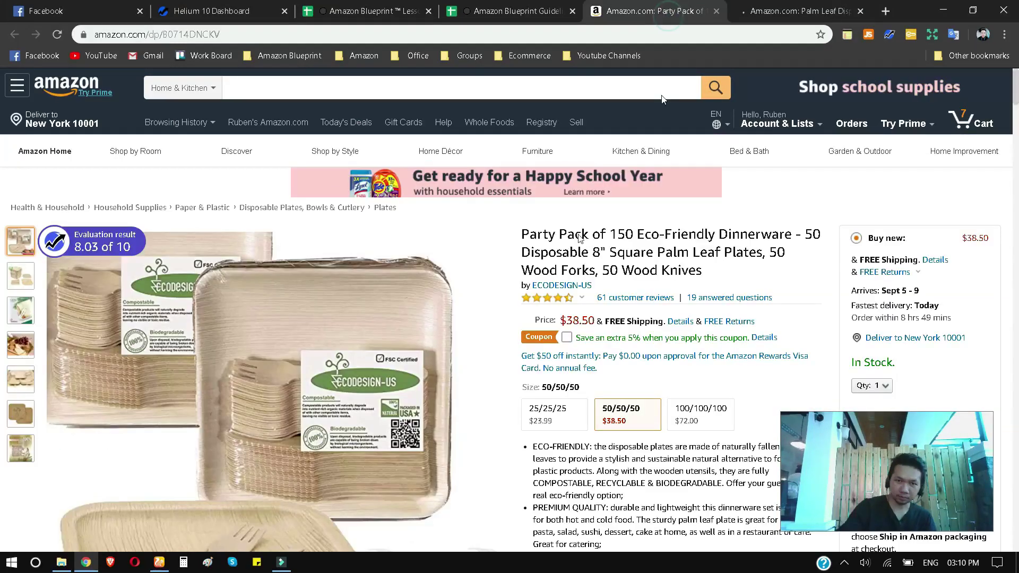
{"action": "scroll", "coordinate": [579, 238], "scroll_direction": "down", "scroll_amount": 20}
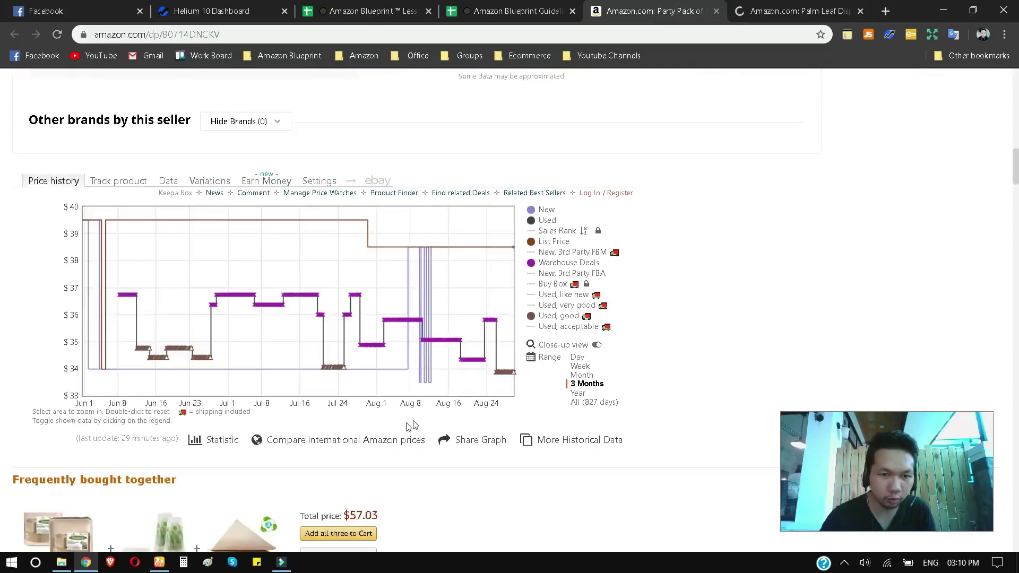
{"action": "scroll", "coordinate": [413, 425], "scroll_direction": "down", "scroll_amount": 15}
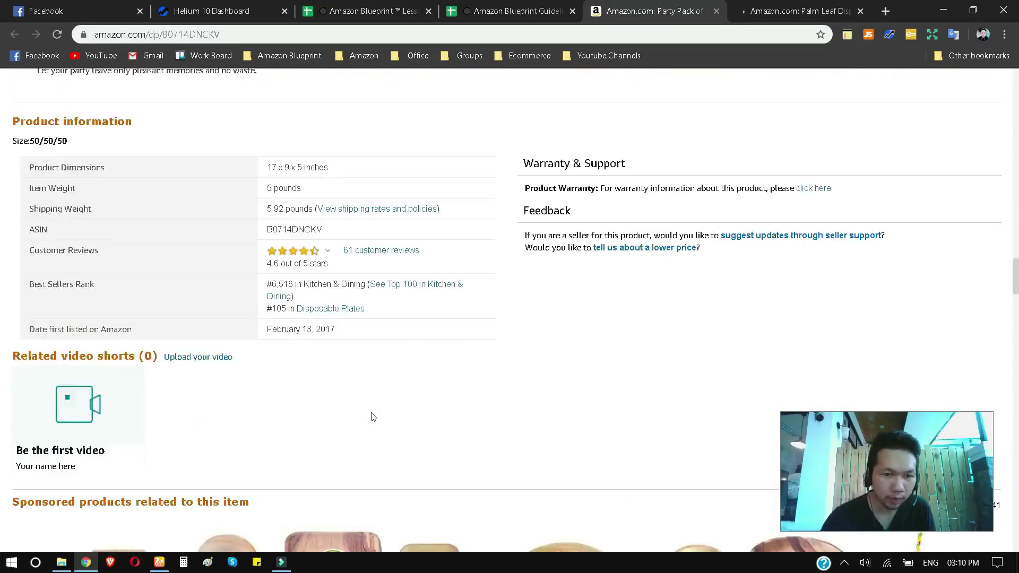
{"action": "scroll", "coordinate": [373, 417], "scroll_direction": "down", "scroll_amount": 1}
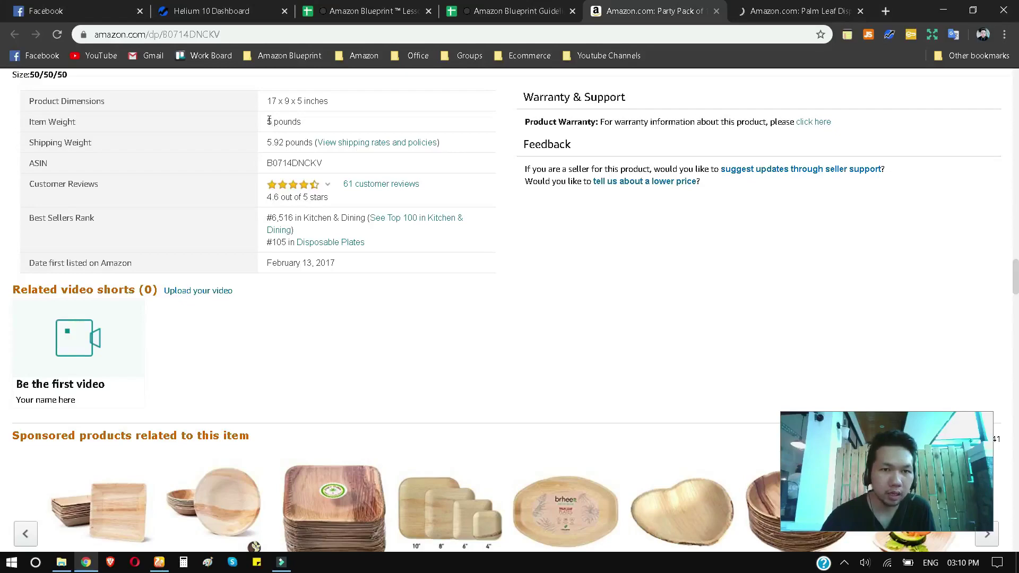
{"action": "left_click_drag", "start_coordinate": [268, 121], "coordinate": [310, 123]}
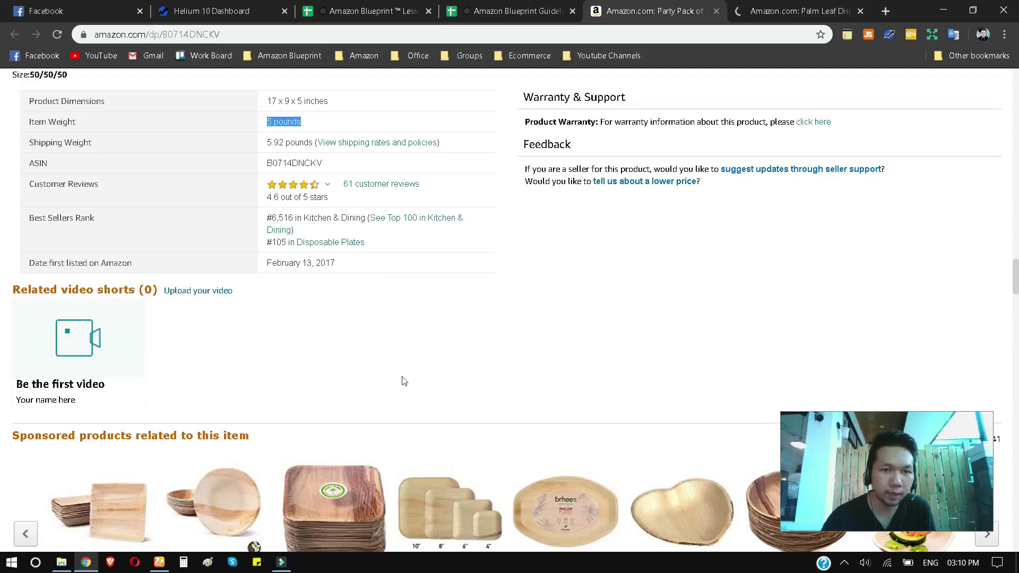
{"action": "left_click", "coordinate": [418, 357]}
- Examine the listing's customer review ratings and read through its 5-star reviews
{"action": "scroll", "coordinate": [417, 366], "scroll_direction": "down", "scroll_amount": 7}
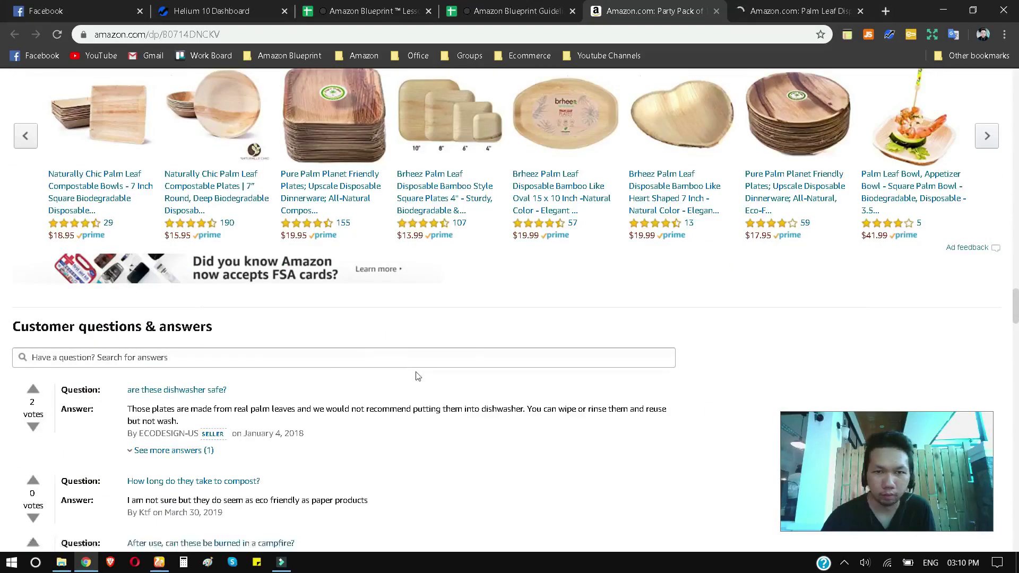
{"action": "scroll", "coordinate": [416, 376], "scroll_direction": "down", "scroll_amount": 11}
{"action": "scroll", "coordinate": [412, 376], "scroll_direction": "up", "scroll_amount": 2}
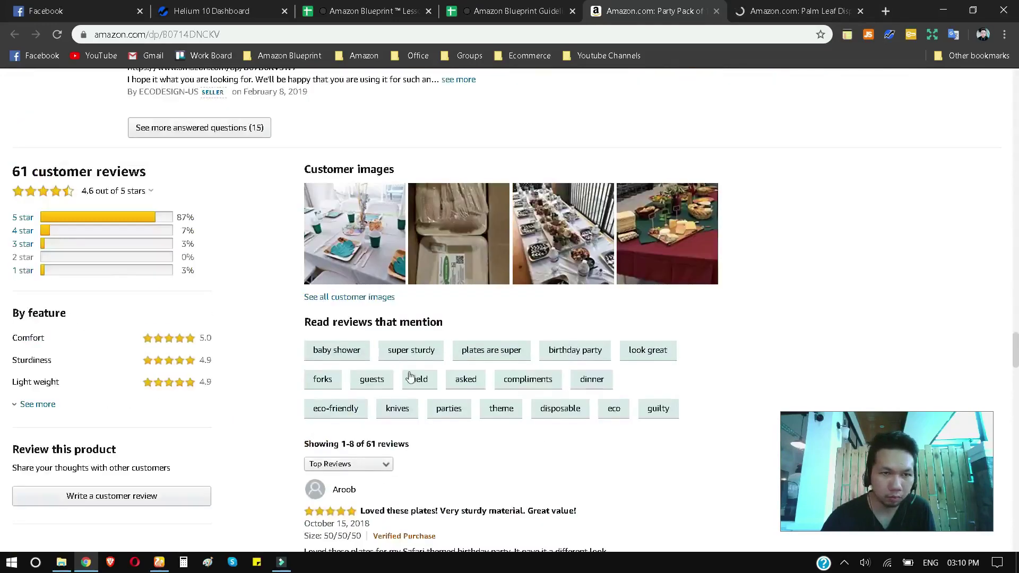
{"action": "left_click", "coordinate": [23, 218]}
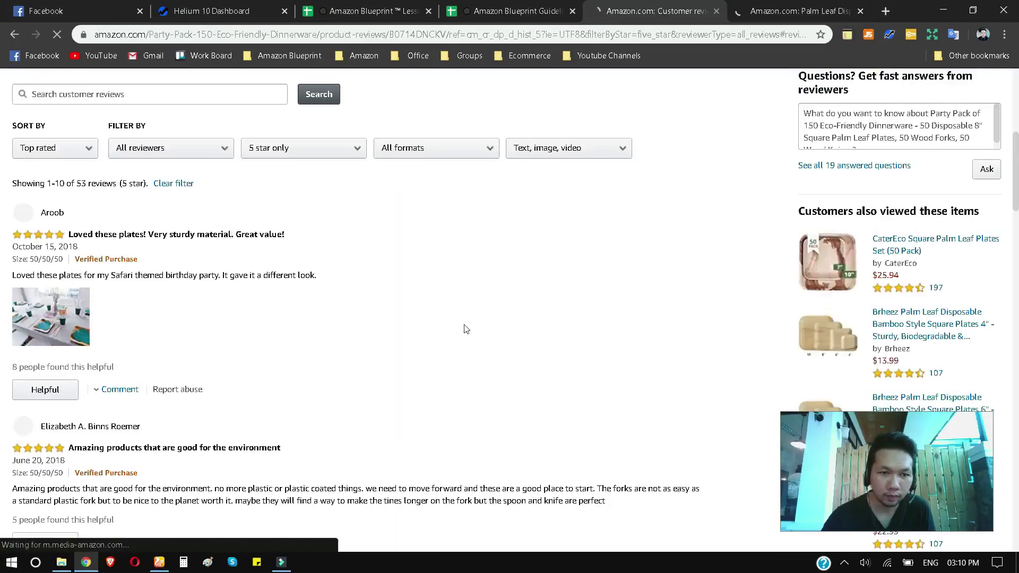
{"action": "scroll", "coordinate": [230, 296], "scroll_direction": "down", "scroll_amount": 7}
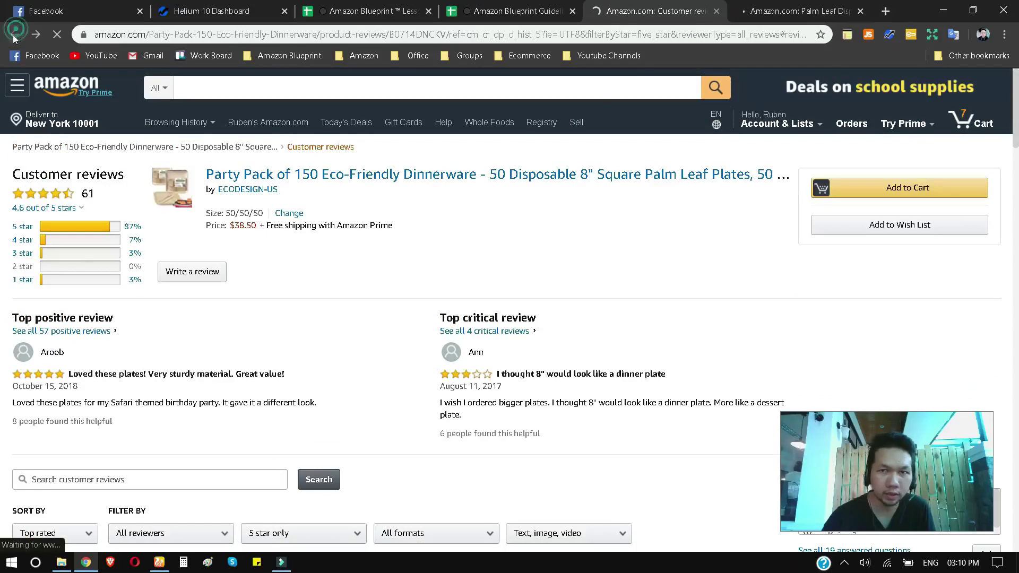
- Go back to the Palm Leaf Disposable Plates search results and compare the competing listings' prices and ratings
{"action": "left_click", "coordinate": [809, 7]}
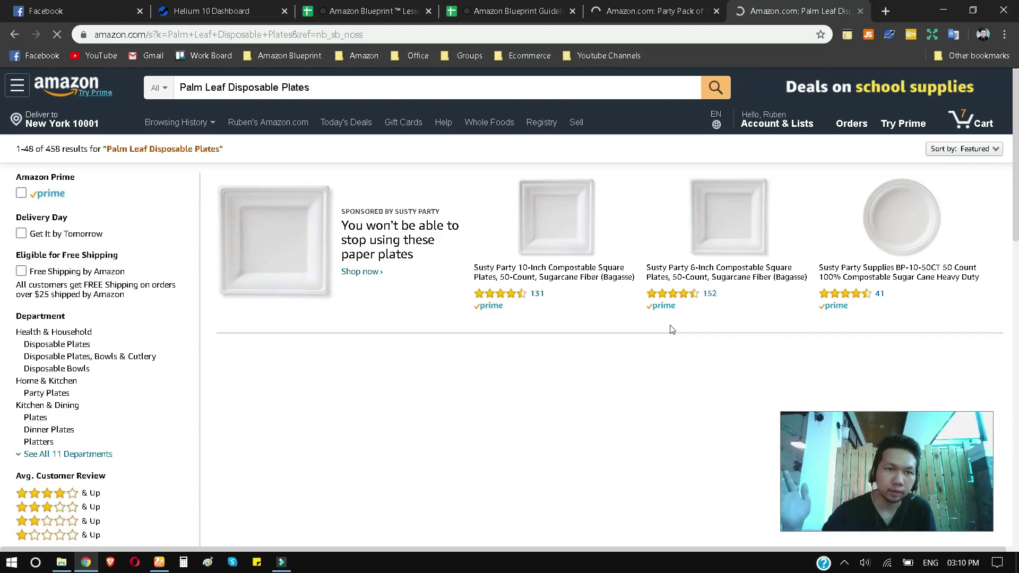
{"action": "scroll", "coordinate": [671, 329], "scroll_direction": "down", "scroll_amount": 3}
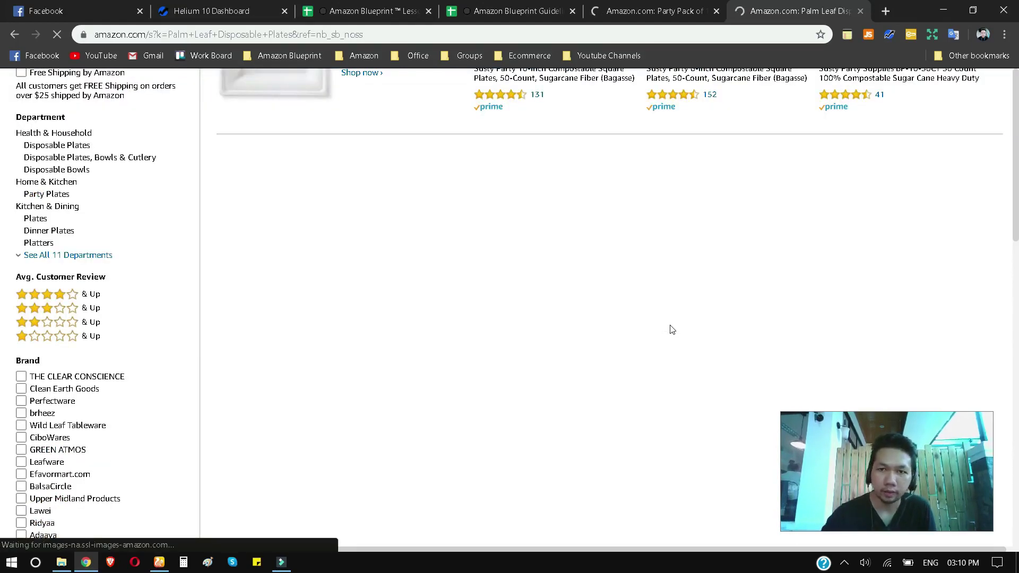
{"action": "scroll", "coordinate": [686, 335], "scroll_direction": "up", "scroll_amount": 2}
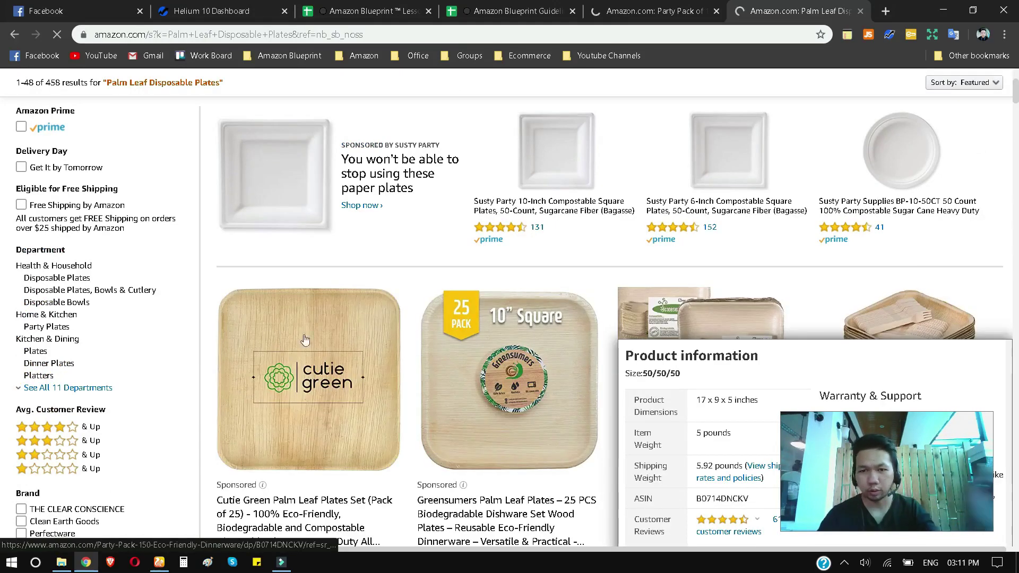
{"action": "scroll", "coordinate": [637, 238], "scroll_direction": "down", "scroll_amount": 4}
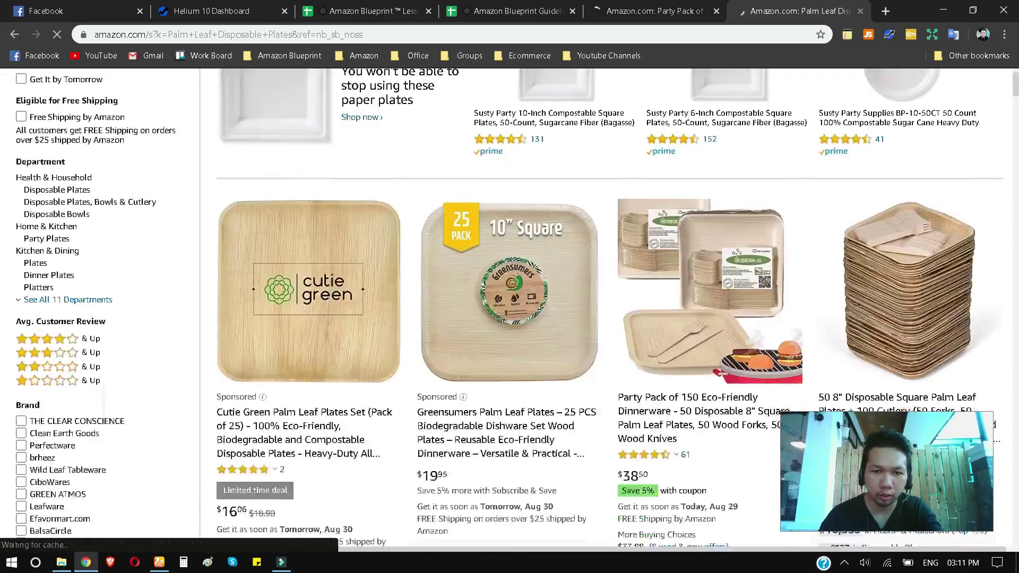
{"action": "scroll", "coordinate": [637, 238], "scroll_direction": "up", "scroll_amount": 2}
{"action": "scroll", "coordinate": [374, 350], "scroll_direction": "up", "scroll_amount": 3}
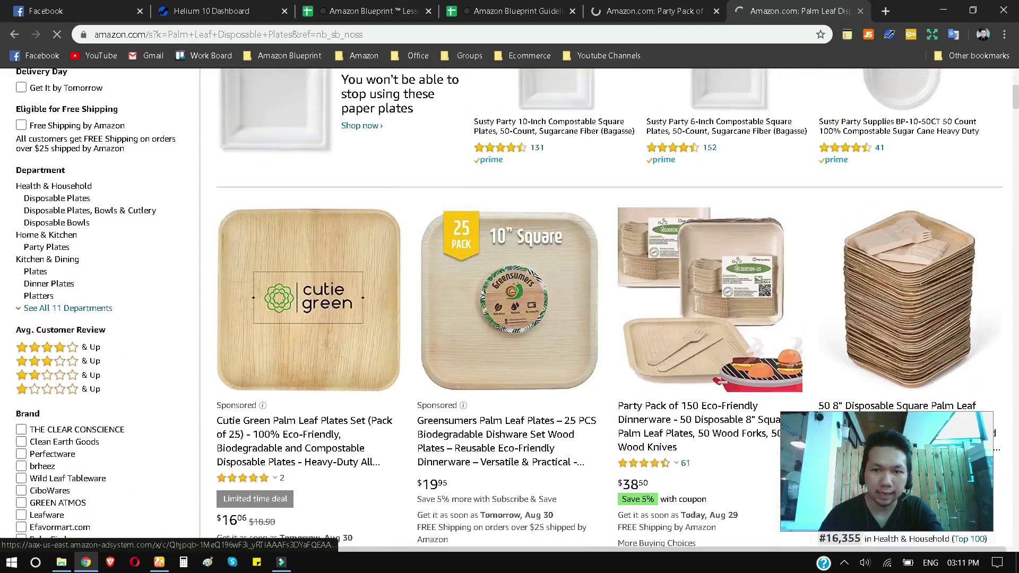
{"action": "scroll", "coordinate": [374, 350], "scroll_direction": "down", "scroll_amount": 4}
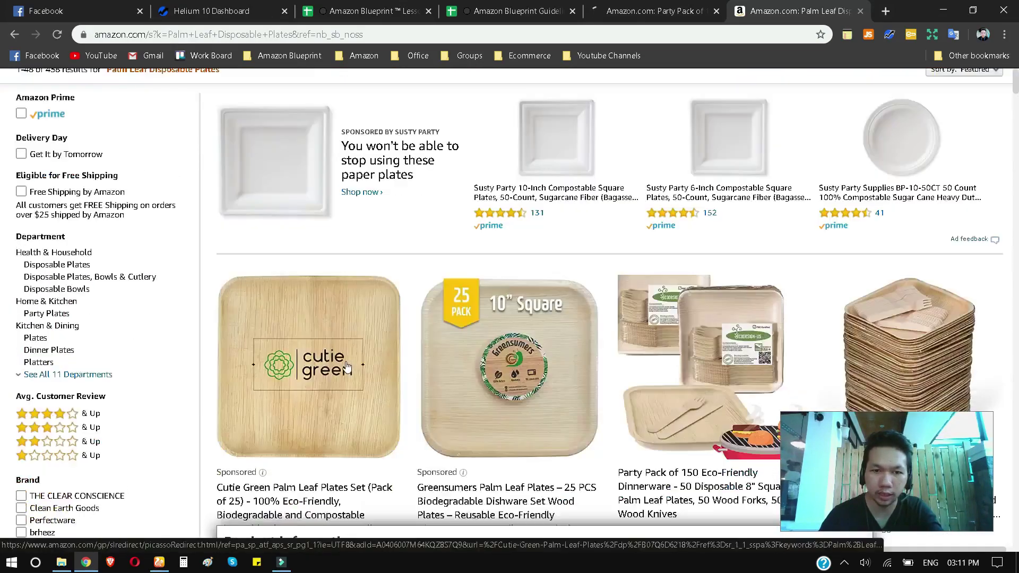
- Look through the rest of the palm leaf plate search results, checking product types, pack sizes, prices, review counts and best seller ranks
{"action": "scroll", "coordinate": [242, 205], "scroll_direction": "down", "scroll_amount": 5}
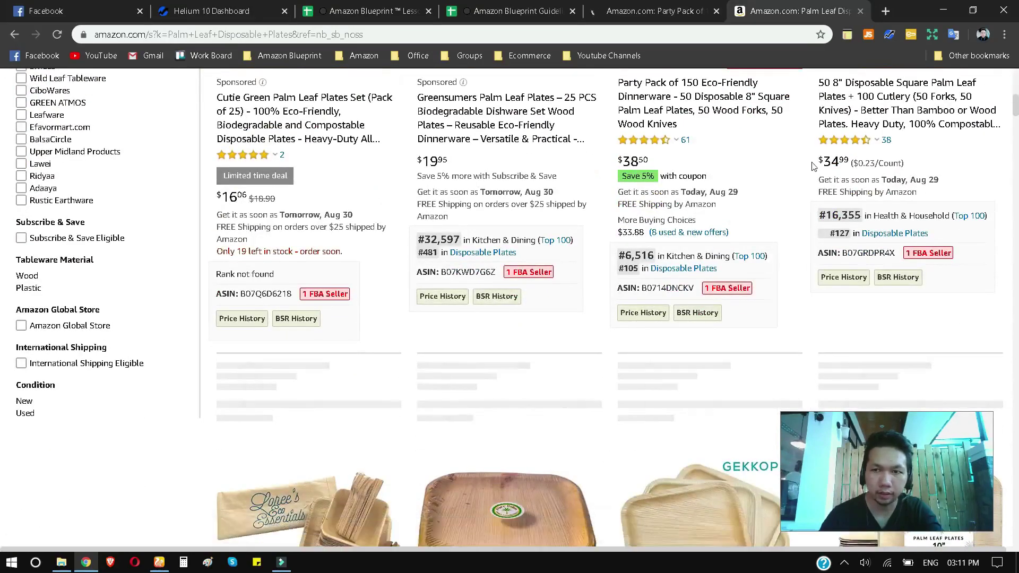
{"action": "scroll", "coordinate": [474, 182], "scroll_direction": "down", "scroll_amount": 5}
{"action": "scroll", "coordinate": [509, 297], "scroll_direction": "down", "scroll_amount": 15}
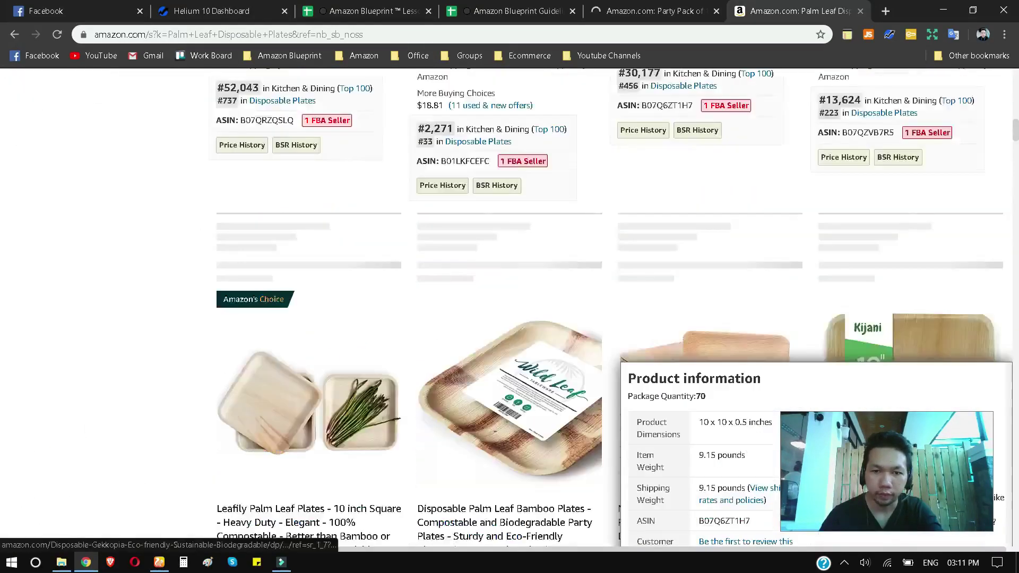
{"action": "scroll", "coordinate": [509, 297], "scroll_direction": "up", "scroll_amount": 7}
{"action": "scroll", "coordinate": [510, 297], "scroll_direction": "down", "scroll_amount": 15}
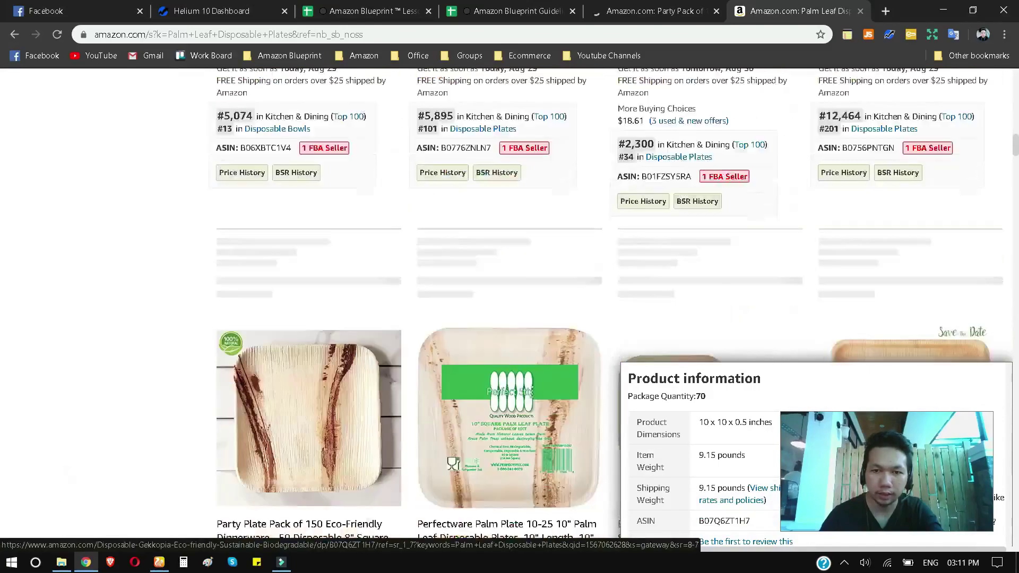
{"action": "scroll", "coordinate": [509, 297], "scroll_direction": "down", "scroll_amount": 12}
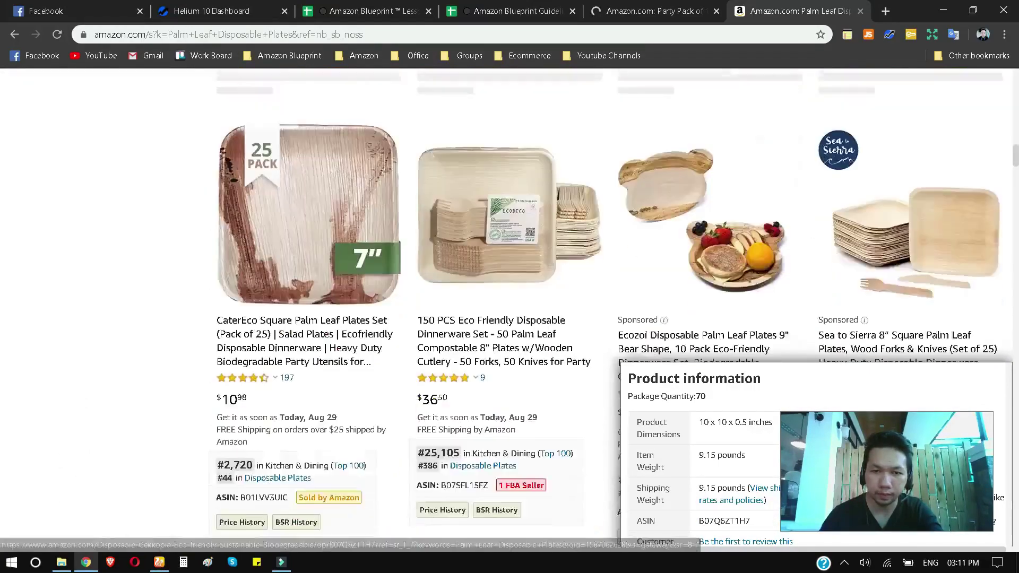
{"action": "scroll", "coordinate": [509, 297], "scroll_direction": "down", "scroll_amount": 13}
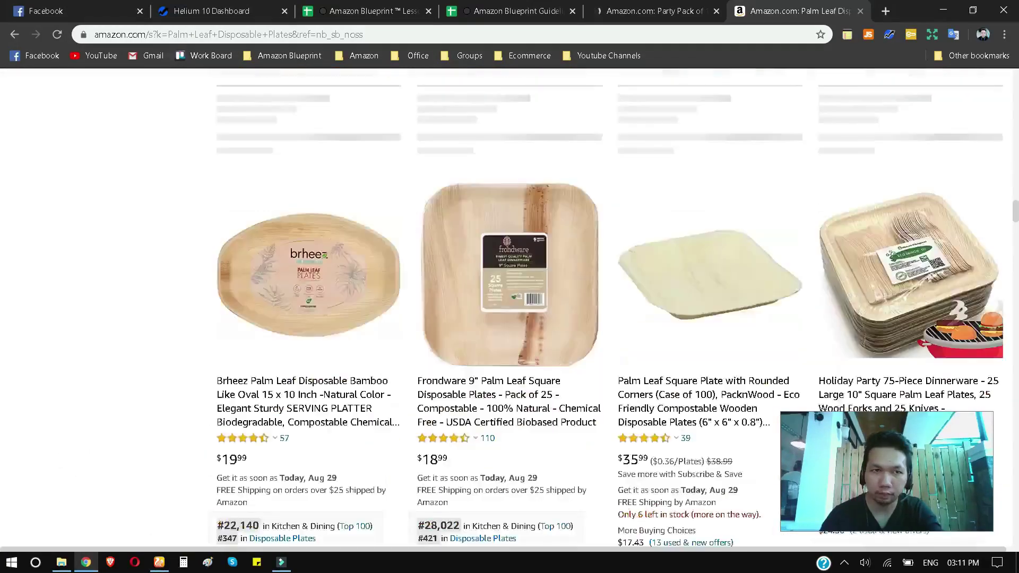
{"action": "scroll", "coordinate": [509, 297], "scroll_direction": "up", "scroll_amount": 2}
{"action": "scroll", "coordinate": [1001, 270], "scroll_direction": "down", "scroll_amount": 15}
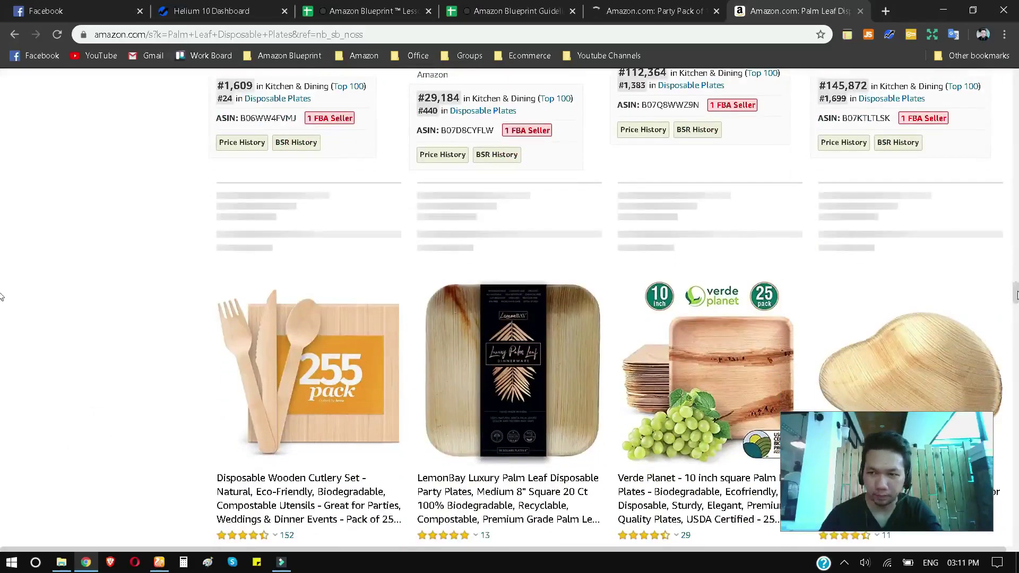
{"action": "scroll", "coordinate": [1000, 269], "scroll_direction": "up", "scroll_amount": 7}
{"action": "scroll", "coordinate": [509, 297], "scroll_direction": "up", "scroll_amount": 7}
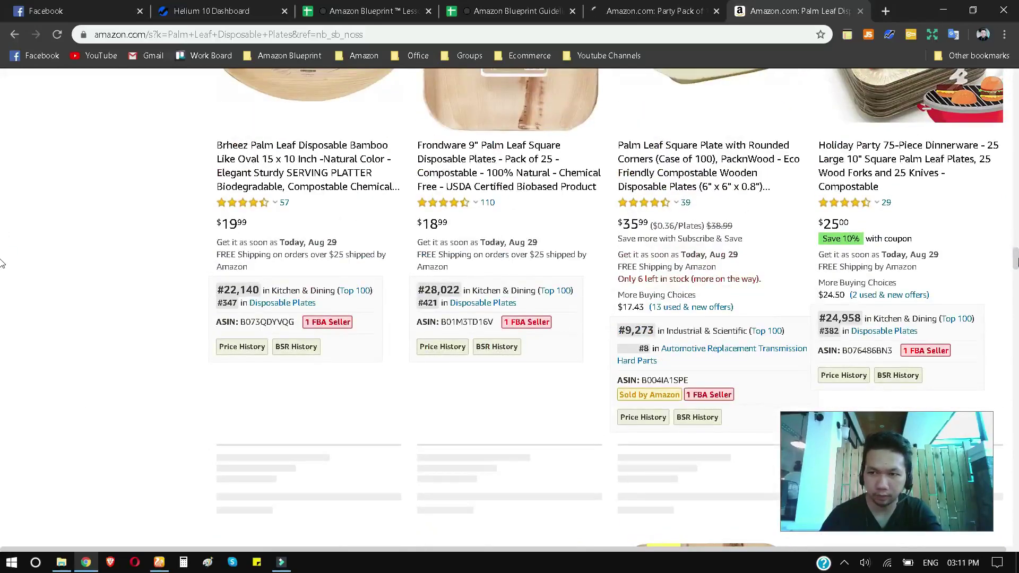
{"action": "scroll", "coordinate": [1015, 261], "scroll_direction": "up", "scroll_amount": 12}
{"action": "scroll", "coordinate": [1015, 250], "scroll_direction": "down", "scroll_amount": 8}
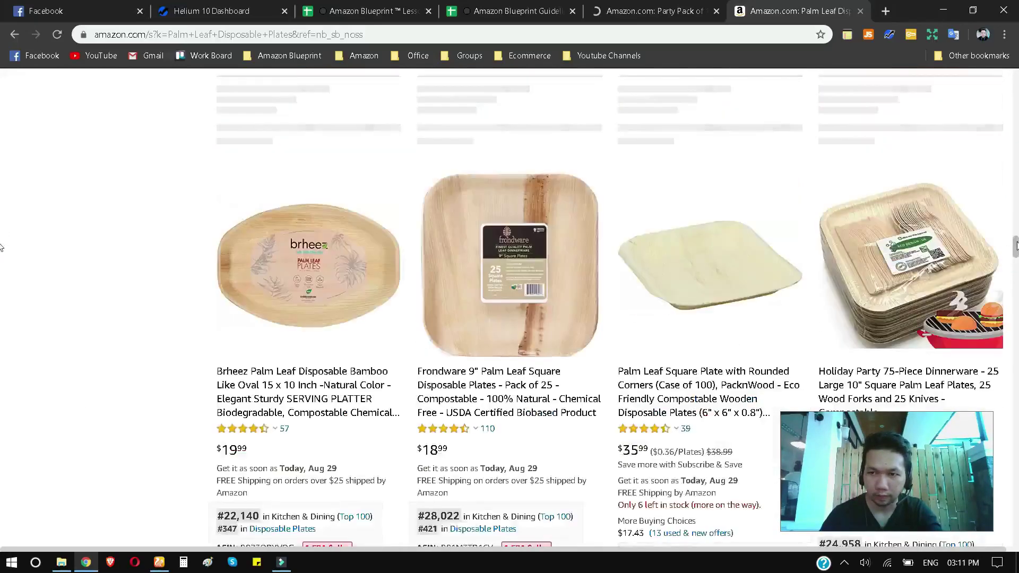
{"action": "scroll", "coordinate": [1, 247], "scroll_direction": "up", "scroll_amount": 12}
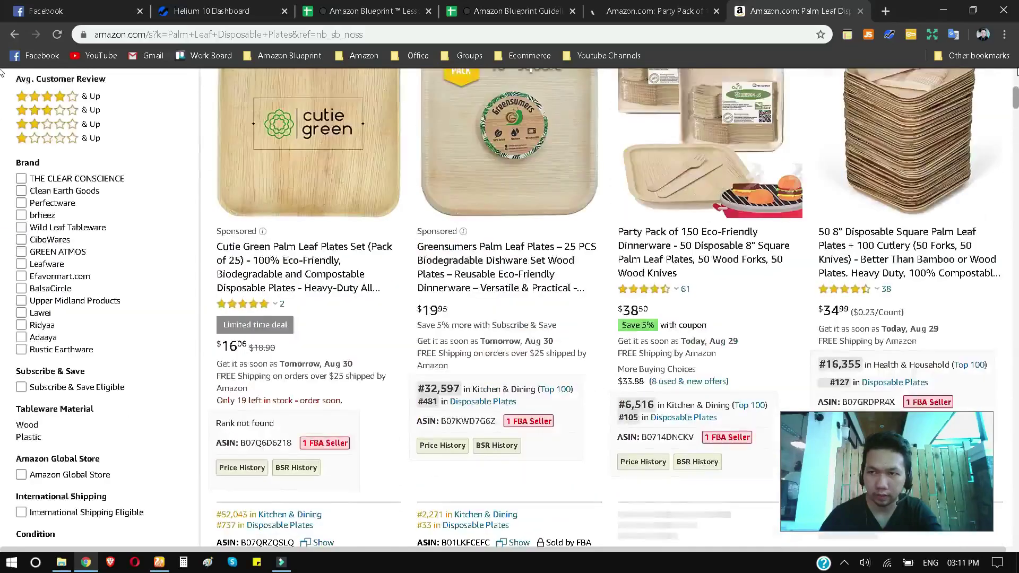
{"action": "scroll", "coordinate": [2, 72], "scroll_direction": "up", "scroll_amount": 7}
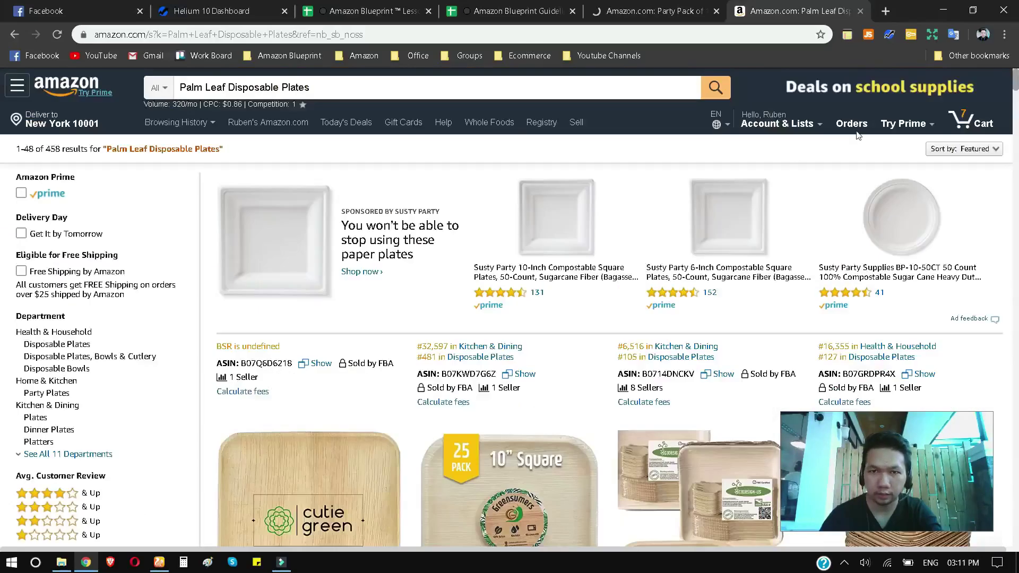
- Run Helium 10 Xray on the Palm Leaf Disposable Plates search results and sort the products by highest revenue
{"action": "left_click", "coordinate": [663, 6]}
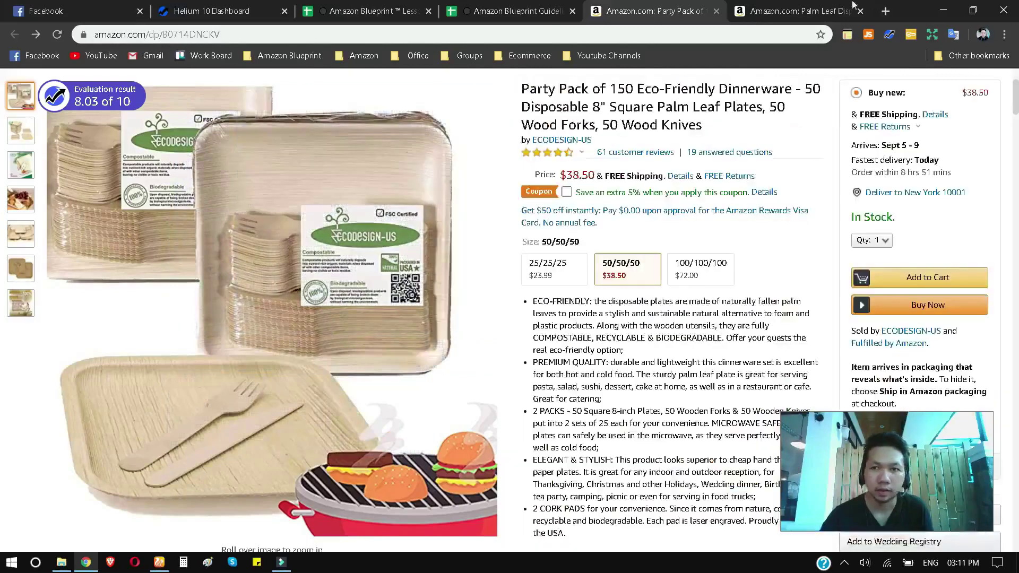
{"action": "left_click", "coordinate": [815, 6]}
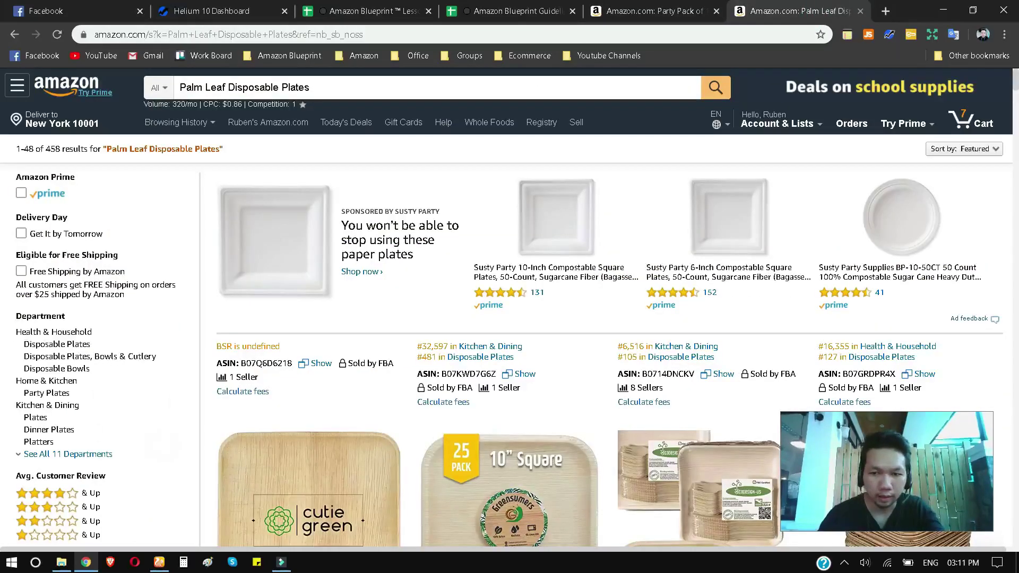
{"action": "scroll", "coordinate": [876, 242], "scroll_direction": "down", "scroll_amount": 6}
{"action": "left_click", "coordinate": [891, 34]}
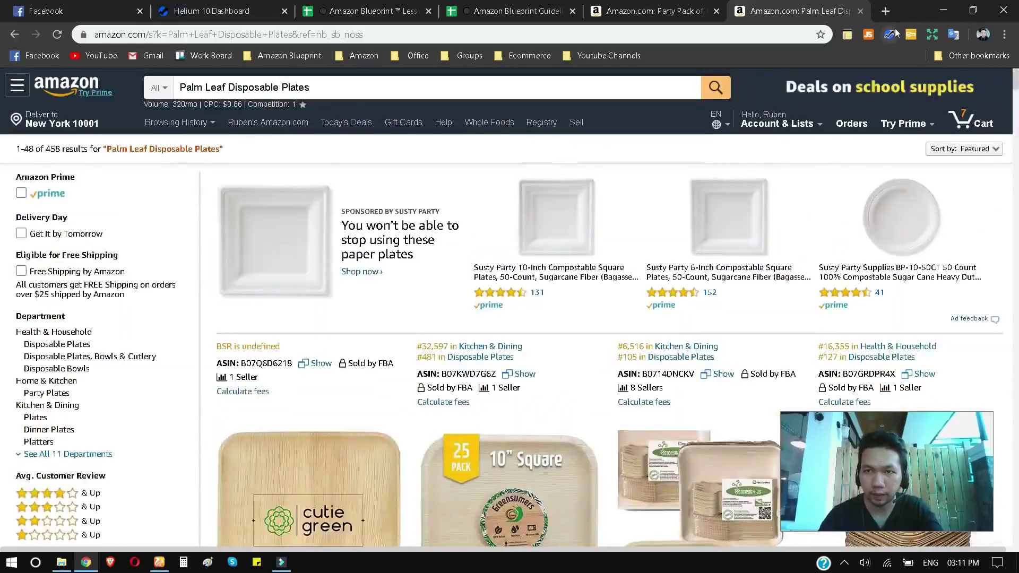
{"action": "left_click", "coordinate": [891, 35]}
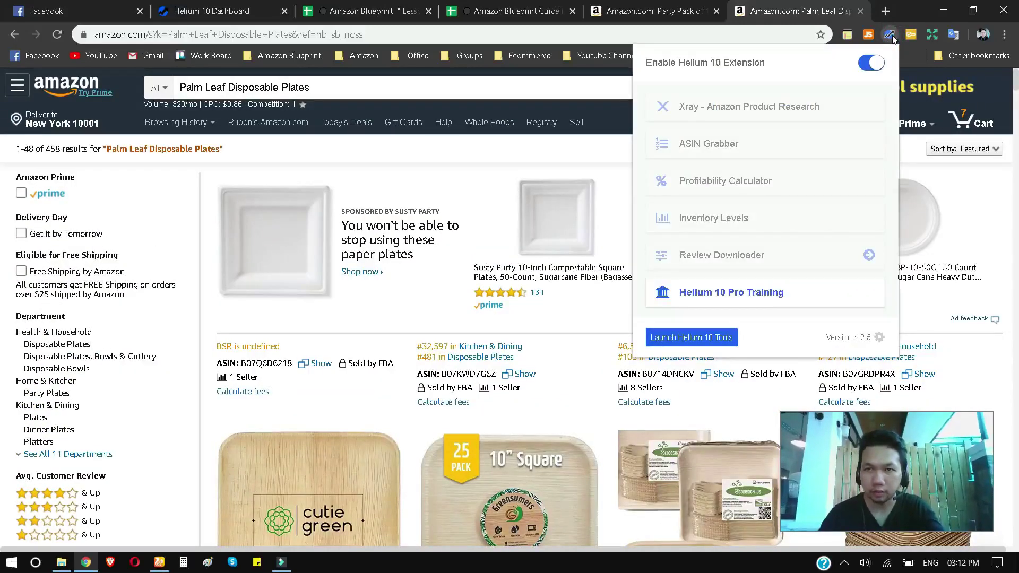
{"action": "left_click", "coordinate": [748, 108]}
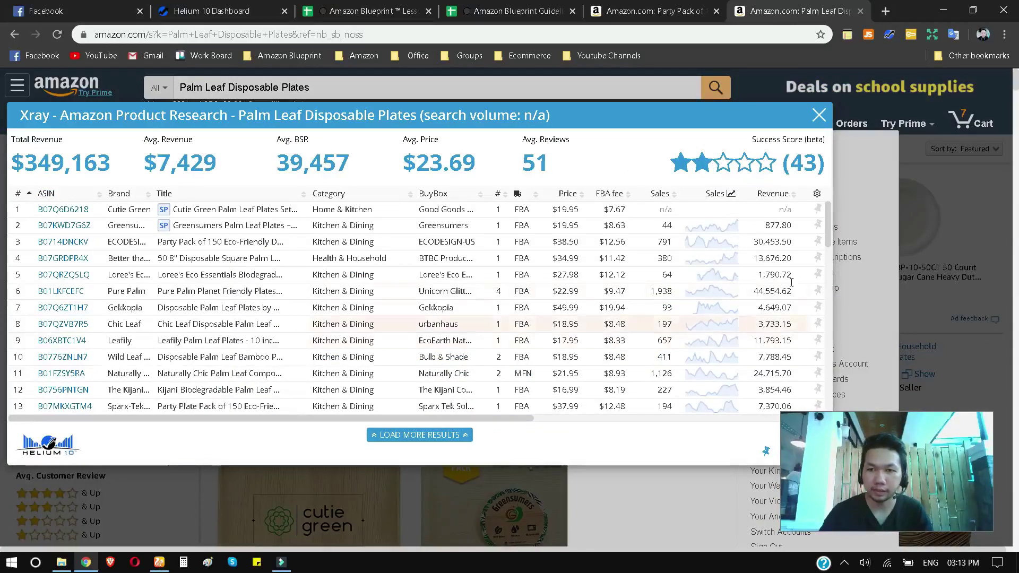
{"action": "left_click", "coordinate": [773, 202]}
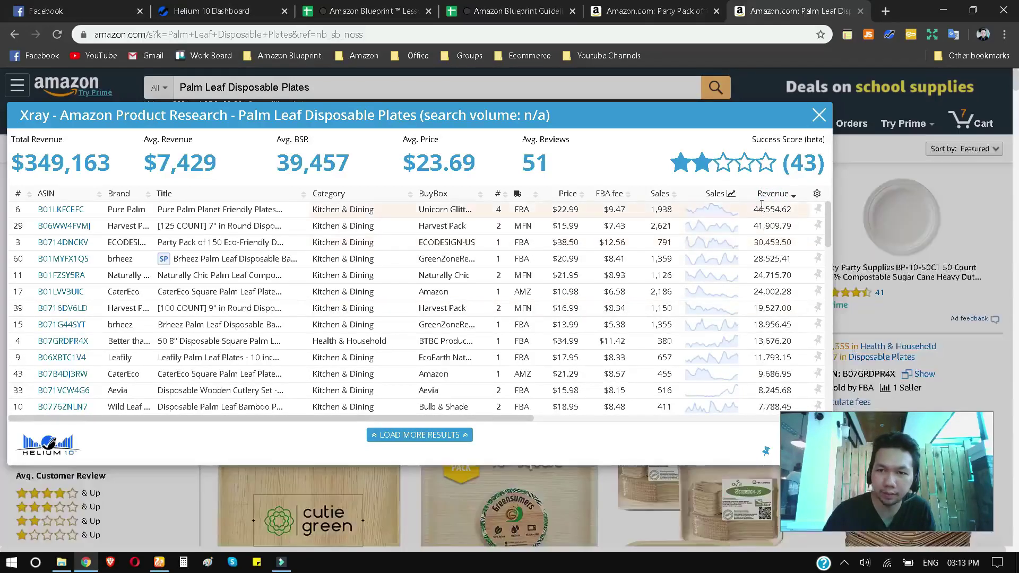
- Remove the sponsored brheez product (no. 60) and the sponsored Wild Leaf product (no. 21) from the Xray list
{"action": "left_click", "coordinate": [19, 261]}
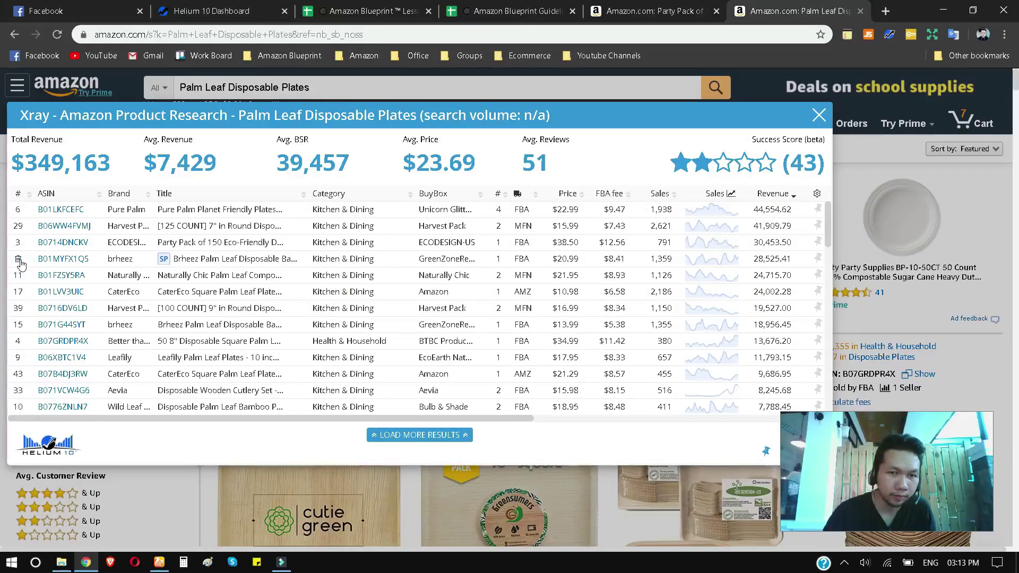
{"action": "left_click", "coordinate": [19, 261]}
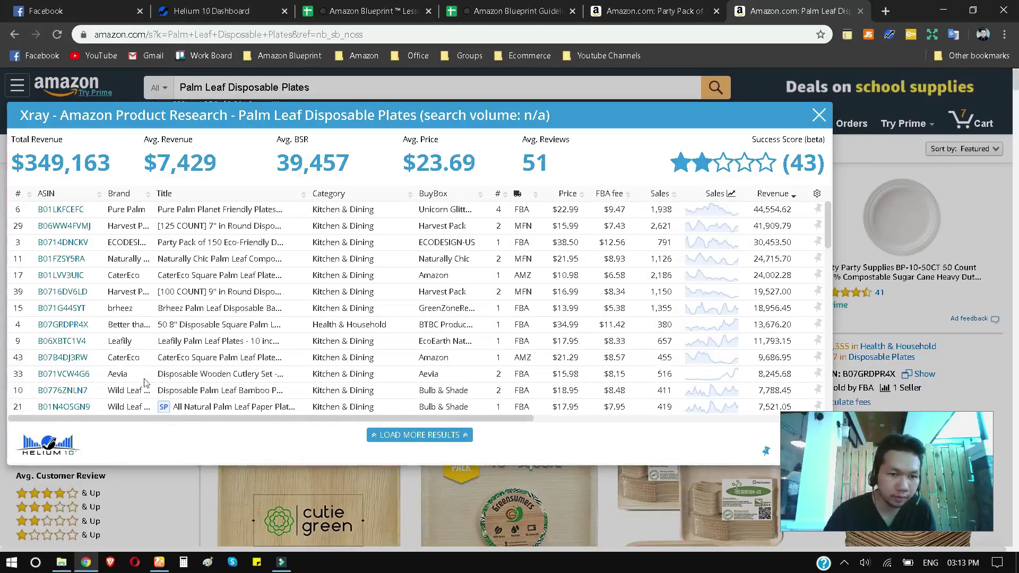
{"action": "left_click", "coordinate": [19, 408]}
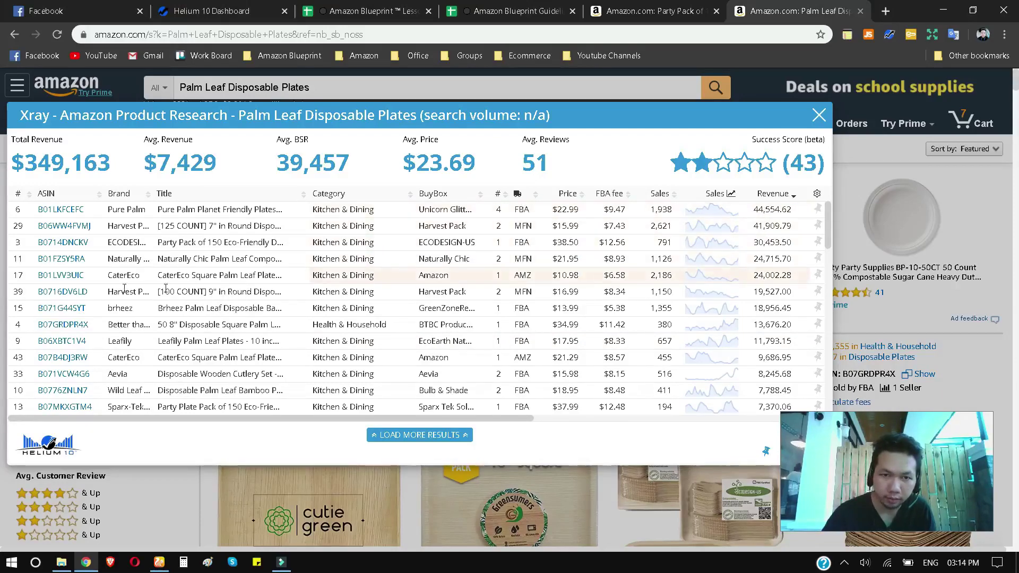
- Examine the brands, prices, sales and revenue of the products throughout the Xray list
{"action": "mouse_move", "coordinate": [73, 281]}
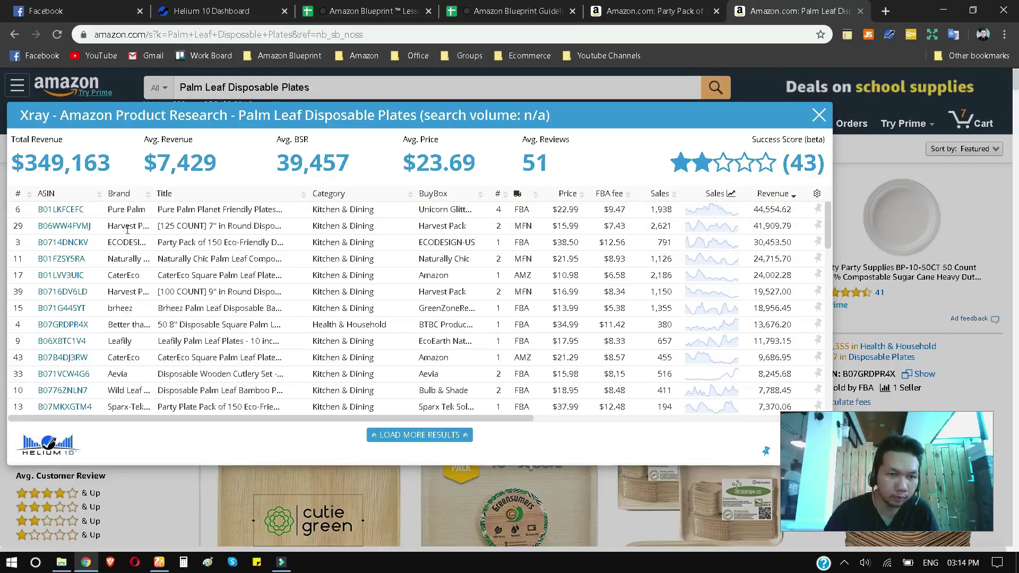
{"action": "mouse_move", "coordinate": [67, 211]}
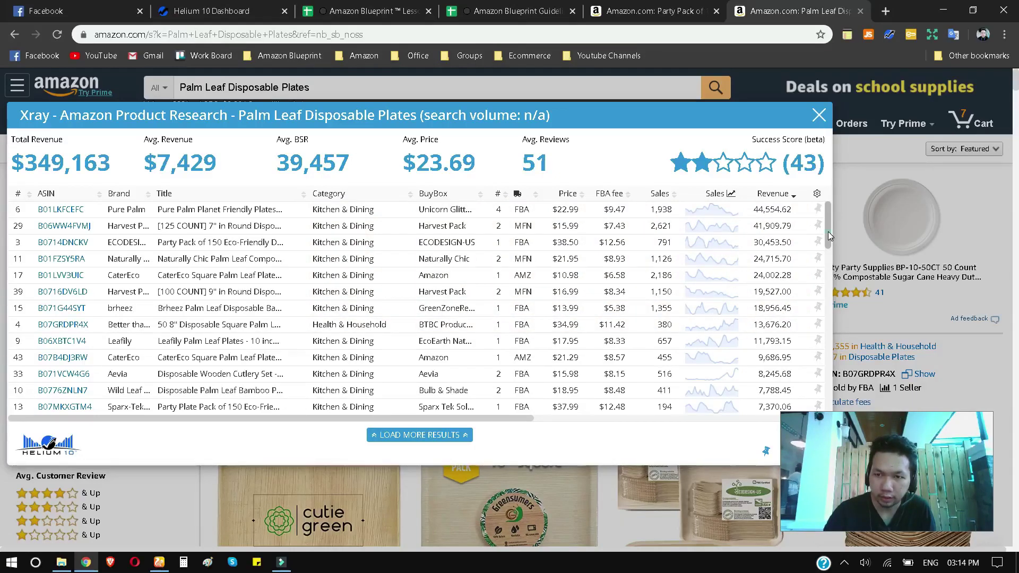
{"action": "scroll", "coordinate": [829, 235], "scroll_direction": "down", "scroll_amount": 3}
{"action": "scroll", "coordinate": [831, 250], "scroll_direction": "down", "scroll_amount": 5}
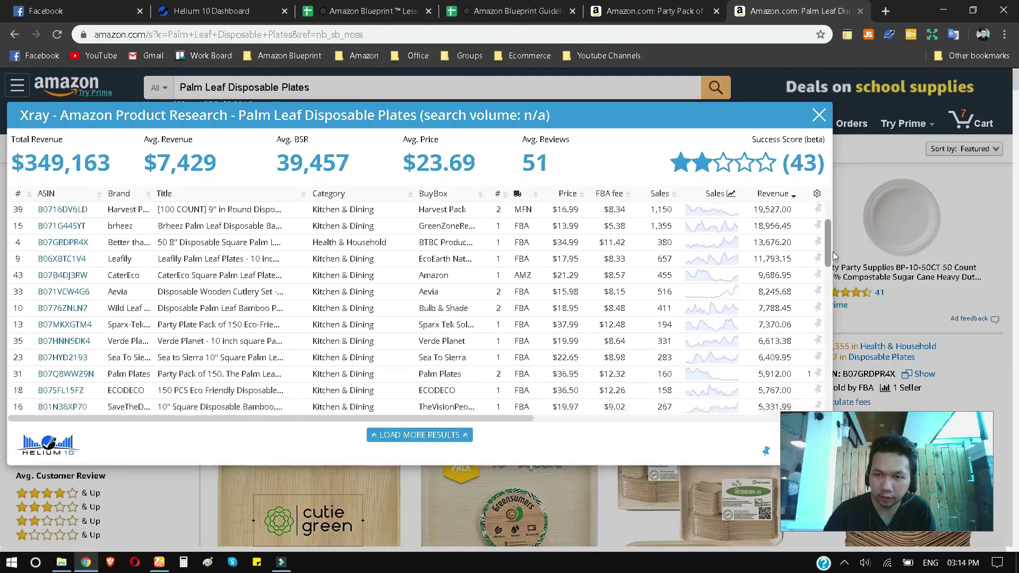
{"action": "scroll", "coordinate": [841, 274], "scroll_direction": "down", "scroll_amount": 10}
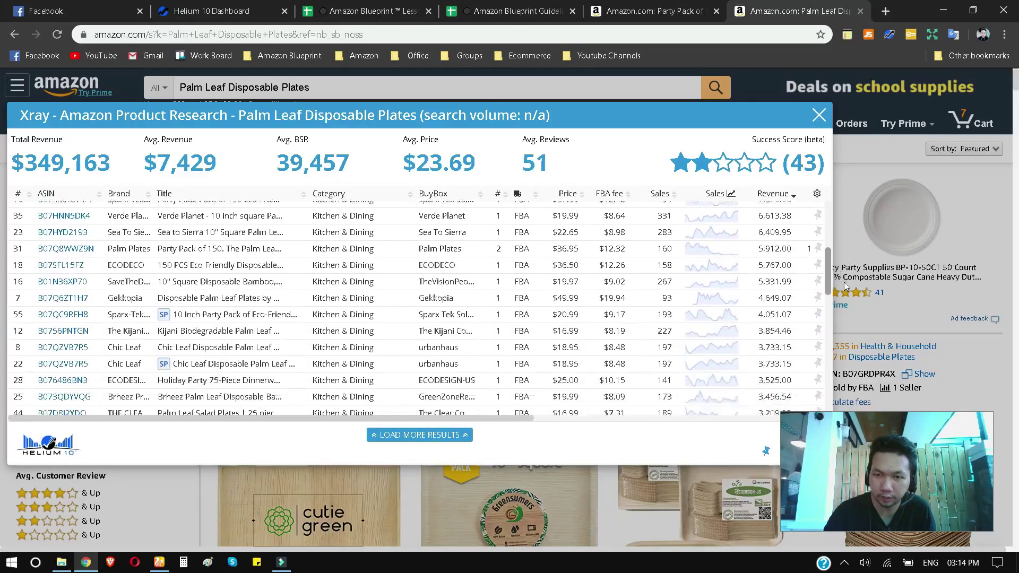
{"action": "scroll", "coordinate": [846, 317], "scroll_direction": "down", "scroll_amount": 5}
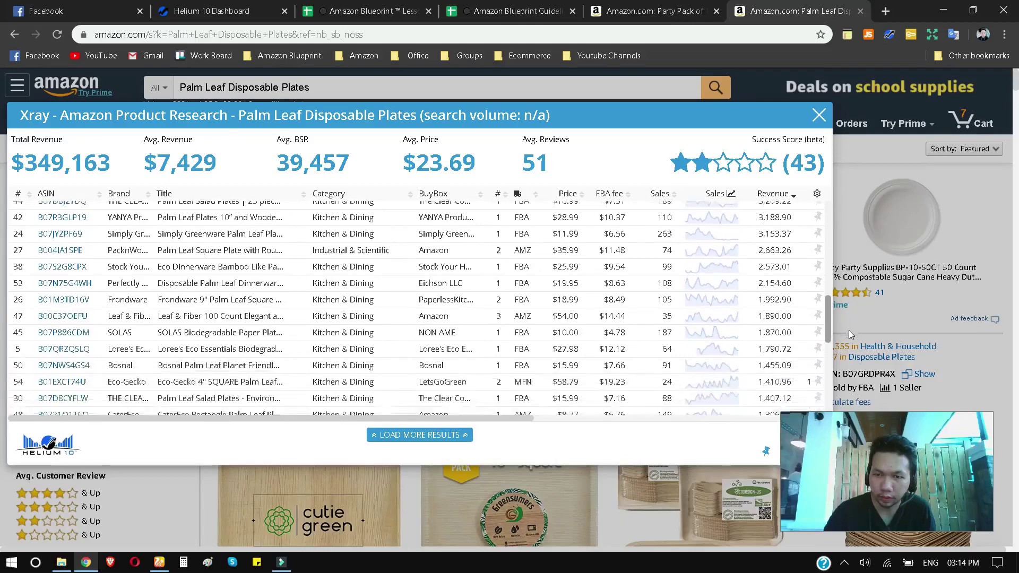
{"action": "left_click_drag", "start_coordinate": [855, 334], "coordinate": [848, 247]}
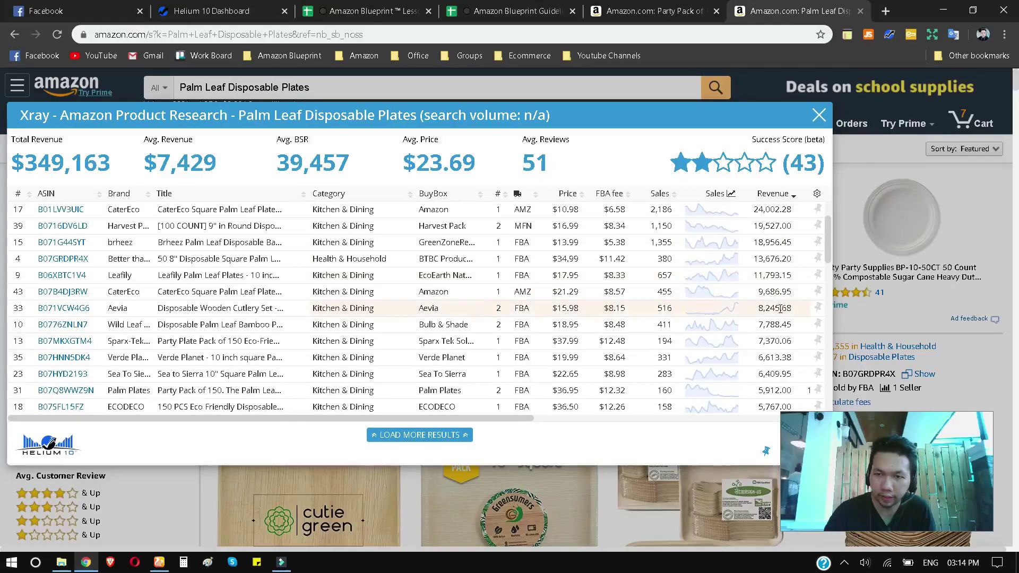
{"action": "left_click_drag", "start_coordinate": [826, 249], "coordinate": [834, 210]}
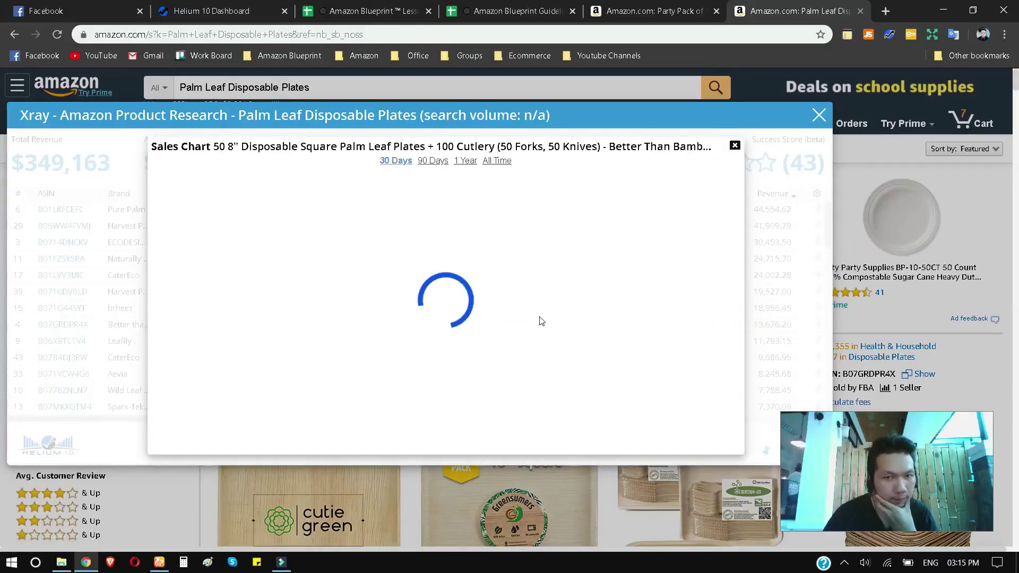
- Check the sales chart of the 50 8" square palm leaf plates + 100 cutlery set over 90 days, 1 year and all time
{"action": "left_click", "coordinate": [433, 161]}
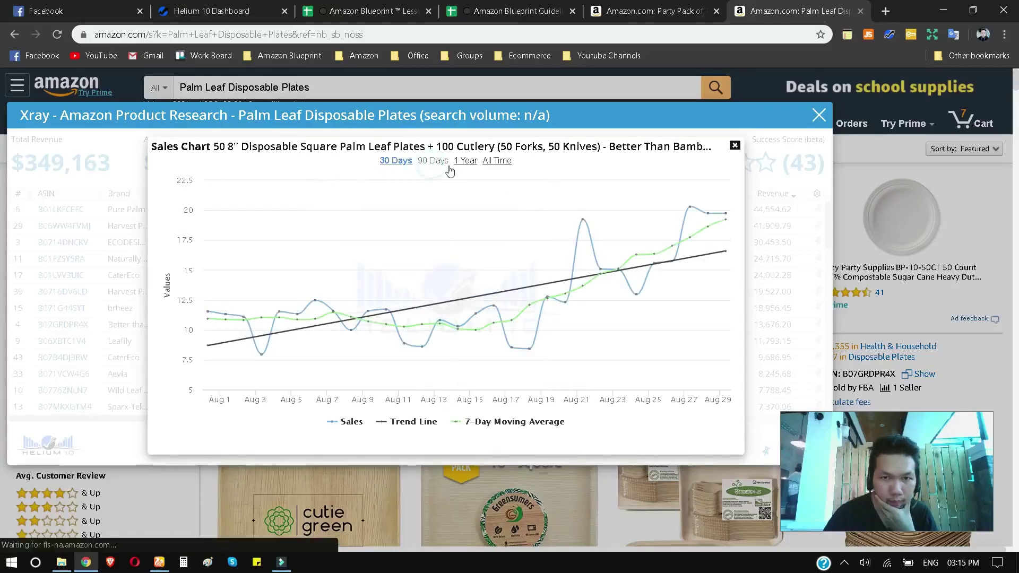
{"action": "left_click", "coordinate": [434, 161]}
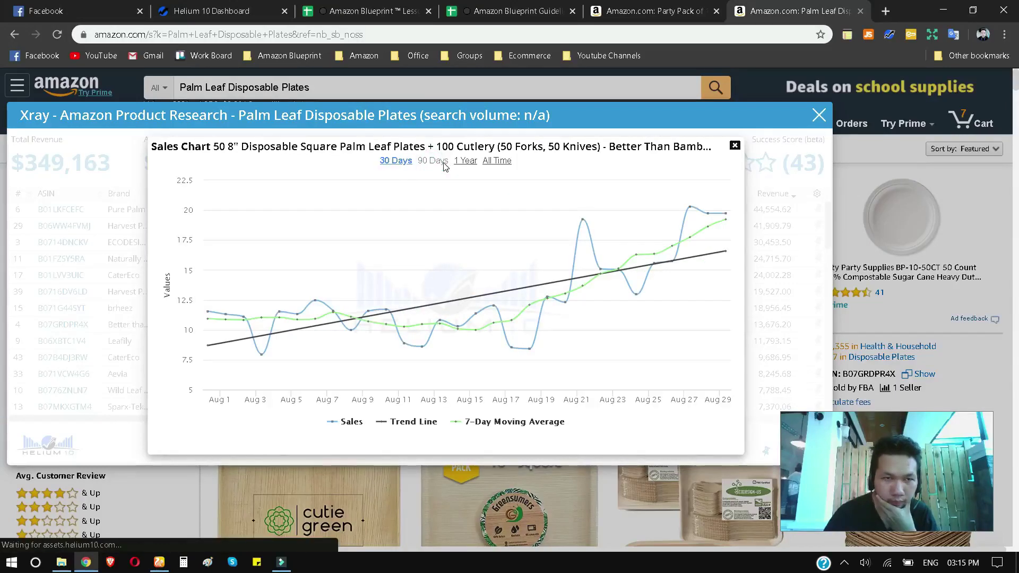
{"action": "left_click", "coordinate": [465, 161]}
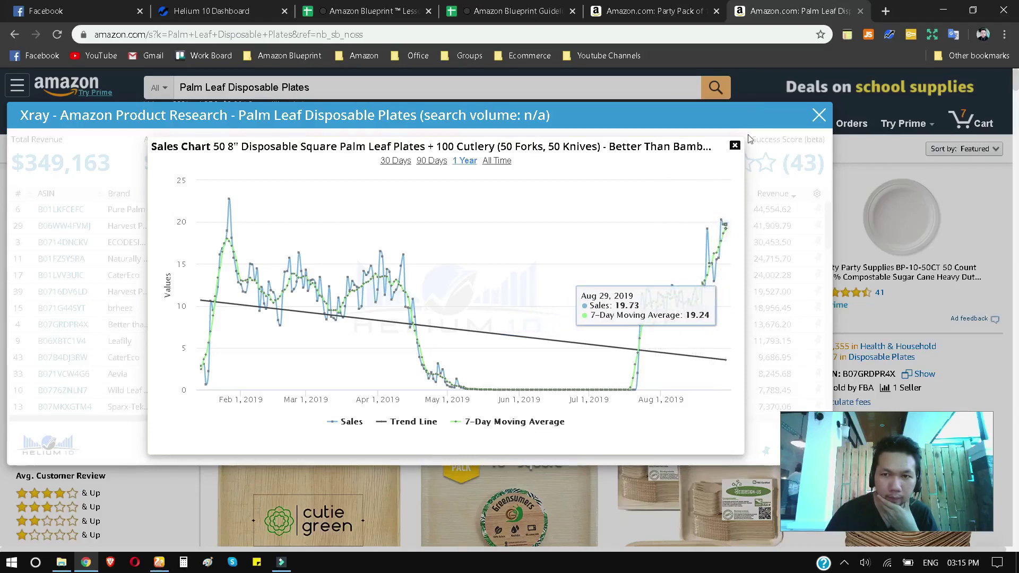
{"action": "left_click", "coordinate": [509, 163]}
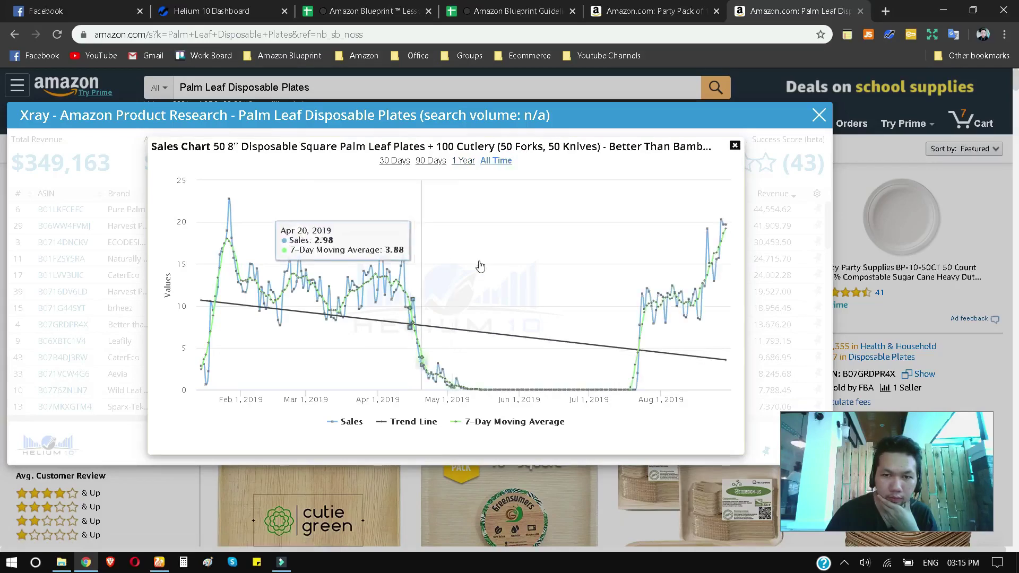
{"action": "left_click", "coordinate": [734, 146]}
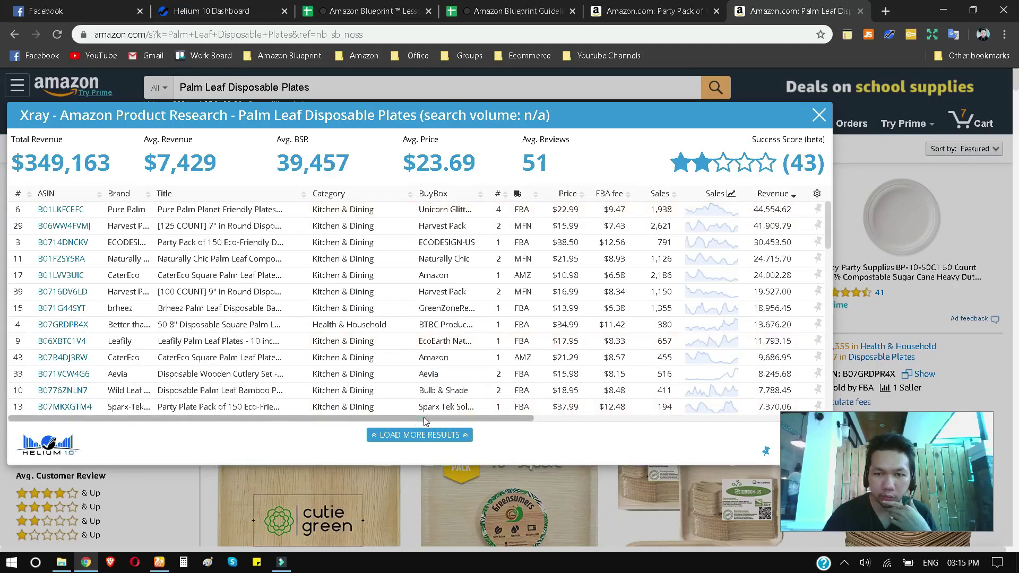
- Compare the ratings, review counts, dimensions and weights of the top-revenue products in the Xray list
{"action": "left_click_drag", "start_coordinate": [423, 422], "coordinate": [642, 426]}
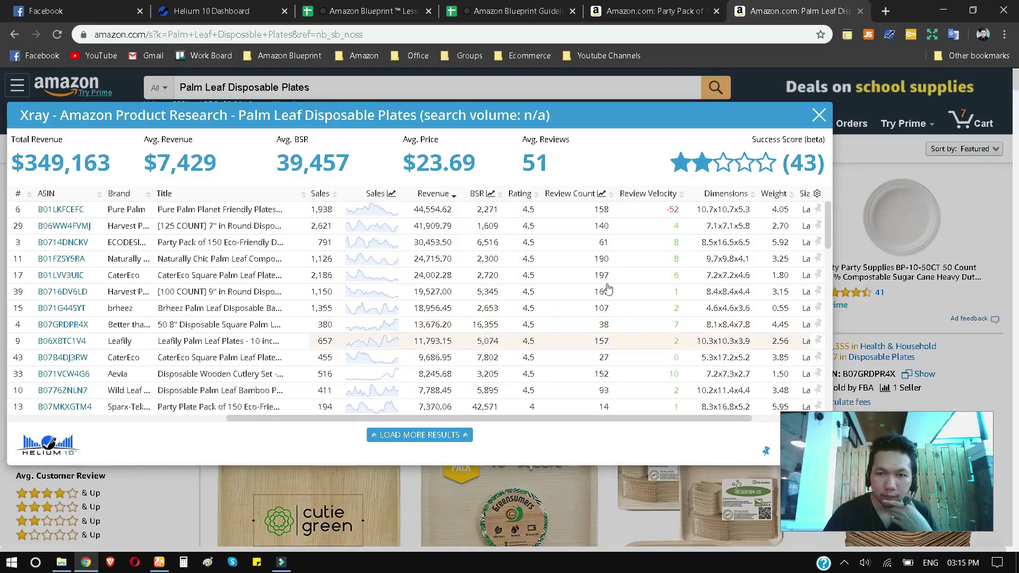
{"action": "scroll", "coordinate": [604, 281], "scroll_direction": "down", "scroll_amount": 3}
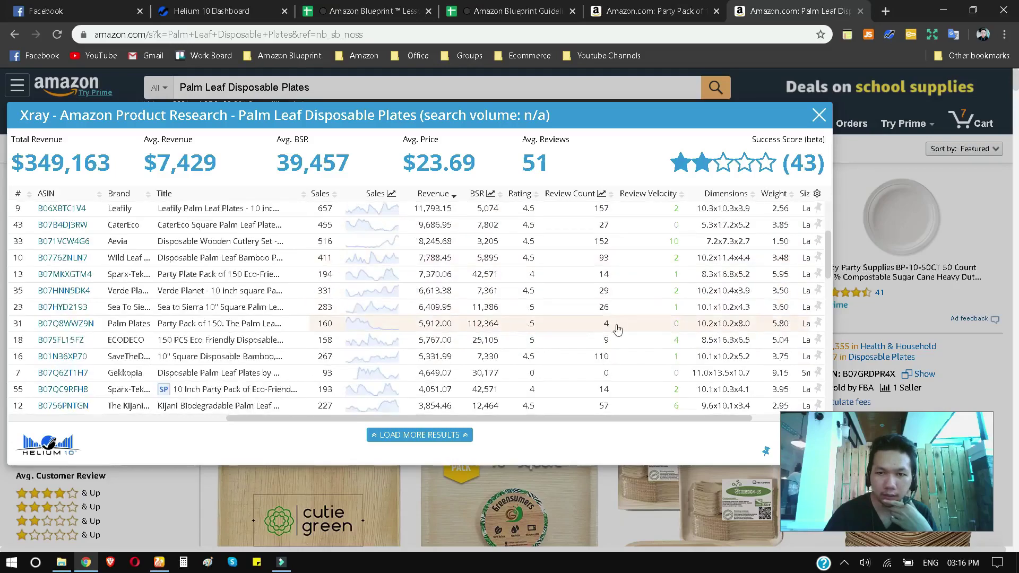
{"action": "scroll", "coordinate": [608, 328], "scroll_direction": "up", "scroll_amount": 3}
{"action": "scroll", "coordinate": [609, 346], "scroll_direction": "down", "scroll_amount": 3}
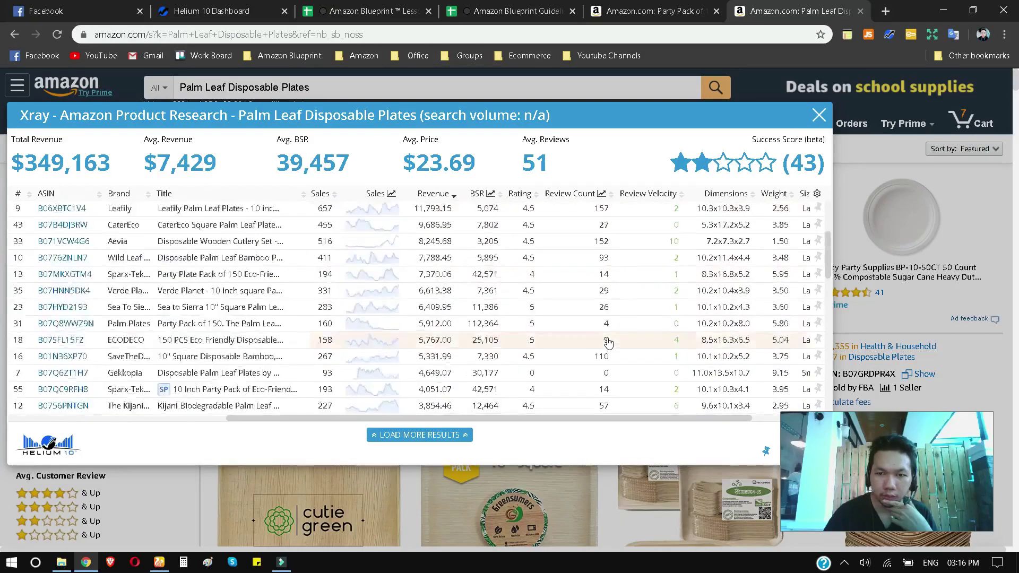
{"action": "scroll", "coordinate": [605, 340], "scroll_direction": "up", "scroll_amount": 3}
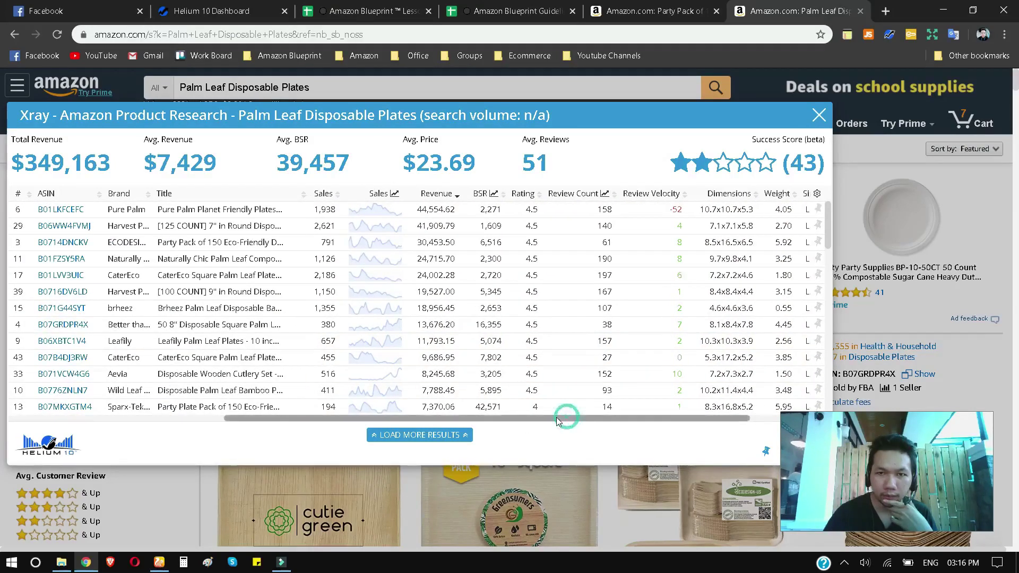
- Check the average price of the palm leaf plates against the individual product prices in the Xray list
{"action": "scroll", "coordinate": [555, 417], "scroll_direction": "left", "scroll_amount": 3}
{"action": "scroll", "coordinate": [440, 419], "scroll_direction": "left", "scroll_amount": 5}
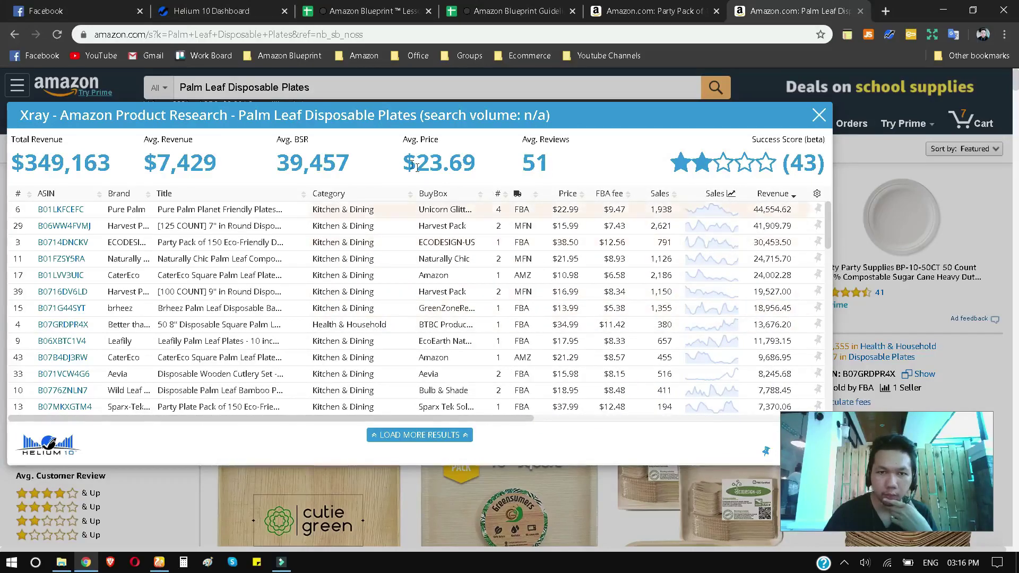
{"action": "left_click_drag", "start_coordinate": [401, 163], "coordinate": [475, 159]}
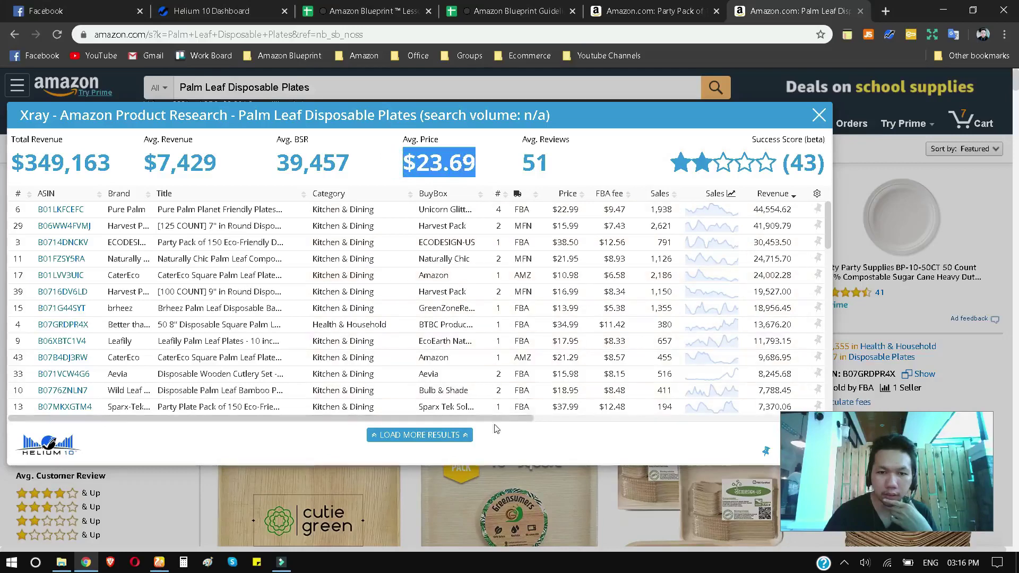
{"action": "left_click_drag", "start_coordinate": [496, 415], "coordinate": [524, 423]}
{"action": "scroll", "coordinate": [525, 409], "scroll_direction": "up", "scroll_amount": 3}
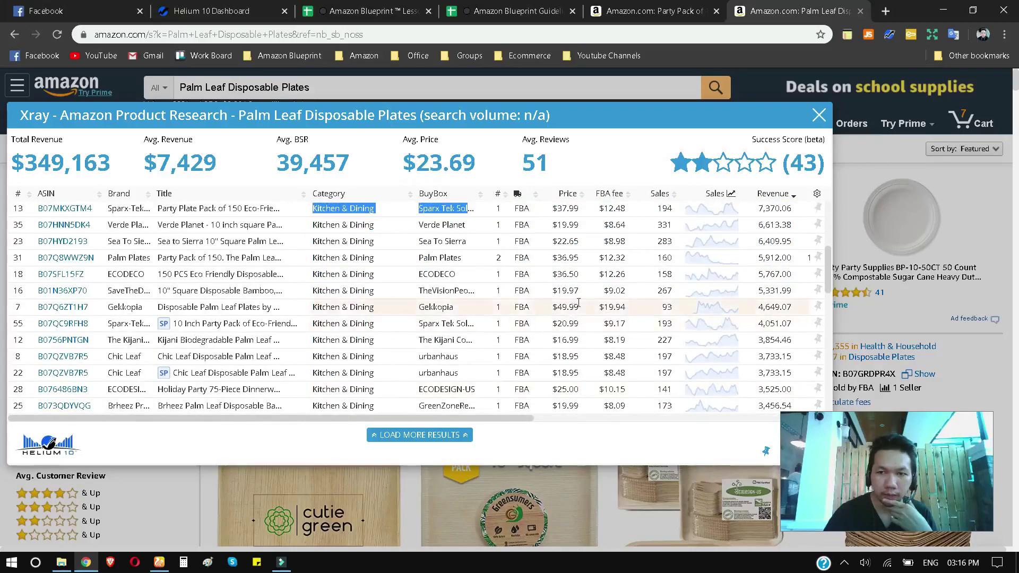
{"action": "left_click", "coordinate": [622, 146]}
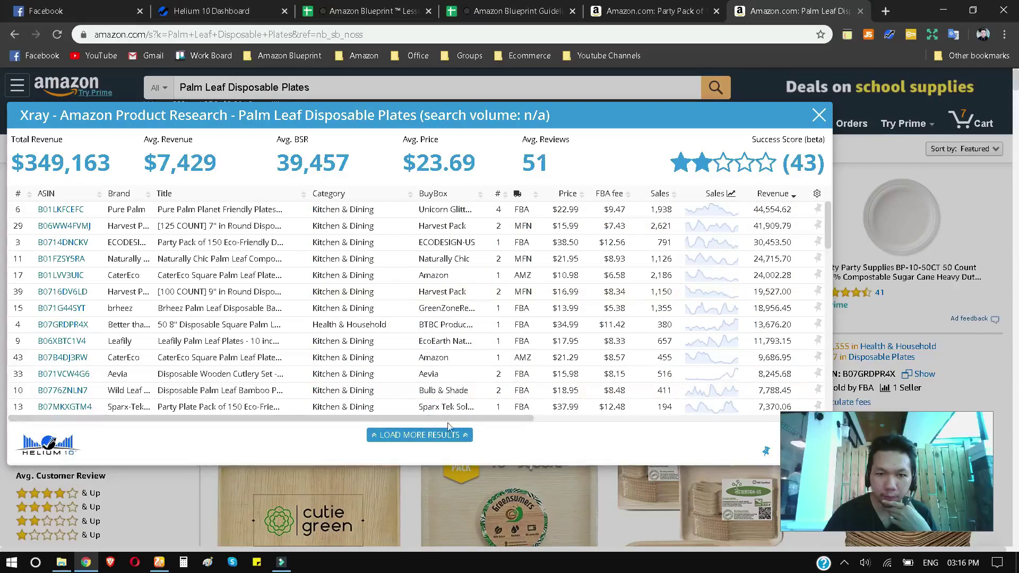
{"action": "left_click_drag", "start_coordinate": [457, 418], "coordinate": [492, 418]}
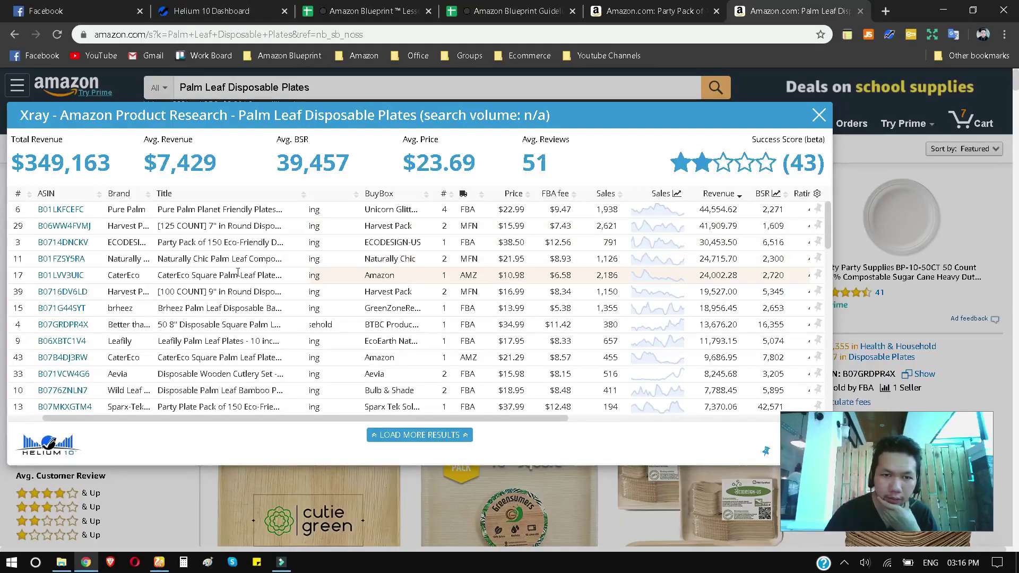
- Open the top-revenue Pure Palm plates listing from the Xray list in a new tab and inspect its photos and details
{"action": "mouse_move", "coordinate": [57, 279]}
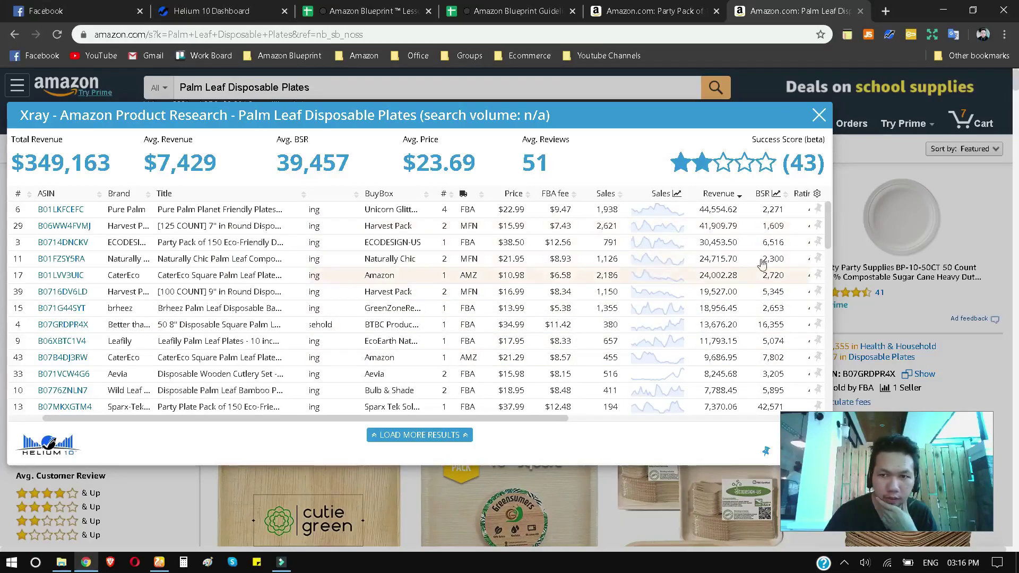
{"action": "mouse_move", "coordinate": [62, 211]}
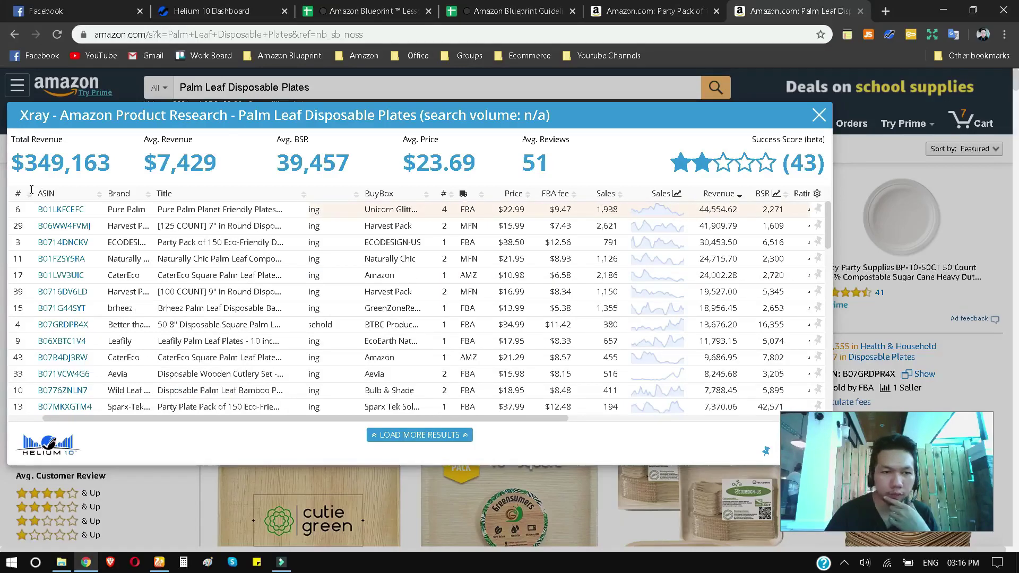
{"action": "mouse_move", "coordinate": [59, 213]}
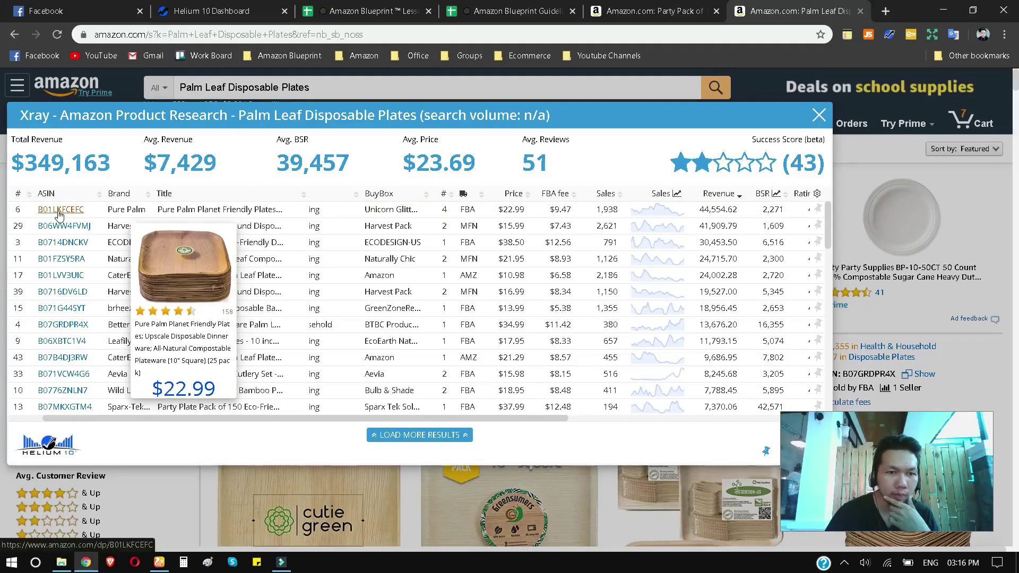
{"action": "right_click", "coordinate": [66, 219]}
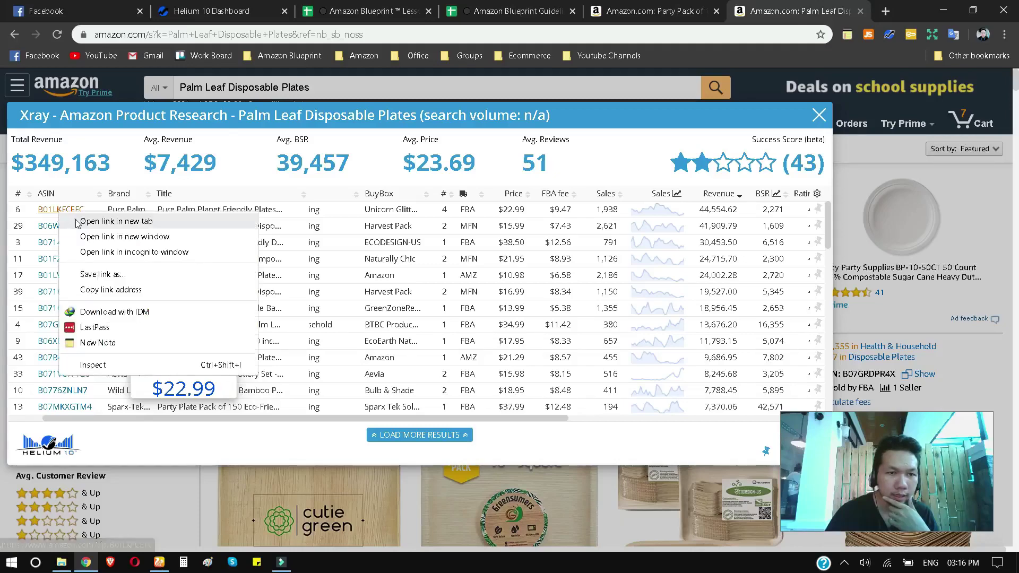
{"action": "left_click", "coordinate": [96, 223]}
{"action": "left_click", "coordinate": [816, 10]}
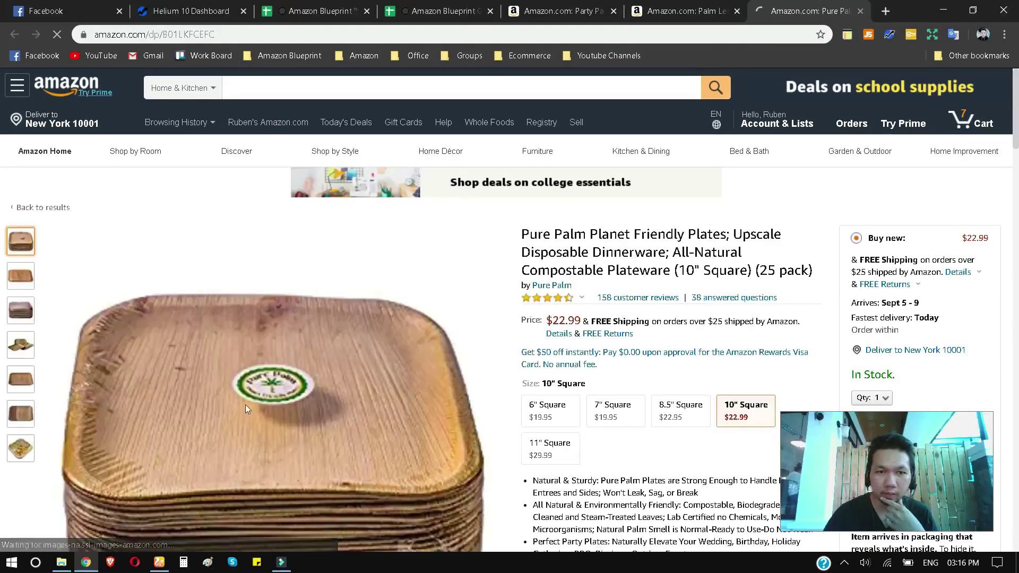
{"action": "scroll", "coordinate": [244, 405], "scroll_direction": "down", "scroll_amount": 1}
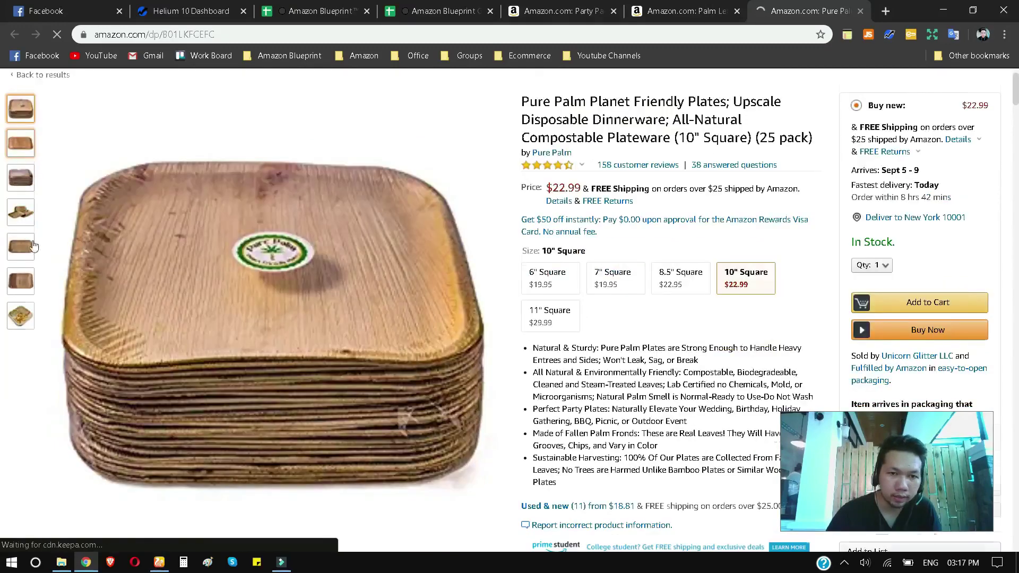
- Return to the palm leaf plates Xray list and review the products' prices, sales, revenue and BSR
{"action": "left_click", "coordinate": [668, 7]}
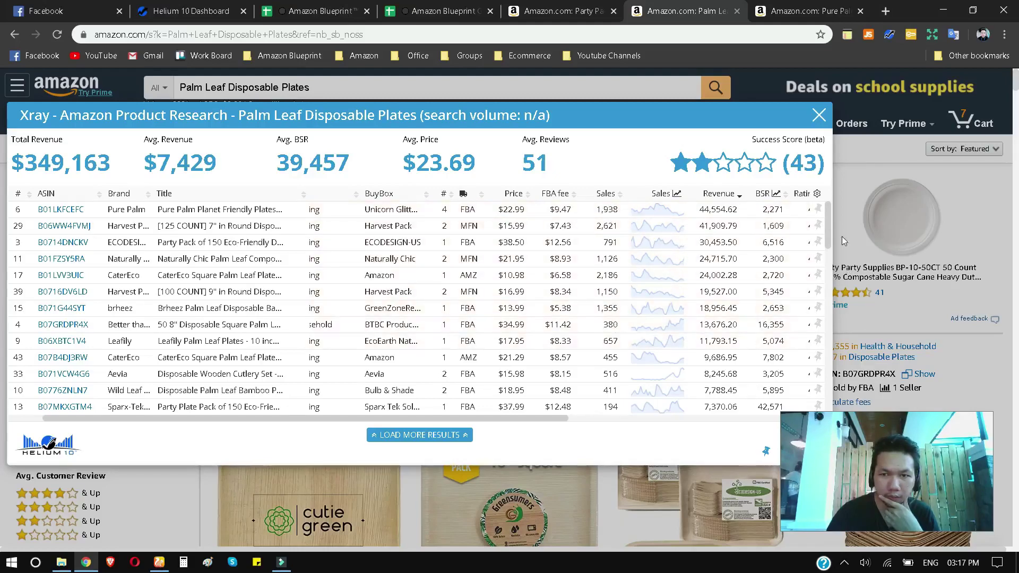
{"action": "mouse_move", "coordinate": [826, 231]}
{"action": "left_mouse_down"}
{"action": "mouse_move", "coordinate": [826, 306]}
{"action": "mouse_move", "coordinate": [826, 242]}
{"action": "left_mouse_up"}
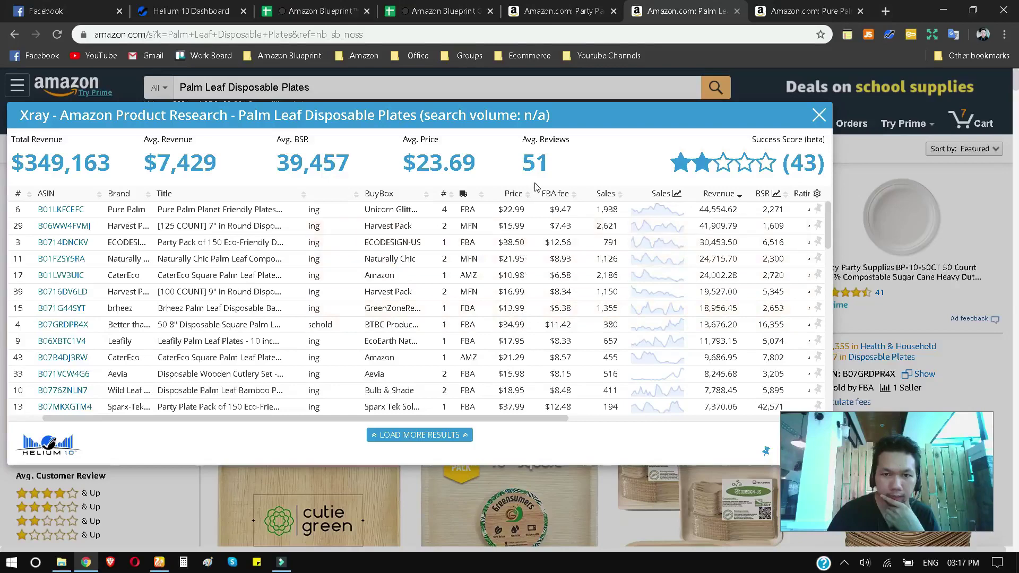
{"action": "scroll", "coordinate": [529, 351], "scroll_direction": "down", "scroll_amount": 3}
{"action": "scroll", "coordinate": [529, 352], "scroll_direction": "up", "scroll_amount": 3}
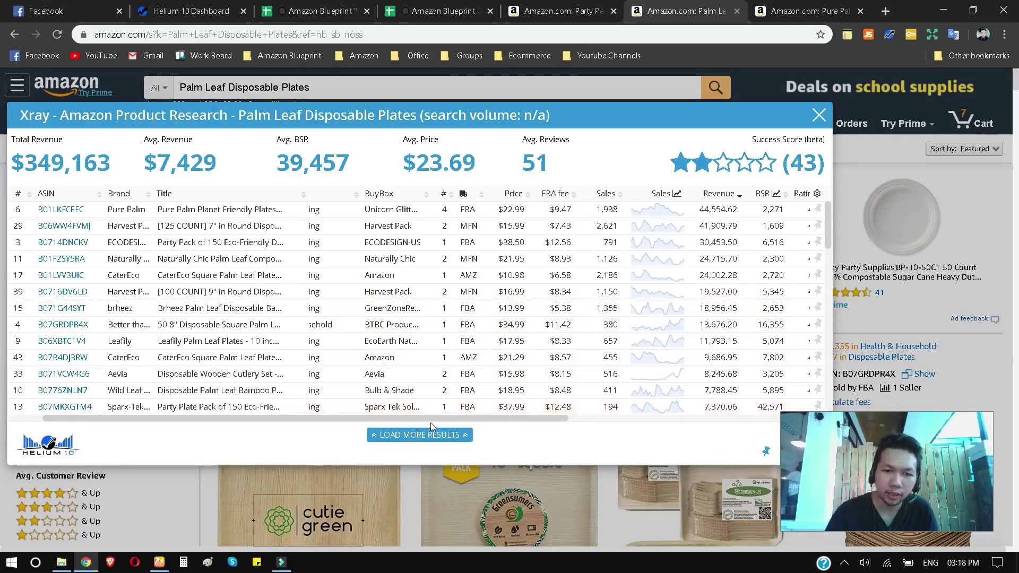
{"action": "left_click_drag", "start_coordinate": [435, 419], "coordinate": [401, 419]}
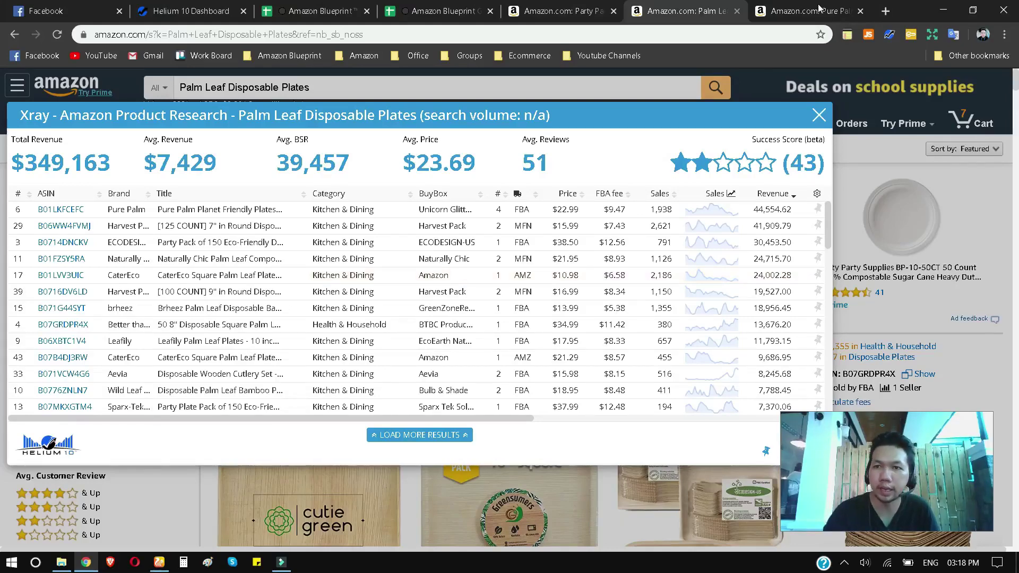
- Open amazon.com in a new tab and search for "reusable straws"
{"action": "key", "text": "ctrl+Tab"}
{"action": "scroll", "coordinate": [552, 95], "scroll_direction": "up", "scroll_amount": 3}
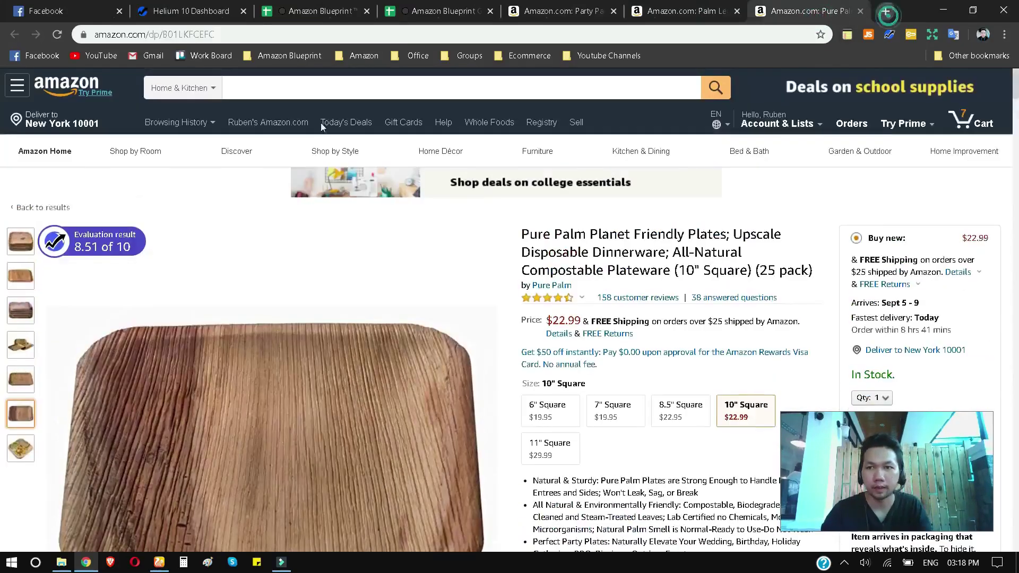
{"action": "key", "text": "ctrl+t"}
{"action": "type", "text": "a"}
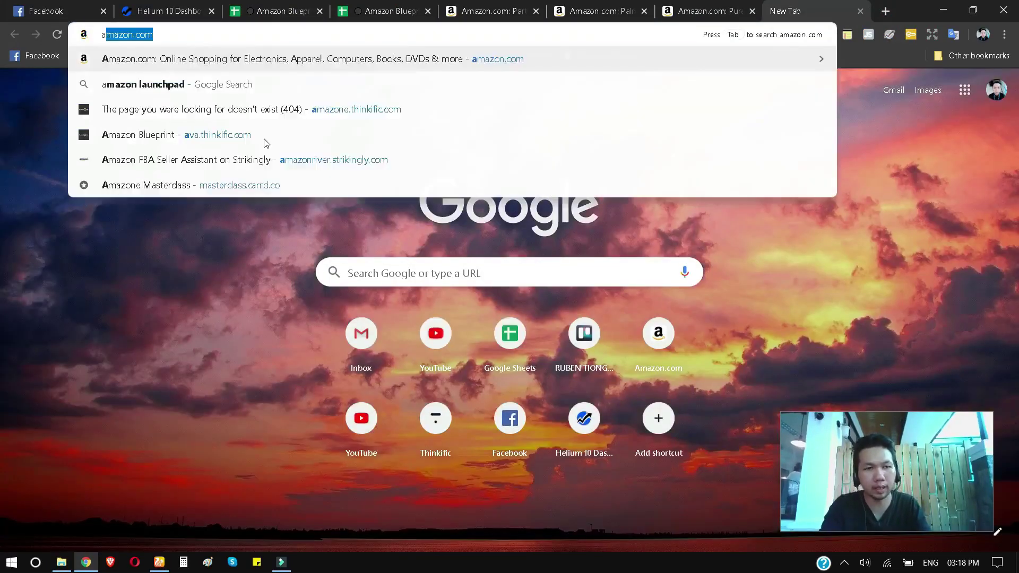
{"action": "type", "text": "mazon.com"}
{"action": "key", "text": "Return"}
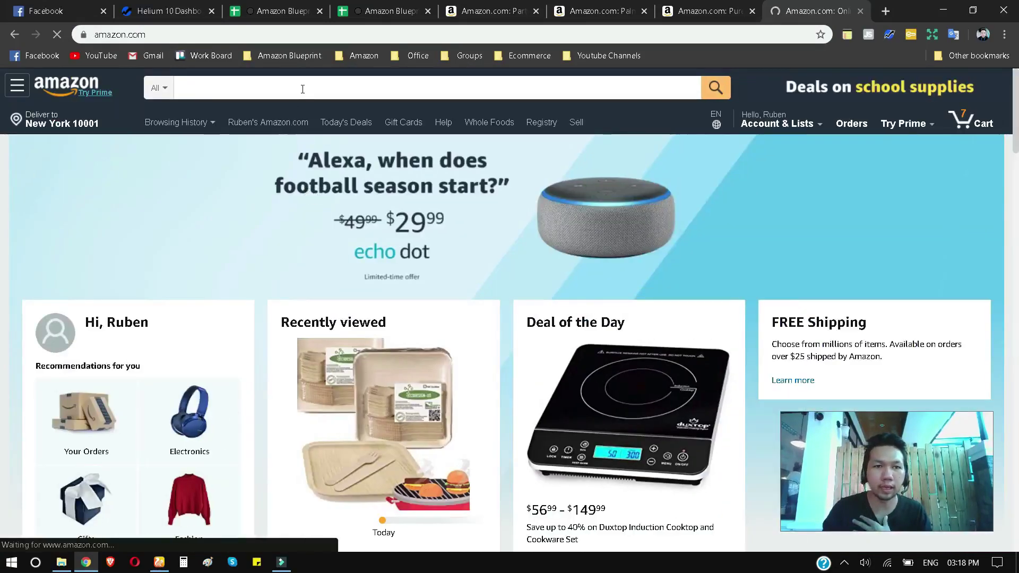
{"action": "left_click", "coordinate": [302, 89]}
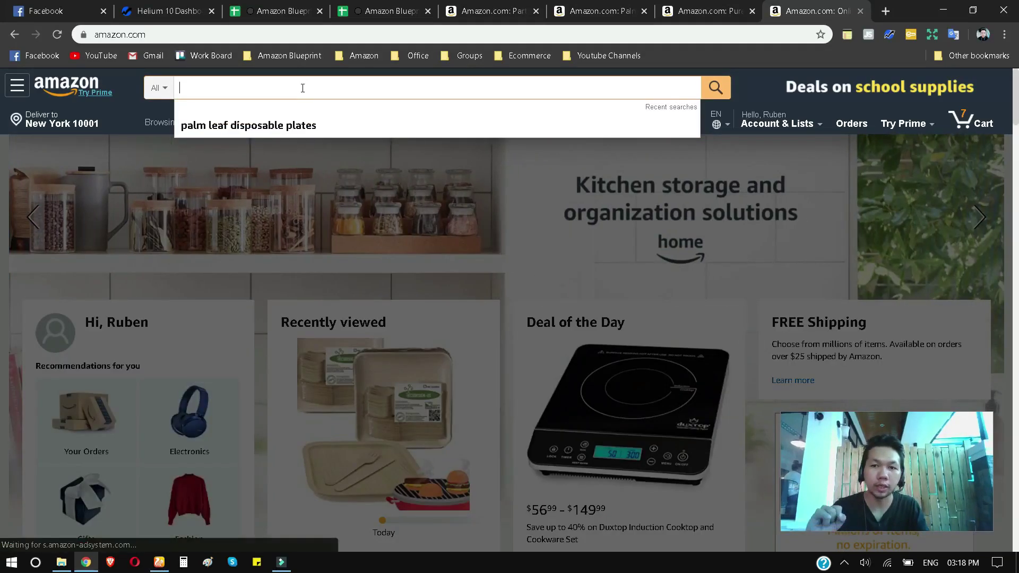
{"action": "type", "text": "resuable s"}
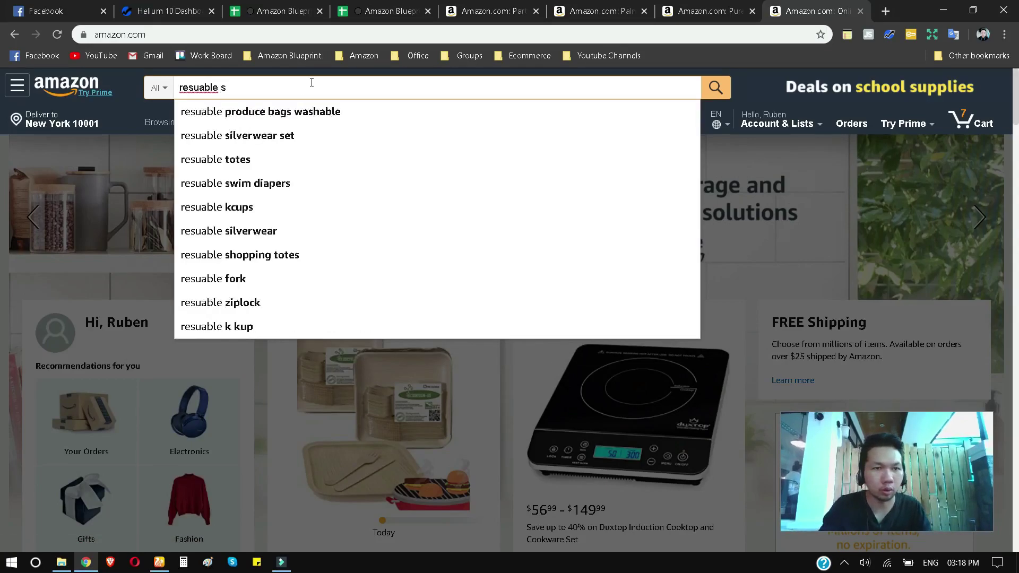
{"action": "left_click", "coordinate": [275, 112]}
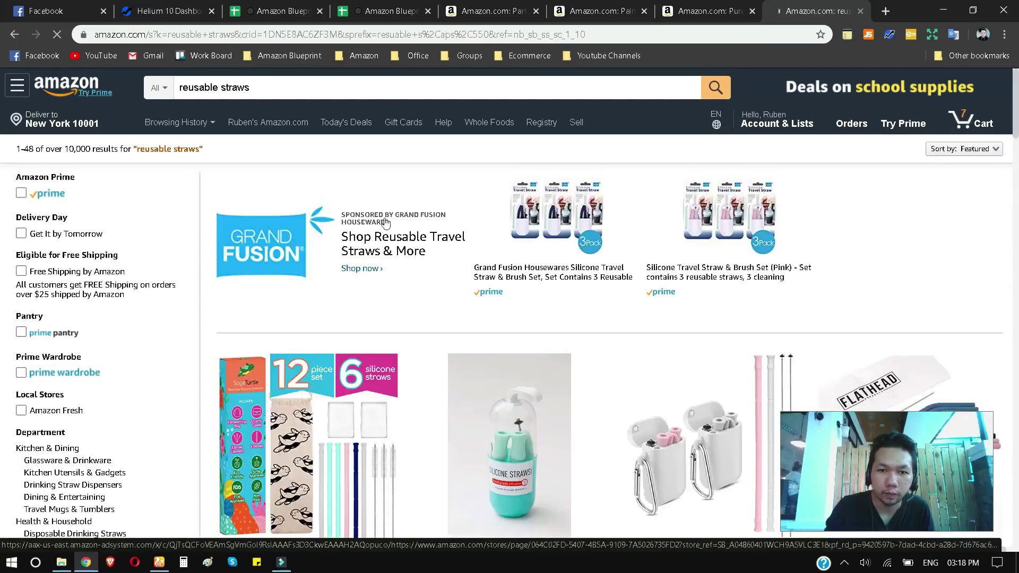
- Browse the reusable straws results and compare their prices and review counts
{"action": "scroll", "coordinate": [406, 271], "scroll_direction": "down", "scroll_amount": 15}
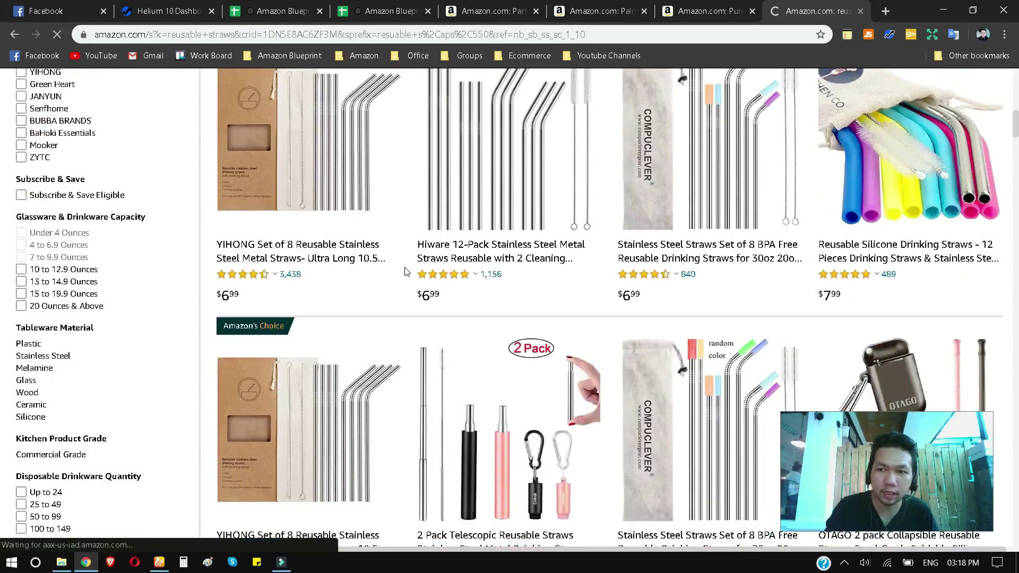
{"action": "scroll", "coordinate": [407, 276], "scroll_direction": "down", "scroll_amount": 5}
{"action": "scroll", "coordinate": [407, 286], "scroll_direction": "down", "scroll_amount": 8}
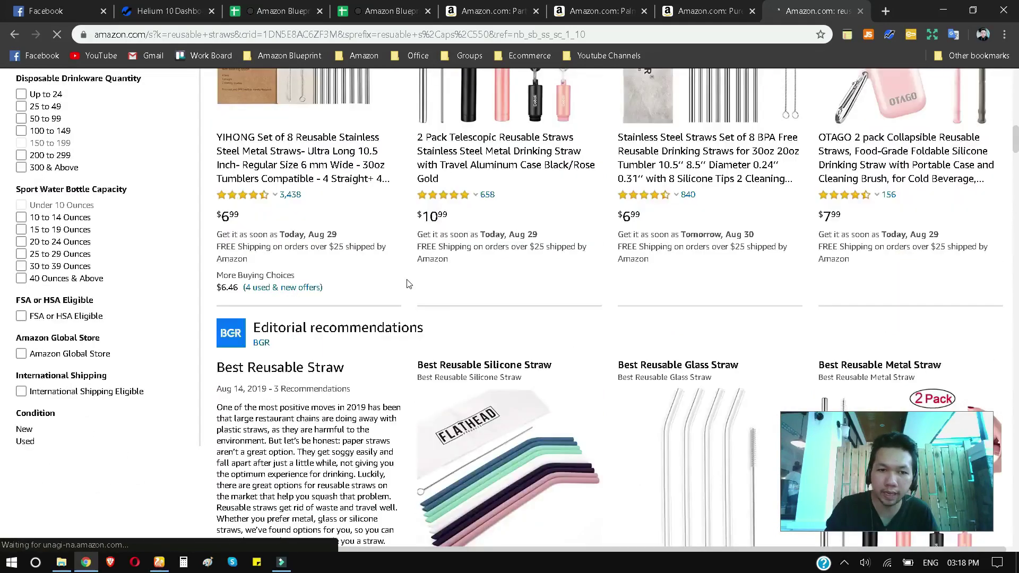
{"action": "scroll", "coordinate": [414, 305], "scroll_direction": "down", "scroll_amount": 6}
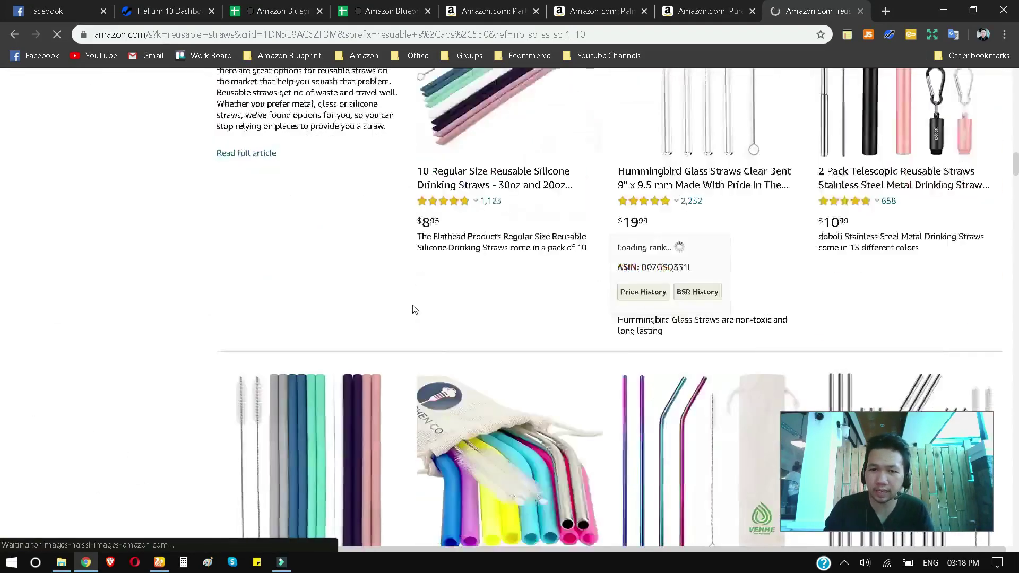
{"action": "scroll", "coordinate": [416, 319], "scroll_direction": "down", "scroll_amount": 3}
{"action": "scroll", "coordinate": [470, 324], "scroll_direction": "down", "scroll_amount": 2}
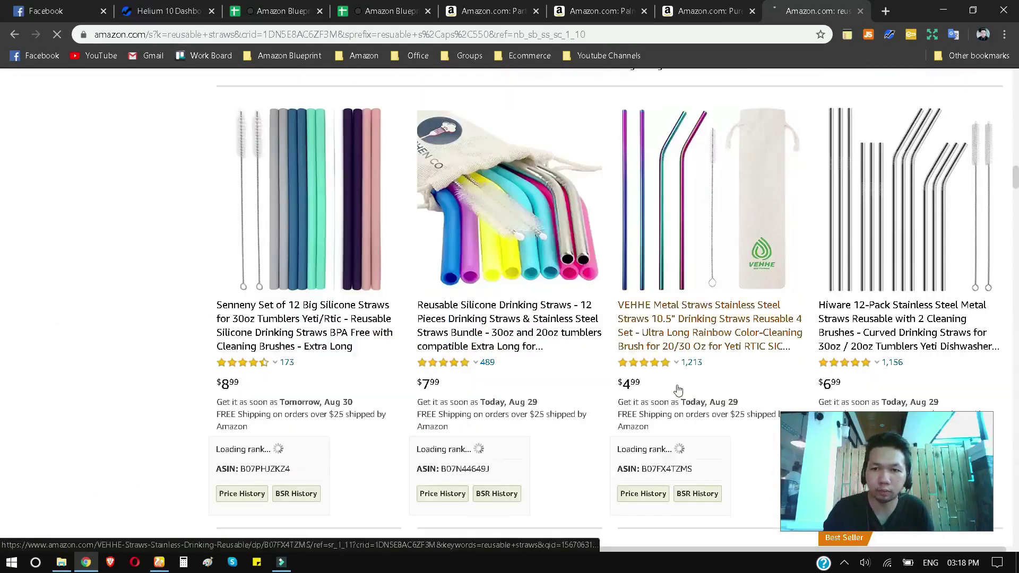
{"action": "scroll", "coordinate": [470, 324], "scroll_direction": "down", "scroll_amount": 1}
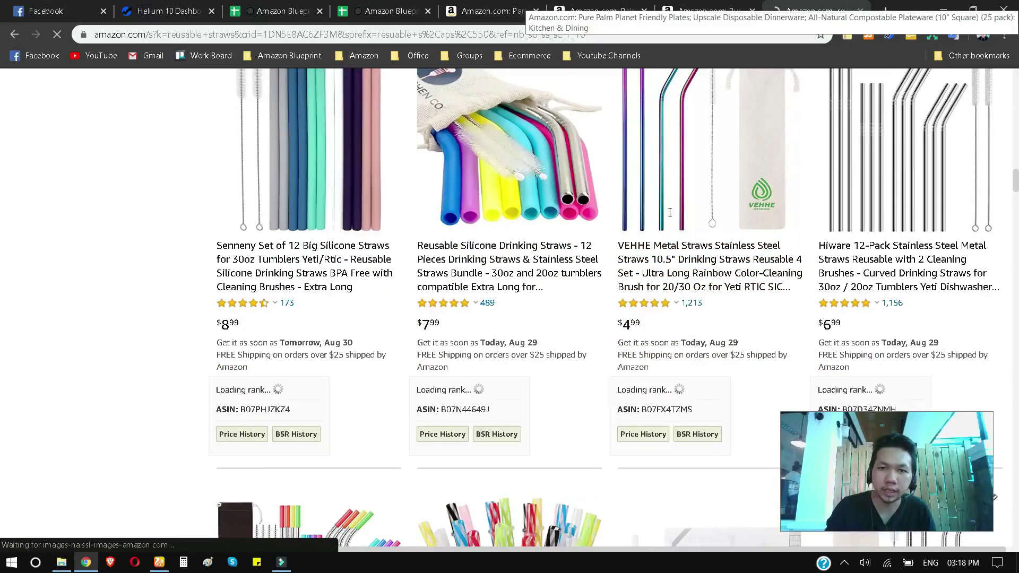
- Return to the palm leaf plates Xray list and compare the individual product revenues with the average revenue
{"action": "left_click", "coordinate": [617, 6]}
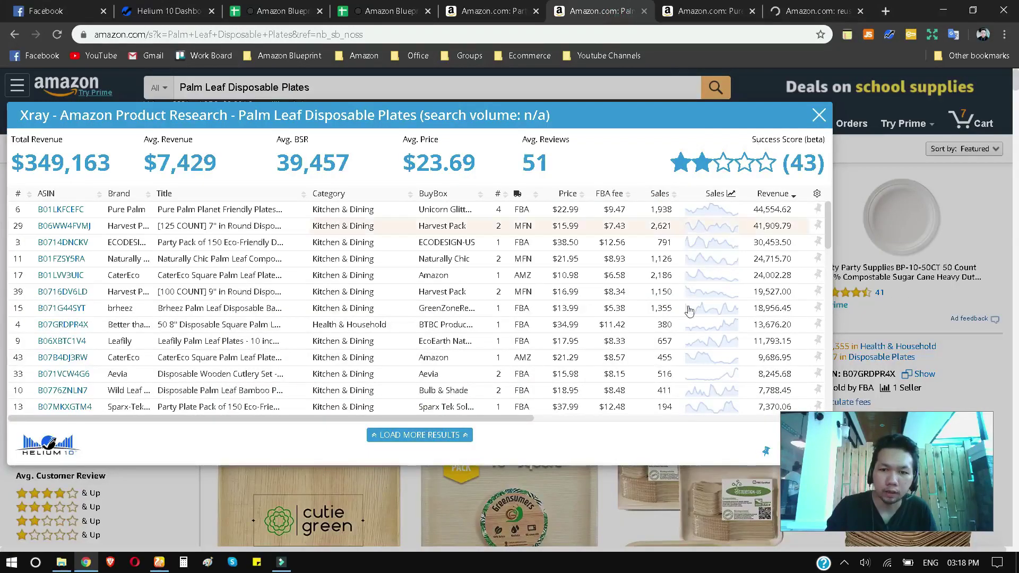
{"action": "scroll", "coordinate": [909, 336], "scroll_direction": "down", "scroll_amount": 5}
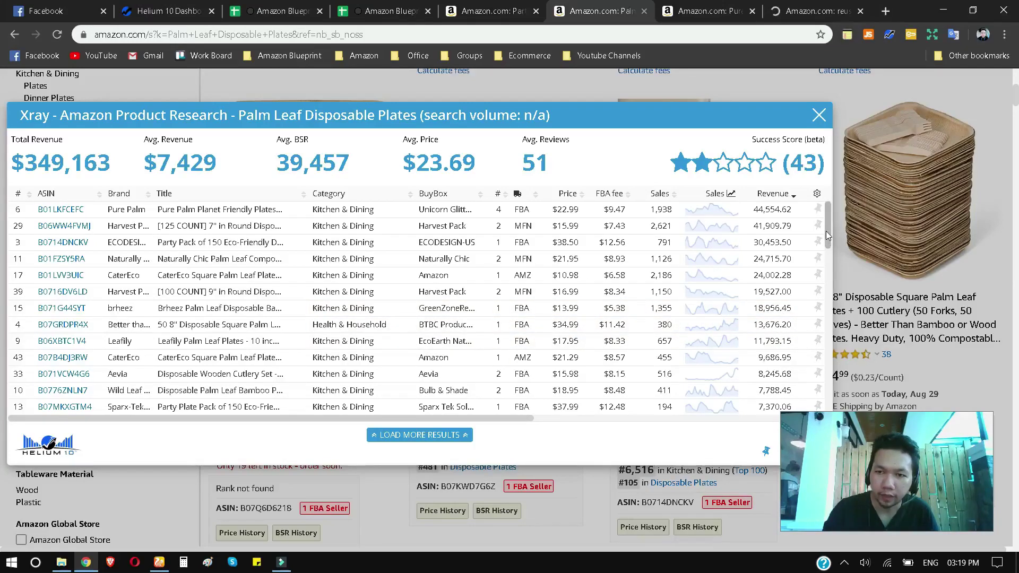
{"action": "left_click_drag", "start_coordinate": [825, 232], "coordinate": [824, 260]}
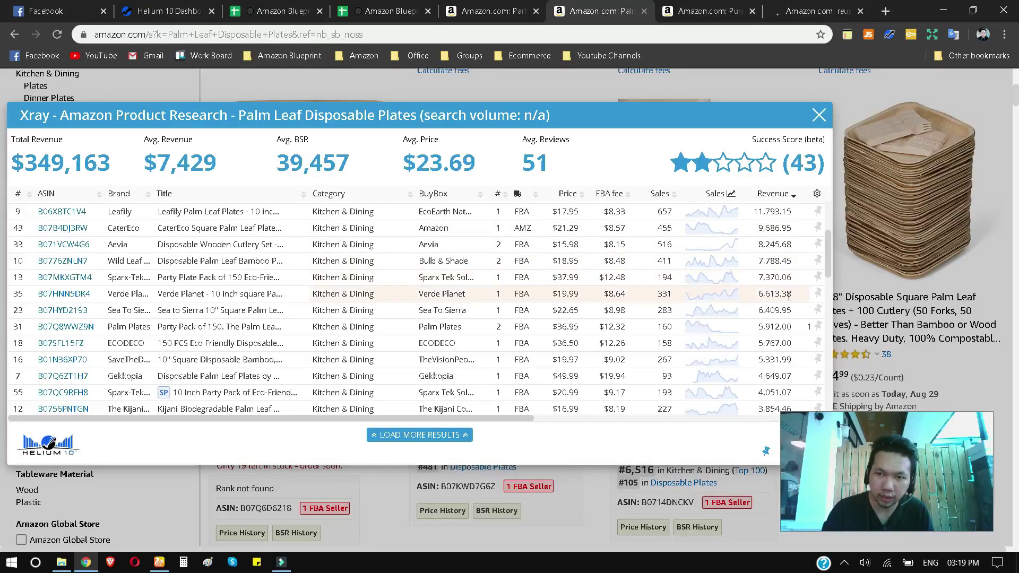
{"action": "scroll", "coordinate": [829, 257], "scroll_direction": "up", "scroll_amount": 3}
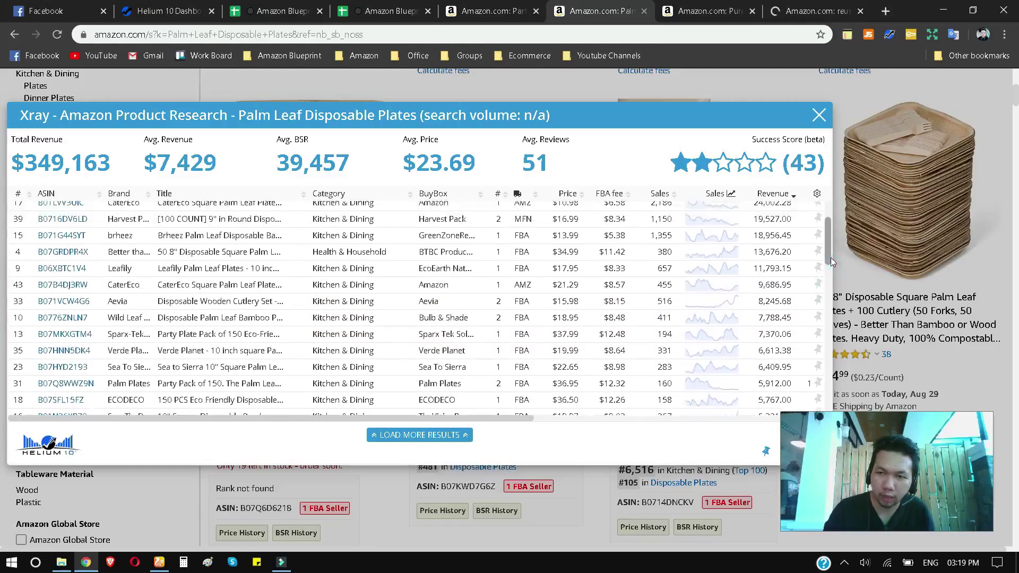
{"action": "scroll", "coordinate": [830, 266], "scroll_direction": "down", "scroll_amount": 3}
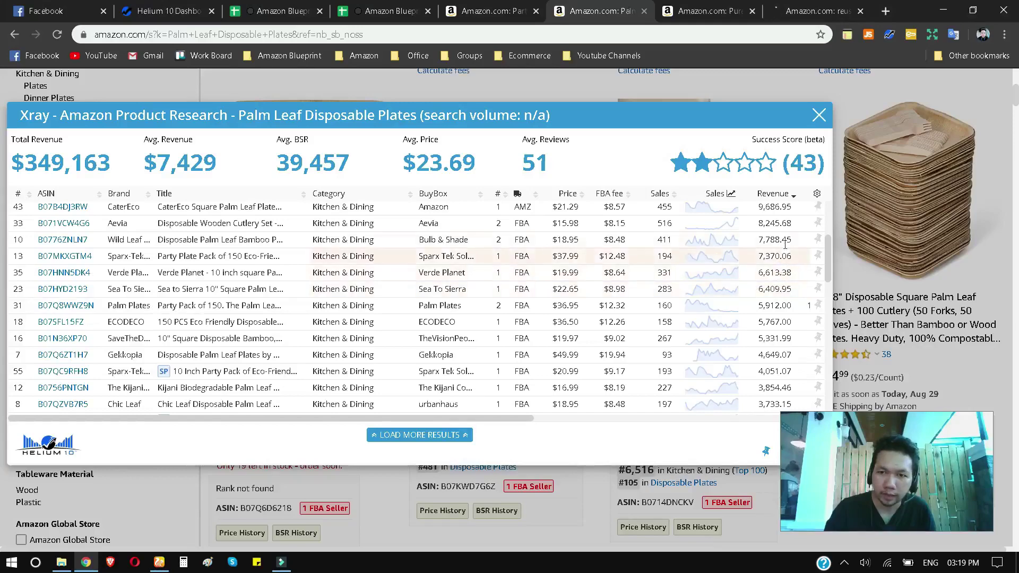
{"action": "left_click_drag", "start_coordinate": [829, 257], "coordinate": [827, 234]}
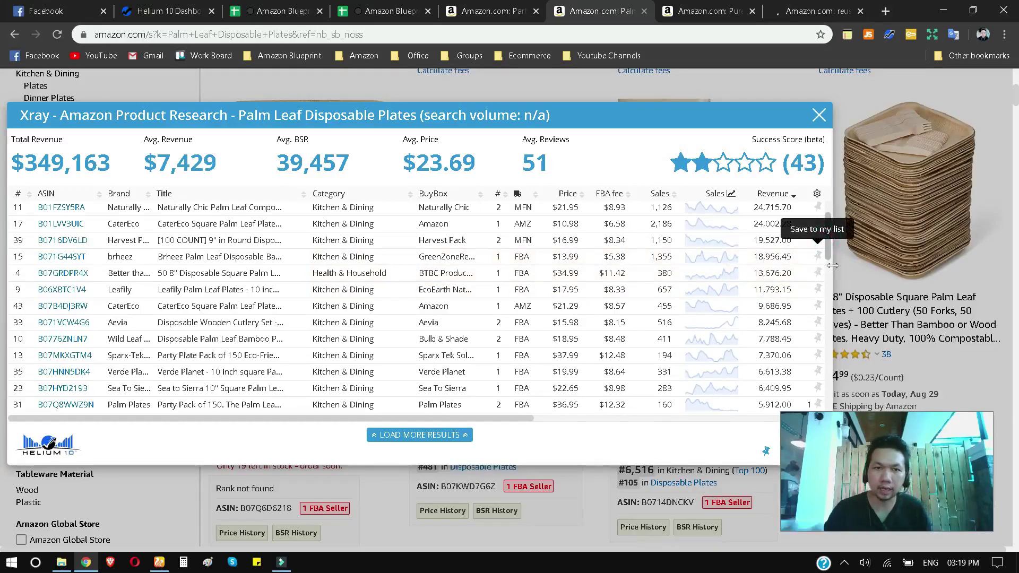
{"action": "scroll", "coordinate": [832, 266], "scroll_direction": "down", "scroll_amount": 2}
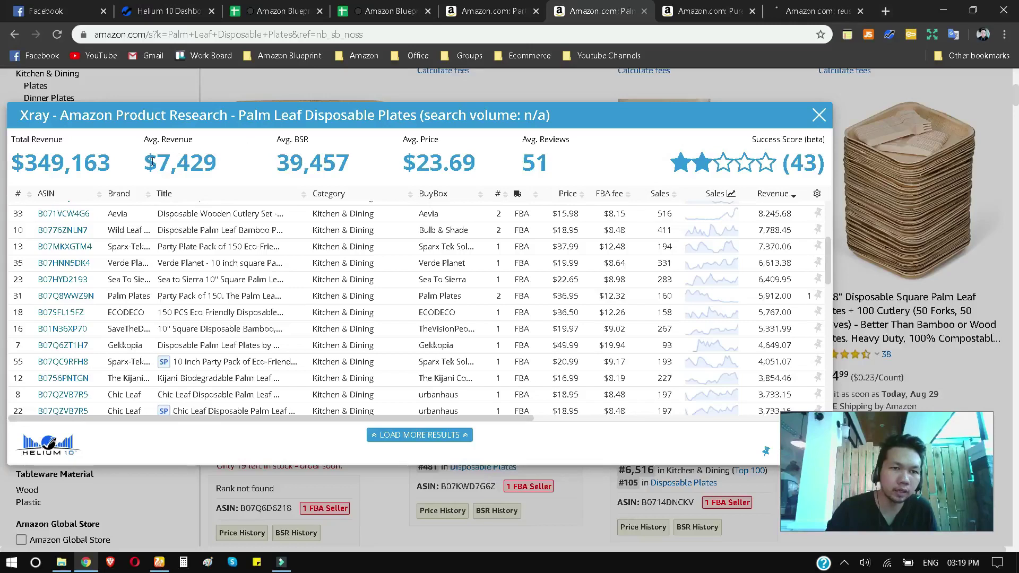
{"action": "left_click_drag", "start_coordinate": [147, 163], "coordinate": [229, 166]}
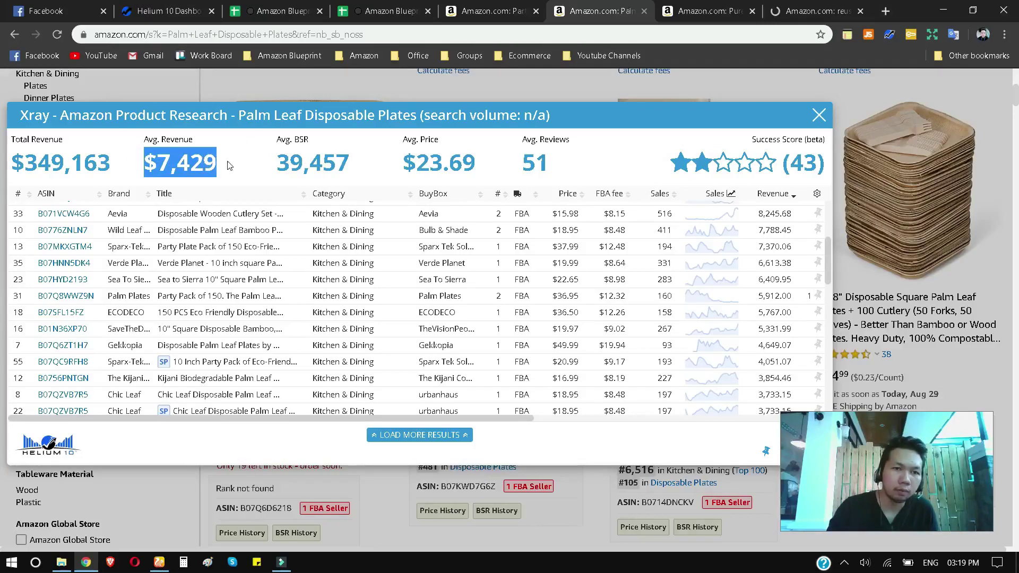
{"action": "left_click", "coordinate": [247, 164]}
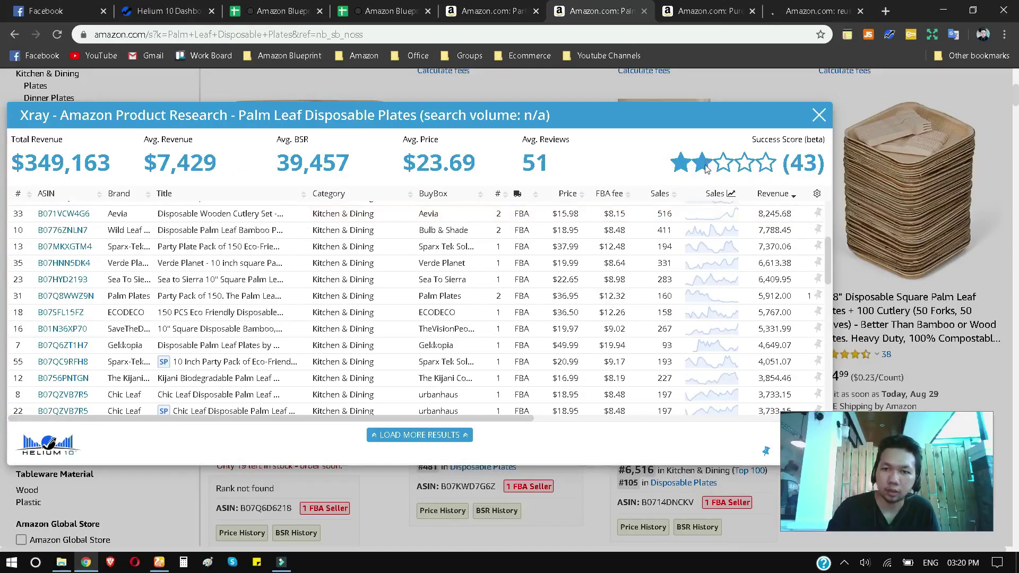
- Check the factors behind the palm leaf plates success score and skim the lower-revenue products in the Xray list
{"action": "mouse_move", "coordinate": [711, 179]}
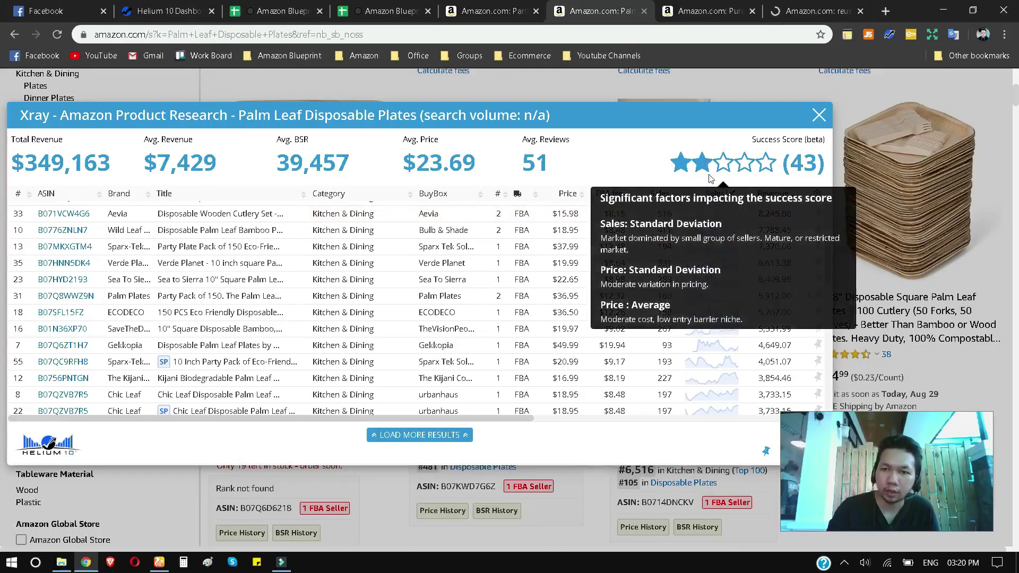
{"action": "left_click_drag", "start_coordinate": [525, 163], "coordinate": [615, 157]}
{"action": "left_click", "coordinate": [614, 158]}
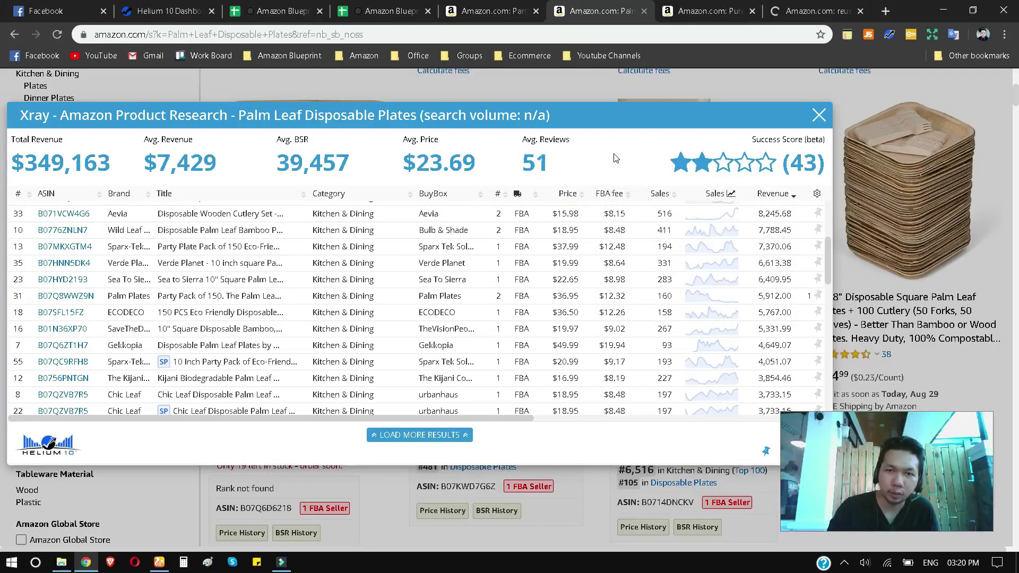
{"action": "scroll", "coordinate": [578, 367], "scroll_direction": "down", "scroll_amount": 5}
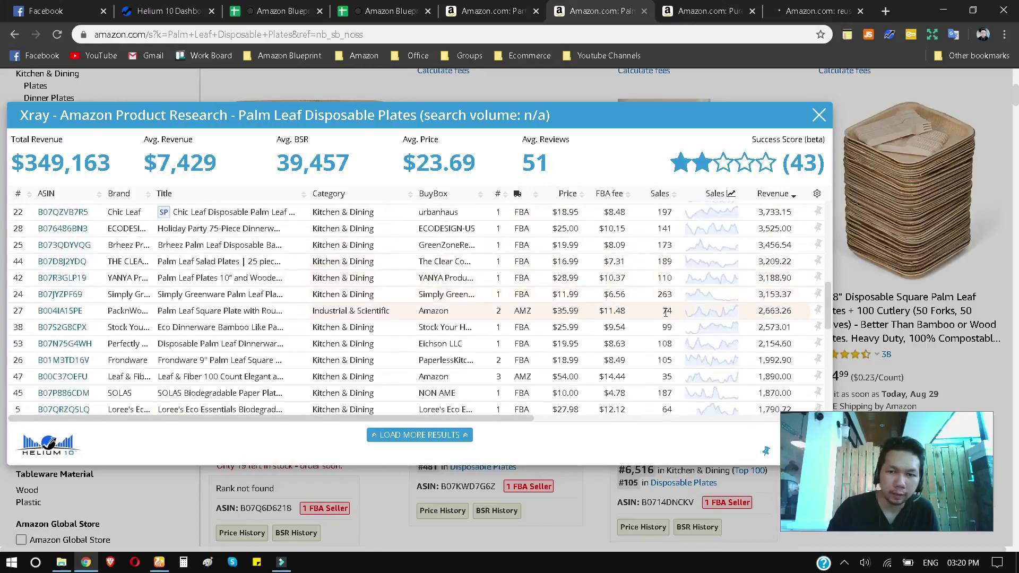
{"action": "scroll", "coordinate": [578, 367], "scroll_direction": "up", "scroll_amount": 3}
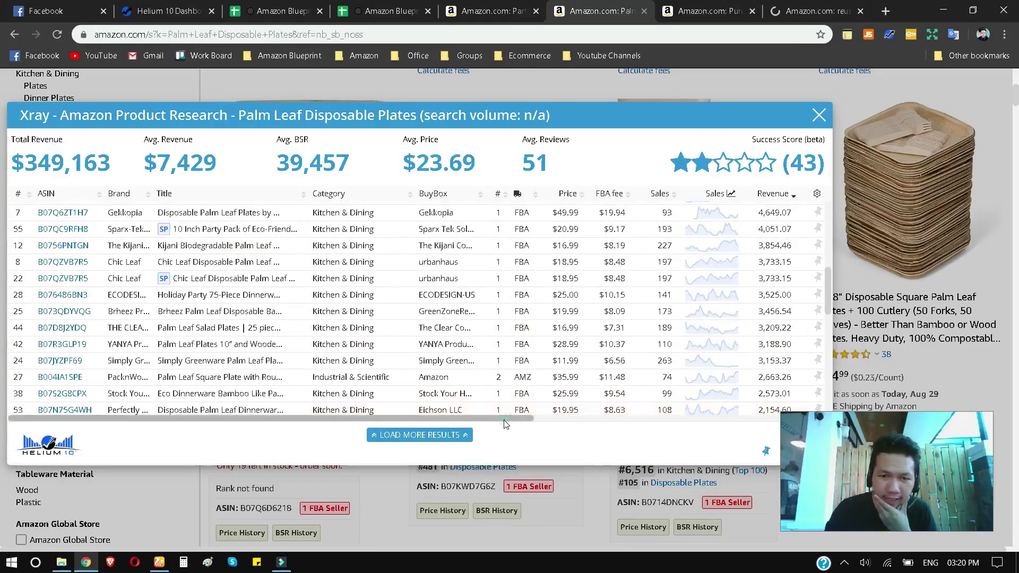
- Review the dimensions, weight and size tier of the palm leaf plates products, focusing on the highest-revenue listings
{"action": "left_click_drag", "start_coordinate": [504, 419], "coordinate": [797, 423]}
{"action": "scroll", "coordinate": [750, 353], "scroll_direction": "up", "scroll_amount": 3}
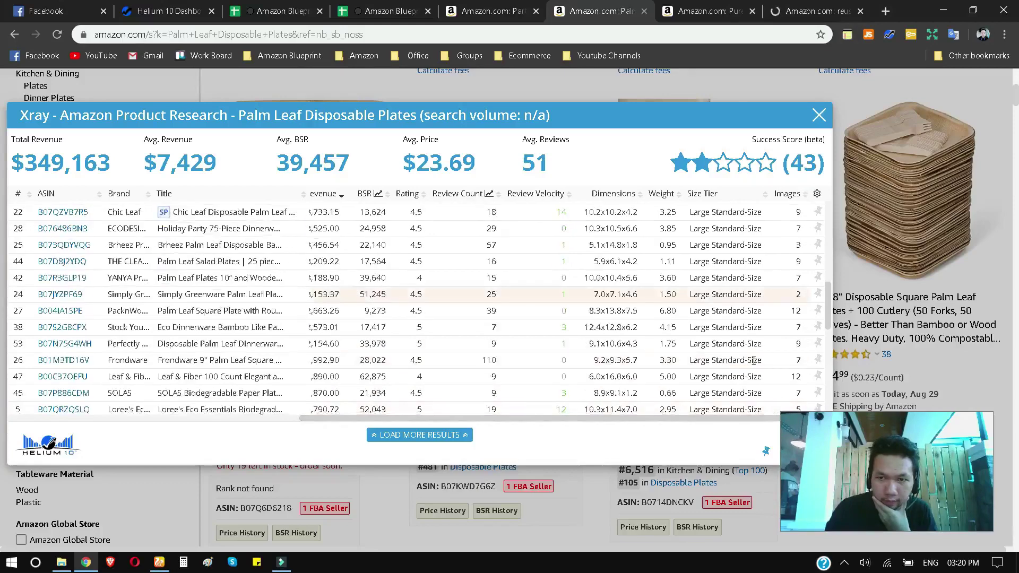
{"action": "scroll", "coordinate": [750, 354], "scroll_direction": "up", "scroll_amount": 3}
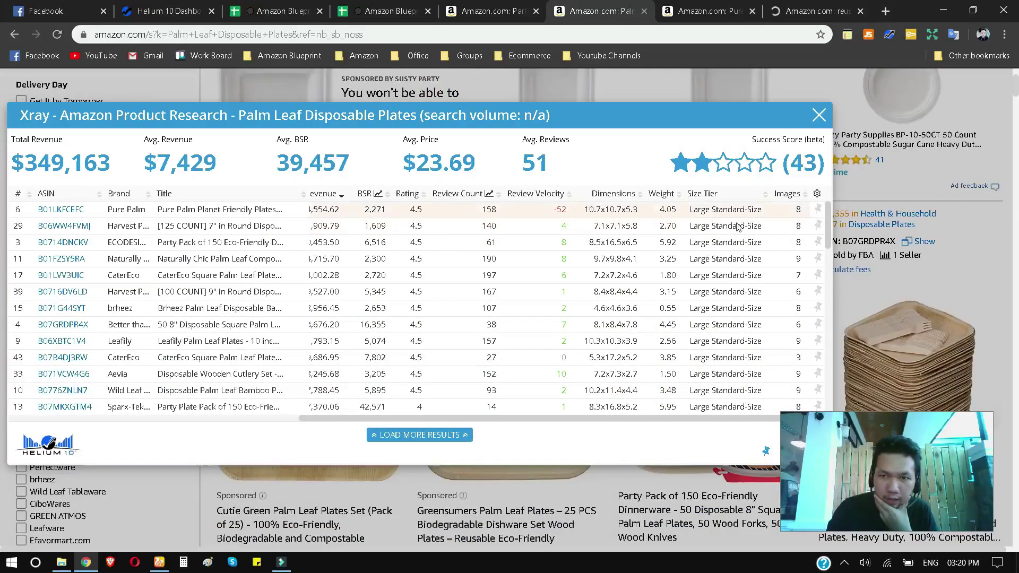
{"action": "scroll", "coordinate": [737, 260], "scroll_direction": "down", "scroll_amount": 3}
{"action": "scroll", "coordinate": [732, 272], "scroll_direction": "up", "scroll_amount": 5}
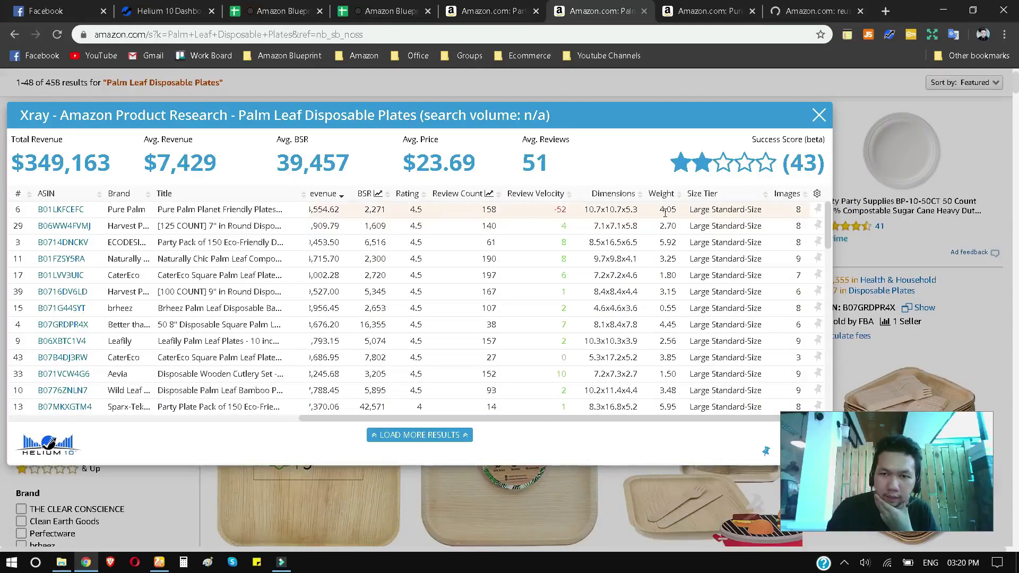
{"action": "scroll", "coordinate": [664, 213], "scroll_direction": "up", "scroll_amount": 1}
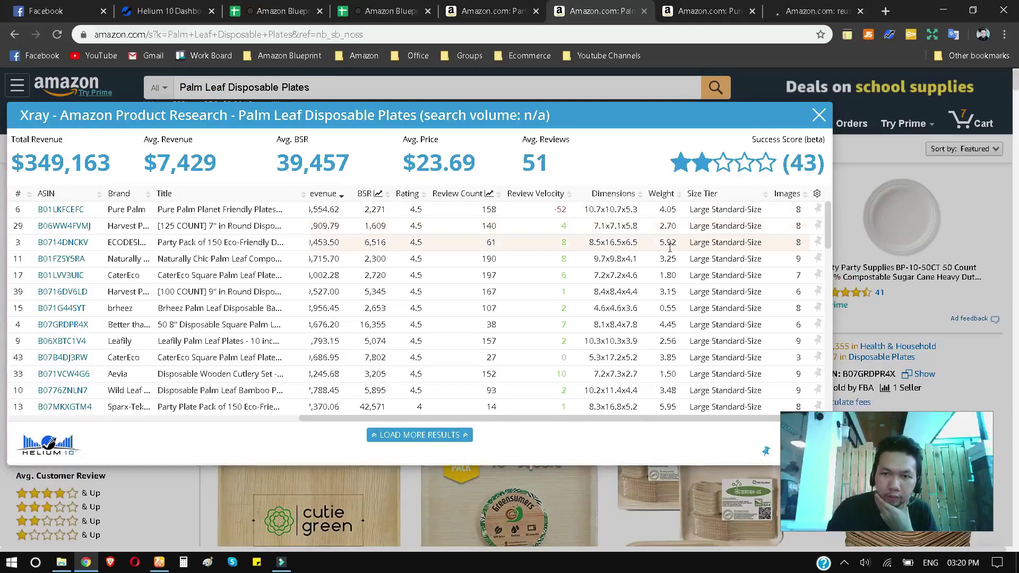
{"action": "scroll", "coordinate": [672, 344], "scroll_direction": "down", "scroll_amount": 2}
{"action": "scroll", "coordinate": [672, 361], "scroll_direction": "up", "scroll_amount": 2}
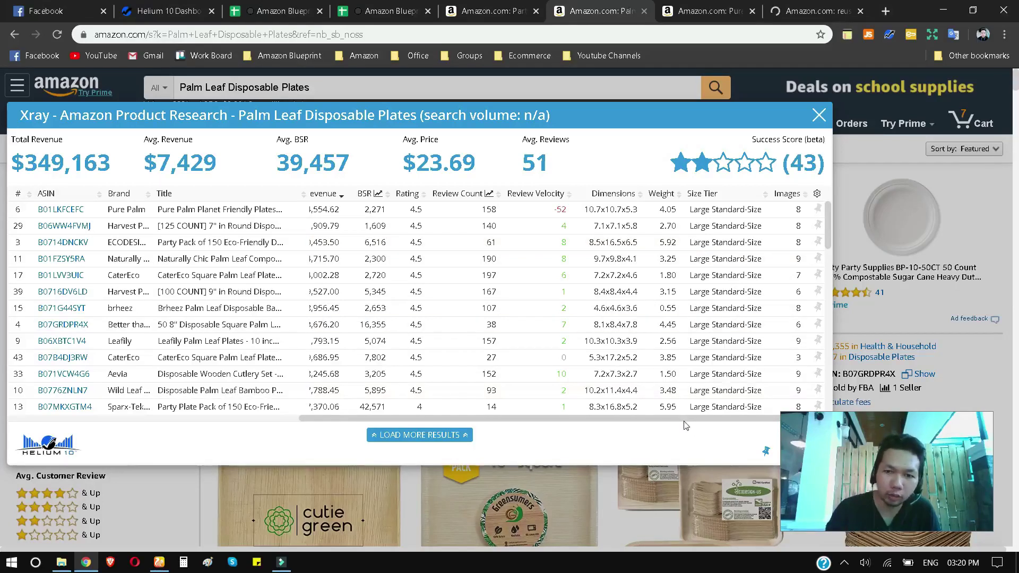
{"action": "mouse_move", "coordinate": [683, 419]}
{"action": "left_mouse_down"}
{"action": "mouse_move", "coordinate": [639, 423]}
{"action": "mouse_move", "coordinate": [678, 424]}
{"action": "left_mouse_up"}
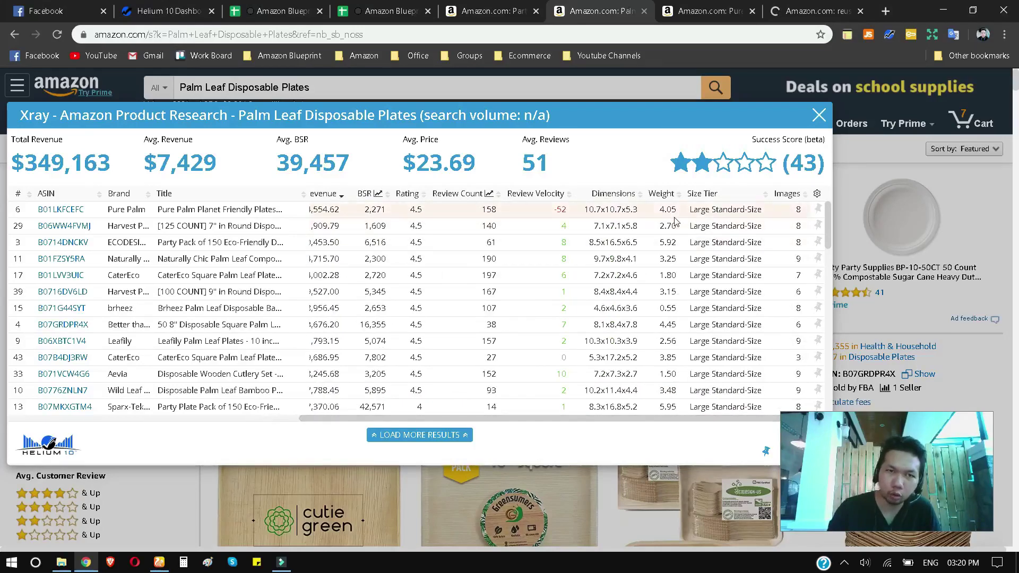
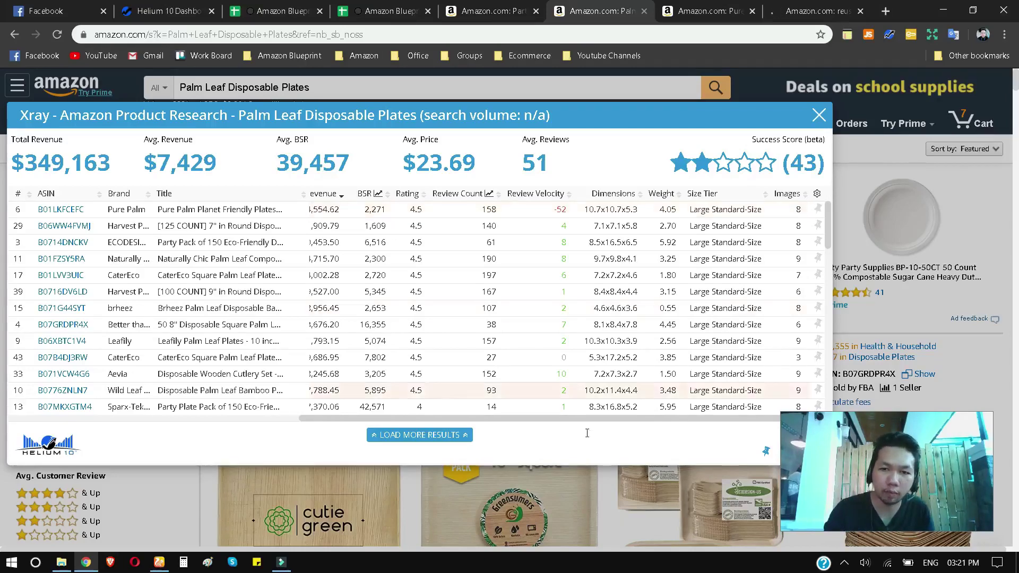
- Return to the sales and revenue columns and examine how revenue is distributed among the palm leaf plates sellers
{"action": "left_click", "coordinate": [621, 420]}
{"action": "left_click_drag", "start_coordinate": [621, 419], "coordinate": [180, 415]}
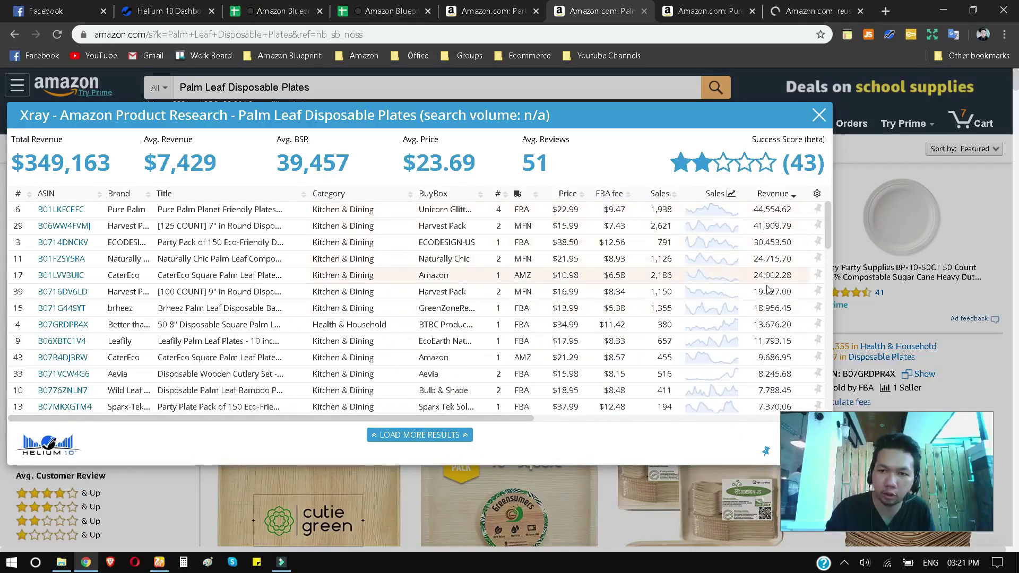
{"action": "scroll", "coordinate": [826, 242], "scroll_direction": "down", "scroll_amount": 2}
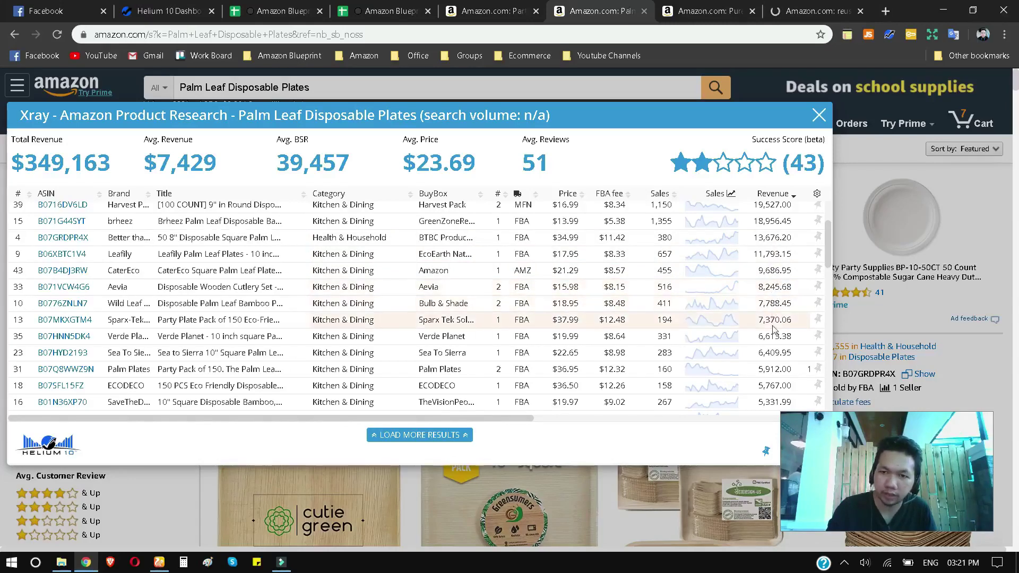
{"action": "left_click_drag", "start_coordinate": [827, 260], "coordinate": [478, 32]}
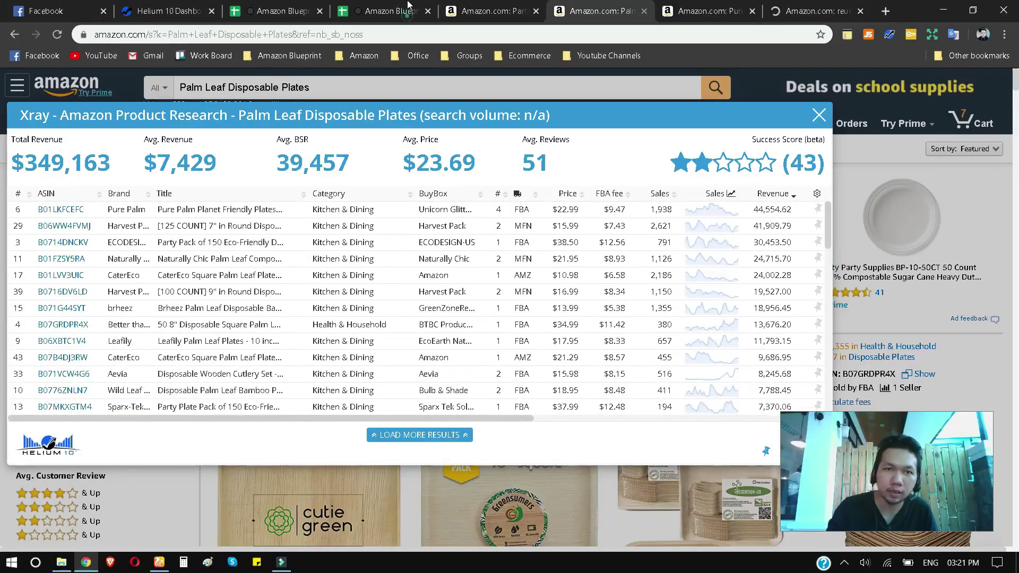
- In the Amazon Blueprint Guidelines sheet, change the upper limit of the mid-competition monthly revenue range to $15,000
{"action": "left_click", "coordinate": [408, 8]}
{"action": "left_click", "coordinate": [469, 226]}
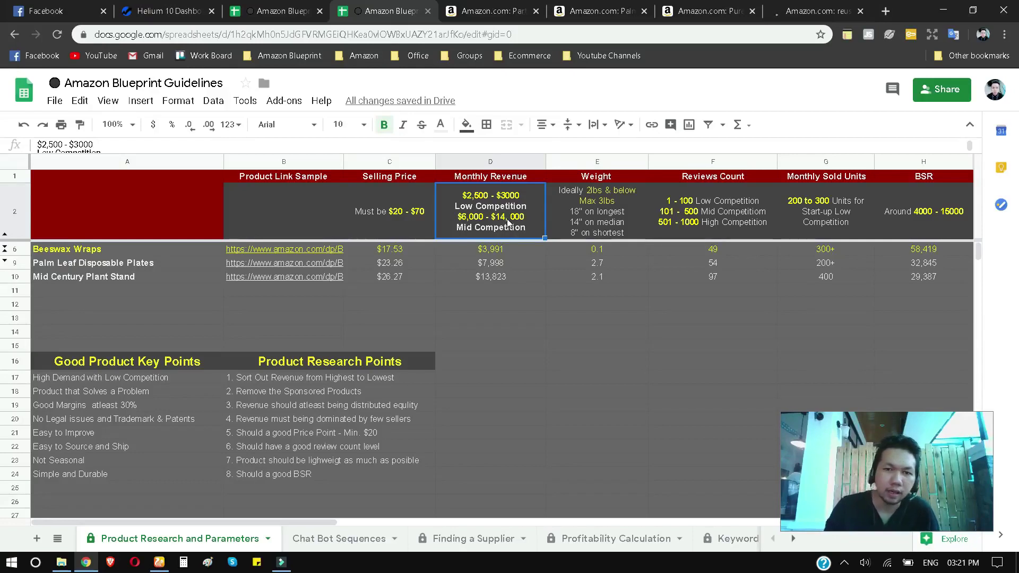
{"action": "double_click", "coordinate": [507, 223]}
{"action": "left_click", "coordinate": [503, 211]}
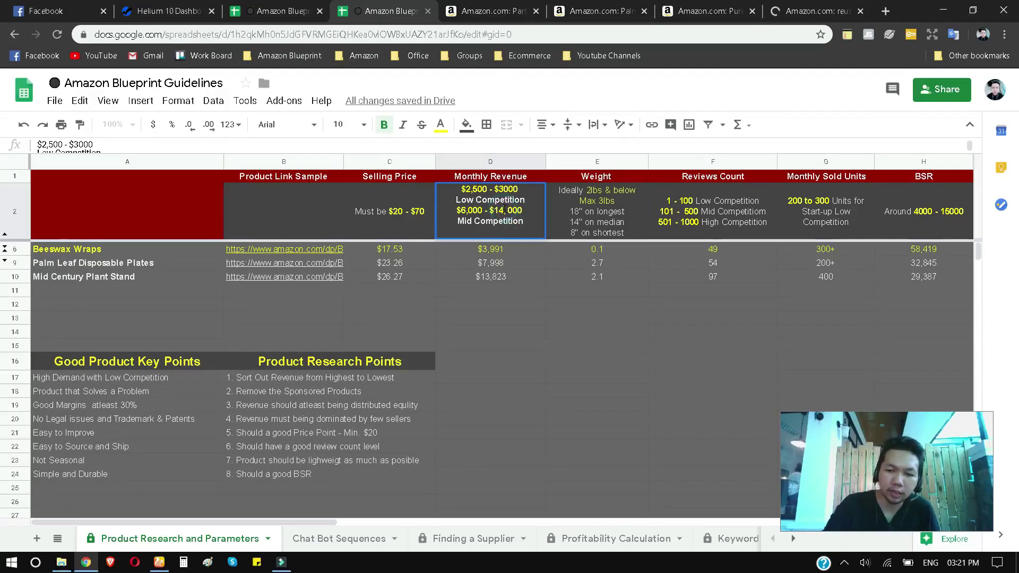
{"action": "key", "text": "BackSpace"}
{"action": "type", "text": "5"}
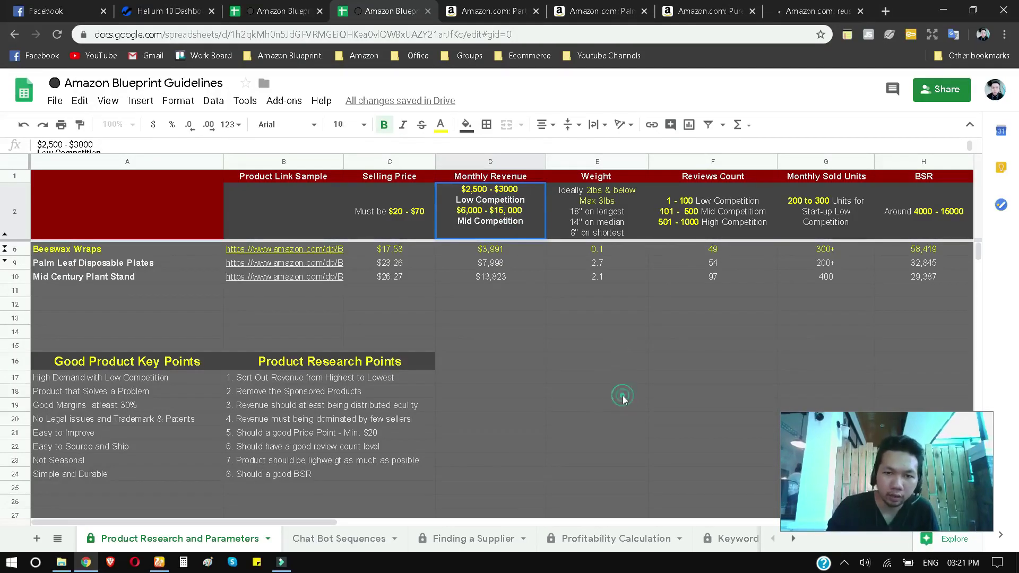
- Return to the palm leaf plates Xray list and compare the top products' revenue, BSR, review counts and weights
{"action": "left_click", "coordinate": [659, 6]}
{"action": "left_click", "coordinate": [631, 11]}
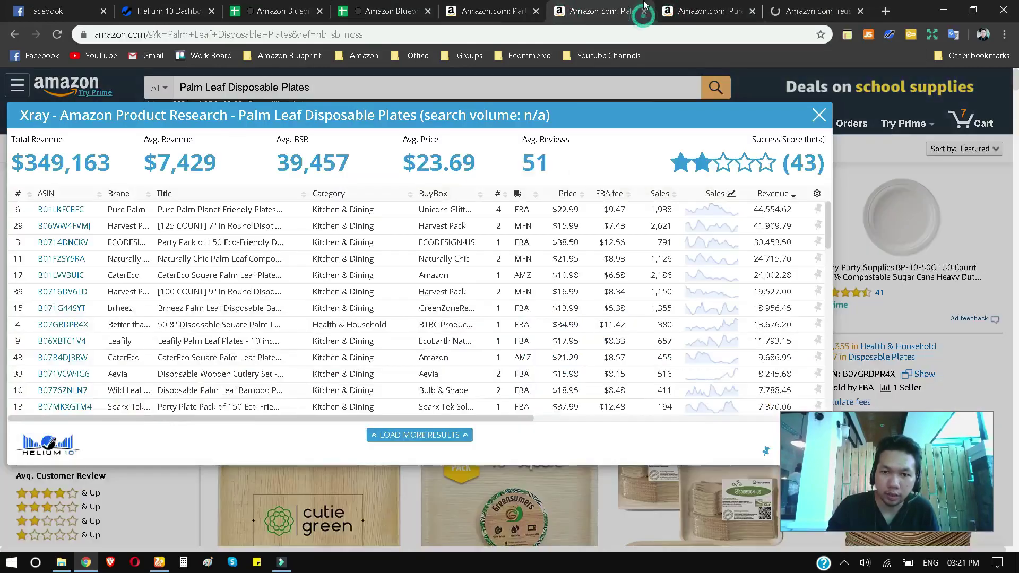
{"action": "left_click_drag", "start_coordinate": [533, 420], "coordinate": [770, 412]}
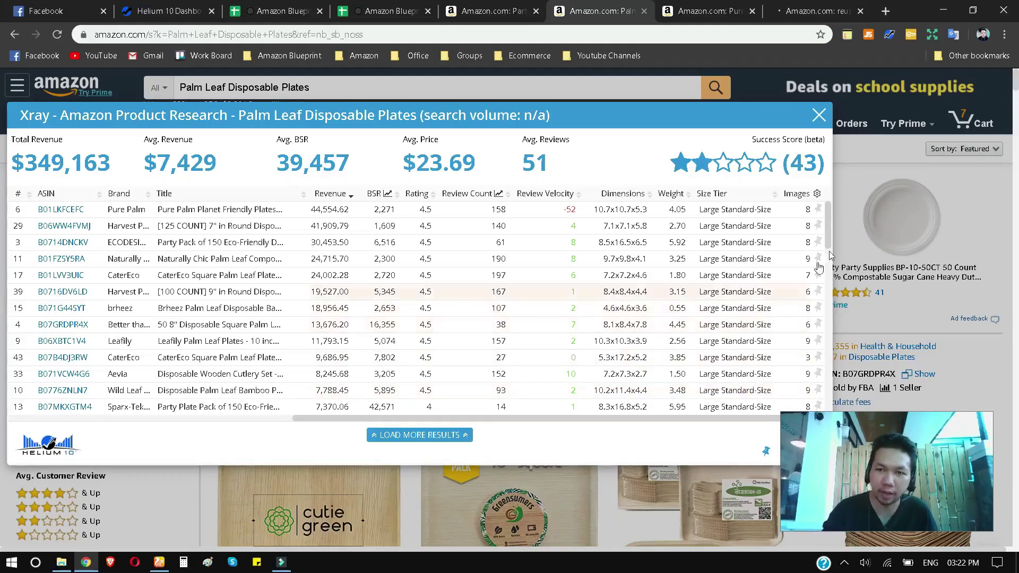
{"action": "left_click_drag", "start_coordinate": [826, 228], "coordinate": [828, 235]}
{"action": "scroll", "coordinate": [828, 235], "scroll_direction": "up", "scroll_amount": 2}
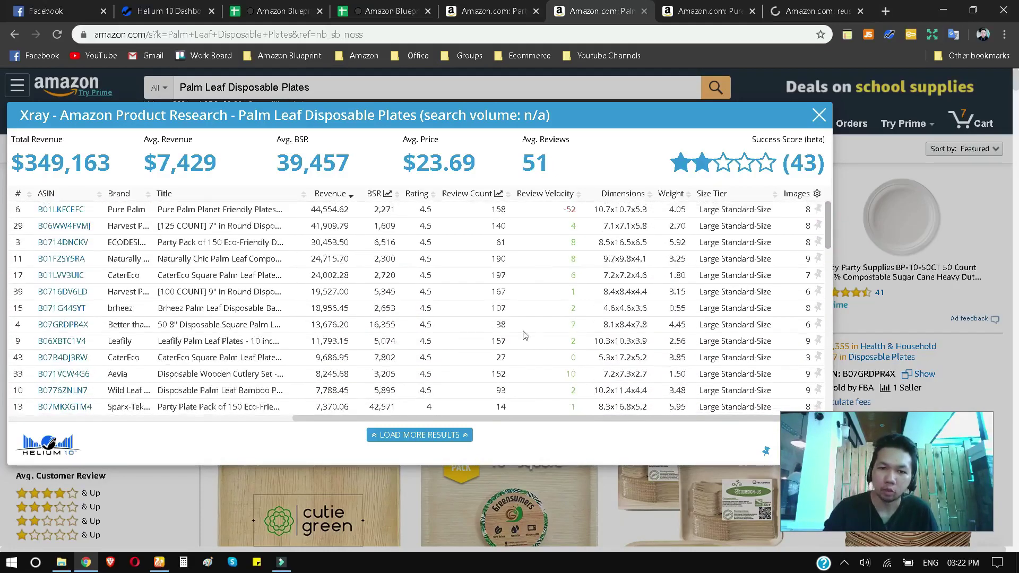
{"action": "left_click_drag", "start_coordinate": [541, 420], "coordinate": [235, 445]}
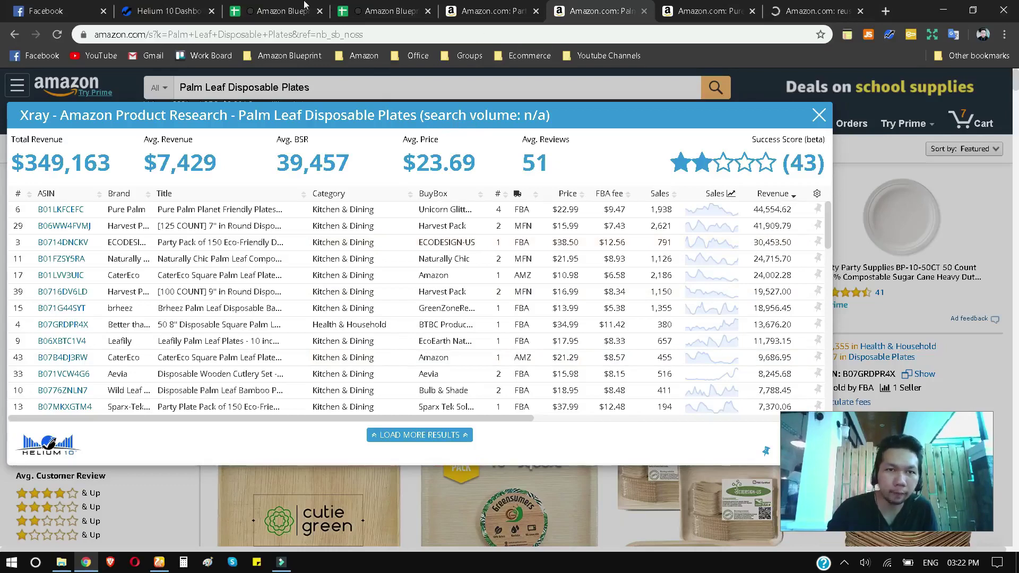
- Locate the Palm Leaf Disposable Plates entry in the guidelines sheet
{"action": "left_click", "coordinate": [382, 10]}
{"action": "left_click", "coordinate": [159, 279]}
{"action": "left_click", "coordinate": [134, 262]}
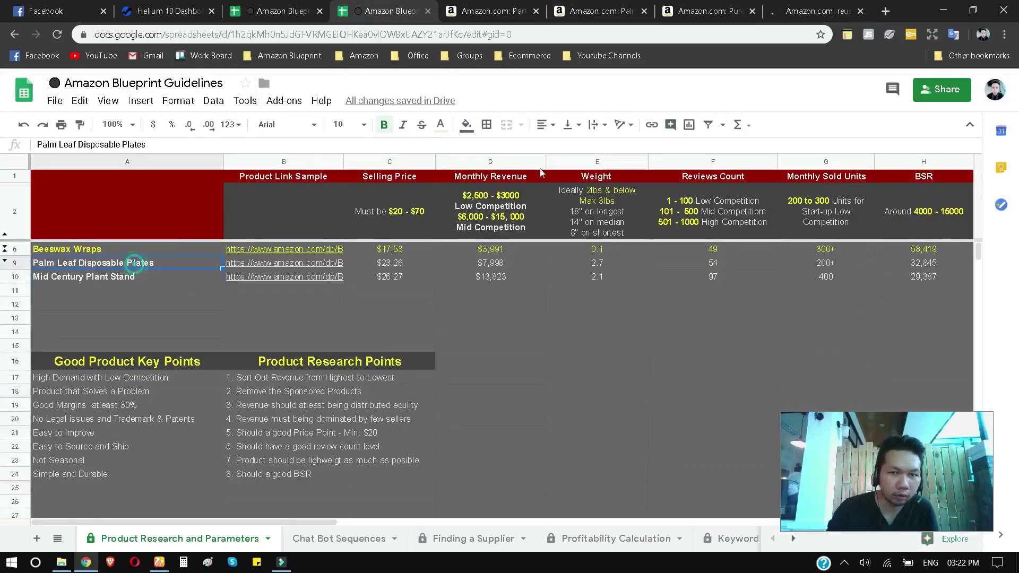
- Close the browser tabs with the palm leaf plates search, the Pure Palm product page and the reusable straws search
{"action": "left_click", "coordinate": [621, 12]}
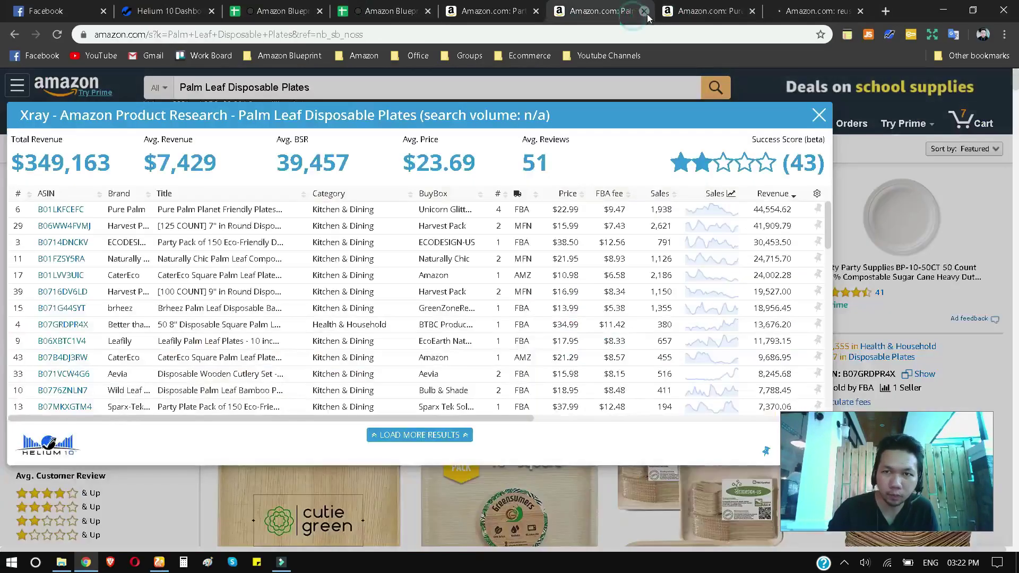
{"action": "left_click", "coordinate": [644, 11]}
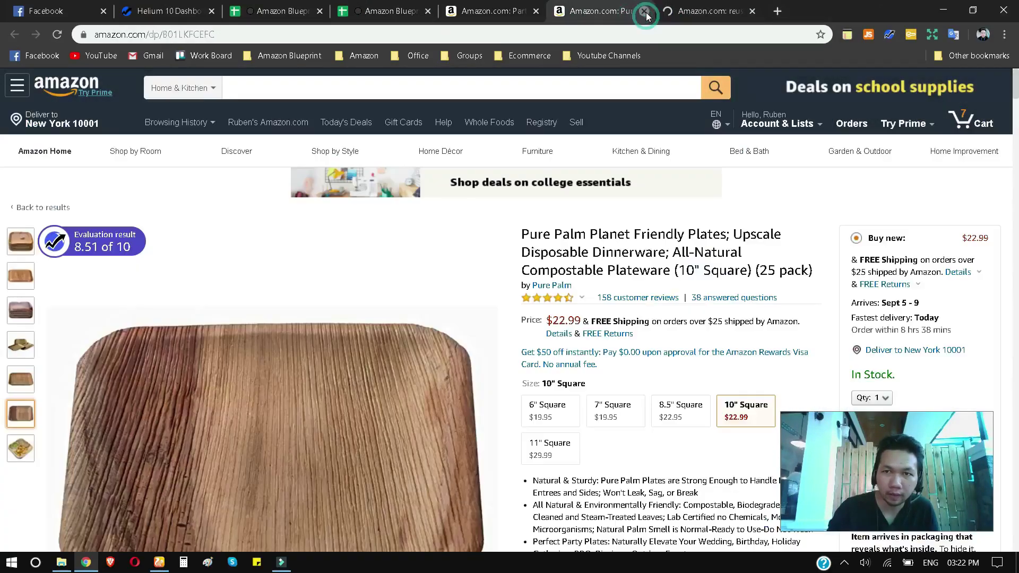
{"action": "left_click", "coordinate": [644, 13]}
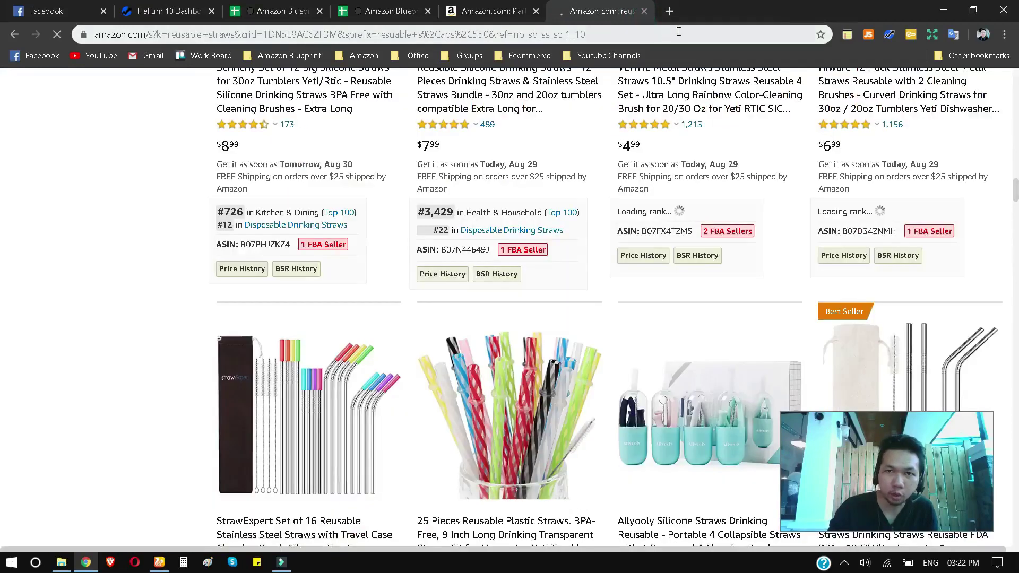
{"action": "key", "text": "ctrl+w"}
- Open amazon.com in a new browser tab
{"action": "key", "text": "ctrl+t"}
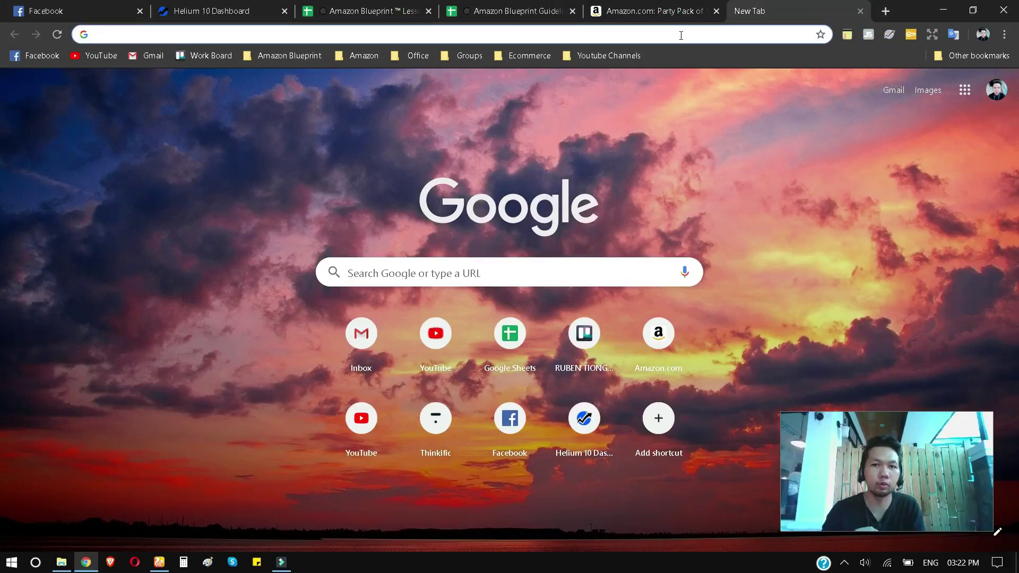
{"action": "type", "text": "amazon.com"}
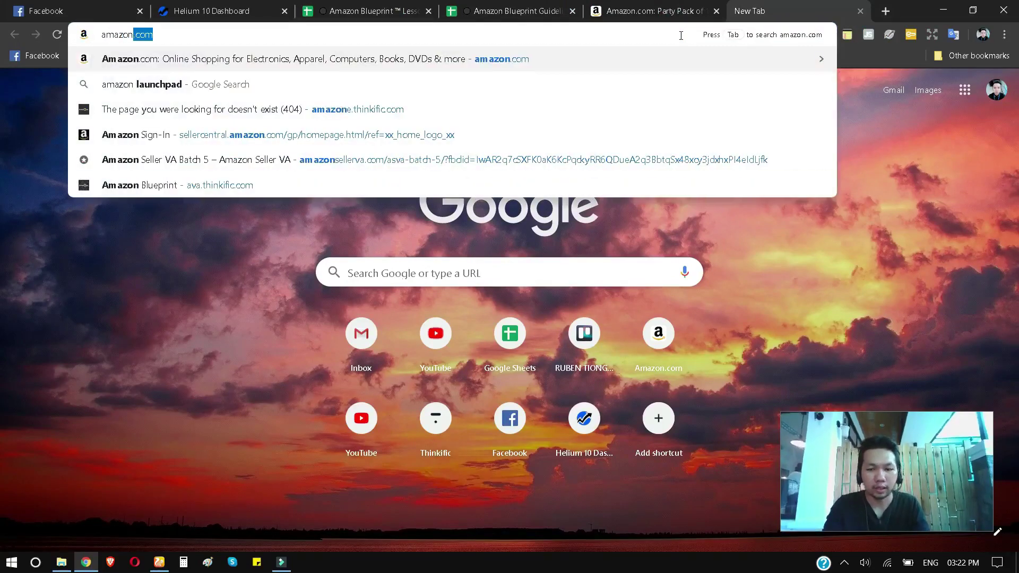
{"action": "key", "text": "Return"}
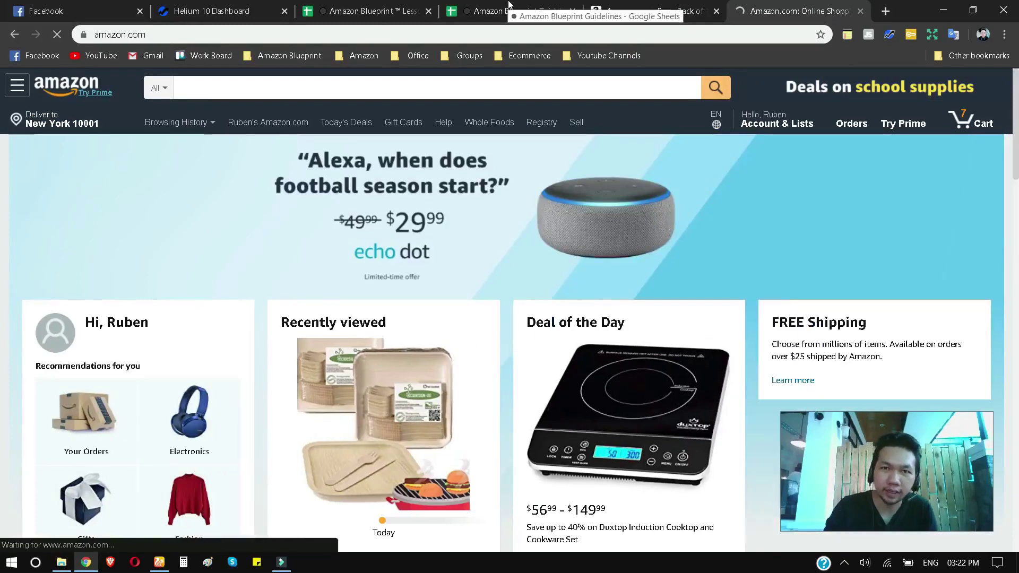
- Copy the product name "Mid Century Plant Stand" from the guidelines sheet
{"action": "left_click", "coordinate": [510, 12]}
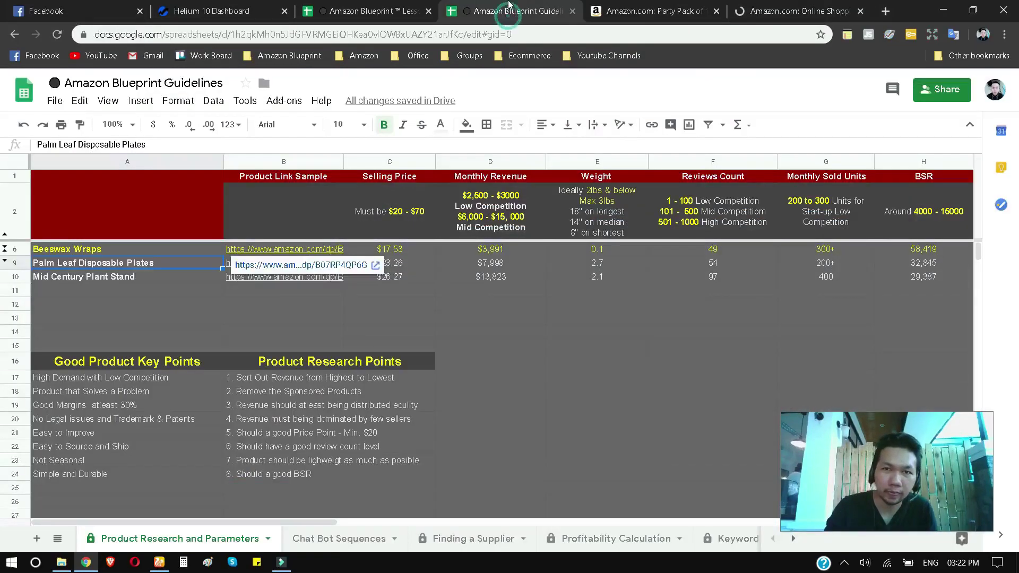
{"action": "left_click", "coordinate": [127, 276]}
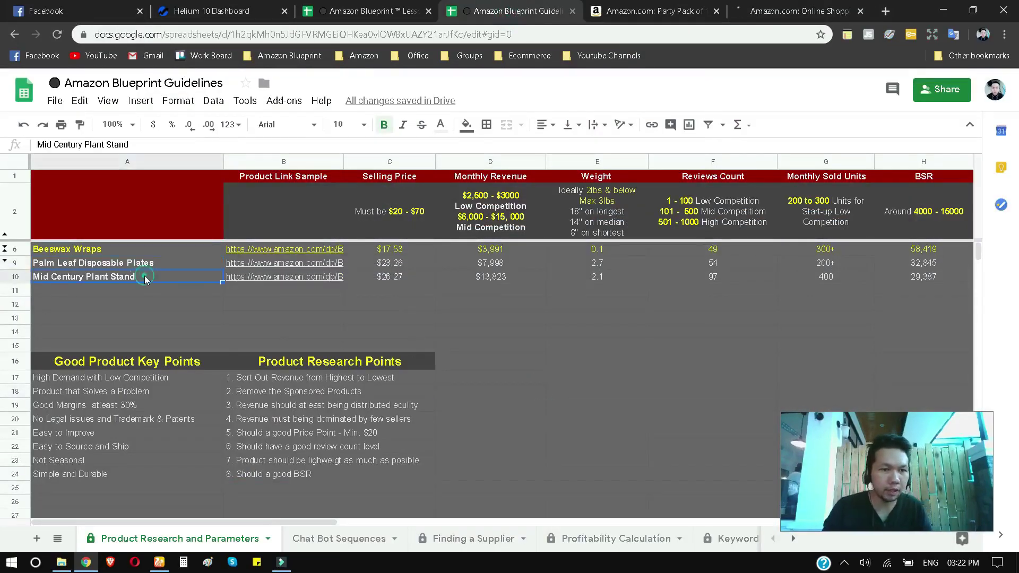
{"action": "double_click", "coordinate": [145, 276]}
{"action": "key", "text": "ctrl+a"}
{"action": "key", "text": "ctrl+c"}
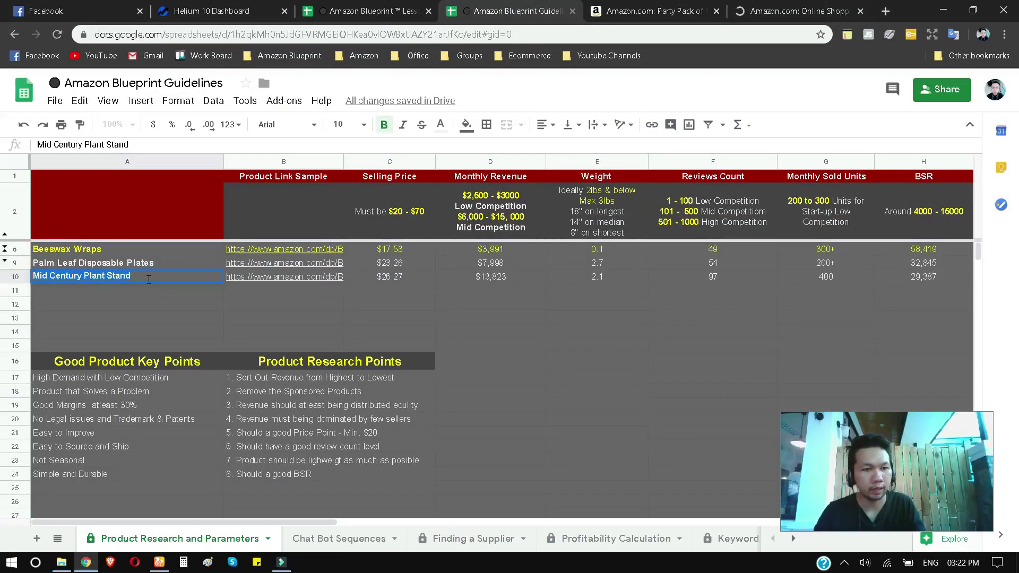
- Close the palm leaf Party Pack product page and open the Mid Century Plant Stand's sample product link from the sheet
{"action": "left_click", "coordinate": [720, 18]}
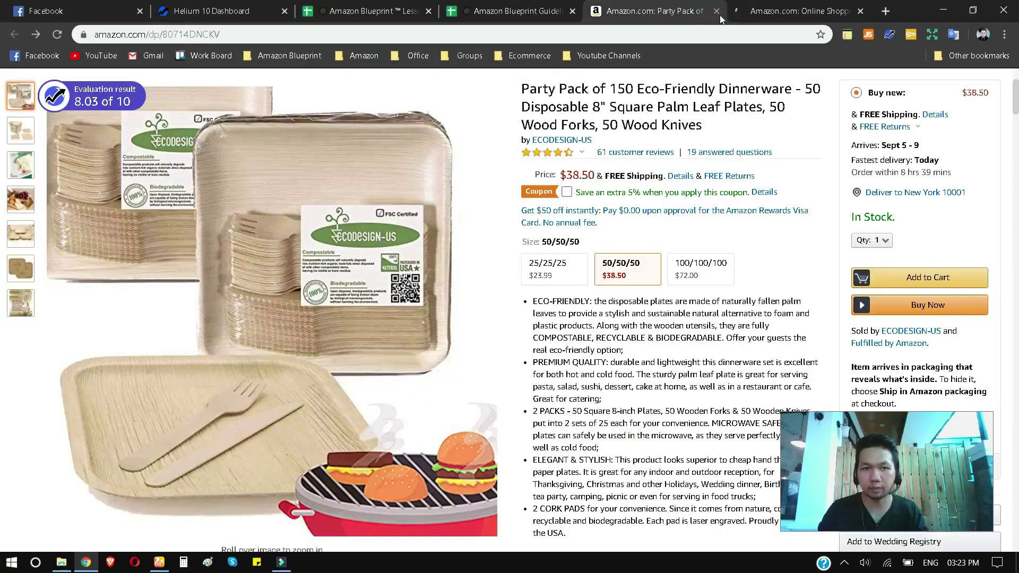
{"action": "left_click", "coordinate": [716, 11]}
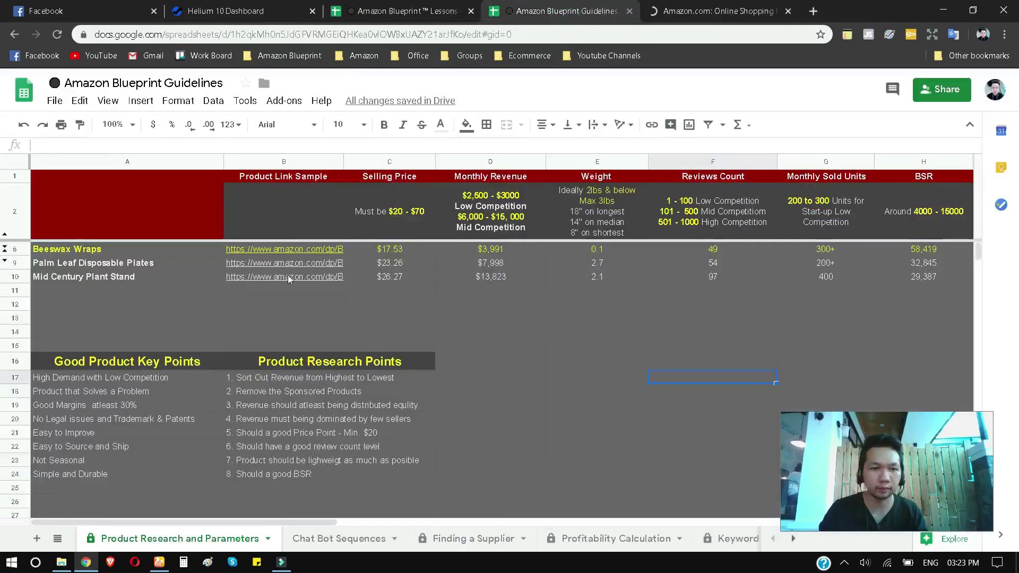
{"action": "left_click", "coordinate": [289, 280]}
{"action": "left_click", "coordinate": [298, 260]}
- Color the Palm Leaf Disposable Plates row's text yellow in the guidelines sheet
{"action": "left_click", "coordinate": [553, 15]}
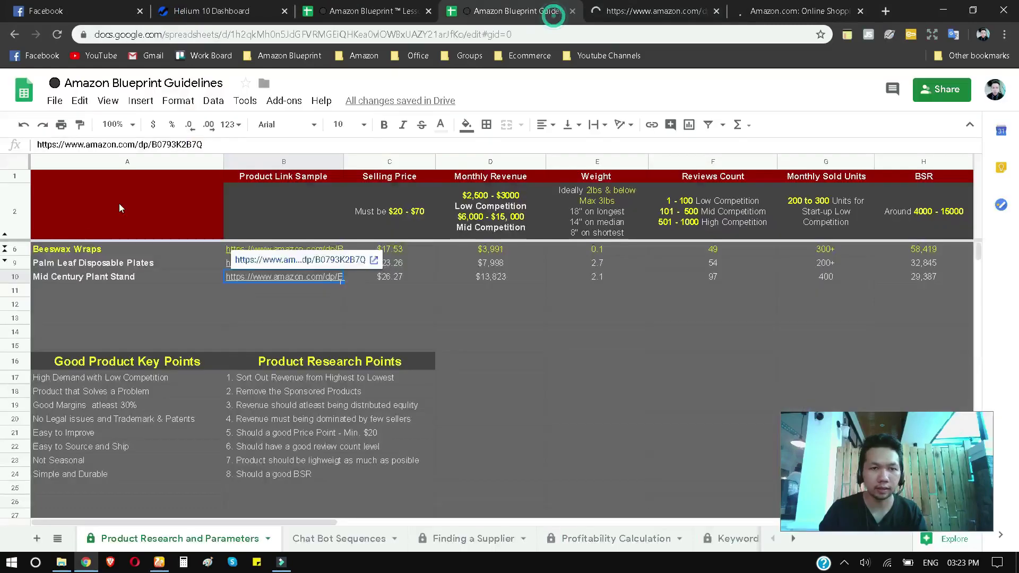
{"action": "left_click", "coordinate": [14, 263]}
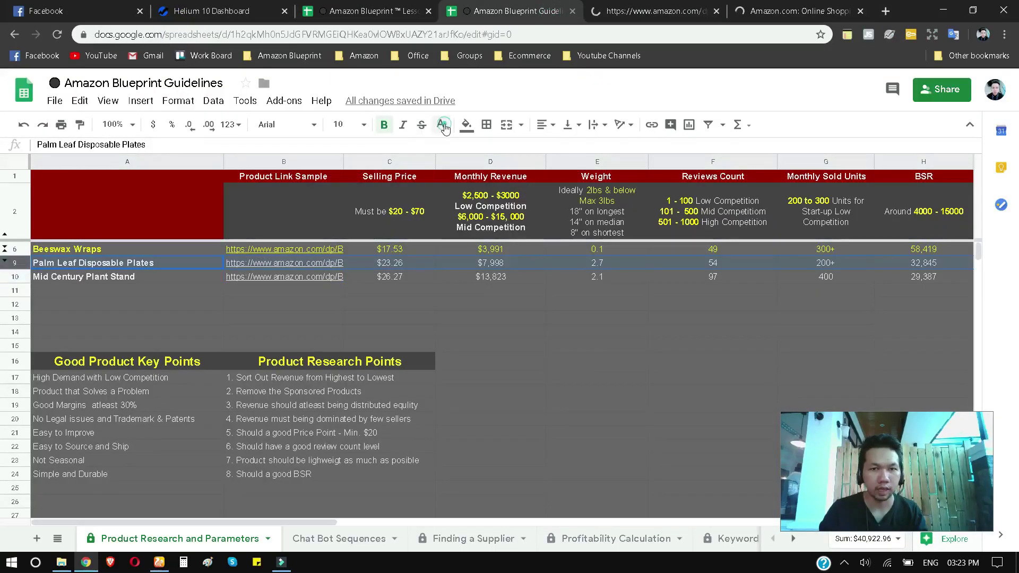
{"action": "left_click", "coordinate": [444, 127]}
{"action": "left_click", "coordinate": [487, 190]}
{"action": "left_click", "coordinate": [576, 404]}
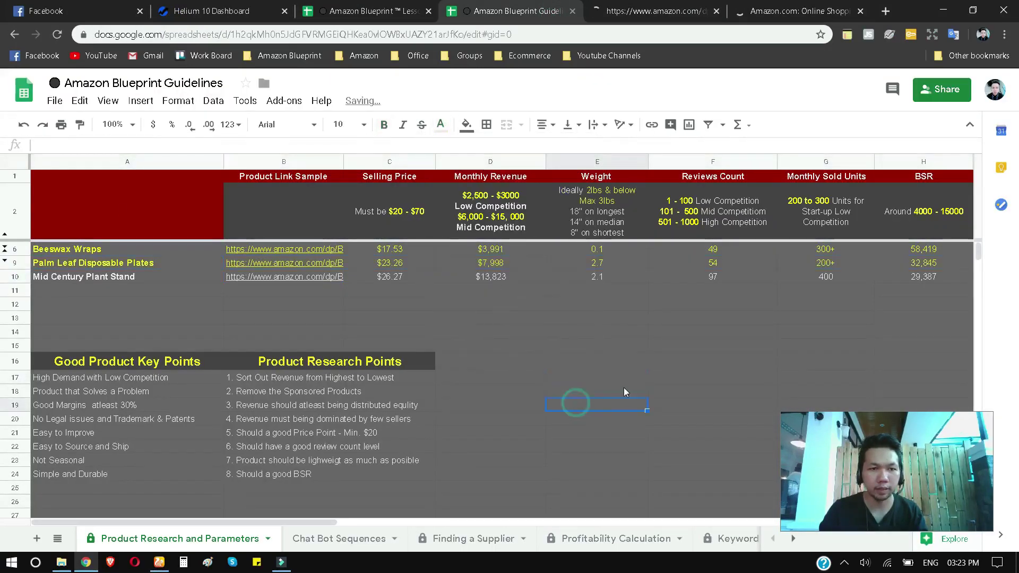
- Search Amazon for the copied product name "Mid Century Plant Stand"
{"action": "left_click", "coordinate": [798, 12]}
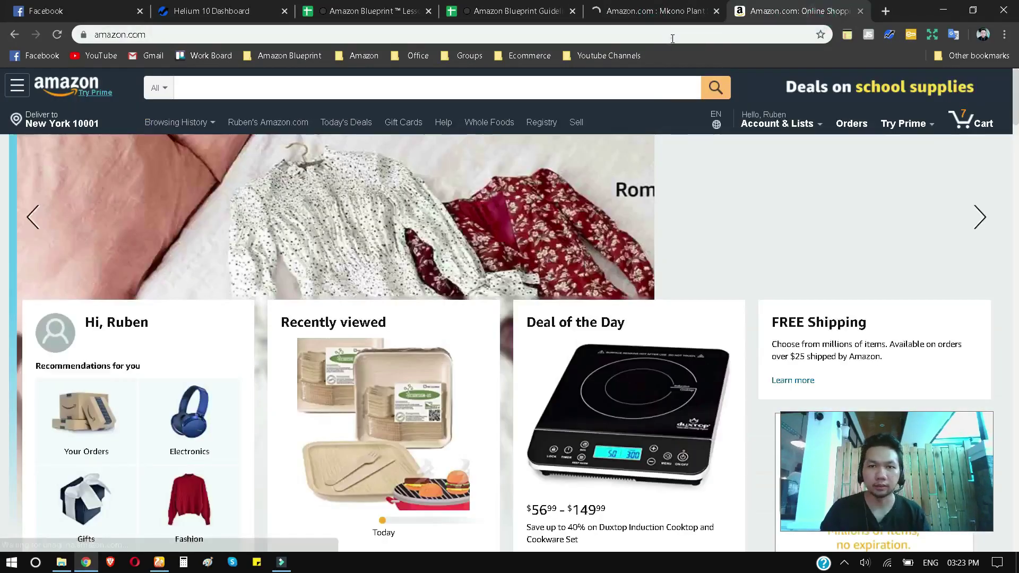
{"action": "left_click", "coordinate": [672, 39]}
{"action": "left_click", "coordinate": [514, 90]}
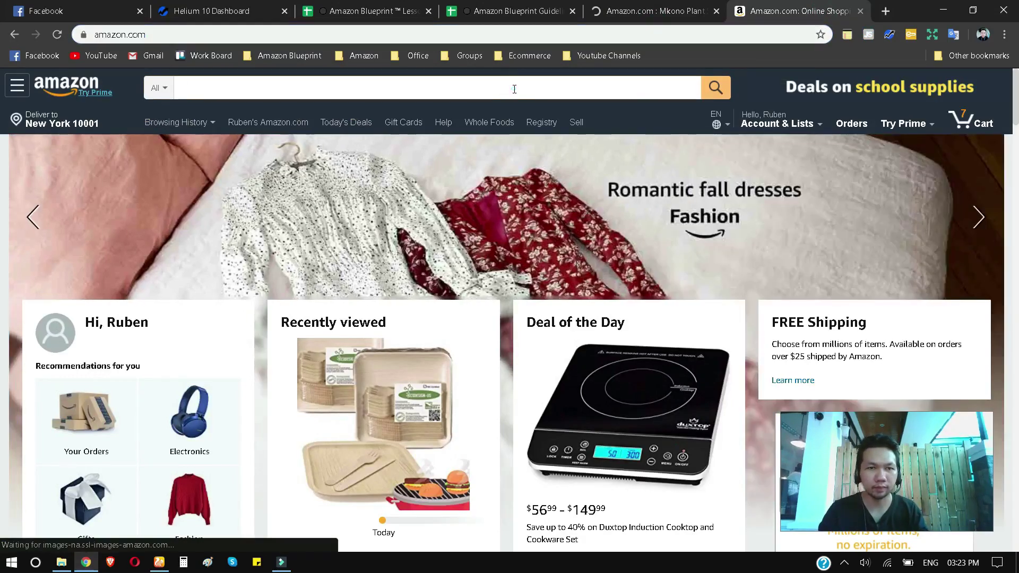
{"action": "key", "text": "ctrl+v"}
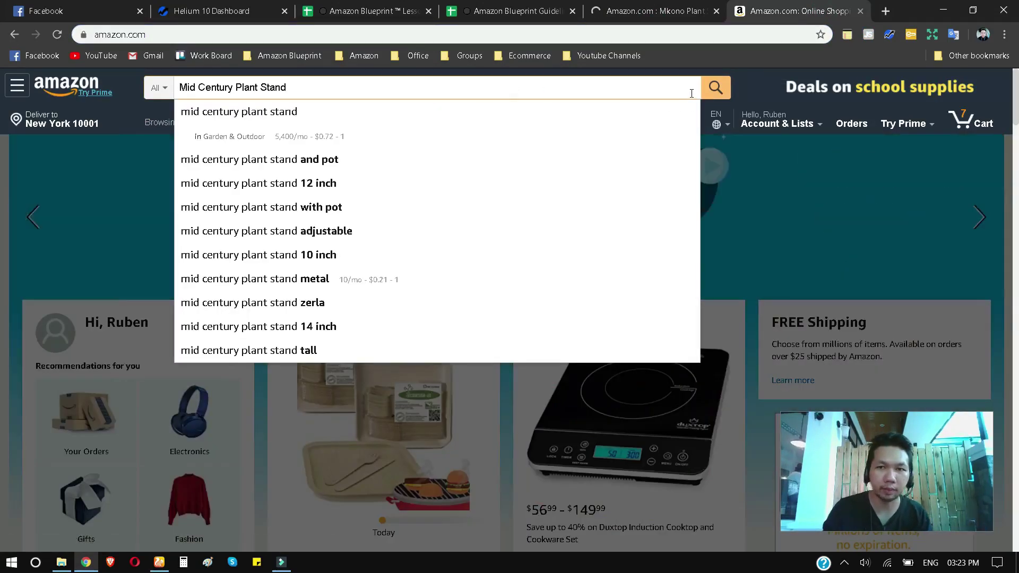
{"action": "key", "text": "Return"}
- Look through the mid century plant stand search results, checking designs, prices and review counts
{"action": "scroll", "coordinate": [591, 337], "scroll_direction": "down", "scroll_amount": 8}
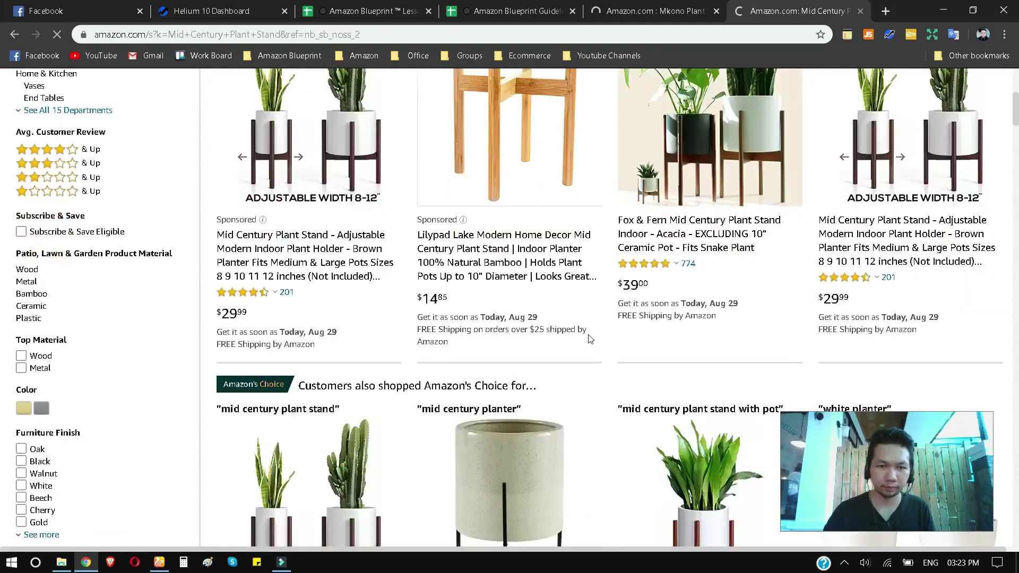
{"action": "scroll", "coordinate": [591, 339], "scroll_direction": "down", "scroll_amount": 10}
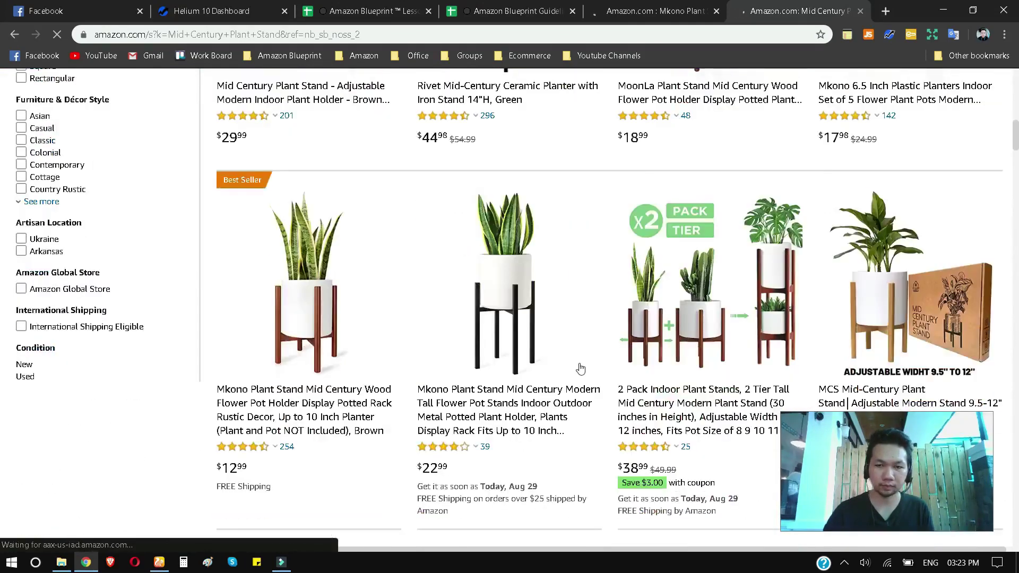
{"action": "scroll", "coordinate": [580, 367], "scroll_direction": "up", "scroll_amount": 5}
{"action": "scroll", "coordinate": [581, 372], "scroll_direction": "down", "scroll_amount": 6}
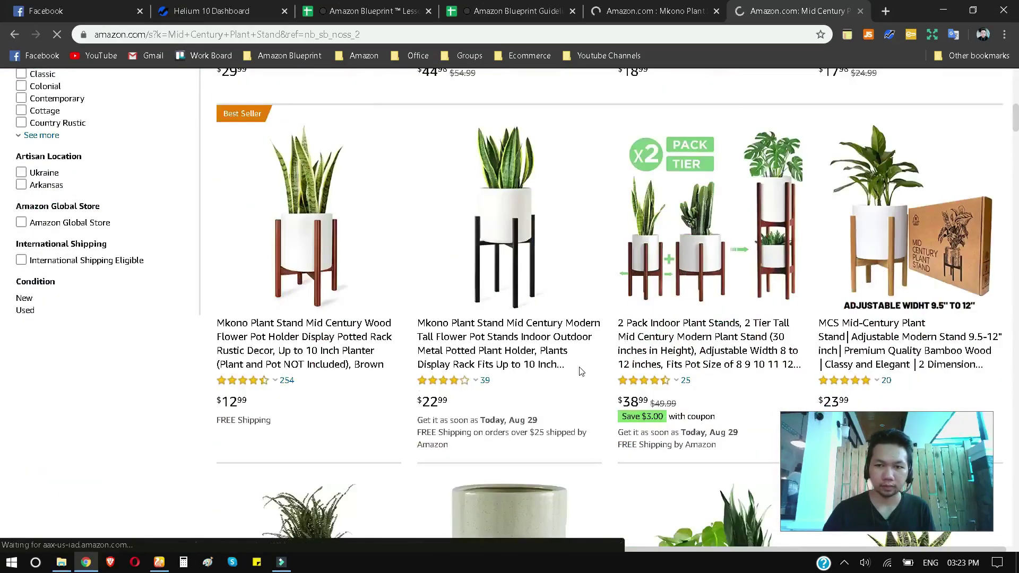
{"action": "scroll", "coordinate": [580, 373], "scroll_direction": "down", "scroll_amount": 8}
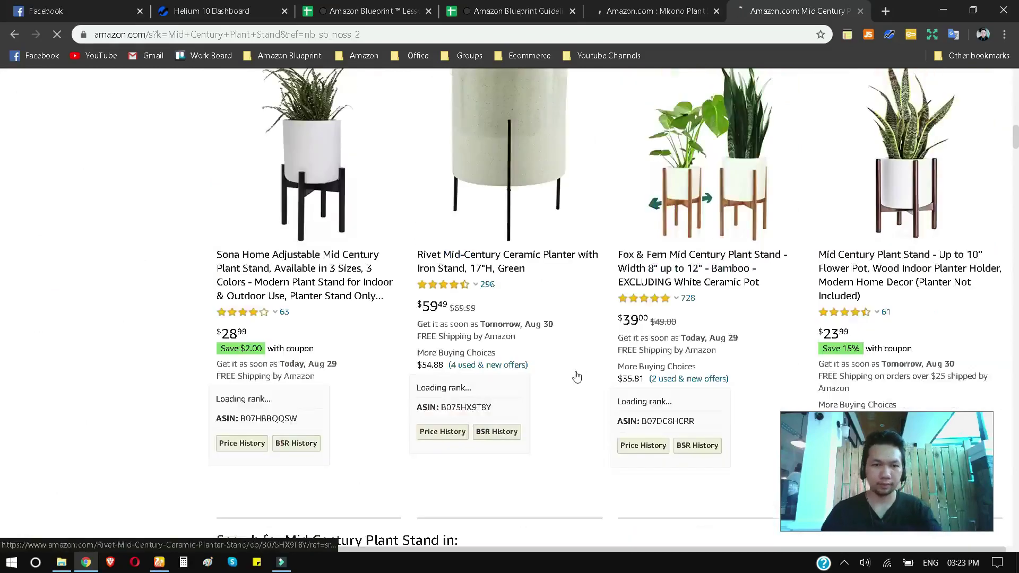
{"action": "scroll", "coordinate": [577, 376], "scroll_direction": "down", "scroll_amount": 10}
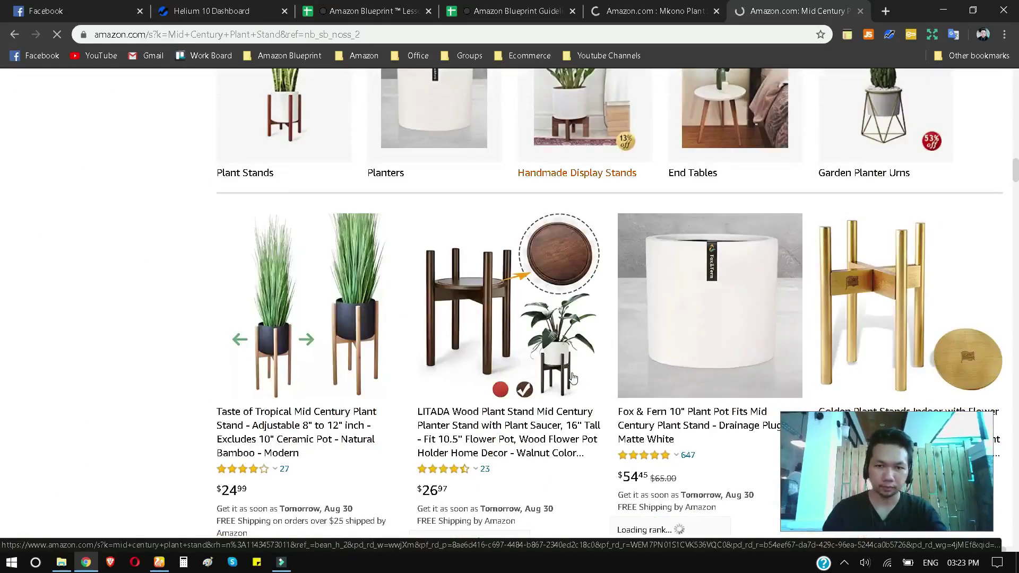
{"action": "scroll", "coordinate": [571, 377], "scroll_direction": "down", "scroll_amount": 11}
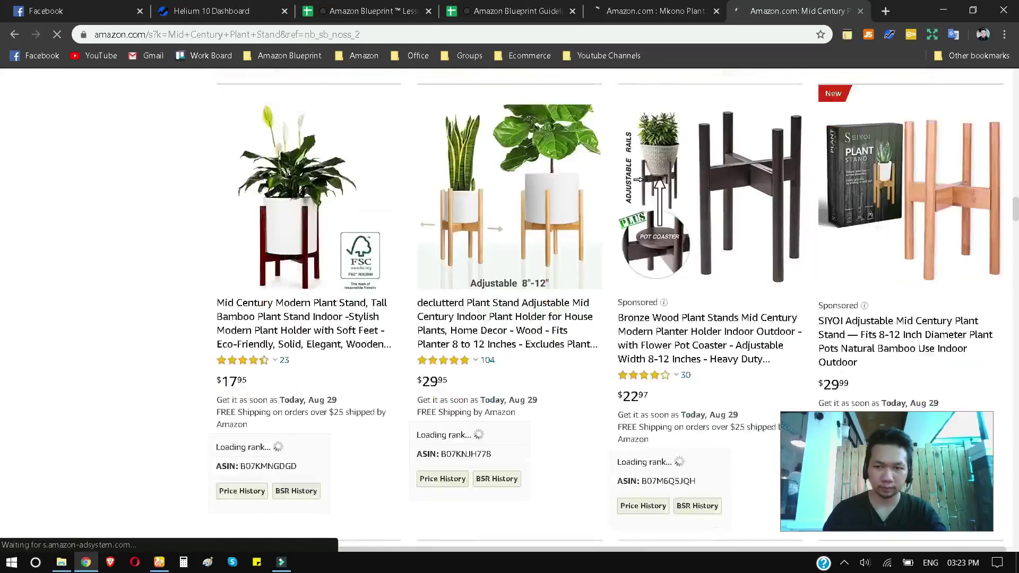
{"action": "scroll", "coordinate": [573, 376], "scroll_direction": "down", "scroll_amount": 7}
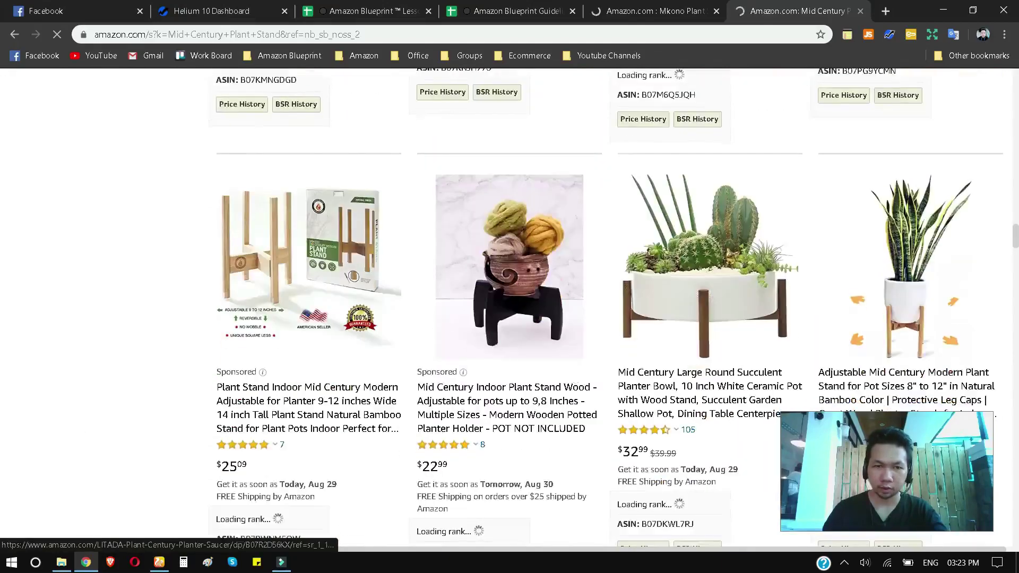
{"action": "scroll", "coordinate": [573, 377], "scroll_direction": "up", "scroll_amount": 15}
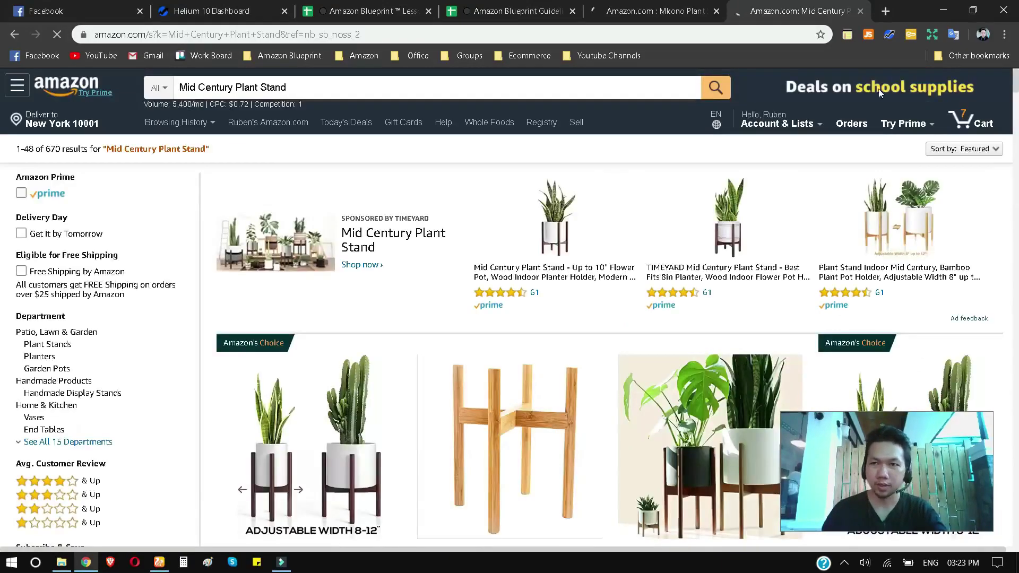
- Run Helium 10's Xray product research on the Mid Century Plant Stand search results
{"action": "left_click", "coordinate": [886, 35]}
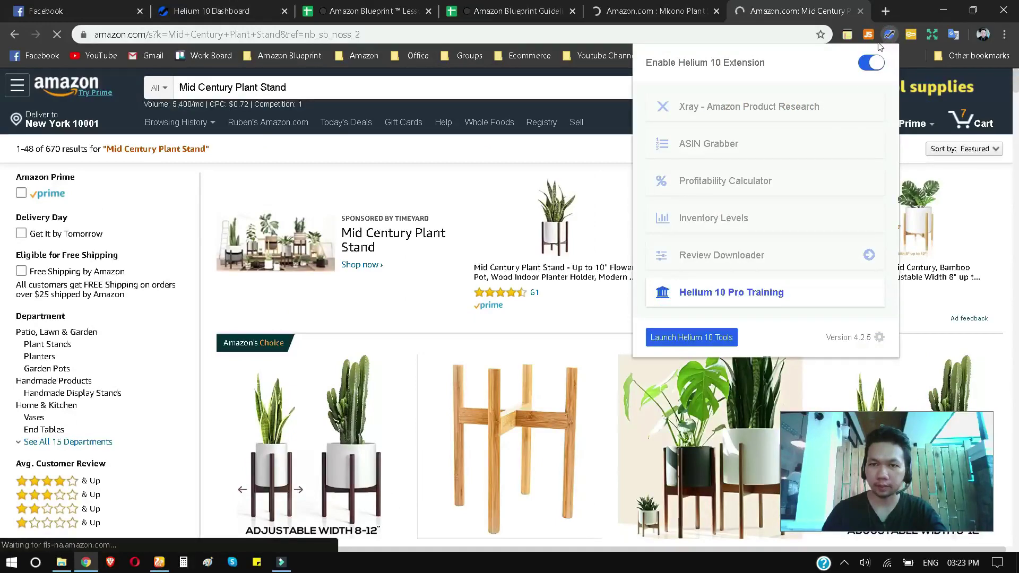
{"action": "left_click", "coordinate": [891, 36]}
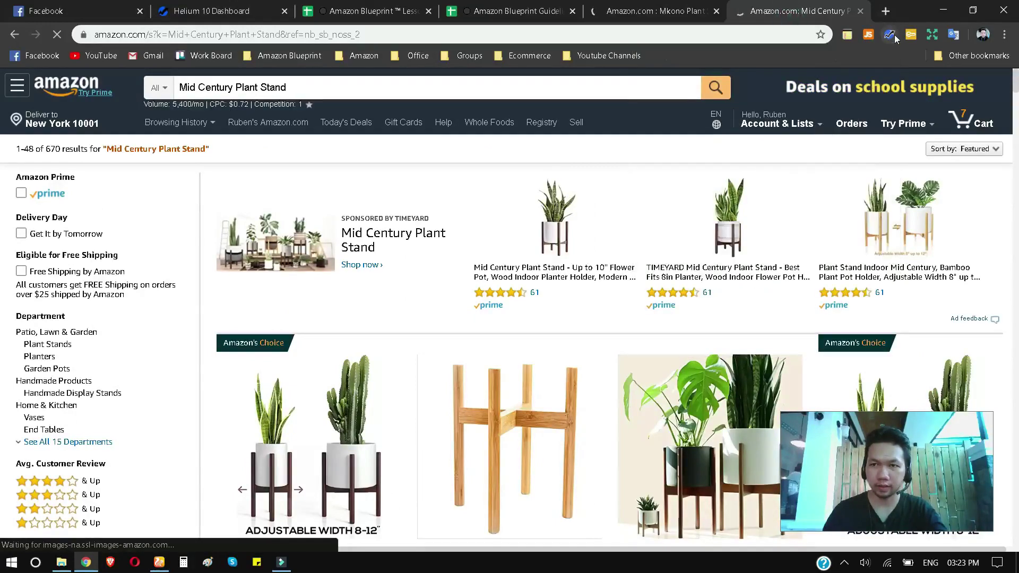
{"action": "left_click", "coordinate": [893, 37]}
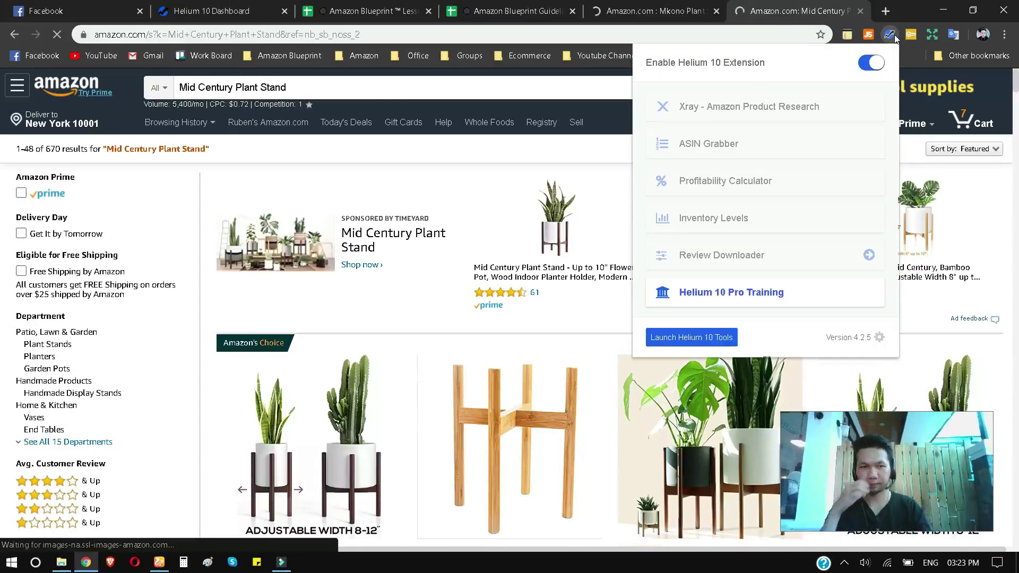
{"action": "left_click", "coordinate": [760, 107]}
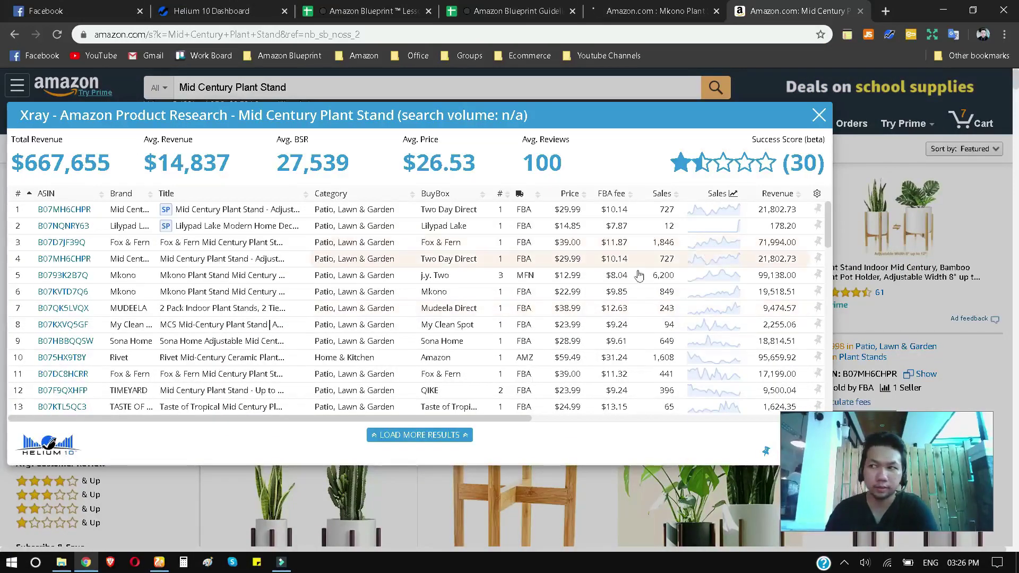
- Sort the Xray results by revenue from highest to lowest and remove the sponsored Mid Century Plant Stand listing sold by Two Day Direct
{"action": "left_click", "coordinate": [775, 194]}
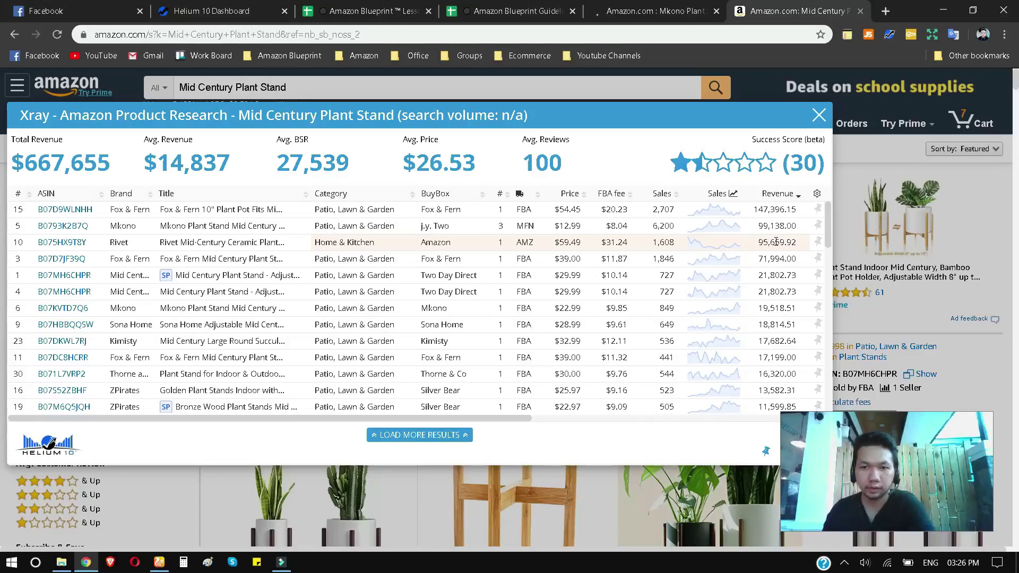
{"action": "mouse_move", "coordinate": [19, 282]}
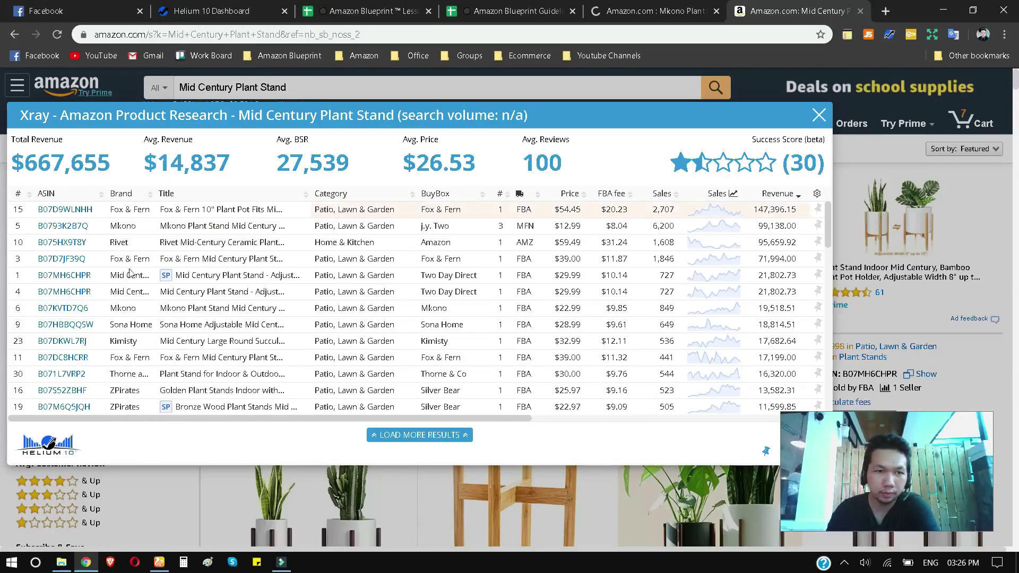
{"action": "left_click", "coordinate": [18, 275]}
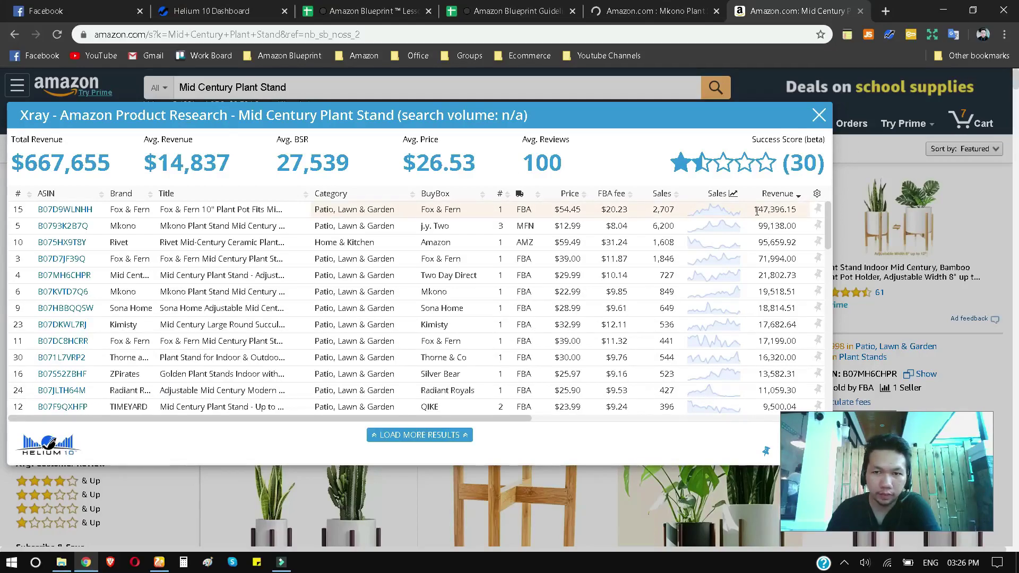
- Open the Fox & Fern 10" Plant Pot listing in a new tab and review its product details
{"action": "mouse_move", "coordinate": [79, 212]}
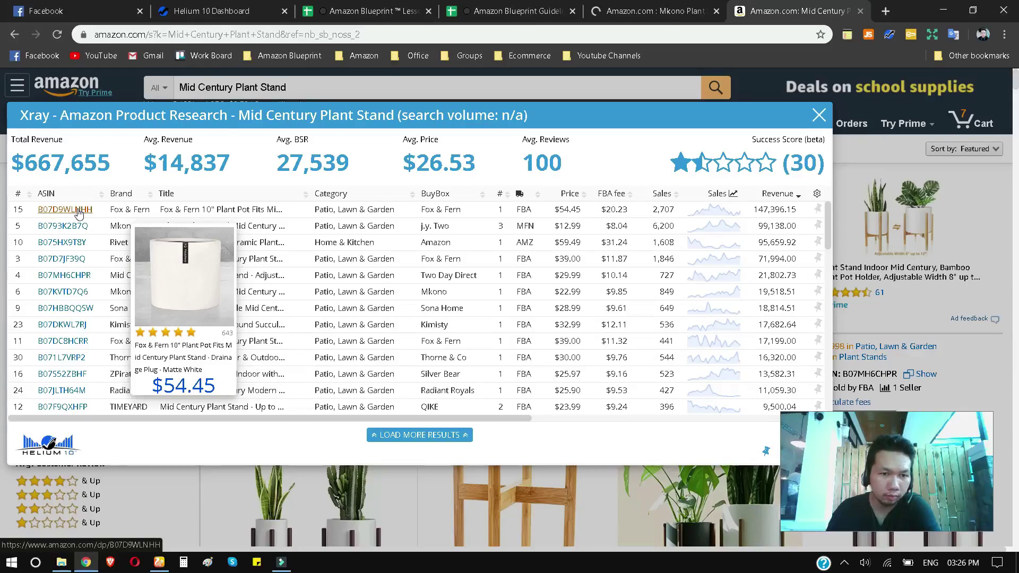
{"action": "right_click", "coordinate": [78, 212]}
{"action": "left_click", "coordinate": [101, 218]}
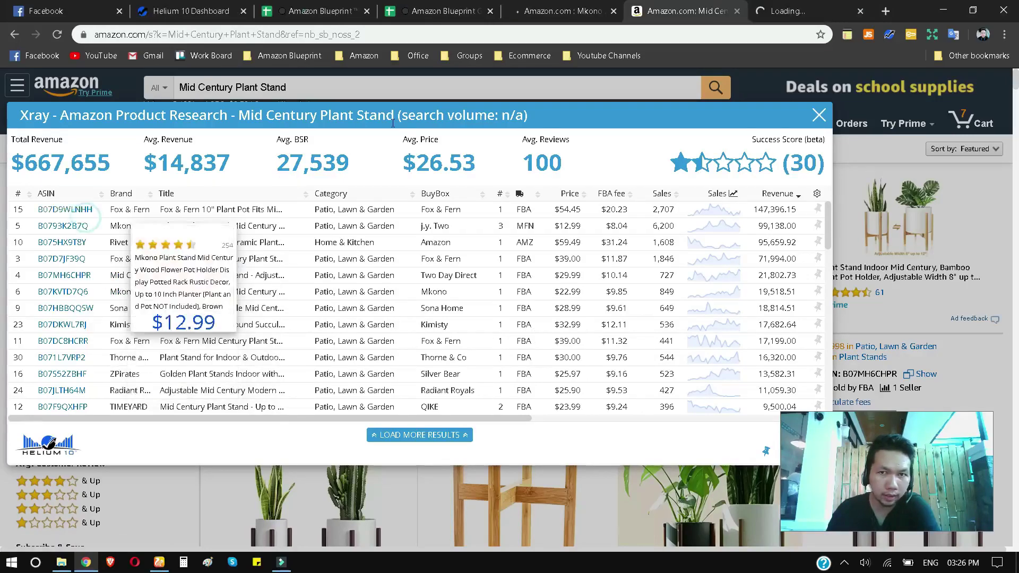
{"action": "left_click", "coordinate": [794, 6]}
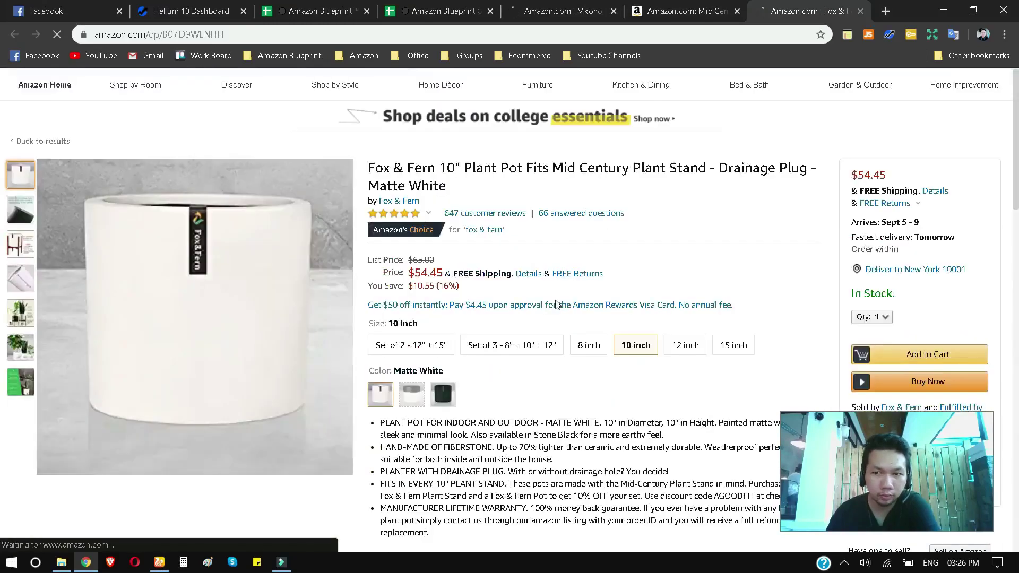
{"action": "scroll", "coordinate": [526, 309], "scroll_direction": "down", "scroll_amount": 3}
{"action": "scroll", "coordinate": [527, 309], "scroll_direction": "up", "scroll_amount": 3}
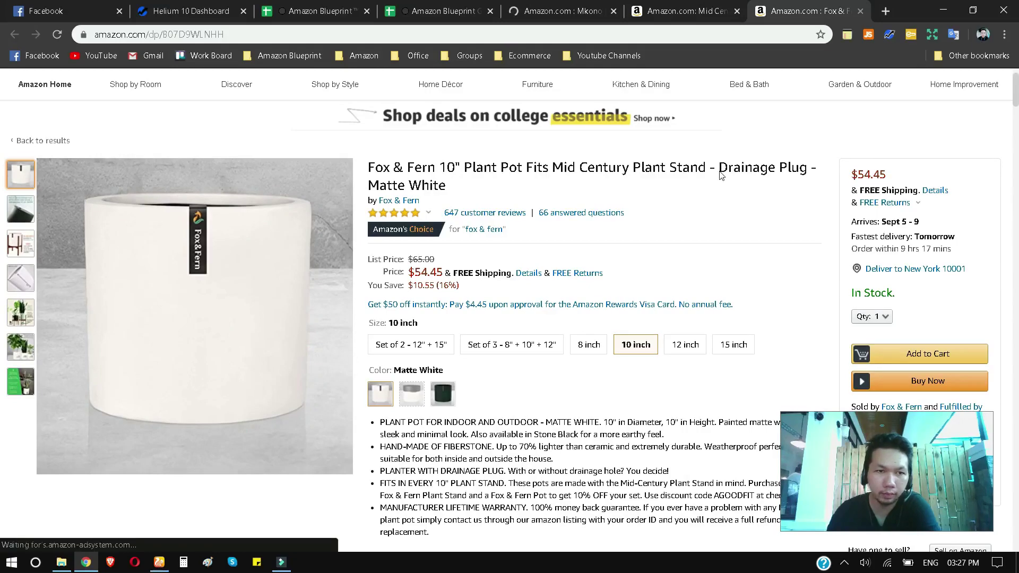
- Remove the Fox & Fern 10" Plant Pot from the Xray results and close its product page
{"action": "left_click", "coordinate": [683, 13]}
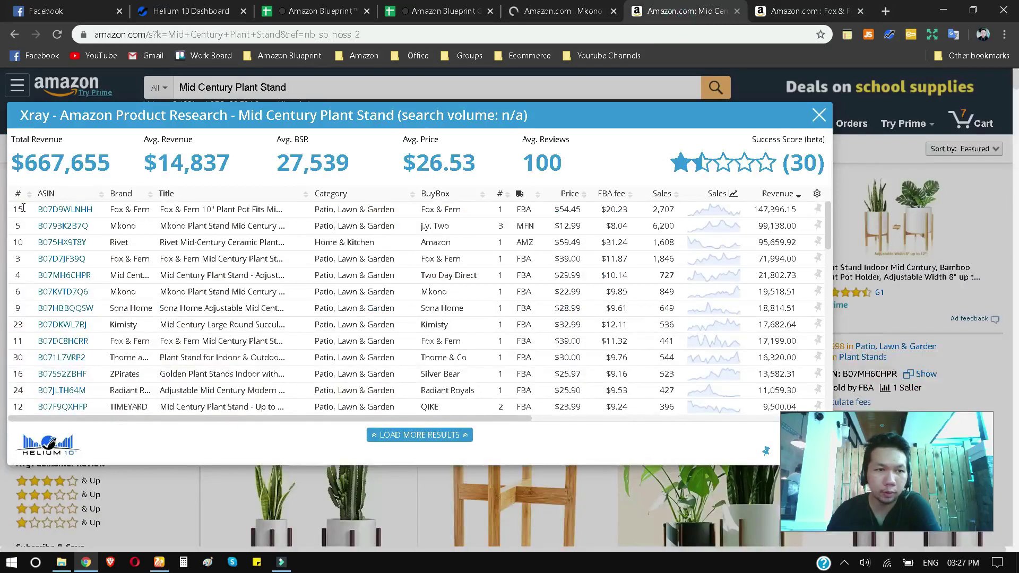
{"action": "mouse_move", "coordinate": [22, 213]}
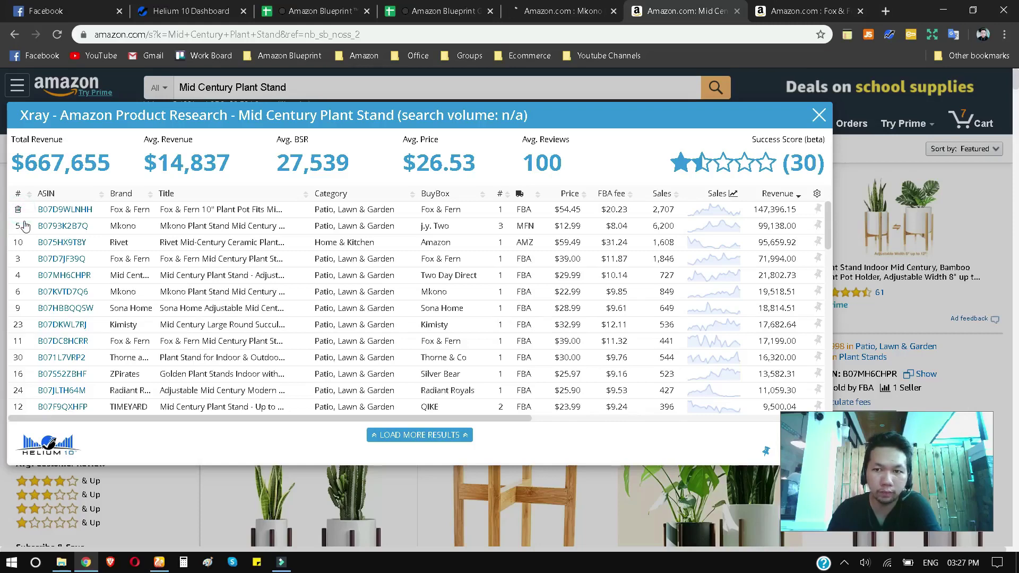
{"action": "left_click", "coordinate": [18, 209]}
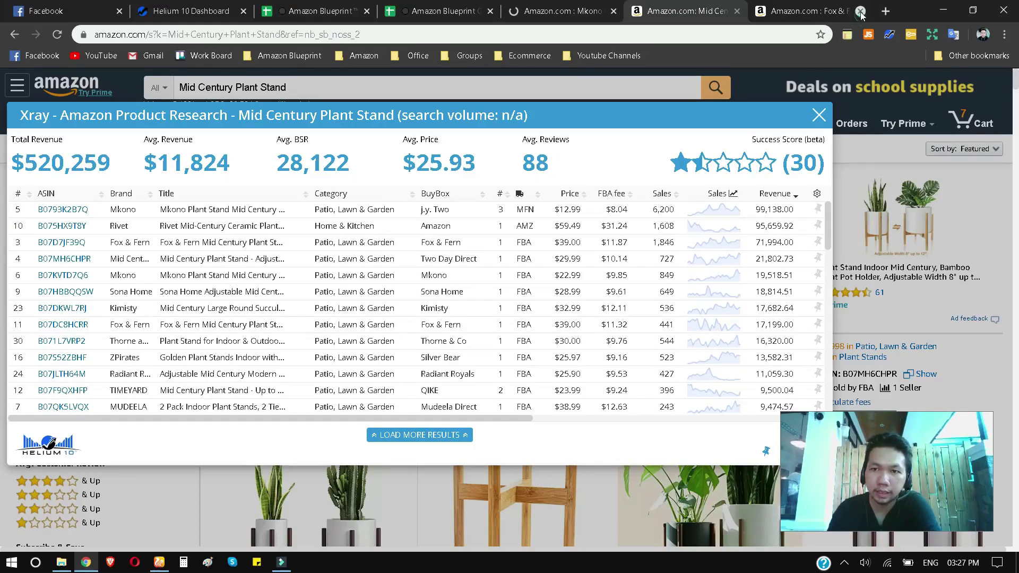
{"action": "left_click", "coordinate": [860, 11]}
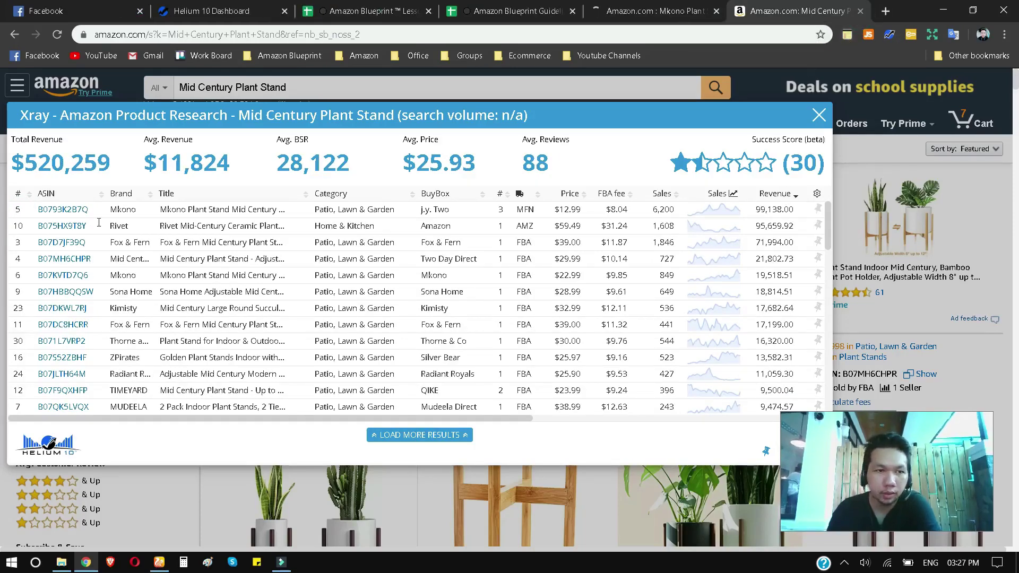
- Examine how revenue is distributed across the plant stand sellers in the Xray results, and check the top Mkono listing's fulfillment type
{"action": "mouse_move", "coordinate": [68, 217]}
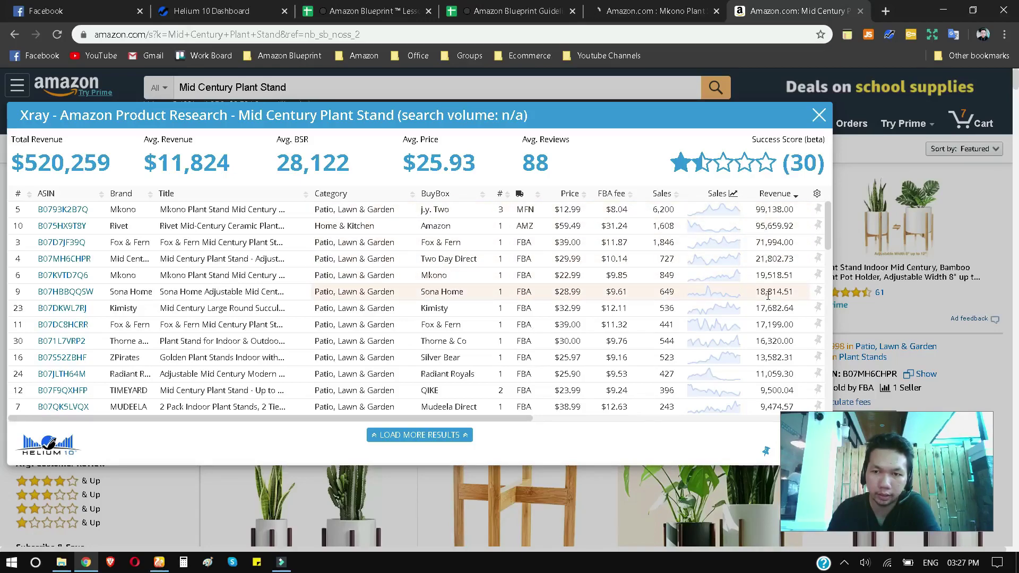
{"action": "left_click_drag", "start_coordinate": [827, 253], "coordinate": [831, 385]}
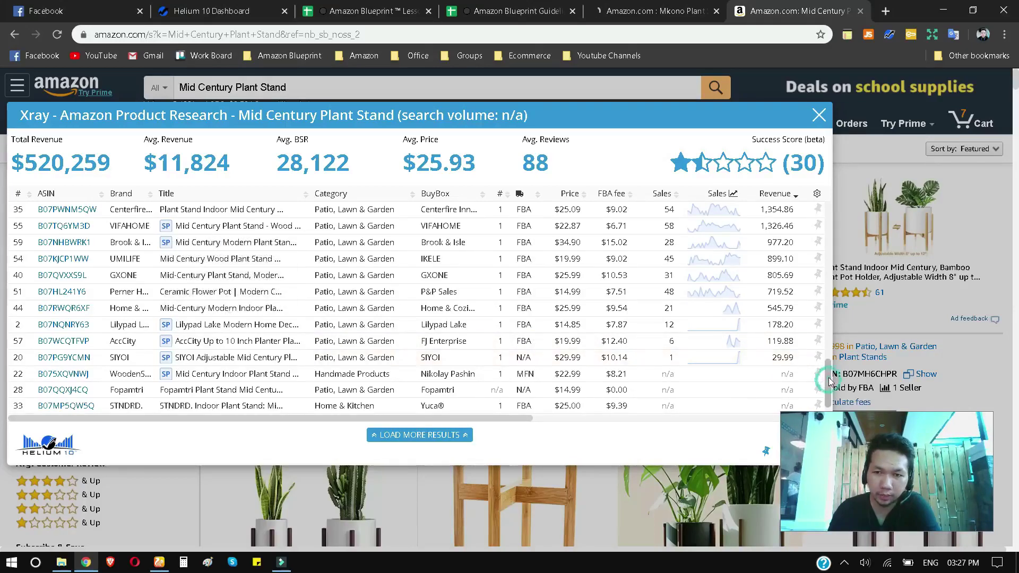
{"action": "left_click_drag", "start_coordinate": [829, 371], "coordinate": [828, 298]}
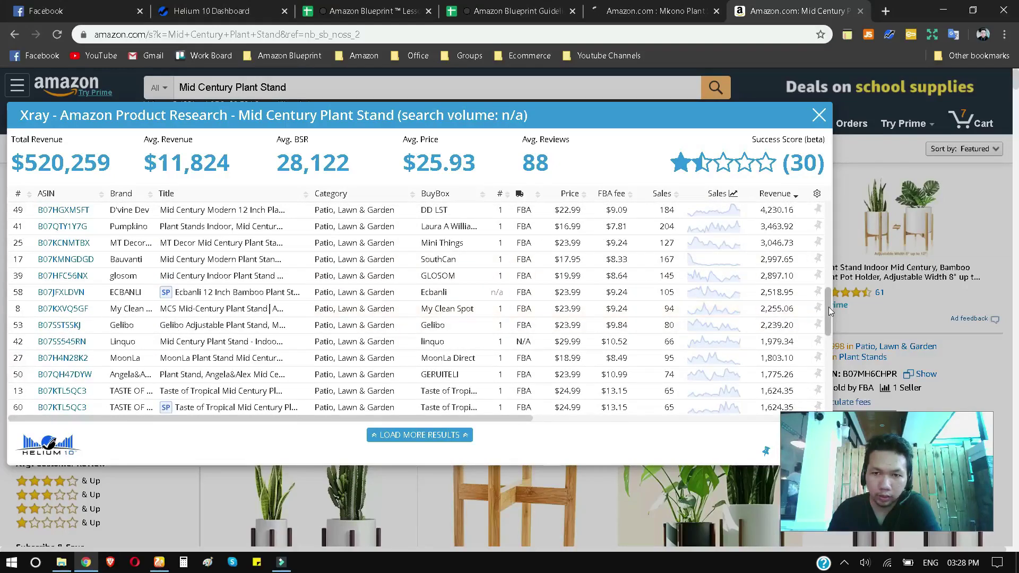
{"action": "left_click_drag", "start_coordinate": [829, 297], "coordinate": [829, 211]}
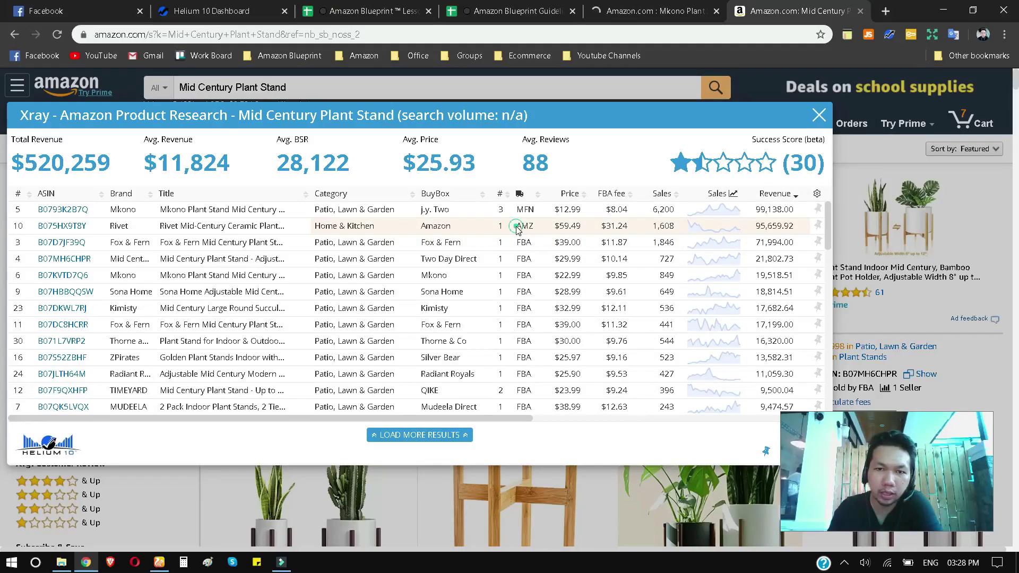
{"action": "left_click_drag", "start_coordinate": [517, 228], "coordinate": [534, 210]}
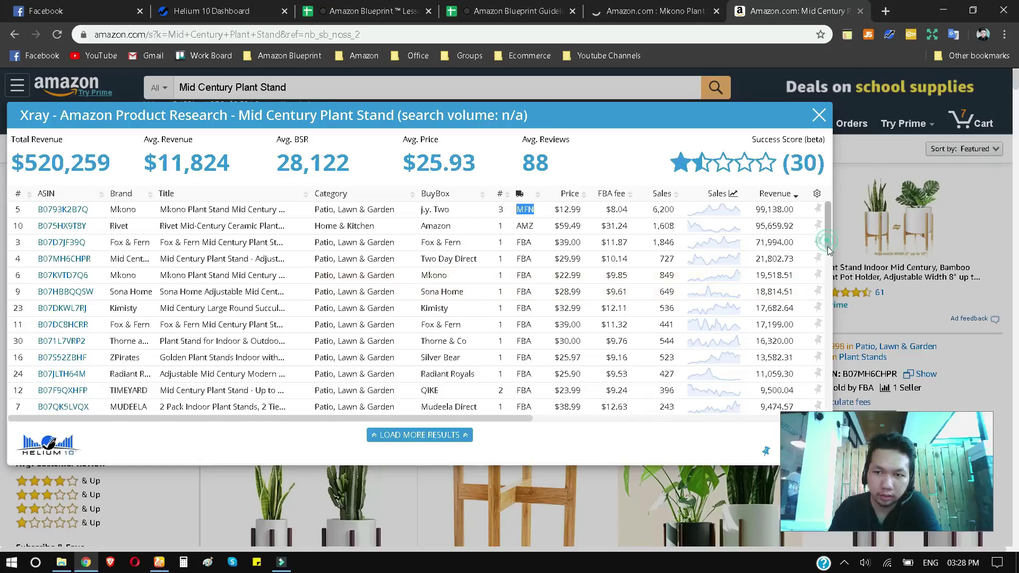
{"action": "left_click_drag", "start_coordinate": [828, 245], "coordinate": [831, 267]}
{"action": "scroll", "coordinate": [831, 267], "scroll_direction": "up", "scroll_amount": 3}
{"action": "scroll", "coordinate": [828, 243], "scroll_direction": "down", "scroll_amount": 2}
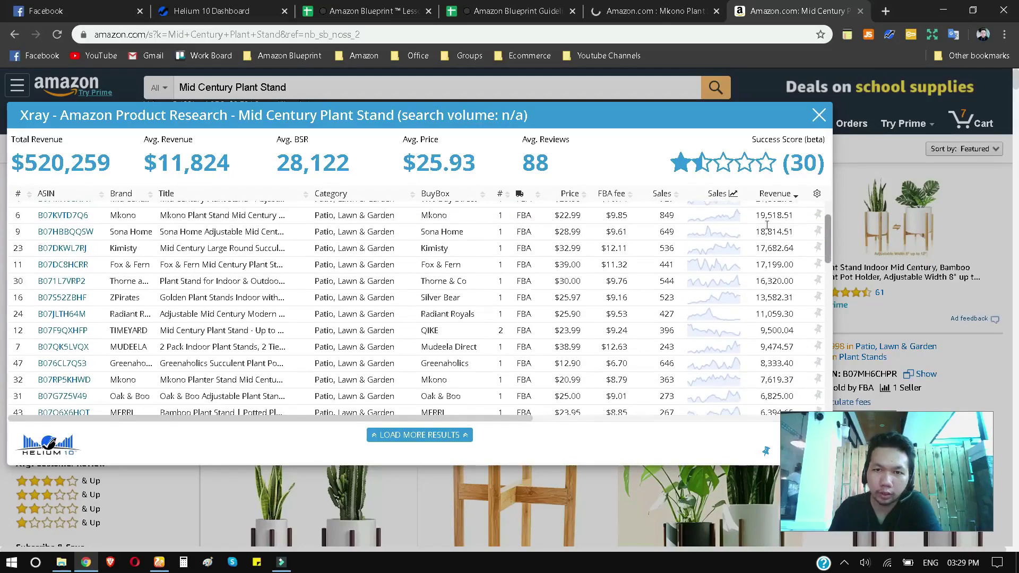
- Examine the review counts, weights, dimensions and size tiers of the plant stand listings in the Xray results
{"action": "scroll", "coordinate": [796, 233], "scroll_direction": "down", "scroll_amount": 1}
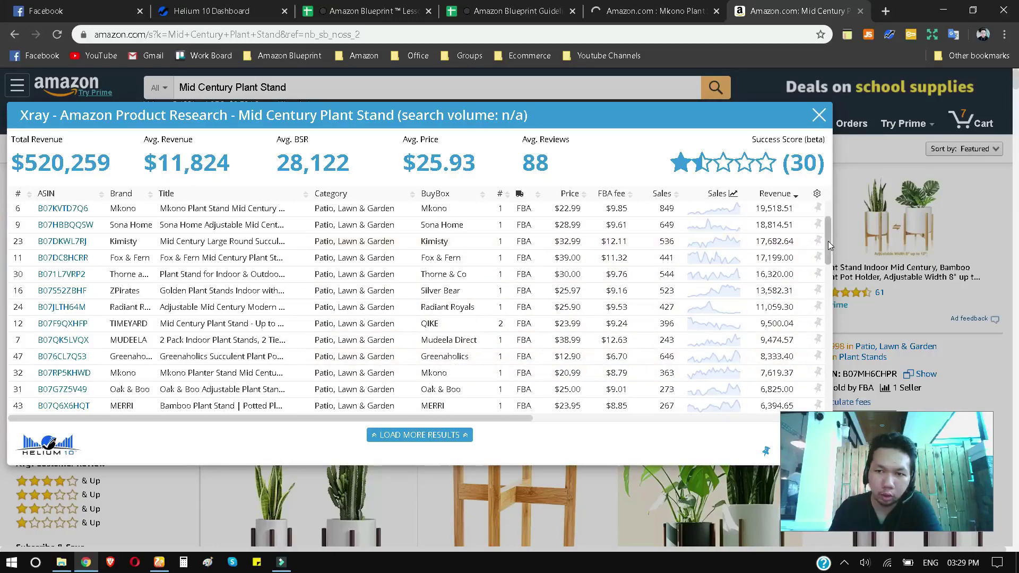
{"action": "scroll", "coordinate": [829, 242], "scroll_direction": "down", "scroll_amount": 1}
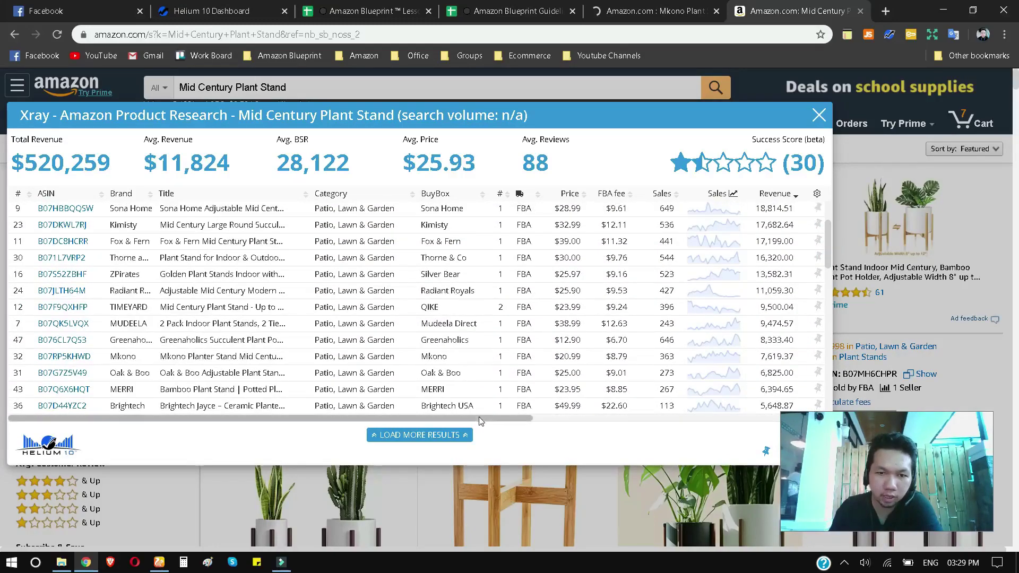
{"action": "left_click_drag", "start_coordinate": [478, 416], "coordinate": [761, 413]}
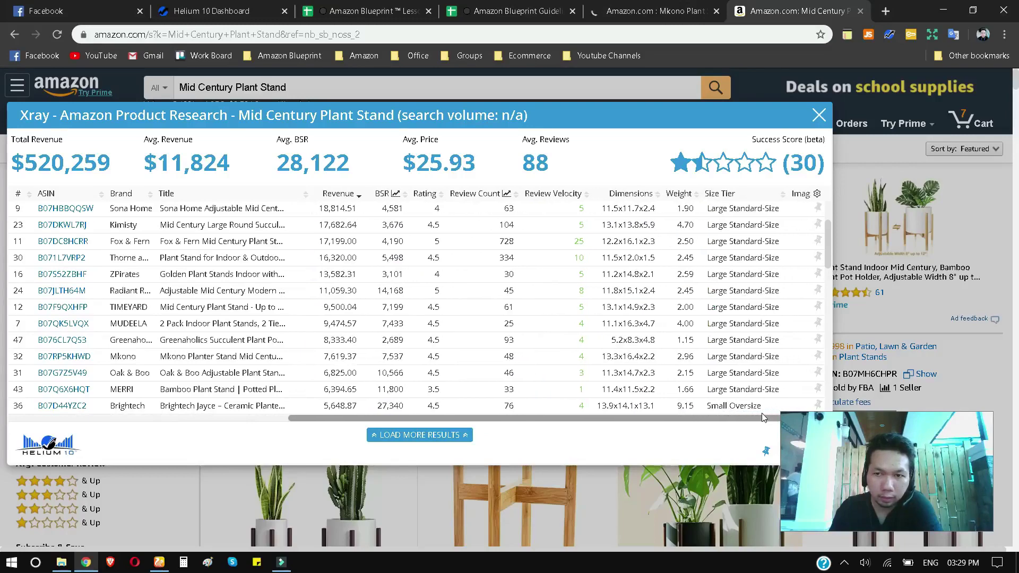
{"action": "scroll", "coordinate": [726, 366], "scroll_direction": "up", "scroll_amount": 2}
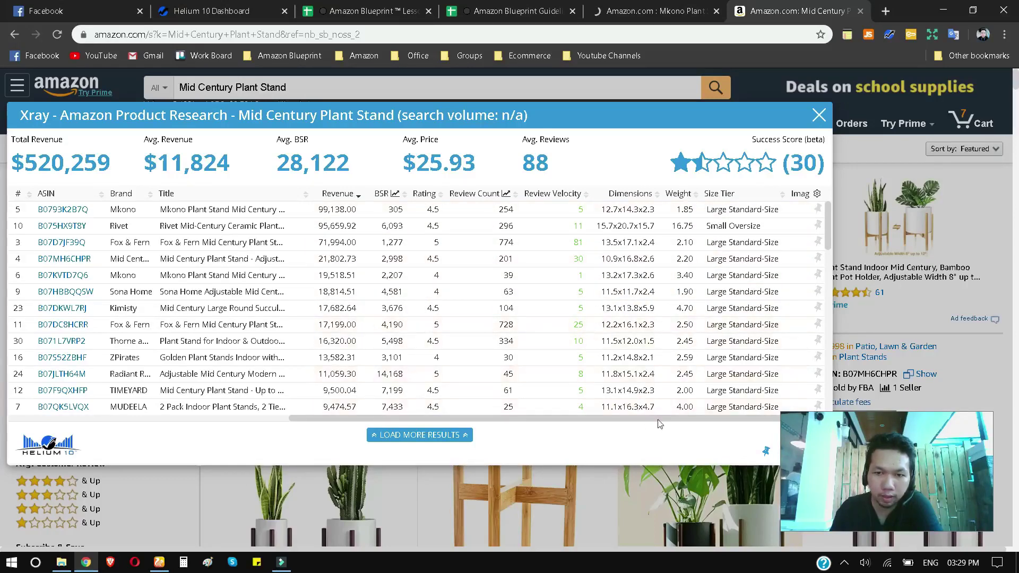
{"action": "left_click_drag", "start_coordinate": [658, 419], "coordinate": [595, 422]}
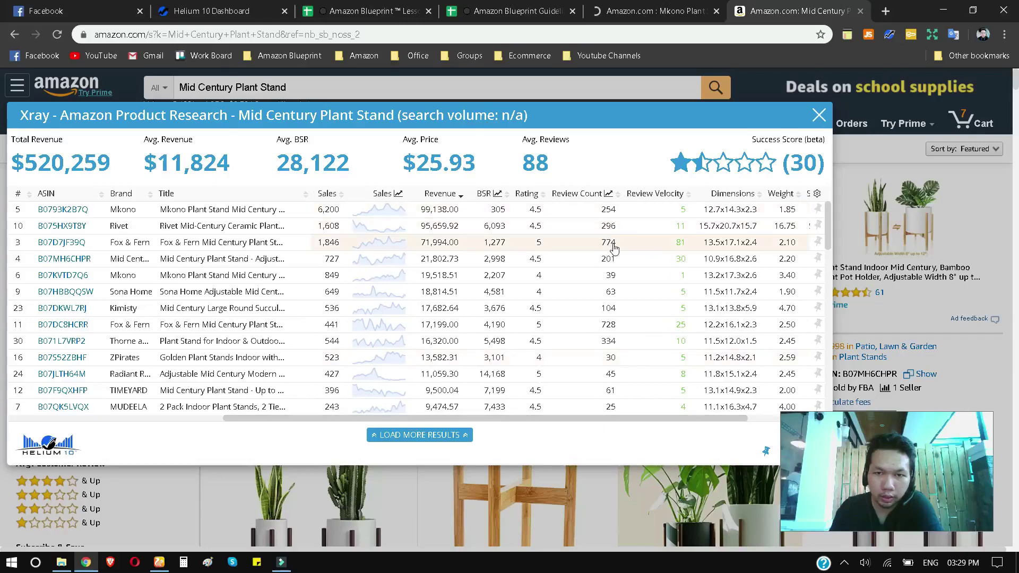
{"action": "scroll", "coordinate": [617, 339], "scroll_direction": "down", "scroll_amount": 1}
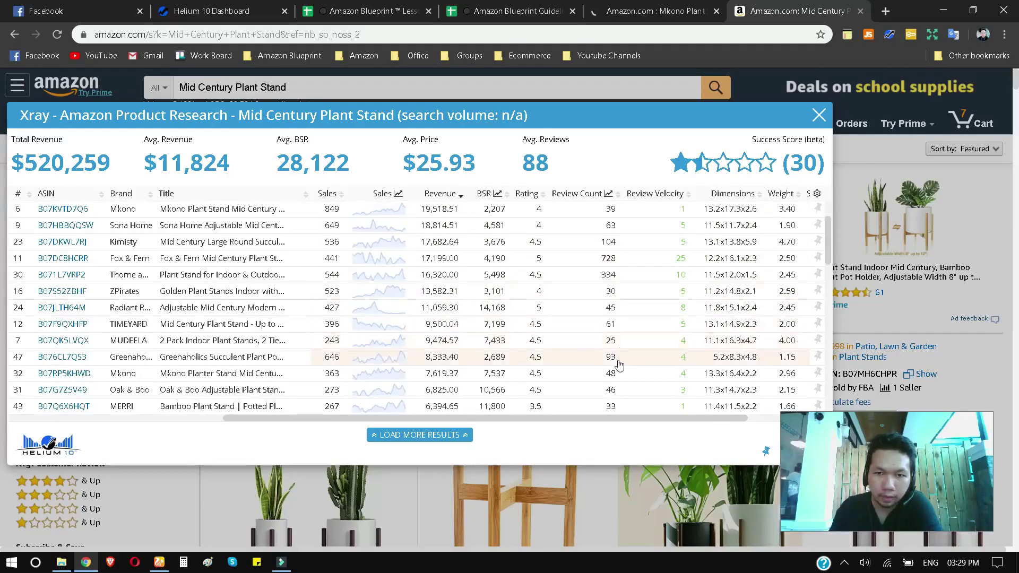
{"action": "scroll", "coordinate": [619, 365], "scroll_direction": "down", "scroll_amount": 5}
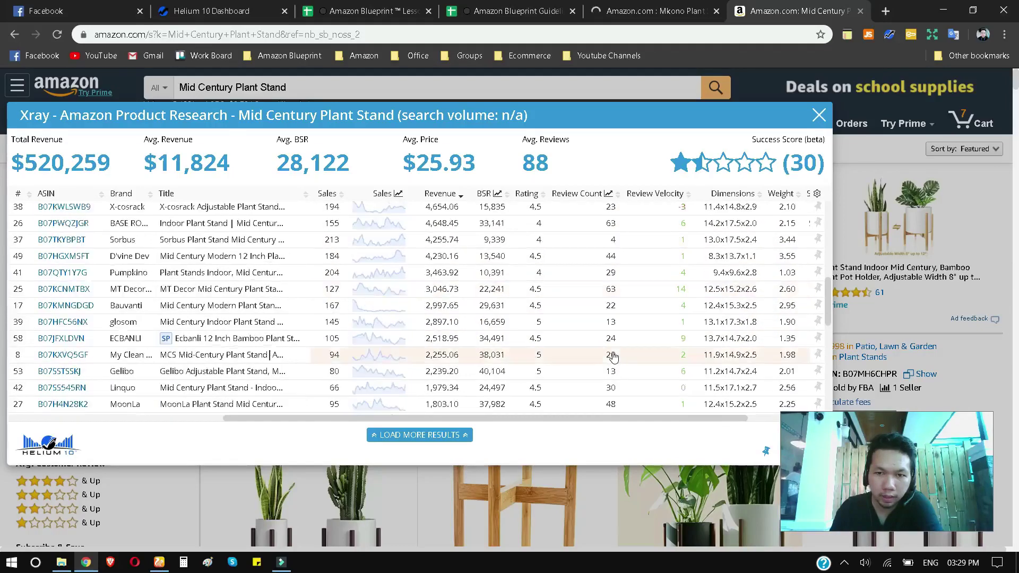
{"action": "scroll", "coordinate": [613, 357], "scroll_direction": "up", "scroll_amount": 7}
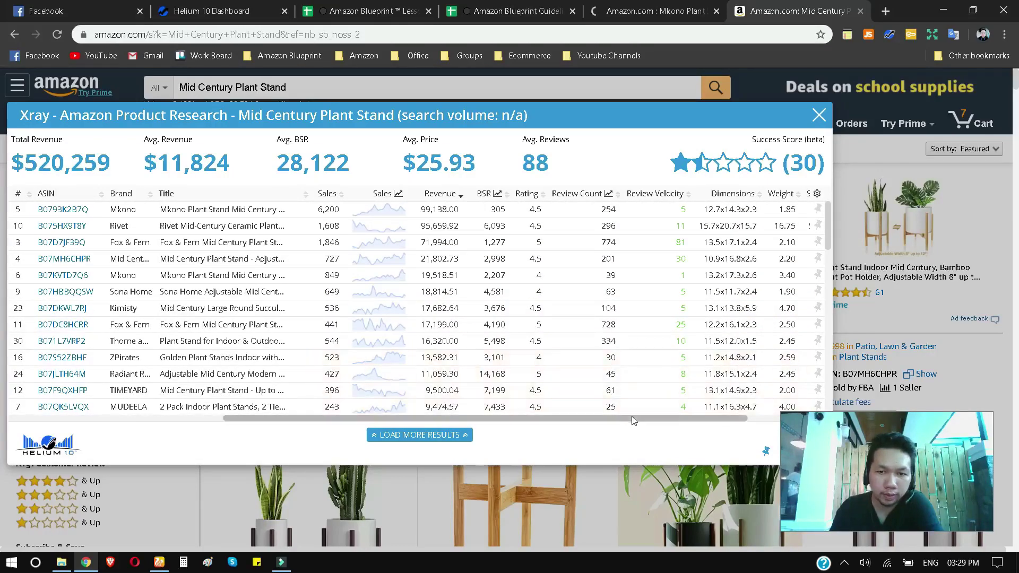
- Compare the monthly unit sales, prices and BSR of the plant stand sellers in the Xray results
{"action": "left_click_drag", "start_coordinate": [631, 416], "coordinate": [500, 430]}
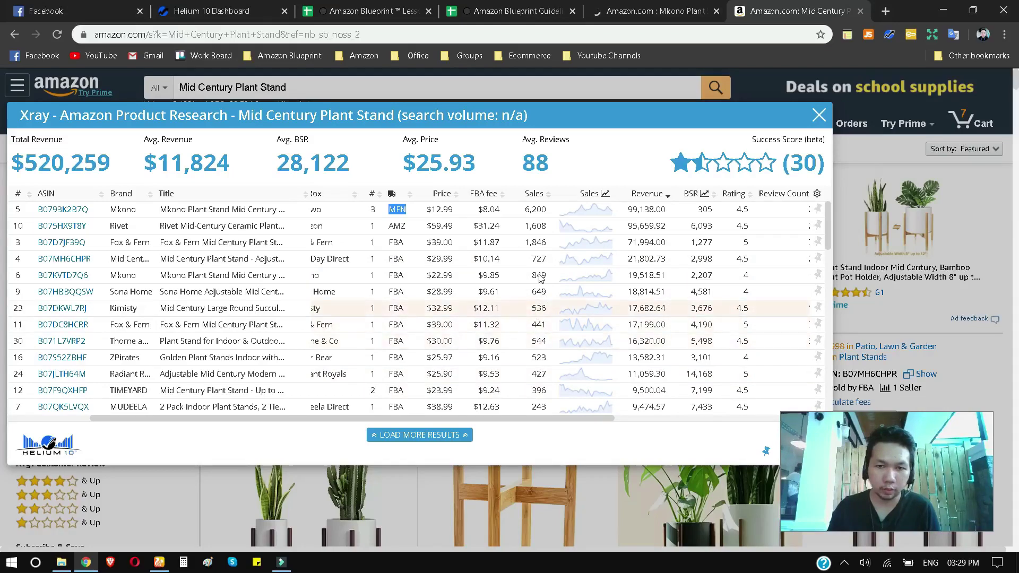
{"action": "scroll", "coordinate": [545, 358], "scroll_direction": "down", "scroll_amount": 10}
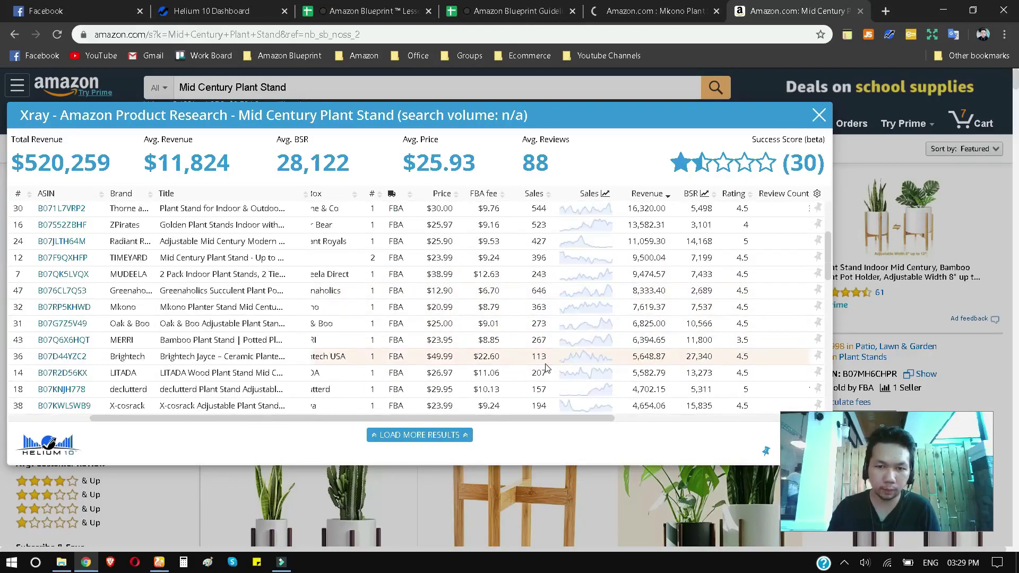
{"action": "scroll", "coordinate": [552, 364], "scroll_direction": "up", "scroll_amount": 10}
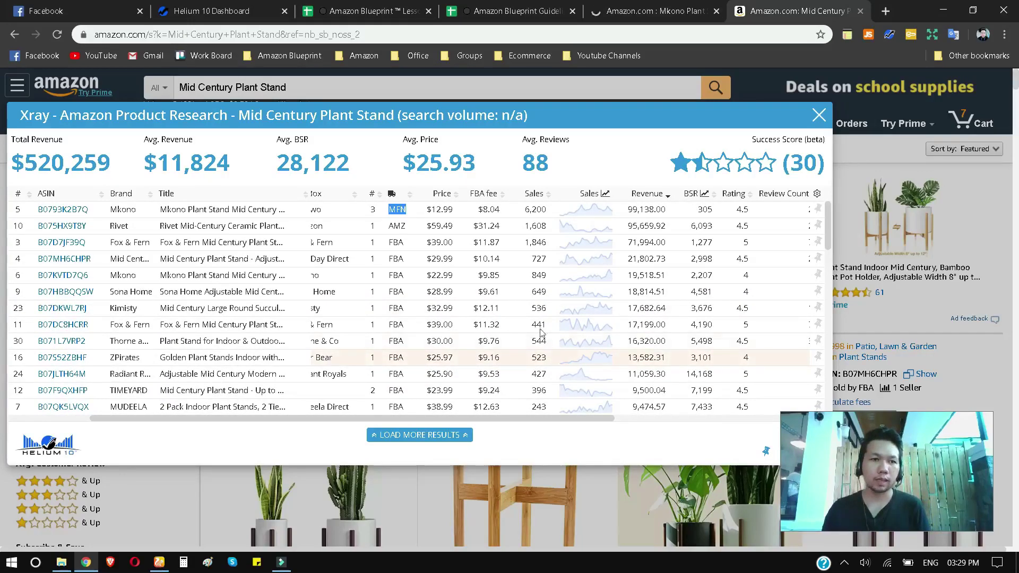
{"action": "left_click", "coordinate": [623, 156]}
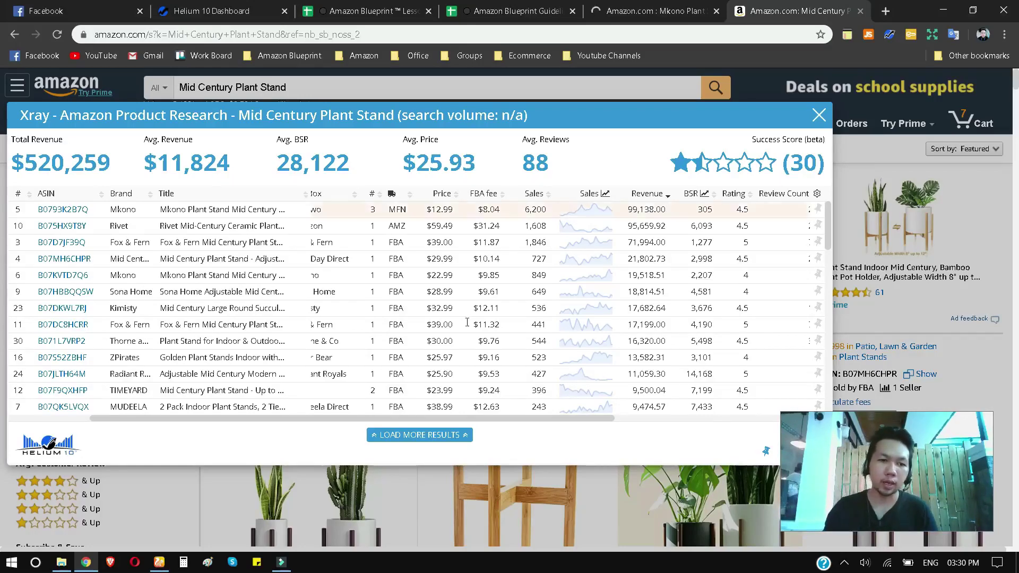
{"action": "scroll", "coordinate": [489, 420], "scroll_direction": "left", "scroll_amount": 5}
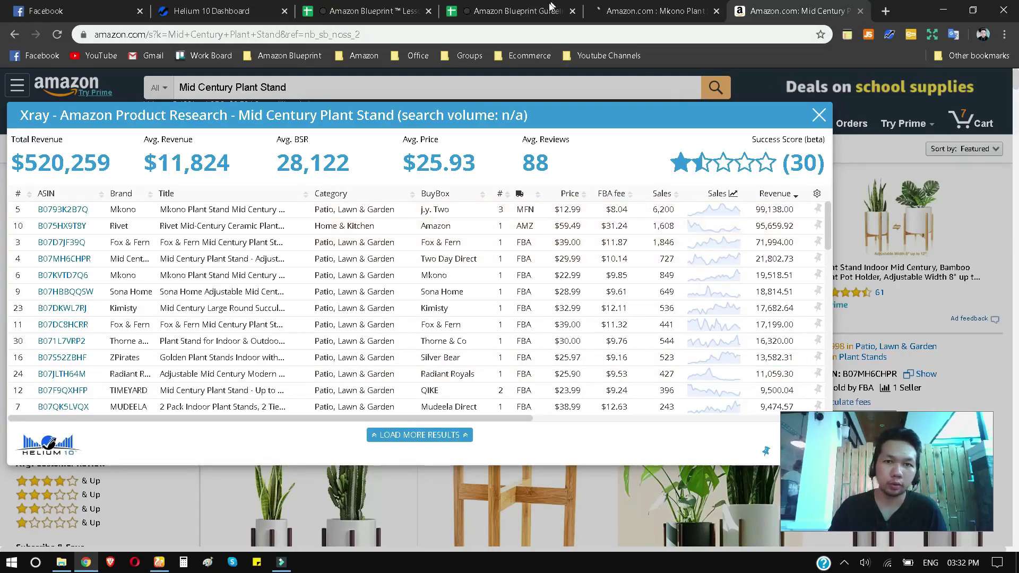
- Hide the Mid Century Plant Stand row in the Amazon Blueprint Guidelines sheet
{"action": "left_click", "coordinate": [514, 7]}
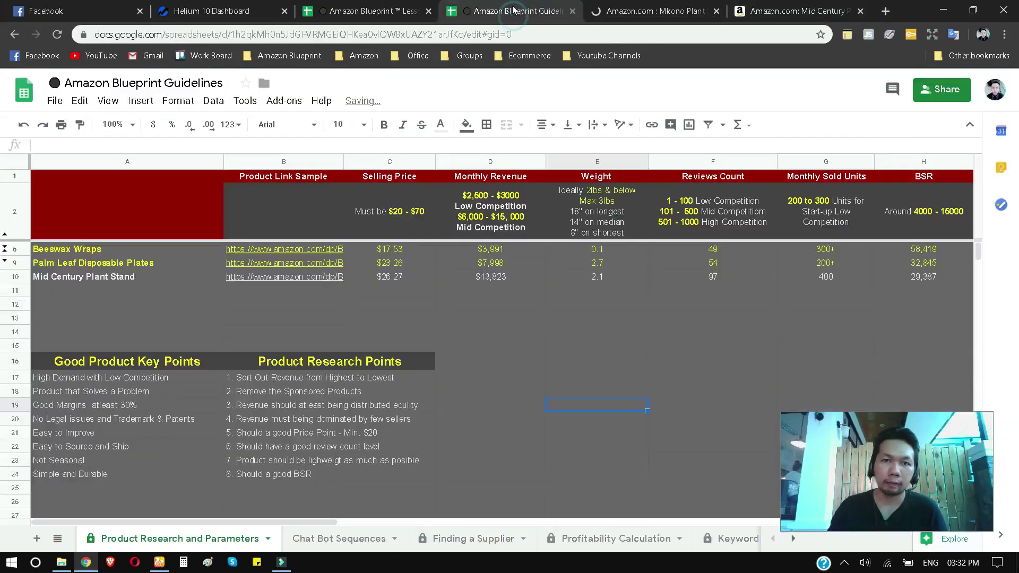
{"action": "left_click", "coordinate": [15, 276]}
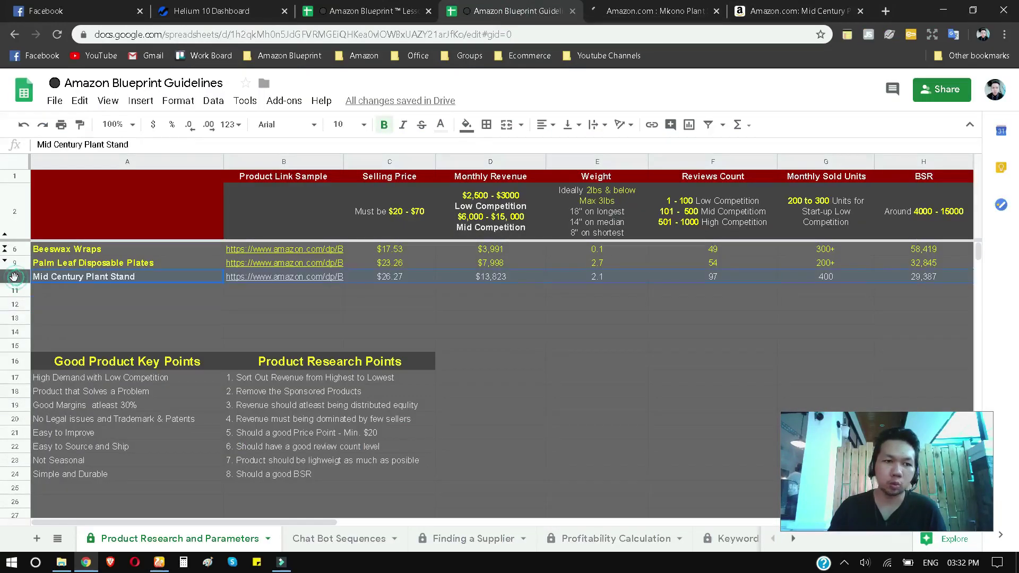
{"action": "right_click", "coordinate": [16, 276]}
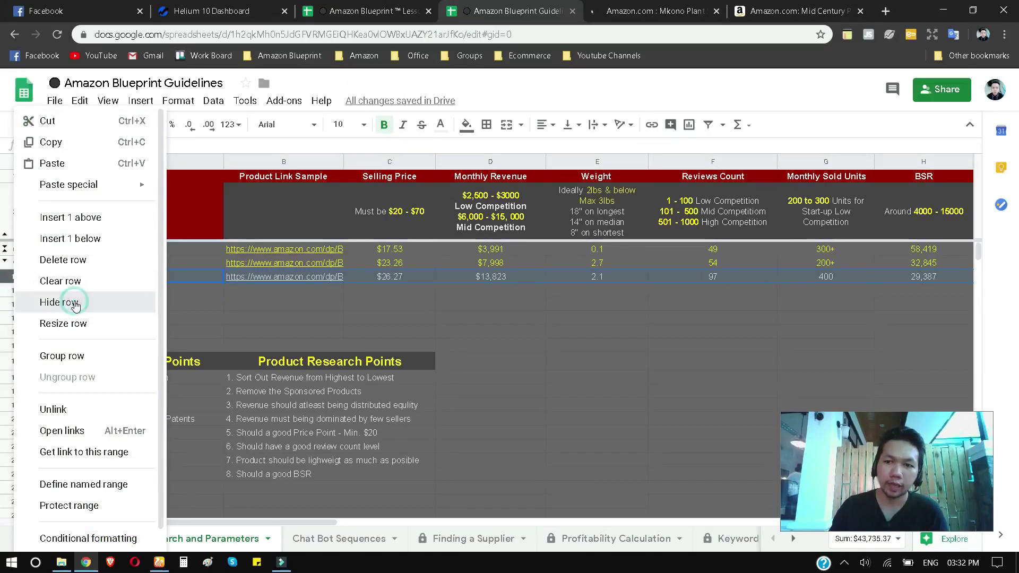
{"action": "left_click", "coordinate": [58, 302]}
{"action": "left_click", "coordinate": [376, 301]}
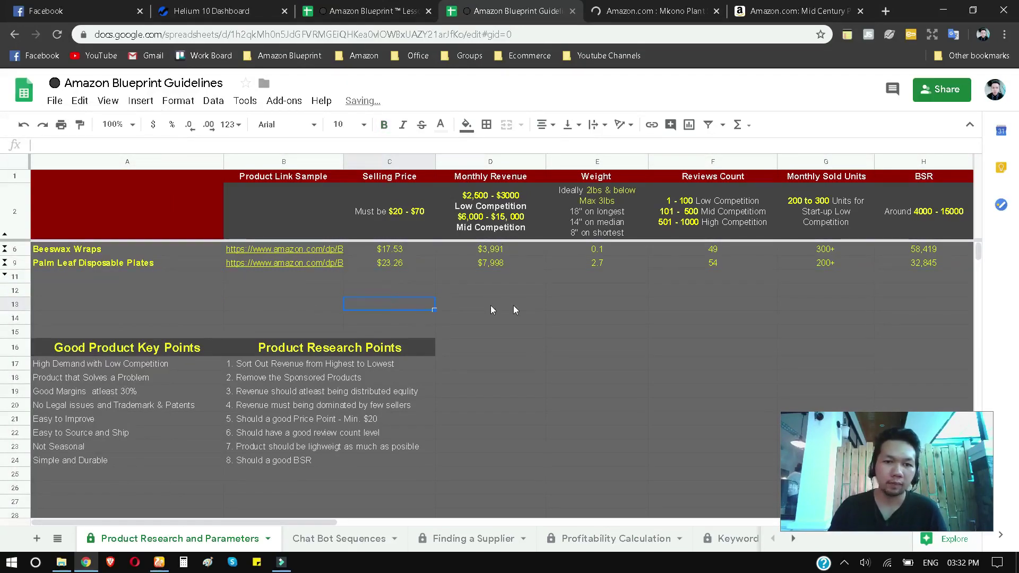
{"action": "left_click", "coordinate": [598, 316]}
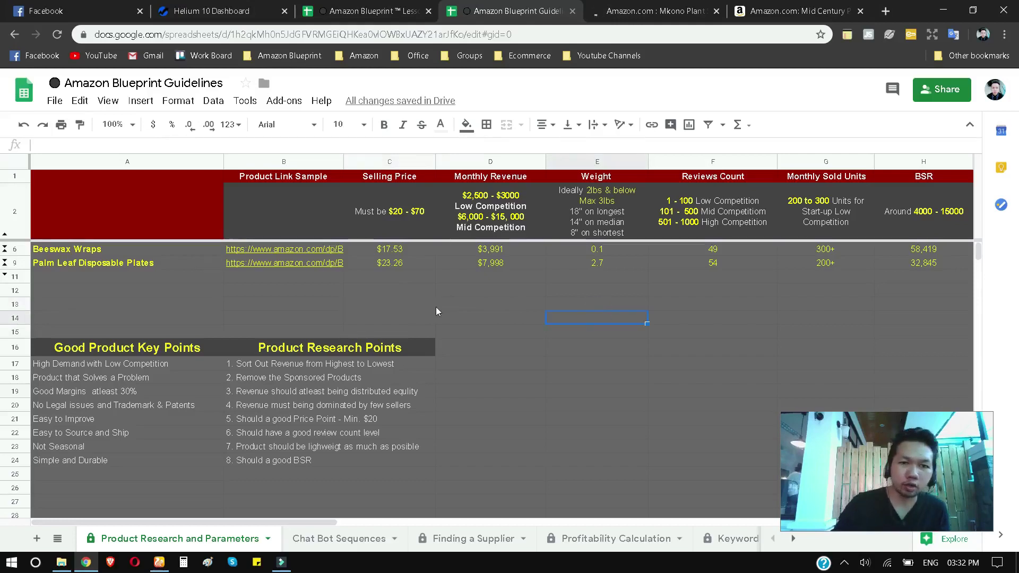
- Set the text color of the Beeswax Wraps and Palm Leaf Disposable Plates rows to light gray
{"action": "left_click", "coordinate": [18, 249]}
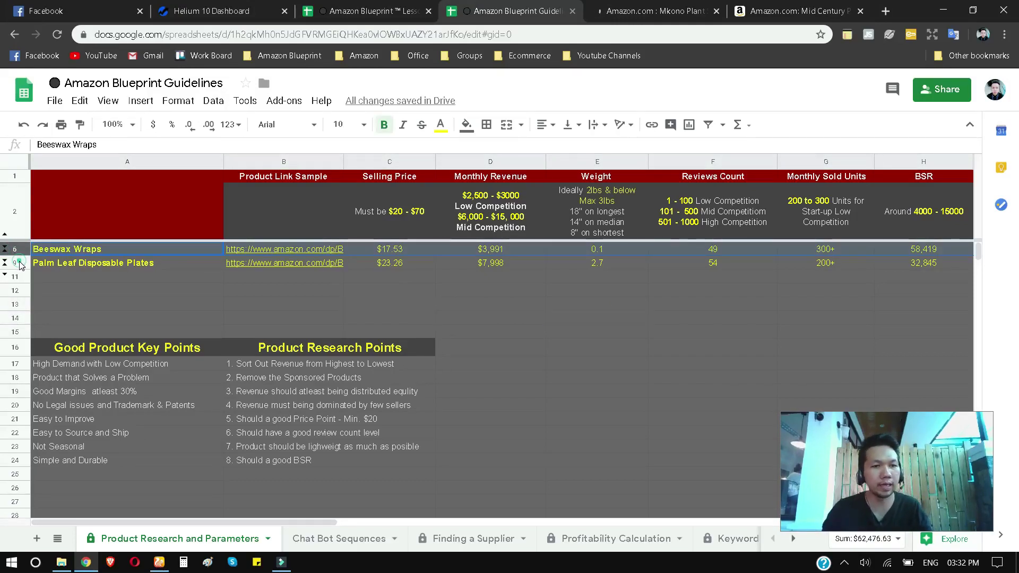
{"action": "left_click", "coordinate": [18, 261], "text": "ctrl"}
{"action": "left_click", "coordinate": [441, 124]}
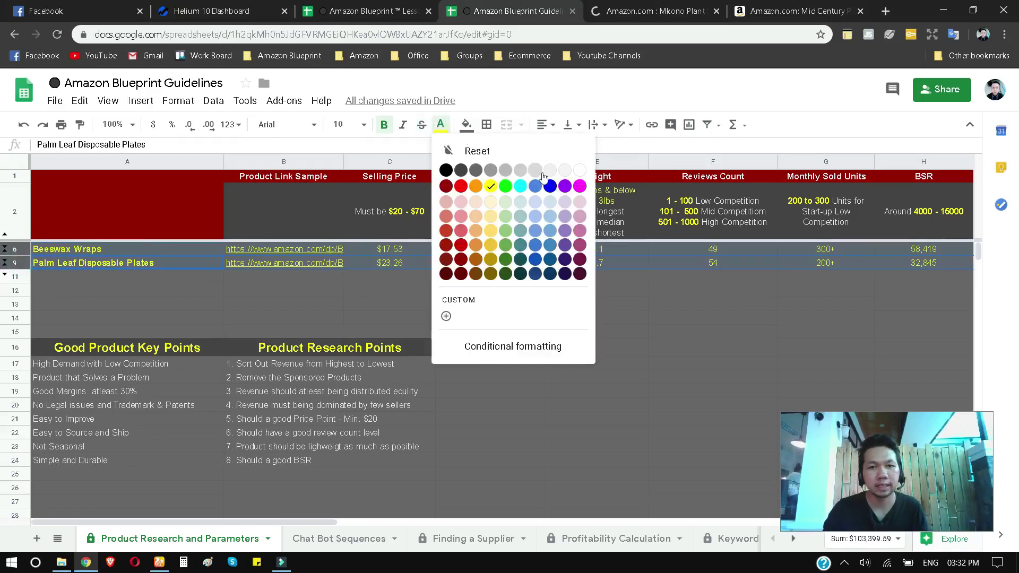
{"action": "left_click", "coordinate": [565, 170]}
{"action": "left_click", "coordinate": [603, 376]}
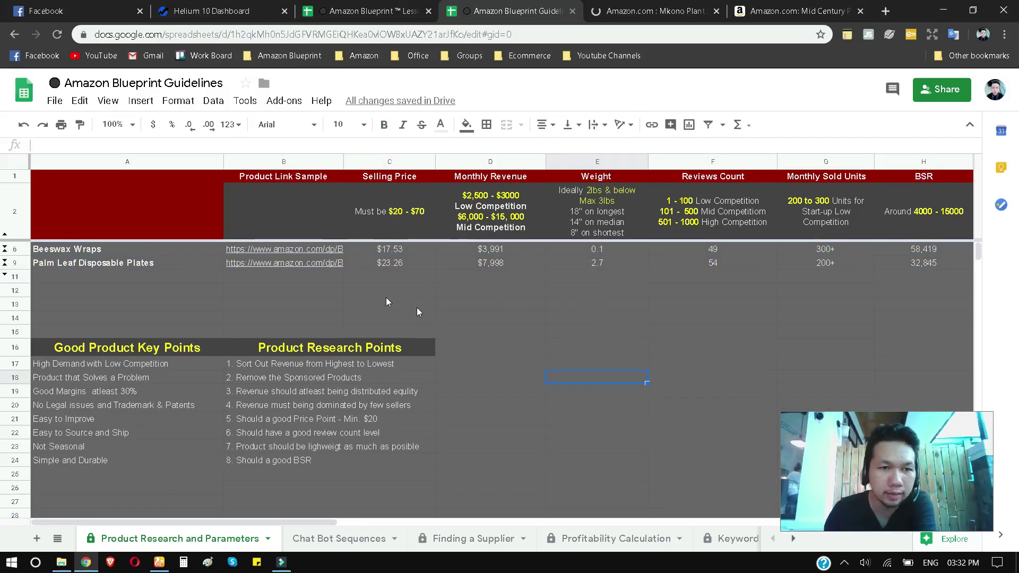
- Close the Mkono product page and check the selling price, monthly revenue and weight of Beeswax Wraps in the guidelines sheet
{"action": "left_click", "coordinate": [685, 8]}
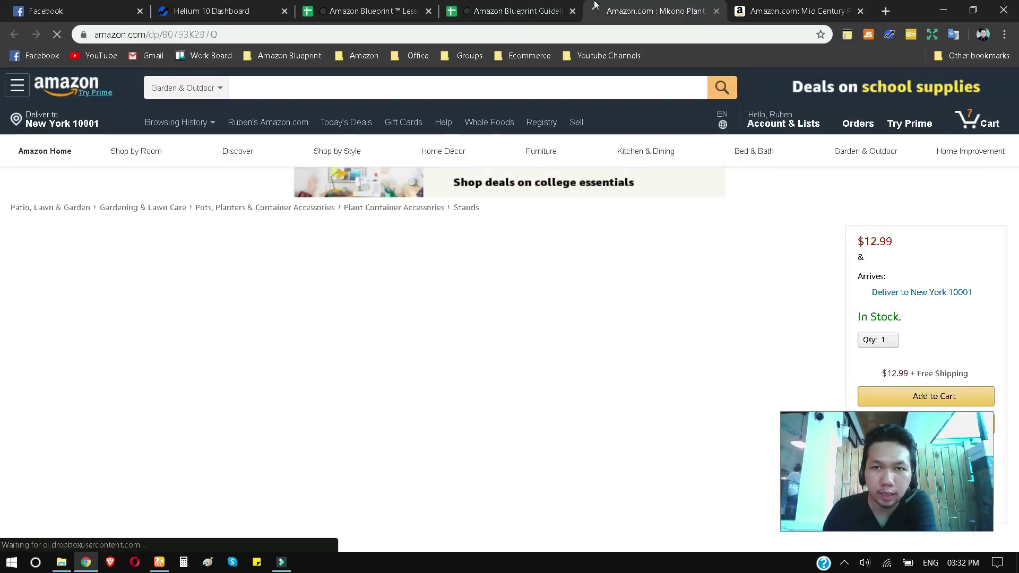
{"action": "left_click", "coordinate": [536, 6]}
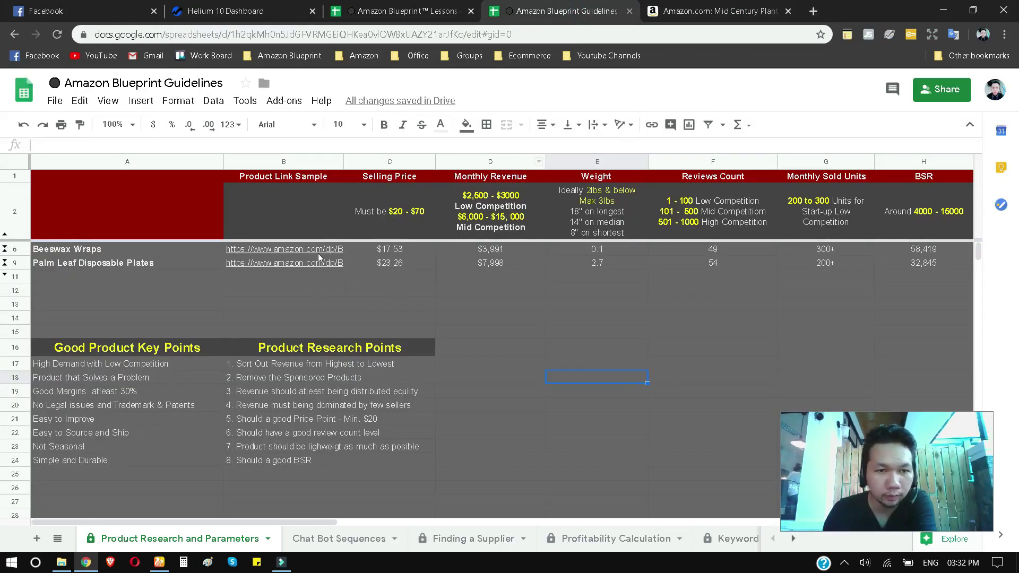
{"action": "mouse_move", "coordinate": [304, 252]}
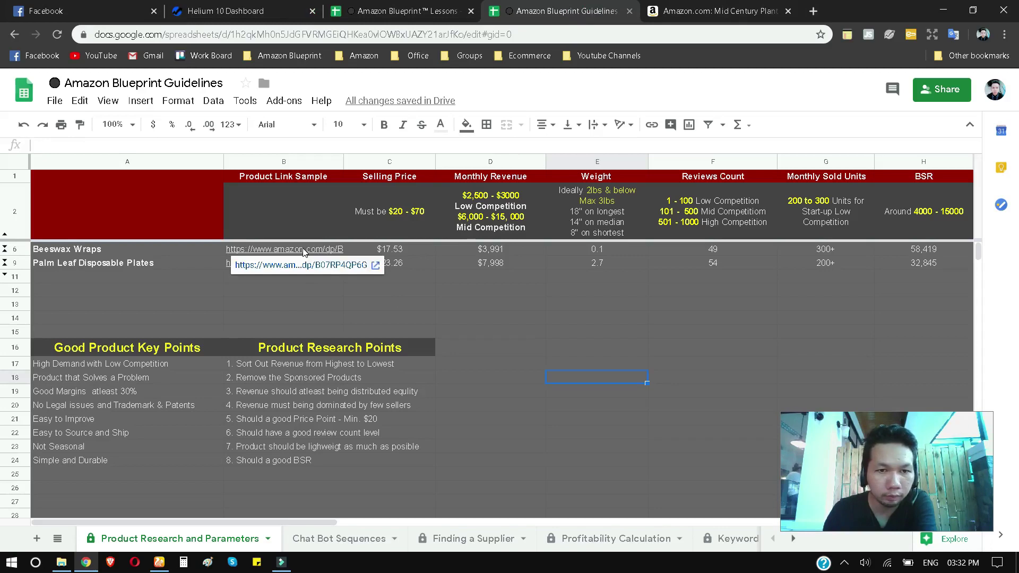
{"action": "left_click", "coordinate": [403, 253]}
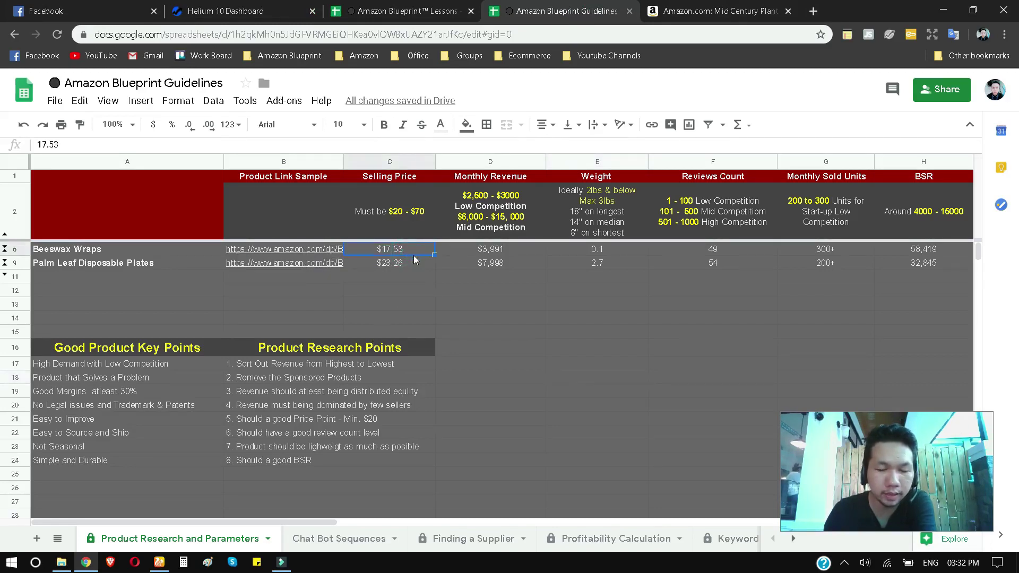
{"action": "left_click", "coordinate": [500, 254]}
{"action": "left_click", "coordinate": [614, 254]}
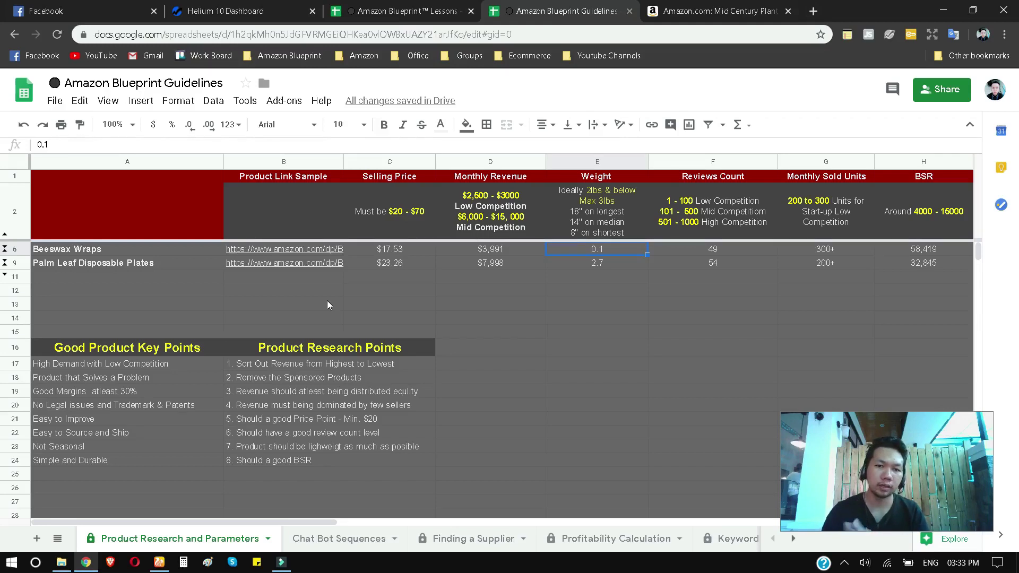
- Close the Xray results on Amazon and copy the product name Beeswax Wraps from the guidelines sheet
{"action": "left_click", "coordinate": [780, 7]}
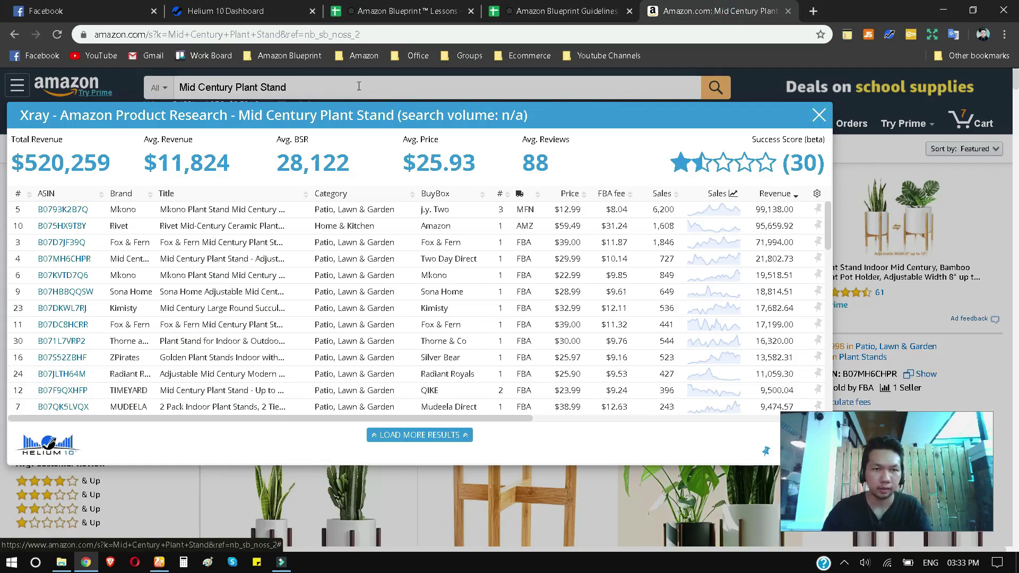
{"action": "key", "text": "Escape"}
{"action": "key", "text": "ctrl+shift+Tab"}
{"action": "left_click", "coordinate": [122, 248]}
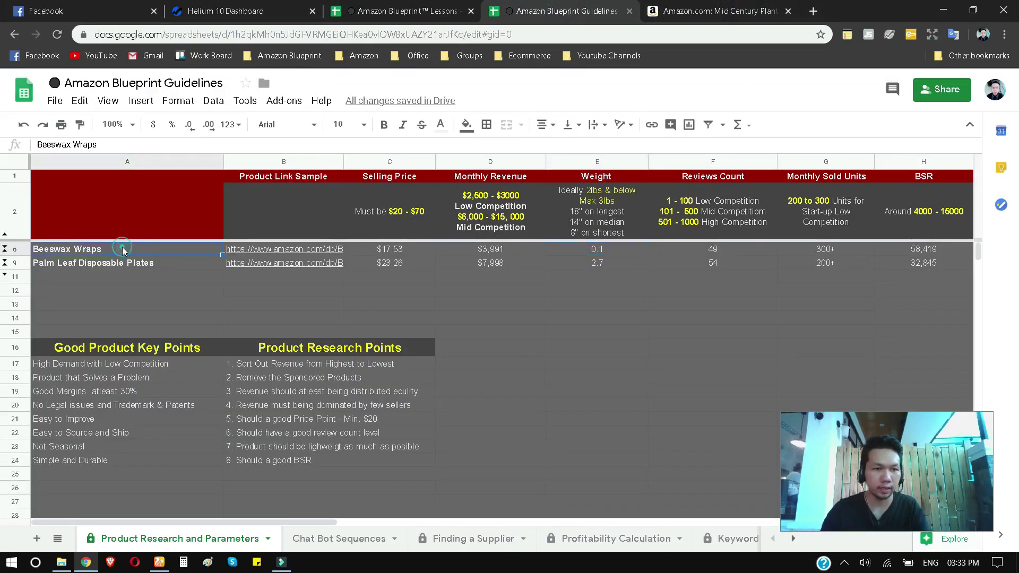
{"action": "double_click", "coordinate": [122, 248]}
{"action": "key", "text": "ctrl+c"}
- Search Amazon for Beeswax Wraps in place of the plant stand and open the Helium 10 extension on the results
{"action": "key", "text": "ctrl+Tab"}
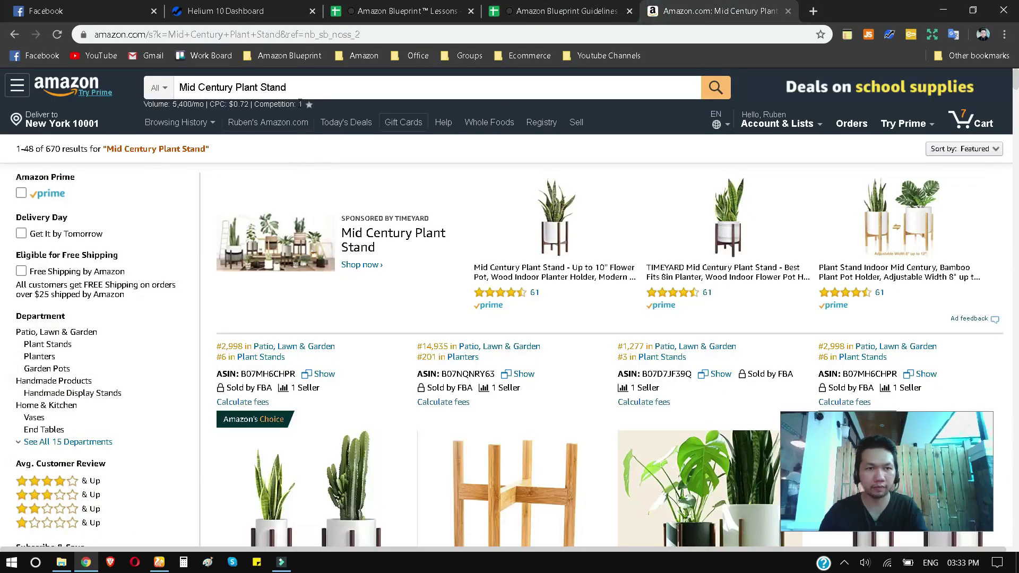
{"action": "triple_click", "coordinate": [312, 90]}
{"action": "key", "text": "BackSpace"}
{"action": "key", "text": "ctrl+v"}
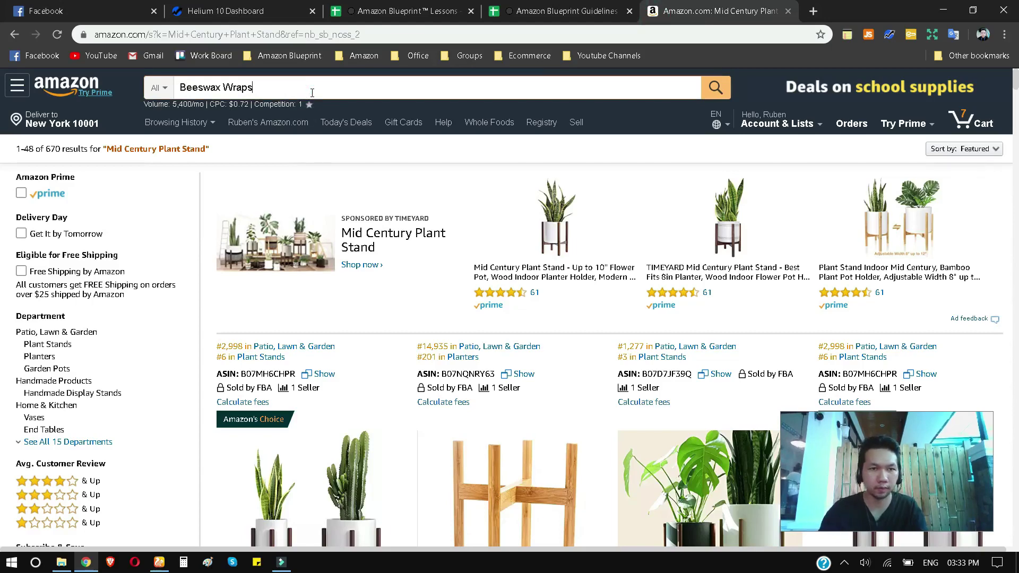
{"action": "left_click", "coordinate": [714, 88]}
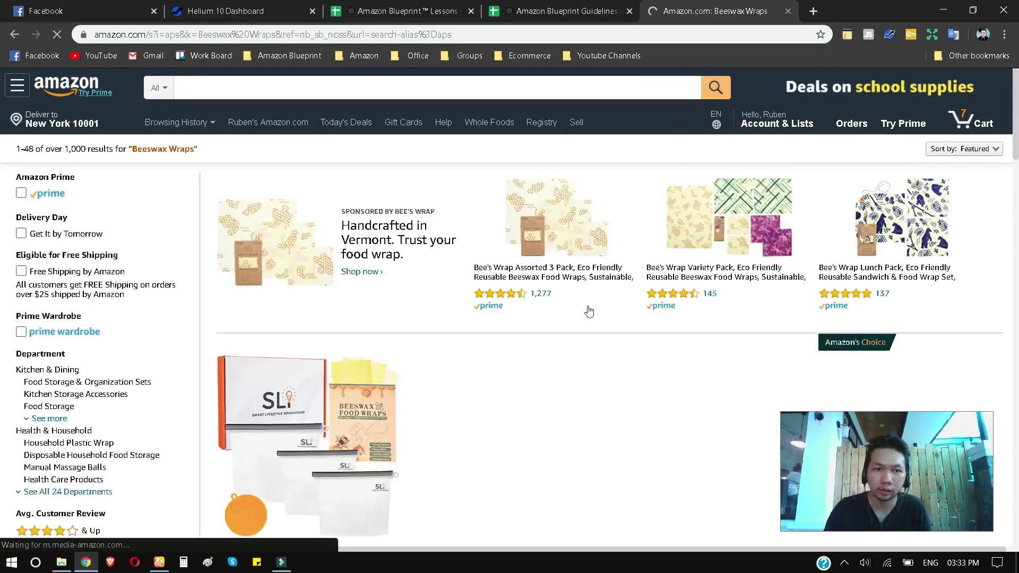
{"action": "scroll", "coordinate": [605, 324], "scroll_direction": "down", "scroll_amount": 3}
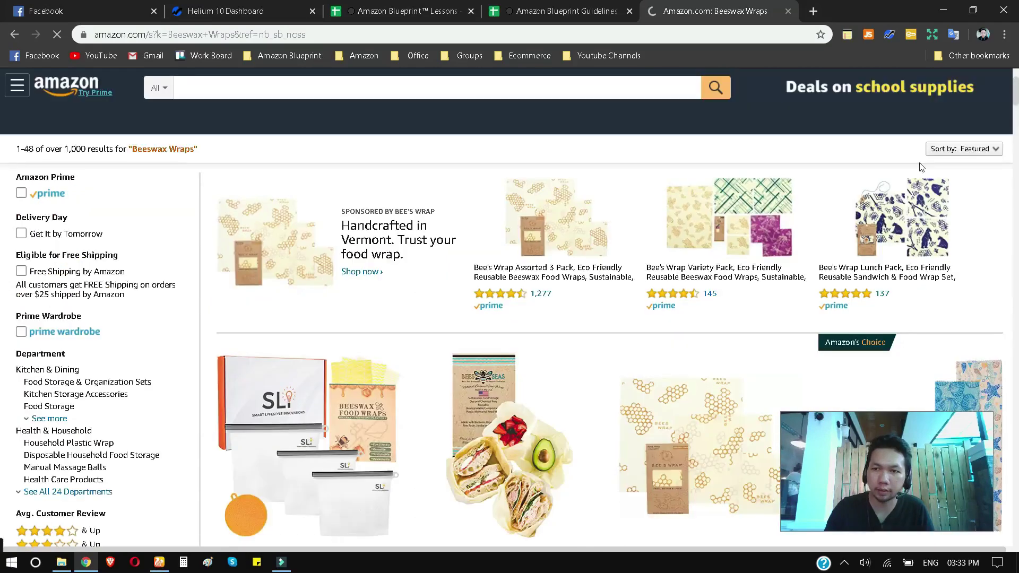
{"action": "left_click", "coordinate": [889, 35]}
- Select Palm Leaf Disposable Plates in the guidelines sheet and open amazon.com in a new browser tab
{"action": "left_click", "coordinate": [578, 8]}
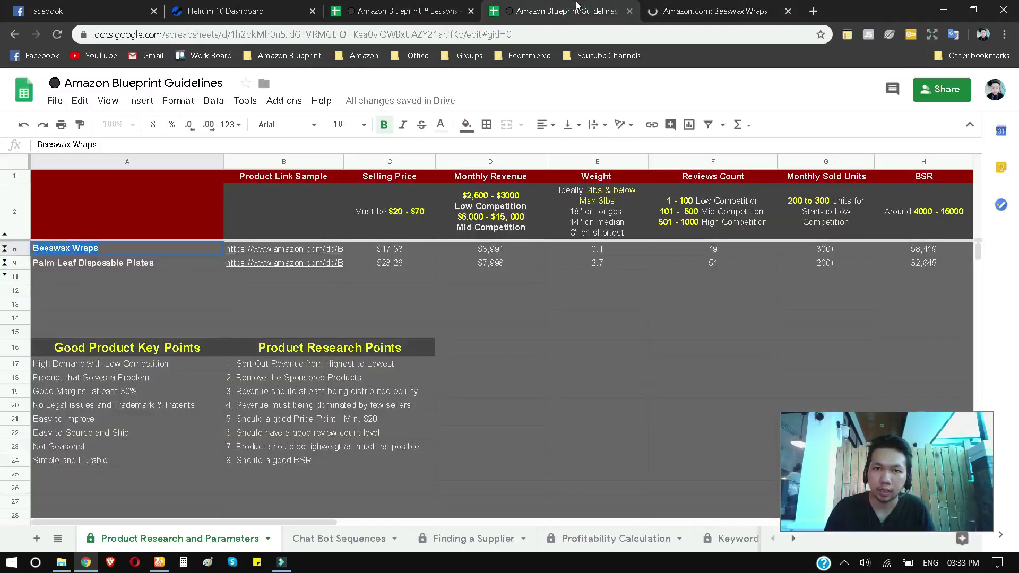
{"action": "left_click", "coordinate": [161, 265]}
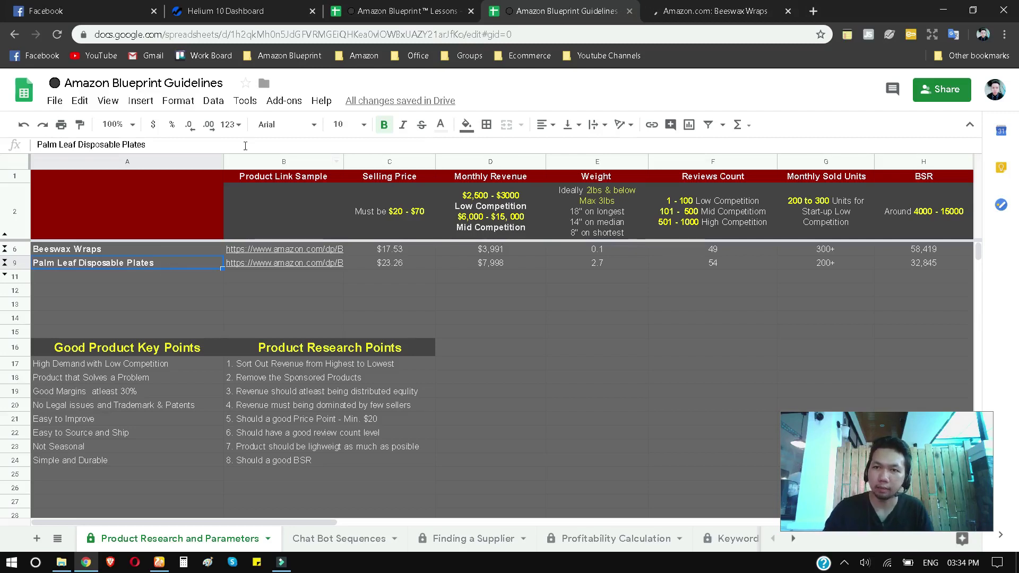
{"action": "left_click", "coordinate": [813, 11]}
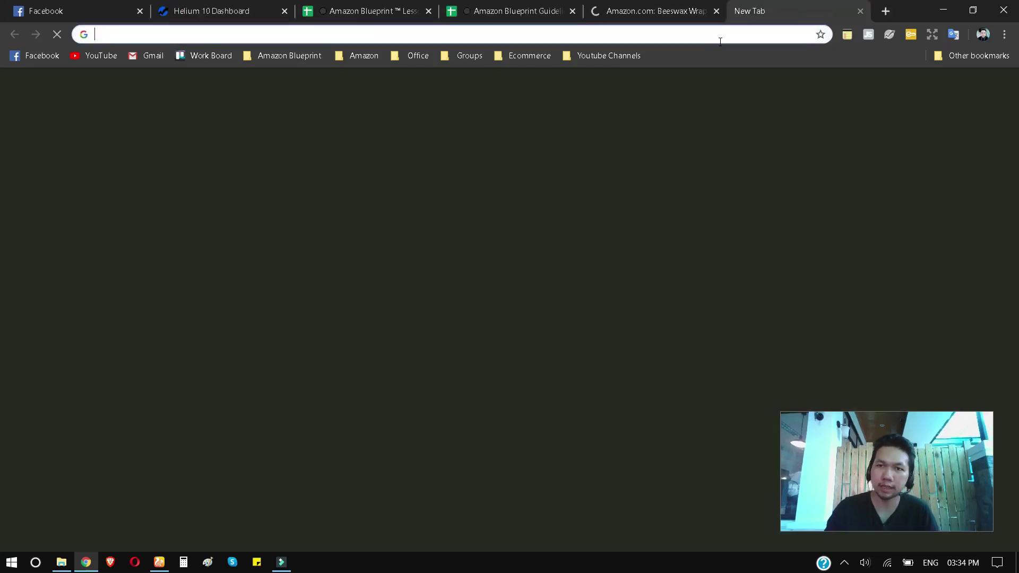
{"action": "type", "text": "amazon.com"}
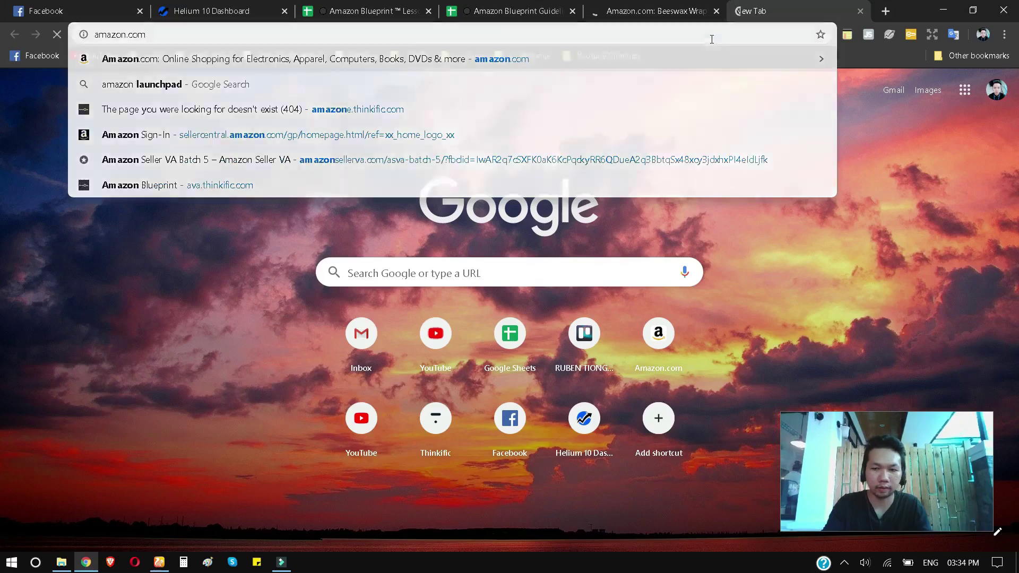
{"action": "key", "text": "Return"}
{"action": "left_click", "coordinate": [661, 11]}
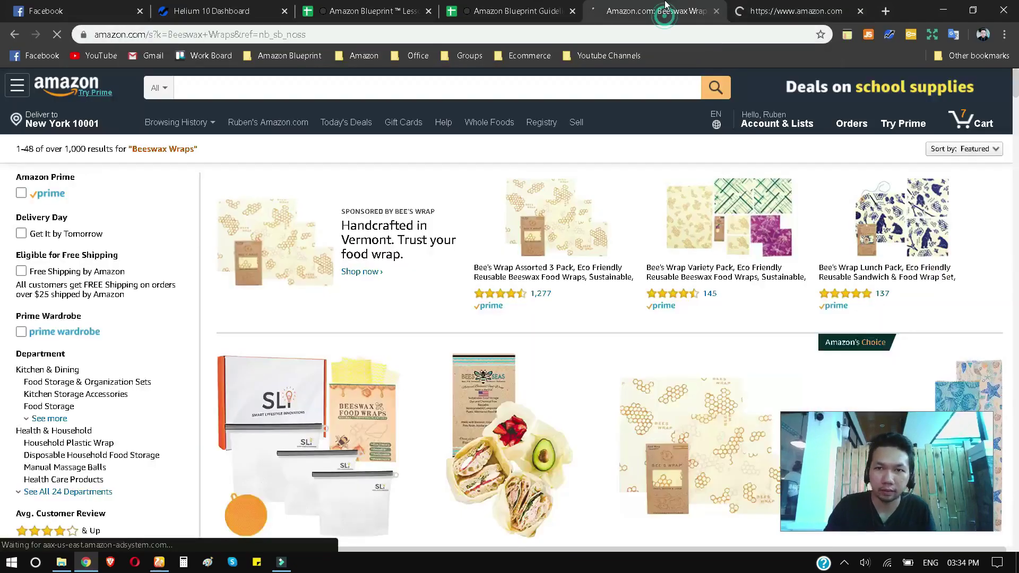
{"action": "left_click", "coordinate": [776, 14]}
{"action": "left_click", "coordinate": [657, 8]}
{"action": "left_click", "coordinate": [788, 6]}
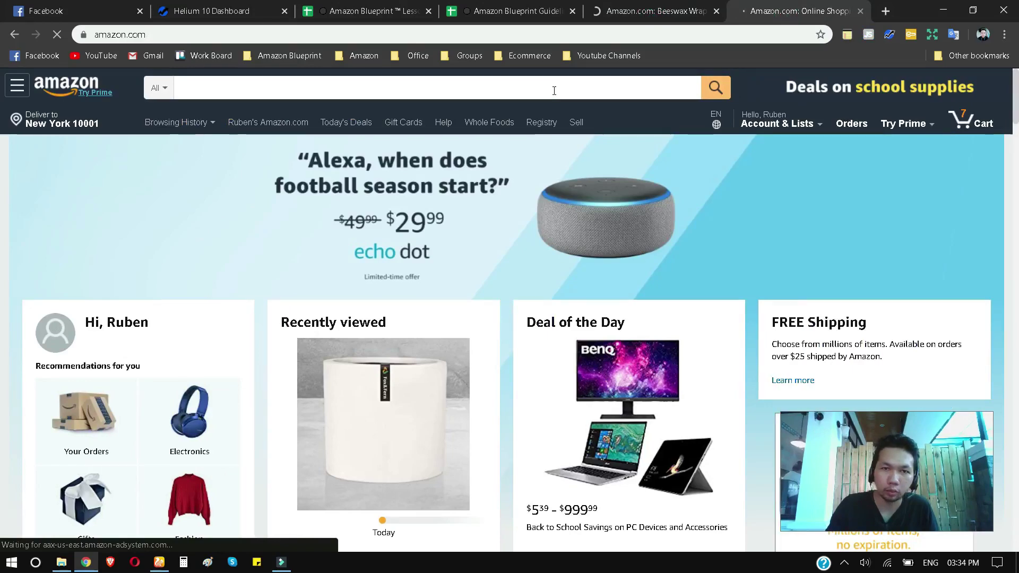
- Copy the product name Palm Leaf Disposable Plates from the guidelines sheet and search Amazon for it in the new tab
{"action": "left_click", "coordinate": [554, 91]}
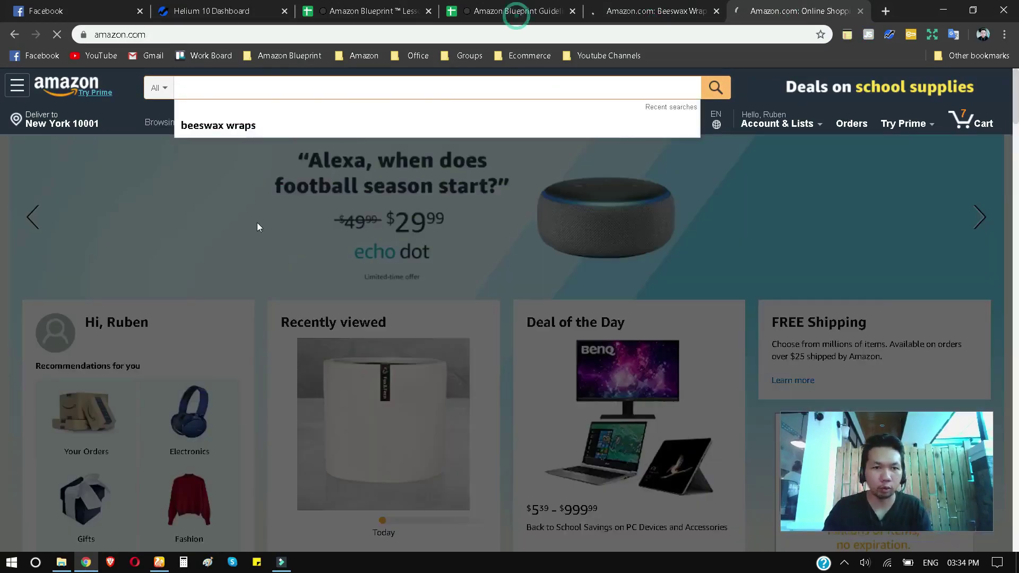
{"action": "left_click", "coordinate": [512, 10]}
{"action": "double_click", "coordinate": [149, 266]}
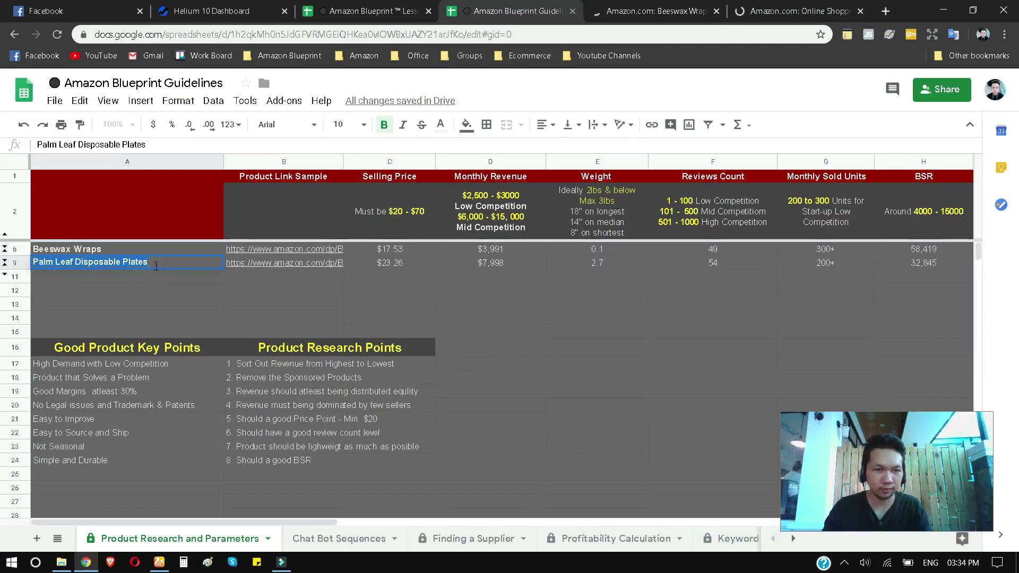
{"action": "key", "text": "ctrl+c"}
{"action": "left_click", "coordinate": [774, 11]}
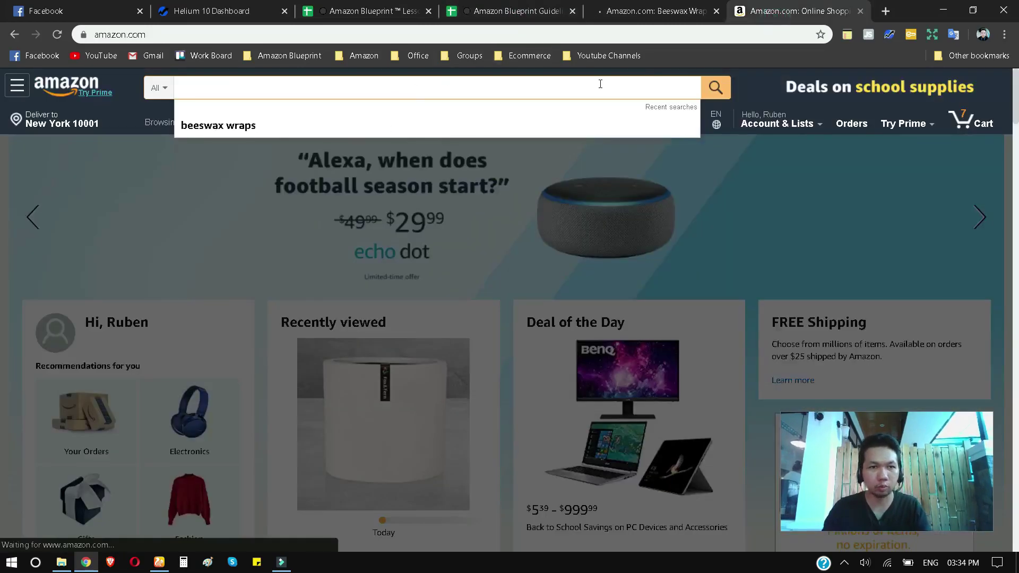
{"action": "key", "text": "ctrl+v"}
{"action": "left_click", "coordinate": [713, 87]}
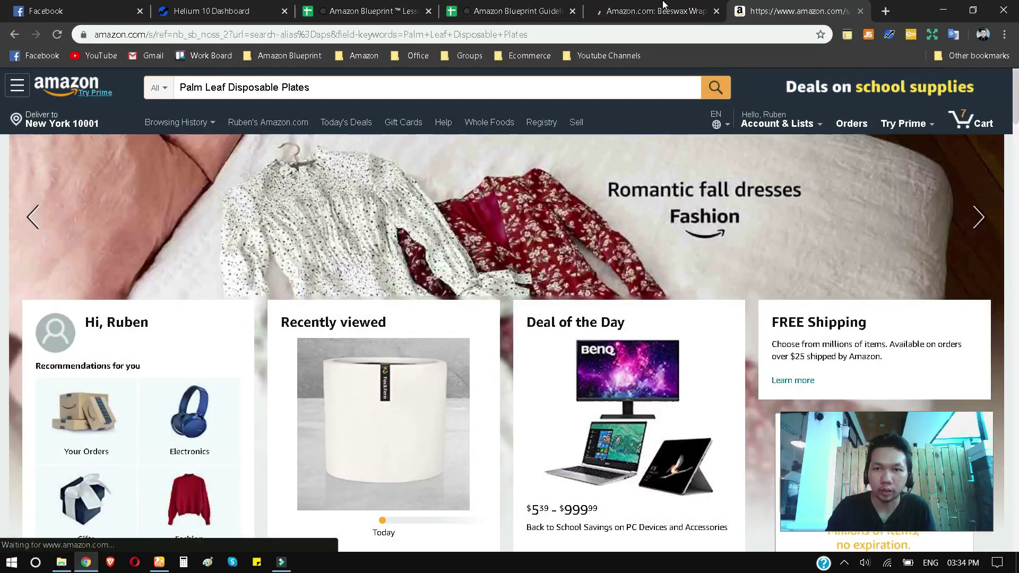
- Return to the guidelines sheet and check the selling price and monthly revenue of Palm Leaf Disposable Plates against the criteria
{"action": "left_click", "coordinate": [655, 11]}
{"action": "left_click", "coordinate": [542, 8]}
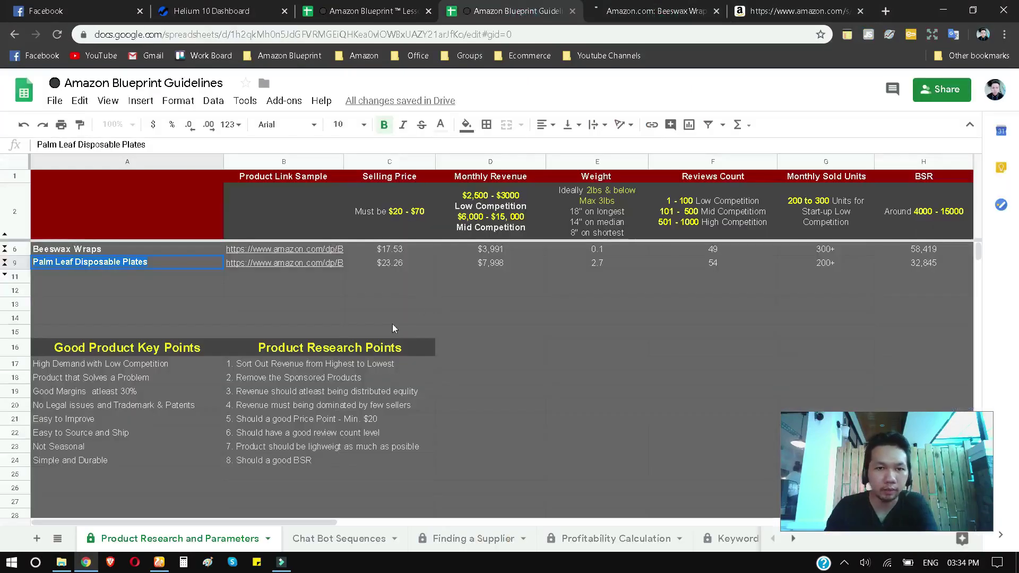
{"action": "left_click", "coordinate": [391, 263]}
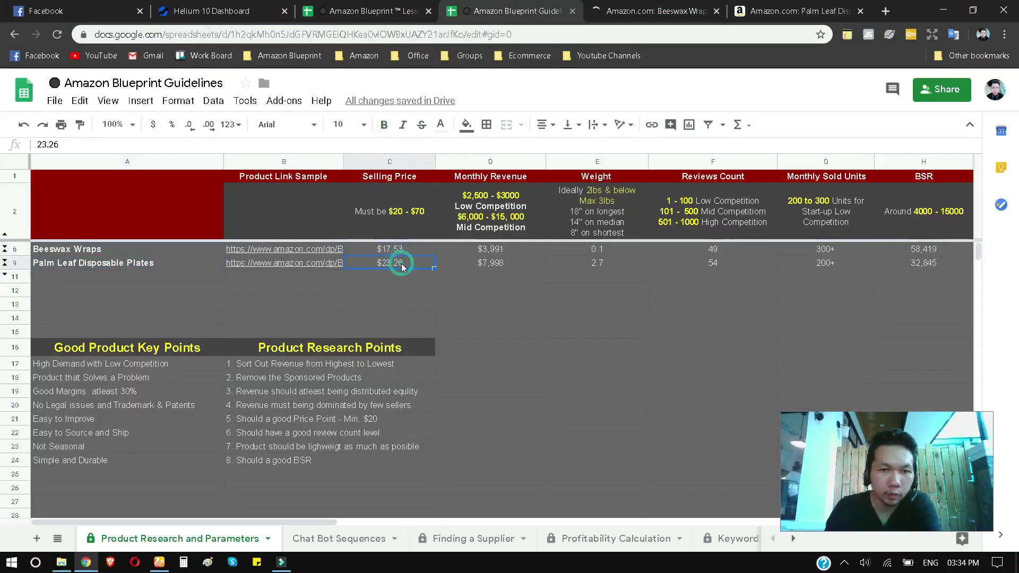
{"action": "left_click", "coordinate": [115, 267]}
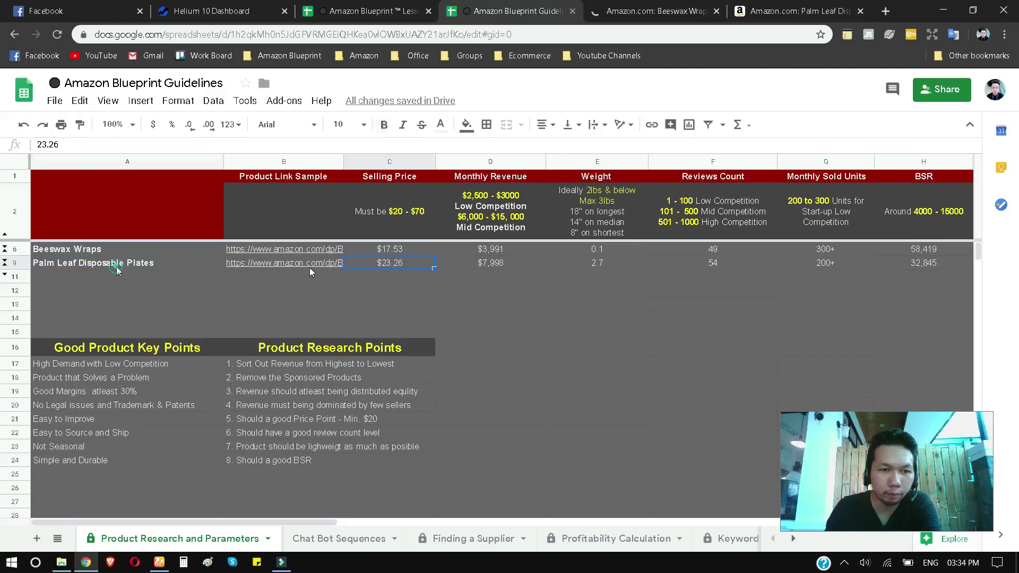
{"action": "left_click", "coordinate": [390, 265]}
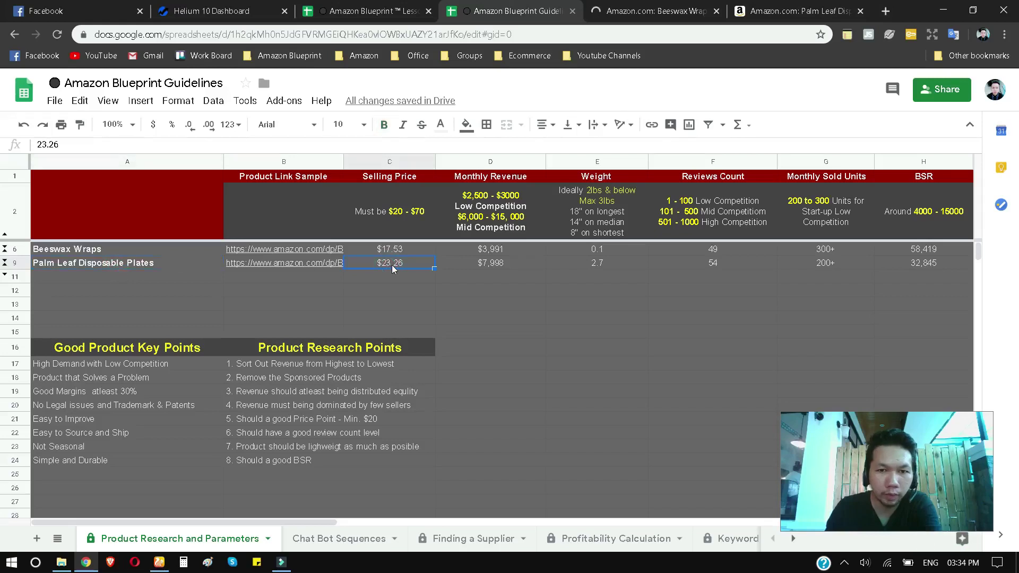
{"action": "left_click", "coordinate": [498, 263]}
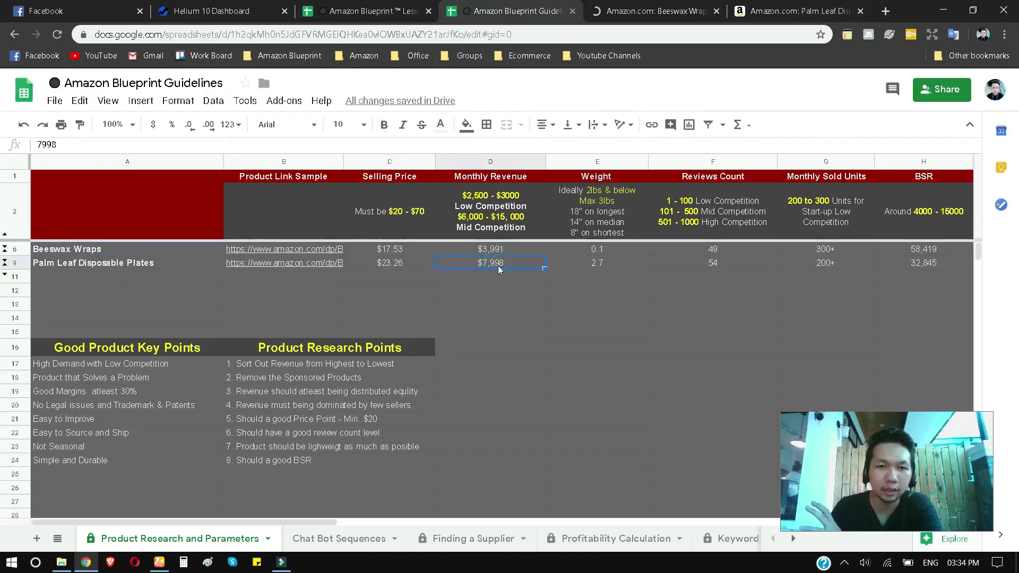
{"action": "left_click", "coordinate": [510, 223]}
- Compare the weights of Palm Leaf Disposable Plates and Beeswax Wraps in the guidelines sheet
{"action": "left_click_drag", "start_coordinate": [290, 520], "coordinate": [388, 513]}
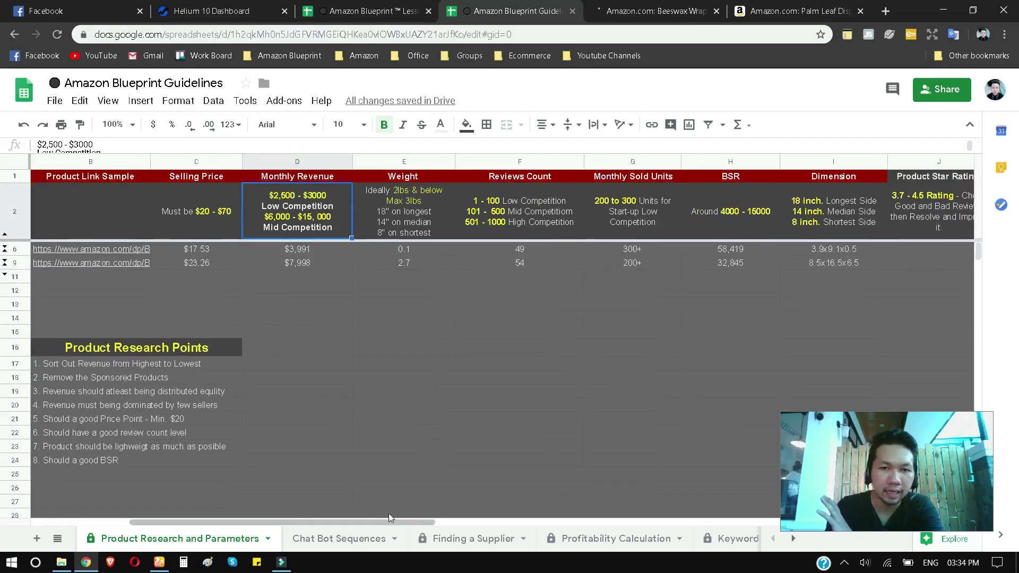
{"action": "left_click", "coordinate": [410, 266]}
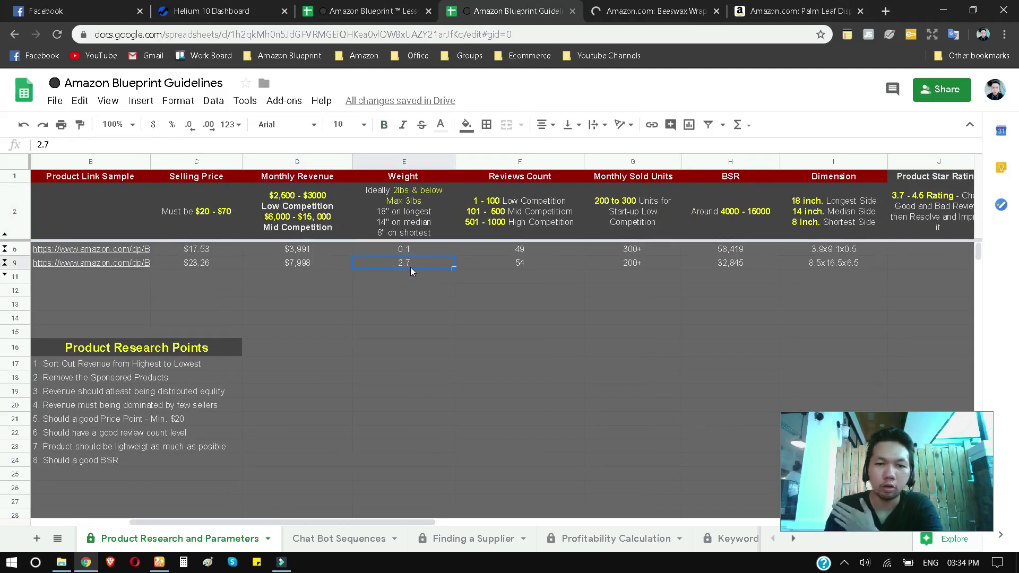
{"action": "left_click", "coordinate": [412, 250]}
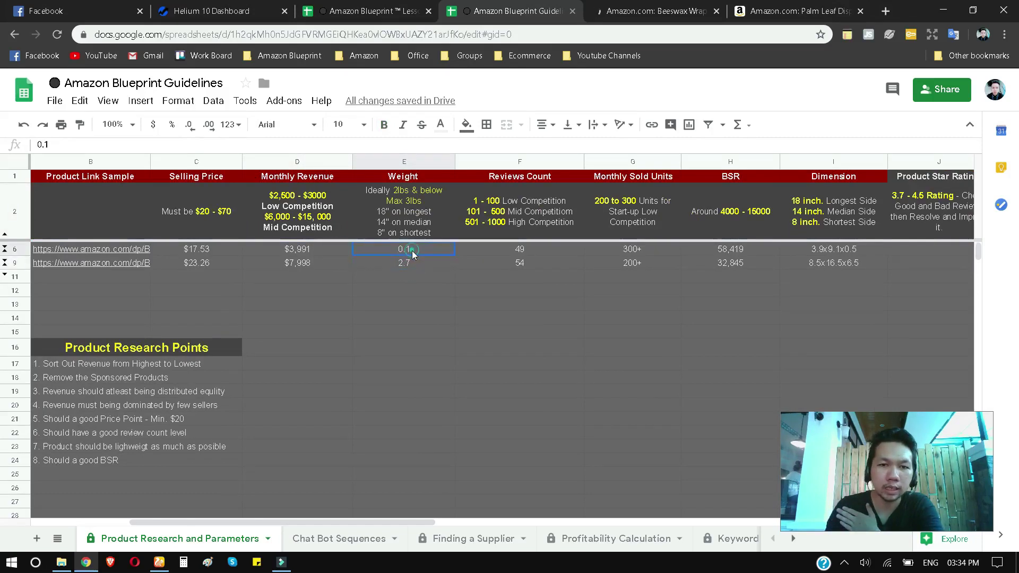
{"action": "left_click", "coordinate": [410, 268]}
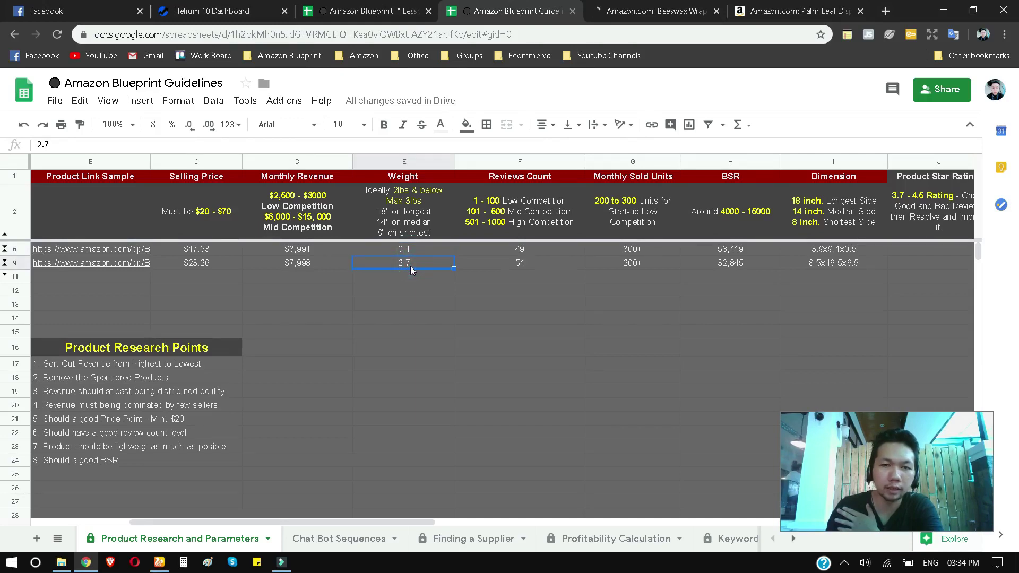
- Compare the review counts of Beeswax Wraps and Palm Leaf Disposable Plates in the guidelines sheet
{"action": "left_click_drag", "start_coordinate": [364, 521], "coordinate": [400, 521]}
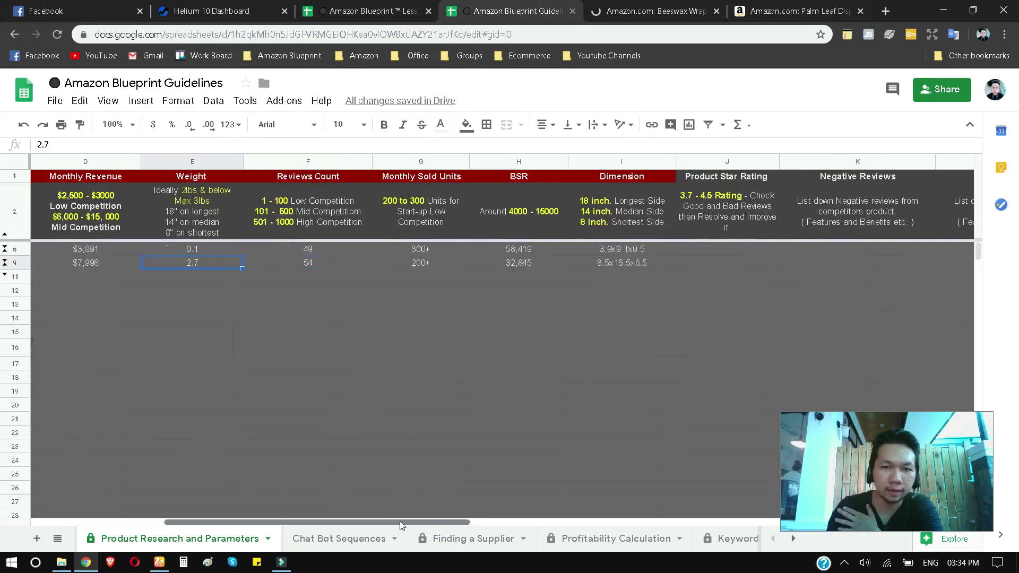
{"action": "left_click", "coordinate": [312, 249]}
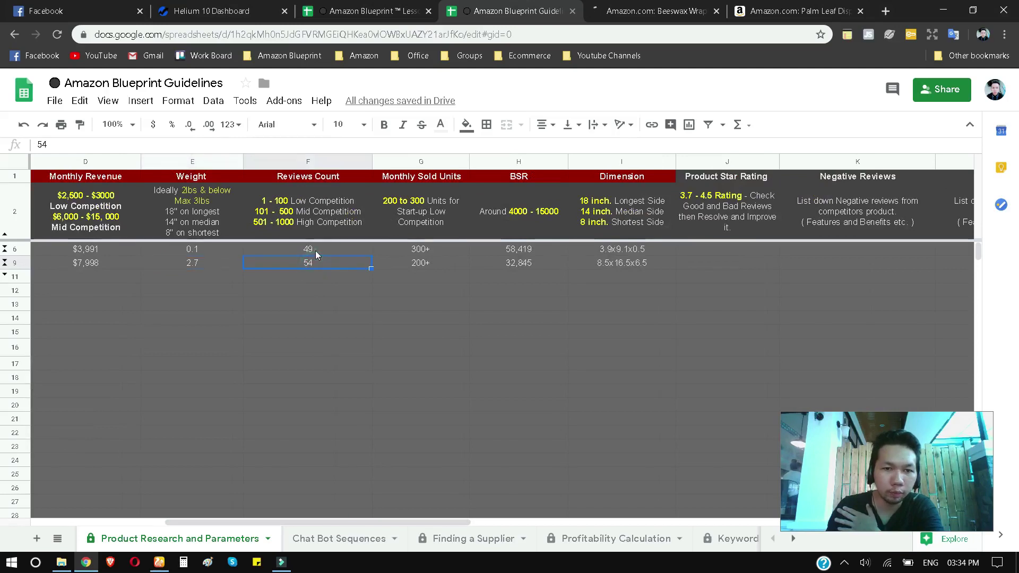
{"action": "left_click", "coordinate": [318, 265]}
{"action": "left_click", "coordinate": [321, 249]}
{"action": "left_click", "coordinate": [319, 265]}
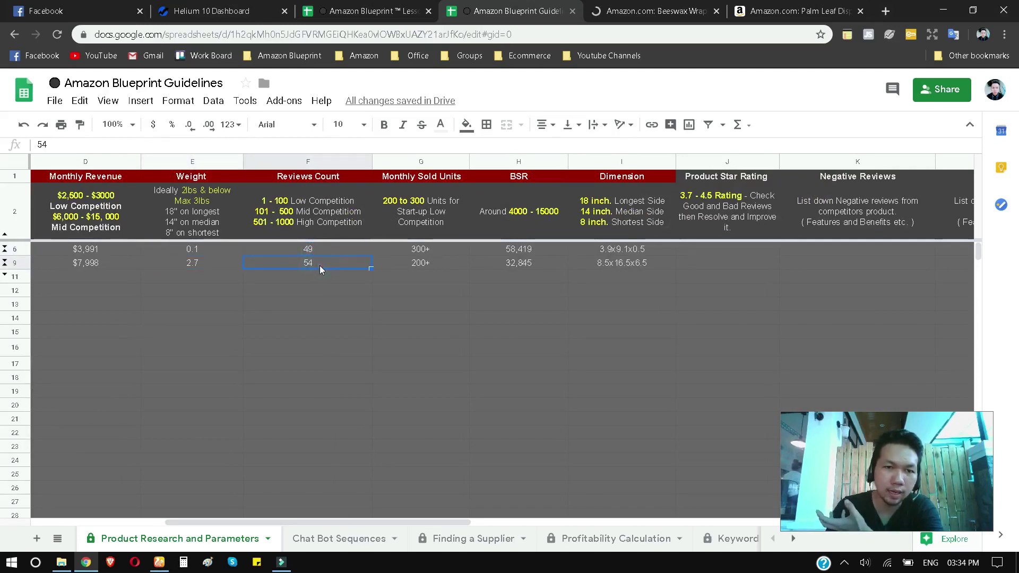
{"action": "left_click", "coordinate": [318, 252]}
{"action": "left_click", "coordinate": [319, 263]}
{"action": "left_click", "coordinate": [320, 251]}
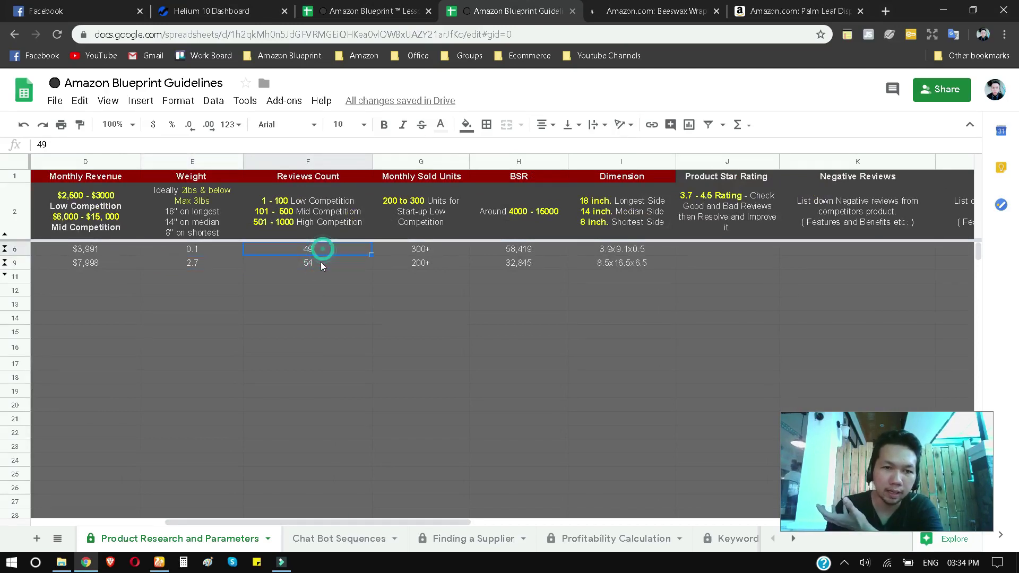
{"action": "left_click", "coordinate": [321, 265]}
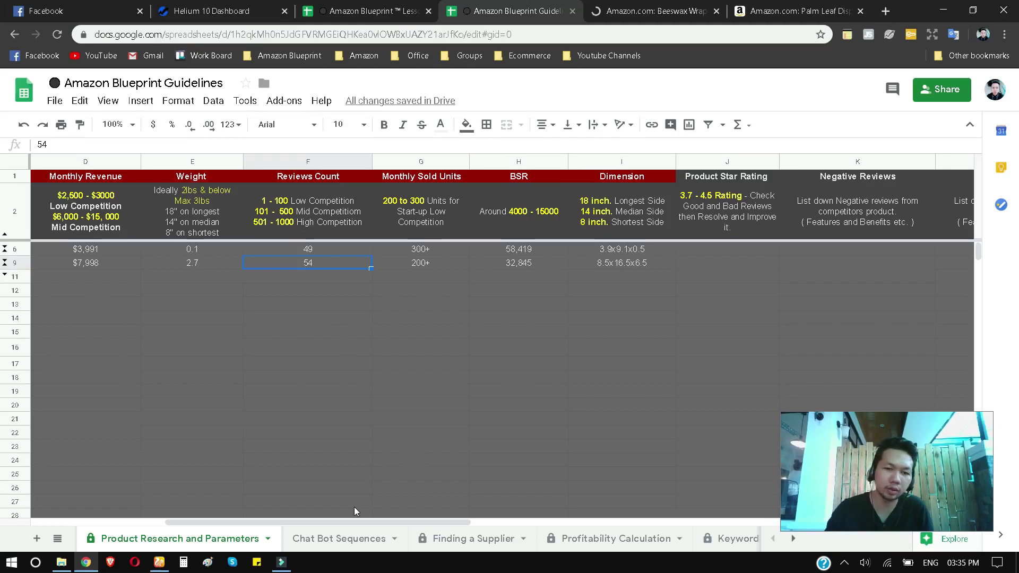
- Check the monthly sold units, BSR and dimensions of the two products against the criteria in the guidelines sheet
{"action": "left_click_drag", "start_coordinate": [379, 522], "coordinate": [402, 521]}
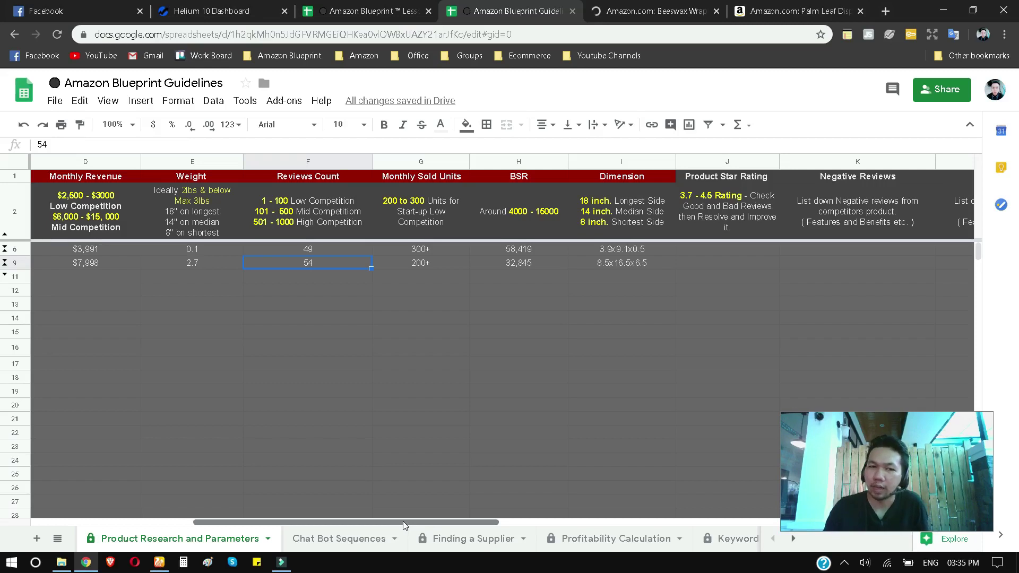
{"action": "left_click_drag", "start_coordinate": [403, 521], "coordinate": [447, 520]}
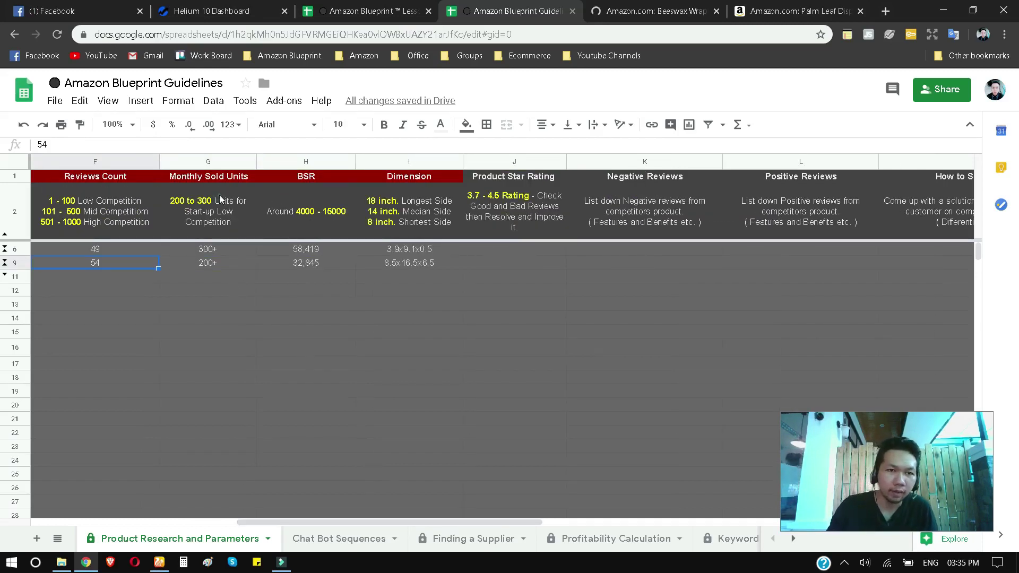
{"action": "left_click", "coordinate": [213, 230]}
{"action": "left_click", "coordinate": [214, 253]}
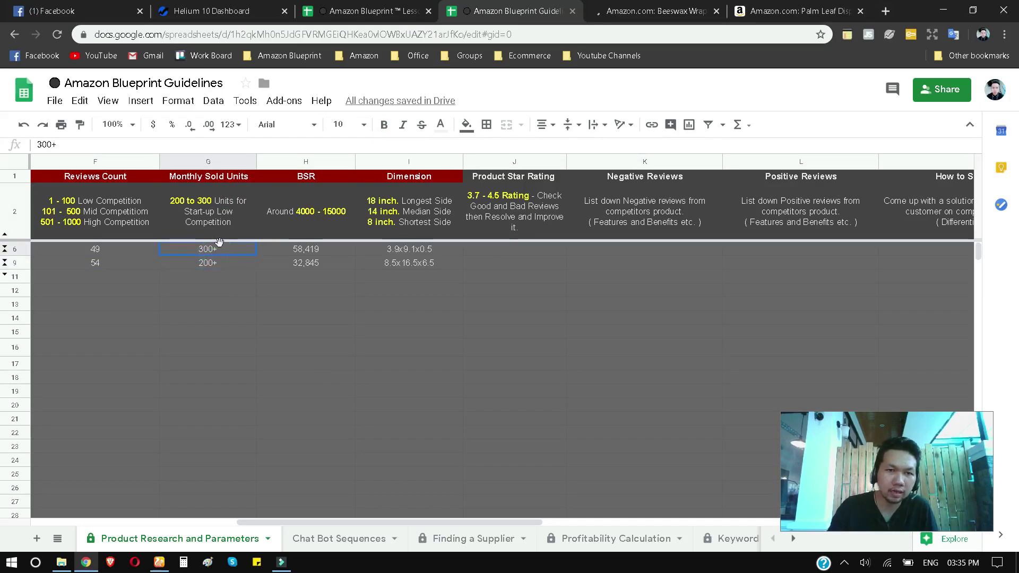
{"action": "left_click", "coordinate": [330, 262]}
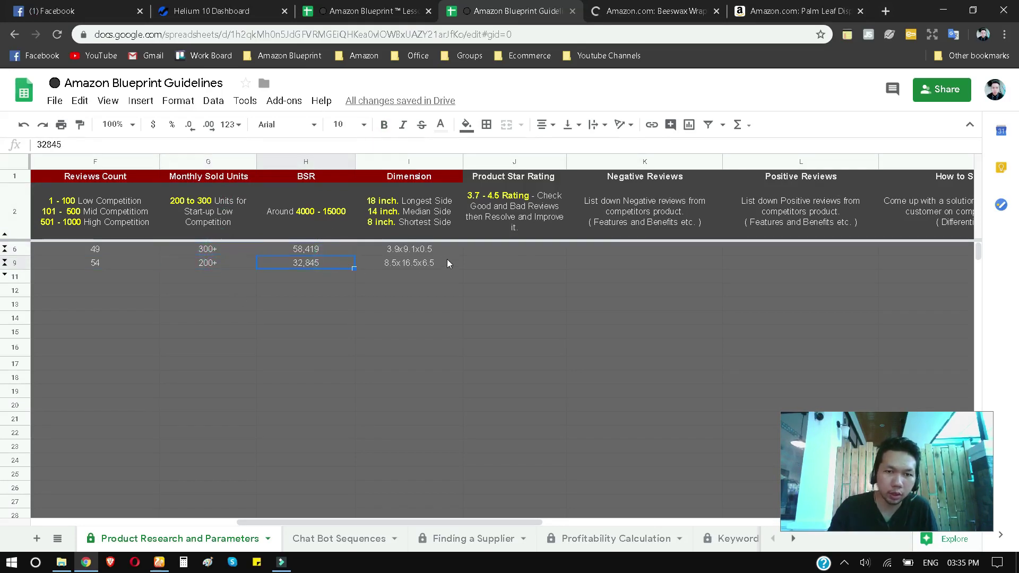
{"action": "left_click", "coordinate": [428, 265]}
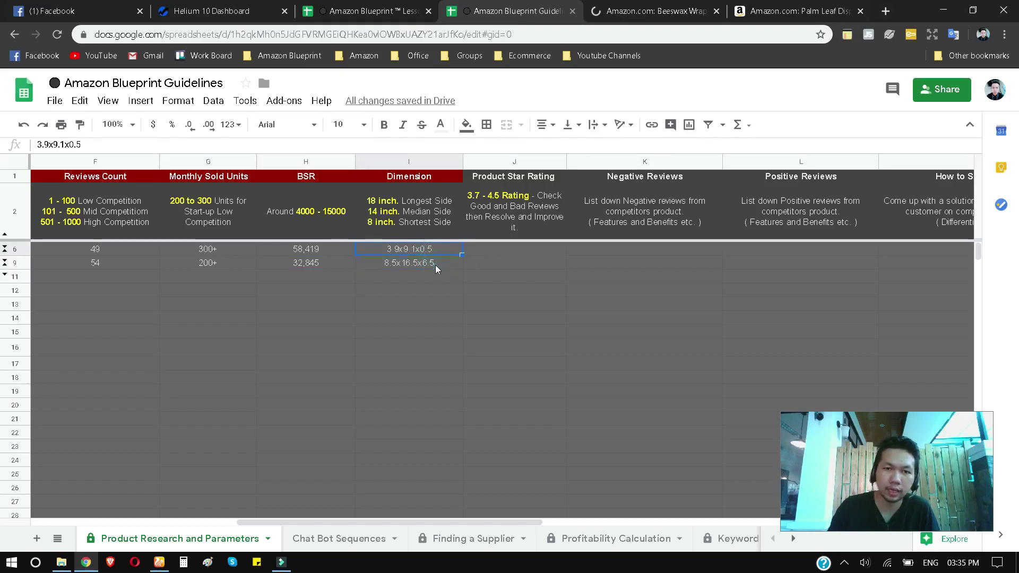
{"action": "left_click_drag", "start_coordinate": [485, 523], "coordinate": [436, 523]}
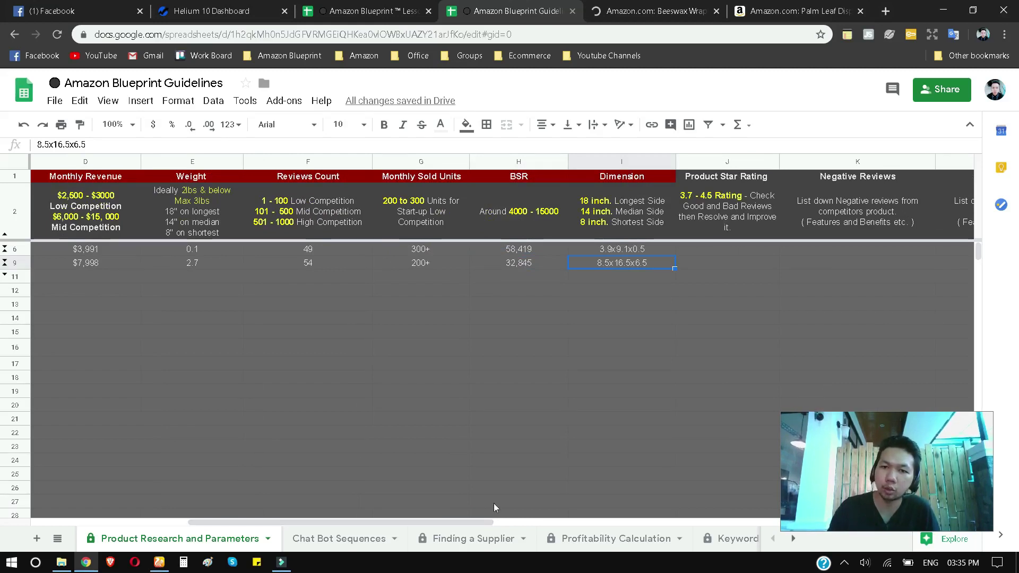
{"action": "left_click", "coordinate": [628, 287]}
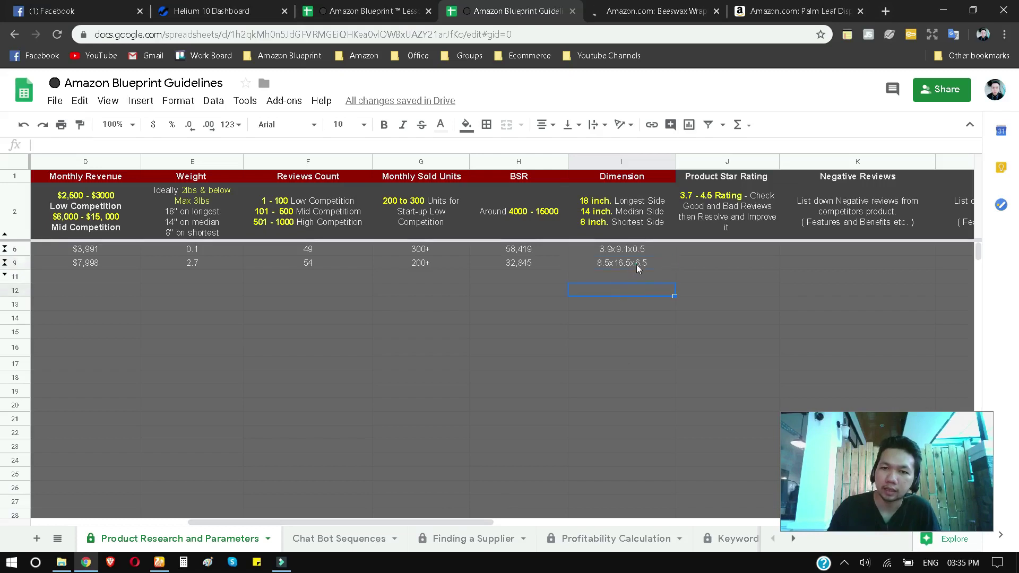
{"action": "left_click", "coordinate": [636, 265]}
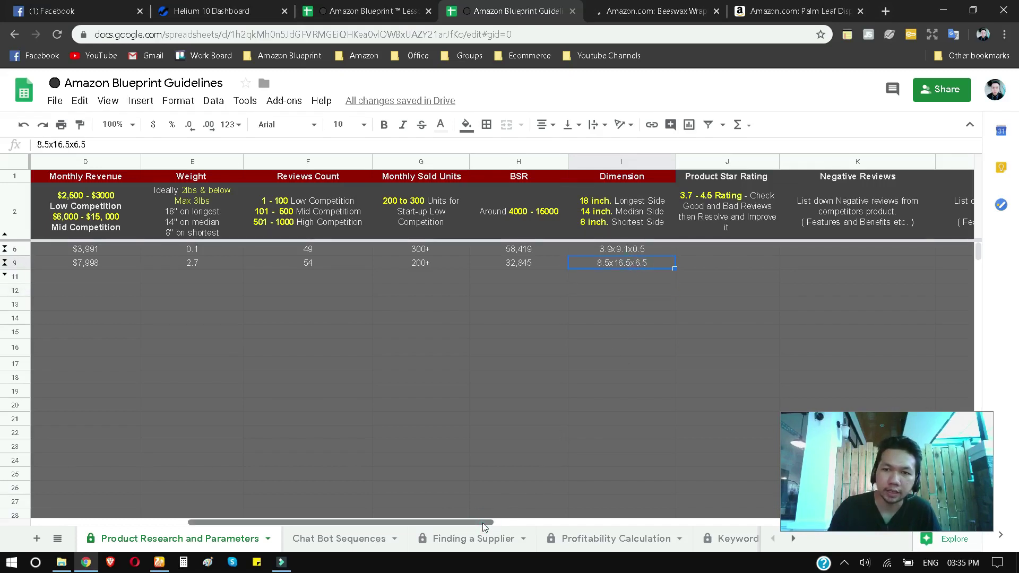
- Go back to the first columns of the guidelines sheet and review the monthly revenue of Palm Leaf Disposable Plates
{"action": "left_click_drag", "start_coordinate": [485, 526], "coordinate": [318, 525]}
{"action": "left_click", "coordinate": [619, 389]}
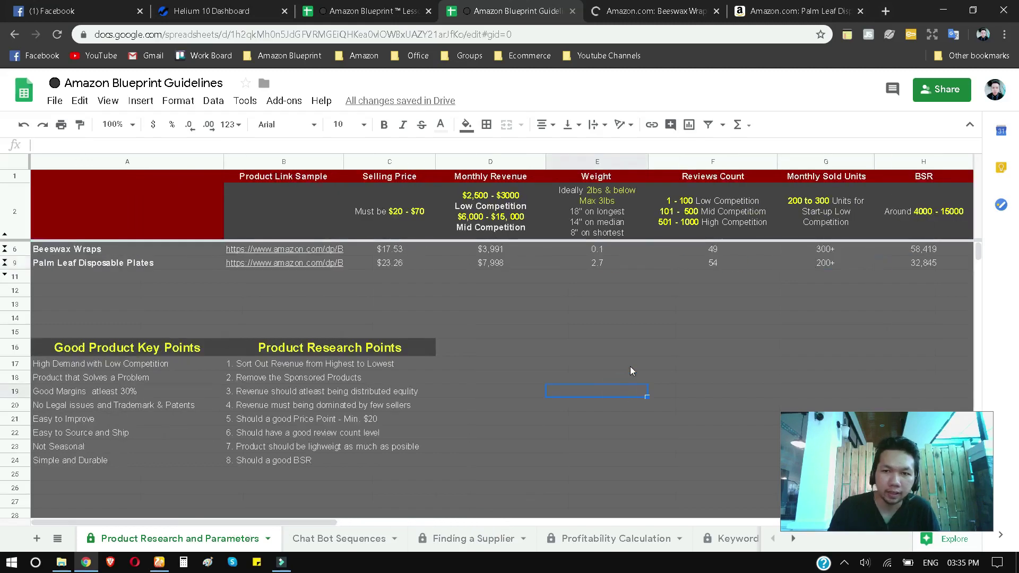
{"action": "left_click", "coordinate": [495, 269]}
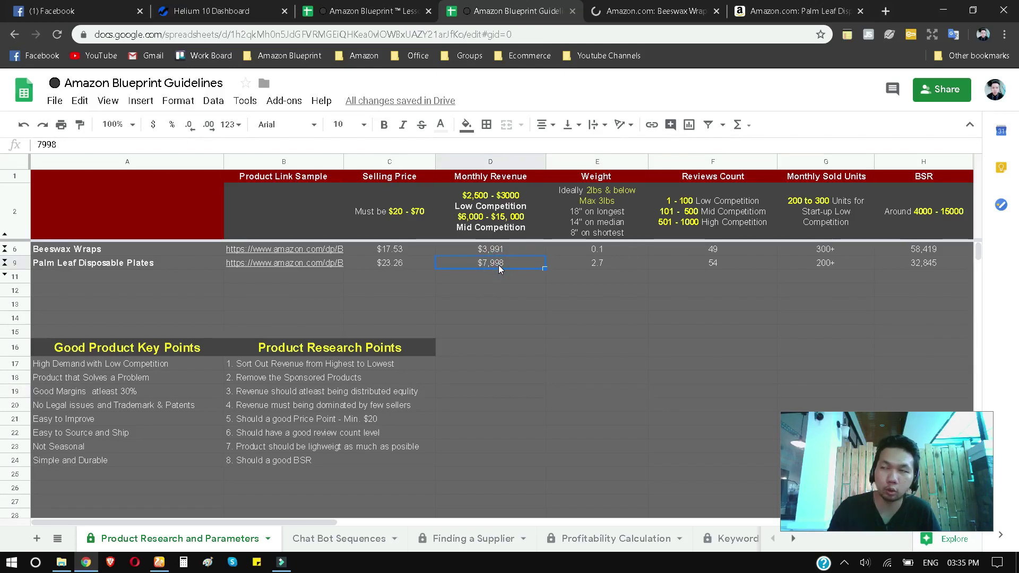
{"action": "left_click", "coordinate": [513, 340]}
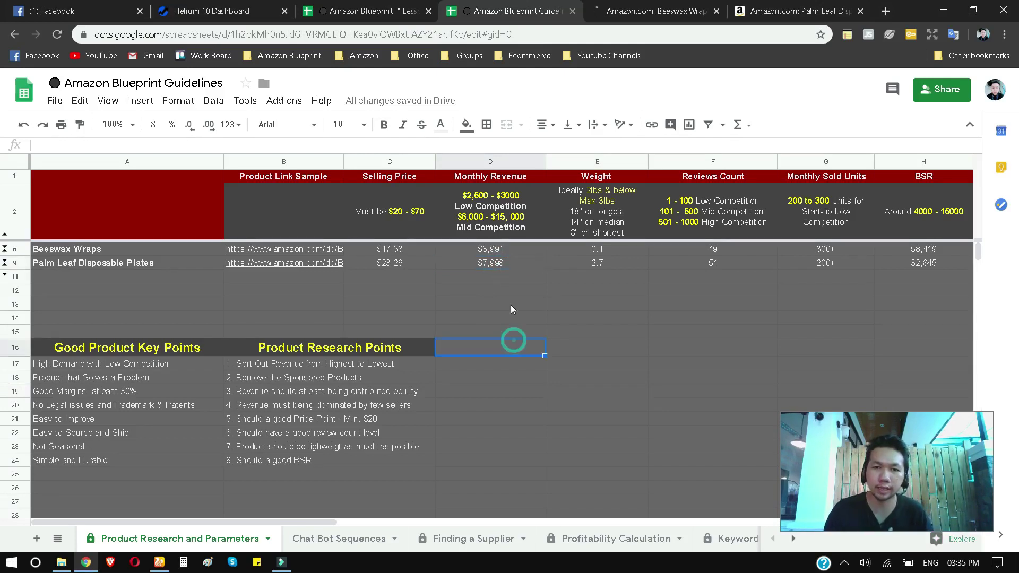
- Review the monthly revenue, selling price, weight and review count of Palm Leaf Disposable Plates in the guidelines sheet
{"action": "left_click", "coordinate": [499, 262]}
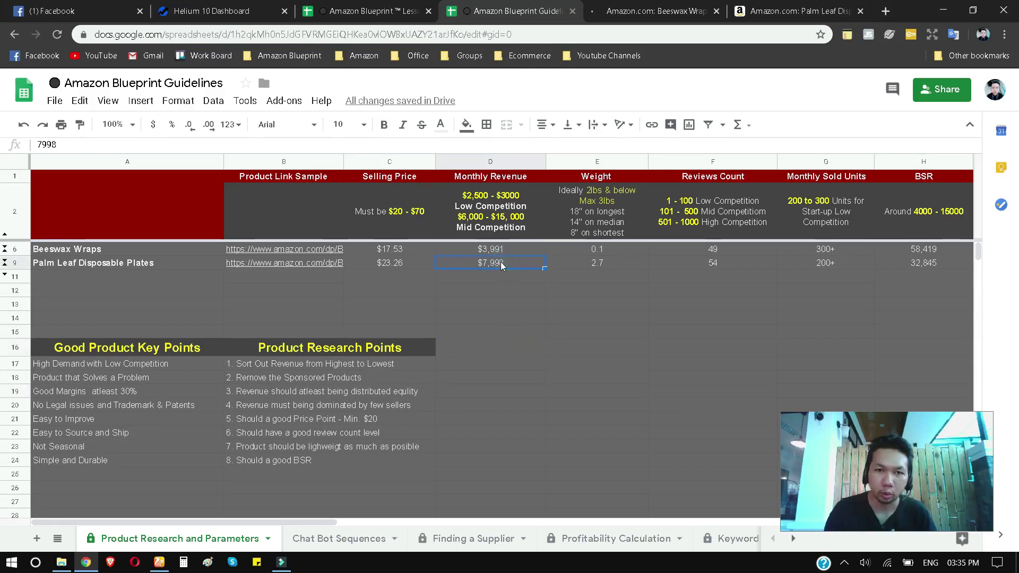
{"action": "left_click", "coordinate": [400, 263]}
{"action": "left_click", "coordinate": [603, 263]}
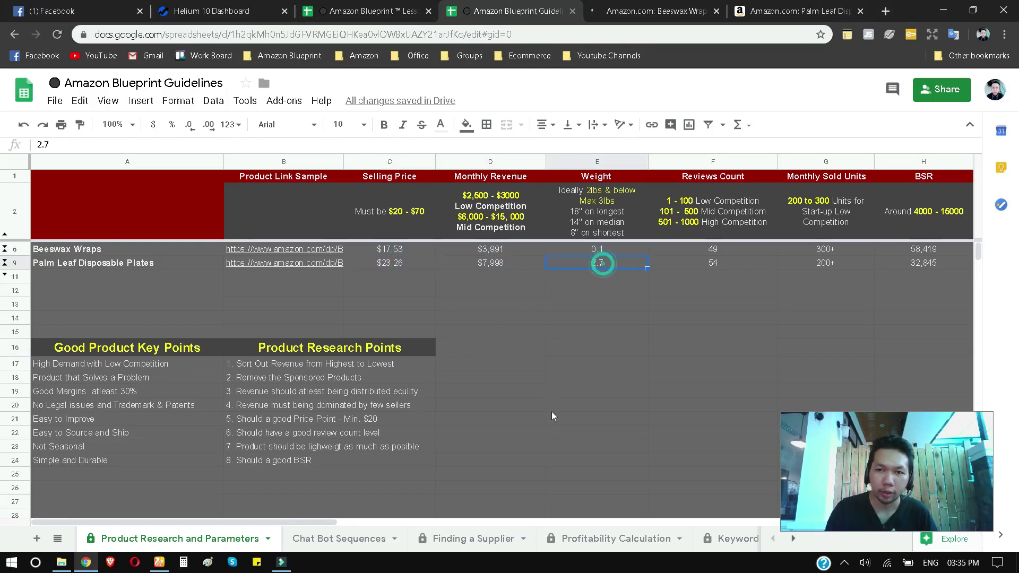
{"action": "left_click", "coordinate": [722, 263]}
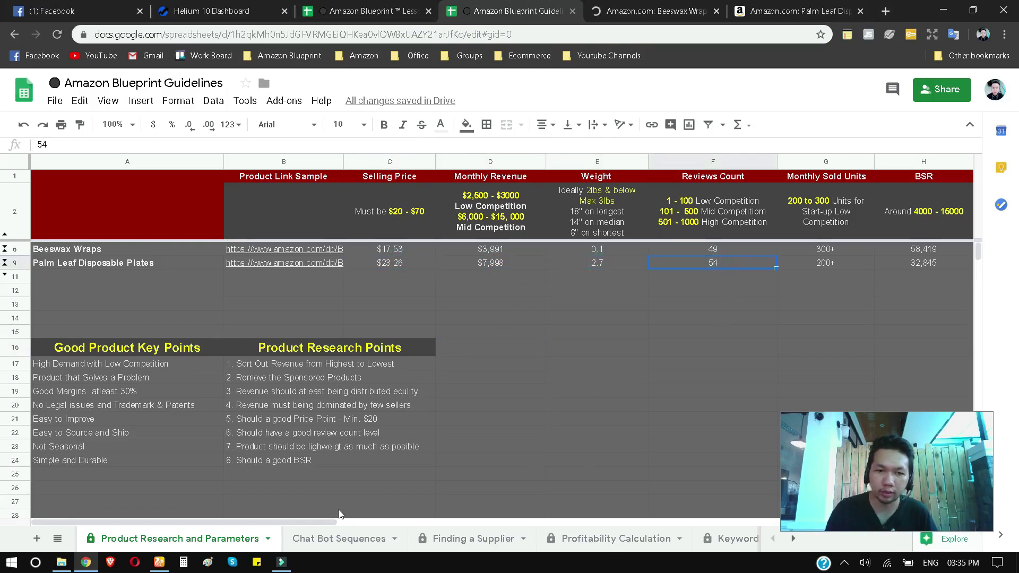
{"action": "left_click_drag", "start_coordinate": [327, 523], "coordinate": [300, 509]}
- Check the Amazon search results pages for Beeswax Wraps and Palm Leaf Disposable Plates, and return to the guidelines sheet
{"action": "left_click", "coordinate": [141, 267]}
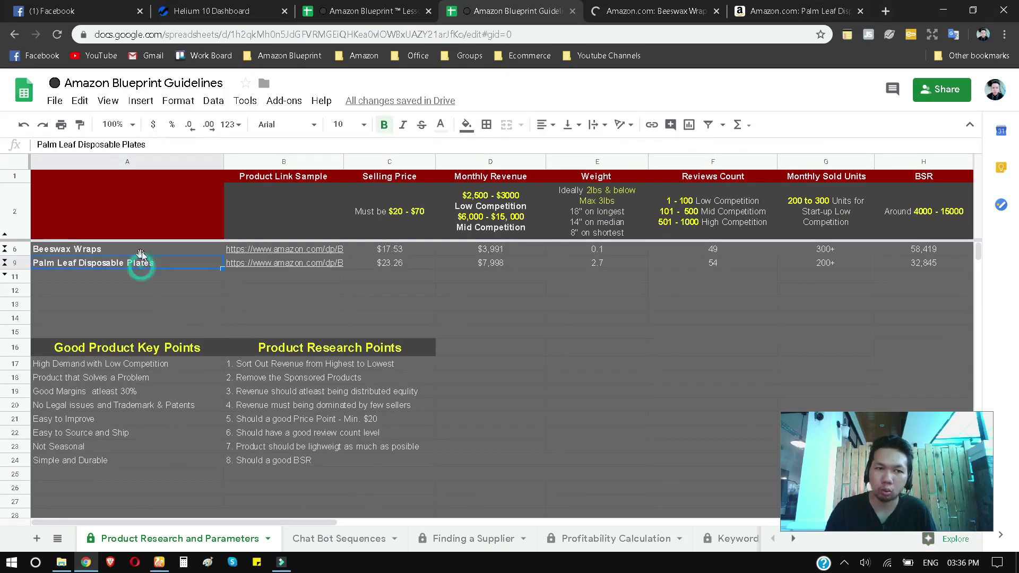
{"action": "left_click", "coordinate": [141, 250]}
{"action": "left_click", "coordinate": [690, 10]}
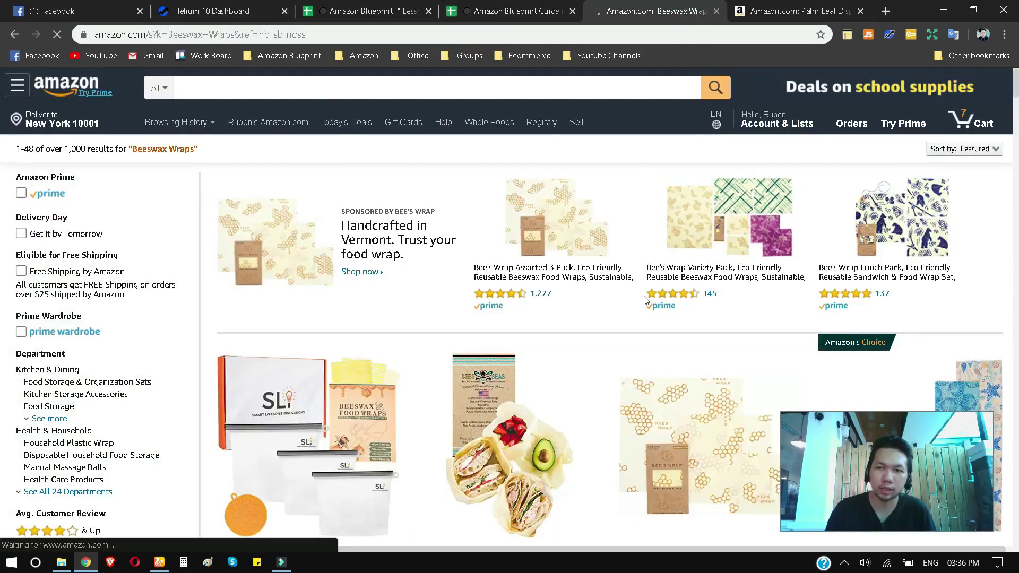
{"action": "left_click", "coordinate": [817, 4]}
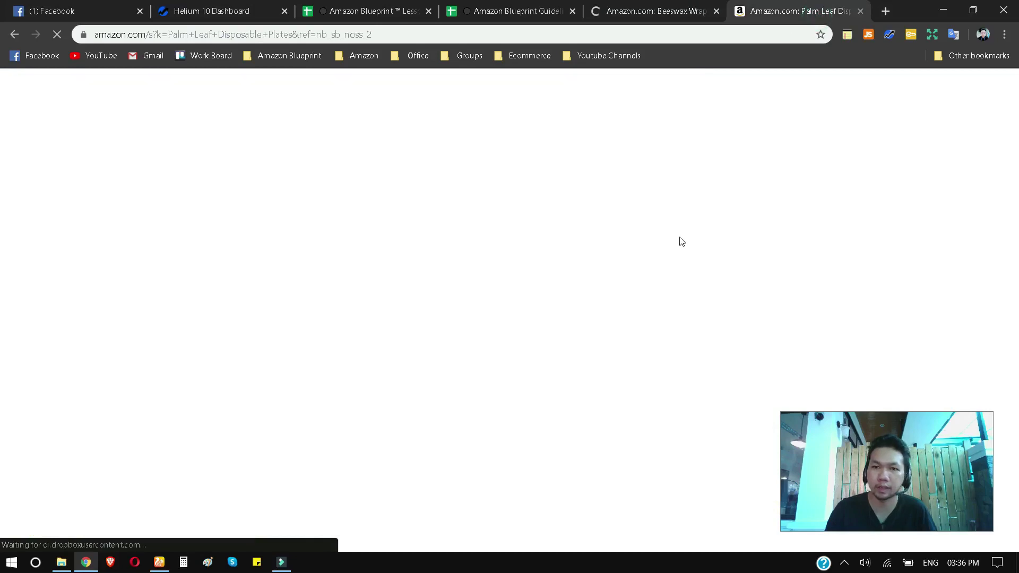
{"action": "left_click", "coordinate": [665, 5]}
{"action": "left_click", "coordinate": [512, 11]}
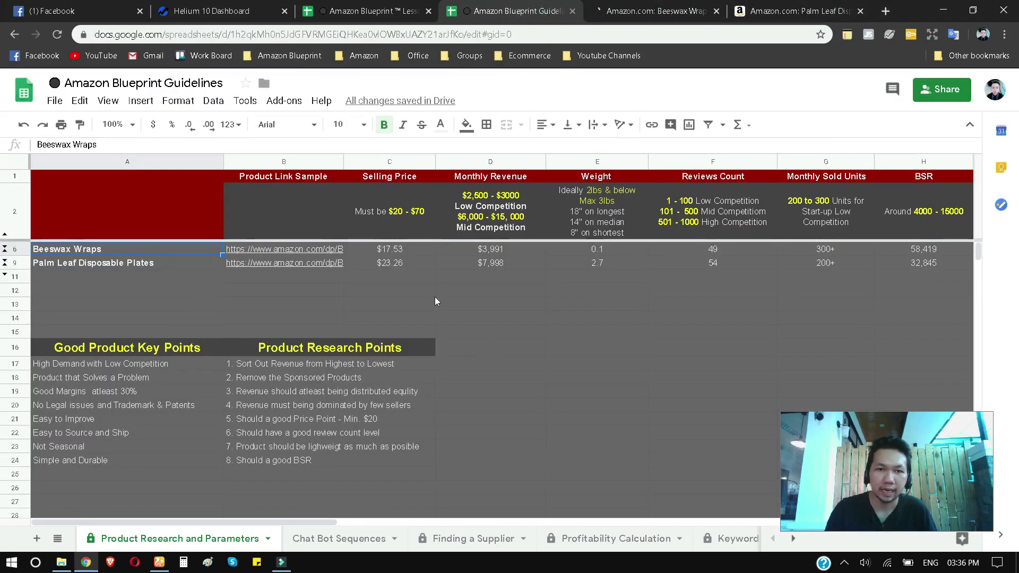
{"action": "left_click", "coordinate": [341, 291]}
{"action": "left_click", "coordinate": [163, 266]}
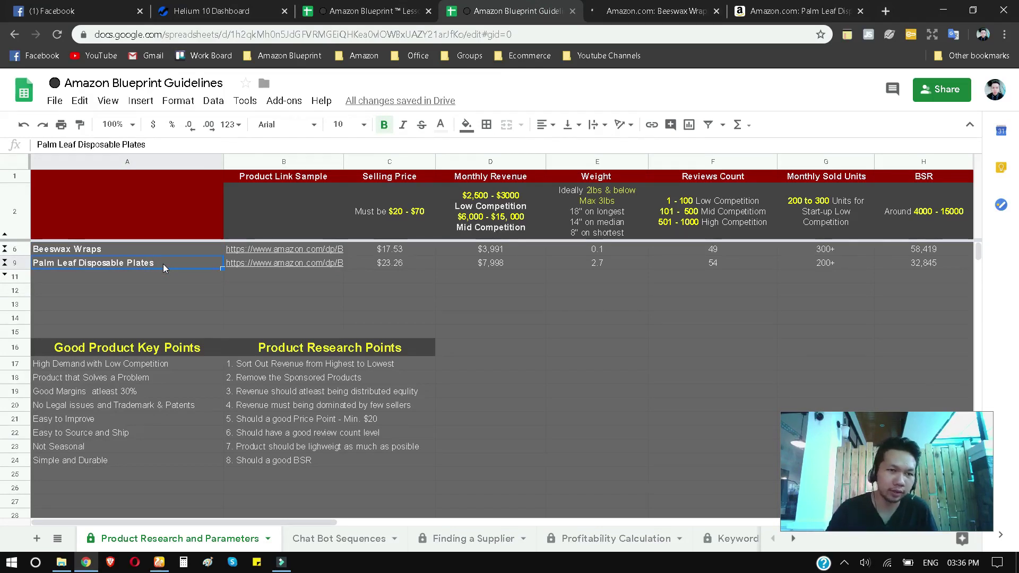
{"action": "left_click", "coordinate": [254, 295]}
{"action": "left_click", "coordinate": [166, 293]}
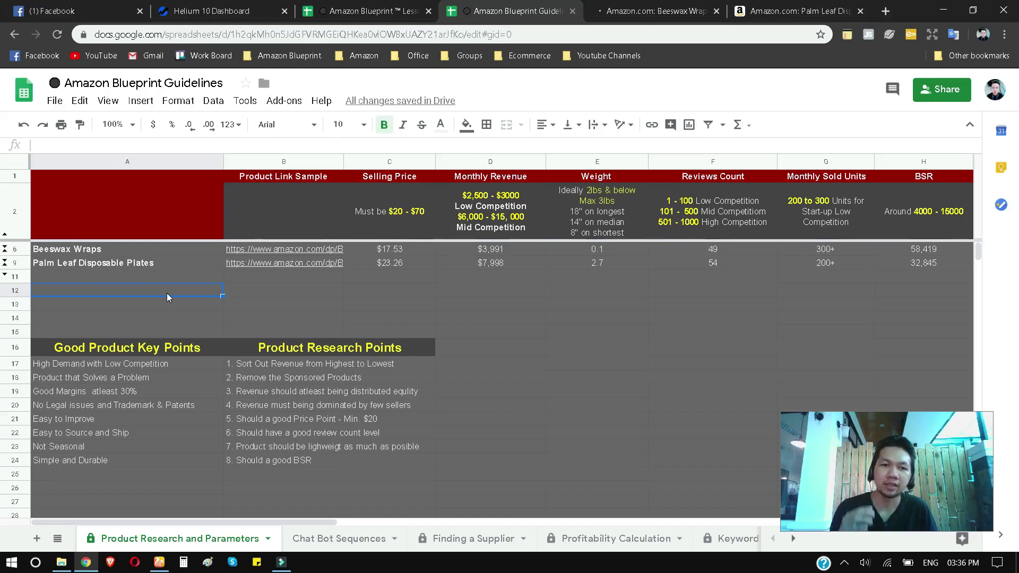
{"action": "left_click", "coordinate": [122, 263]}
{"action": "left_click", "coordinate": [258, 291]}
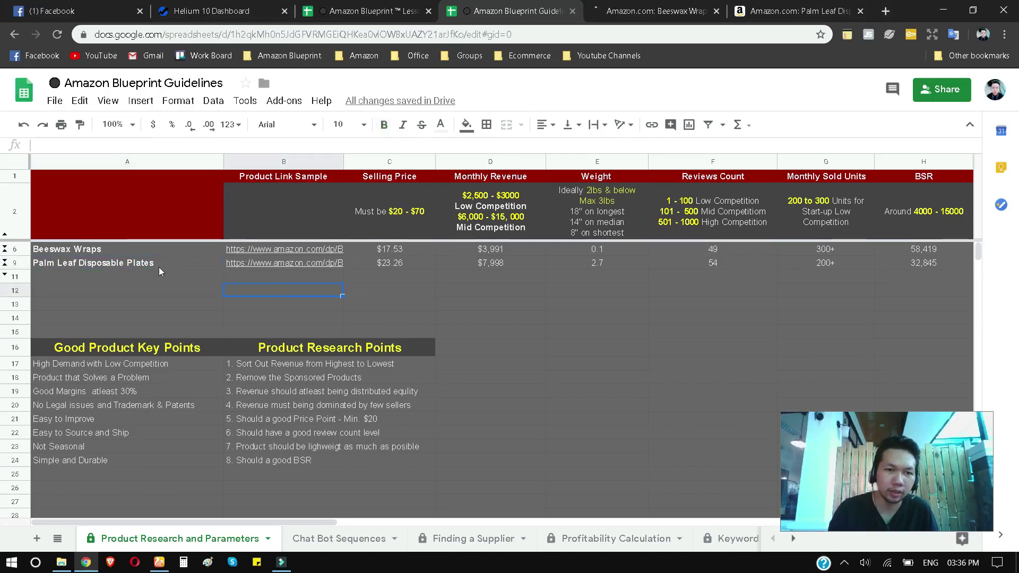
{"action": "left_click", "coordinate": [159, 268]}
{"action": "left_click", "coordinate": [208, 304]}
{"action": "left_click", "coordinate": [406, 307]}
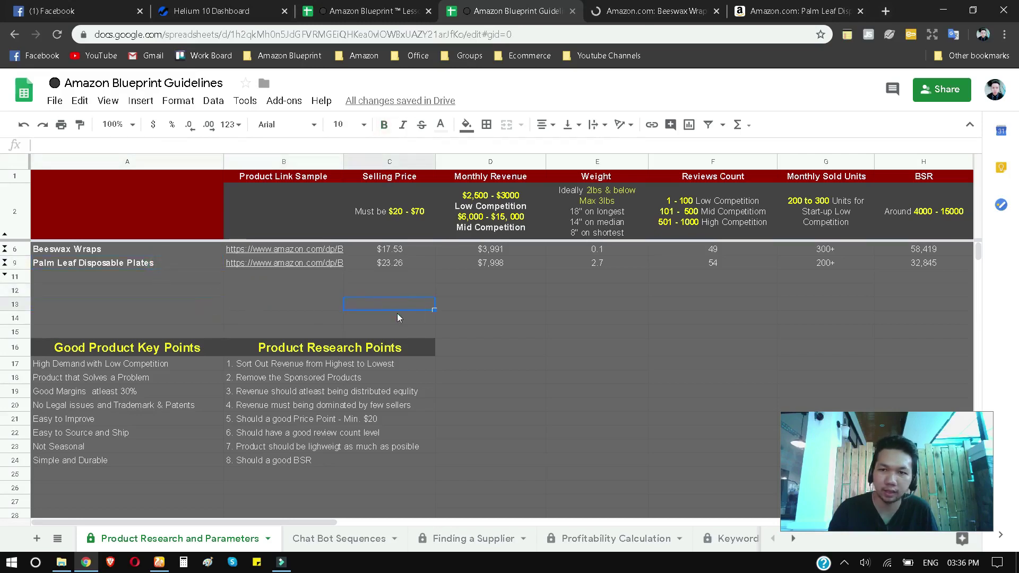
{"action": "left_click", "coordinate": [193, 304]}
- Hide the Beeswax Wraps row in the guidelines sheet
{"action": "left_click", "coordinate": [98, 263]}
{"action": "left_click", "coordinate": [79, 249]}
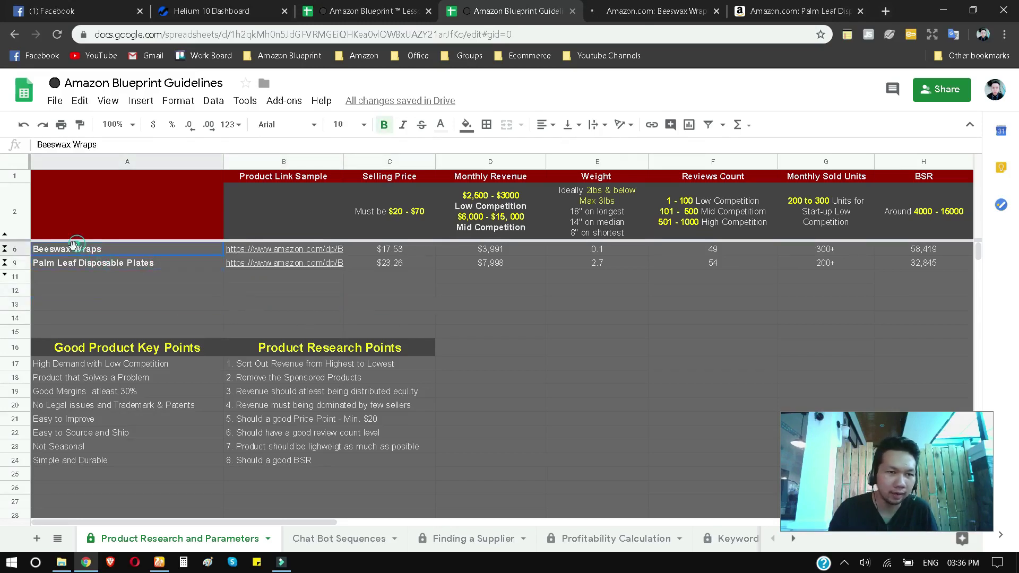
{"action": "left_click", "coordinate": [27, 254]}
{"action": "right_click", "coordinate": [27, 253]}
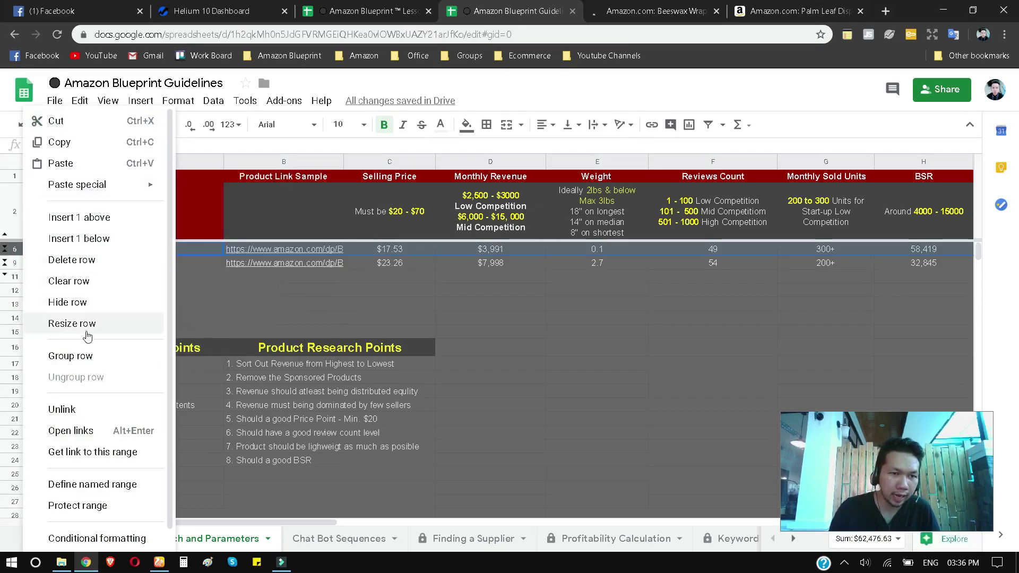
{"action": "left_click", "coordinate": [67, 302]}
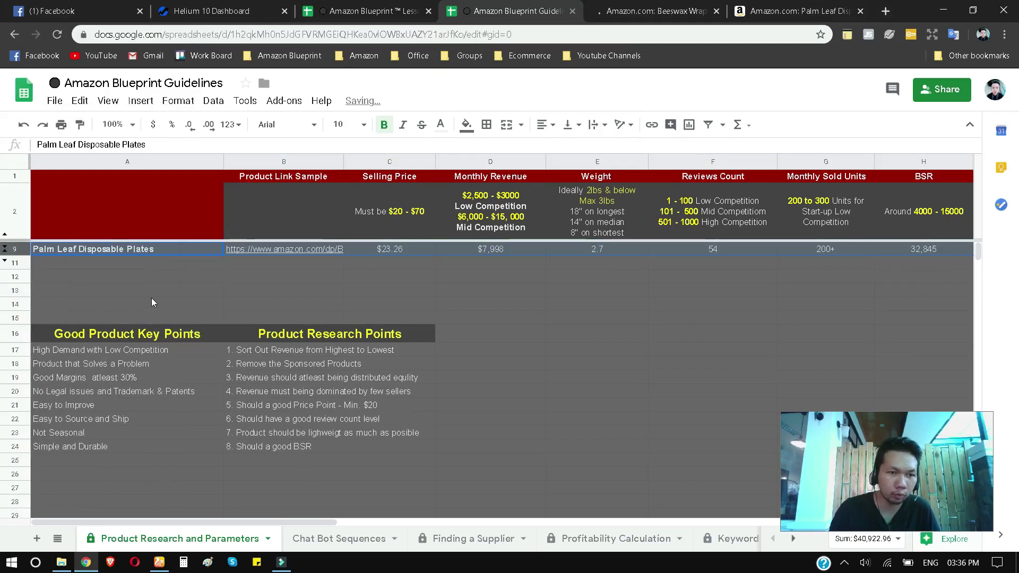
{"action": "left_click", "coordinate": [387, 300]}
{"action": "left_click", "coordinate": [121, 253]}
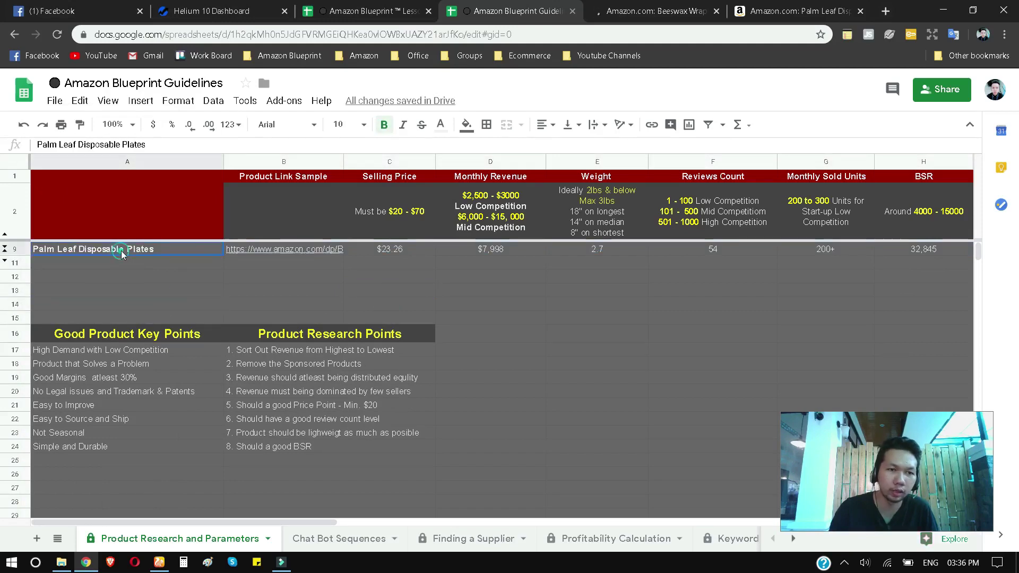
{"action": "left_click", "coordinate": [141, 287]}
{"action": "left_click", "coordinate": [113, 253]}
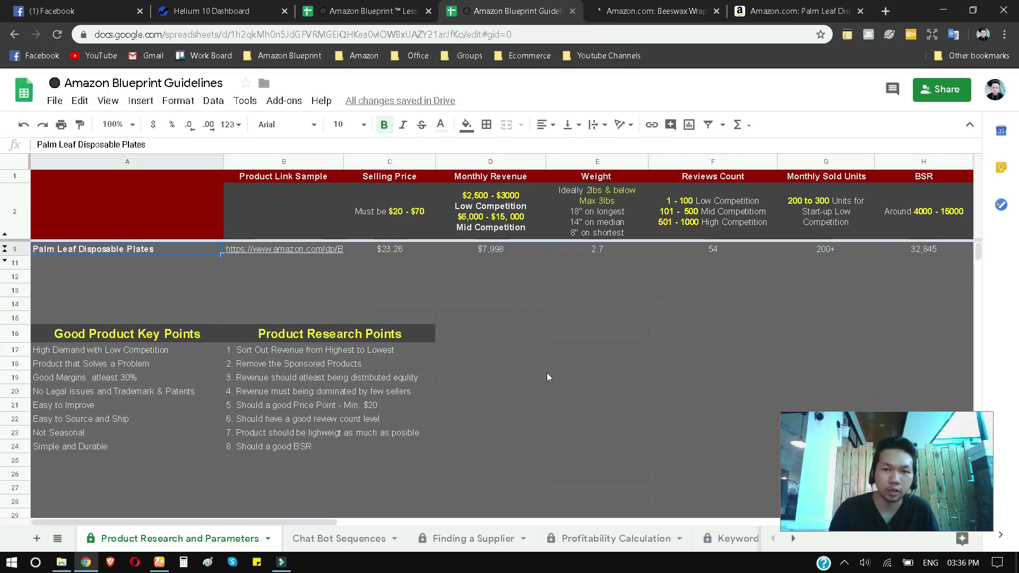
{"action": "left_click", "coordinate": [284, 522]}
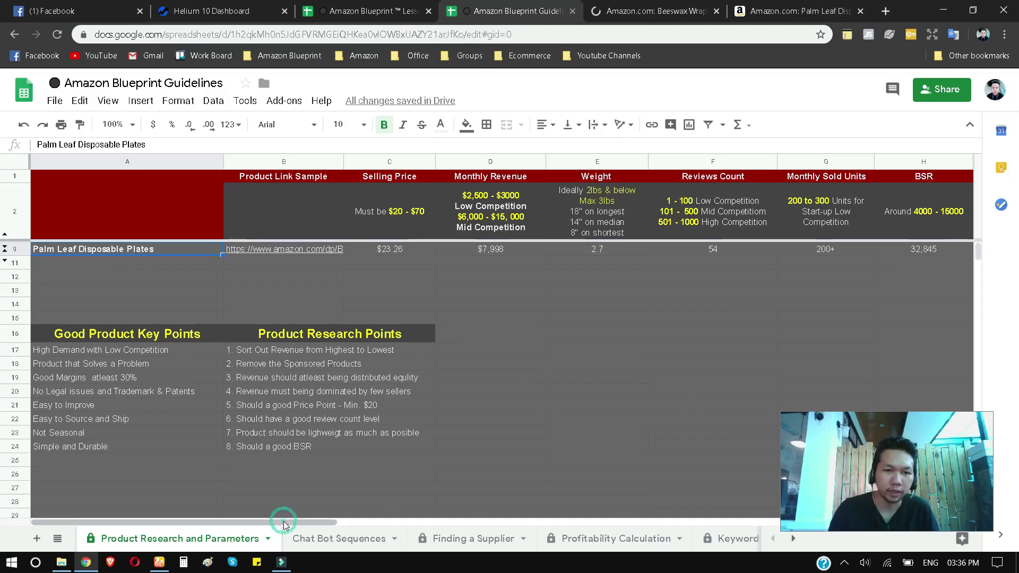
- Review the Product Research Points and the Good Product Key Points on demand, competition and ease of improvement
{"action": "left_click", "coordinate": [347, 378]}
{"action": "left_click", "coordinate": [356, 352]}
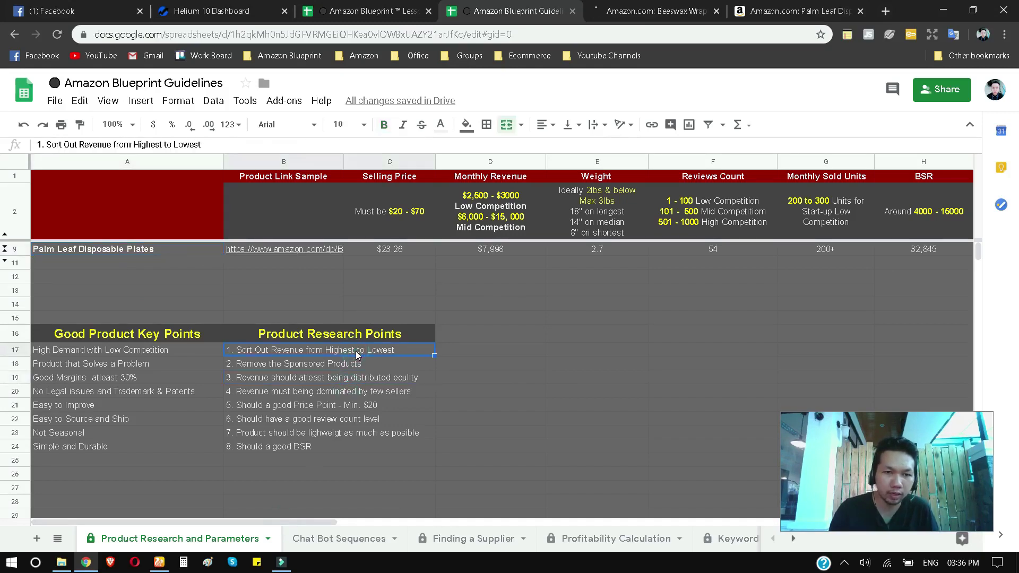
{"action": "left_click", "coordinate": [330, 366]}
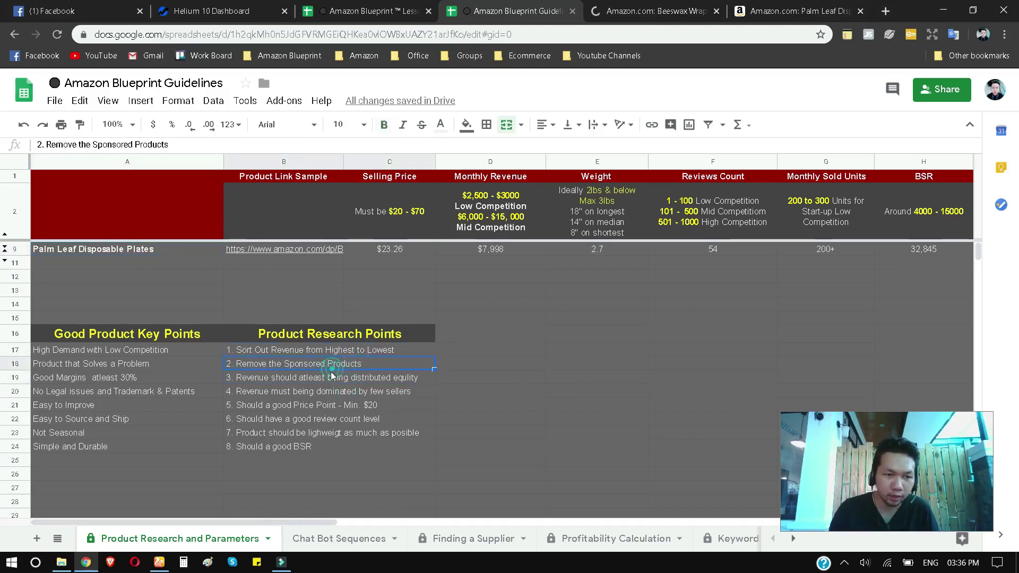
{"action": "left_click", "coordinate": [152, 354]}
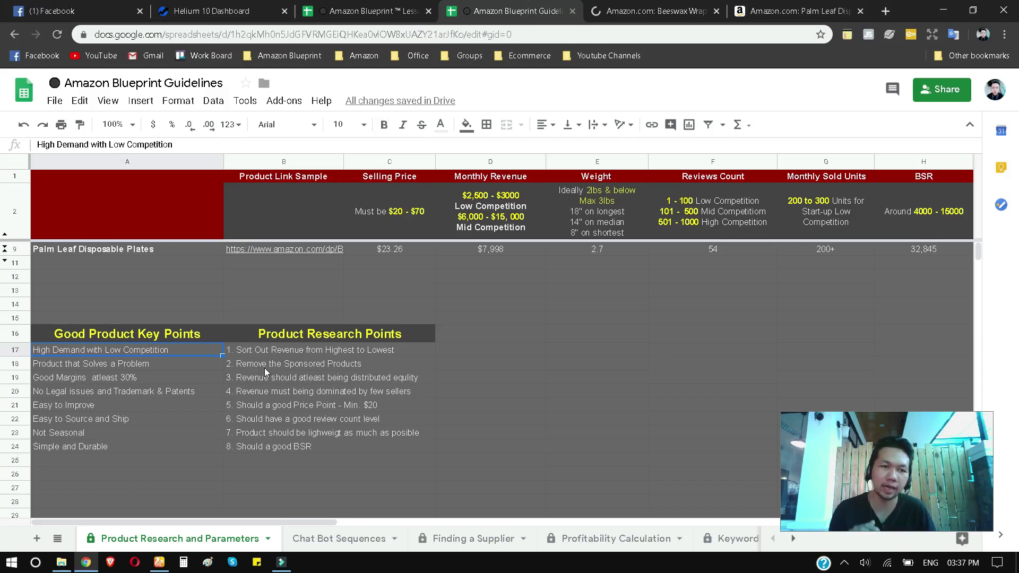
{"action": "left_click", "coordinate": [107, 404]}
{"action": "left_click", "coordinate": [117, 354]}
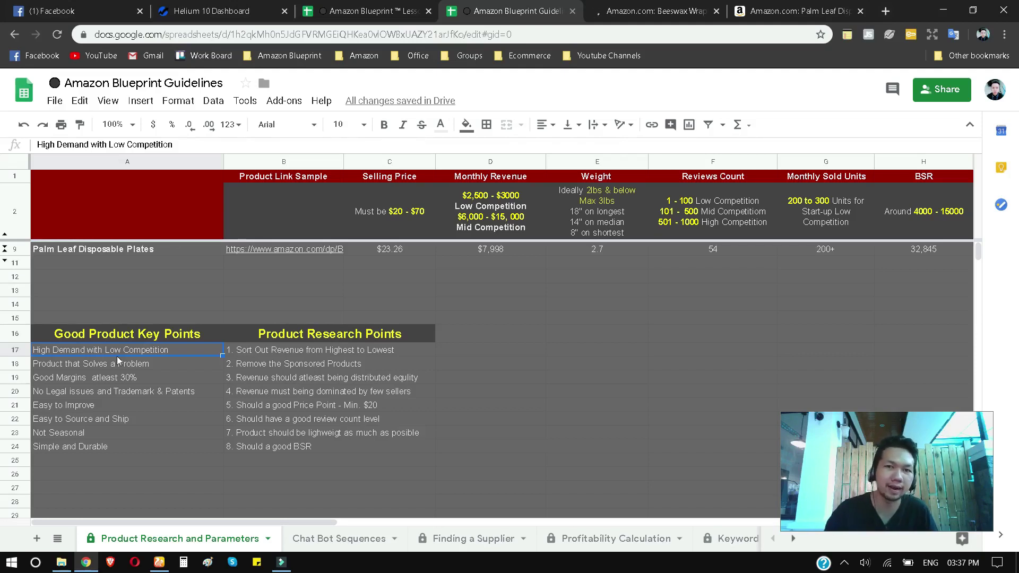
{"action": "left_click", "coordinate": [567, 301]}
{"action": "left_click", "coordinate": [311, 278]}
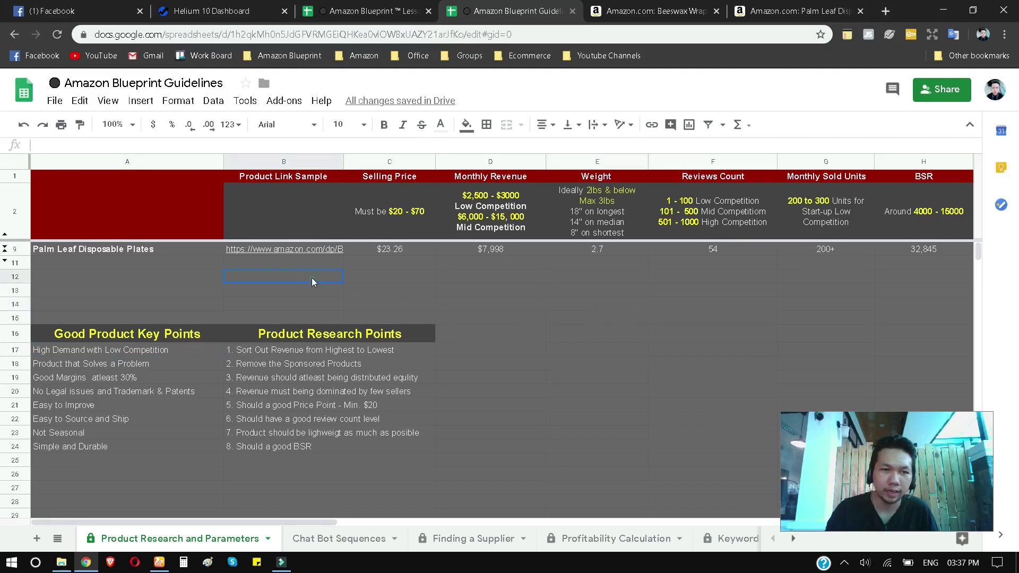
{"action": "left_click", "coordinate": [145, 247]}
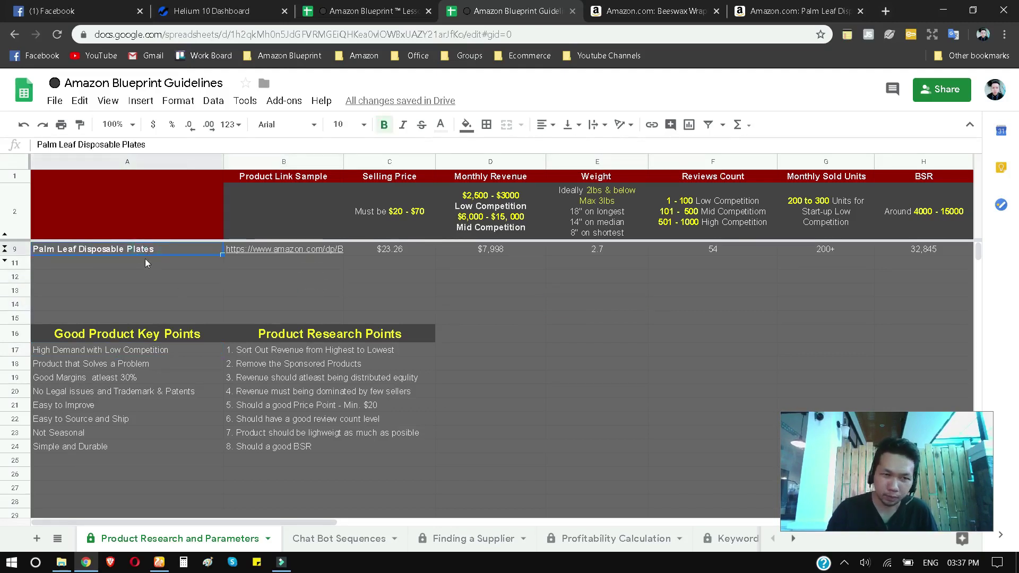
{"action": "left_click", "coordinate": [143, 289]}
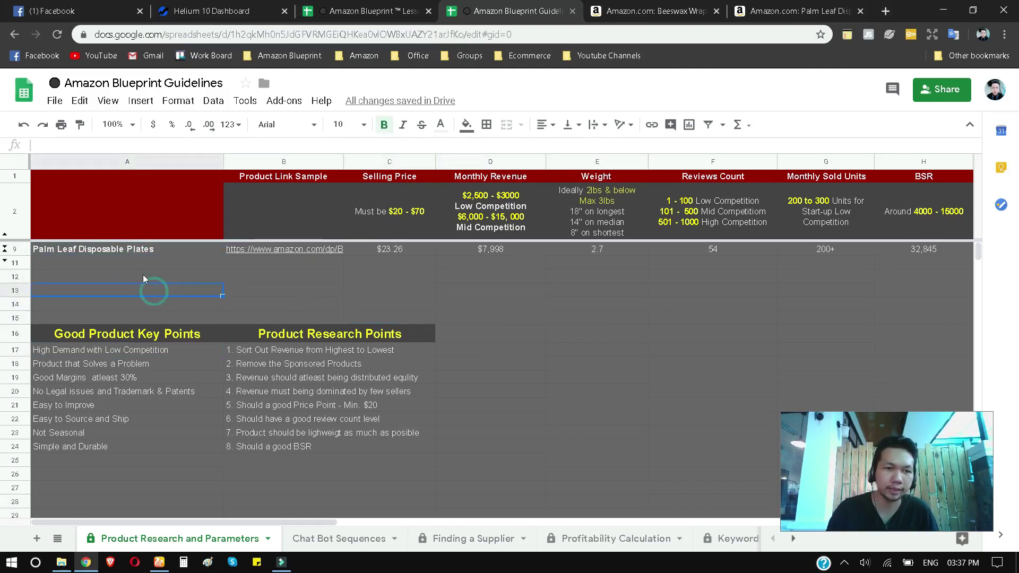
{"action": "left_click", "coordinate": [395, 291]}
{"action": "left_click", "coordinate": [571, 334]}
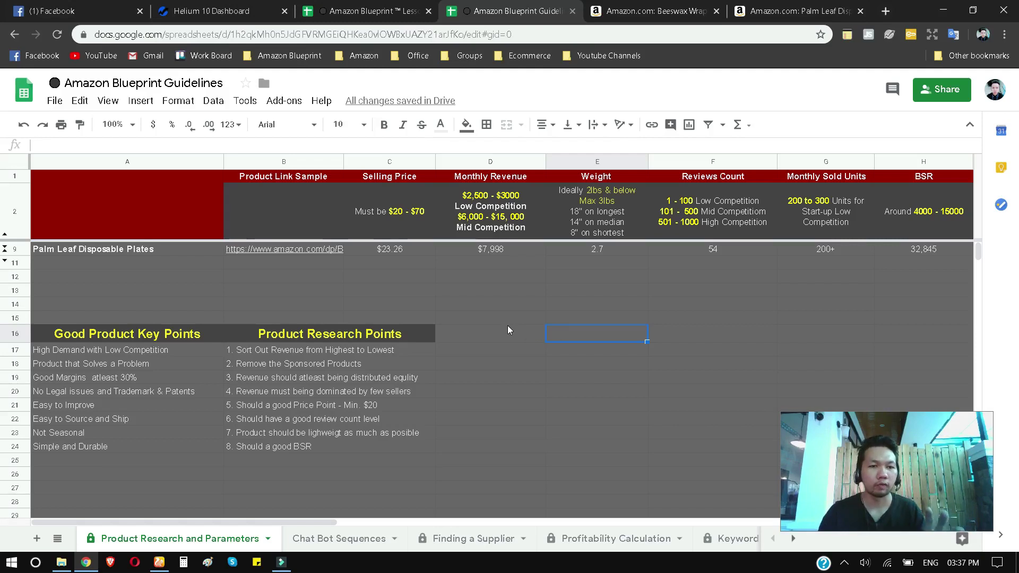
{"action": "left_click", "coordinate": [165, 251]}
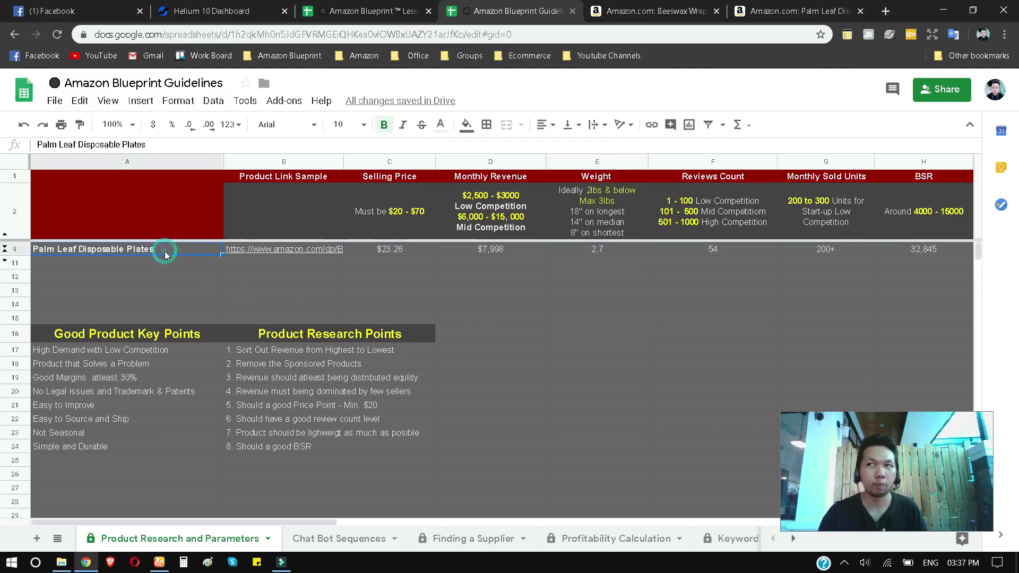
{"action": "left_click", "coordinate": [177, 250]}
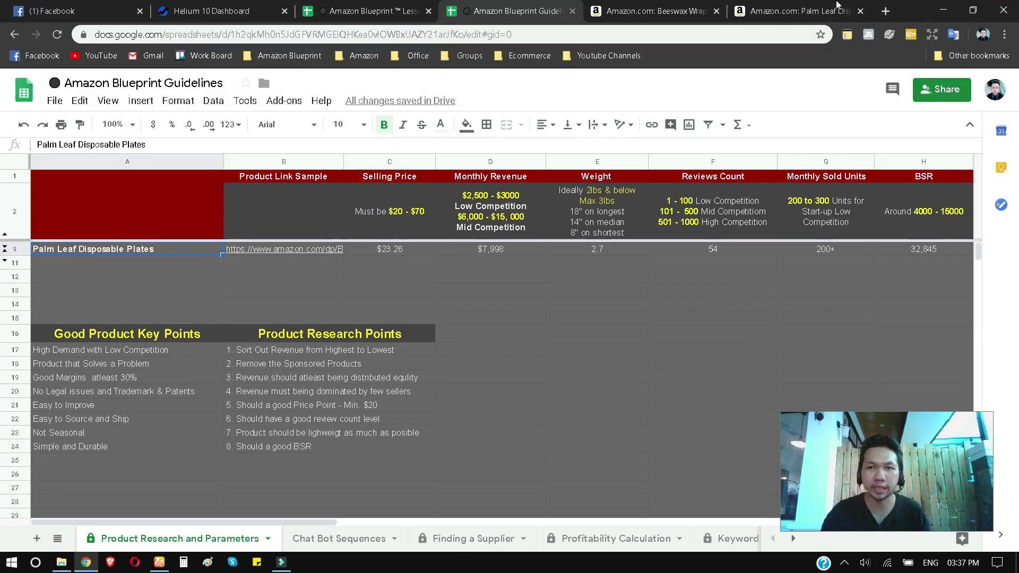
- Switch to the Amazon results for Palm Leaf Disposable Plates and try to reload the blank page
{"action": "left_click", "coordinate": [790, 11]}
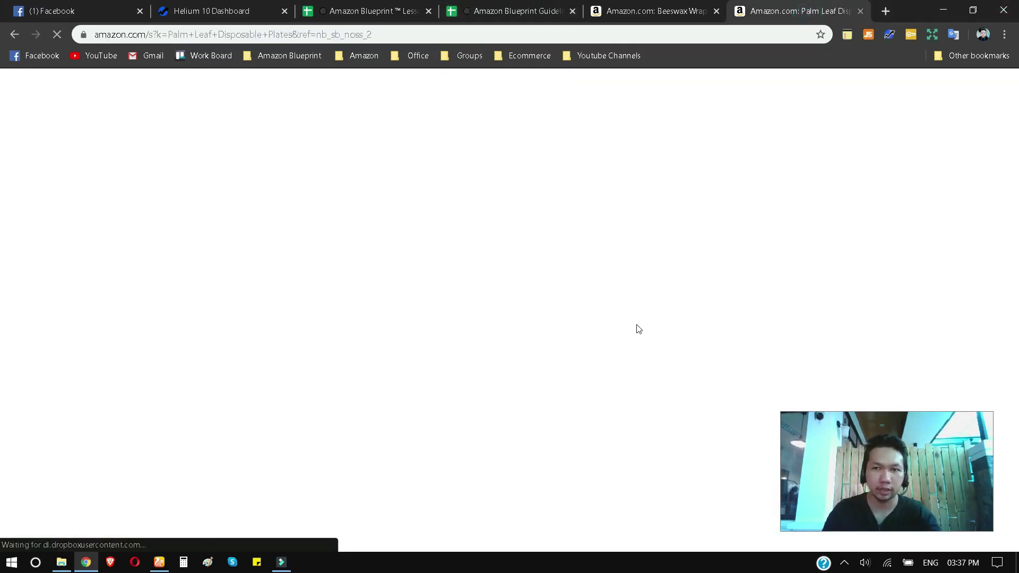
{"action": "left_click", "coordinate": [57, 36]}
{"action": "left_click", "coordinate": [57, 37]}
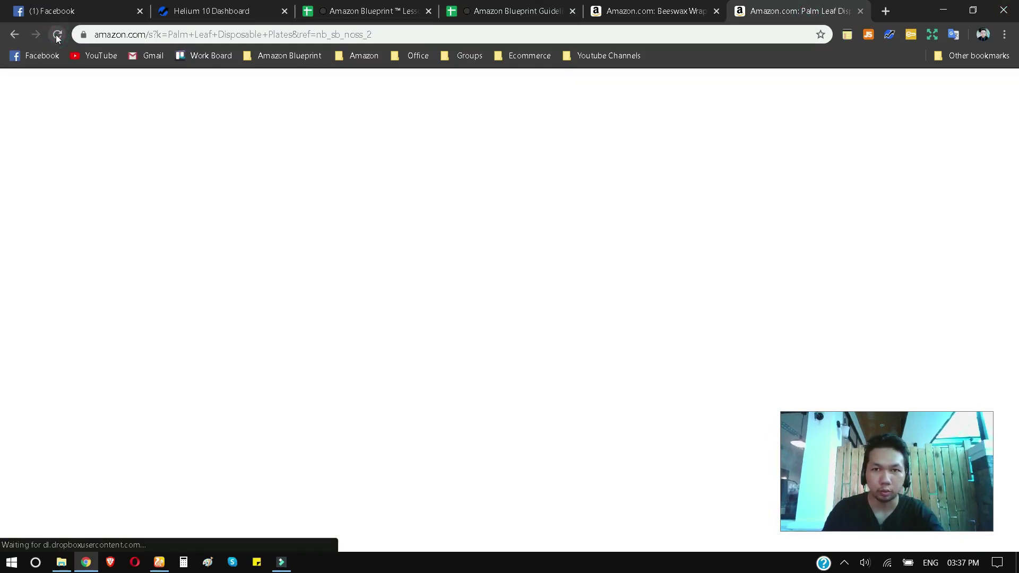
{"action": "left_click", "coordinate": [57, 39]}
{"action": "left_click", "coordinate": [56, 38]}
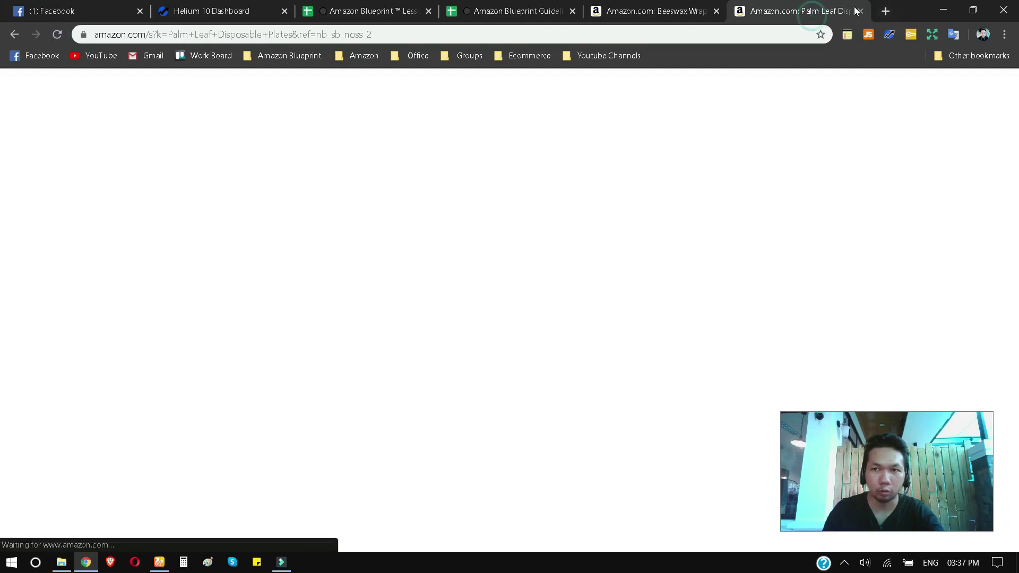
{"action": "left_click", "coordinate": [166, 35]}
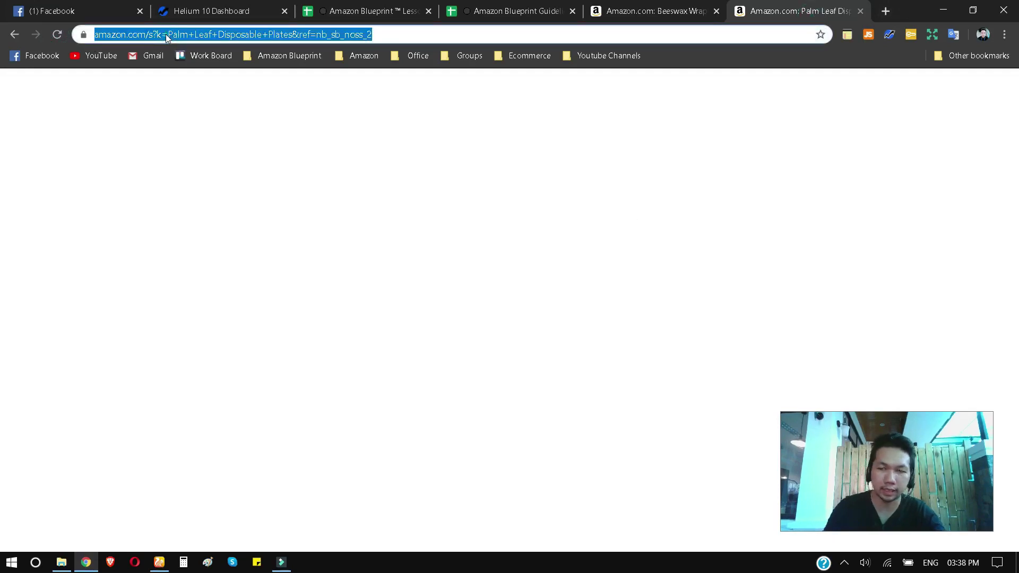
- Open amazon.com in a new browser tab and close the blank Palm Leaf Disposable Plates tab
{"action": "left_click", "coordinate": [884, 10]}
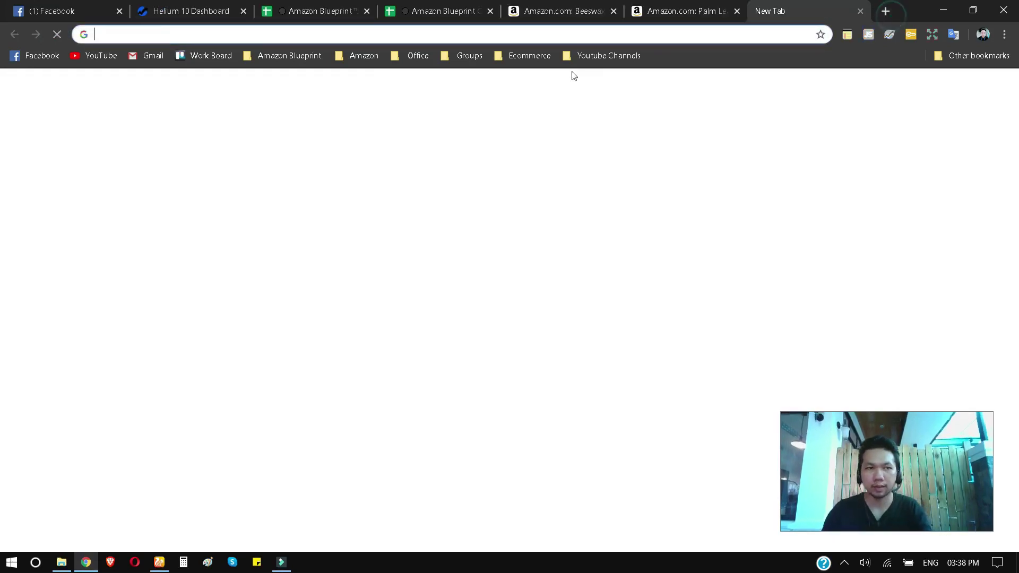
{"action": "type", "text": "amazon.com"}
{"action": "key", "text": "Return"}
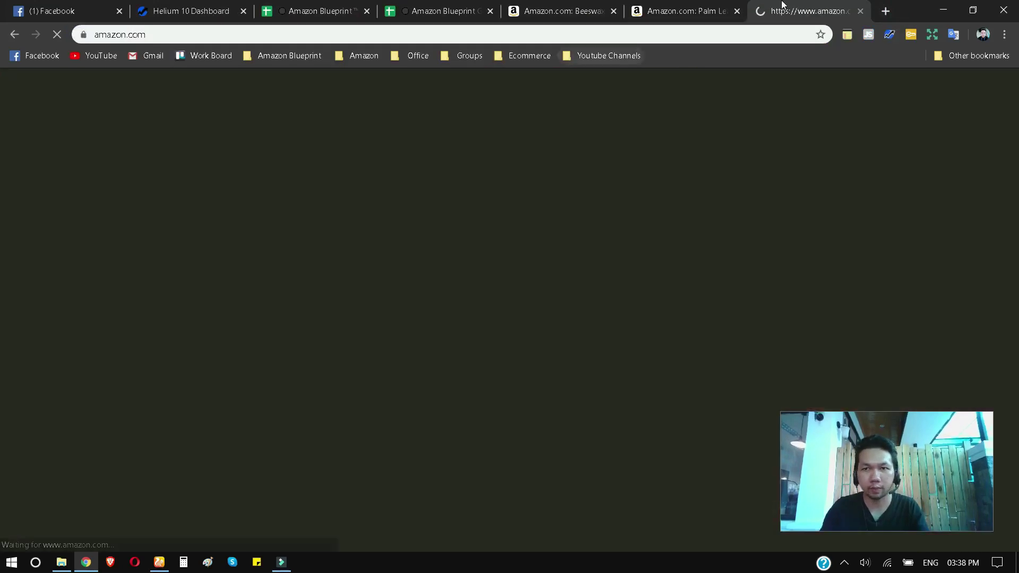
{"action": "left_click", "coordinate": [723, 13]}
{"action": "left_click", "coordinate": [736, 14]}
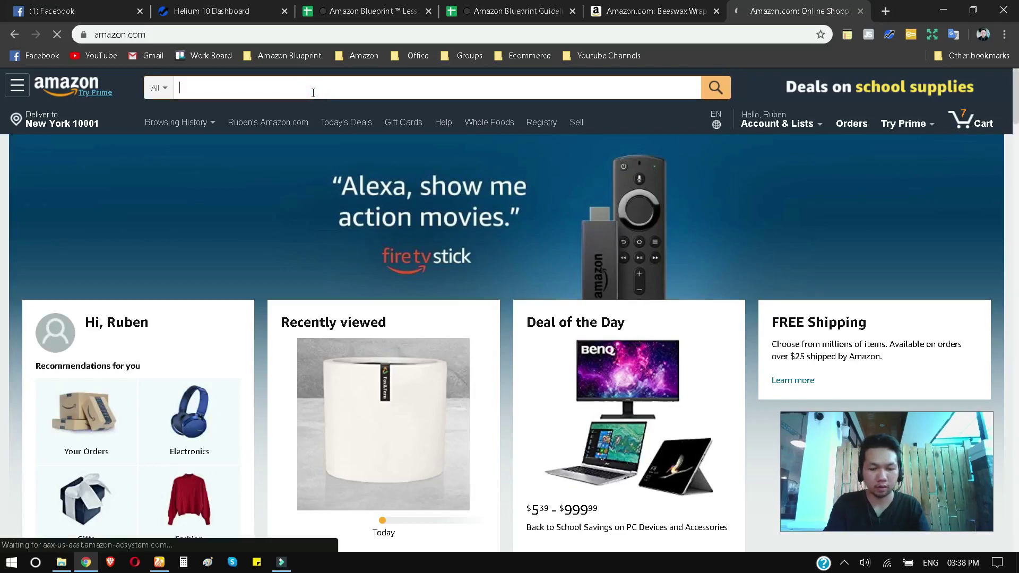
- Search Amazon for "Palm leaf disposable plates" and look through the listed products, prices and review counts
{"action": "type", "text": "Palm "}
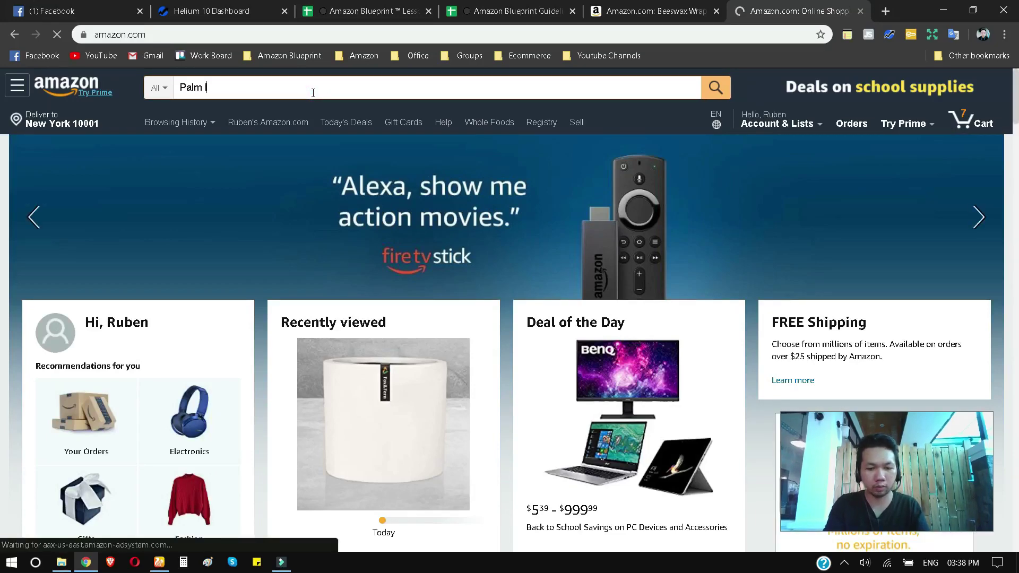
{"action": "type", "text": "leaf disposable plates"}
{"action": "key", "text": "Return"}
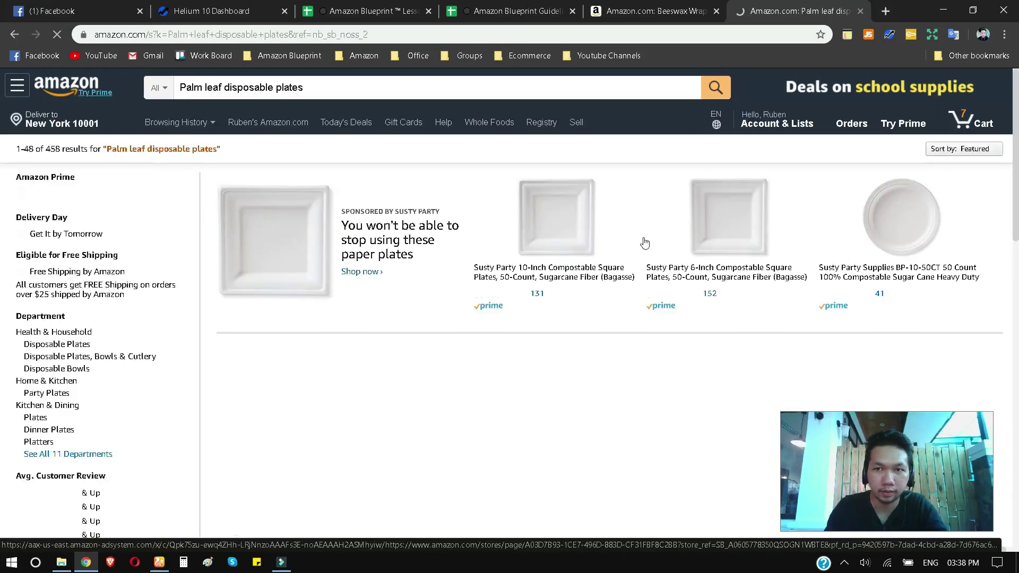
{"action": "scroll", "coordinate": [350, 148], "scroll_direction": "down", "scroll_amount": 6}
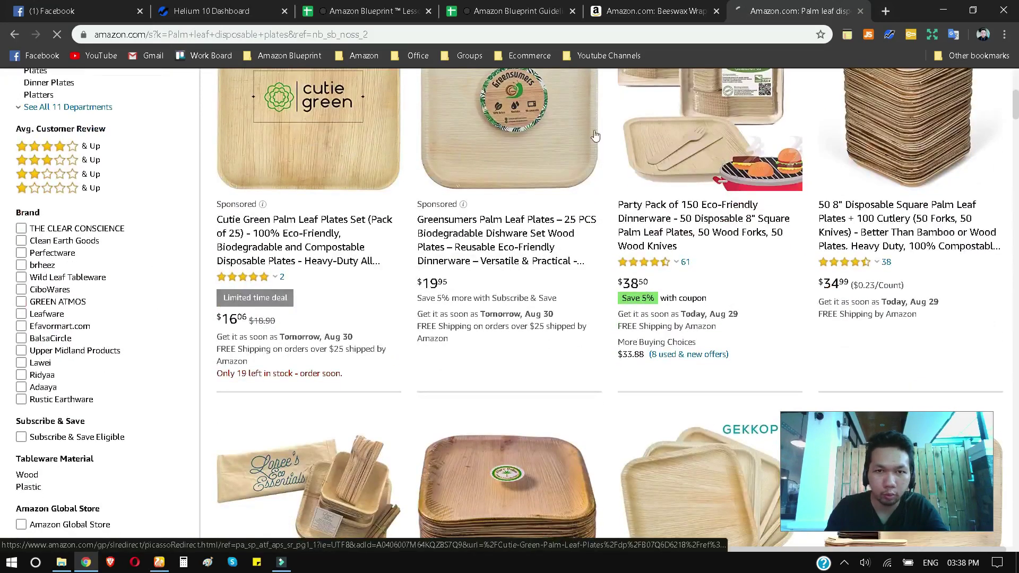
{"action": "scroll", "coordinate": [582, 242], "scroll_direction": "down", "scroll_amount": 5}
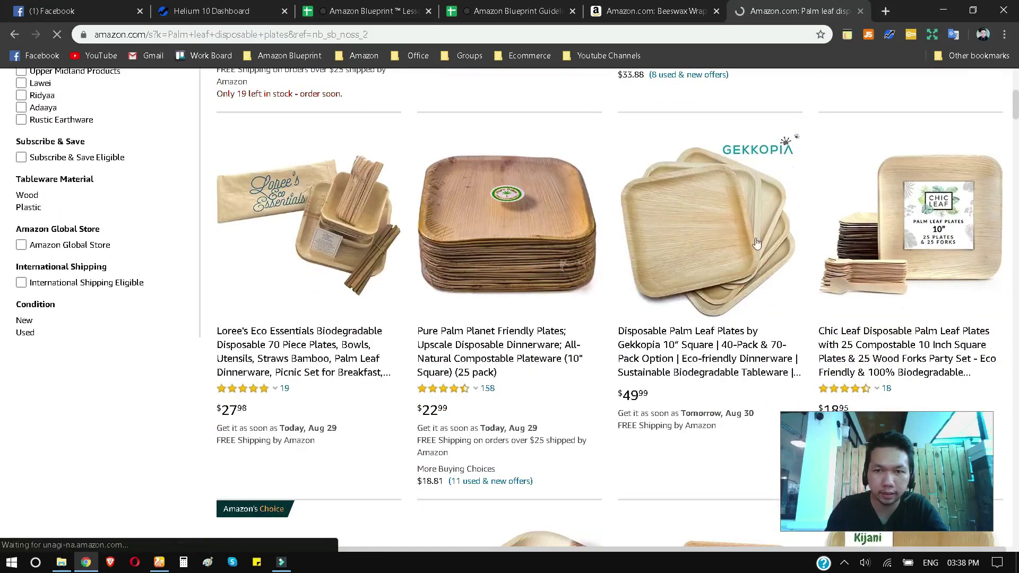
{"action": "scroll", "coordinate": [759, 242], "scroll_direction": "down", "scroll_amount": 4}
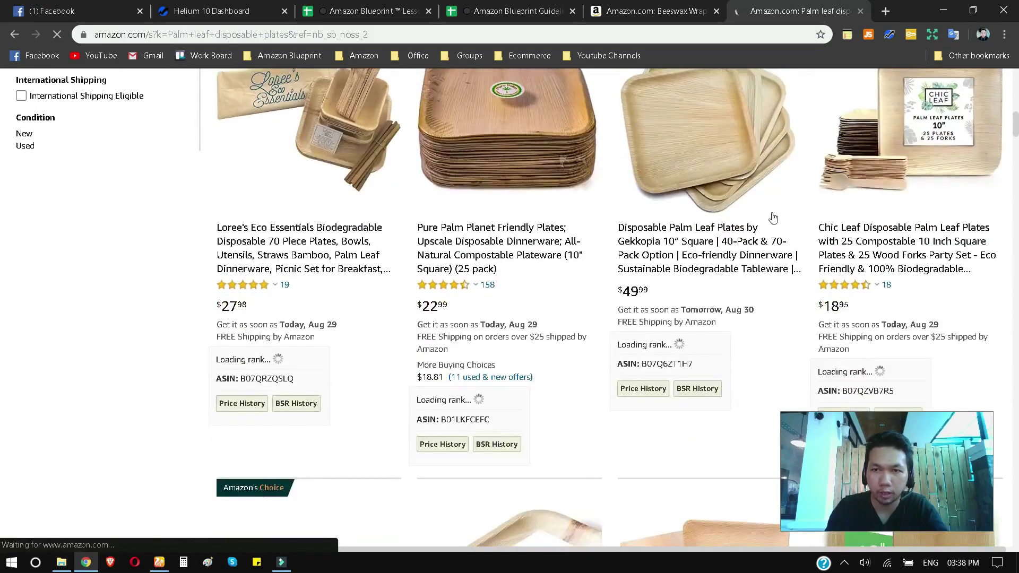
{"action": "scroll", "coordinate": [759, 242], "scroll_direction": "down", "scroll_amount": 6}
{"action": "scroll", "coordinate": [758, 242], "scroll_direction": "up", "scroll_amount": 4}
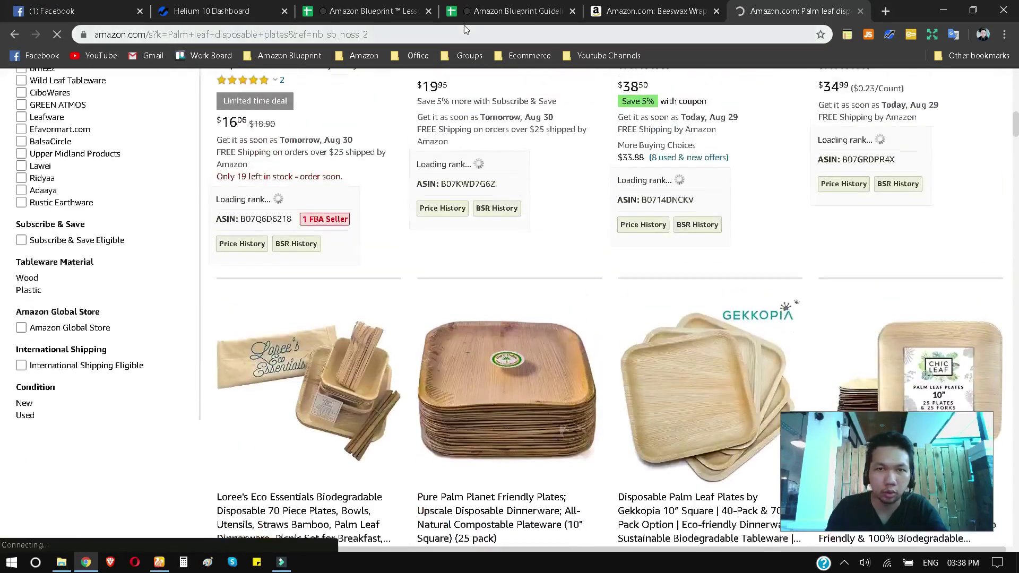
- Return to the Amazon Blueprint Guidelines sheet and check the Palm Leaf Disposable Plates row against the product criteria
{"action": "left_click", "coordinate": [509, 11]}
{"action": "left_click", "coordinate": [498, 274]}
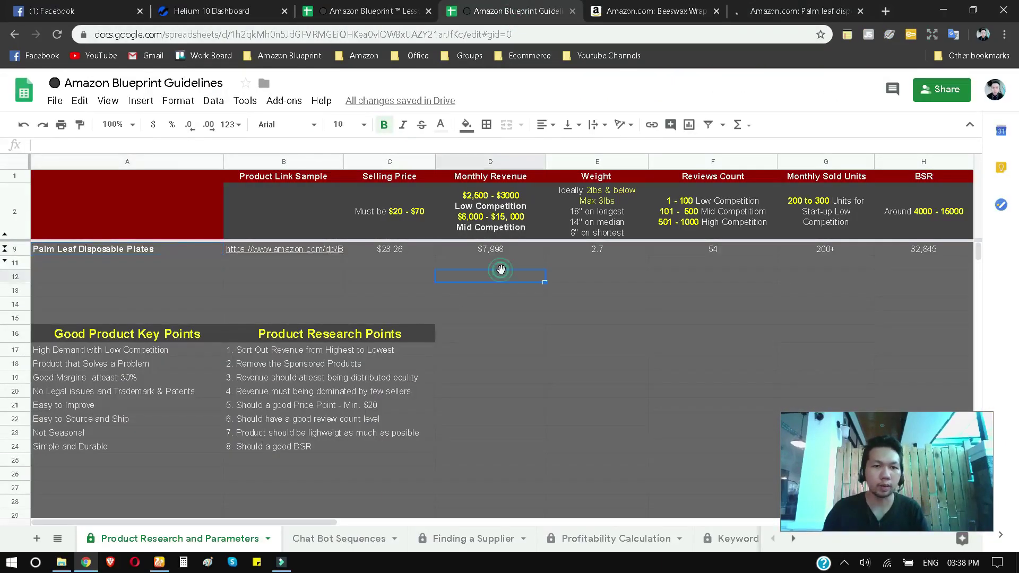